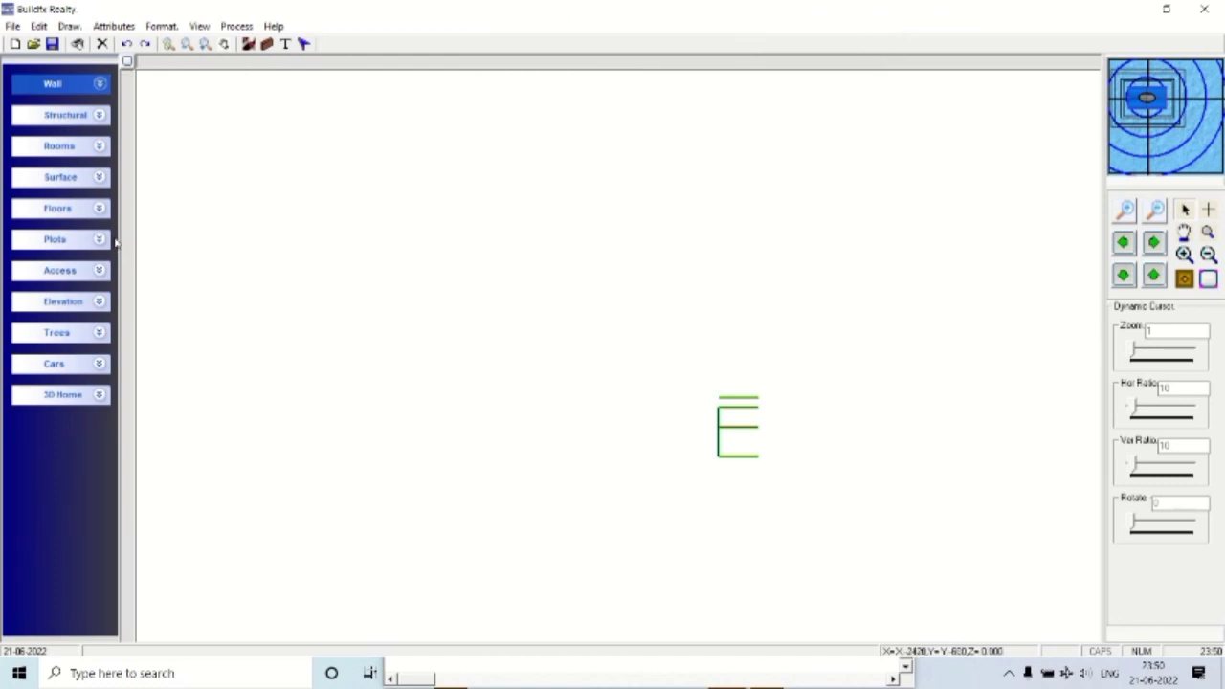
# Add a Hall to the plan, centre it and enlarge it to 325 X 307.
pyautogui.click(100, 148)
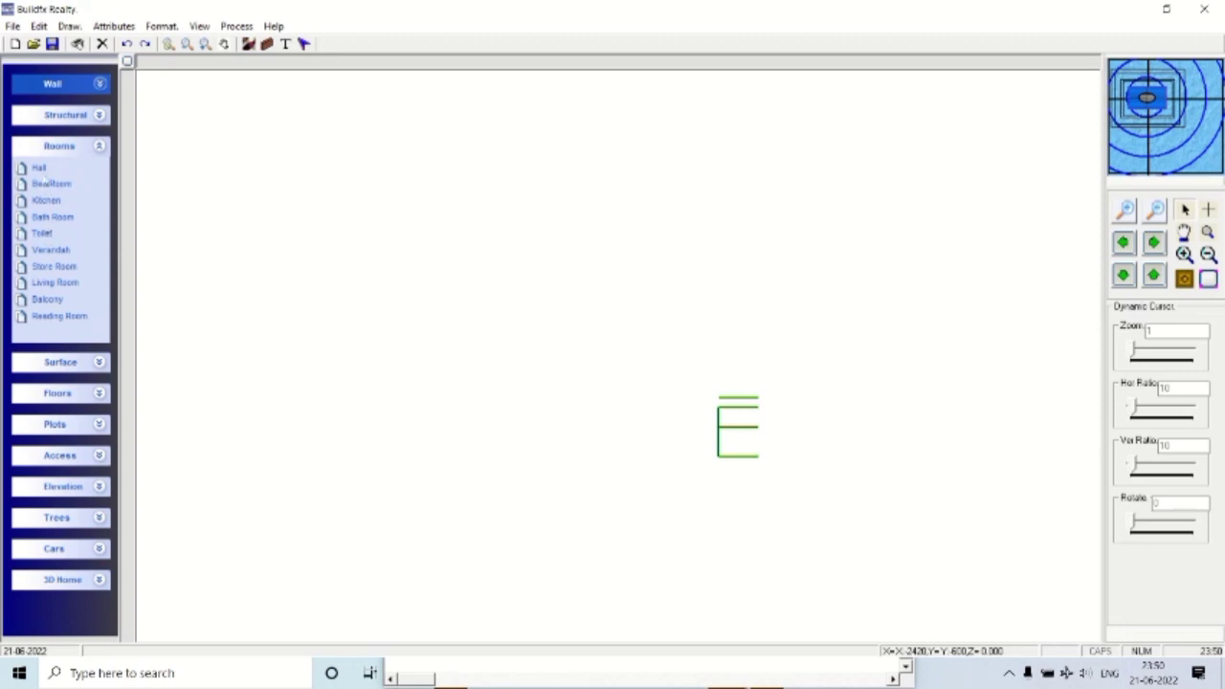
pyautogui.click(42, 170)
pyautogui.moveTo(325, 192); pyautogui.dragTo(575, 363)
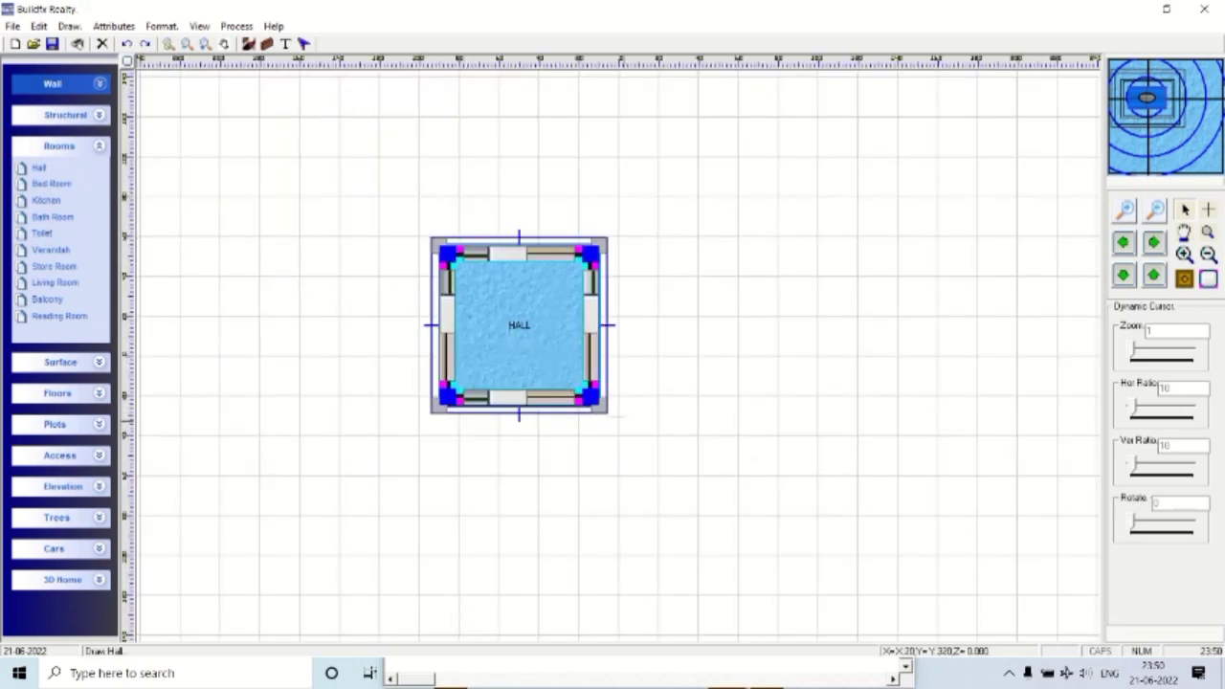
pyautogui.moveTo(604, 415); pyautogui.dragTo(675, 493)
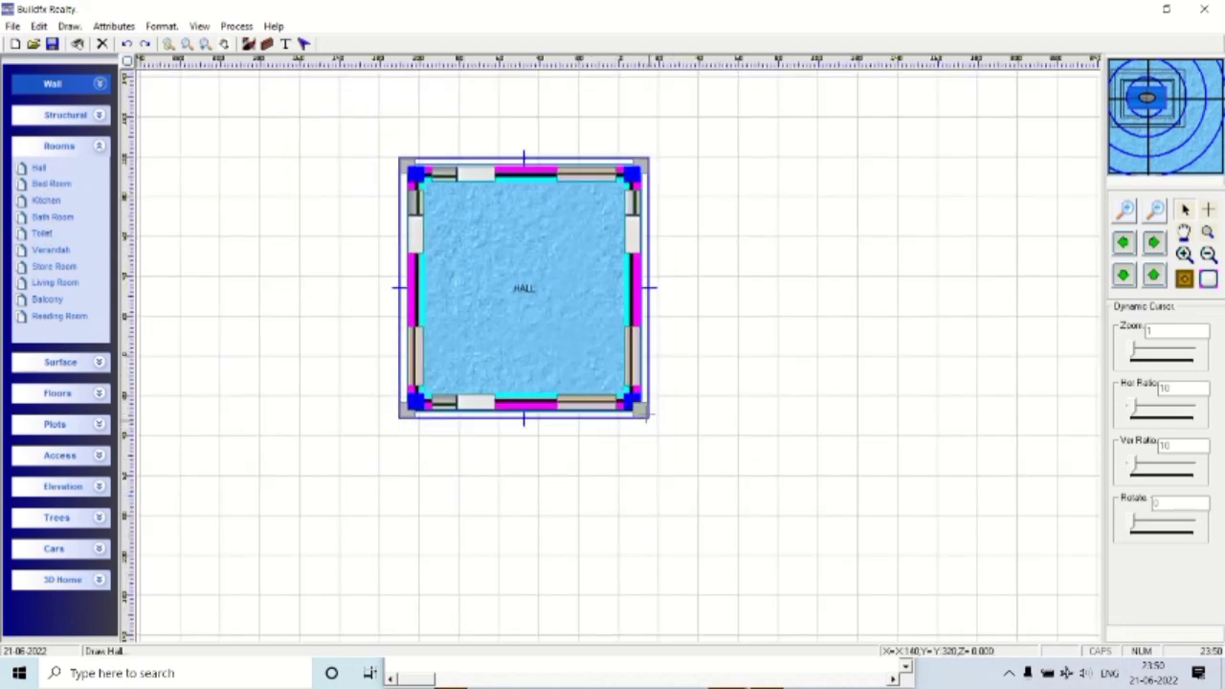
# Give the Hall parapet walls on all four edges, build it, and add a Bed Room.
pyautogui.doubleClick(591, 326)
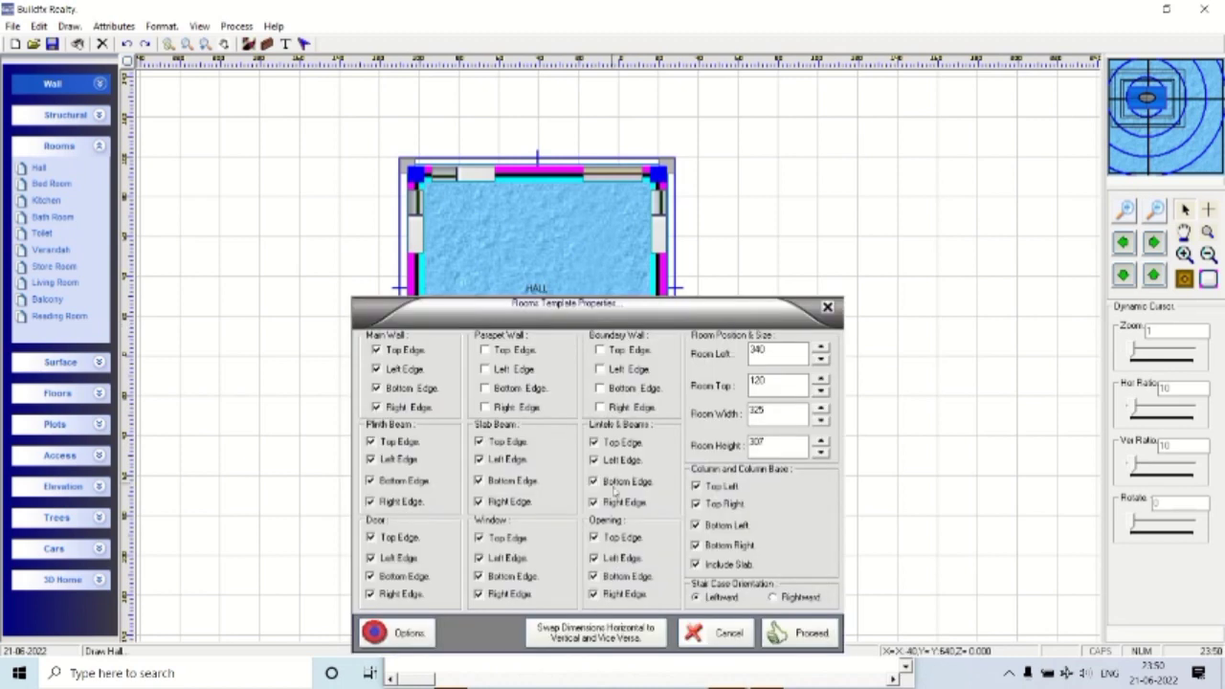
pyautogui.click(512, 352)
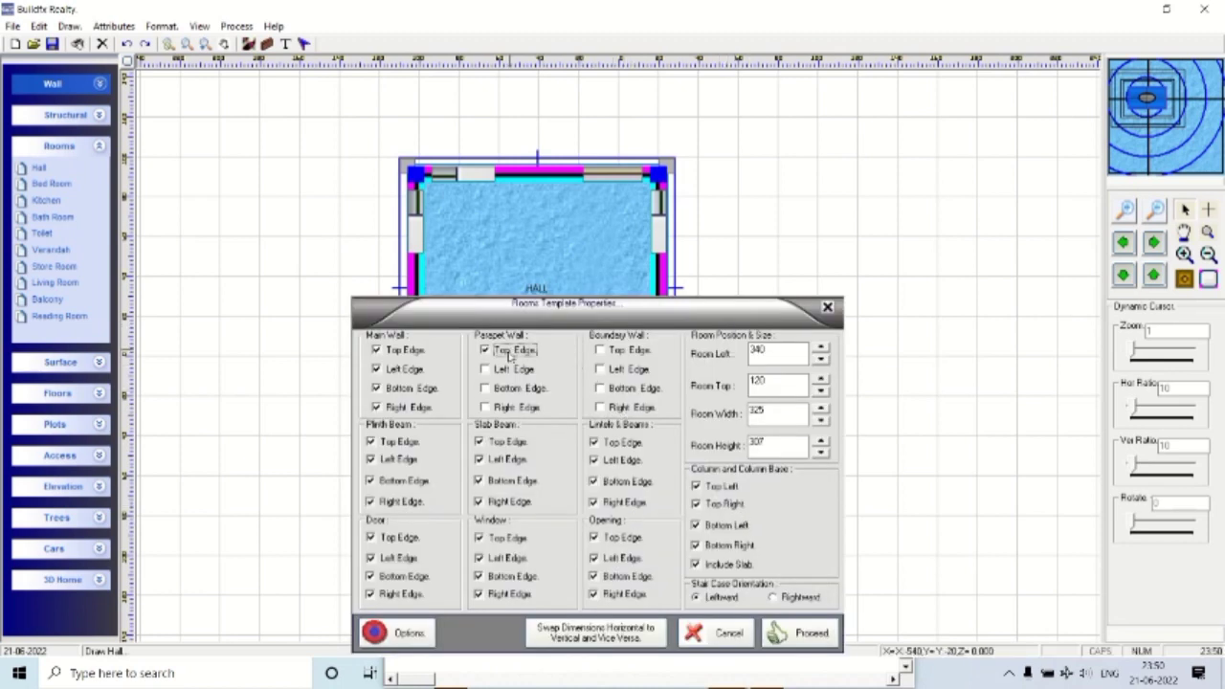
pyautogui.click(507, 370)
pyautogui.click(506, 388)
pyautogui.click(503, 407)
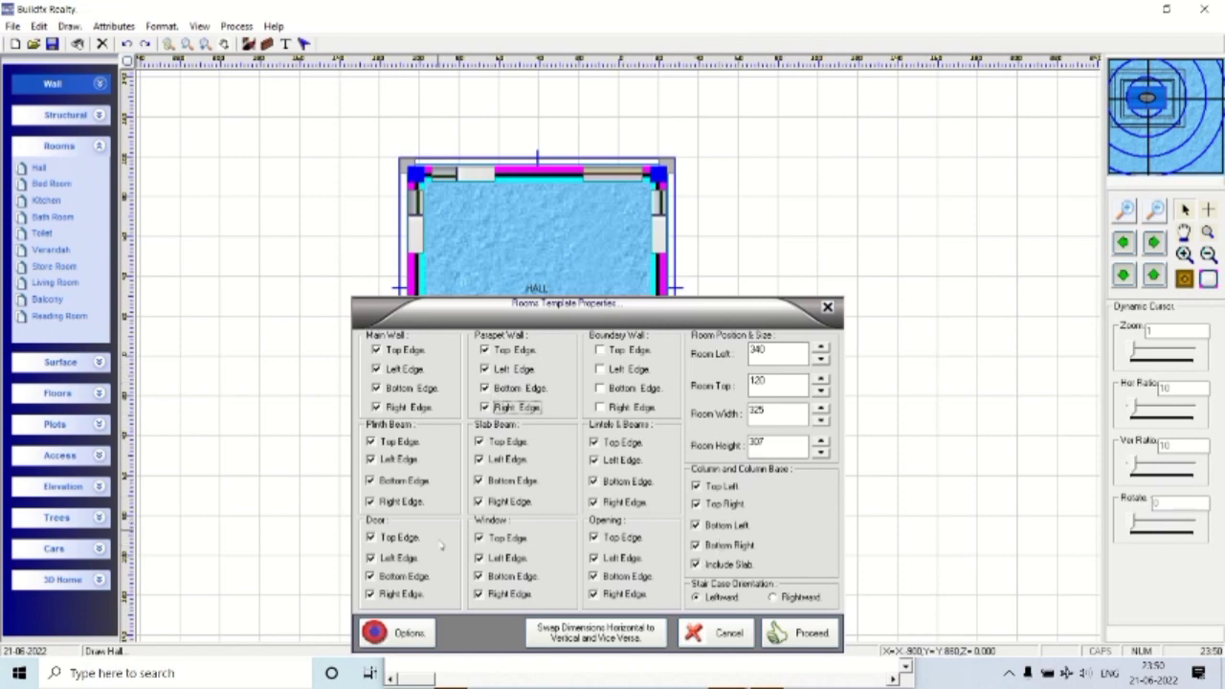
pyautogui.click(786, 626)
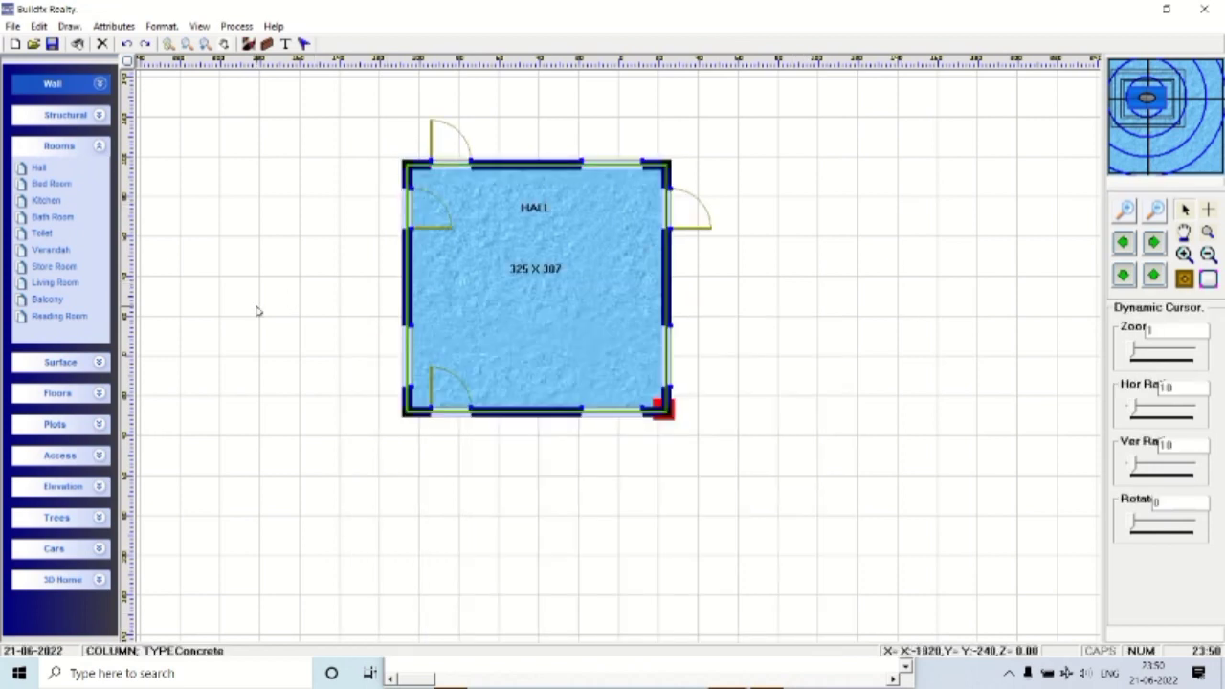
pyautogui.click(48, 184)
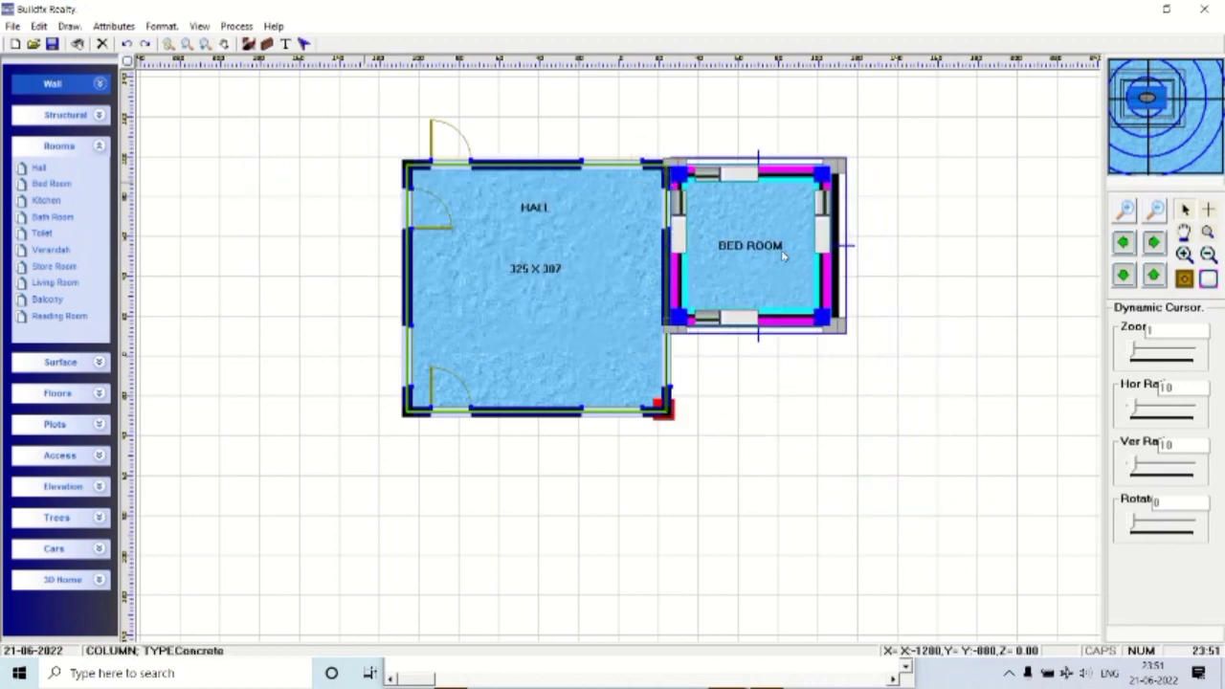
# Enlarge the Bed Room to 326 X 323 and align it against the Hall's right side.
pyautogui.click(783, 255)
pyautogui.moveTo(842, 332)
pyautogui.mouseDown()
pyautogui.moveTo(917, 431)
pyautogui.moveTo(930, 418)
pyautogui.mouseUp()
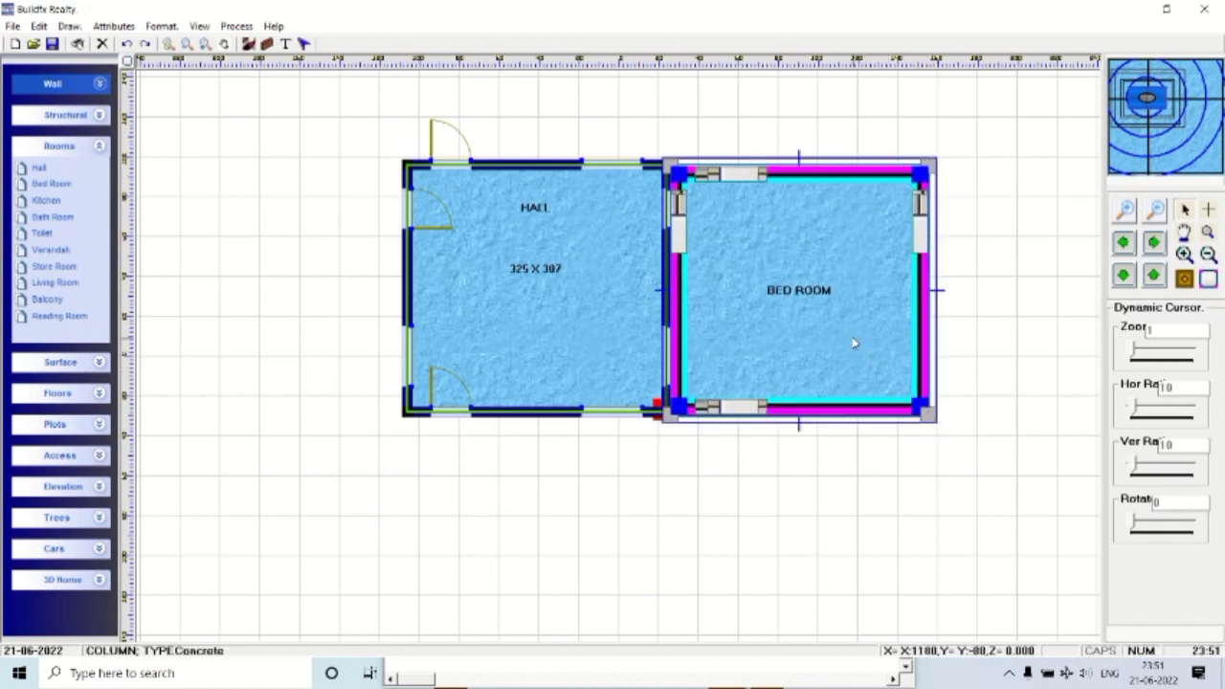
pyautogui.moveTo(826, 343); pyautogui.dragTo(818, 340)
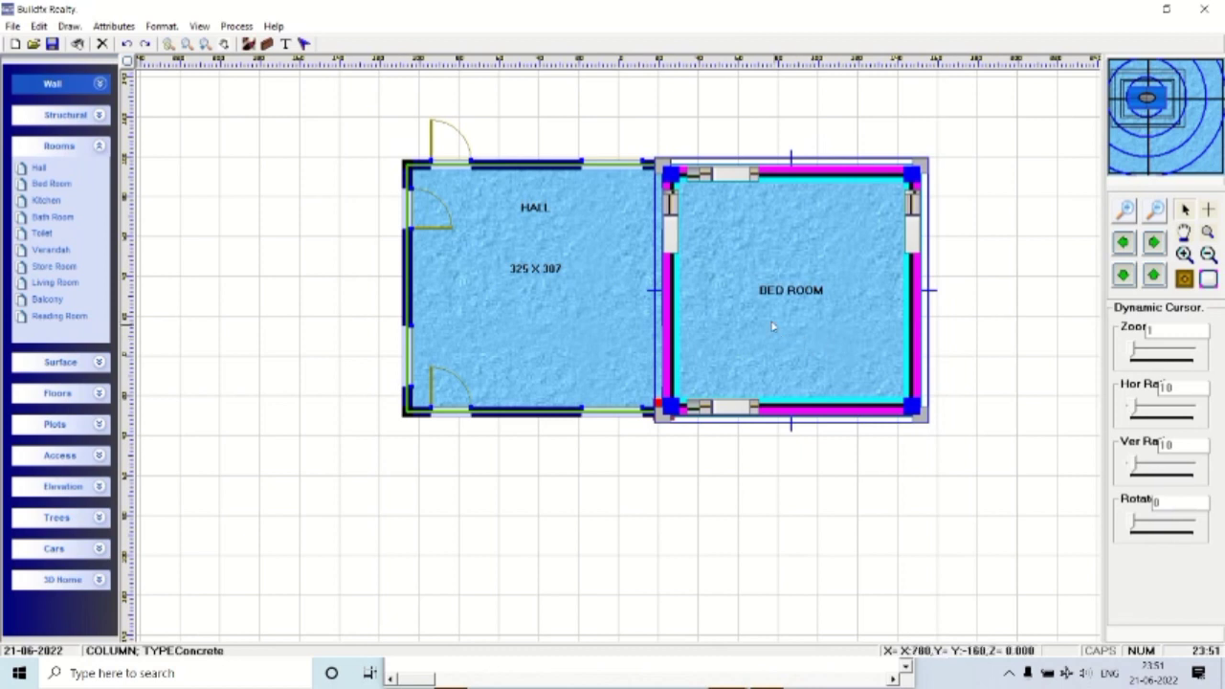
pyautogui.moveTo(763, 318); pyautogui.dragTo(764, 312)
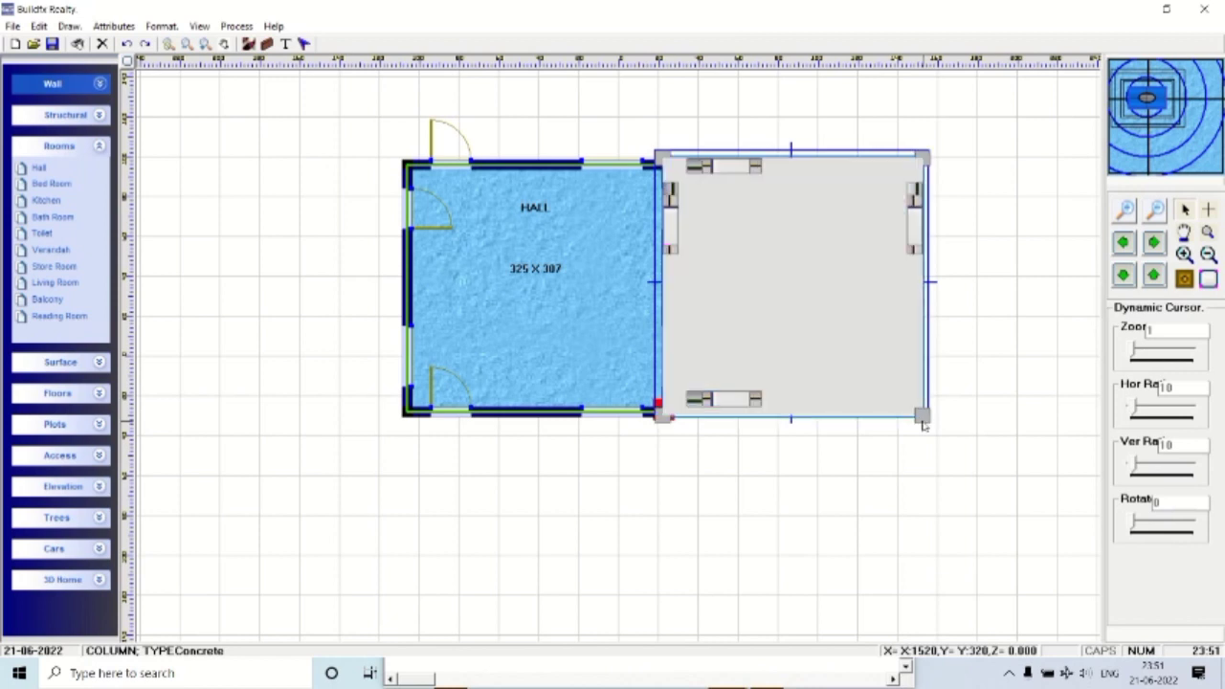
# Build the Bed Room without its own left main wall.
pyautogui.doubleClick(818, 334)
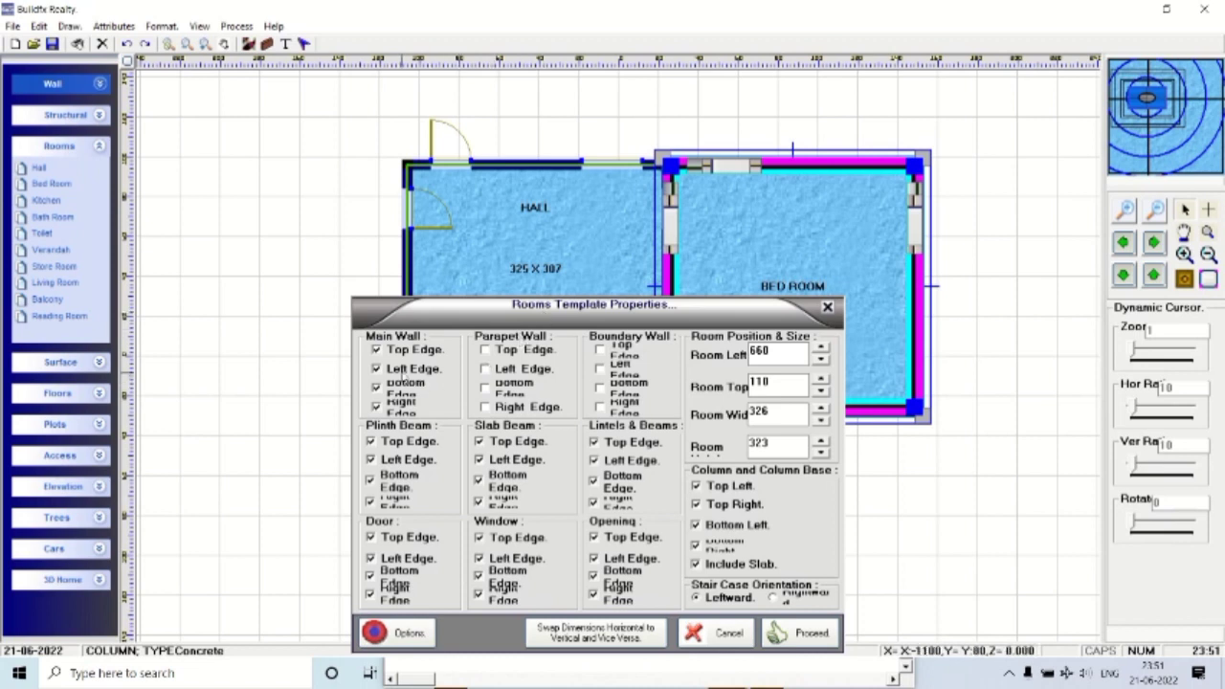
pyautogui.click(410, 370)
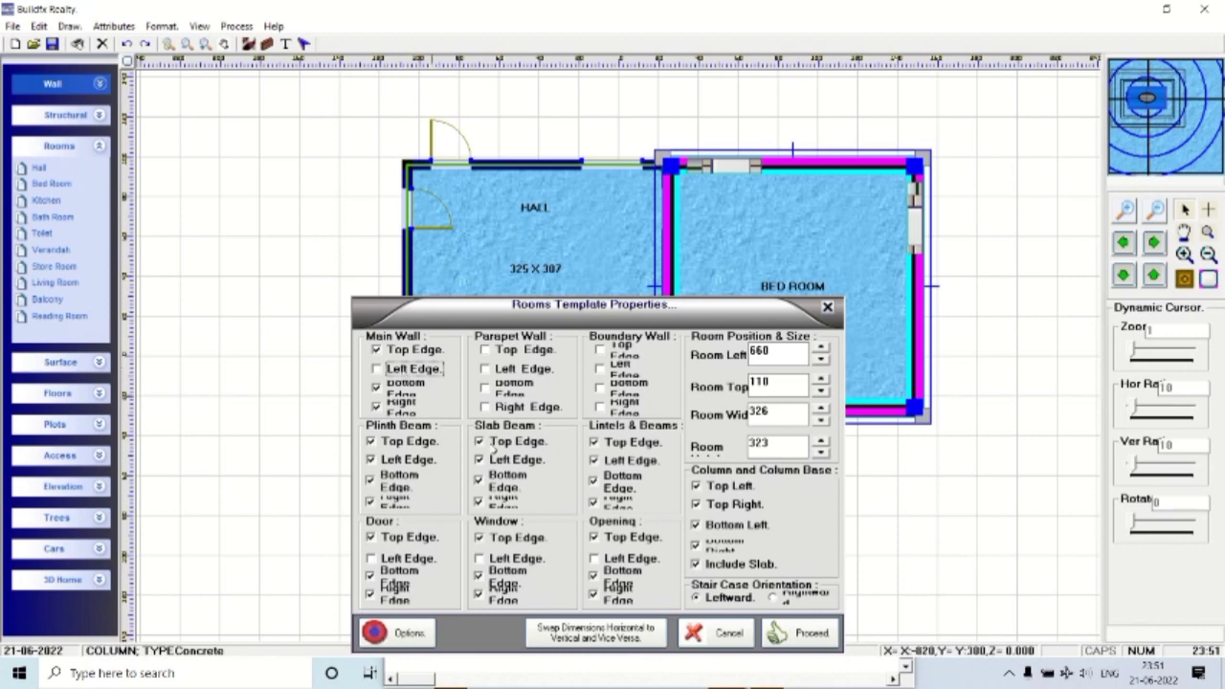
pyautogui.click(800, 633)
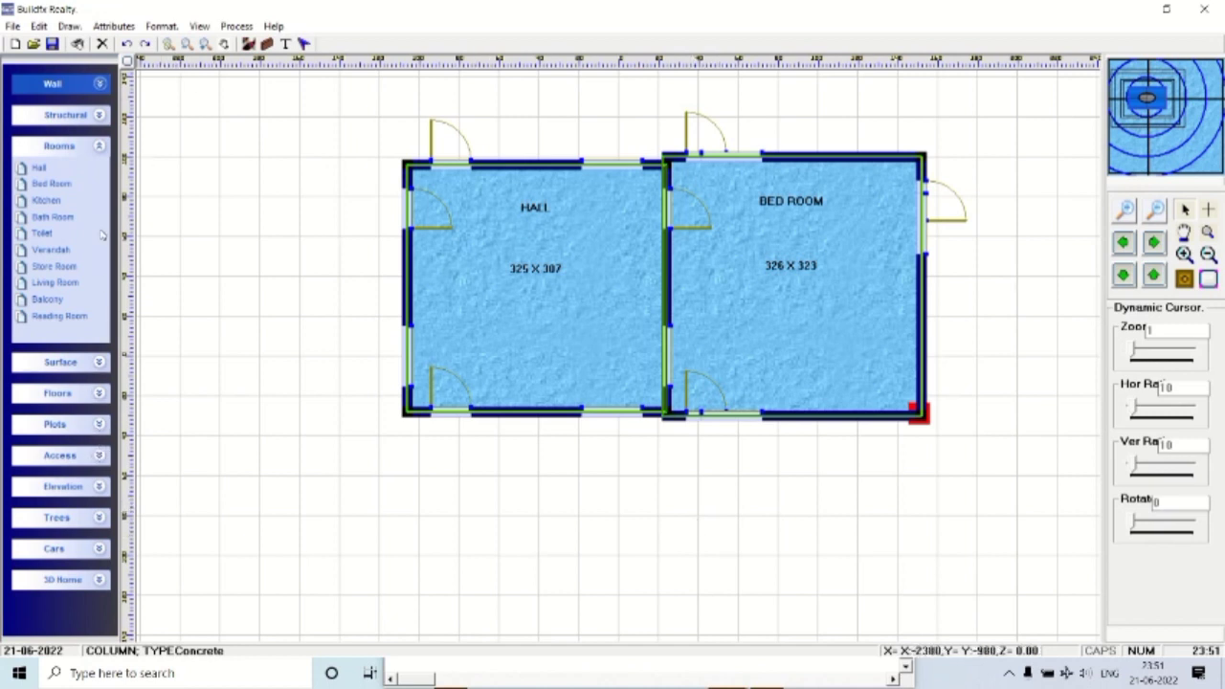
# Add a tree and two palm trees to the left of the Hall.
pyautogui.click(100, 147)
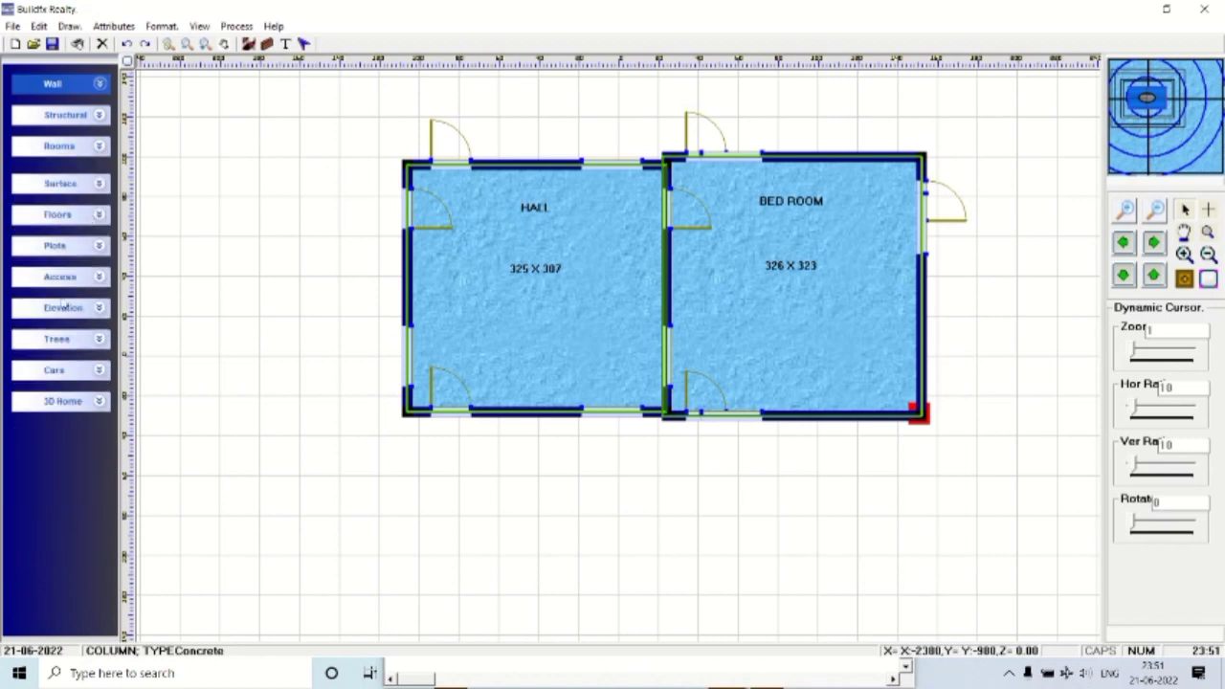
pyautogui.click(99, 340)
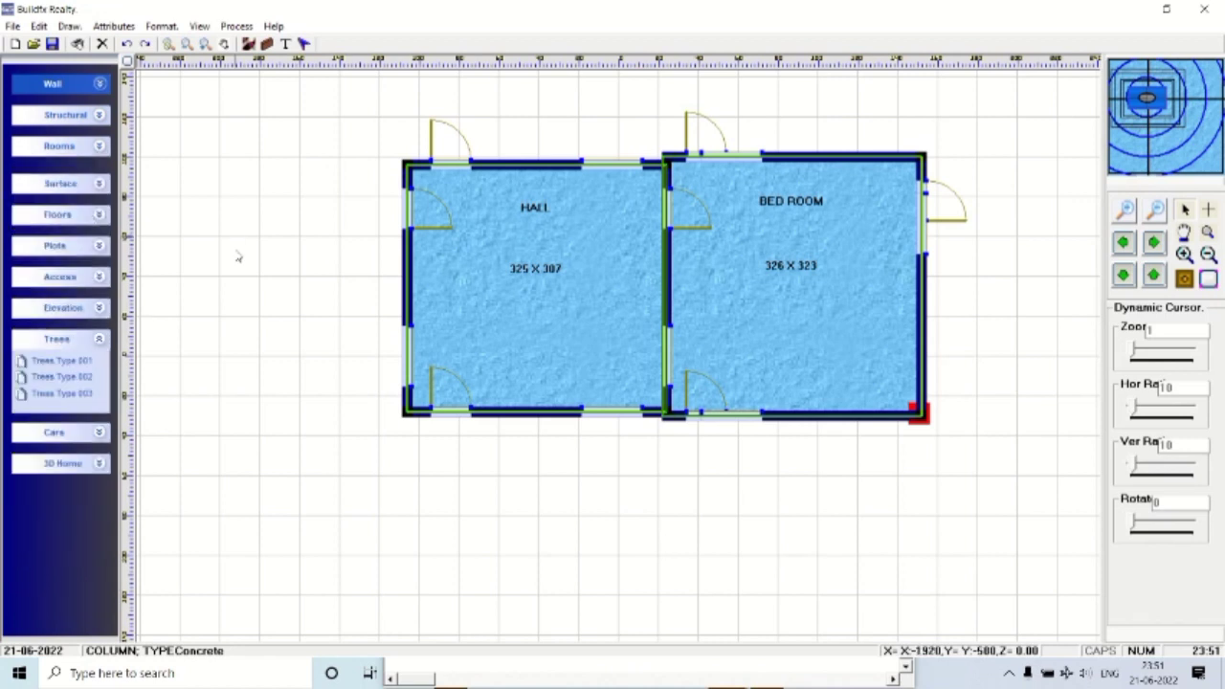
pyautogui.click(69, 362)
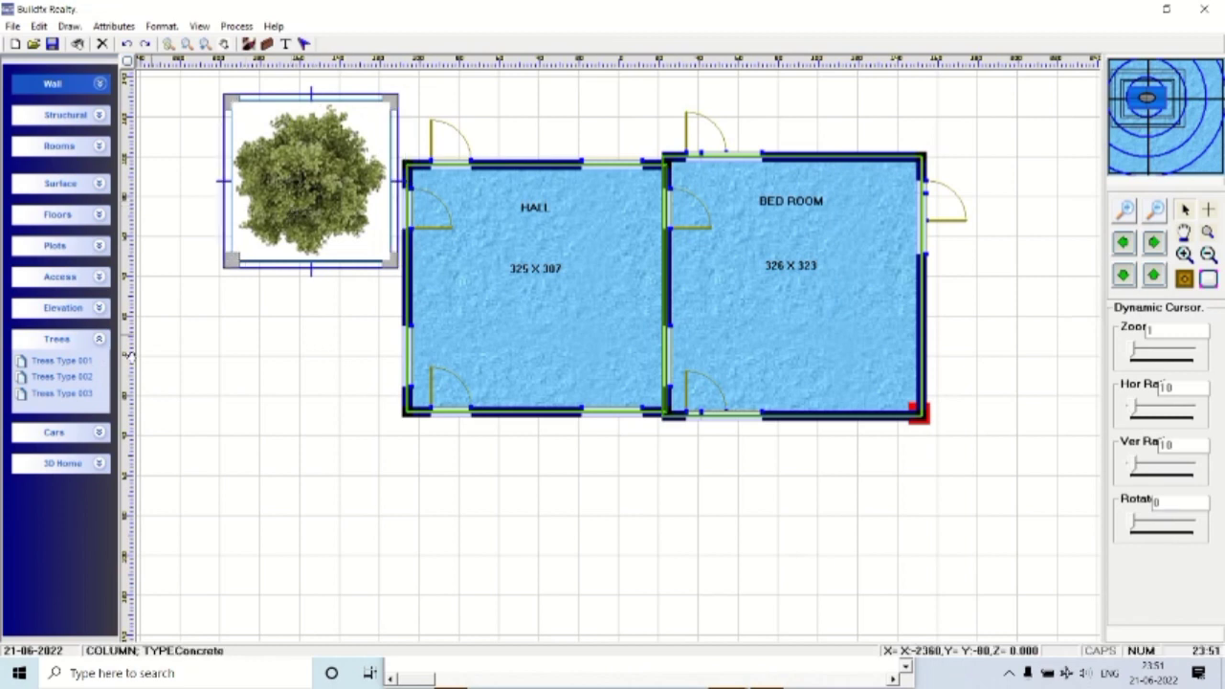
pyautogui.click(62, 392)
pyautogui.moveTo(322, 226); pyautogui.dragTo(260, 394)
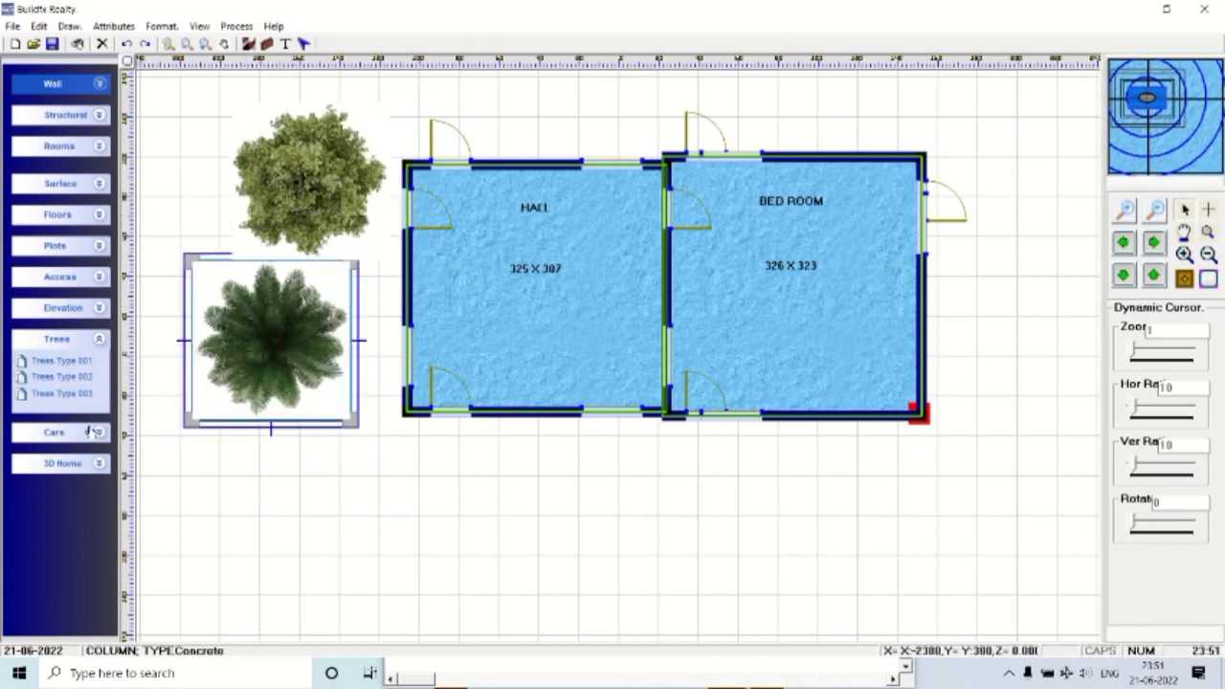
pyautogui.click(69, 400)
pyautogui.moveTo(316, 191); pyautogui.dragTo(280, 544)
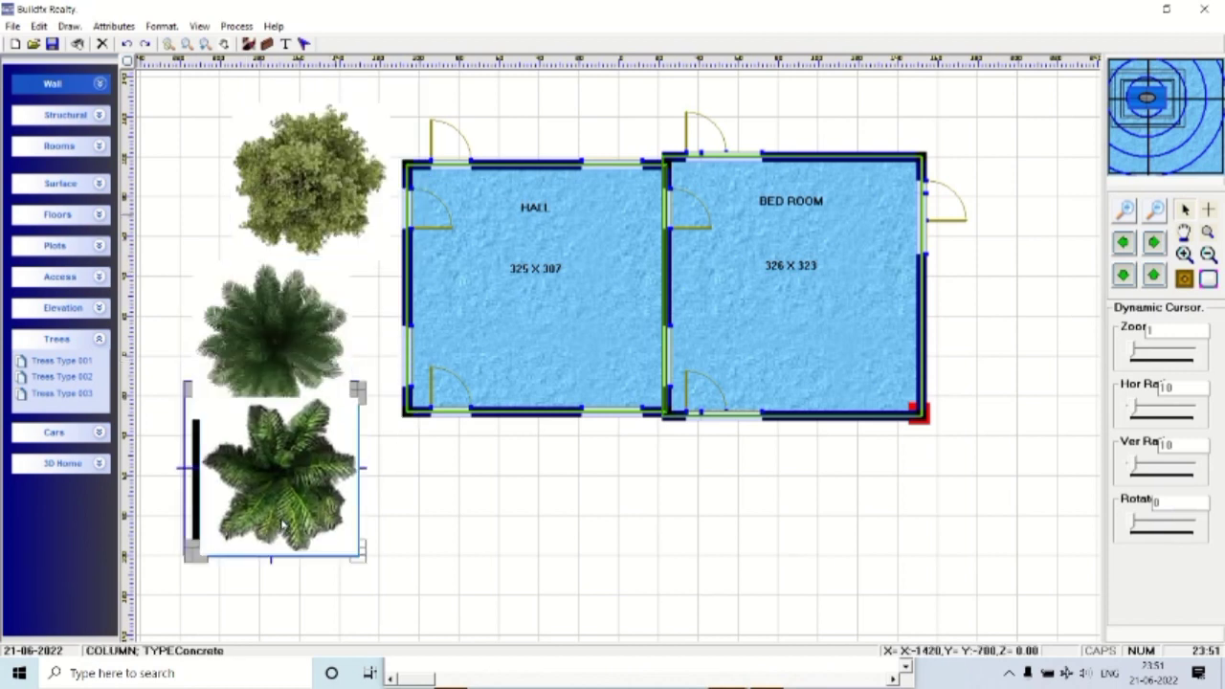
# Park a red car below the Hall and move a palm beside the Bed Room.
pyautogui.click(98, 434)
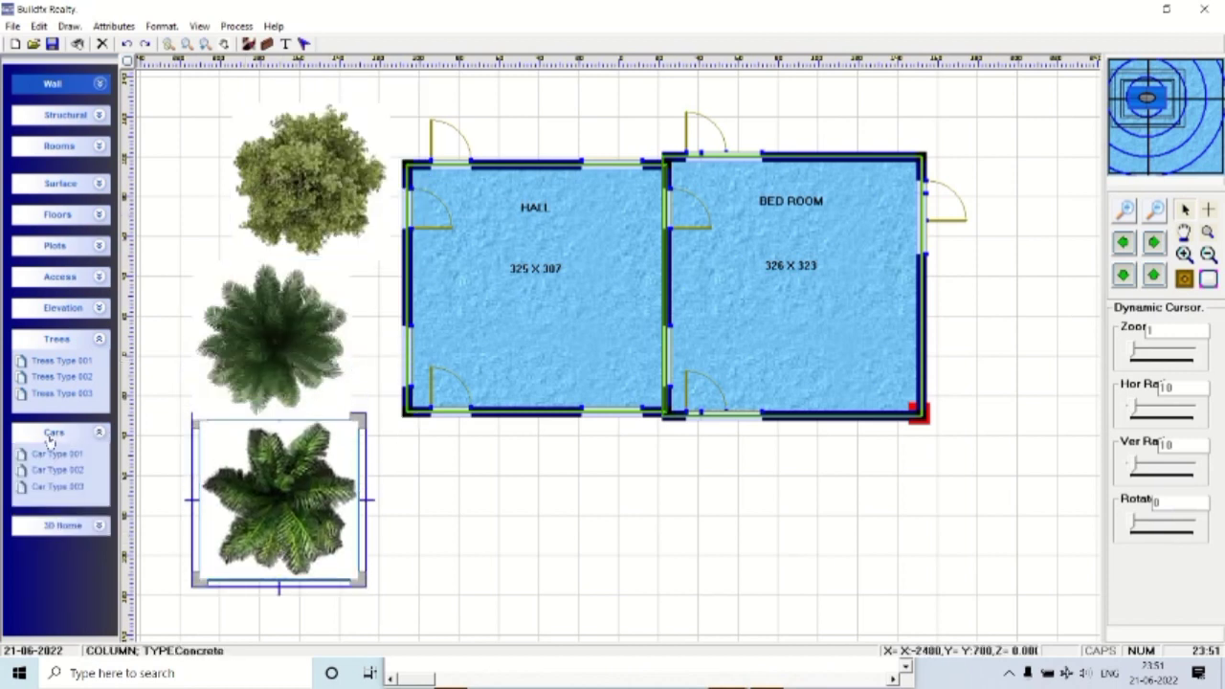
pyautogui.click(45, 456)
pyautogui.moveTo(340, 138); pyautogui.dragTo(592, 505)
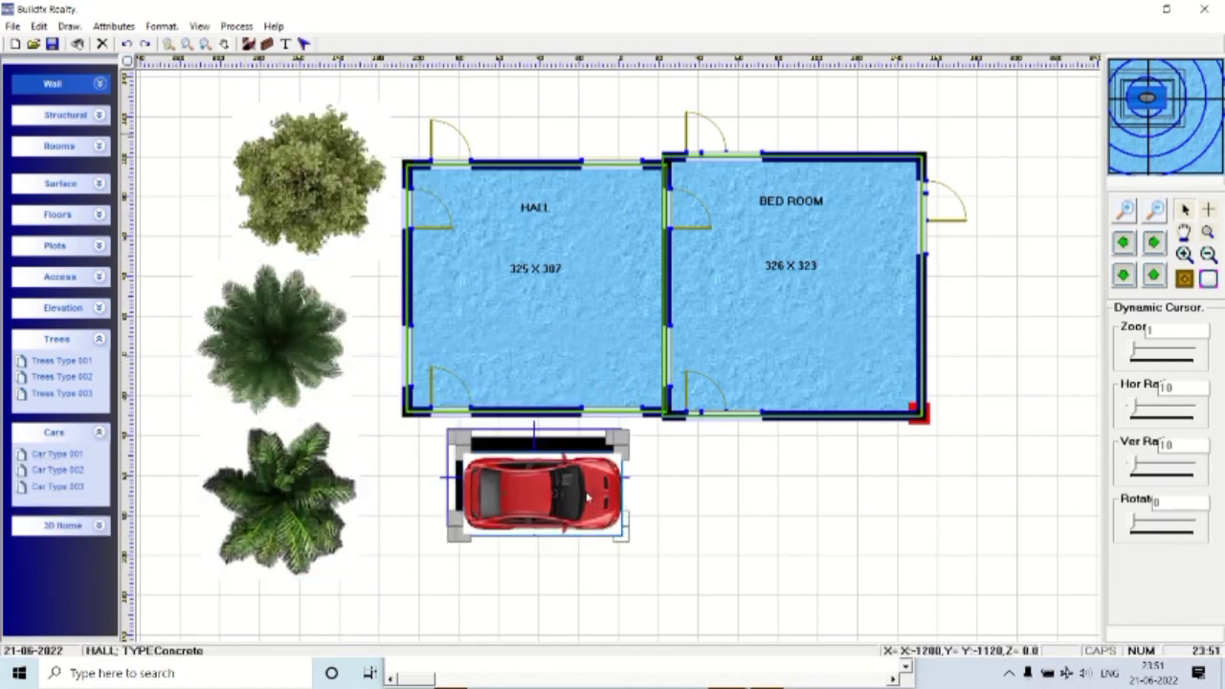
pyautogui.moveTo(278, 497); pyautogui.dragTo(1020, 154)
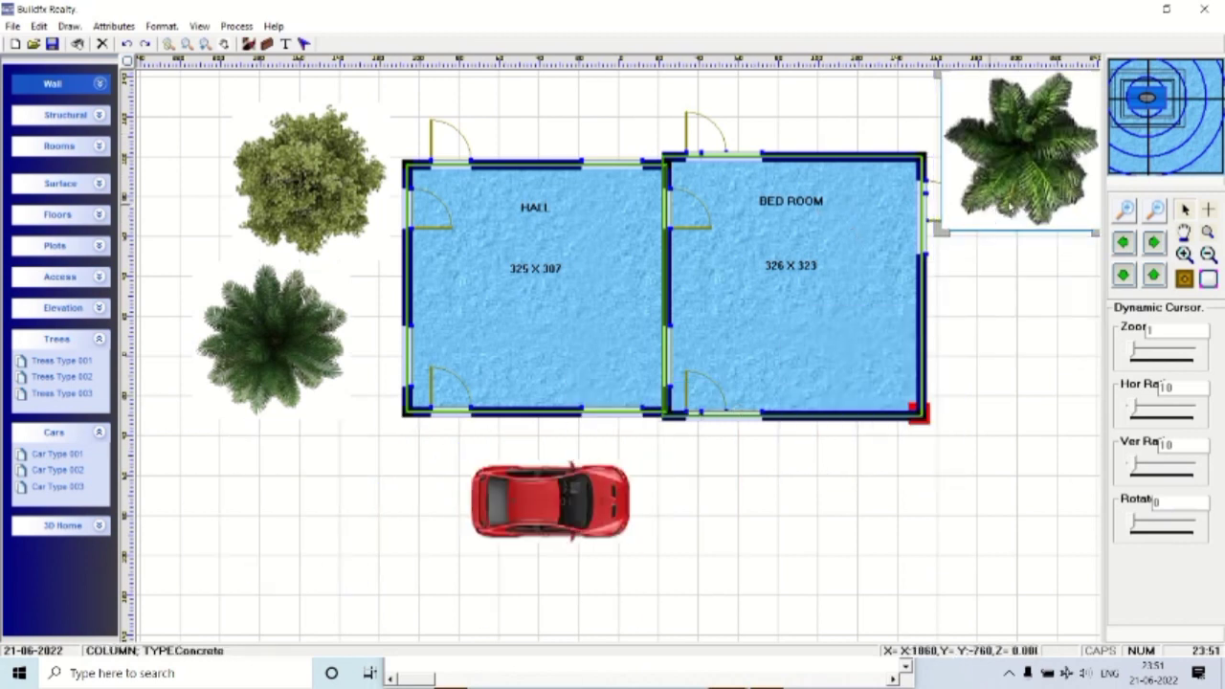
pyautogui.moveTo(1013, 207); pyautogui.dragTo(1022, 385)
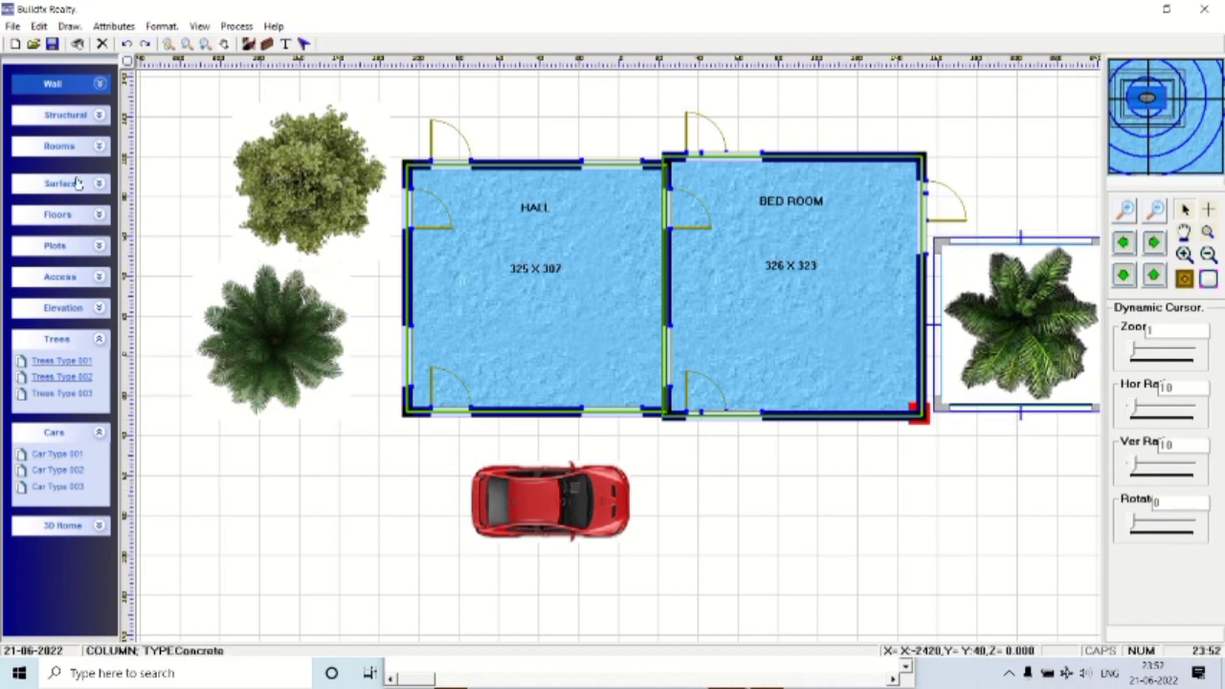
# Add a horizontal road tile to the plot and resize it wider and shorter.
pyautogui.click(99, 217)
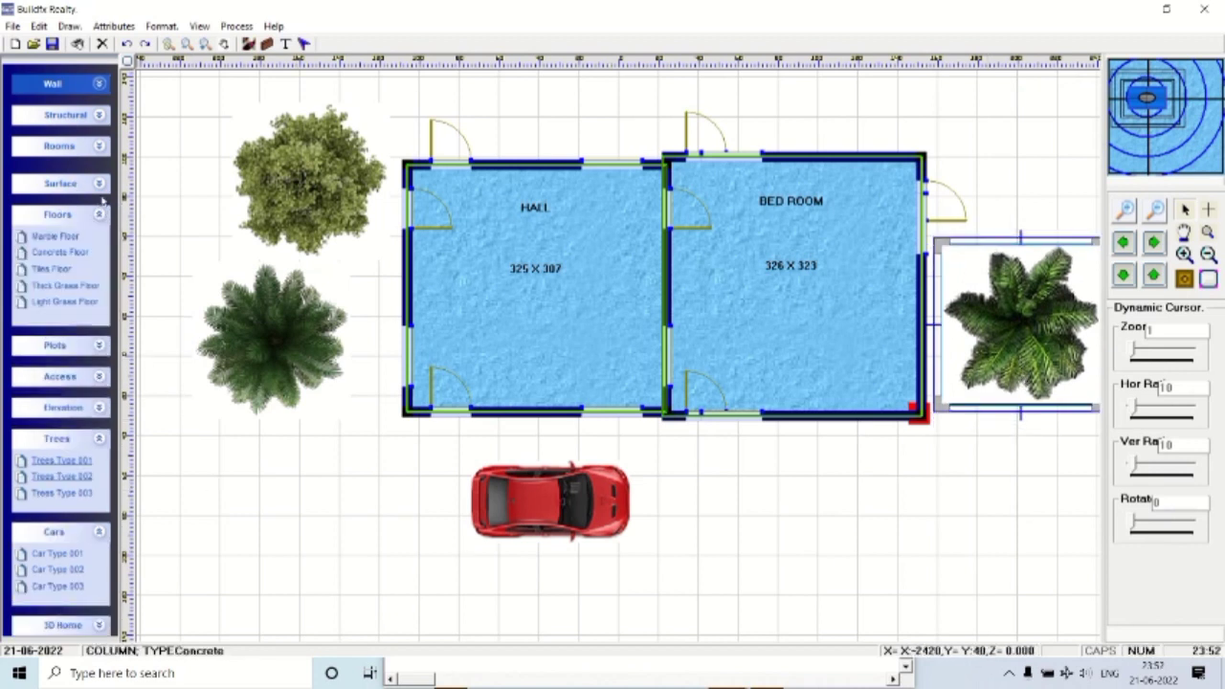
pyautogui.click(101, 184)
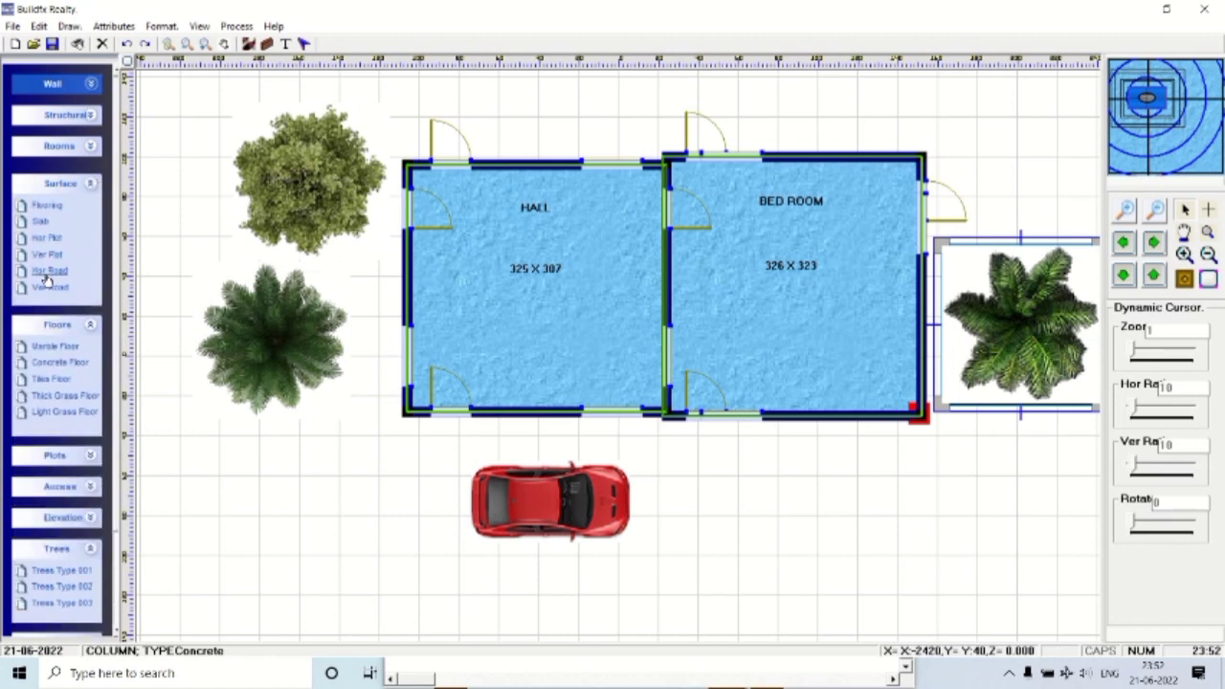
pyautogui.click(46, 272)
pyautogui.click(378, 257)
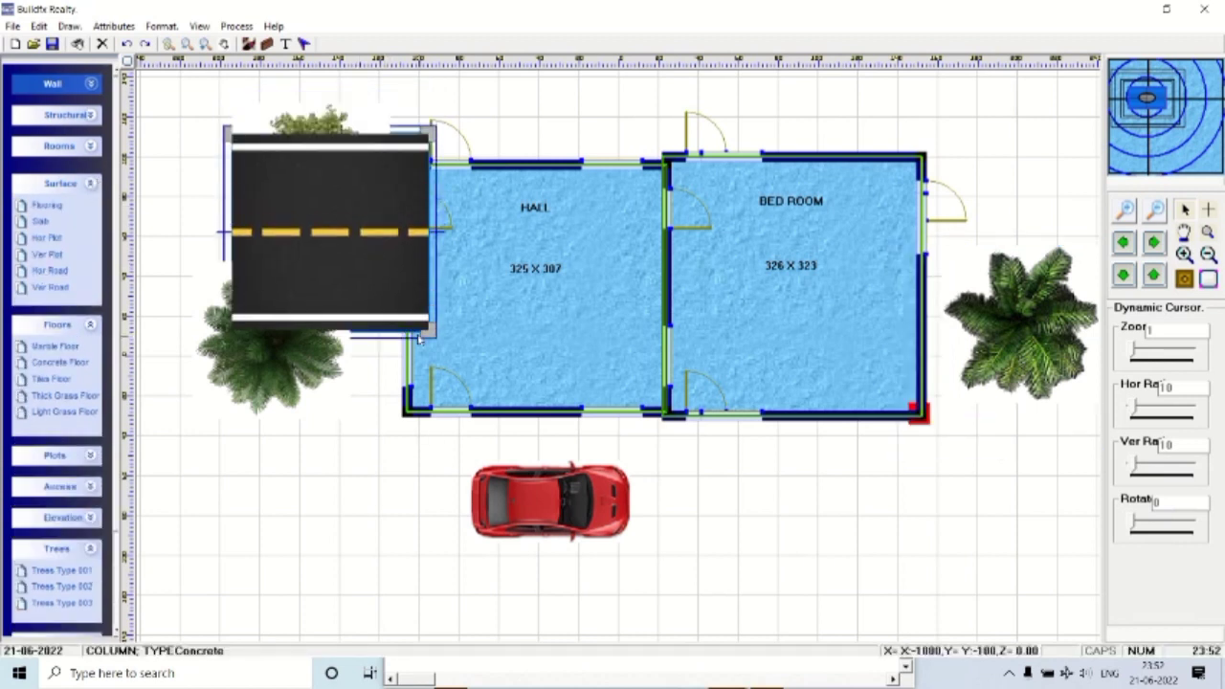
pyautogui.moveTo(434, 330); pyautogui.dragTo(501, 247)
pyautogui.moveTo(407, 212)
pyautogui.mouseDown()
pyautogui.moveTo(376, 562)
pyautogui.moveTo(377, 536)
pyautogui.mouseUp()
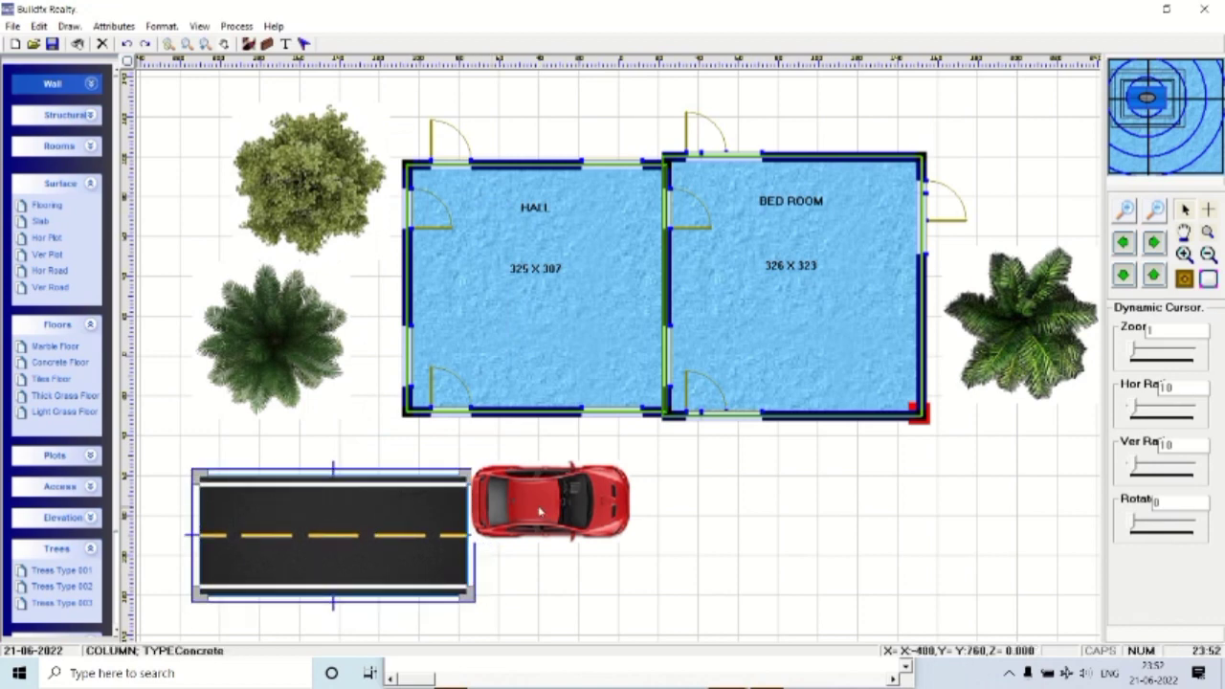
pyautogui.moveTo(526, 474)
pyautogui.mouseDown()
pyautogui.moveTo(725, 381)
pyautogui.moveTo(472, 359)
pyautogui.mouseUp()
# Stretch the road across the full plot width along the bottom.
pyautogui.moveTo(316, 536); pyautogui.dragTo(519, 365)
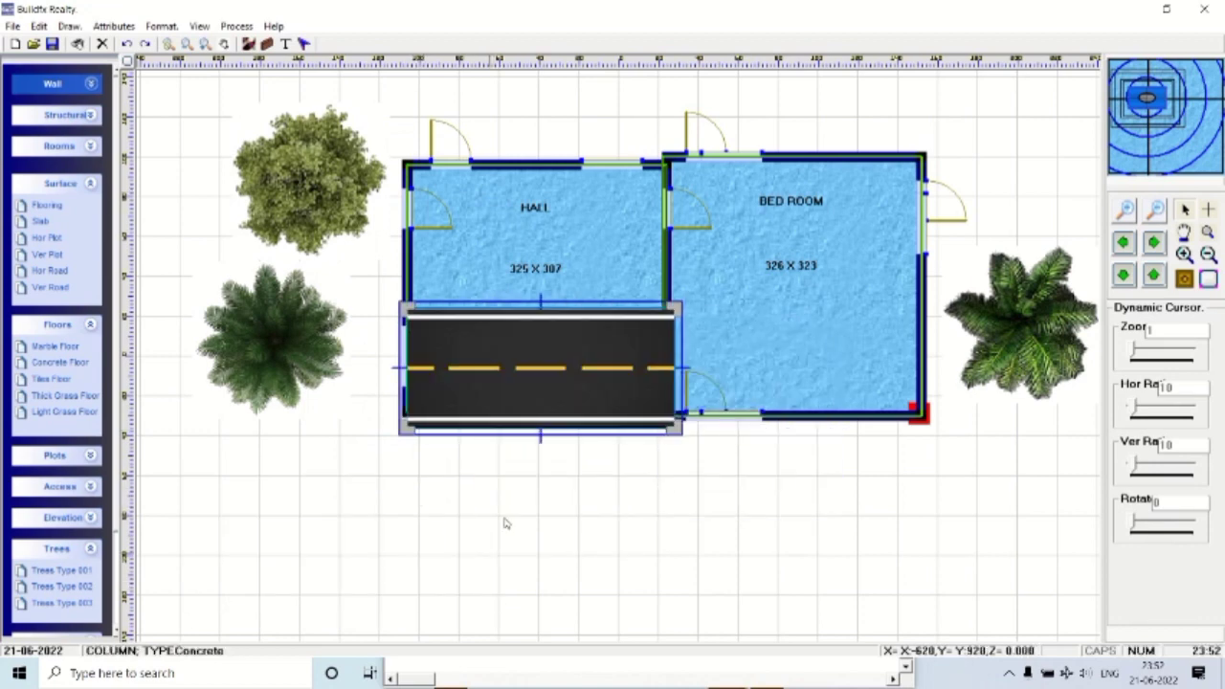
pyautogui.moveTo(525, 430); pyautogui.dragTo(525, 457)
pyautogui.moveTo(539, 386); pyautogui.dragTo(315, 534)
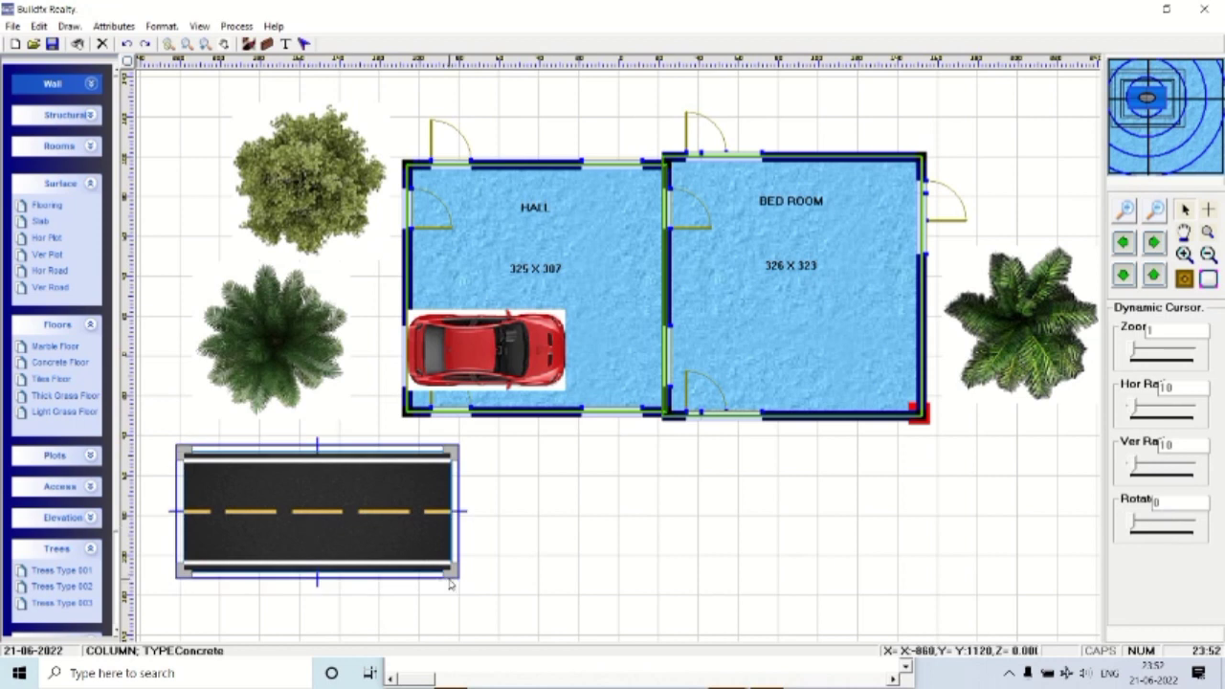
pyautogui.moveTo(473, 568)
pyautogui.mouseDown()
pyautogui.moveTo(905, 536)
pyautogui.moveTo(863, 553)
pyautogui.moveTo(840, 545)
pyautogui.mouseUp()
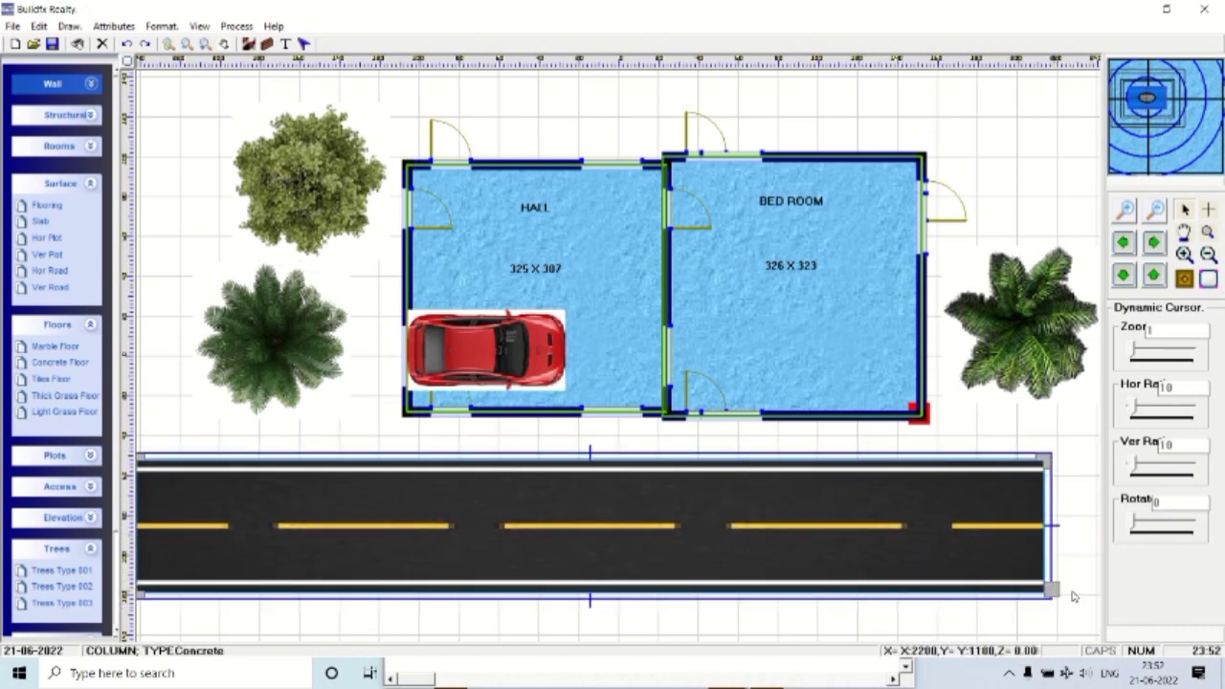
pyautogui.moveTo(1050, 594); pyautogui.dragTo(1101, 598)
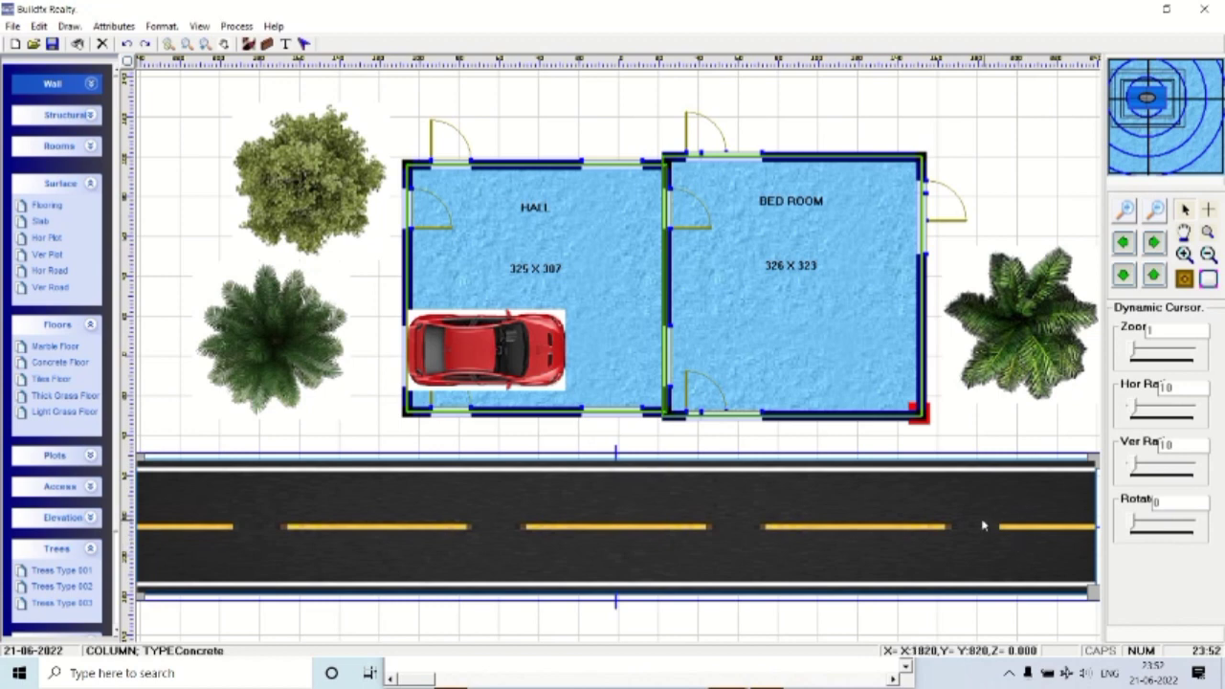
# Confirm the road's template properties and move the red car onto the road.
pyautogui.doubleClick(905, 506)
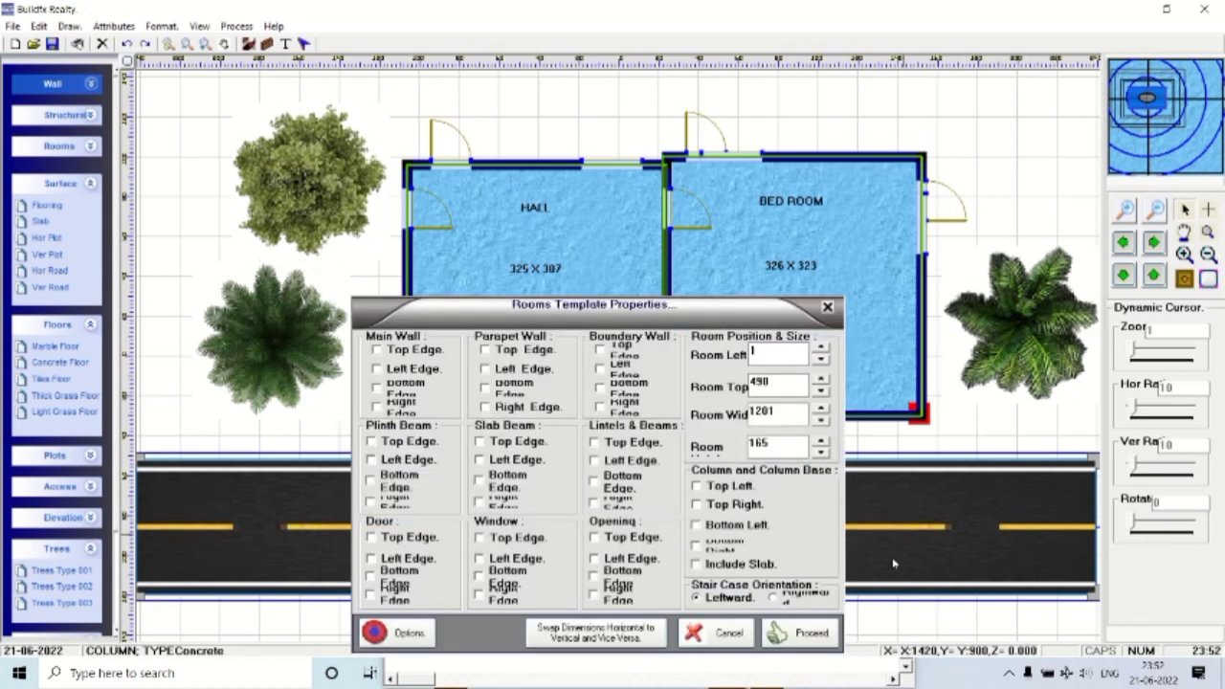
pyautogui.click(834, 628)
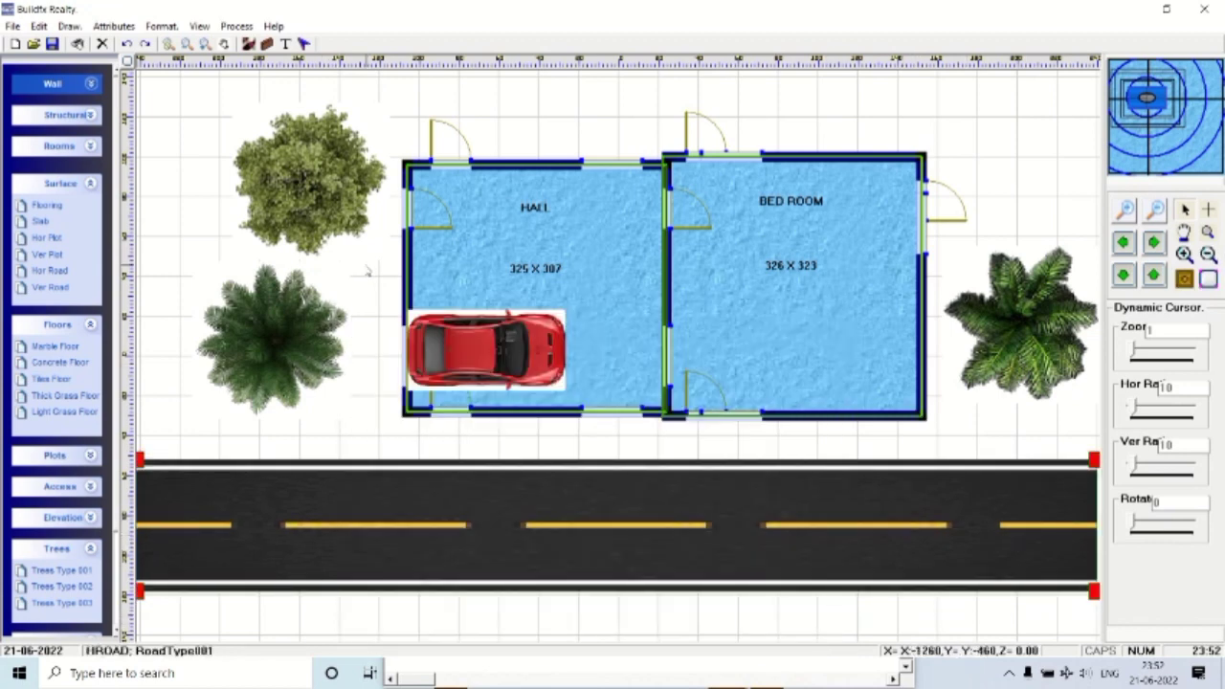
pyautogui.moveTo(463, 350); pyautogui.dragTo(433, 461)
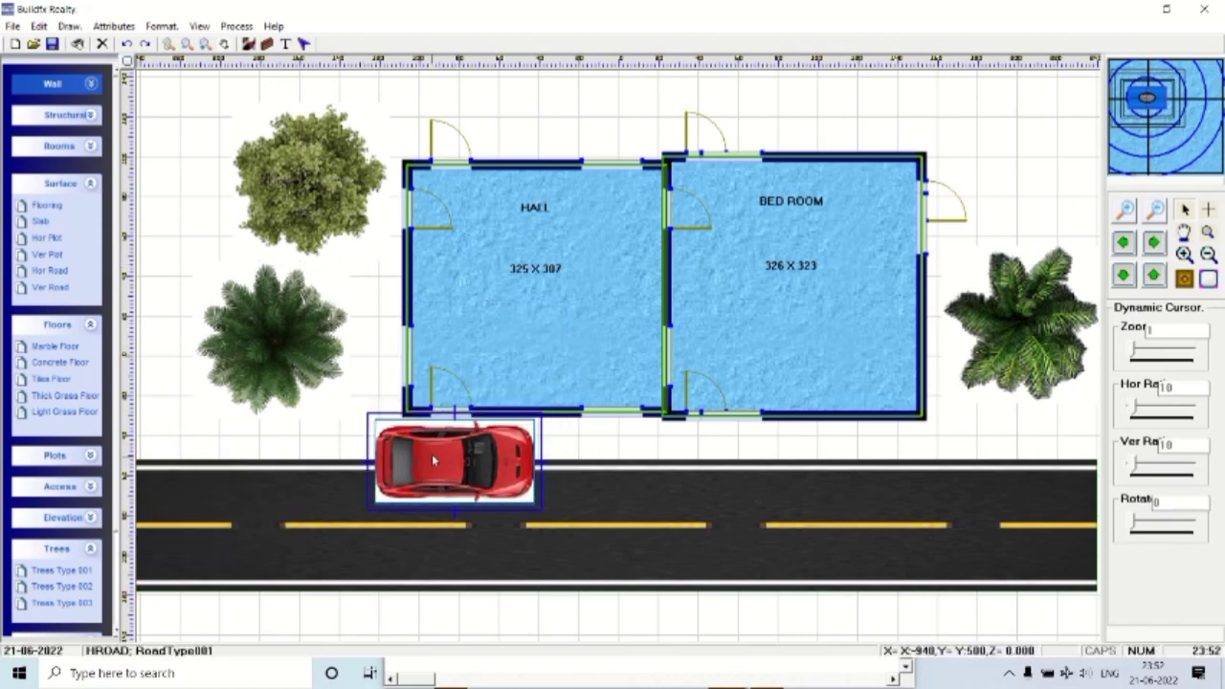
# Refresh the view and slide the red car left along the road below the Hall.
pyautogui.click(199, 26)
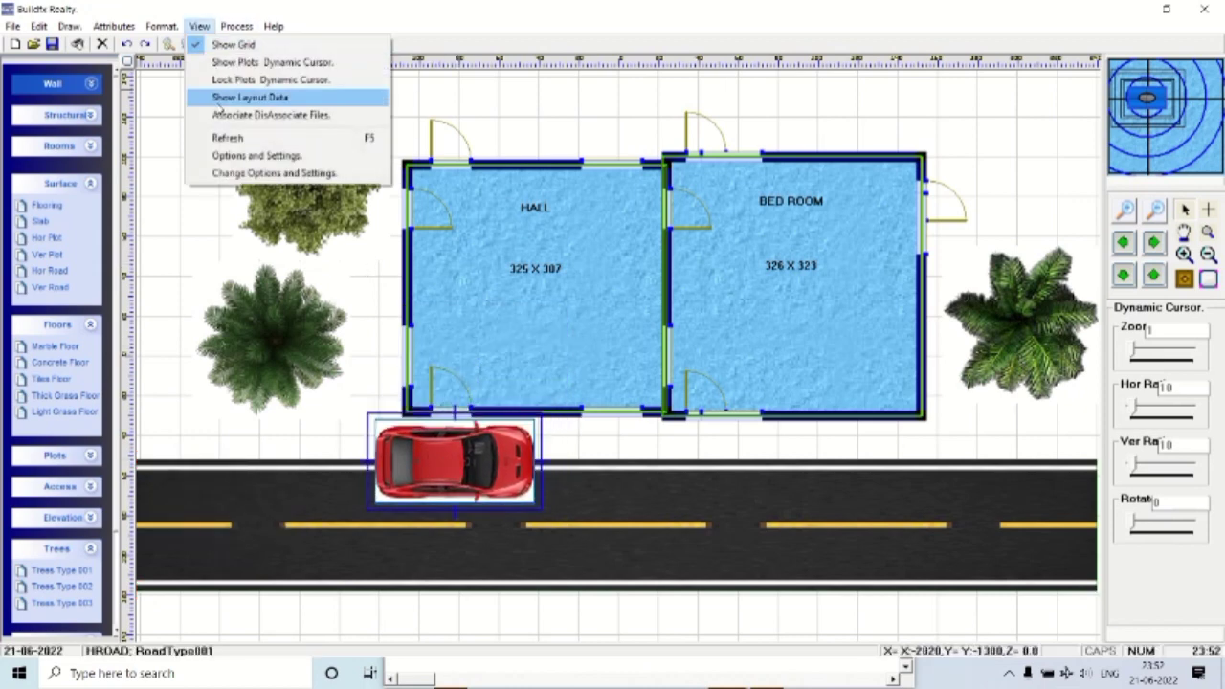
pyautogui.click(218, 139)
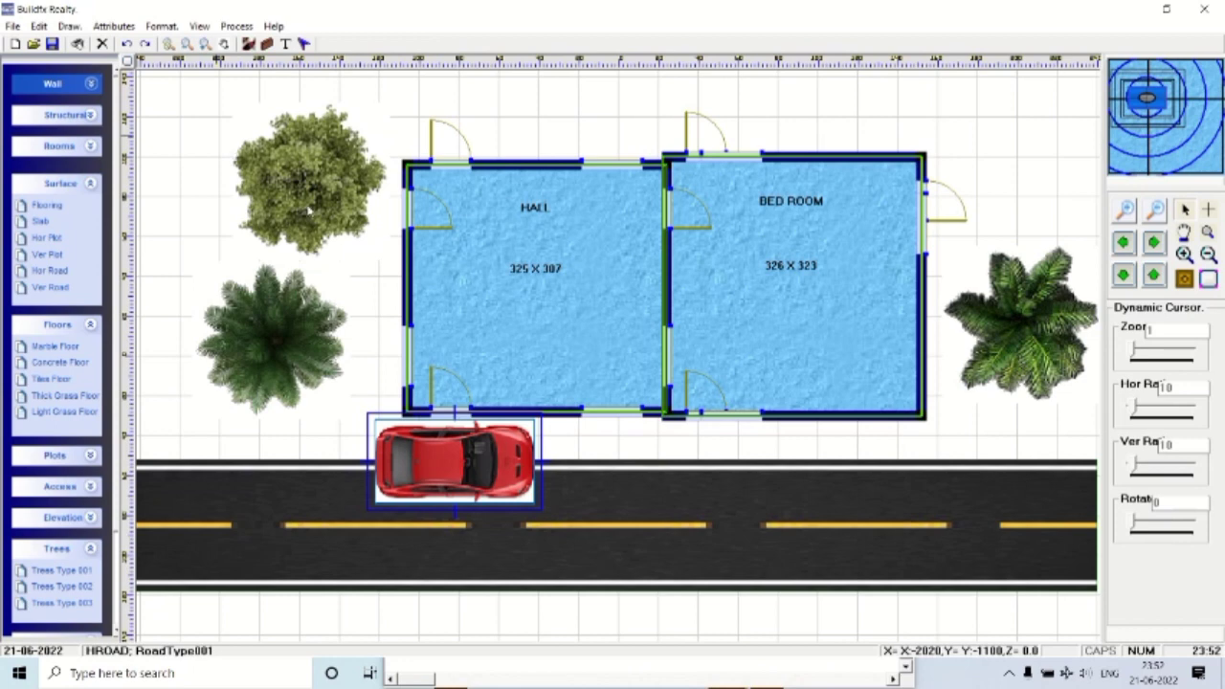
pyautogui.click(548, 105)
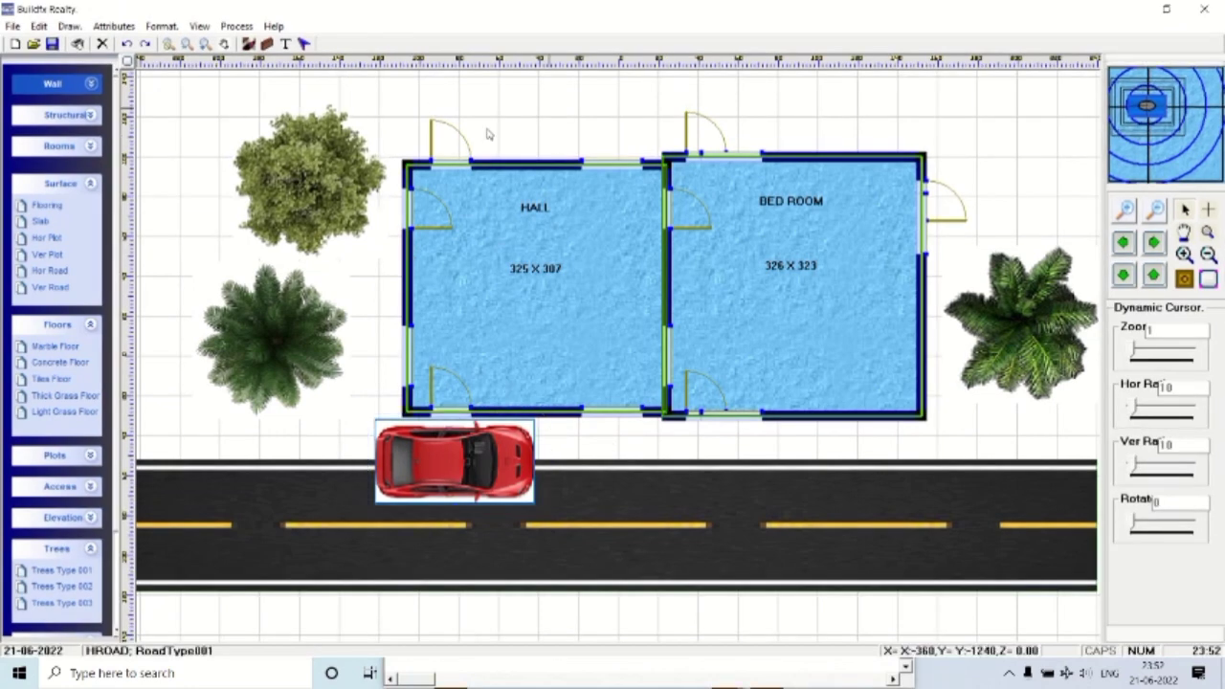
pyautogui.click(648, 446)
pyautogui.moveTo(501, 448)
pyautogui.mouseDown()
pyautogui.moveTo(365, 409)
pyautogui.moveTo(453, 465)
pyautogui.moveTo(428, 455)
pyautogui.mouseUp()
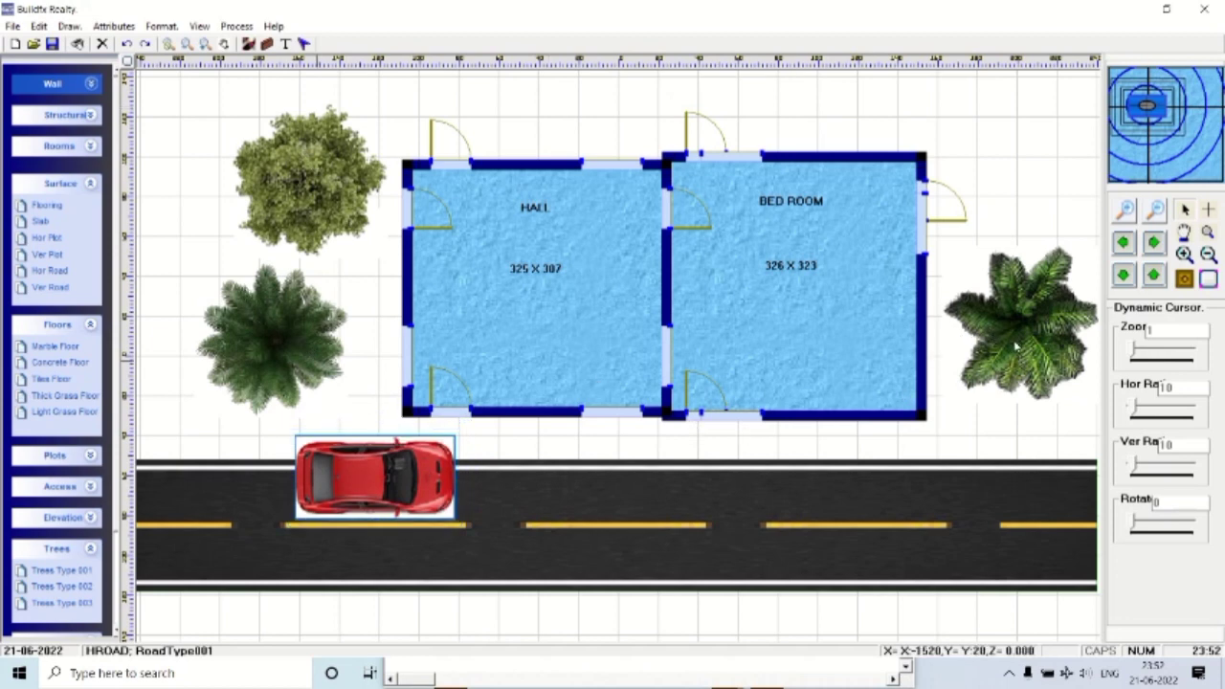
# Rearrange the left trees, put a palm right of the Bed Room, and park the car by the Hall.
pyautogui.moveTo(277, 344); pyautogui.dragTo(331, 451)
pyautogui.moveTo(339, 185)
pyautogui.mouseDown()
pyautogui.moveTo(315, 420)
pyautogui.moveTo(312, 269)
pyautogui.moveTo(279, 173)
pyautogui.mouseUp()
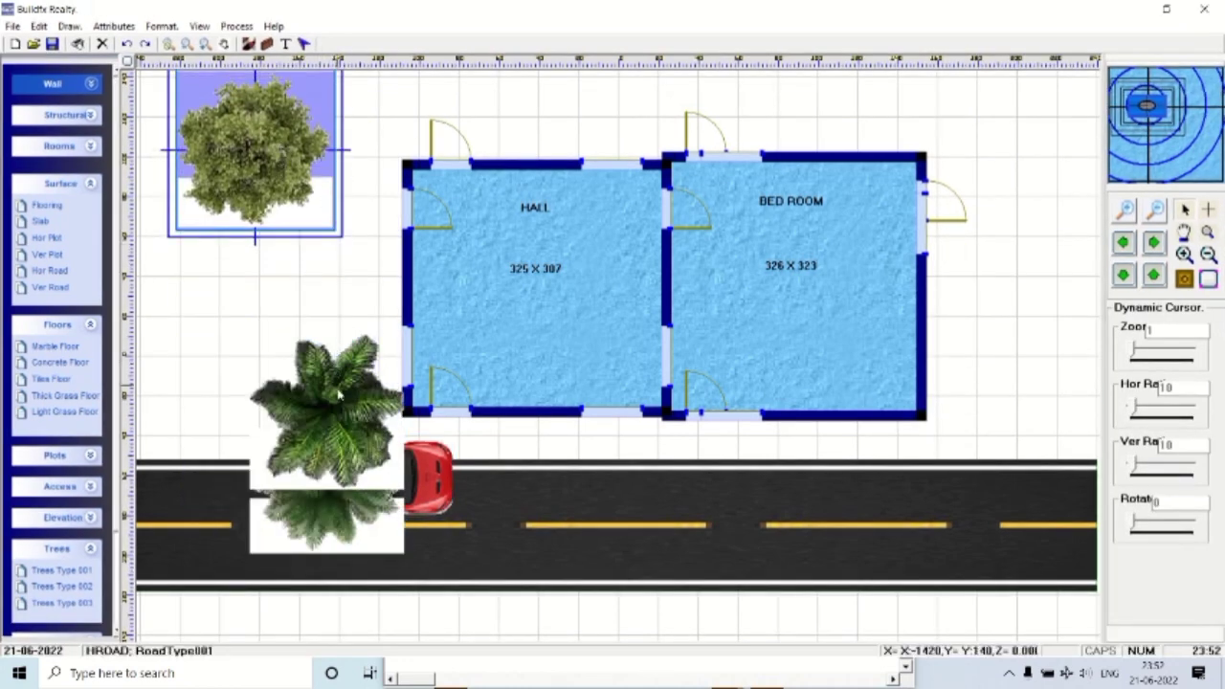
pyautogui.moveTo(335, 353); pyautogui.dragTo(249, 242)
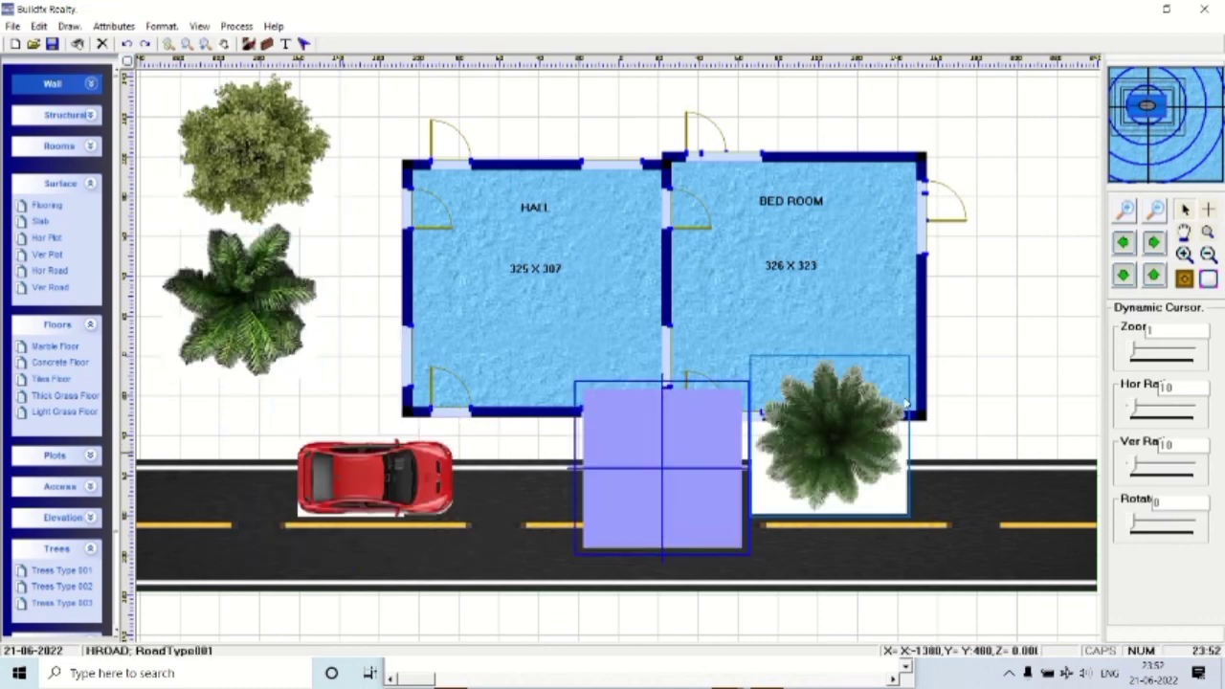
pyautogui.moveTo(350, 452); pyautogui.dragTo(1046, 318)
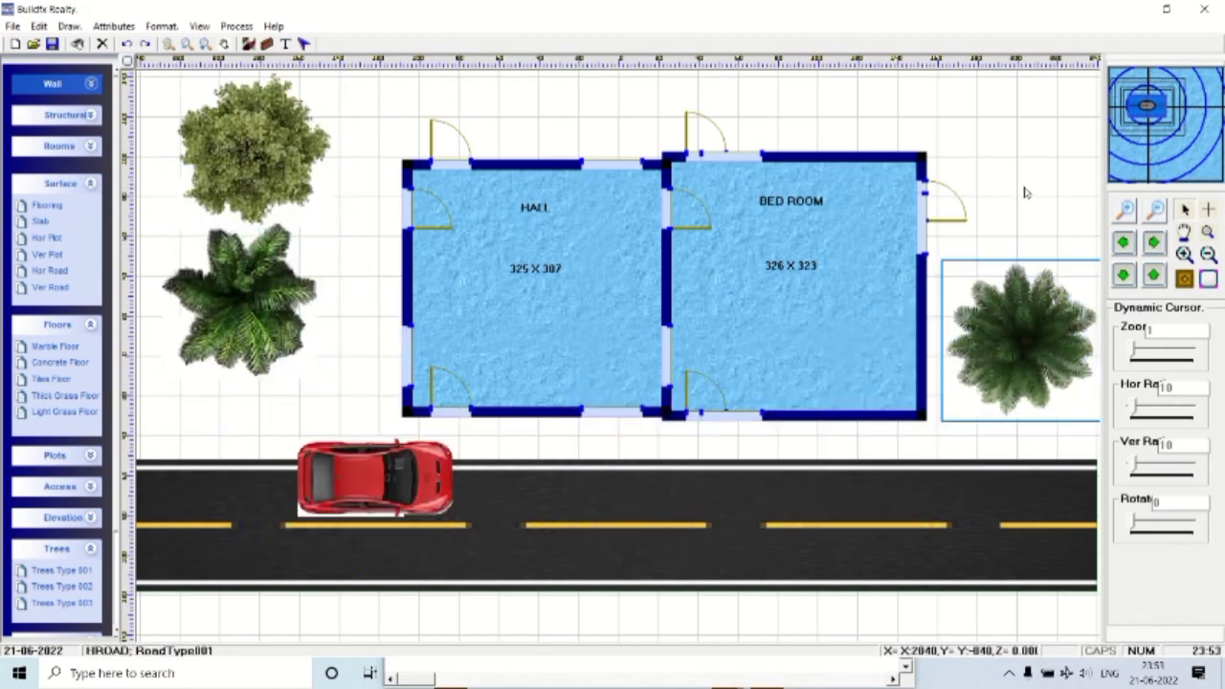
pyautogui.moveTo(382, 488)
pyautogui.mouseDown()
pyautogui.moveTo(302, 446)
pyautogui.moveTo(315, 464)
pyautogui.mouseUp()
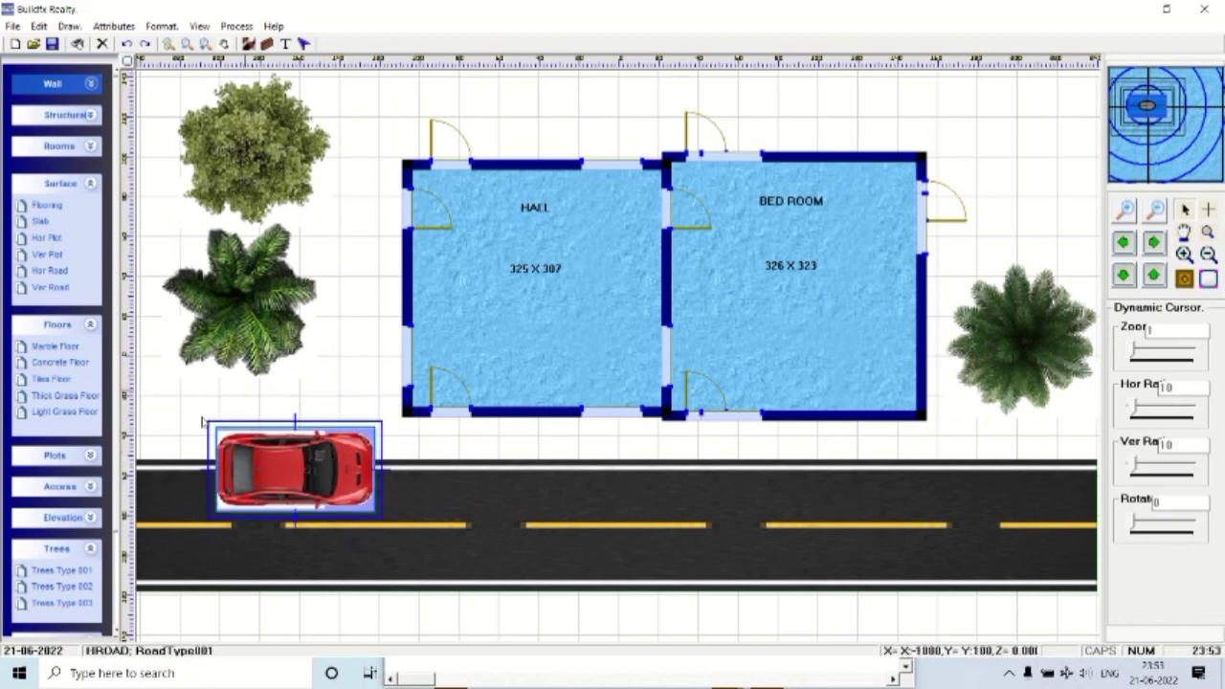
# Add a silver Car Type 003 and place it on the road beside the red car.
pyautogui.click(92, 550)
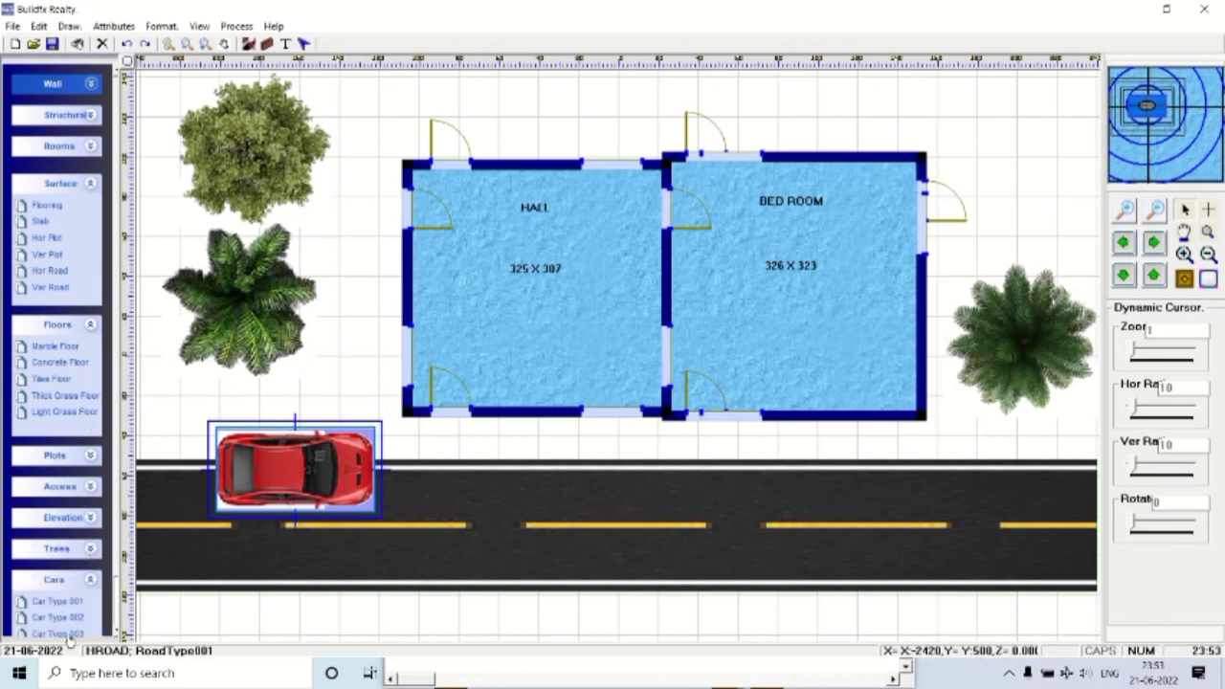
pyautogui.click(58, 634)
pyautogui.moveTo(356, 139)
pyautogui.mouseDown()
pyautogui.moveTo(583, 476)
pyautogui.moveTo(613, 478)
pyautogui.mouseUp()
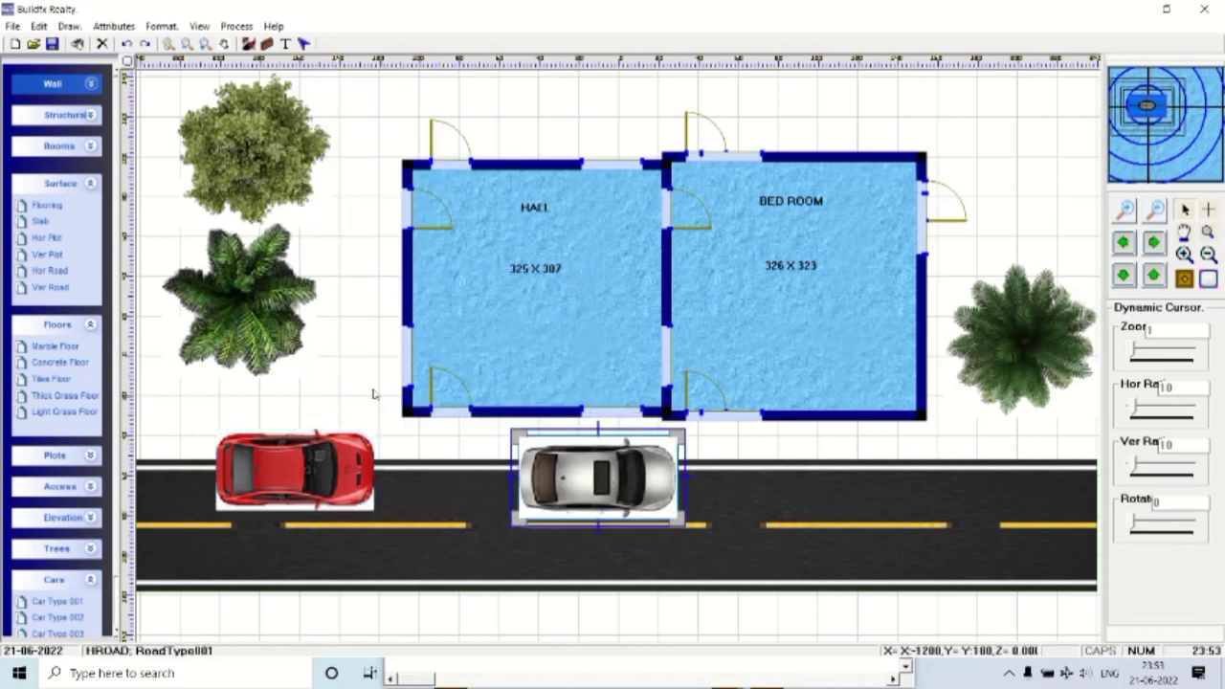
# Refresh the plan, then select and deselect the Bed Room and the palm tree.
pyautogui.click(199, 26)
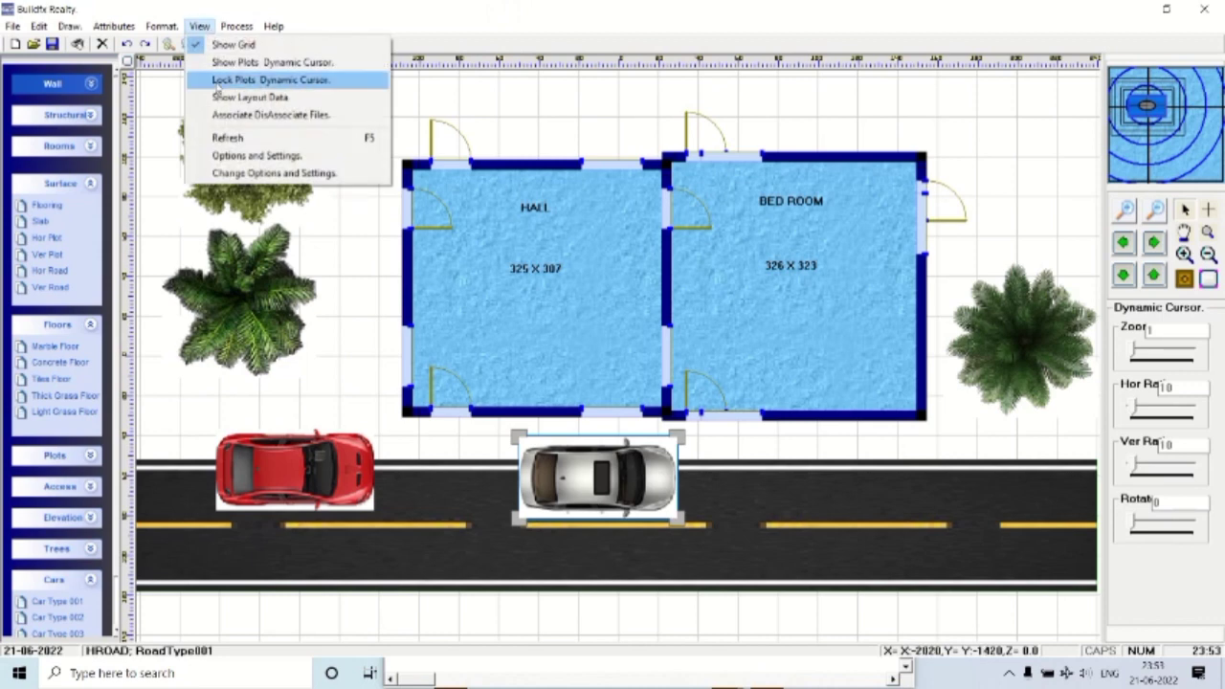
pyautogui.click(220, 138)
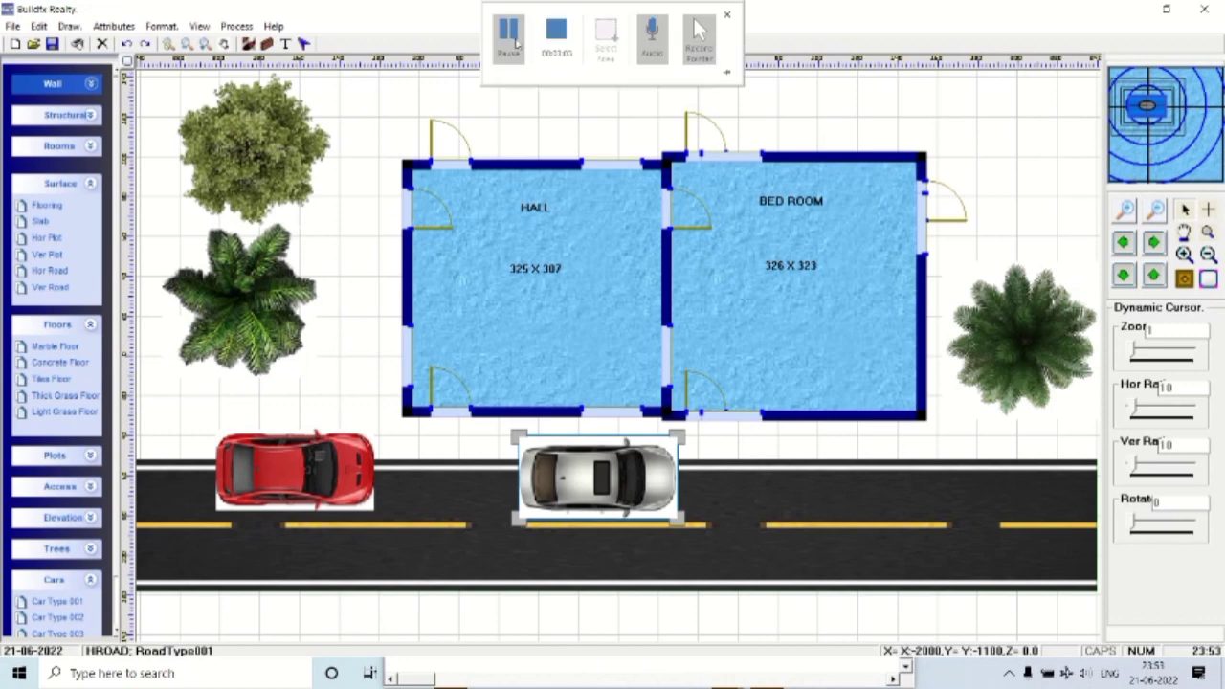
pyautogui.click(514, 40)
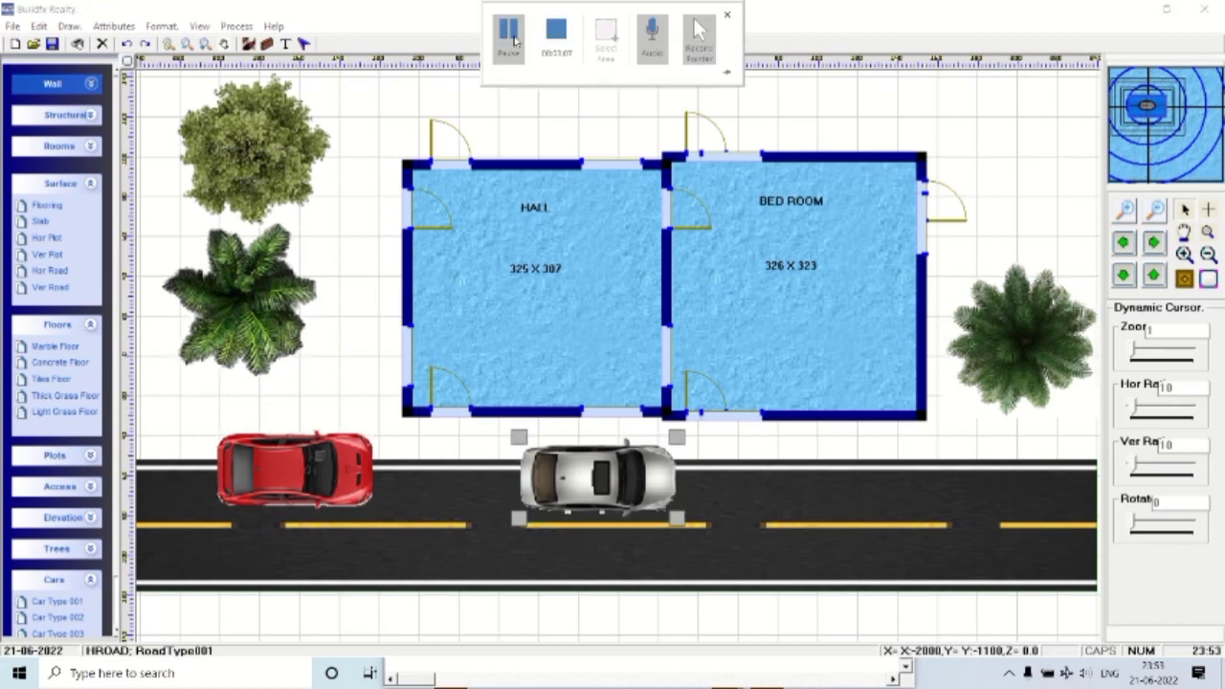
pyautogui.click(756, 316)
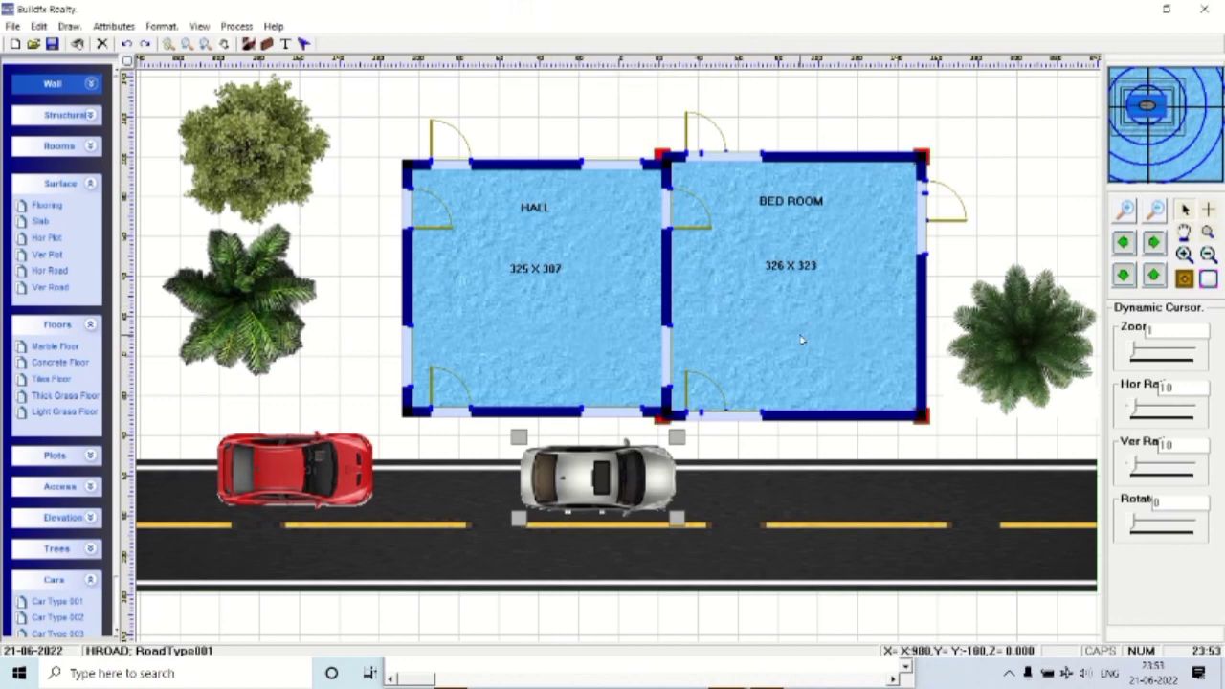
pyautogui.click(566, 214)
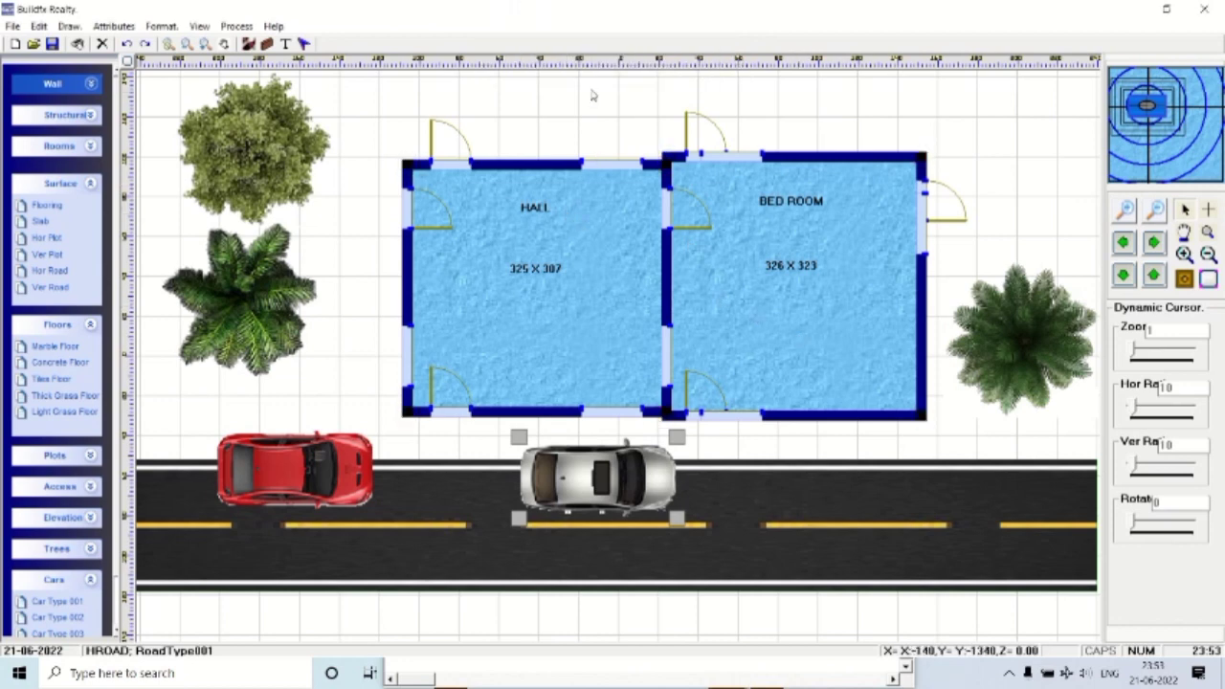
pyautogui.click(1053, 350)
pyautogui.click(1040, 160)
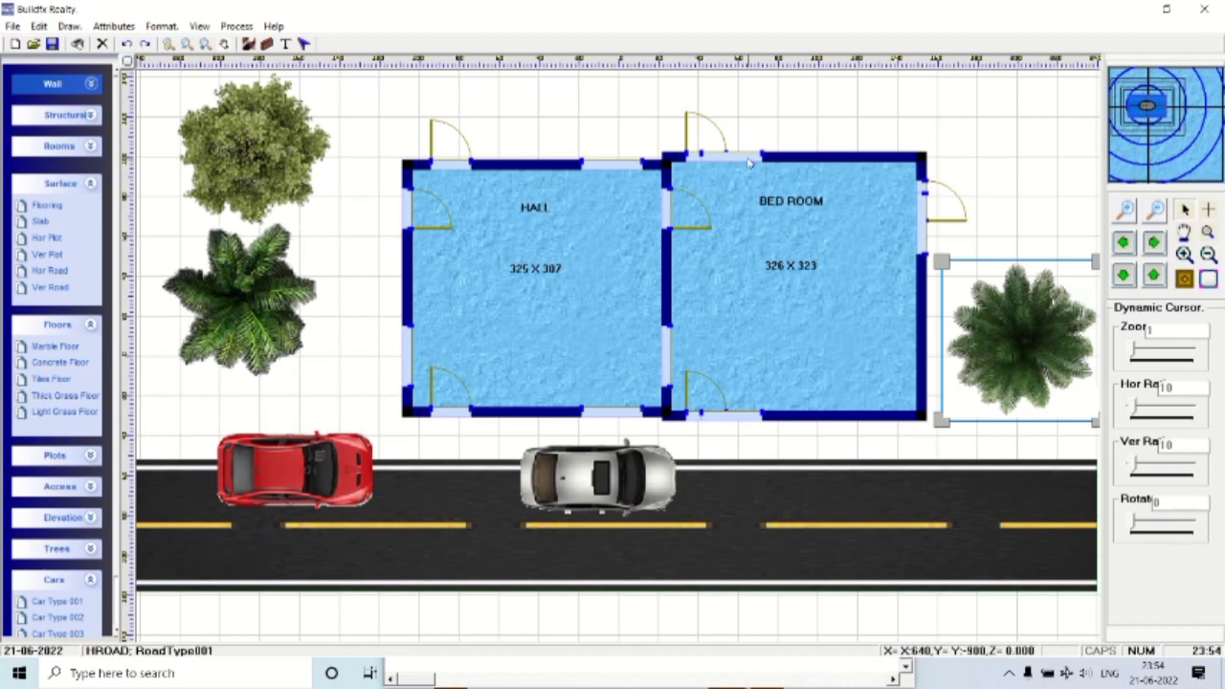
# Open Change Properties and Settings and step through the floor slabs to the Bed Room's.
pyautogui.rightClick(873, 105)
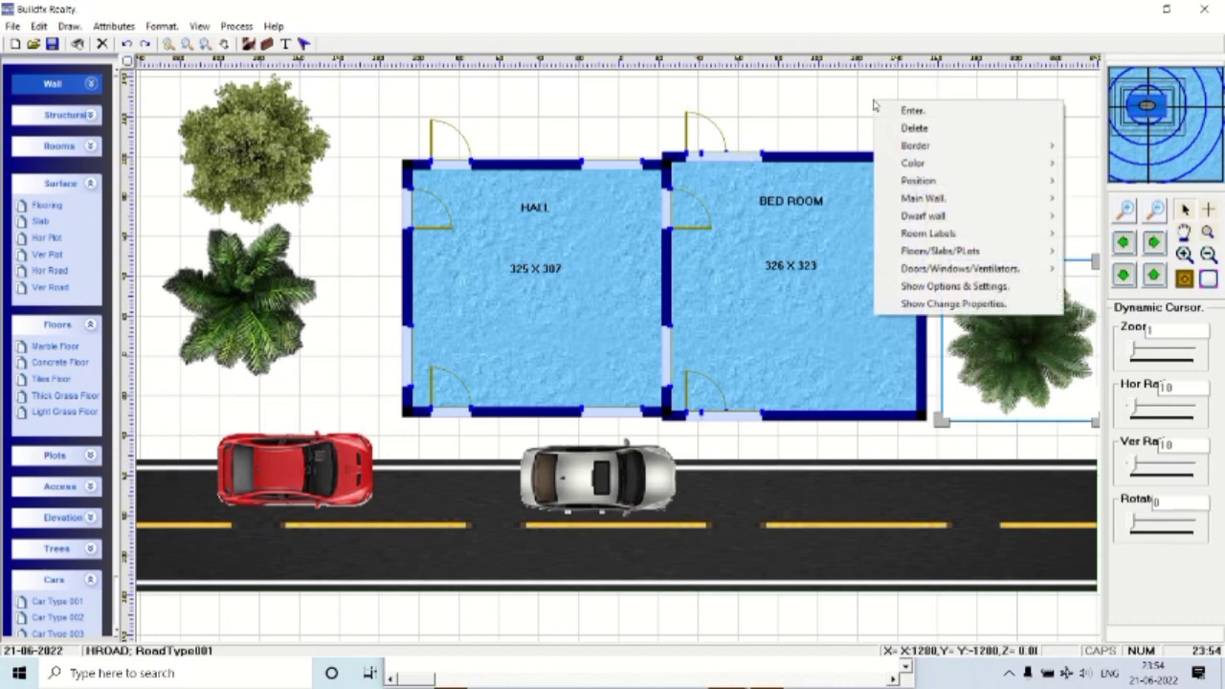
pyautogui.click(933, 305)
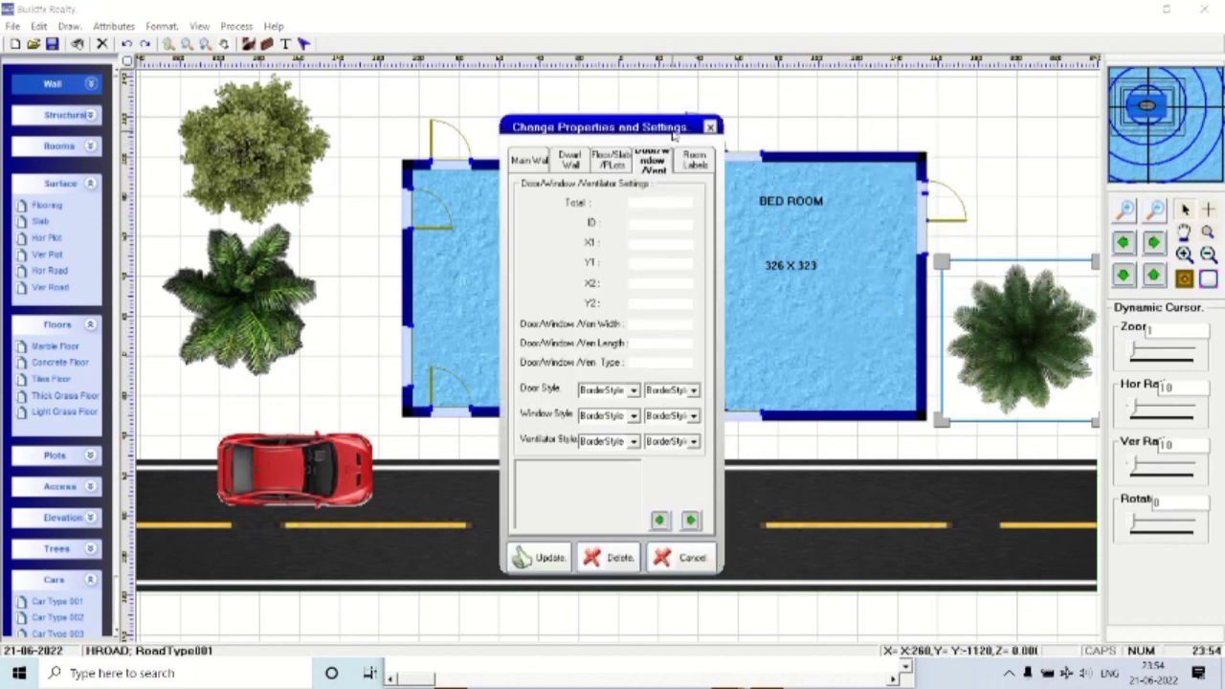
pyautogui.moveTo(664, 126); pyautogui.dragTo(325, 57)
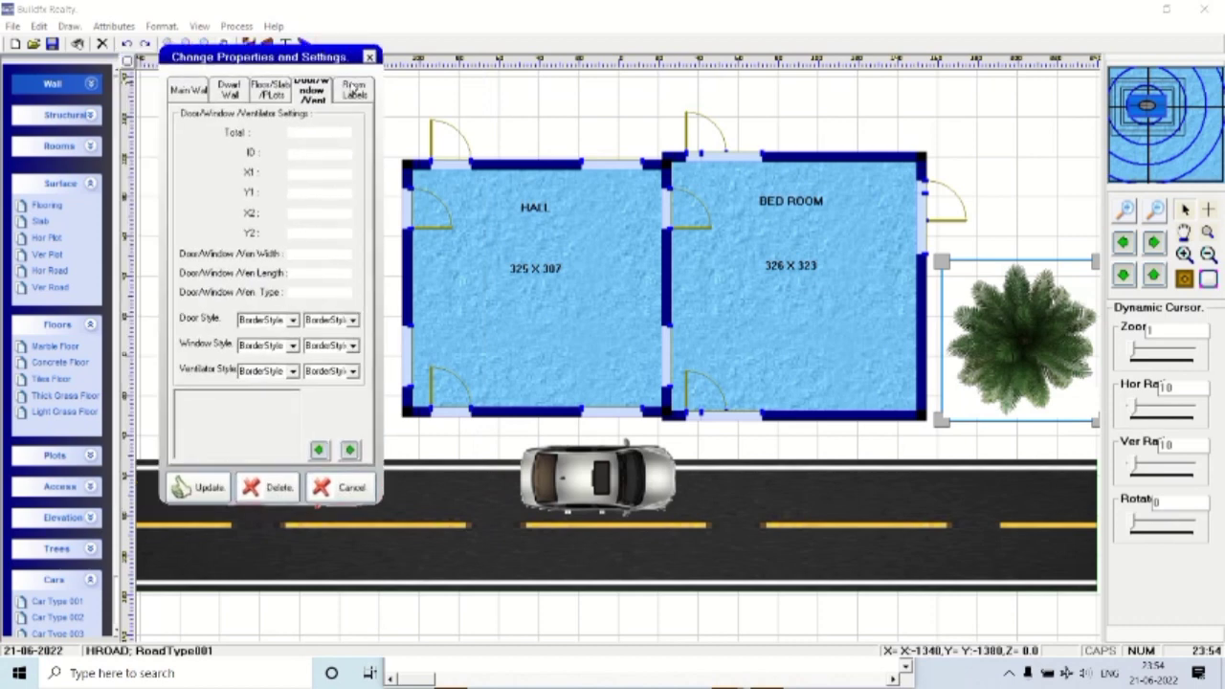
pyautogui.click(271, 90)
pyautogui.click(349, 450)
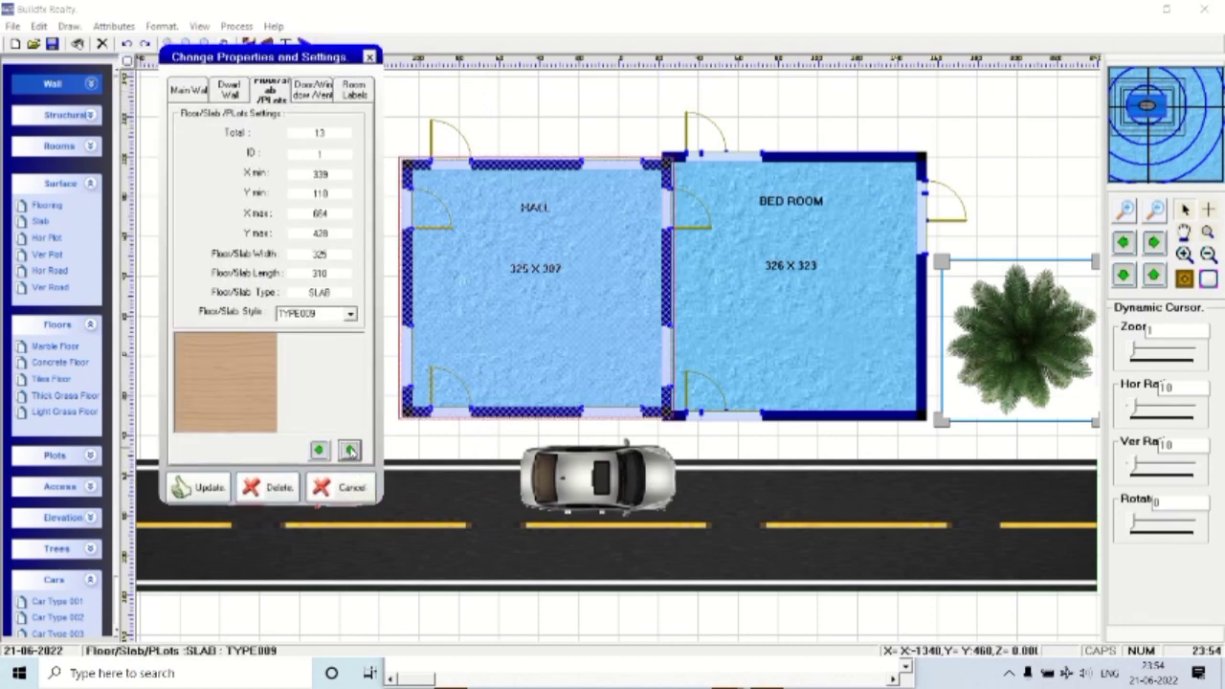
pyautogui.click(349, 450)
pyautogui.click(349, 449)
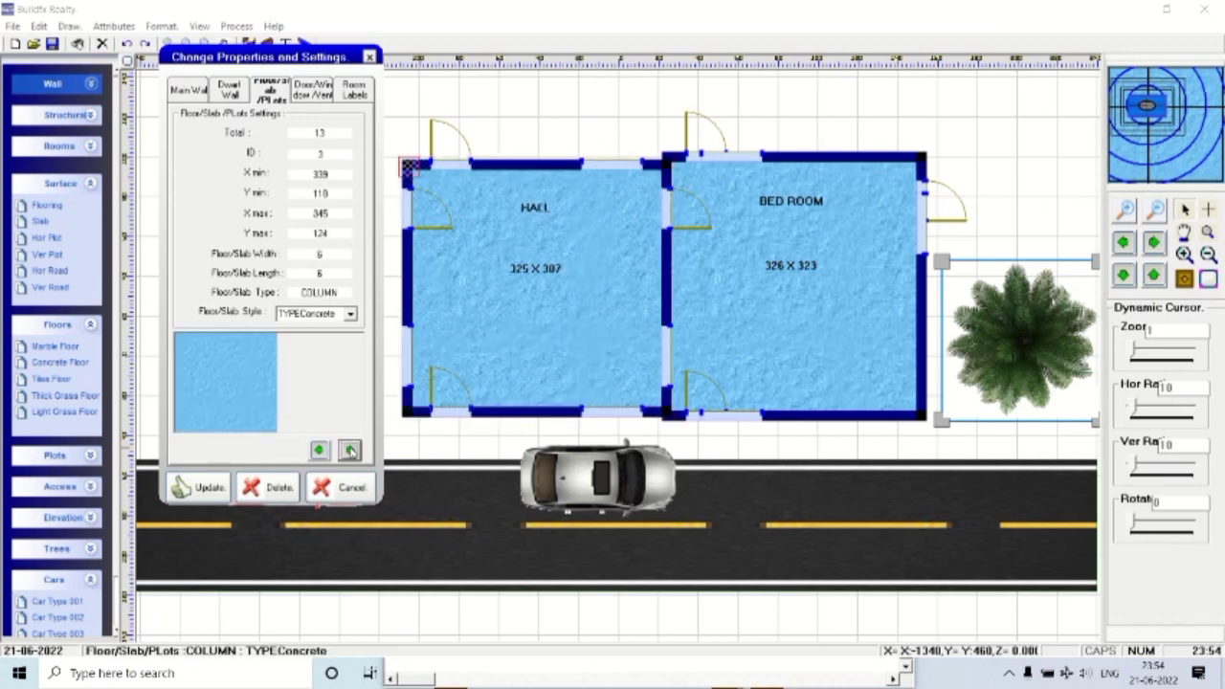
pyautogui.click(350, 450)
pyautogui.click(350, 450)
pyautogui.click(349, 450)
pyautogui.click(350, 450)
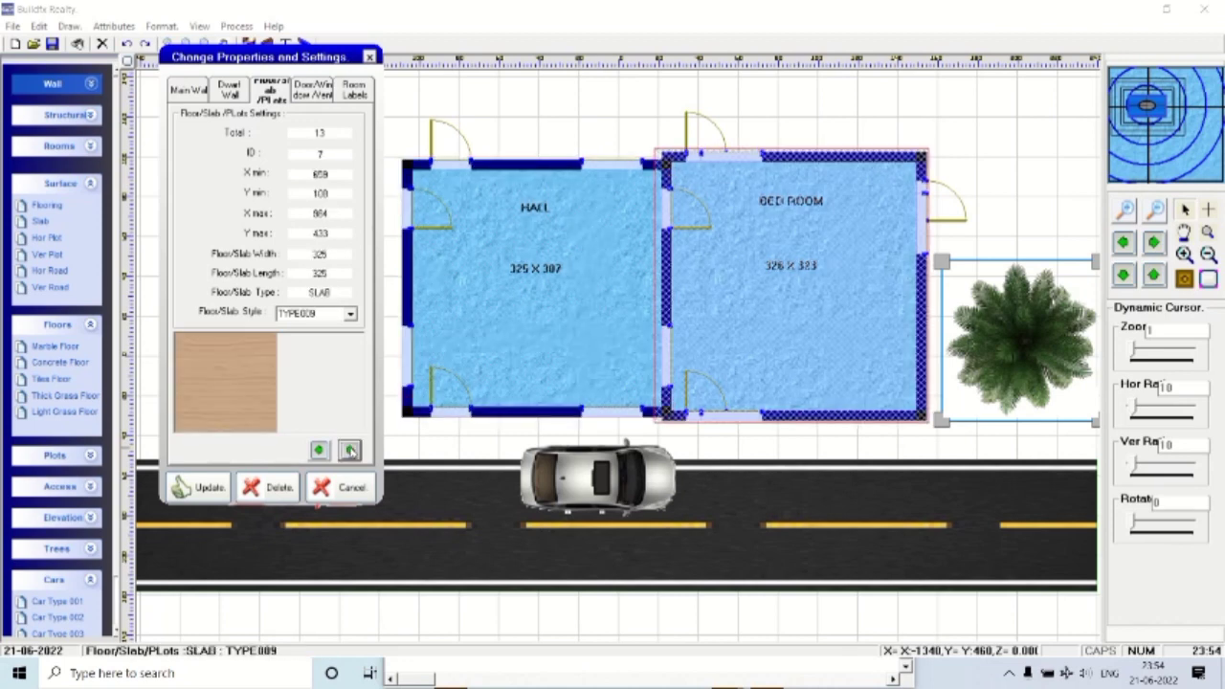
# Browse doors and windows to the Bed Room's top-wall window (ID 10, X1 196).
pyautogui.click(312, 96)
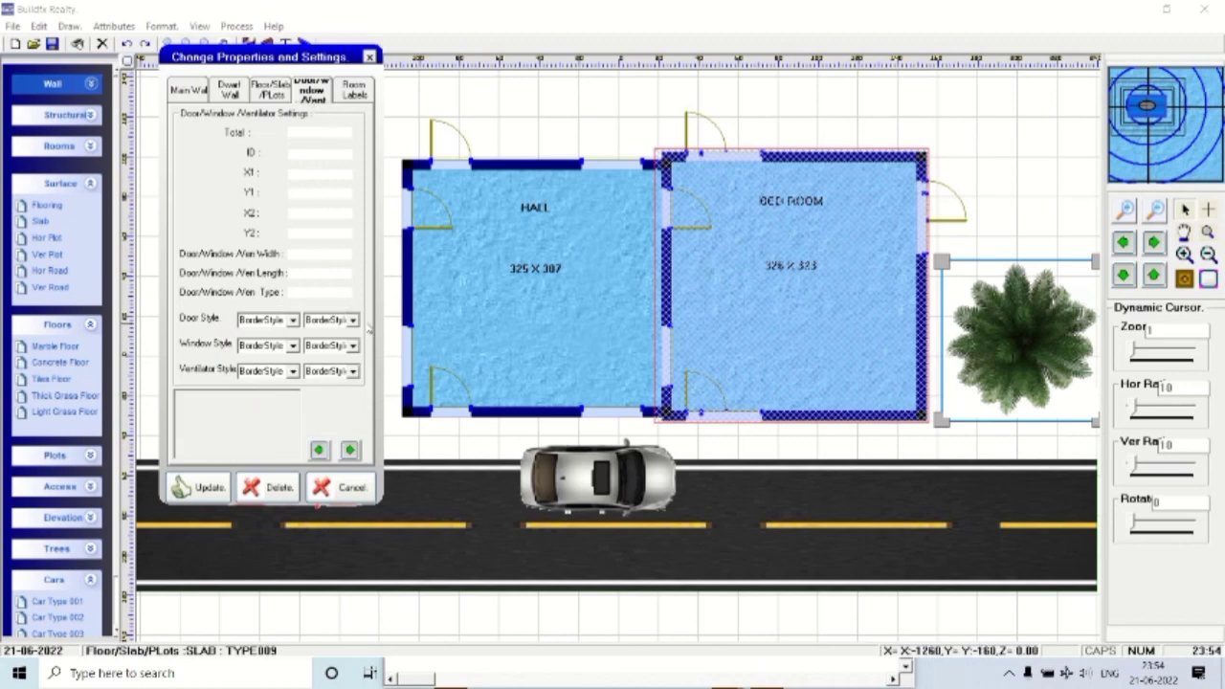
pyautogui.click(351, 450)
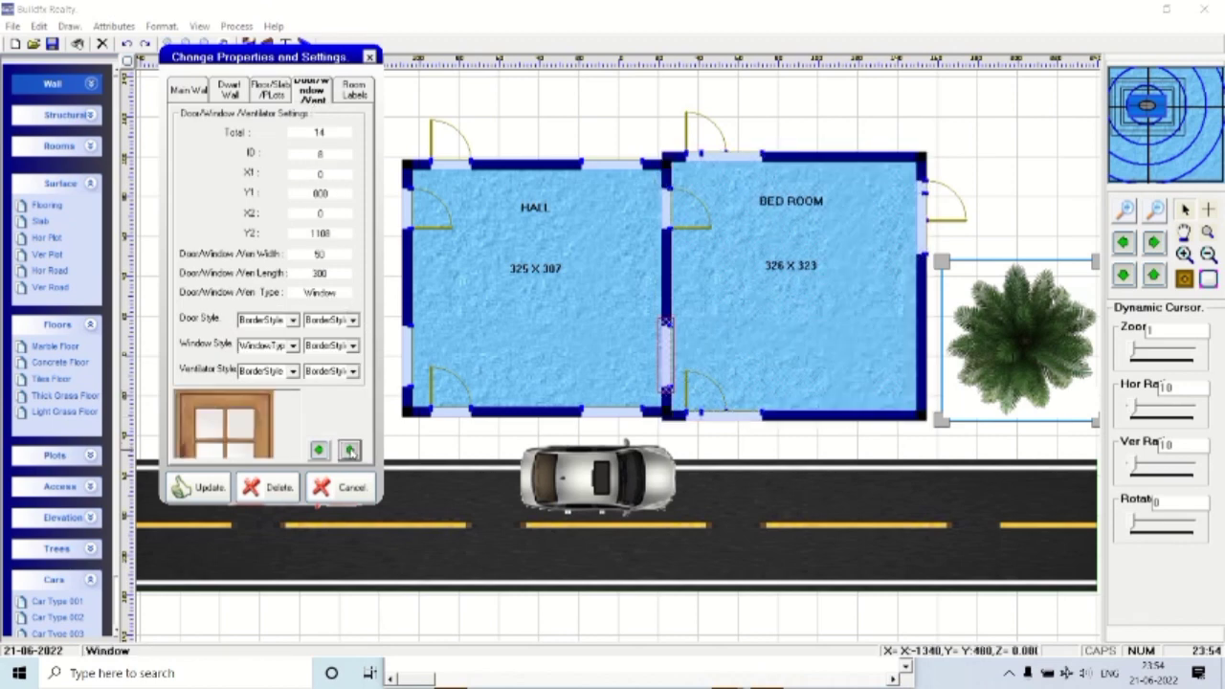
pyautogui.click(350, 450)
pyautogui.click(350, 450)
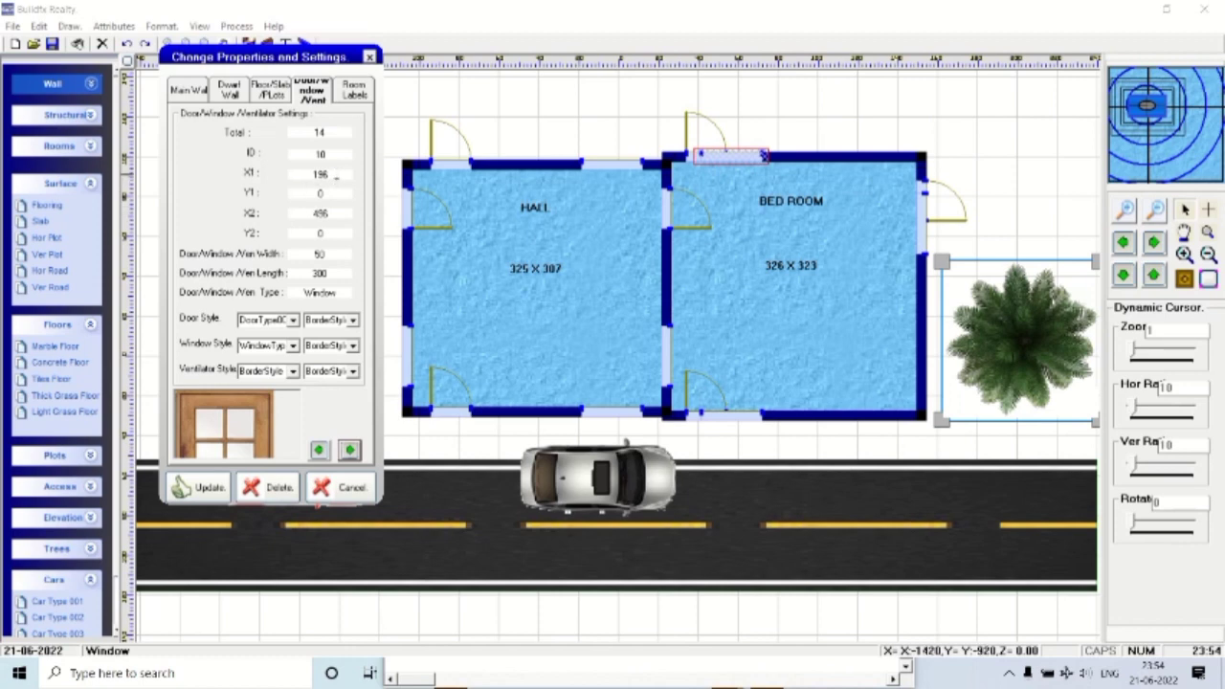
# Shift the Bed Room's top-wall window and bottom-wall window (to X1 450) toward the wall centres.
pyautogui.doubleClick(322, 174)
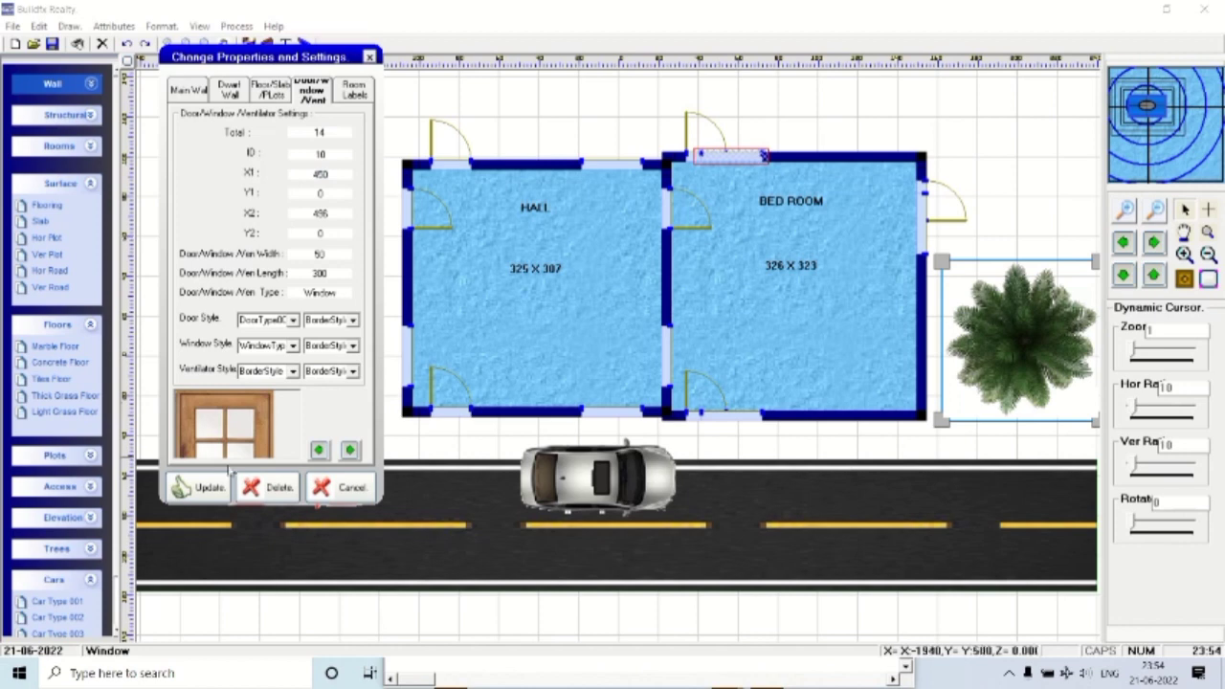
pyautogui.click(195, 487)
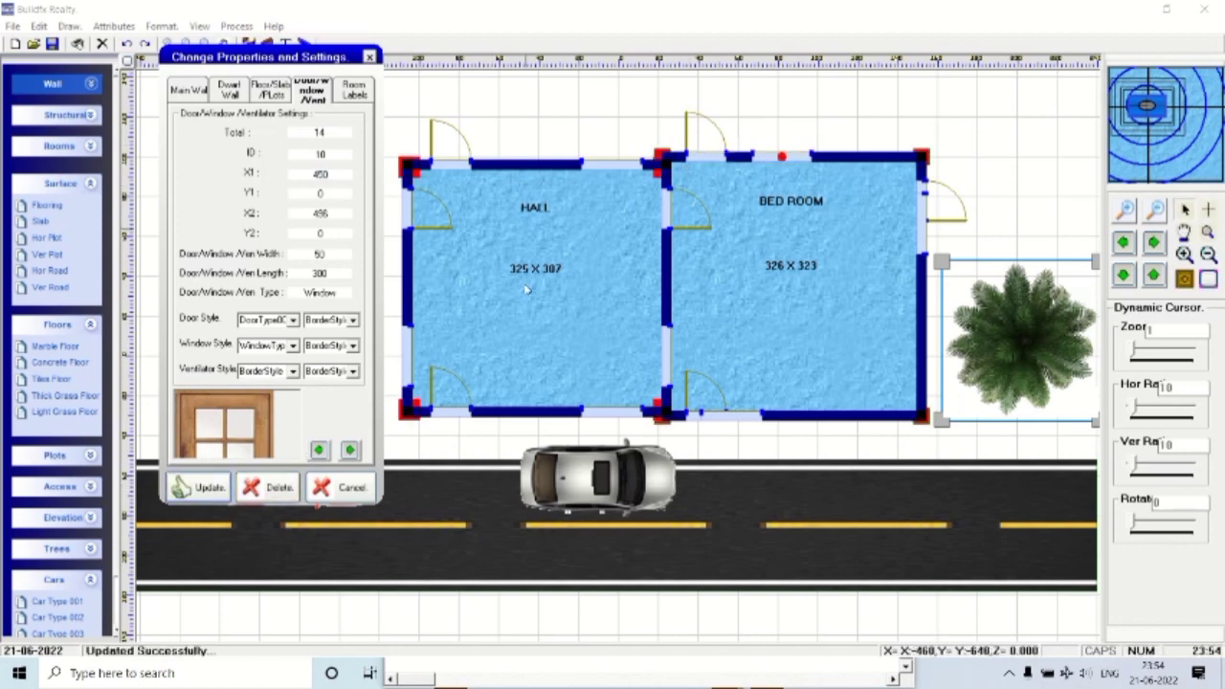
pyautogui.click(351, 450)
pyautogui.click(350, 450)
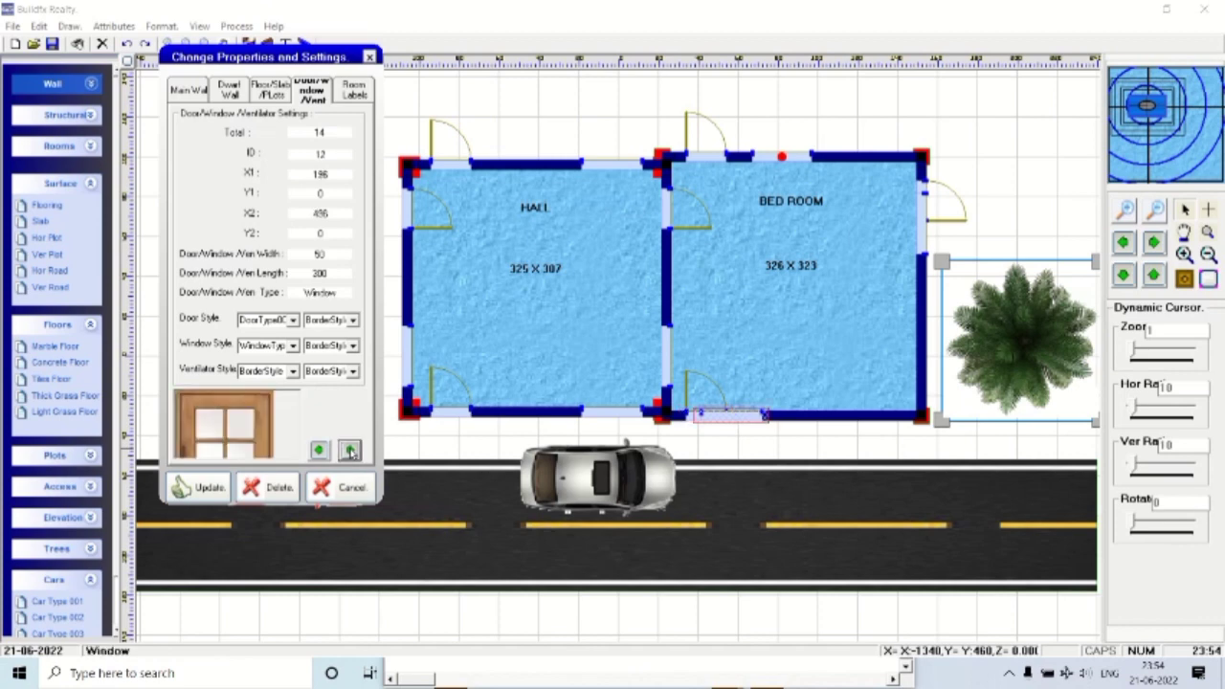
pyautogui.doubleClick(309, 174)
pyautogui.write('450')
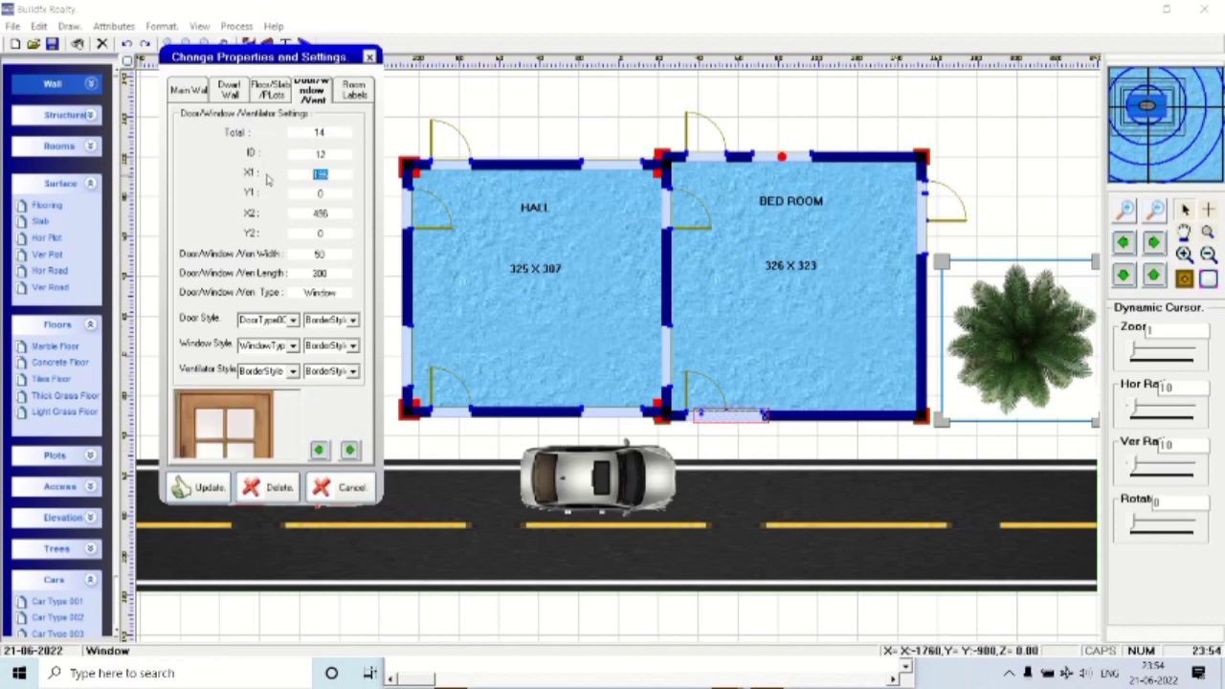
pyautogui.click(204, 488)
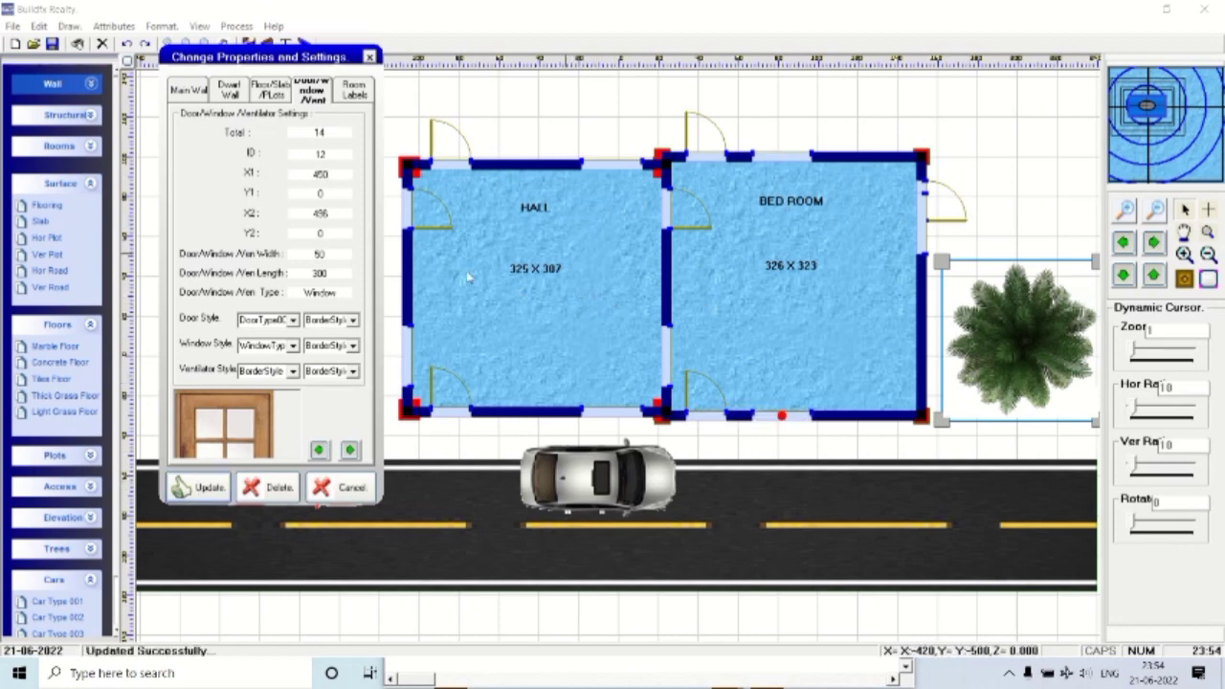
# Cycle through all 14 doors and windows back to the bottom-wall window (ID 12).
pyautogui.click(350, 450)
pyautogui.click(351, 450)
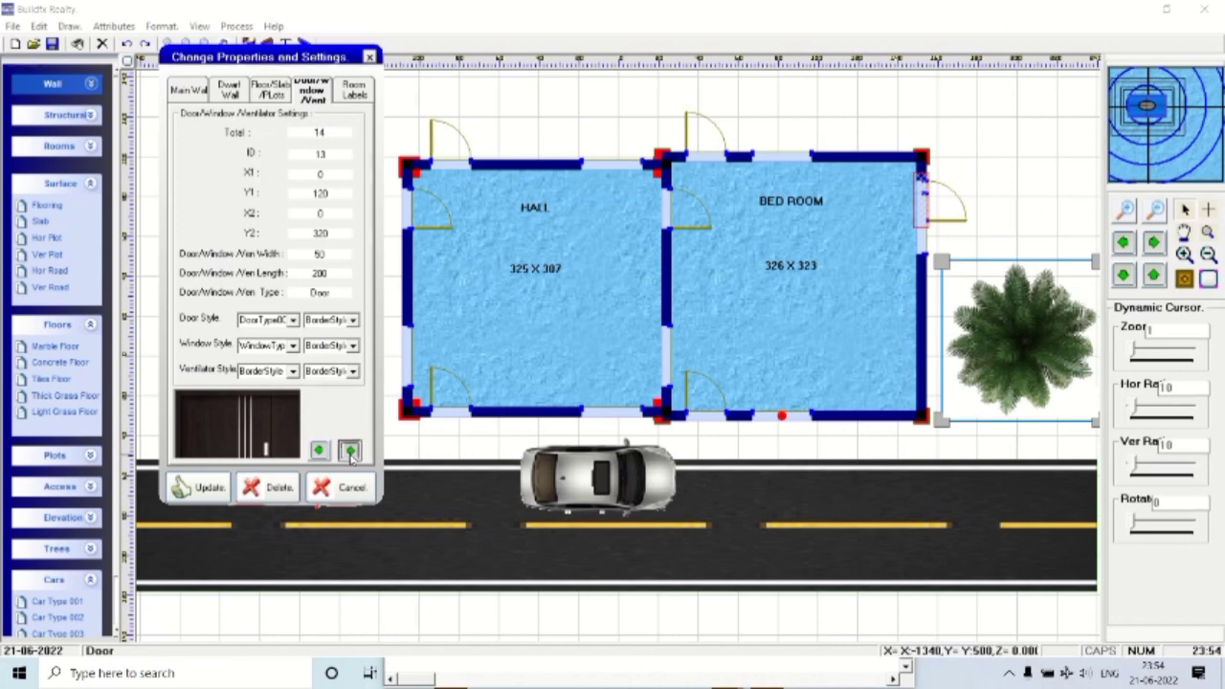
pyautogui.click(350, 450)
pyautogui.click(351, 450)
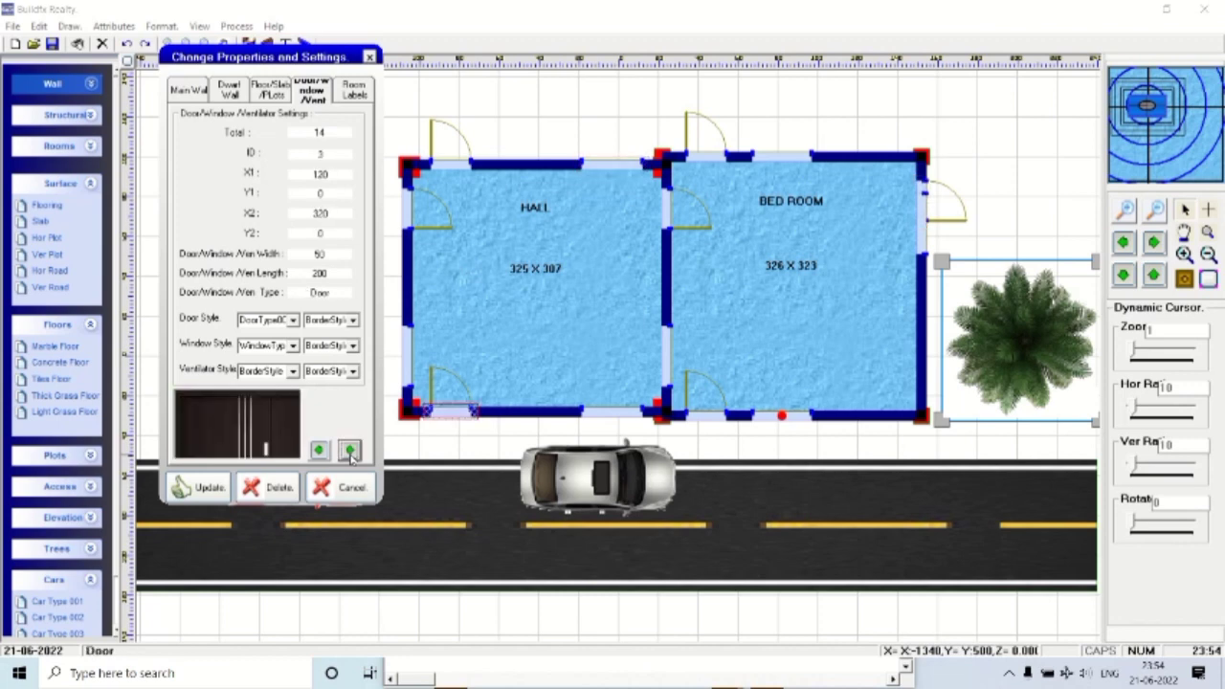
pyautogui.click(351, 450)
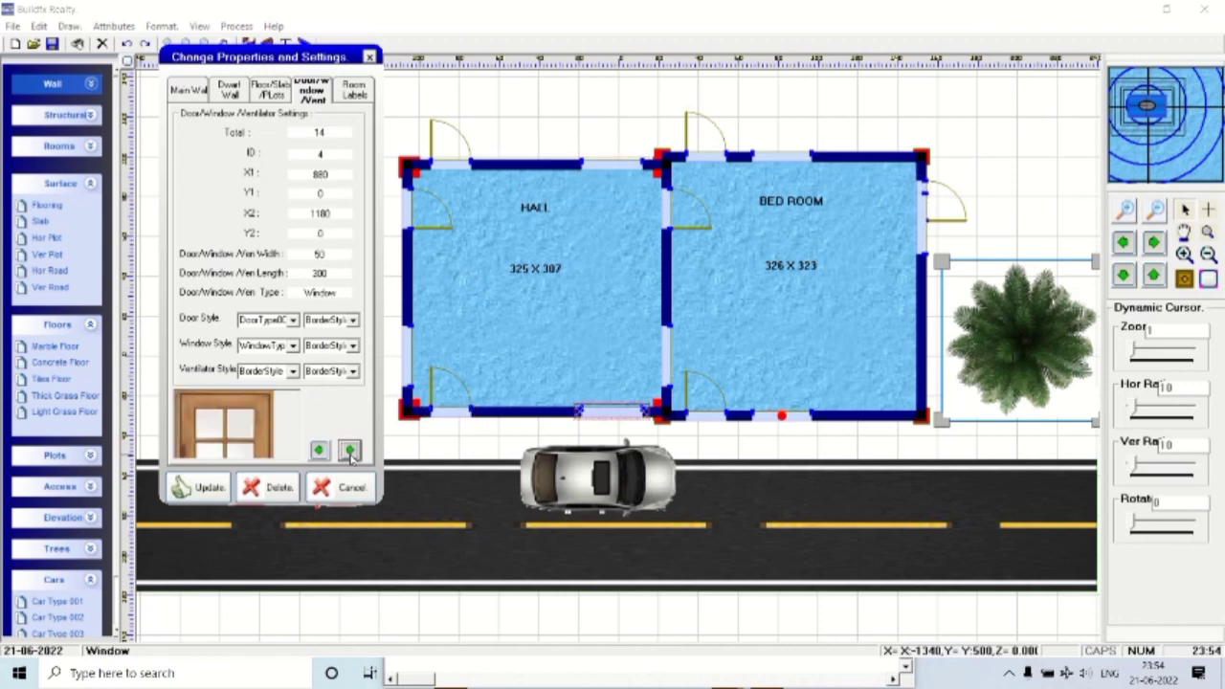
pyautogui.click(350, 450)
pyautogui.click(351, 450)
pyautogui.click(351, 450)
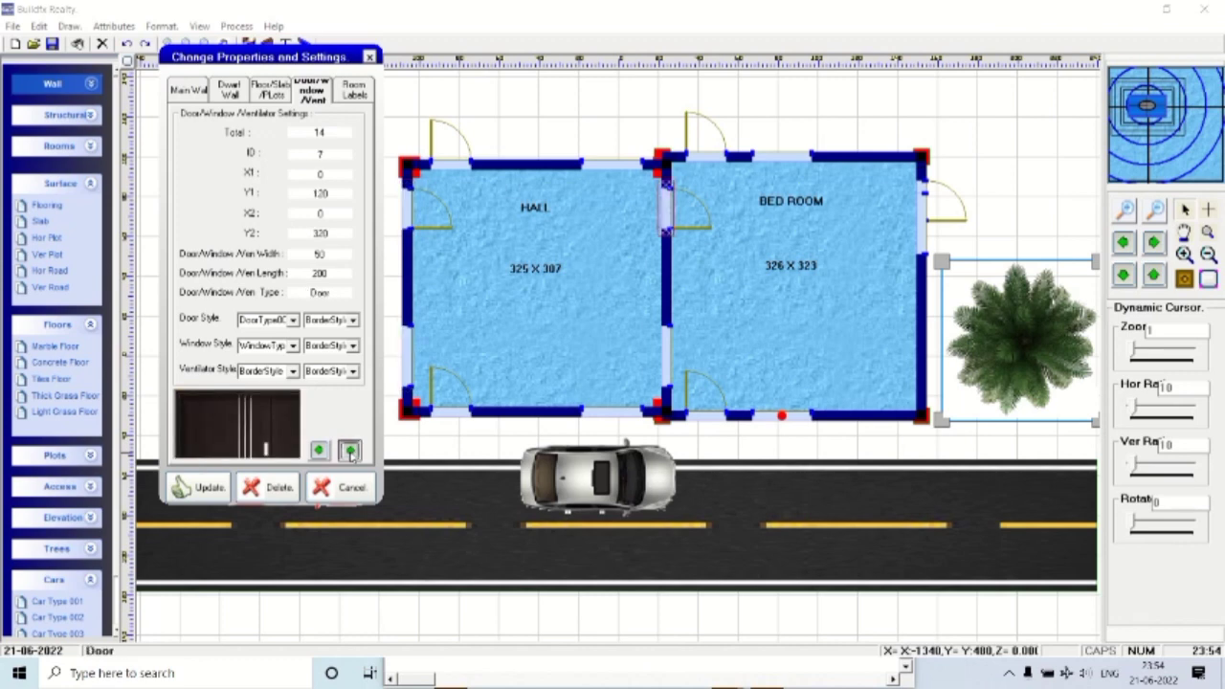
pyautogui.click(351, 450)
pyautogui.click(351, 450)
pyautogui.click(351, 450)
pyautogui.click(351, 450)
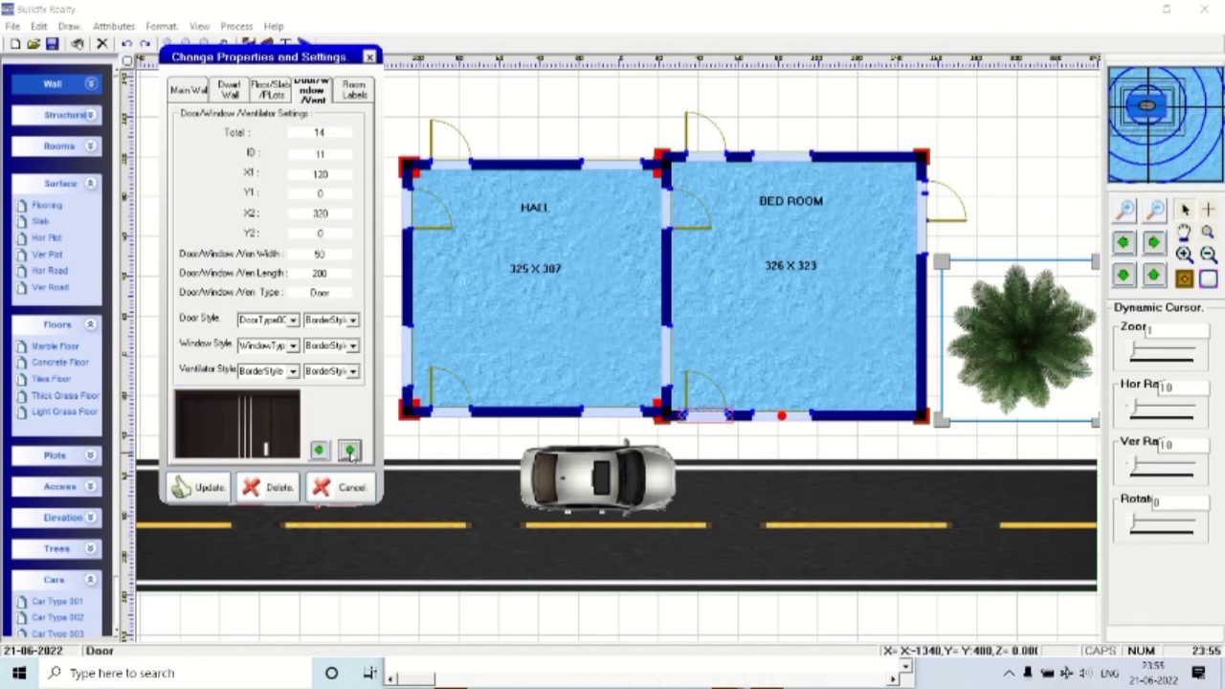
pyautogui.click(351, 450)
pyautogui.click(350, 450)
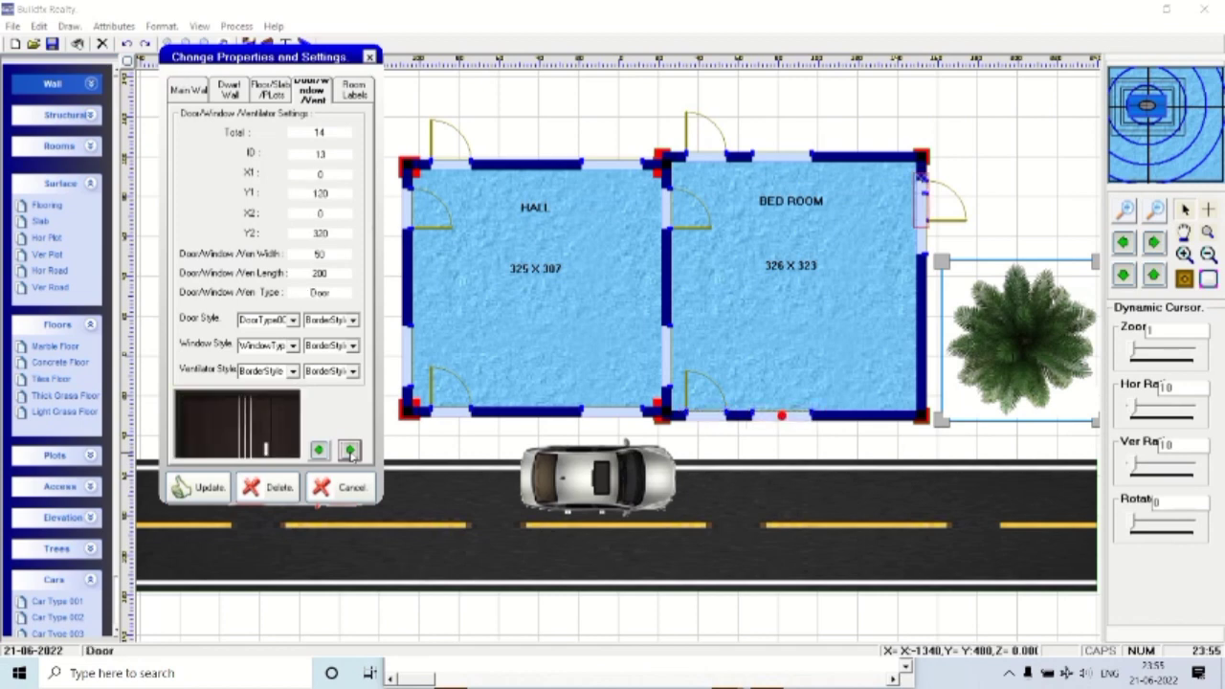
pyautogui.click(350, 450)
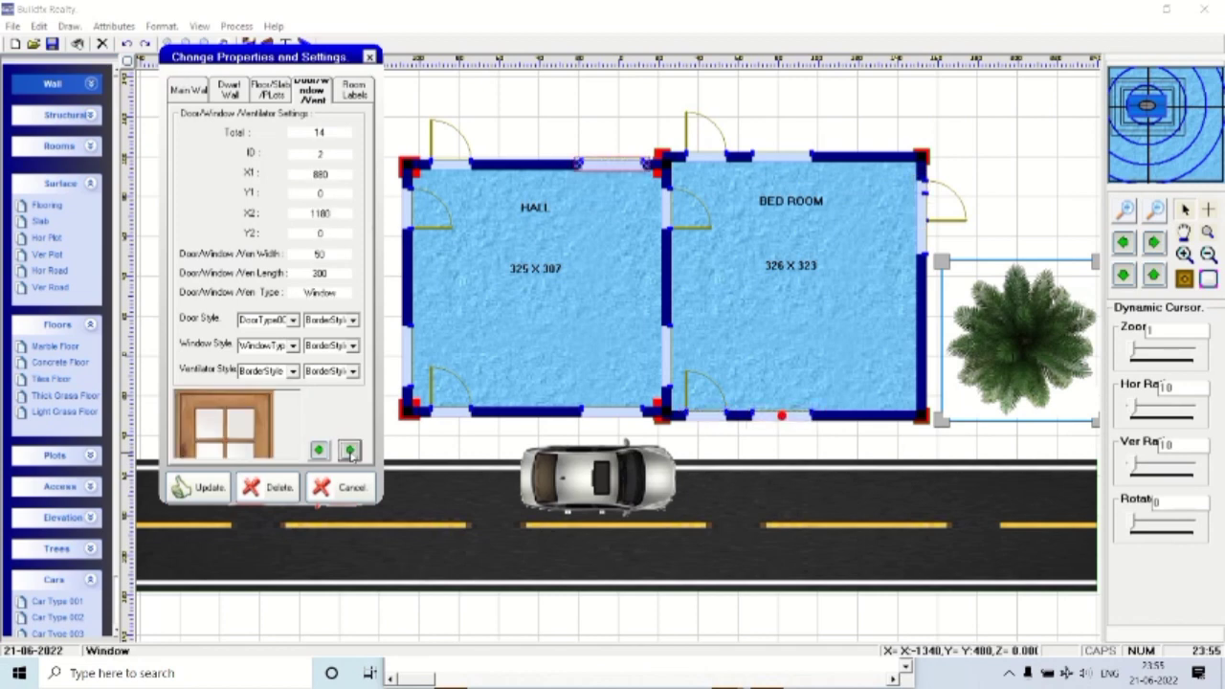
pyautogui.click(351, 450)
pyautogui.click(351, 450)
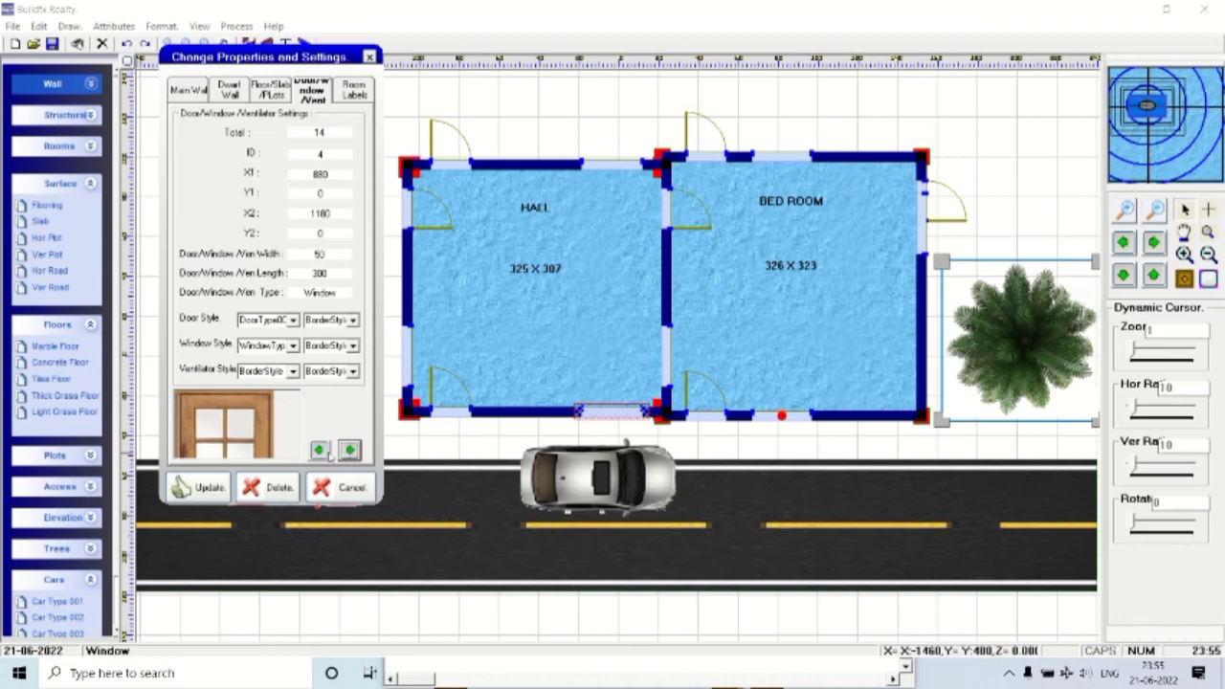
pyautogui.click(320, 450)
pyautogui.click(319, 450)
pyautogui.click(320, 450)
pyautogui.click(320, 450)
pyautogui.click(320, 450)
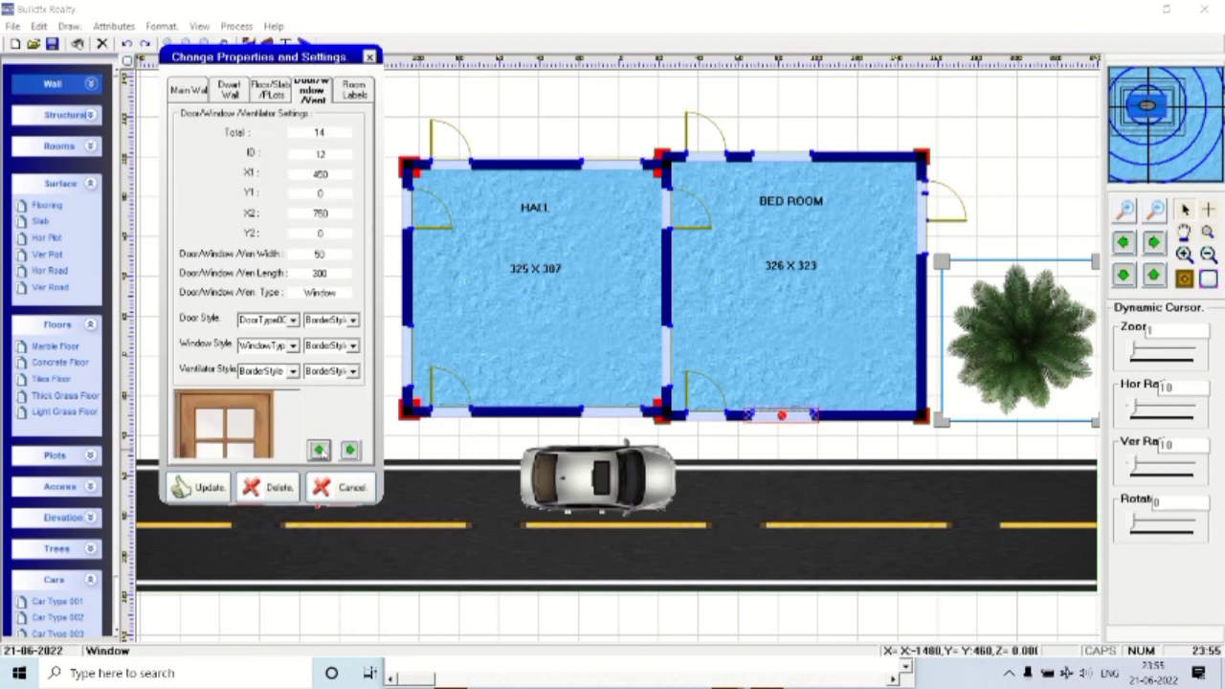
pyautogui.click(370, 57)
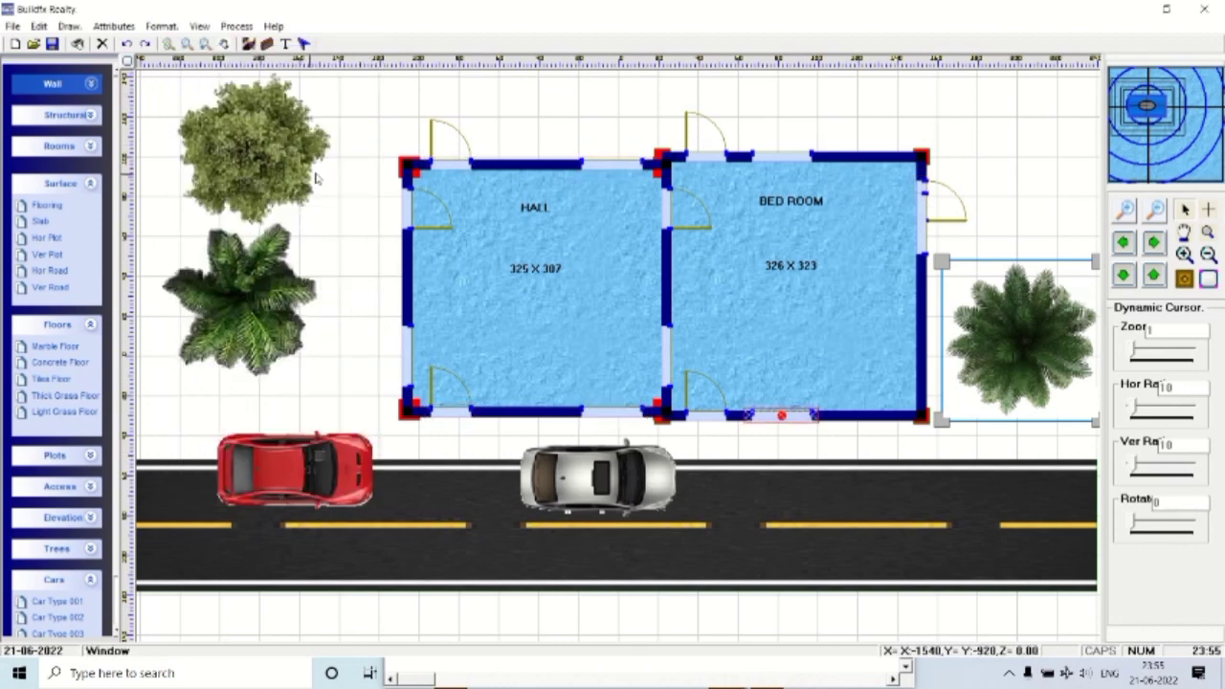
pyautogui.rightClick(374, 119)
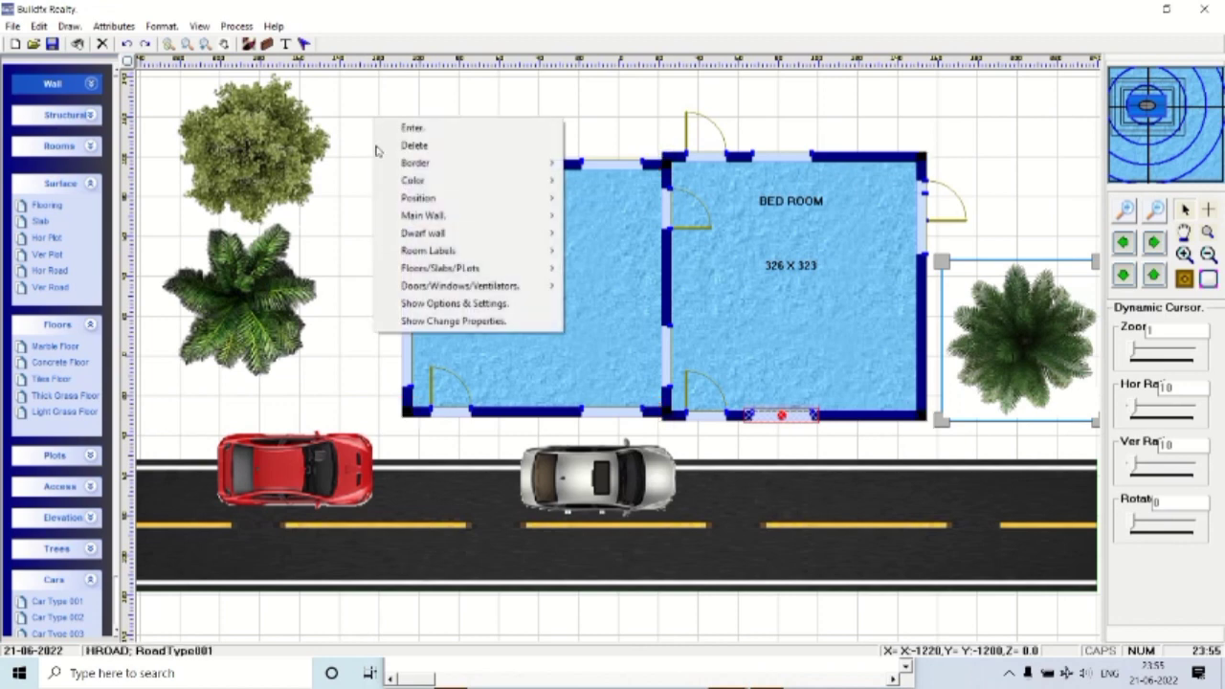
pyautogui.click(397, 323)
pyautogui.moveTo(663, 125); pyautogui.dragTo(335, 80)
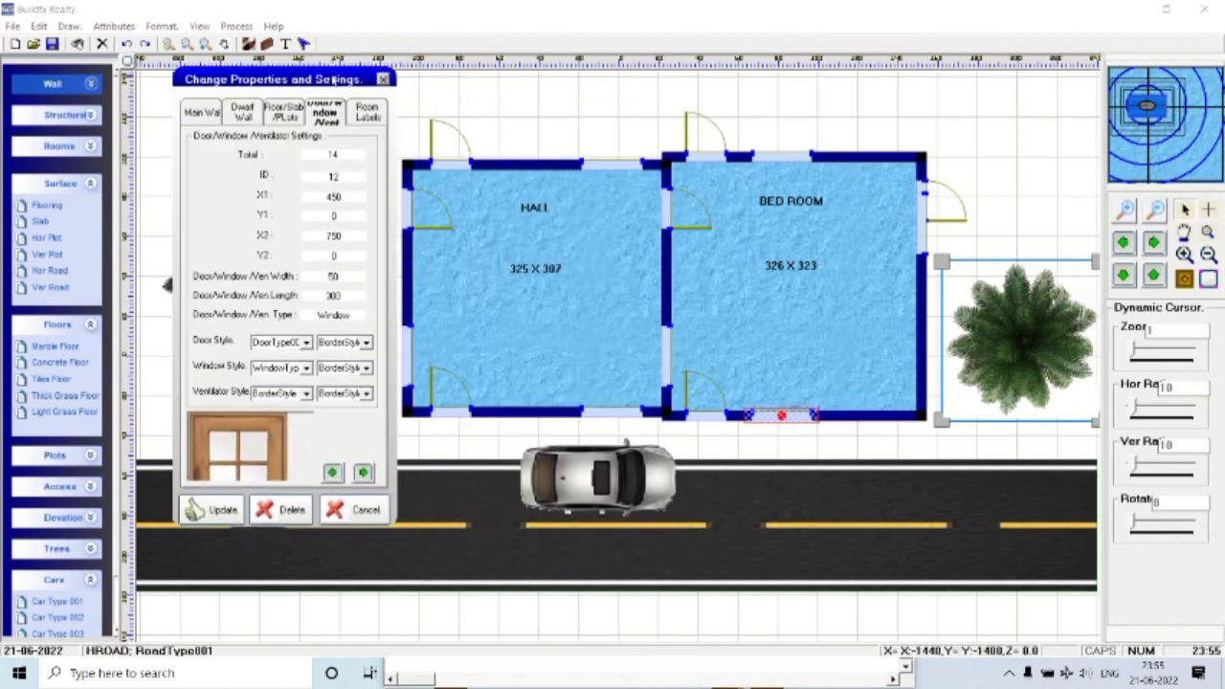
pyautogui.click(362, 472)
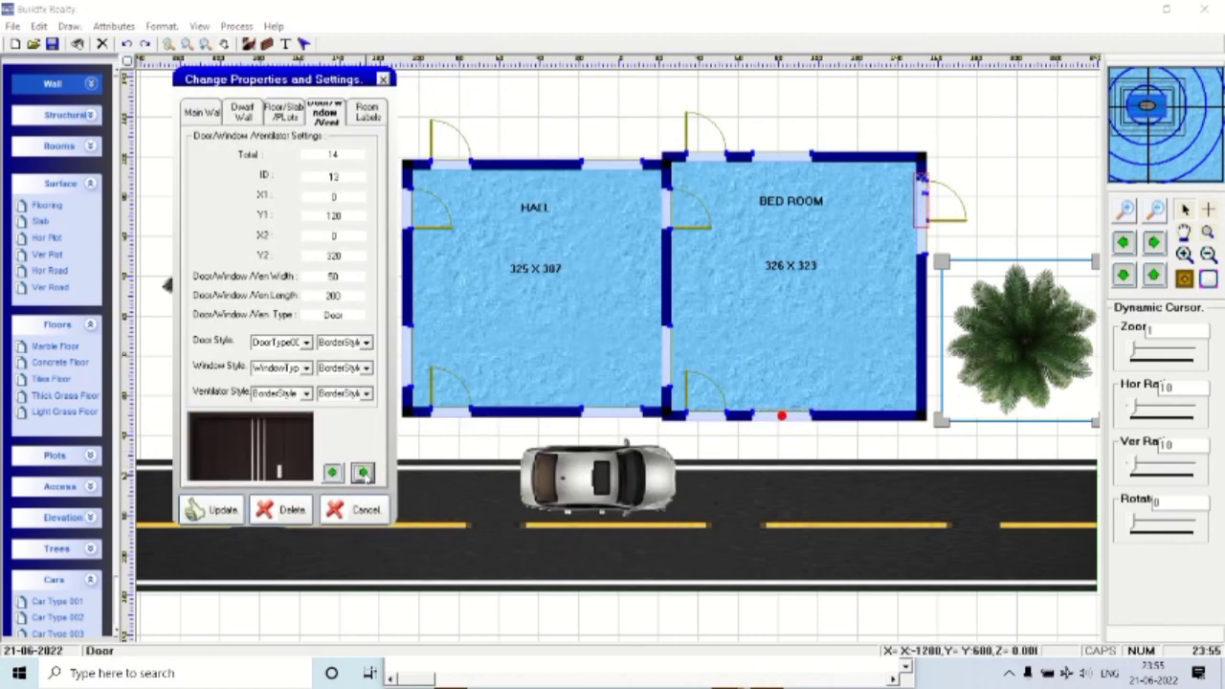
pyautogui.click(332, 473)
pyautogui.click(332, 473)
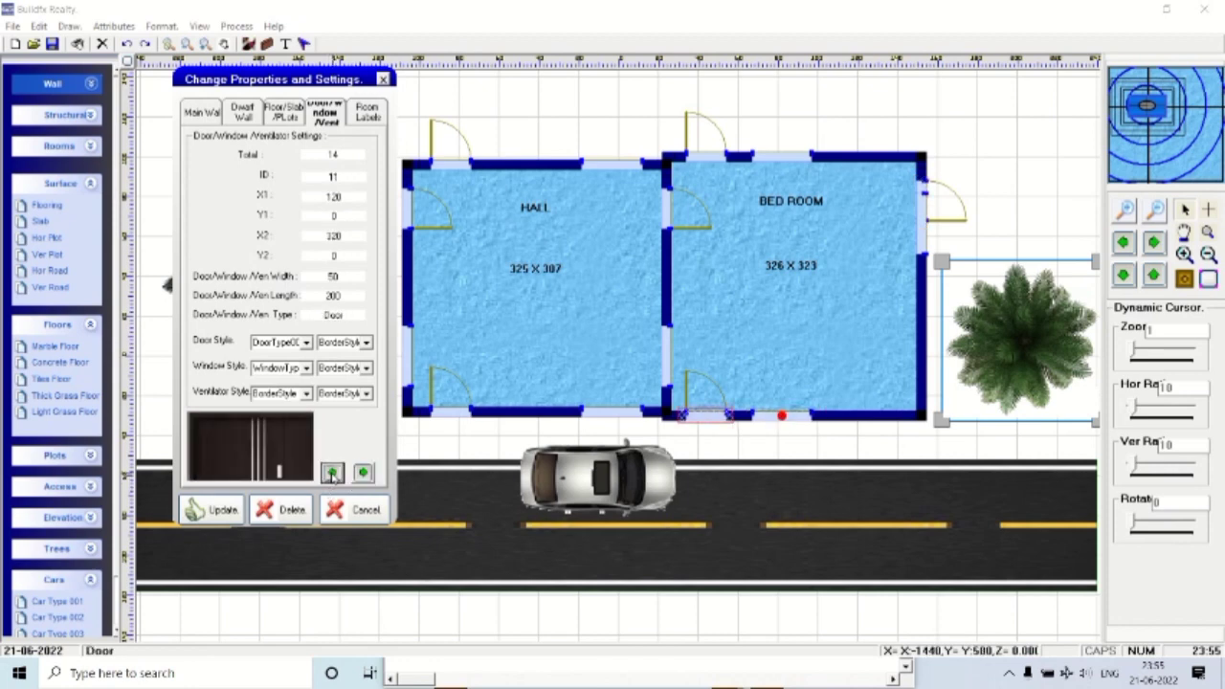
pyautogui.click(332, 473)
pyautogui.click(332, 473)
pyautogui.click(333, 473)
pyautogui.click(332, 473)
pyautogui.click(332, 473)
pyautogui.click(332, 473)
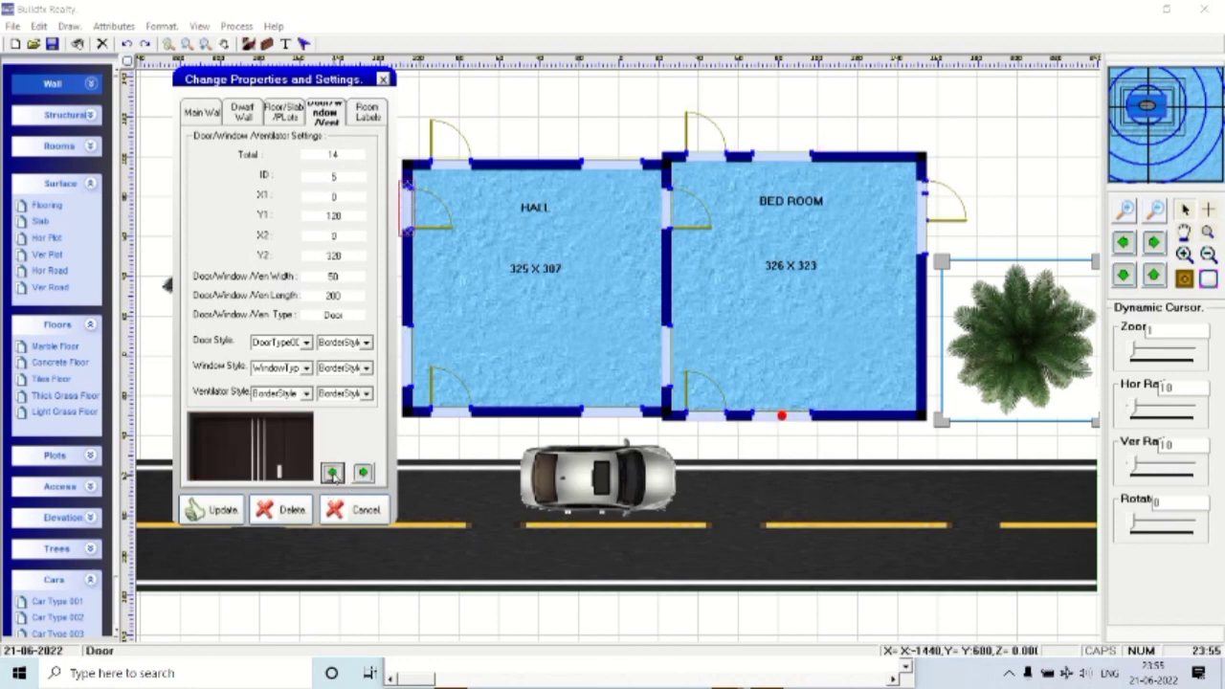
pyautogui.click(332, 473)
pyautogui.click(332, 473)
pyautogui.click(332, 473)
pyautogui.click(333, 473)
pyautogui.click(332, 472)
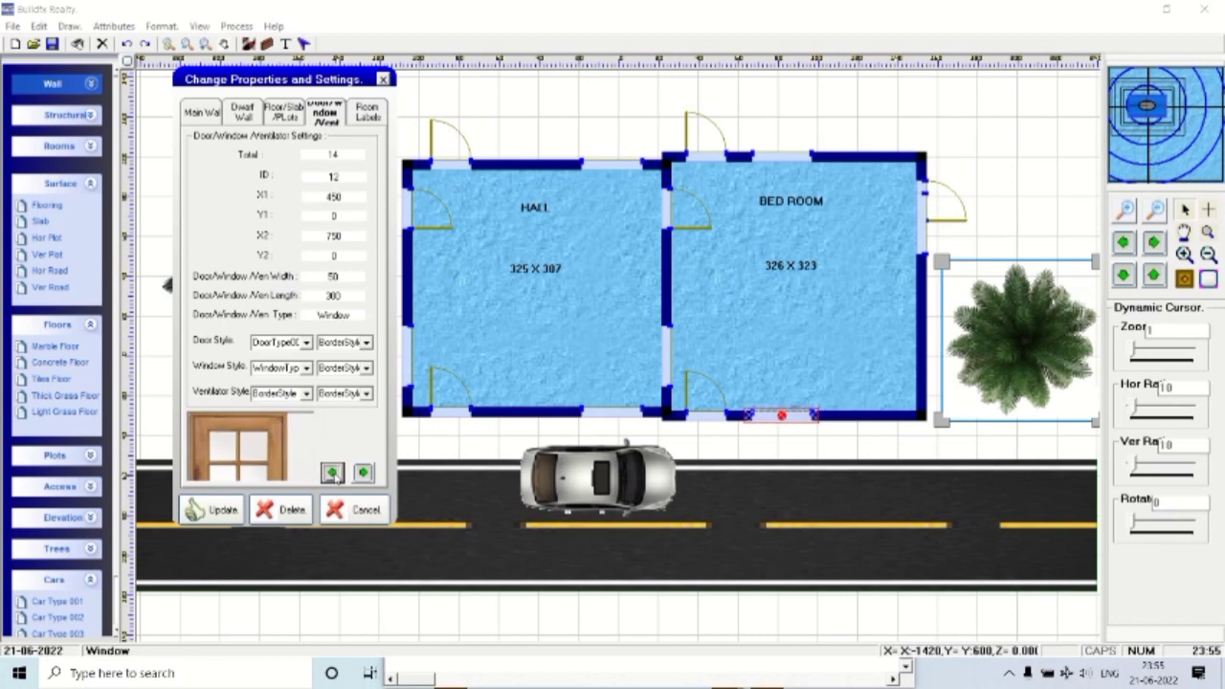
pyautogui.click(363, 474)
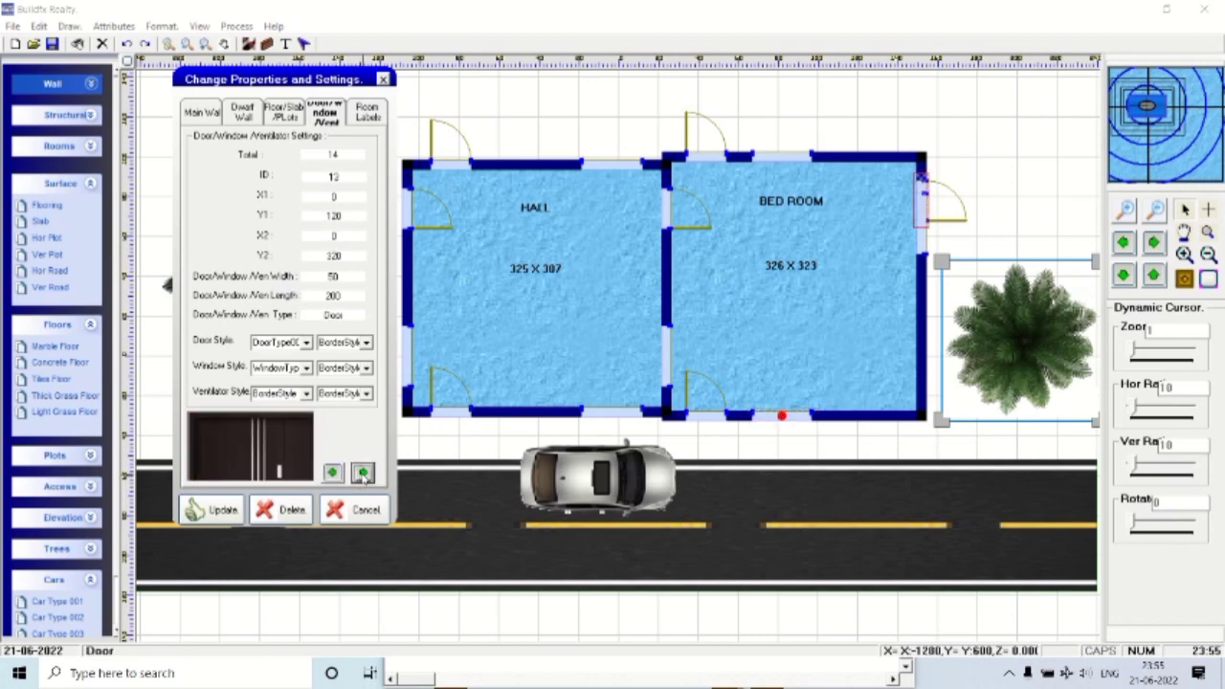
pyautogui.click(363, 474)
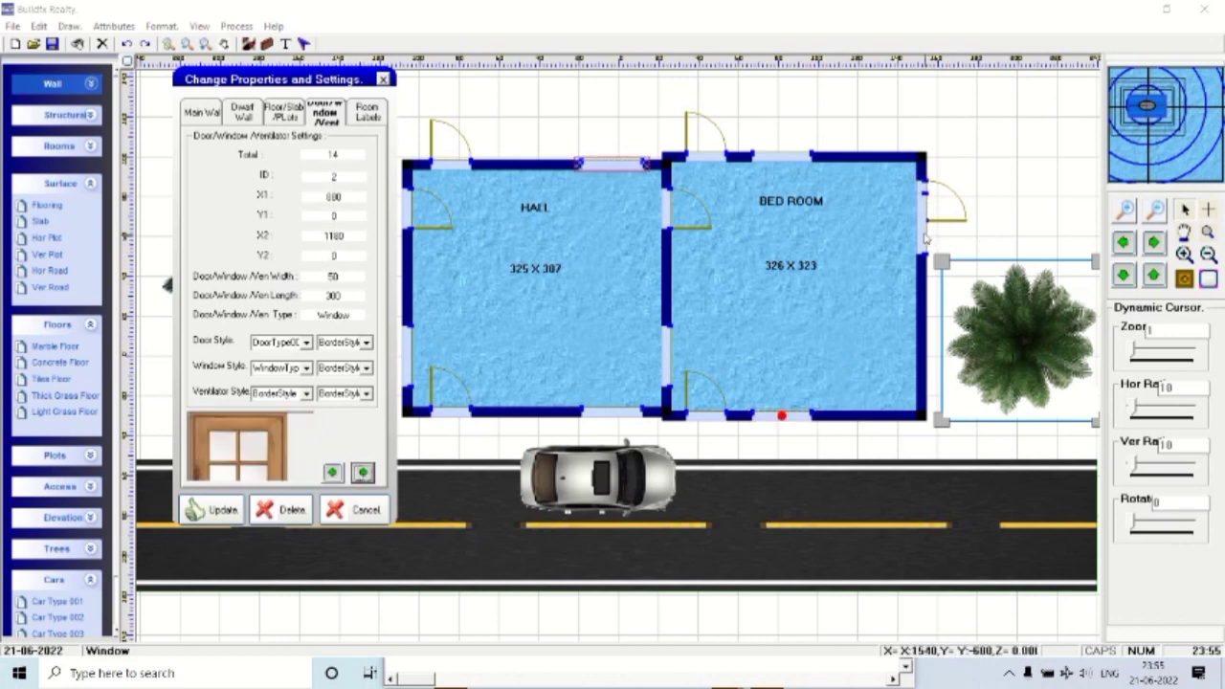
pyautogui.press('Escape')
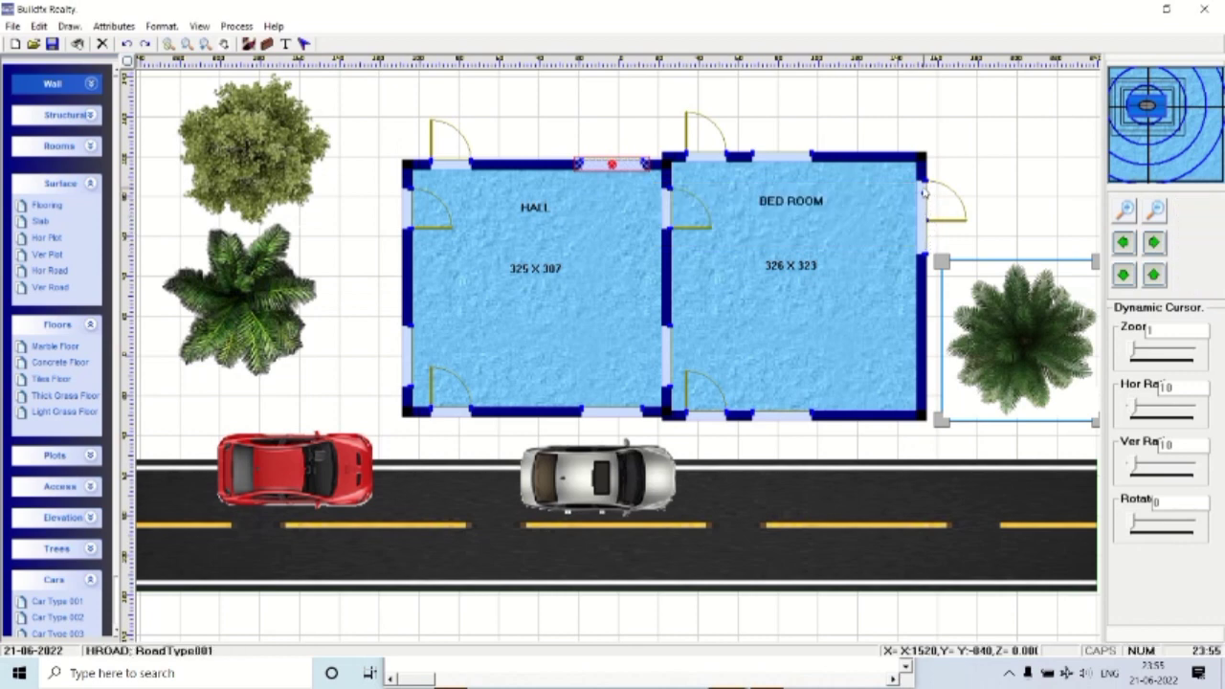
pyautogui.click(925, 236)
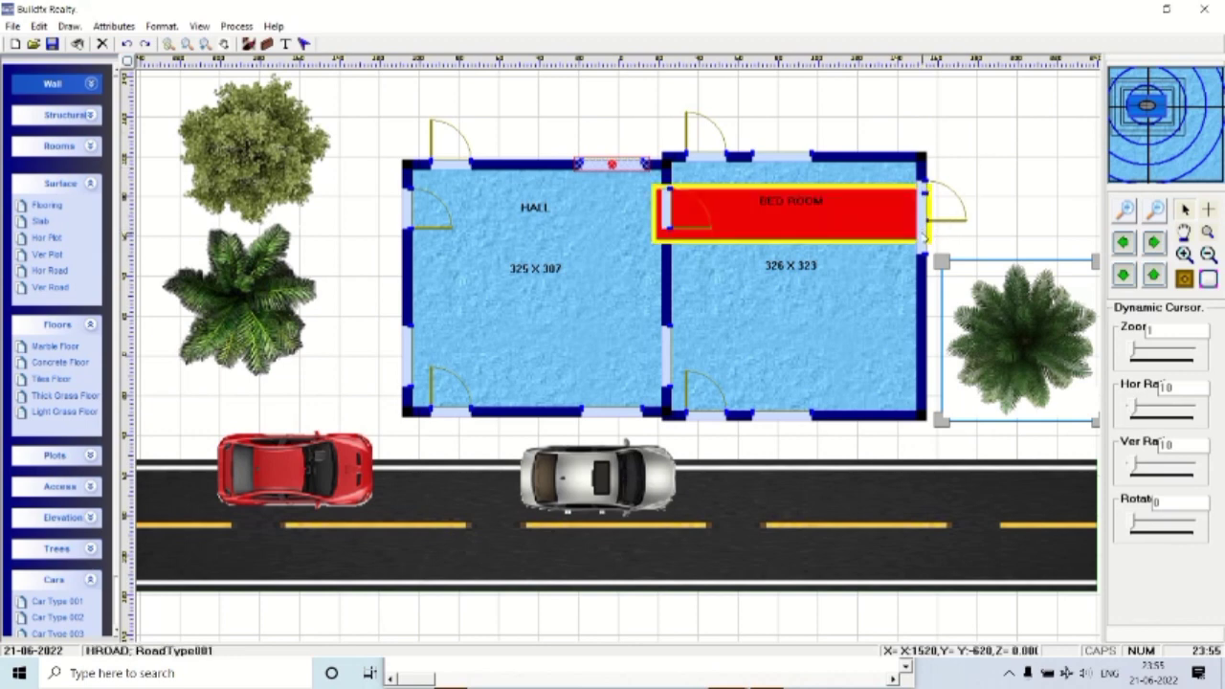
# Deselect the plan, fold the Surface, Floors and Cars sections, and expand 3D Home.
pyautogui.click(1006, 185)
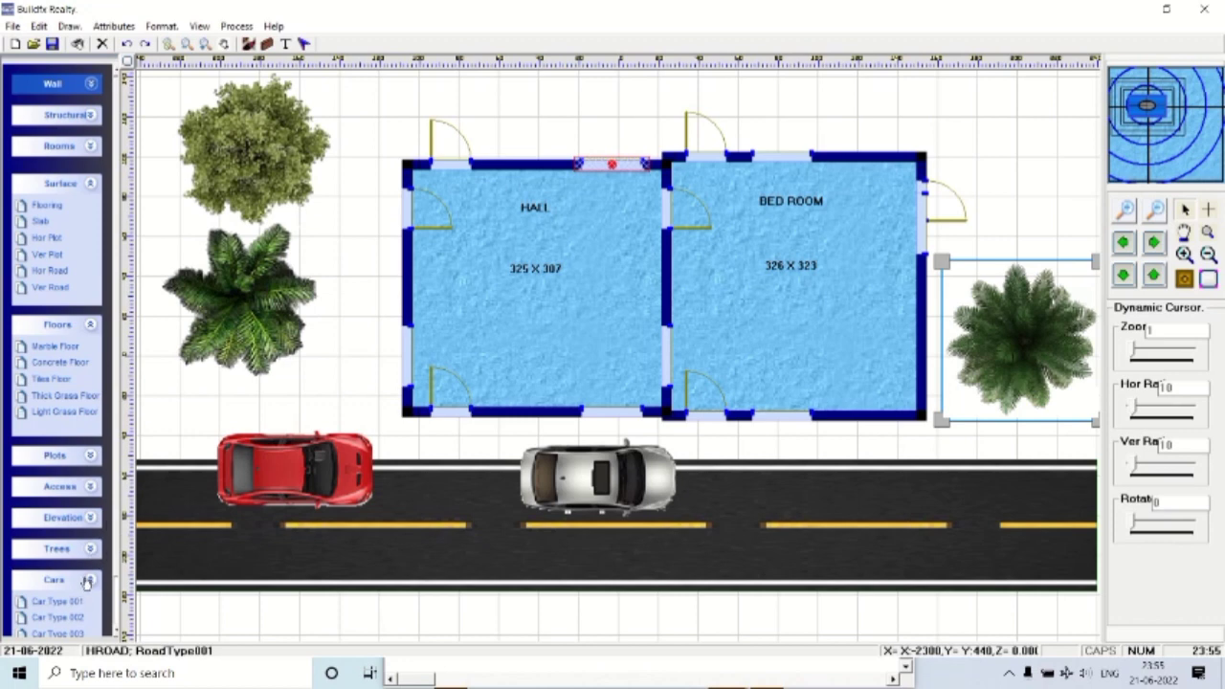
pyautogui.click(90, 183)
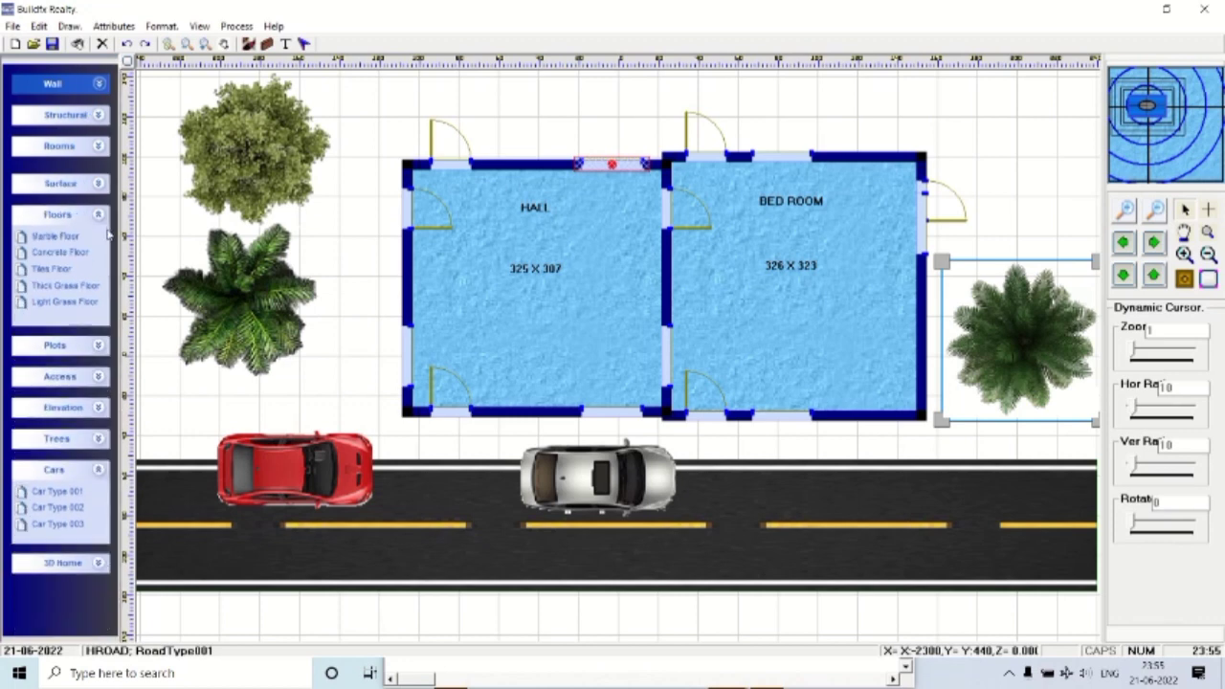
pyautogui.click(98, 214)
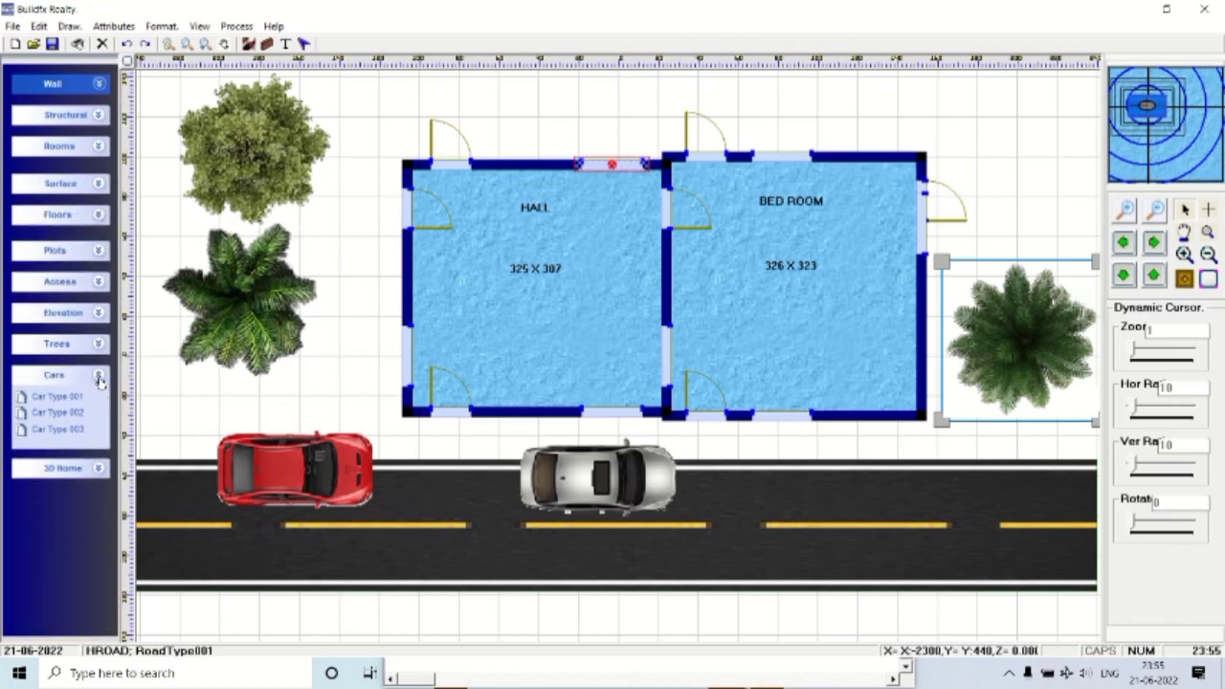
pyautogui.click(98, 377)
pyautogui.click(98, 407)
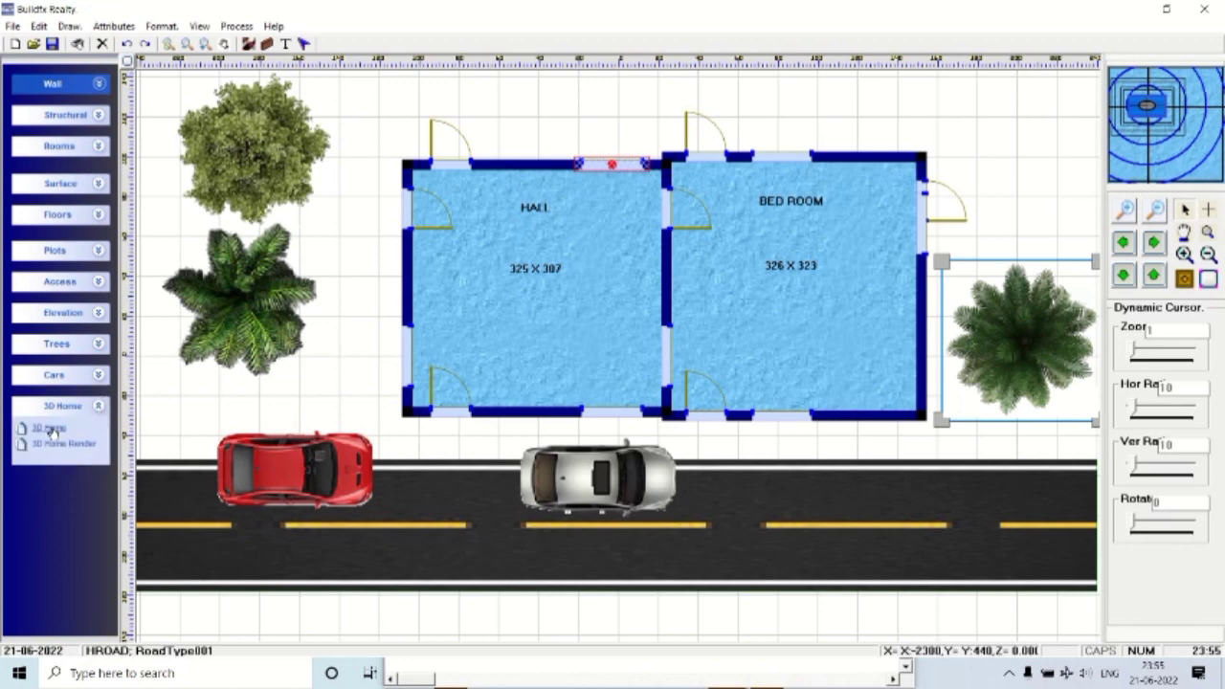
# Generate the 3D house model, rotate it about X and Z, and enable plan-based texture.
pyautogui.click(50, 429)
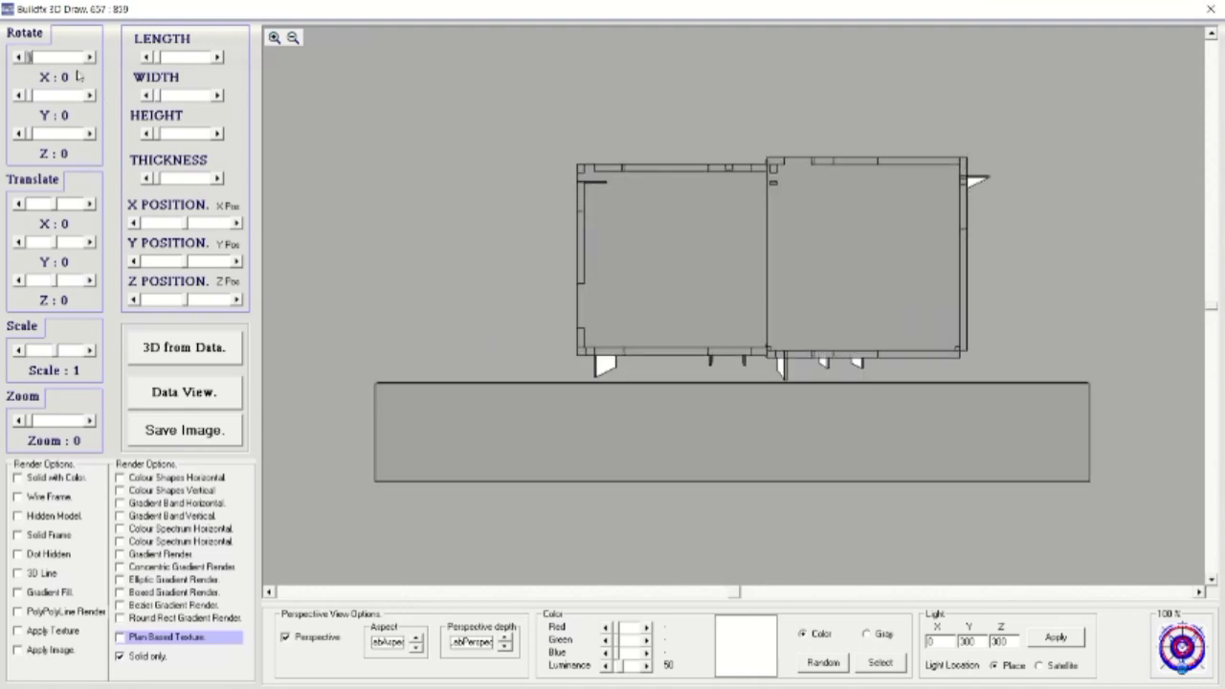
pyautogui.moveTo(28, 59); pyautogui.dragTo(46, 57)
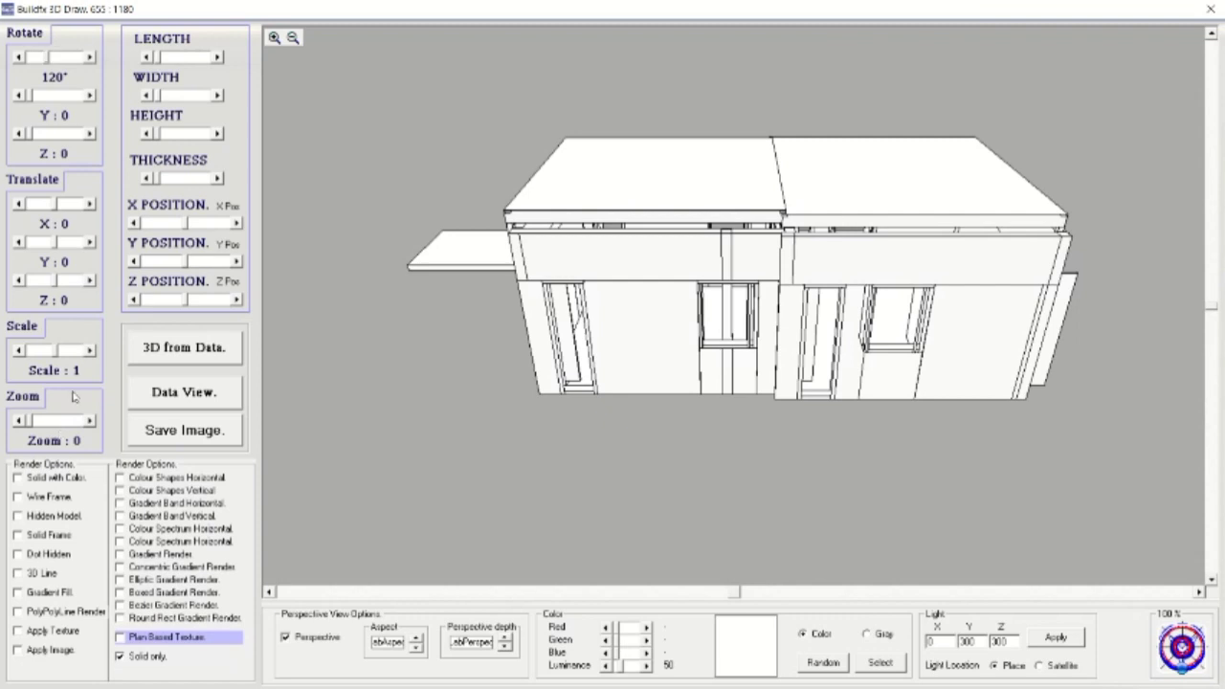
pyautogui.moveTo(28, 134); pyautogui.dragTo(33, 136)
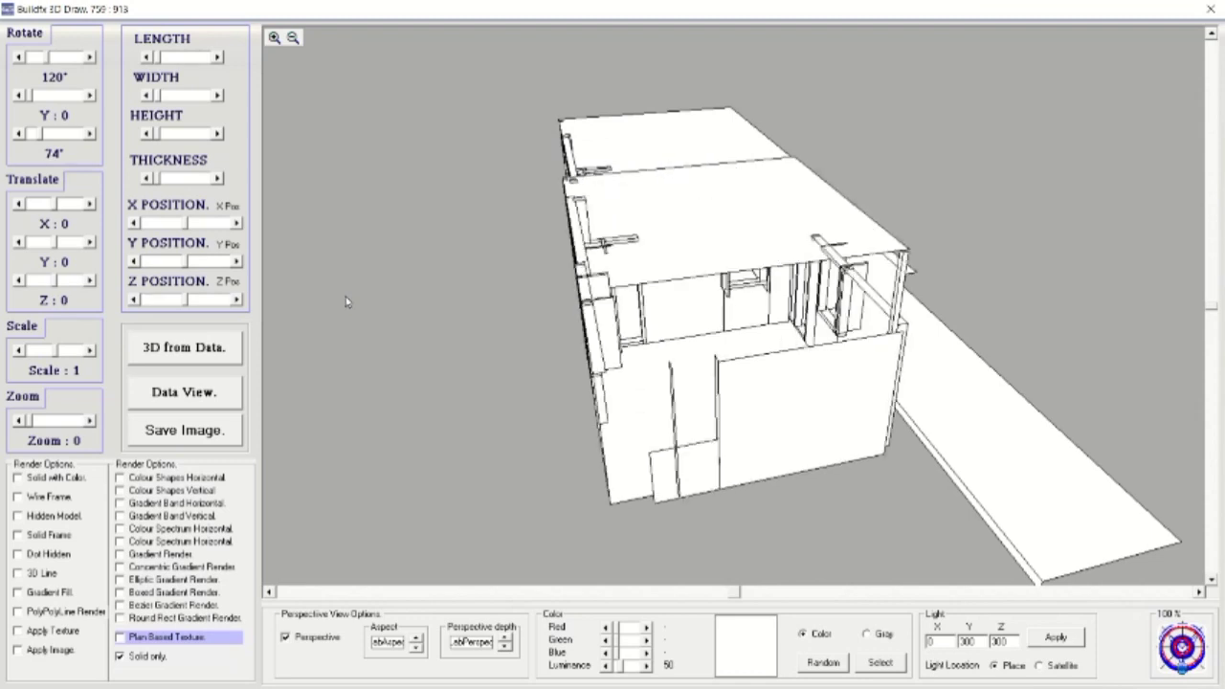
pyautogui.click(201, 645)
# Enable Plan Based Texture and rebuild the 3D model from the plan data.
pyautogui.click(155, 657)
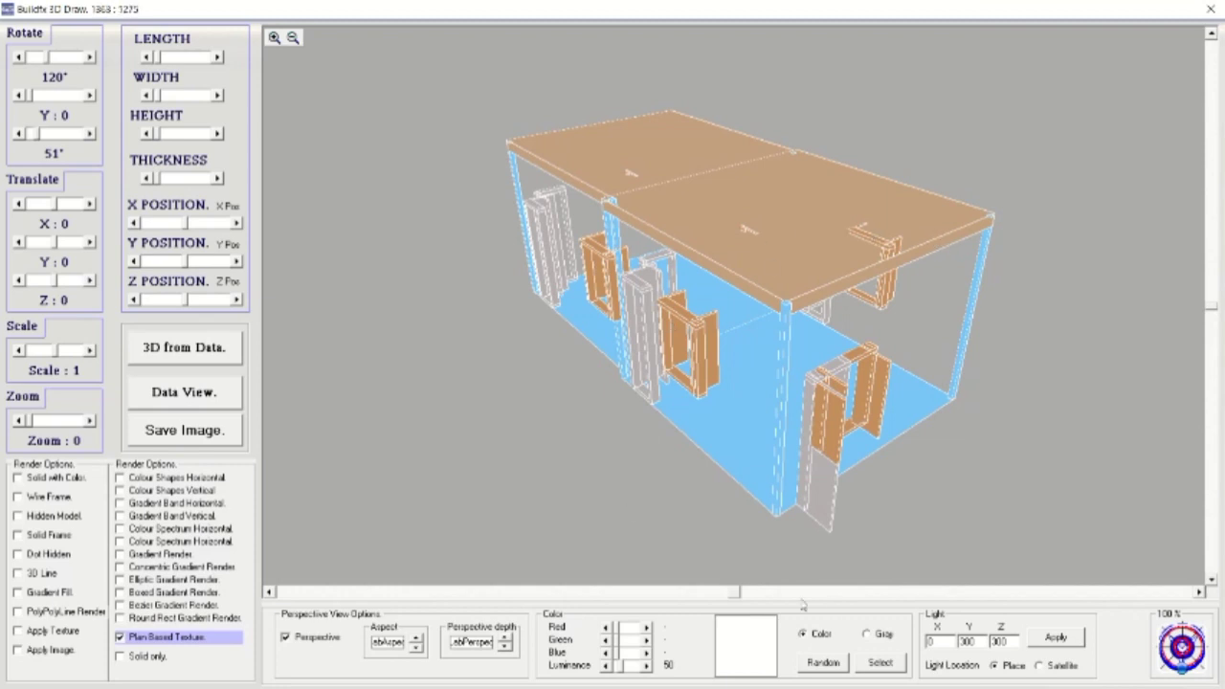
pyautogui.moveTo(737, 595); pyautogui.dragTo(731, 598)
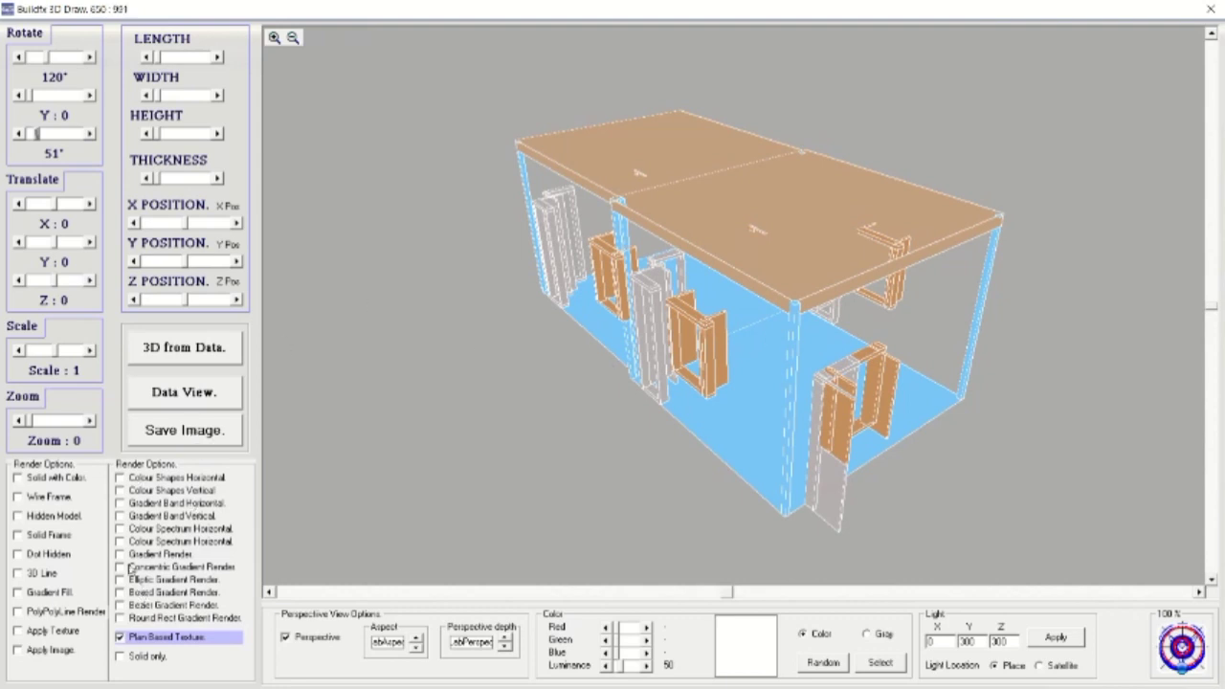
pyautogui.click(187, 354)
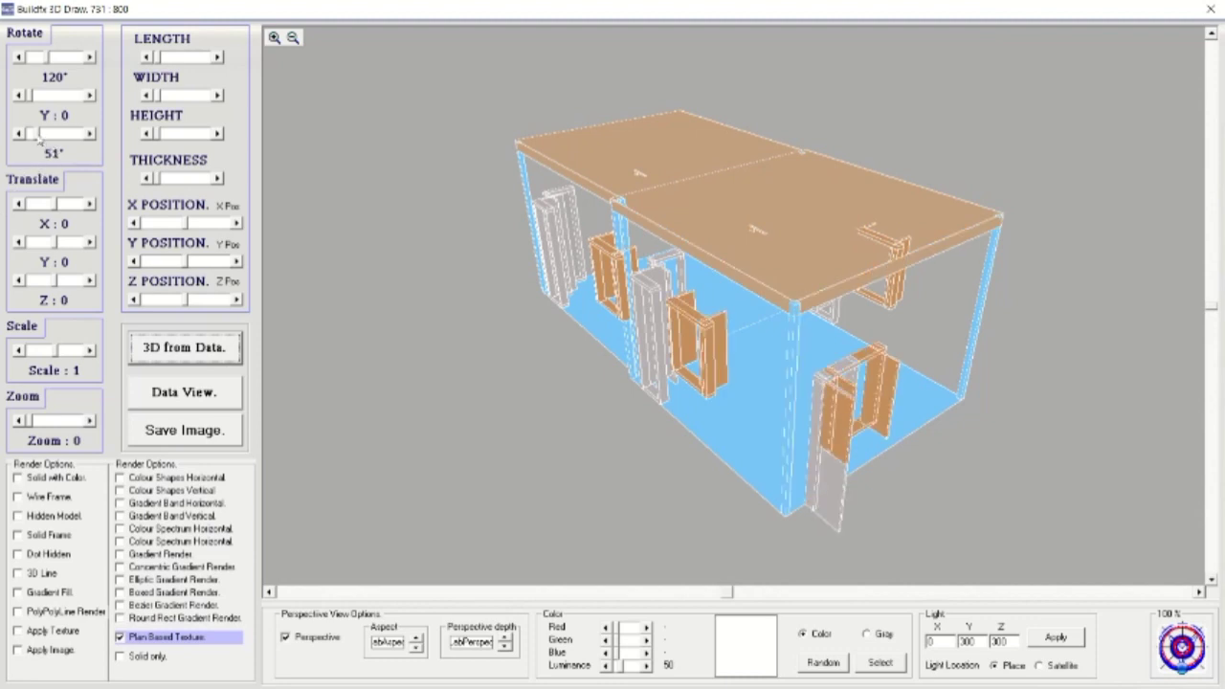
# Tilt the model to a steeper angle, redraw it, and close the 3D view.
pyautogui.click(43, 137)
pyautogui.click(184, 348)
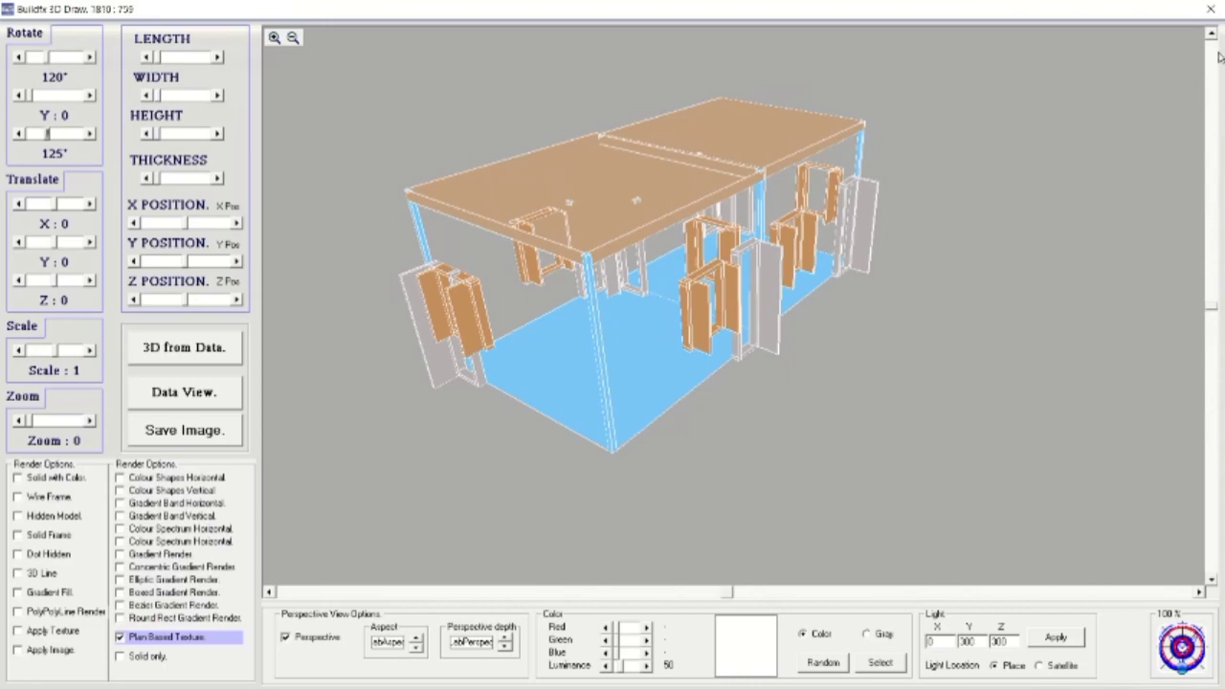
pyautogui.click(1212, 8)
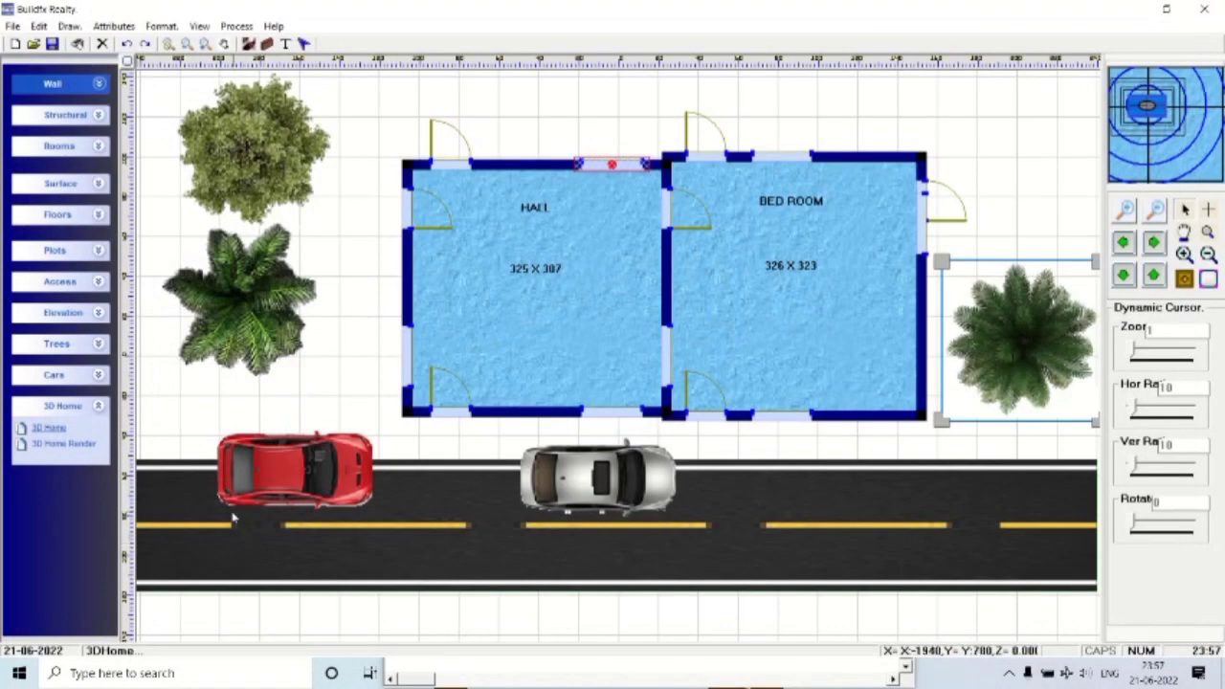
pyautogui.click(52, 428)
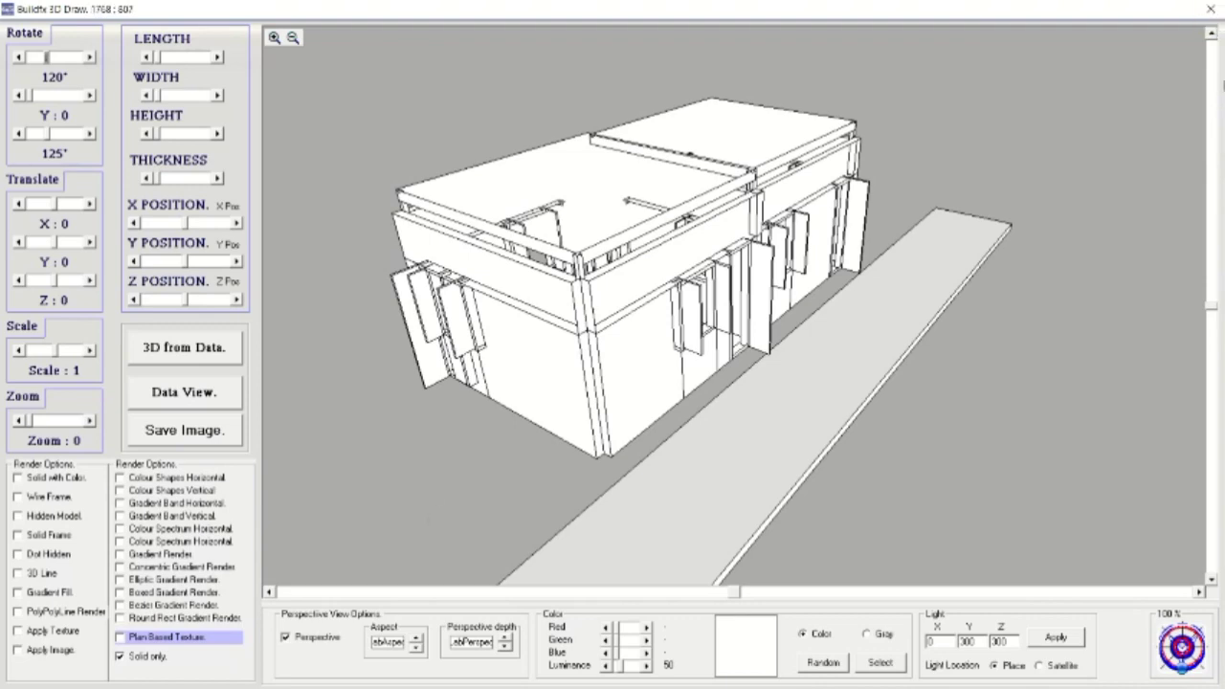
pyautogui.click(1210, 8)
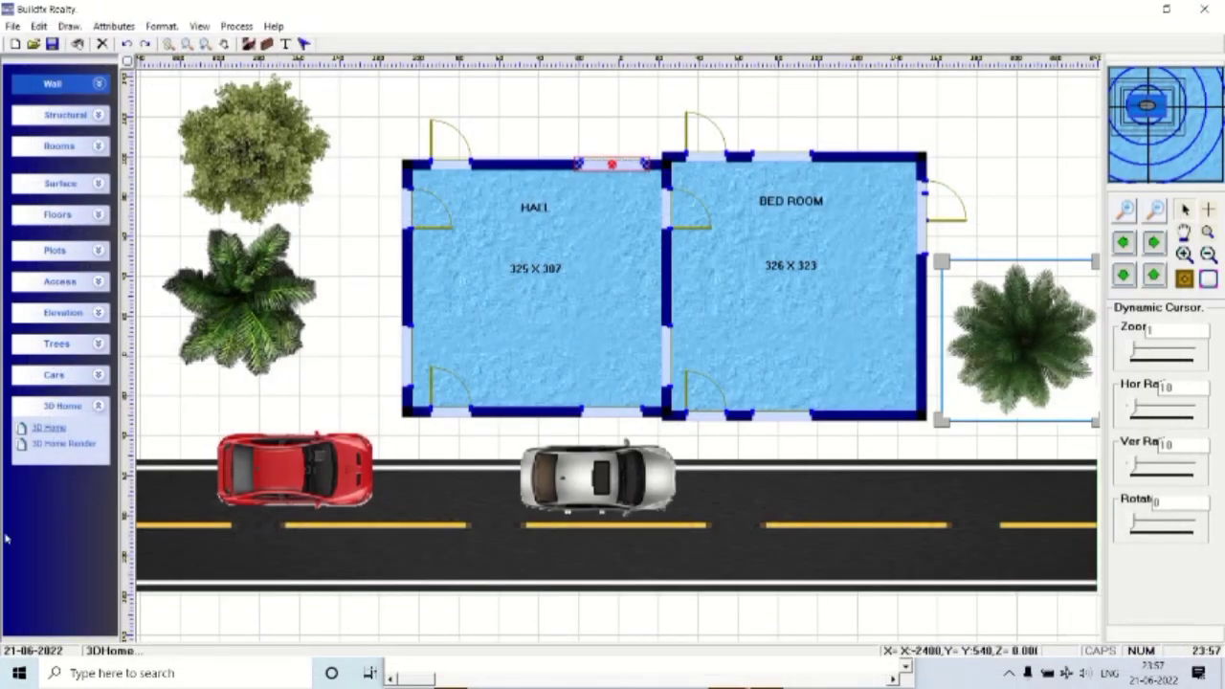
# Inspect the textured 3D Home Render zoomed in and turned to the street side, then close it.
pyautogui.click(63, 445)
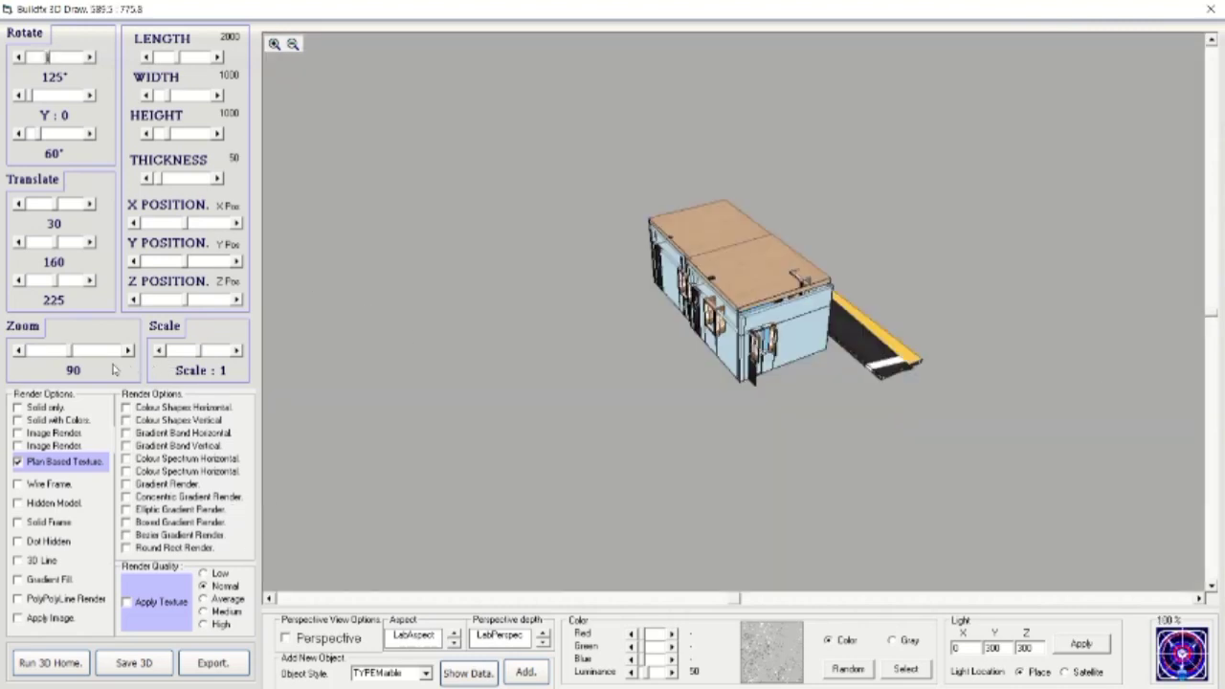
pyautogui.moveTo(63, 357); pyautogui.dragTo(61, 356)
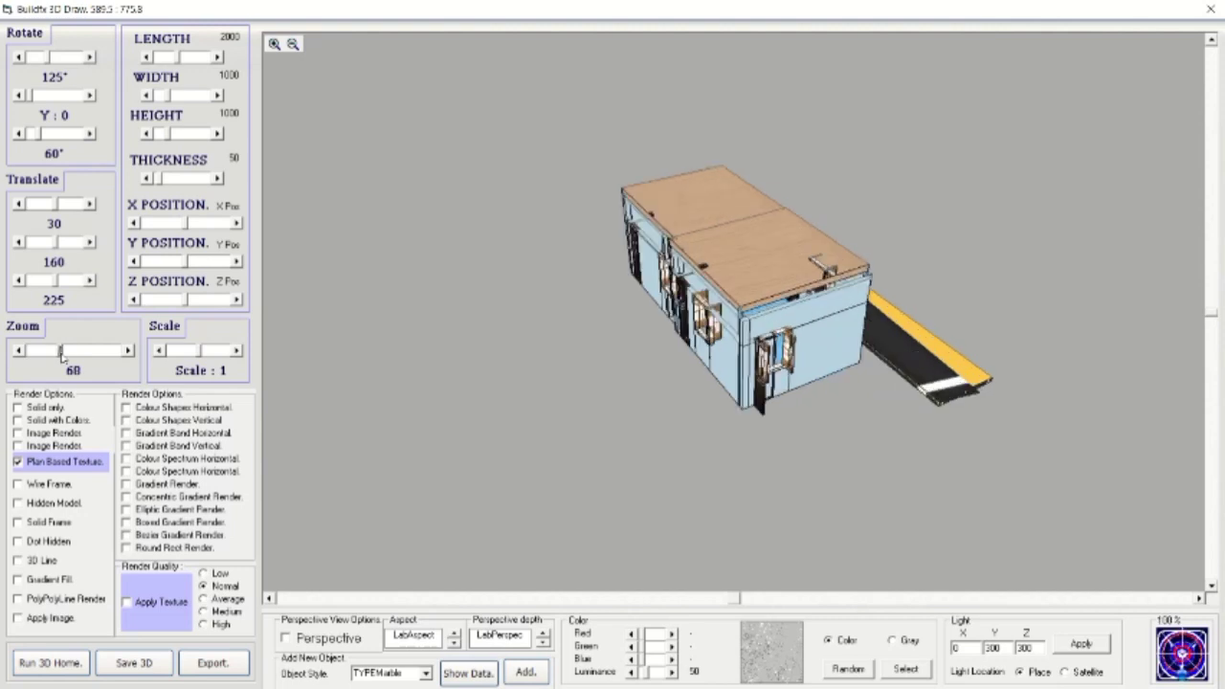
pyautogui.click(54, 354)
pyautogui.scroll(2, 389, 381)
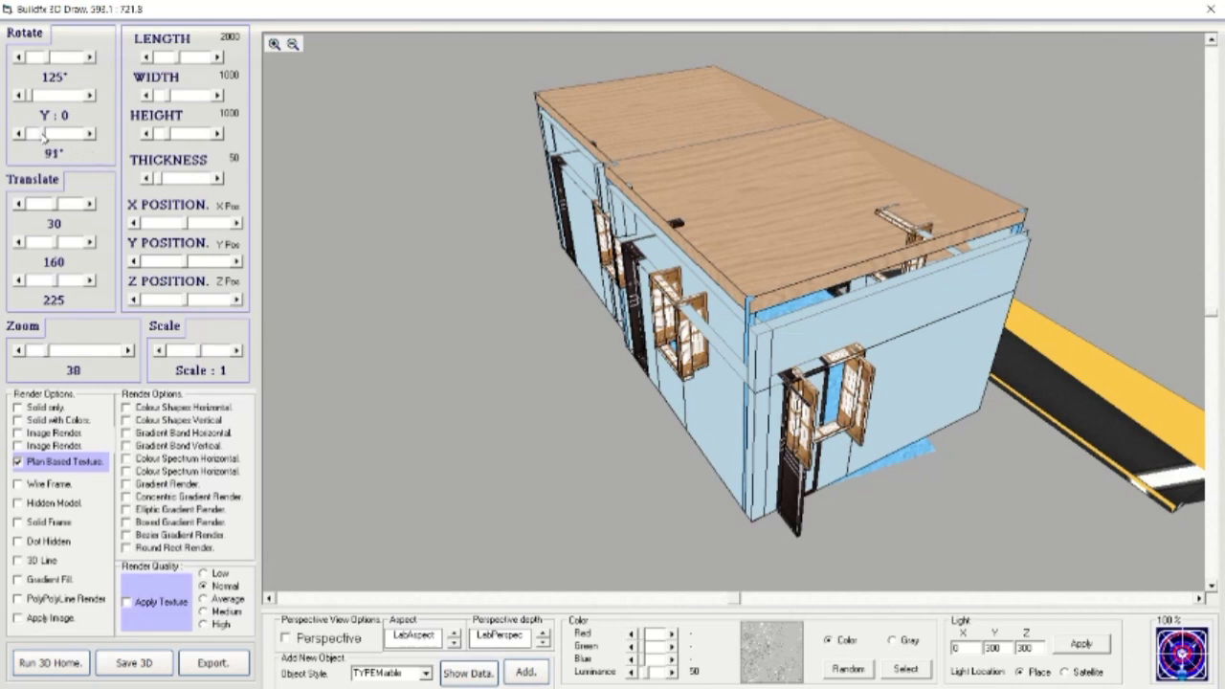
pyautogui.moveTo(43, 136); pyautogui.dragTo(56, 134)
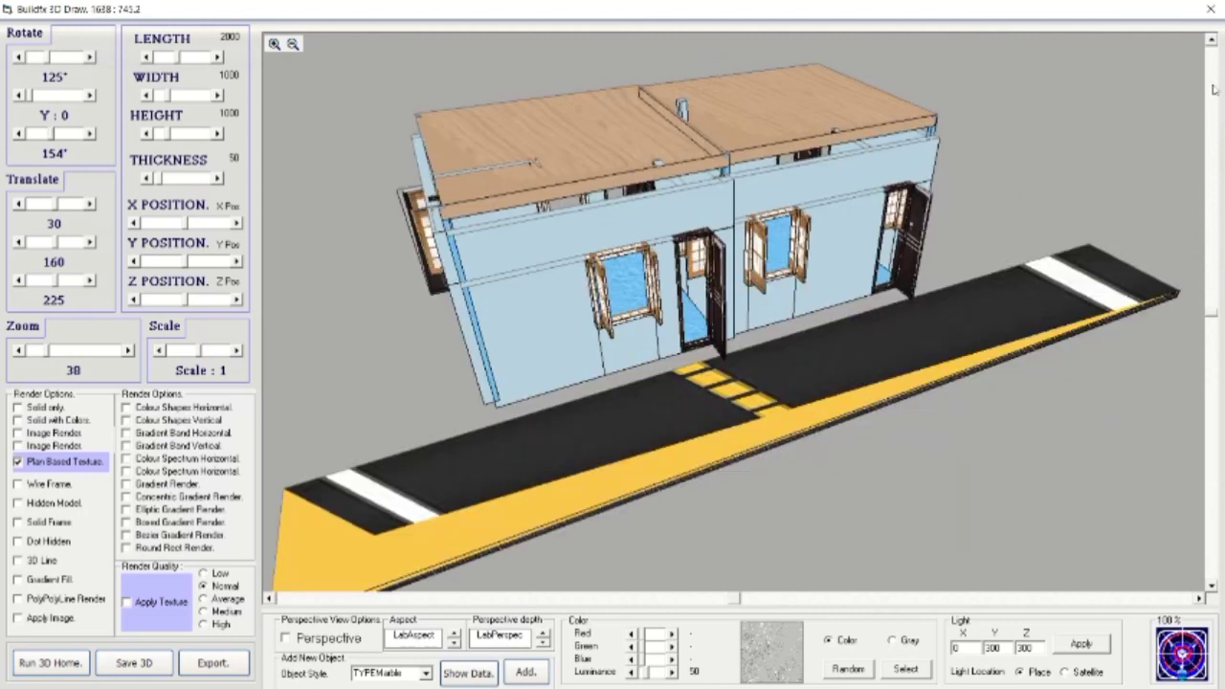
pyautogui.click(1211, 10)
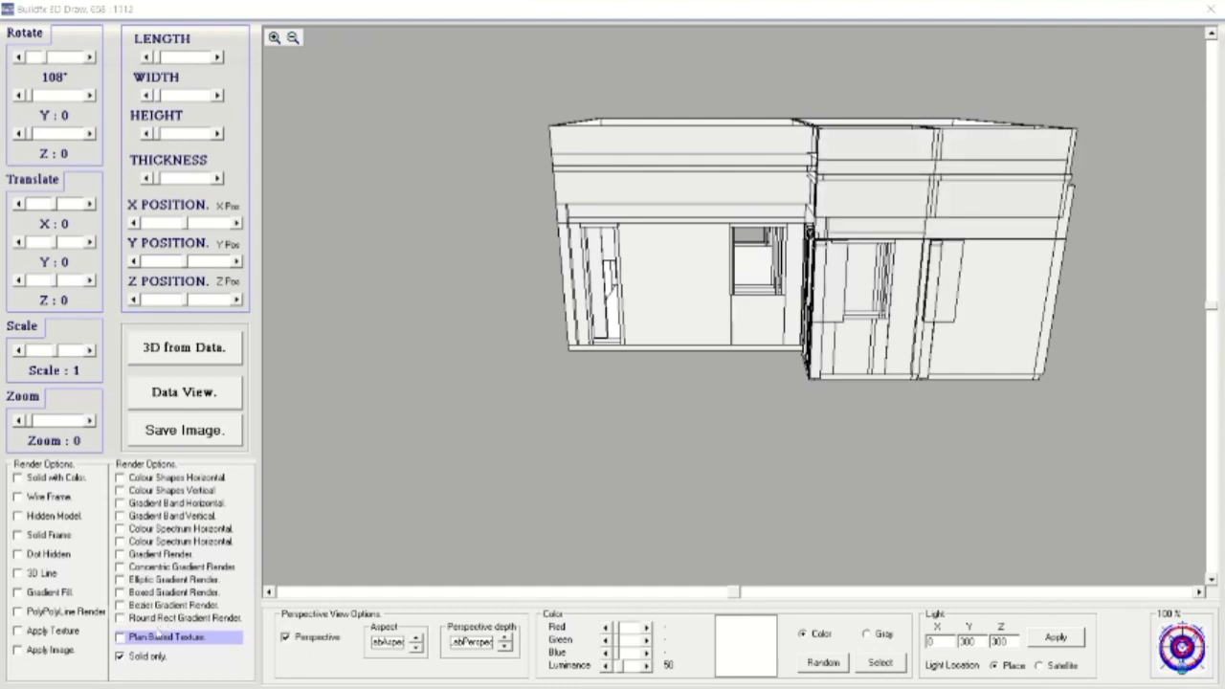
# Render with plan-based textures instead of solid only, look down on the roofs, then close.
pyautogui.click(144, 644)
pyautogui.click(133, 661)
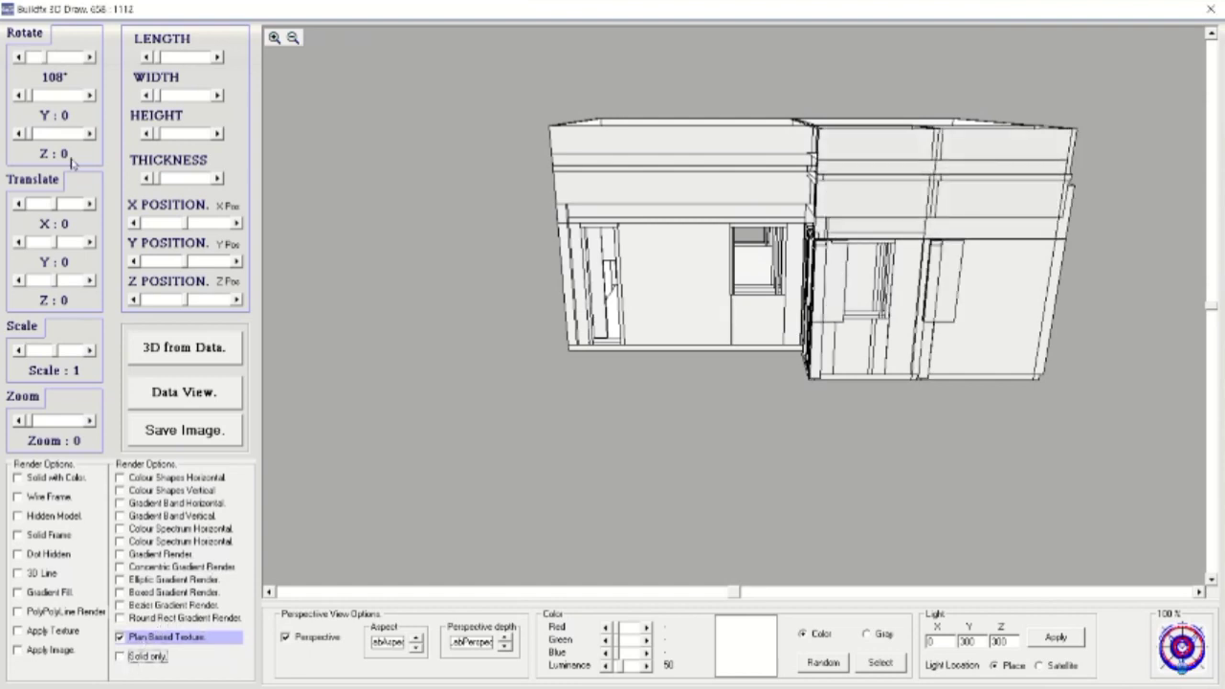
pyautogui.click(45, 59)
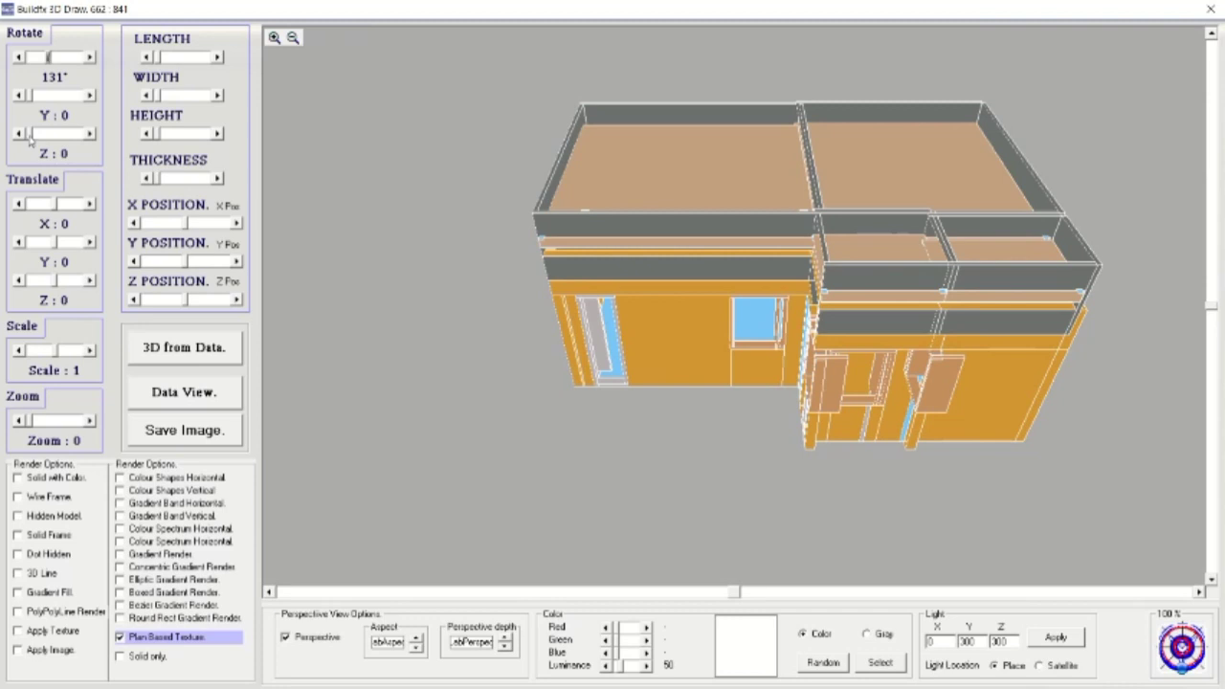
pyautogui.moveTo(32, 134); pyautogui.dragTo(40, 134)
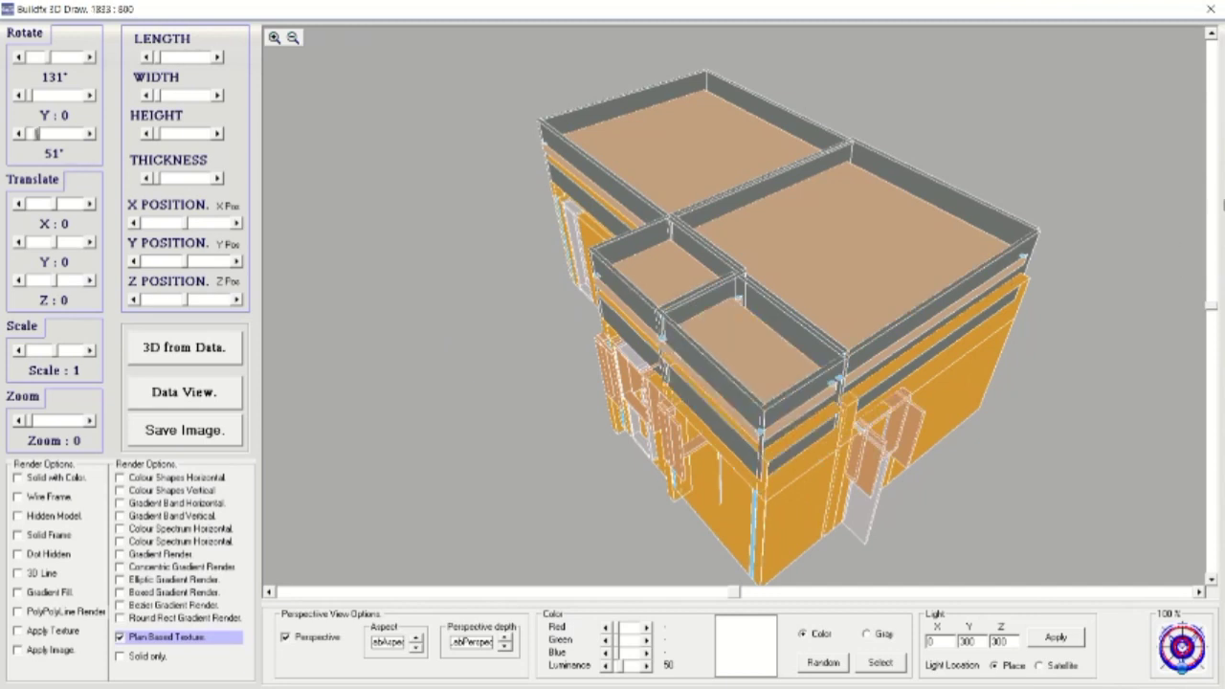
pyautogui.click(1211, 10)
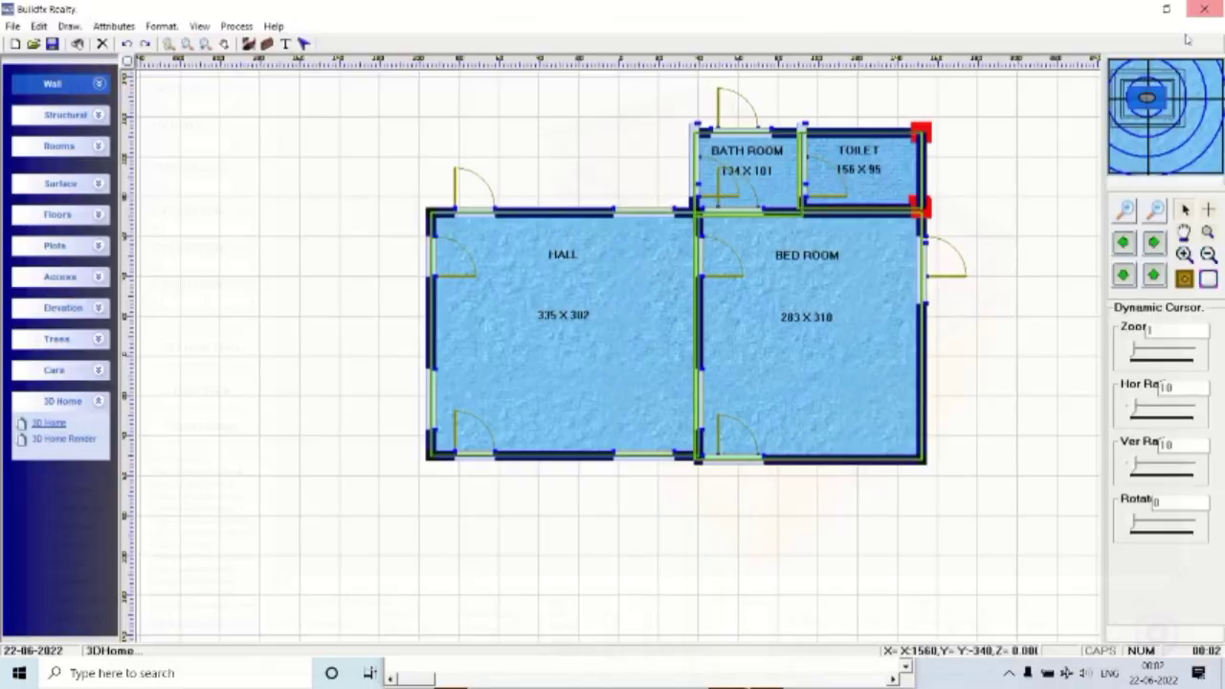
pyautogui.click(77, 442)
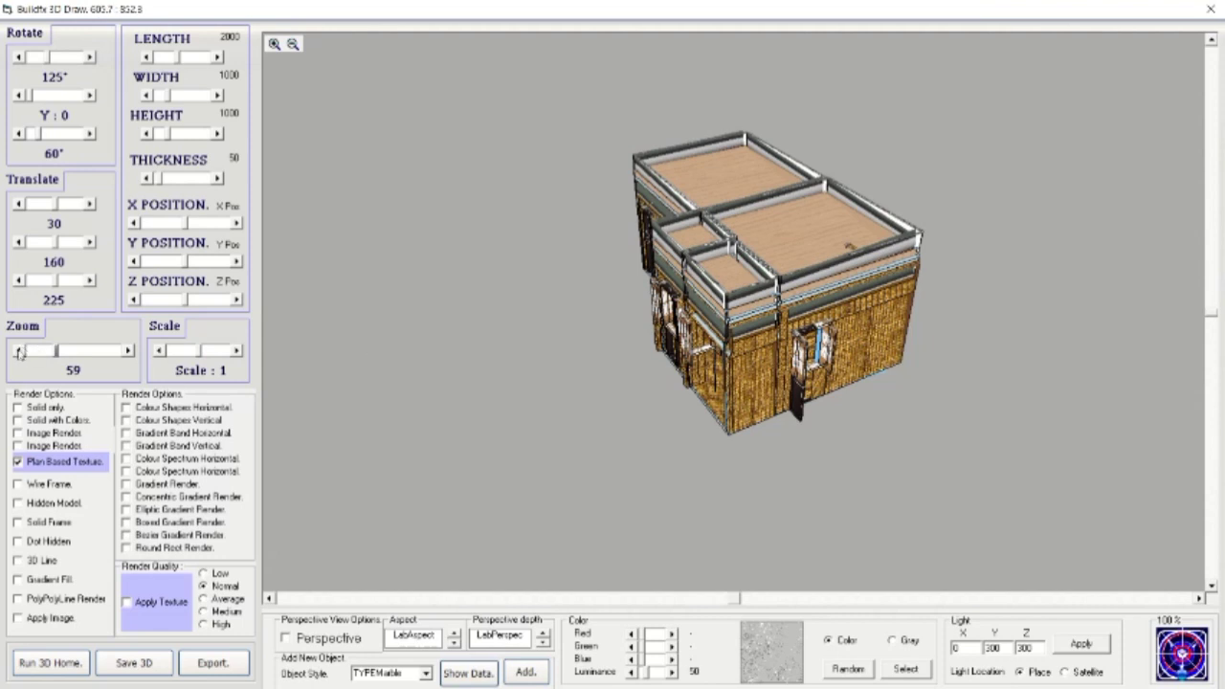
pyautogui.click(50, 353)
pyautogui.scroll(2, 471, 417)
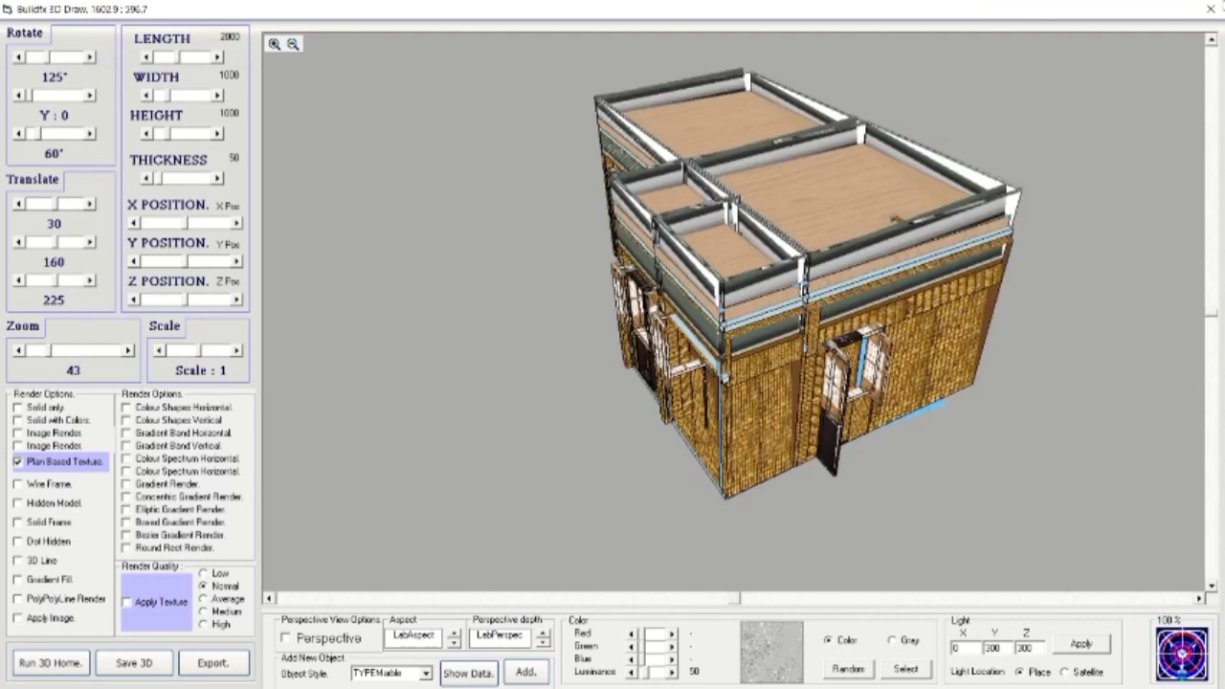
pyautogui.click(1211, 9)
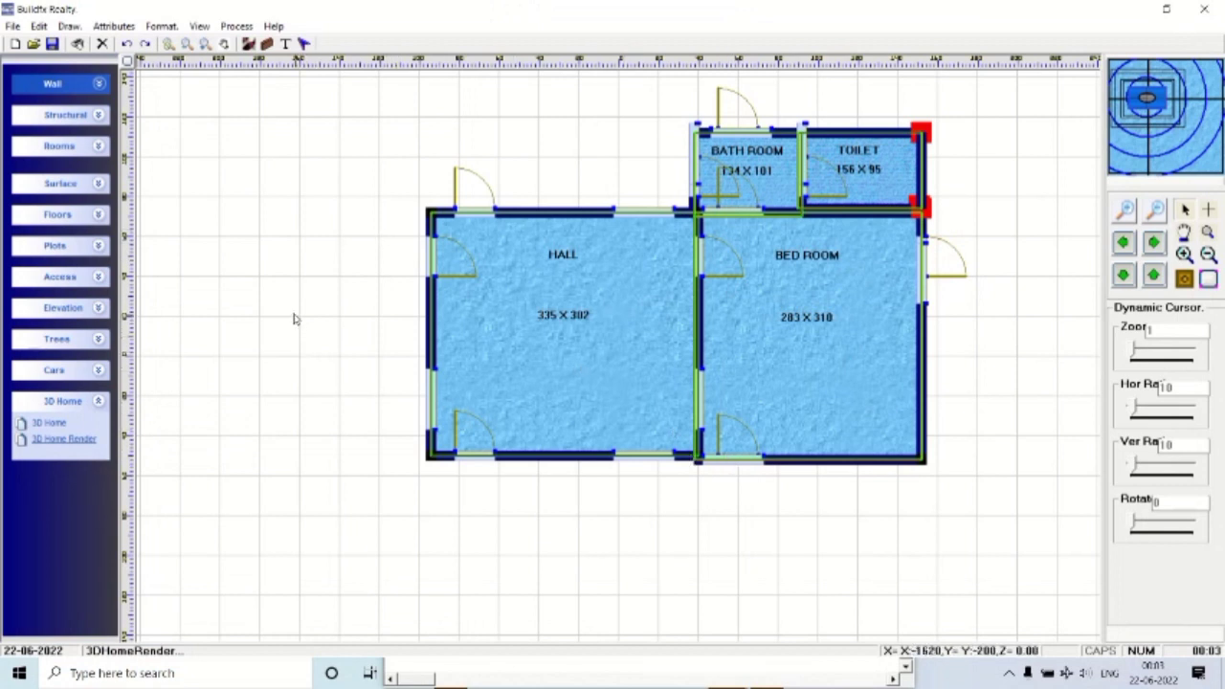
# In Change Properties and Settings, update the position of window 12 on the bedroom's bottom wall.
pyautogui.rightClick(273, 287)
pyautogui.click(319, 489)
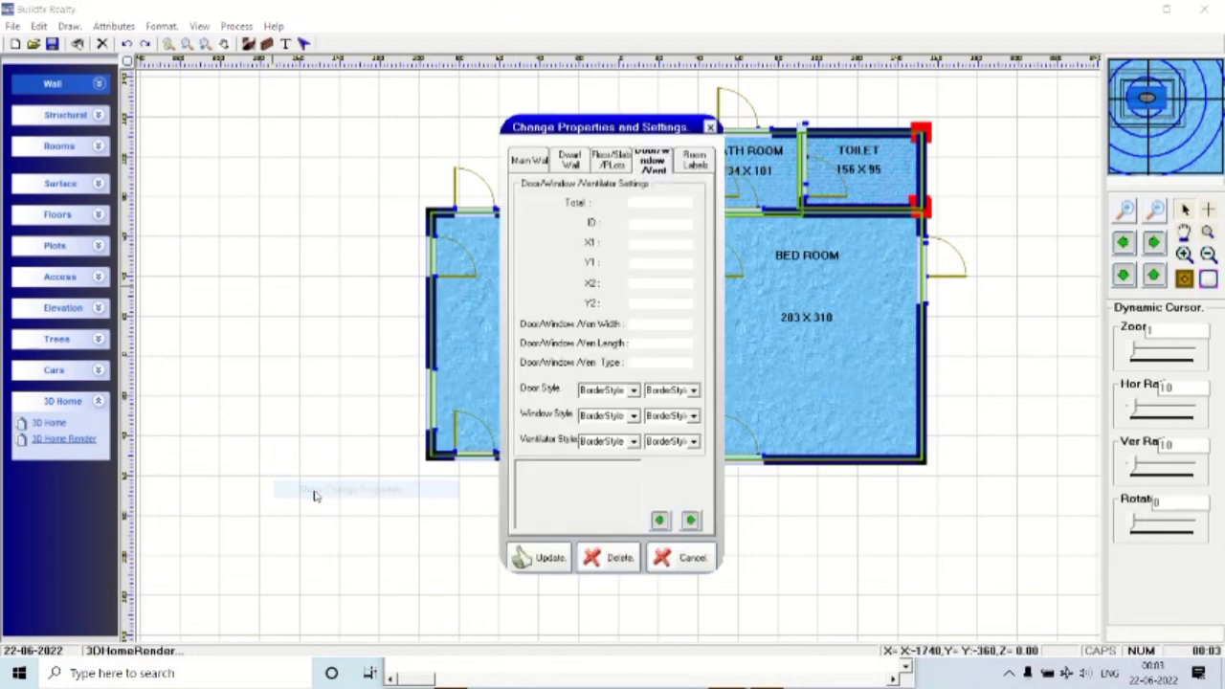
pyautogui.moveTo(605, 133); pyautogui.dragTo(275, 99)
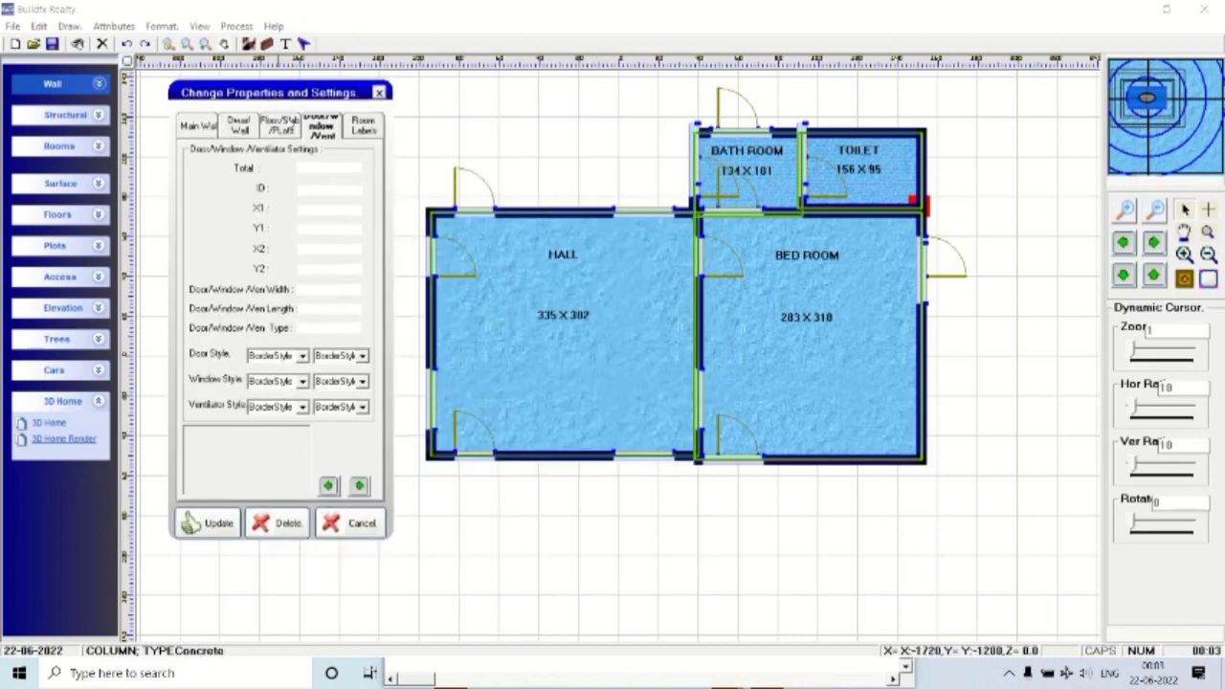
pyautogui.click(359, 486)
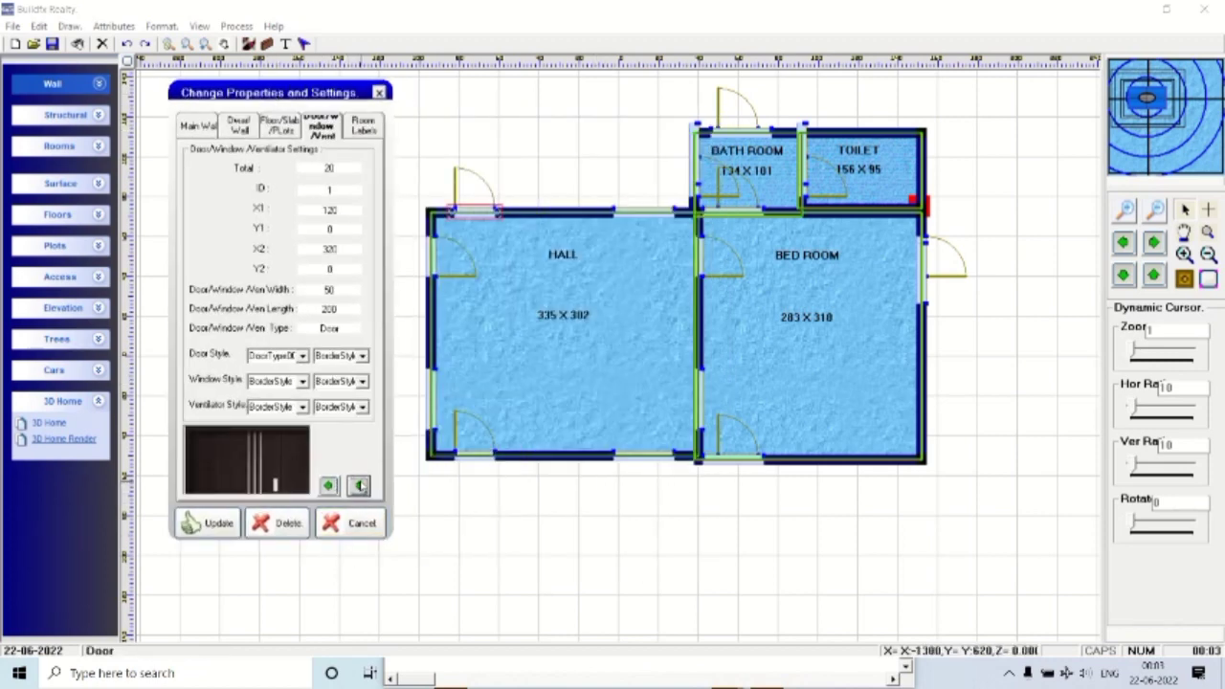
pyautogui.click(359, 485)
pyautogui.click(359, 485)
pyautogui.click(359, 485)
pyautogui.click(359, 485)
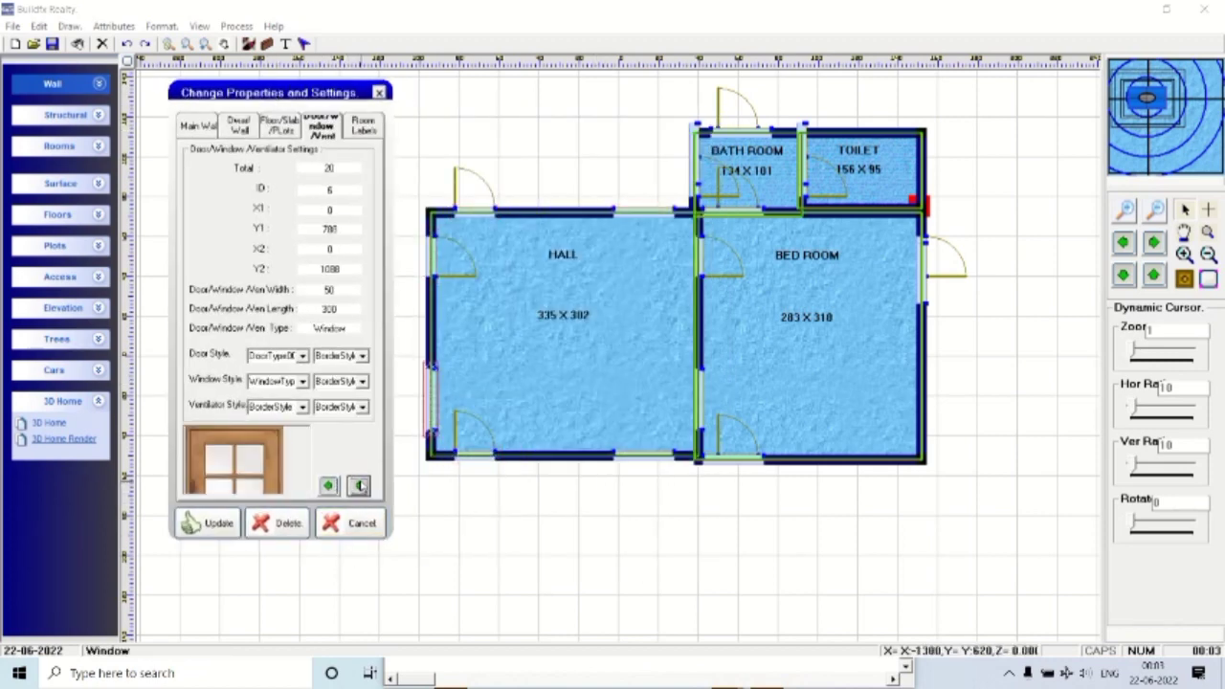
pyautogui.click(358, 485)
pyautogui.click(359, 485)
pyautogui.click(359, 485)
pyautogui.click(359, 486)
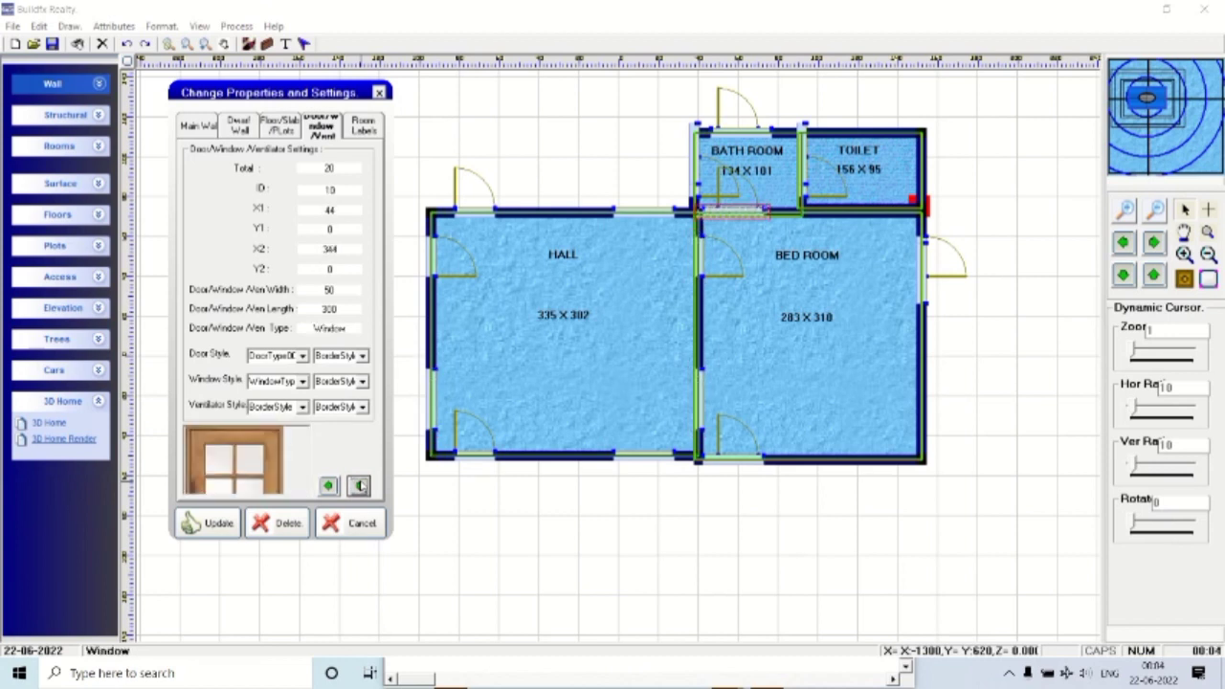
pyautogui.click(359, 485)
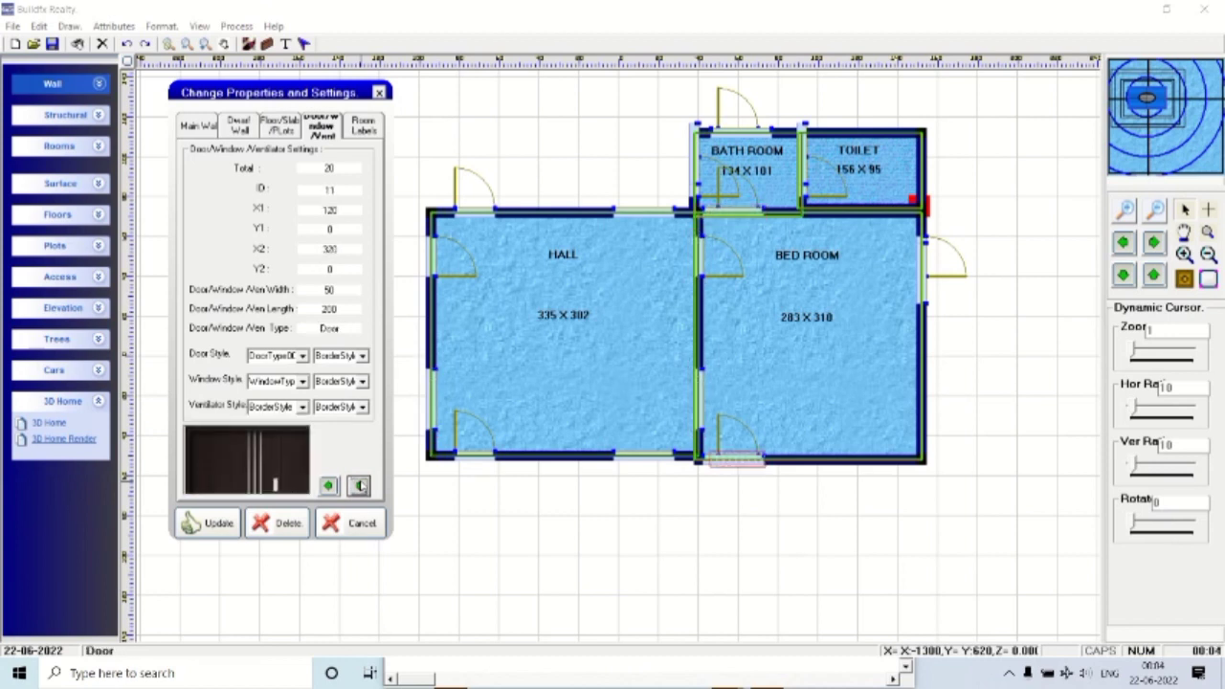
pyautogui.click(359, 485)
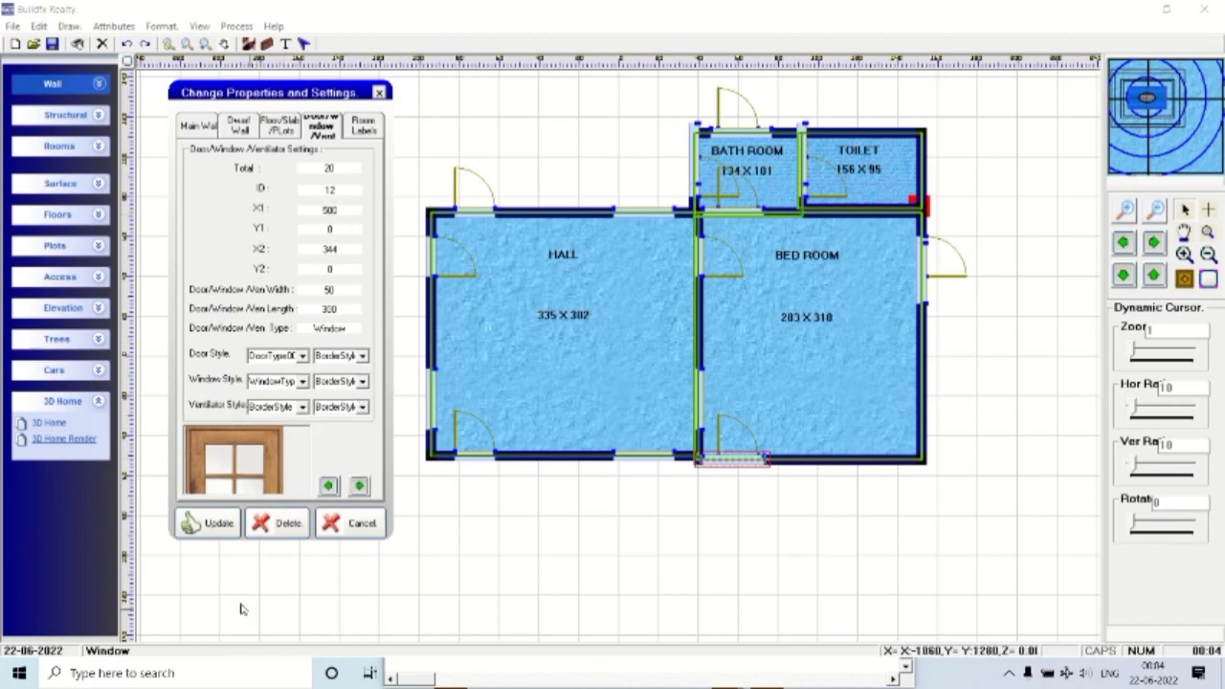
pyautogui.click(209, 529)
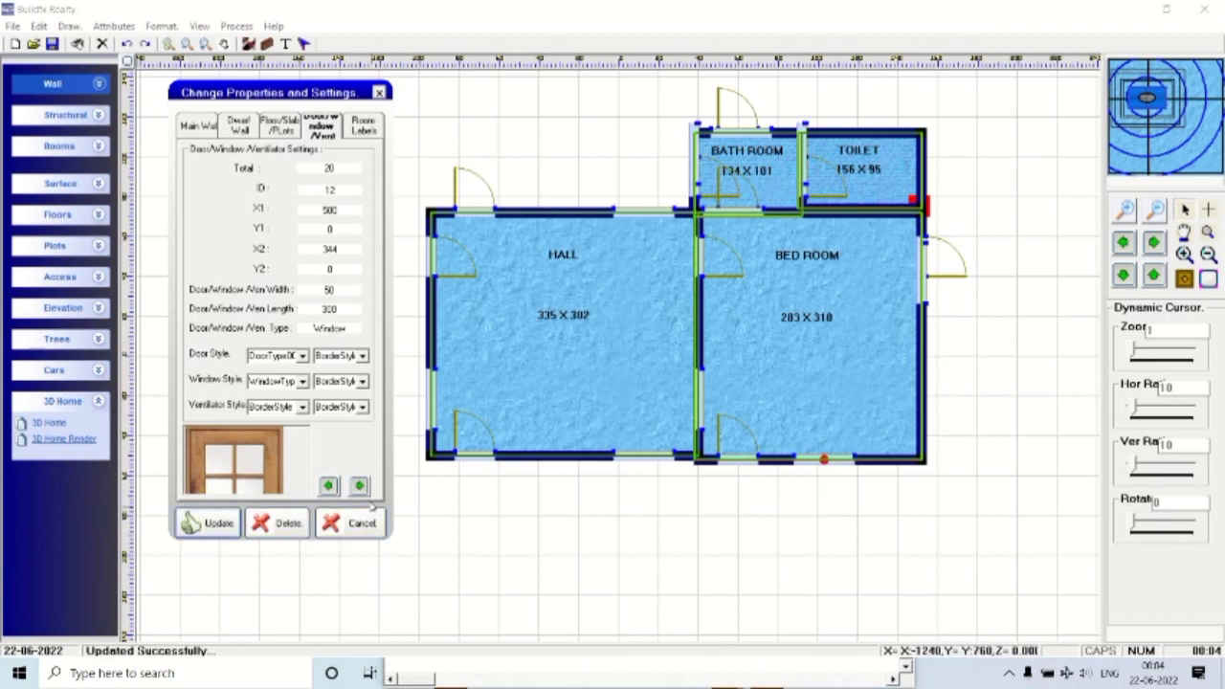
# Set window 14's Y1 to 600 and apply the update.
pyautogui.click(360, 486)
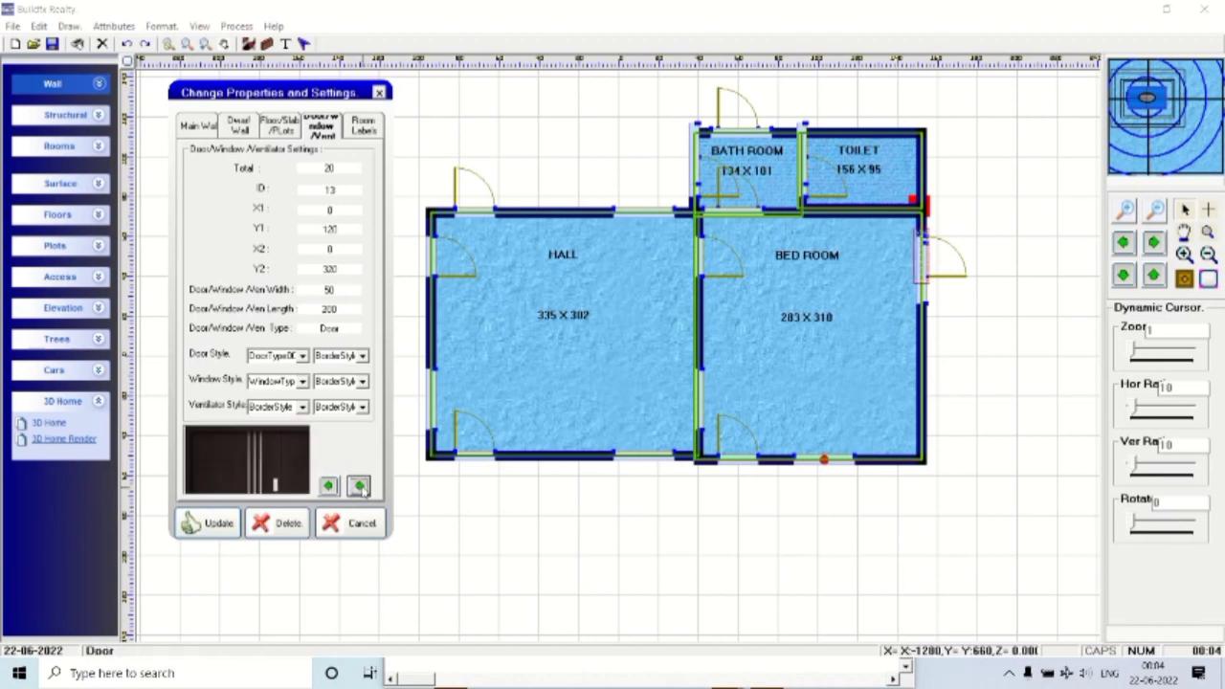
pyautogui.click(360, 486)
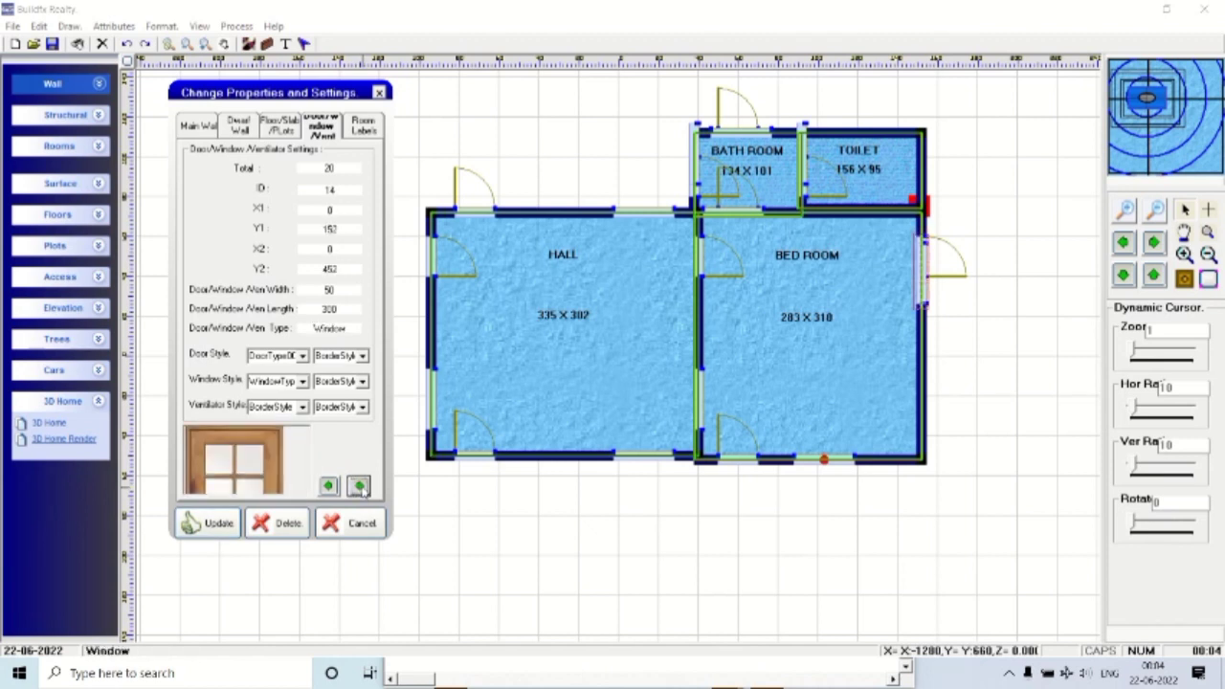
pyautogui.doubleClick(330, 229)
pyautogui.write('600')
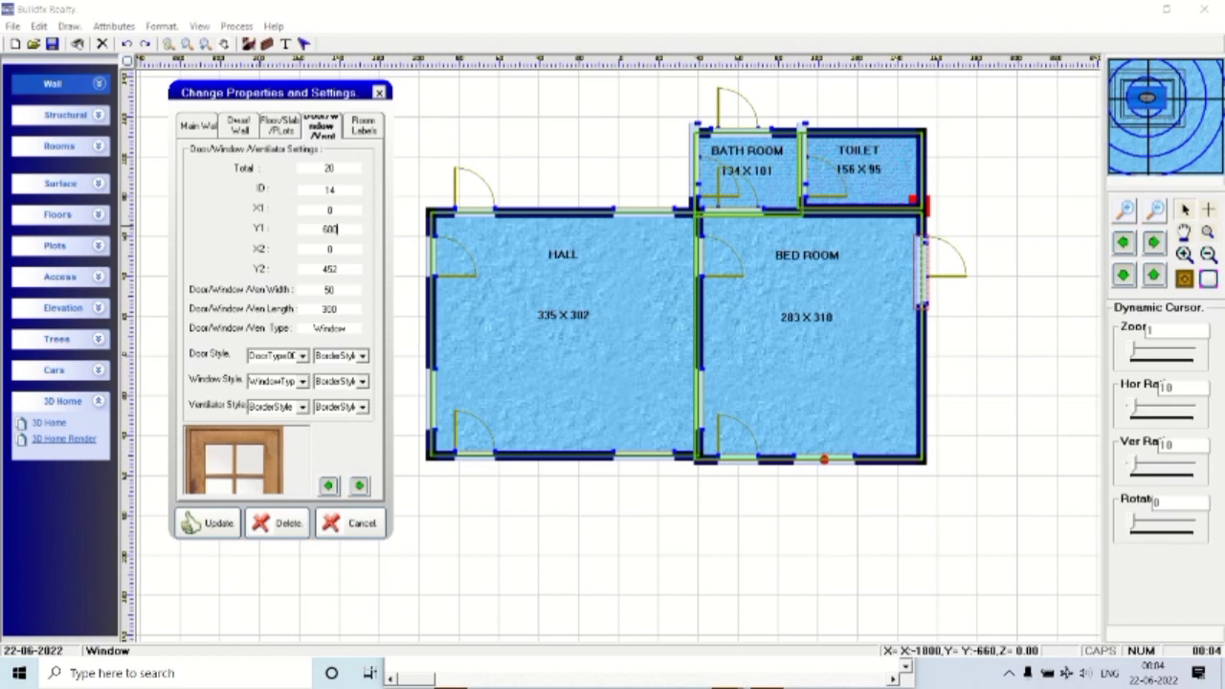
pyautogui.click(217, 527)
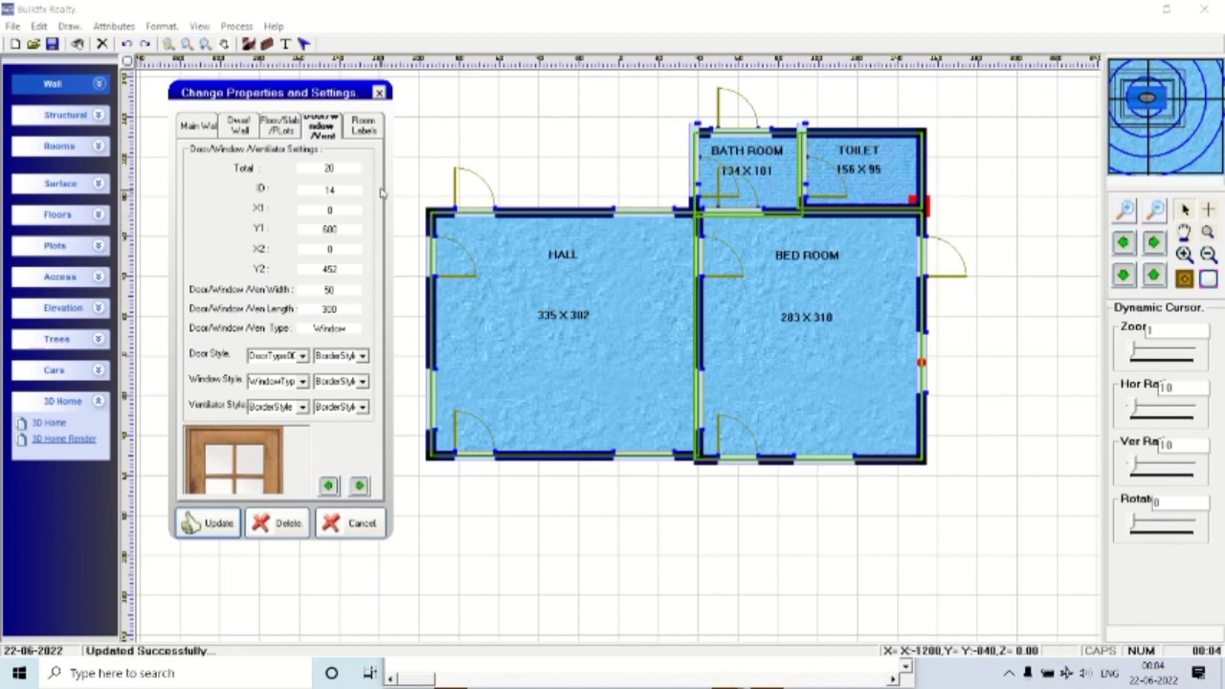
# Delete the Bath Room's top door, its left-wall window and its left-wall door.
pyautogui.click(359, 487)
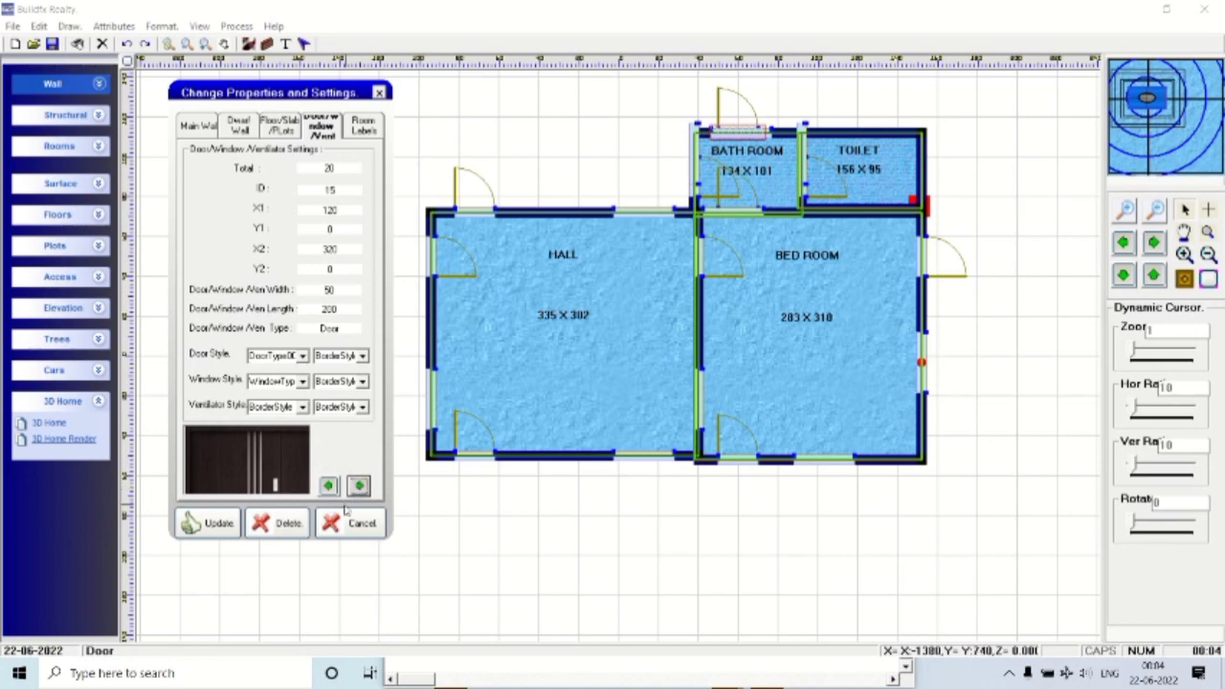
pyautogui.click(272, 532)
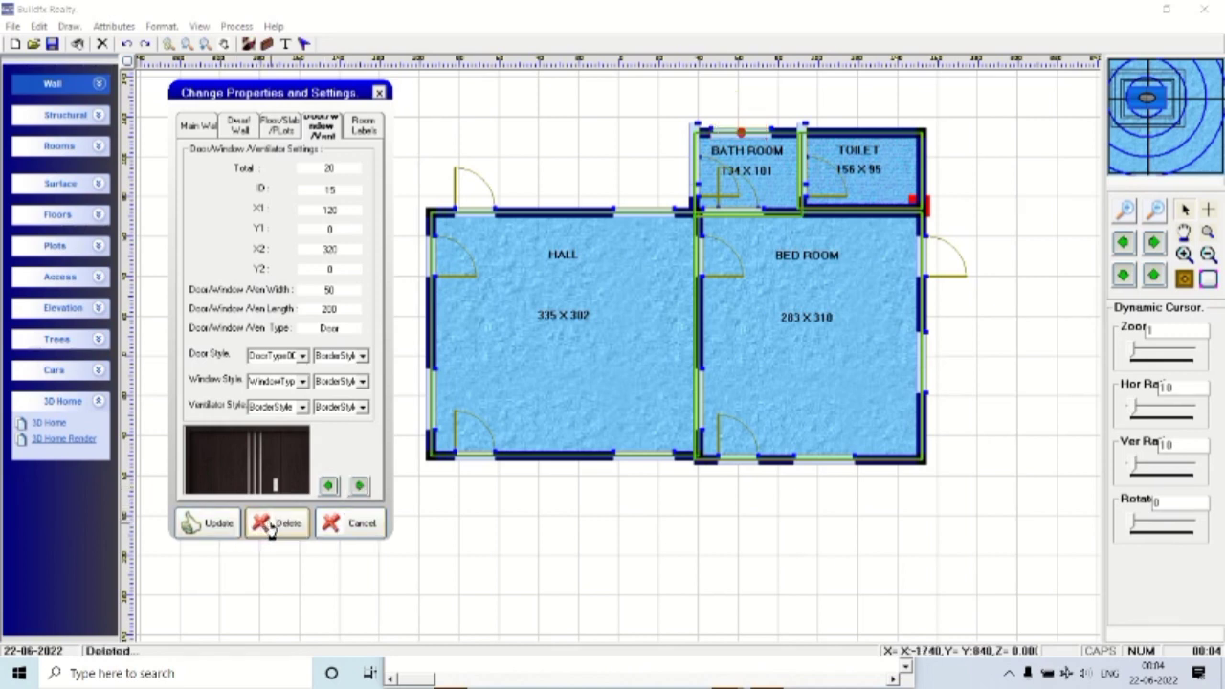
pyautogui.click(285, 533)
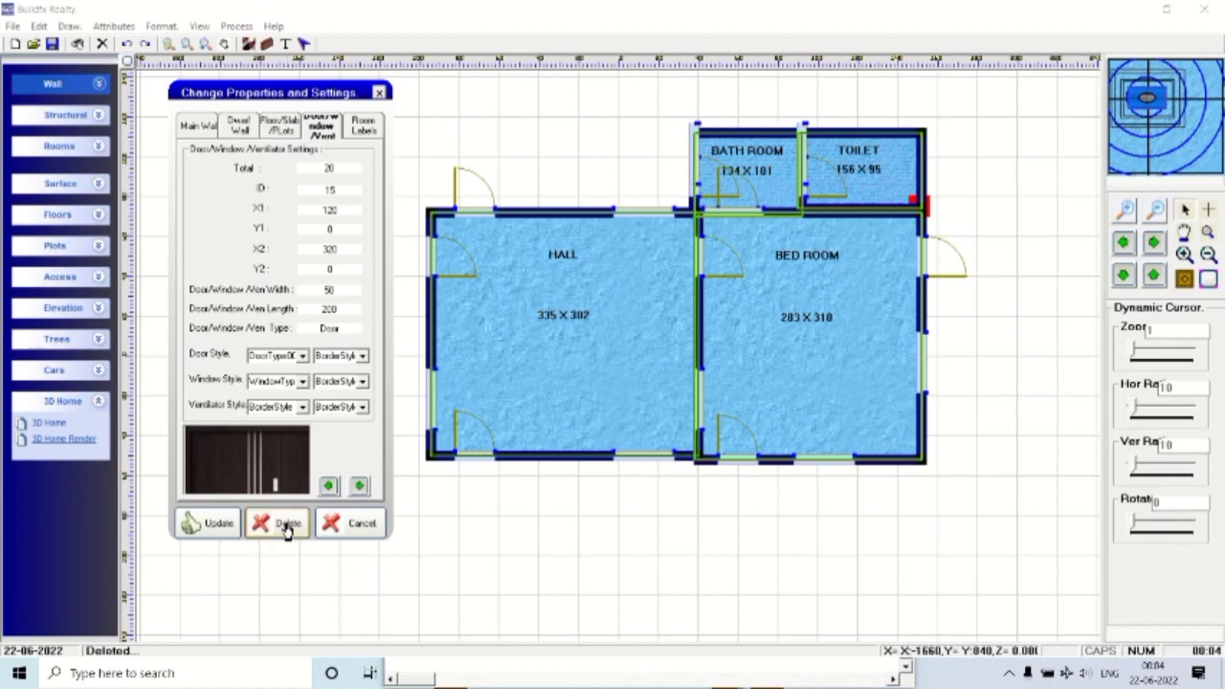
pyautogui.click(359, 486)
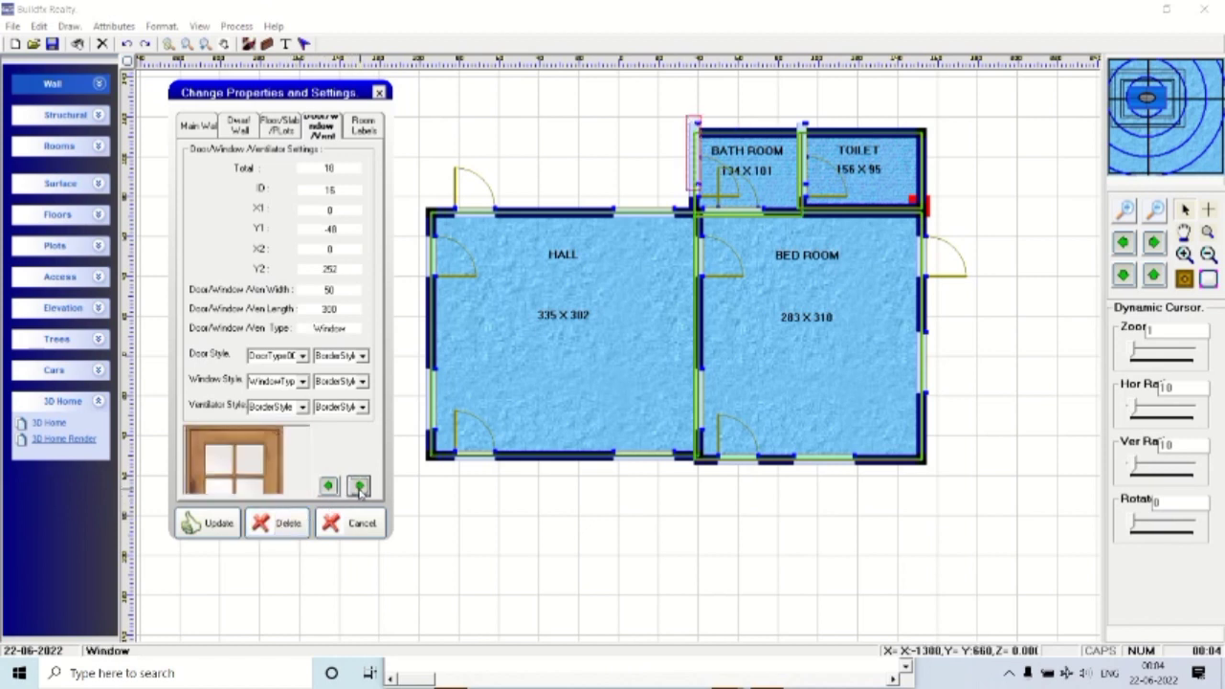
pyautogui.click(283, 532)
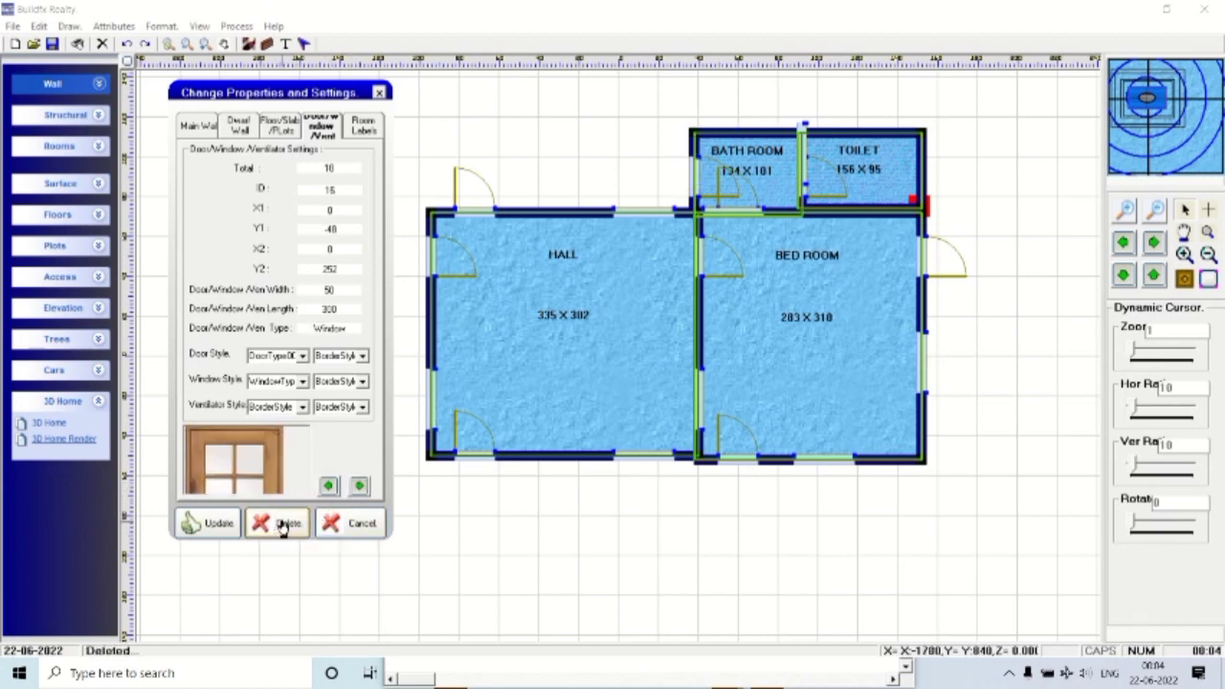
pyautogui.click(359, 486)
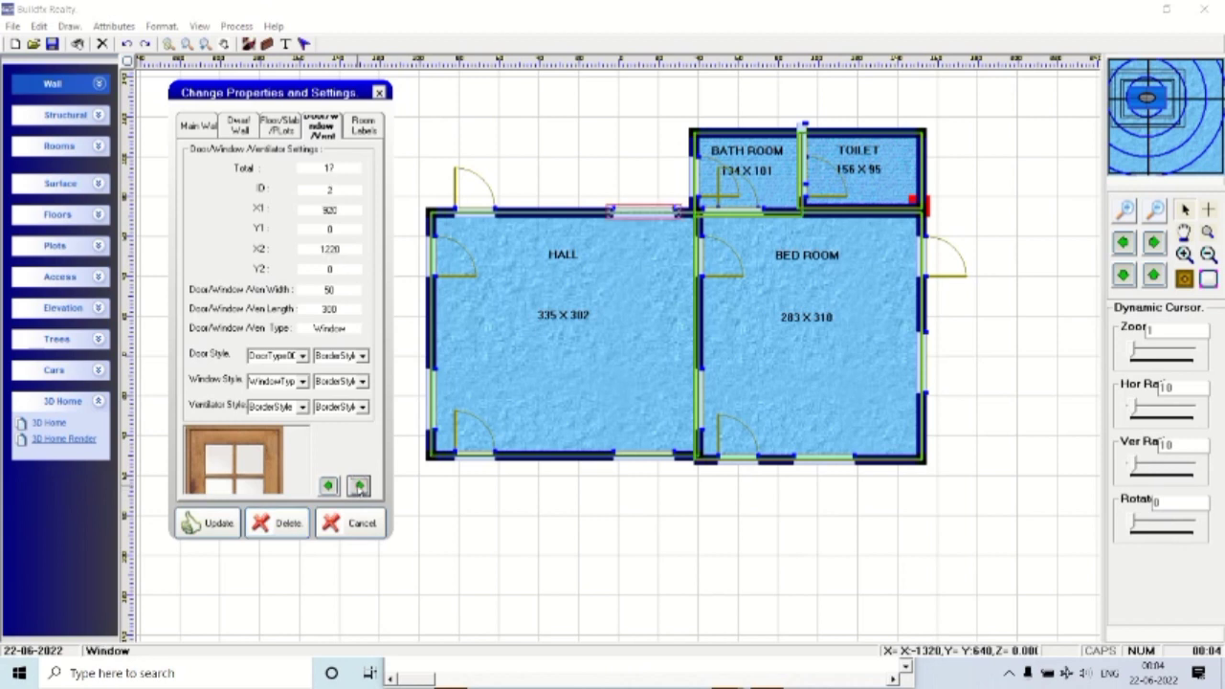
pyautogui.click(327, 486)
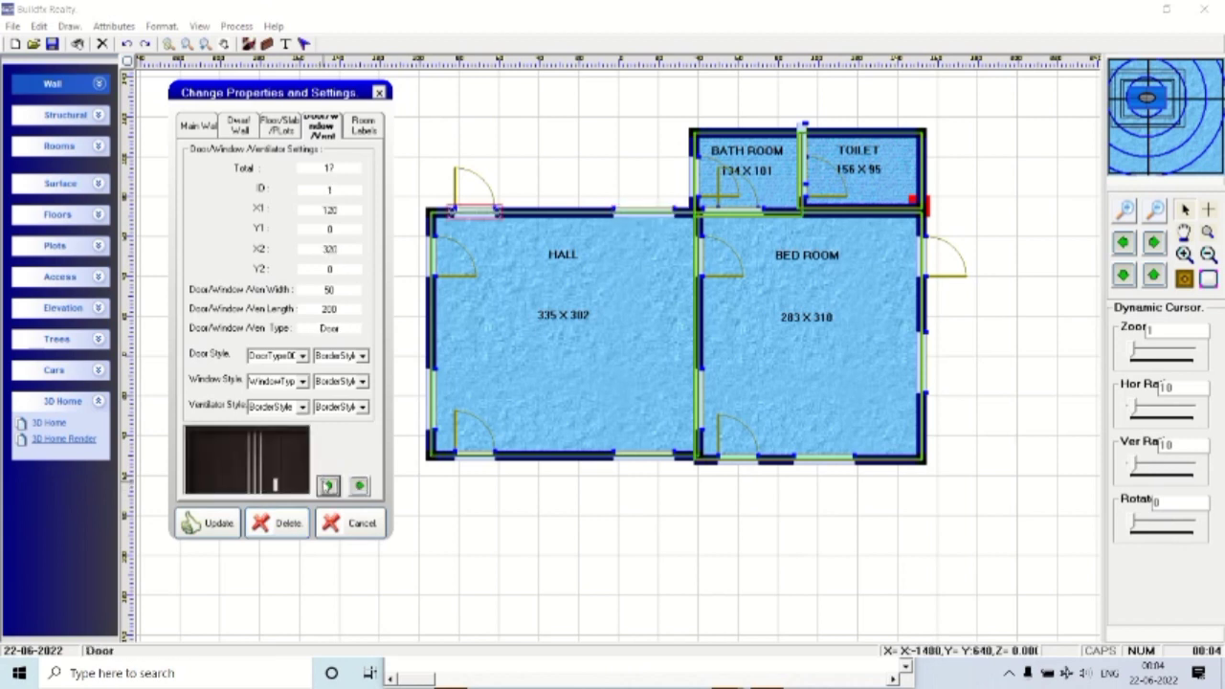
pyautogui.click(327, 487)
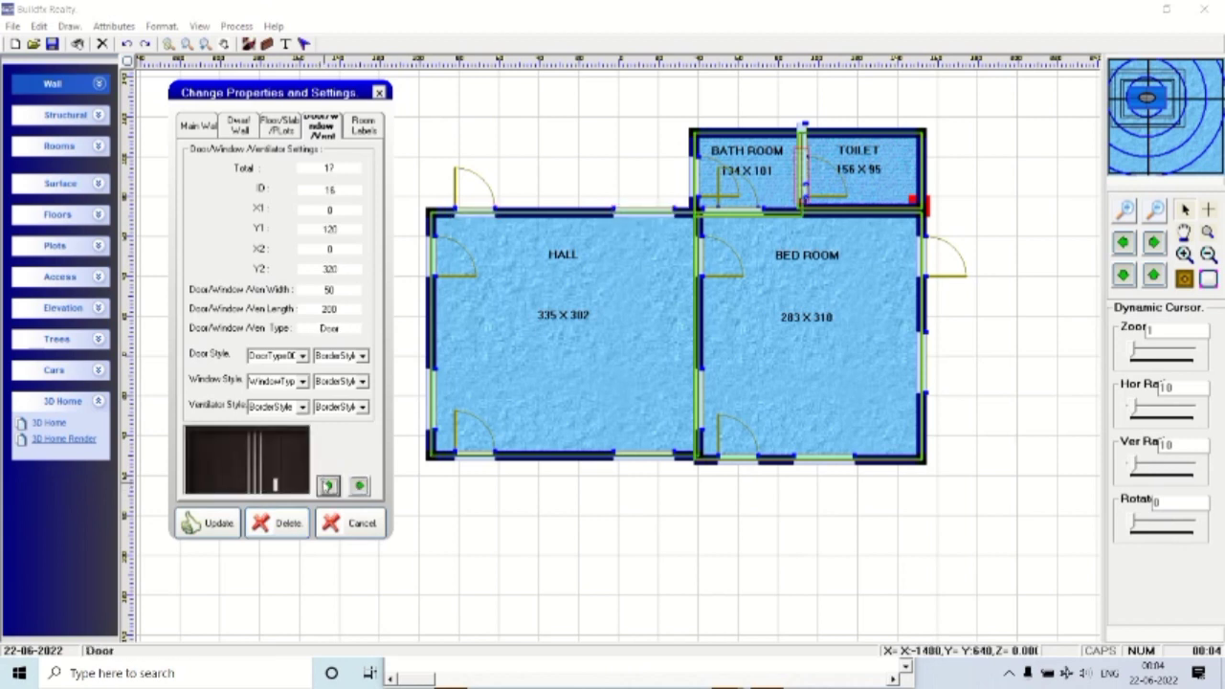
pyautogui.click(290, 525)
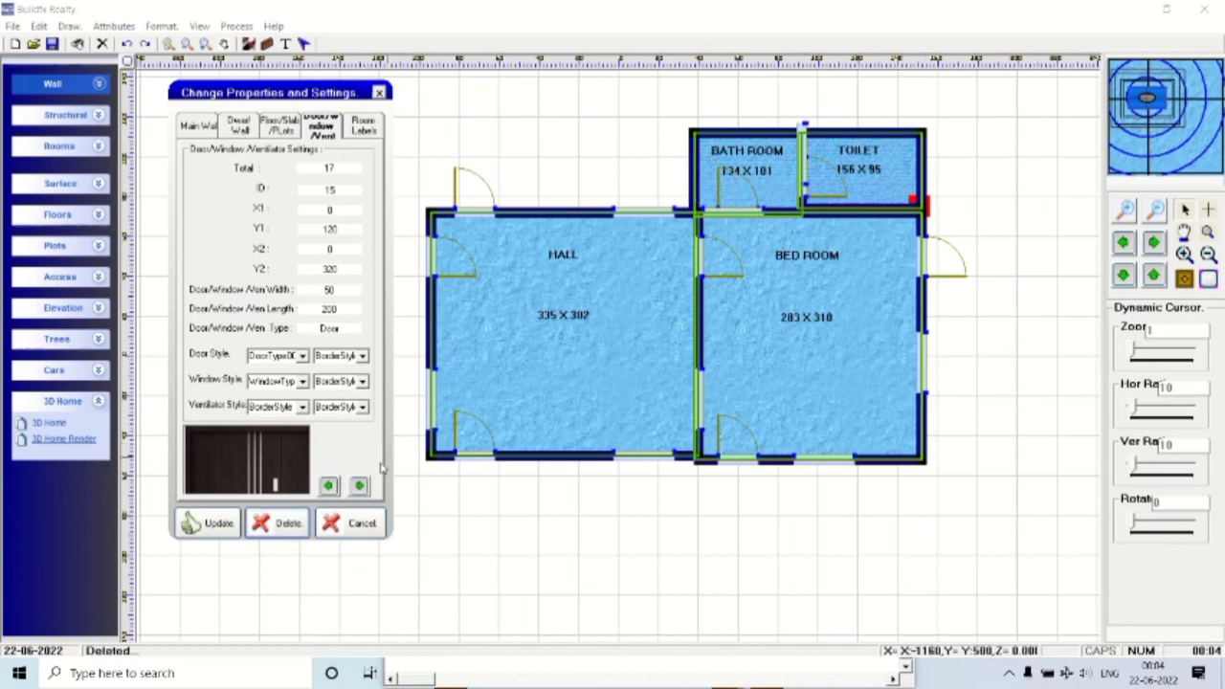
# Delete the door on the wall between the Bath Room and Toilet.
pyautogui.click(359, 487)
pyautogui.click(359, 486)
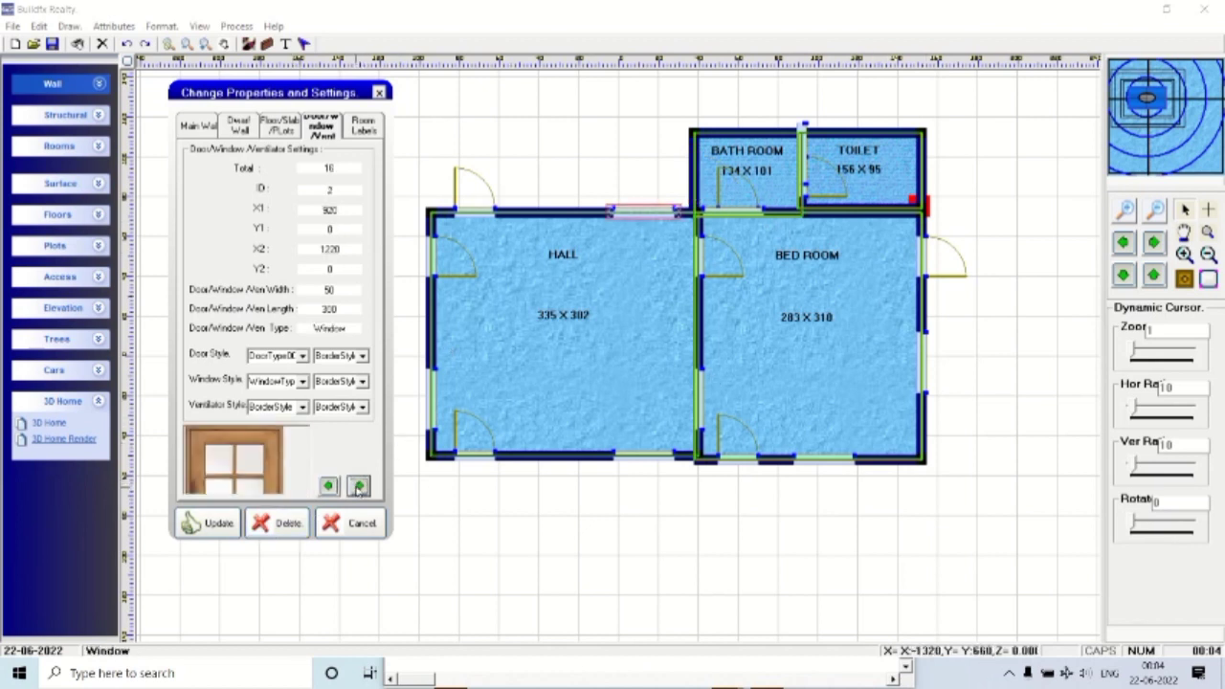
pyautogui.click(359, 486)
pyautogui.click(359, 486)
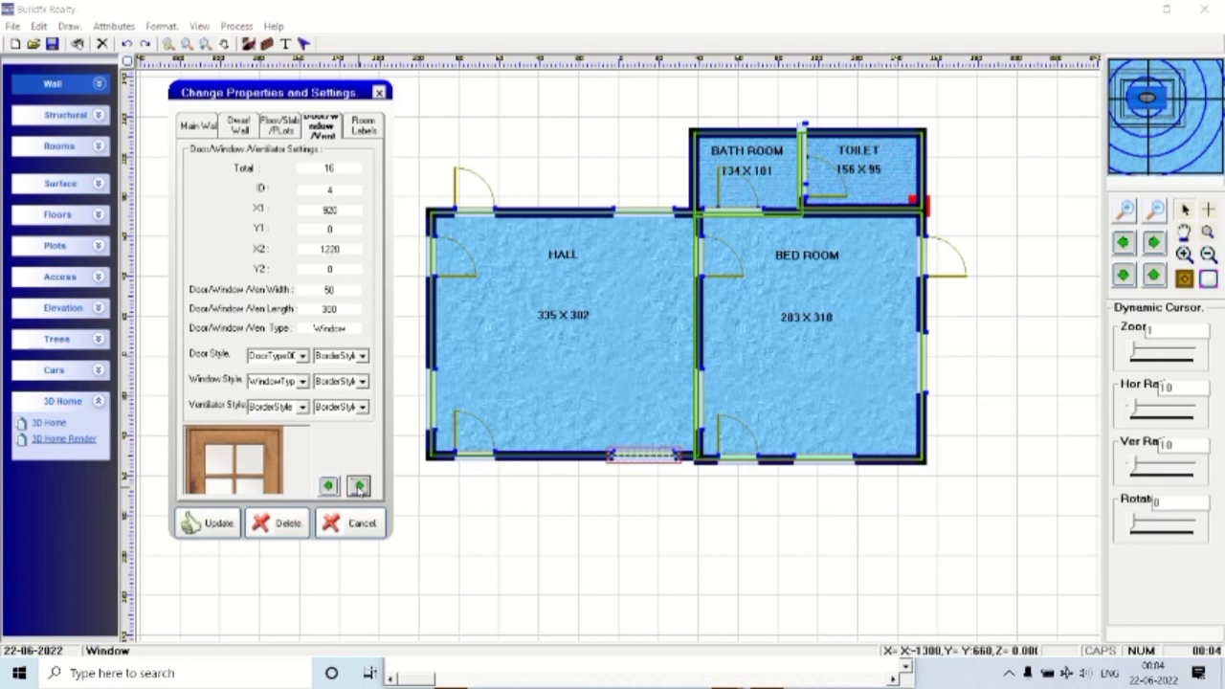
pyautogui.click(359, 486)
pyautogui.click(359, 486)
pyautogui.click(359, 487)
pyautogui.click(359, 486)
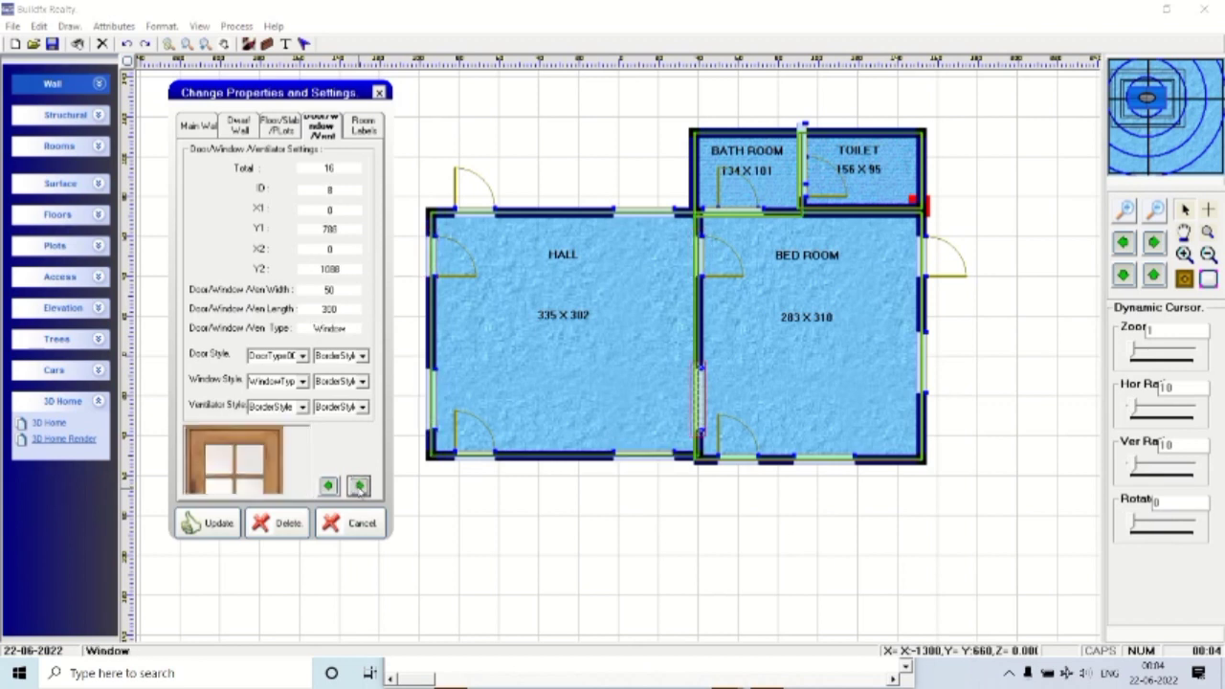
pyautogui.click(359, 486)
pyautogui.click(359, 486)
pyautogui.click(359, 486)
pyautogui.click(359, 486)
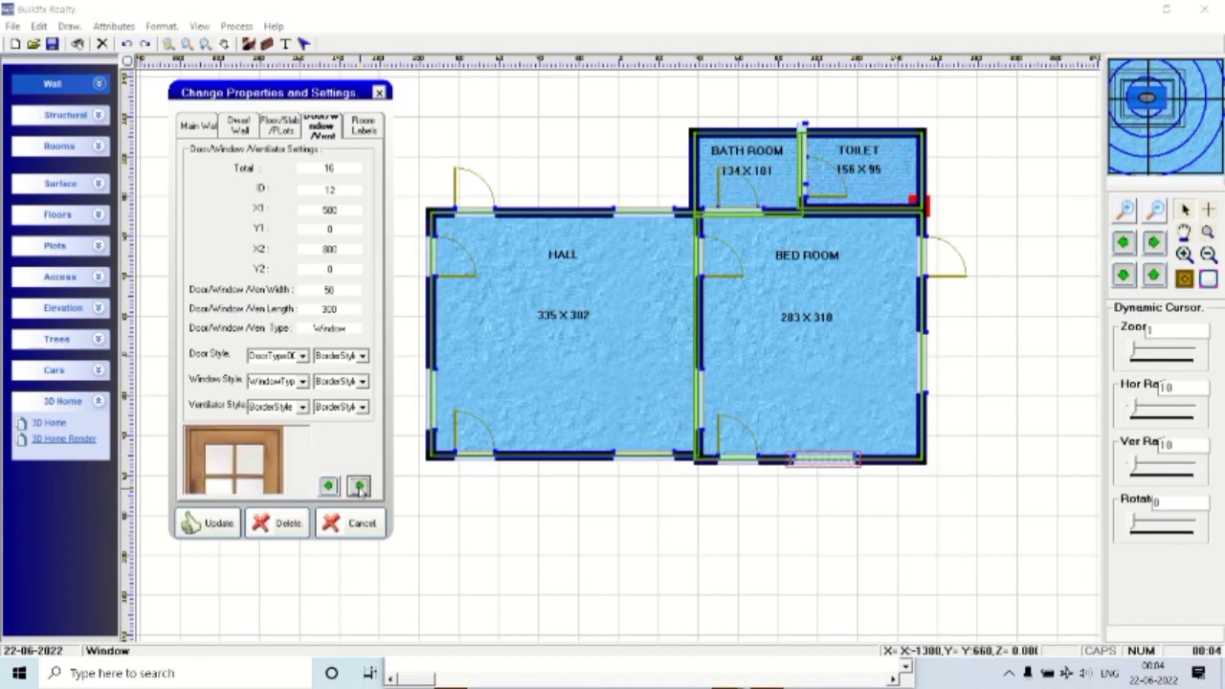
pyautogui.click(359, 486)
pyautogui.click(359, 487)
pyautogui.click(359, 486)
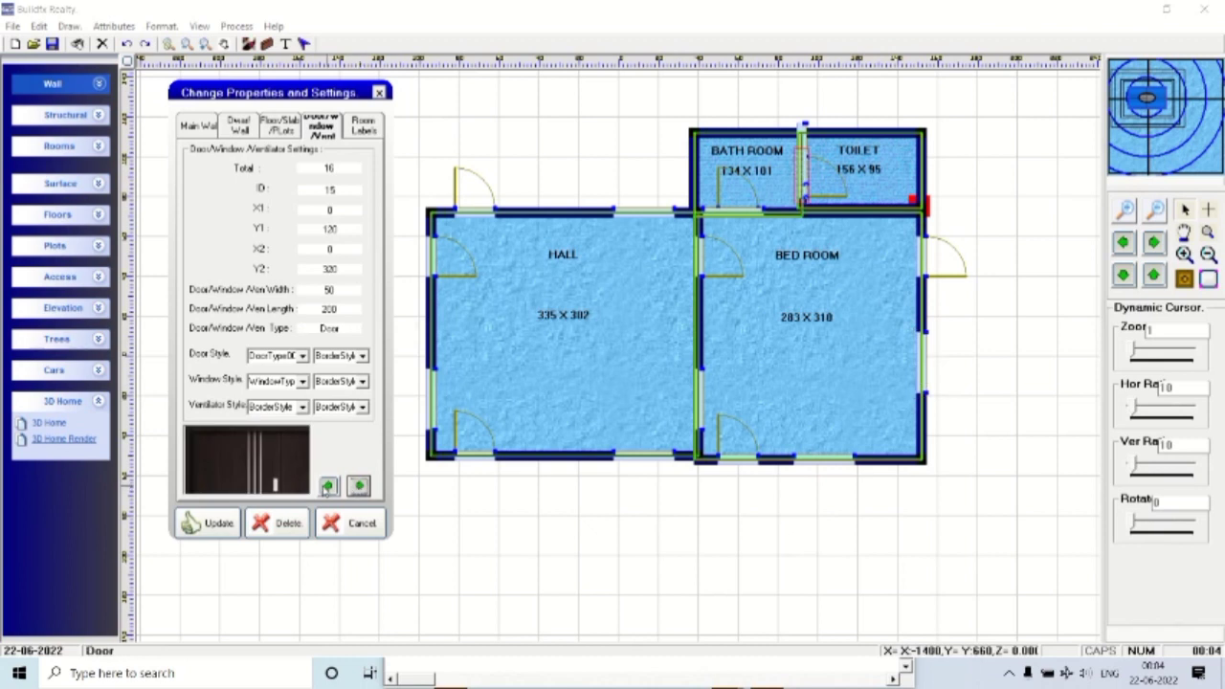
pyautogui.click(283, 522)
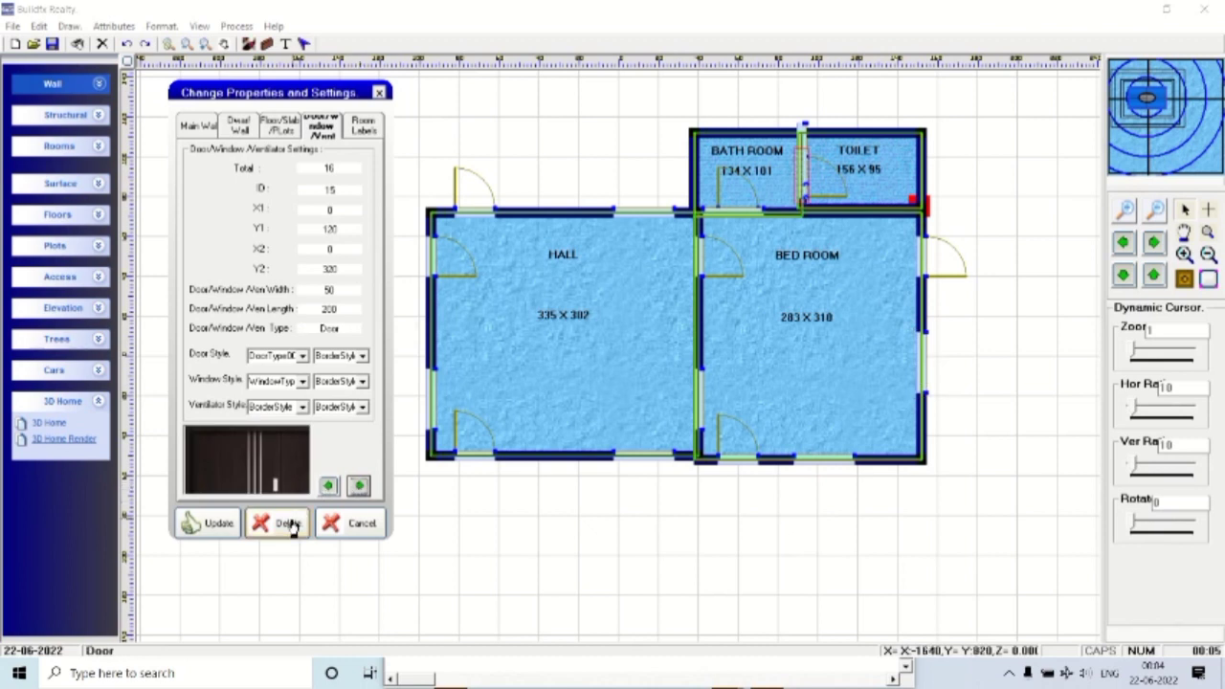
# Delete window ID 6 on the Hall's left wall and close the properties dialog.
pyautogui.click(359, 486)
pyautogui.click(359, 486)
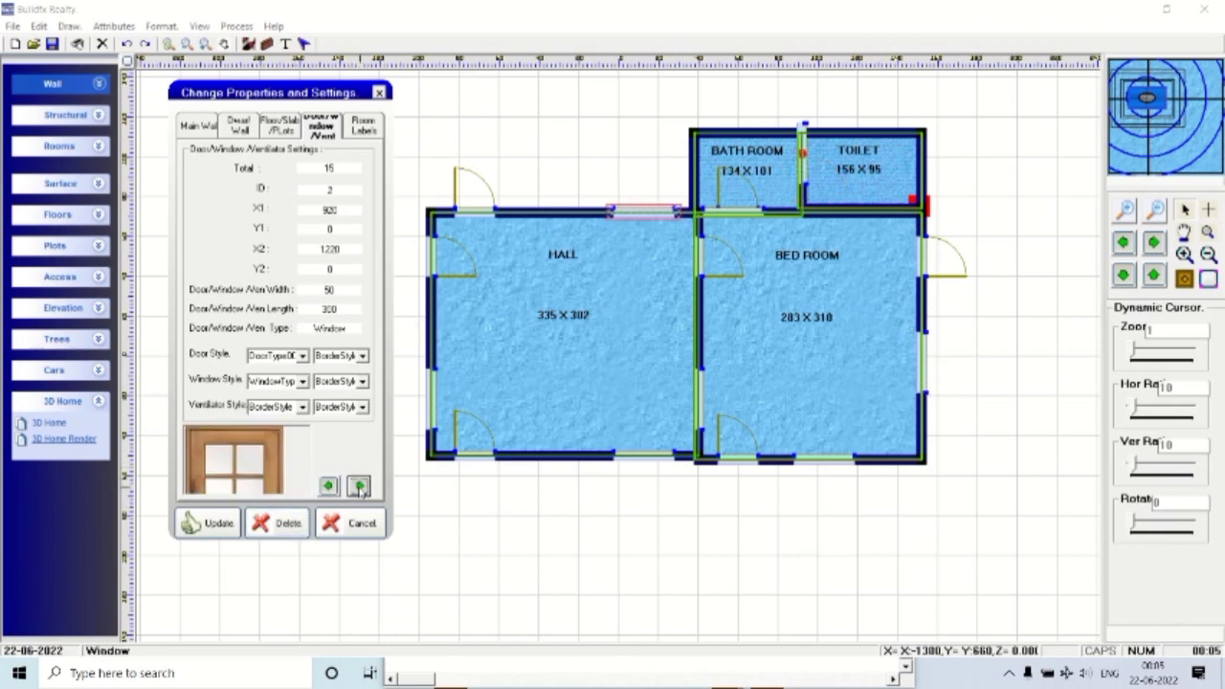
pyautogui.click(359, 487)
pyautogui.click(359, 487)
pyautogui.click(359, 486)
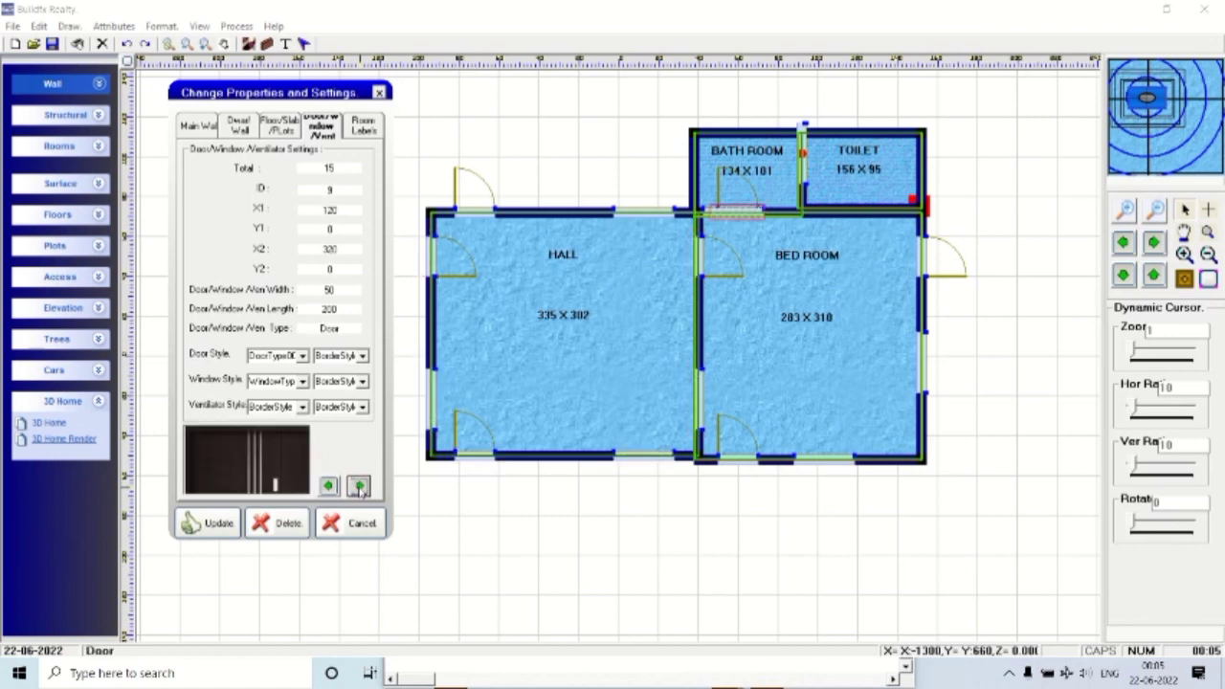
pyautogui.click(359, 487)
pyautogui.click(359, 486)
pyautogui.click(359, 487)
pyautogui.click(359, 487)
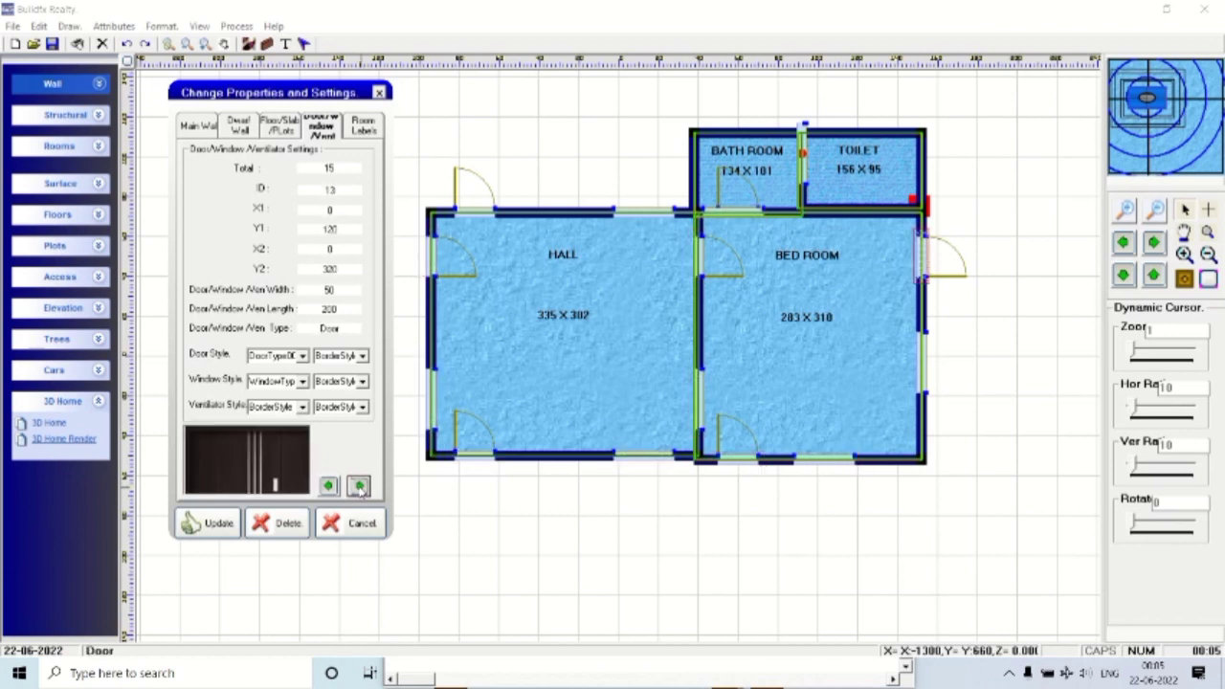
pyautogui.click(359, 486)
pyautogui.click(359, 487)
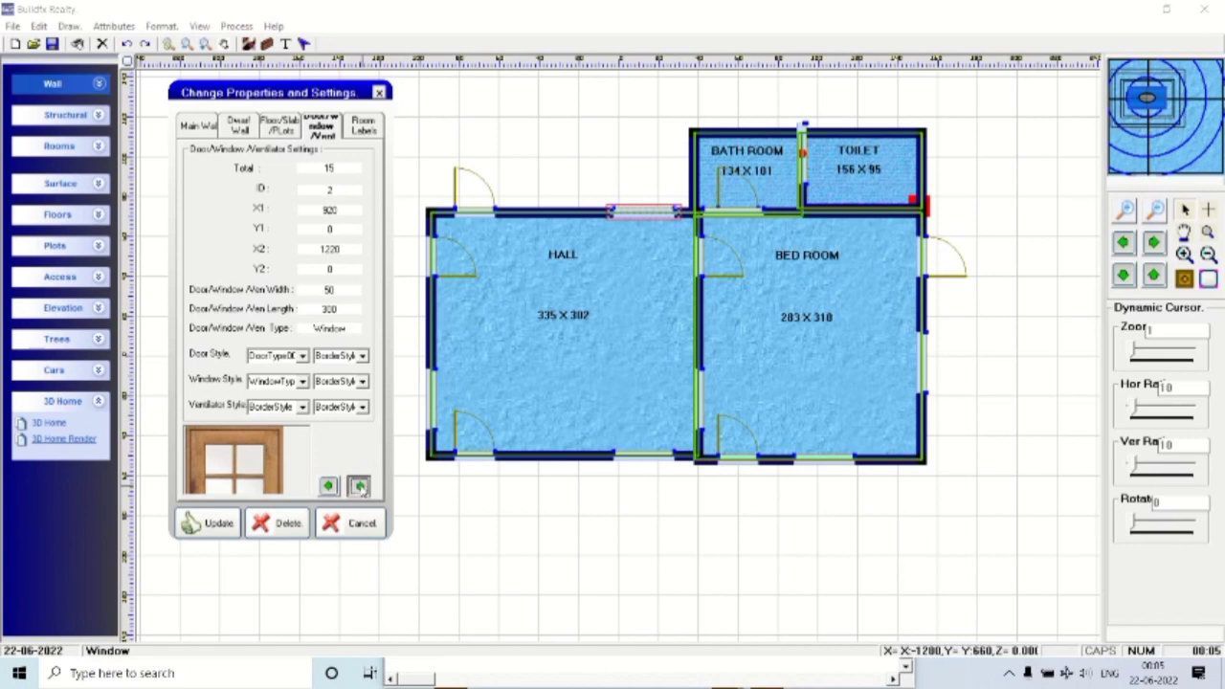
pyautogui.click(359, 487)
pyautogui.click(359, 486)
pyautogui.click(361, 486)
pyautogui.click(361, 486)
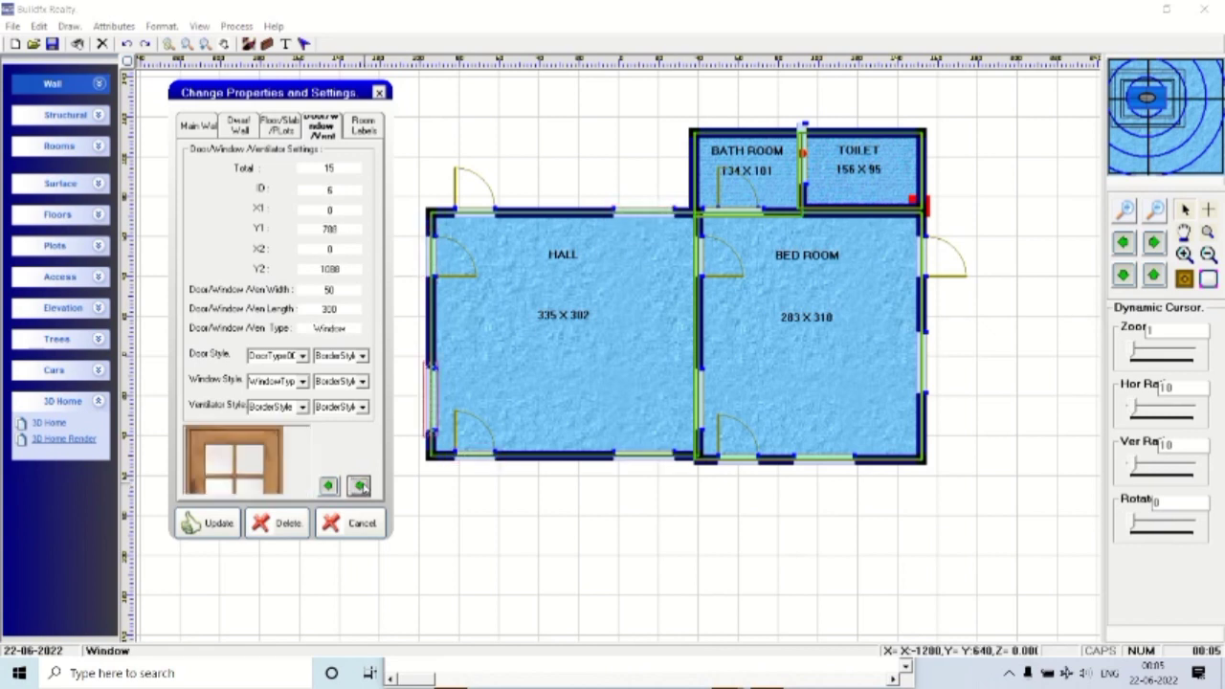
pyautogui.click(295, 524)
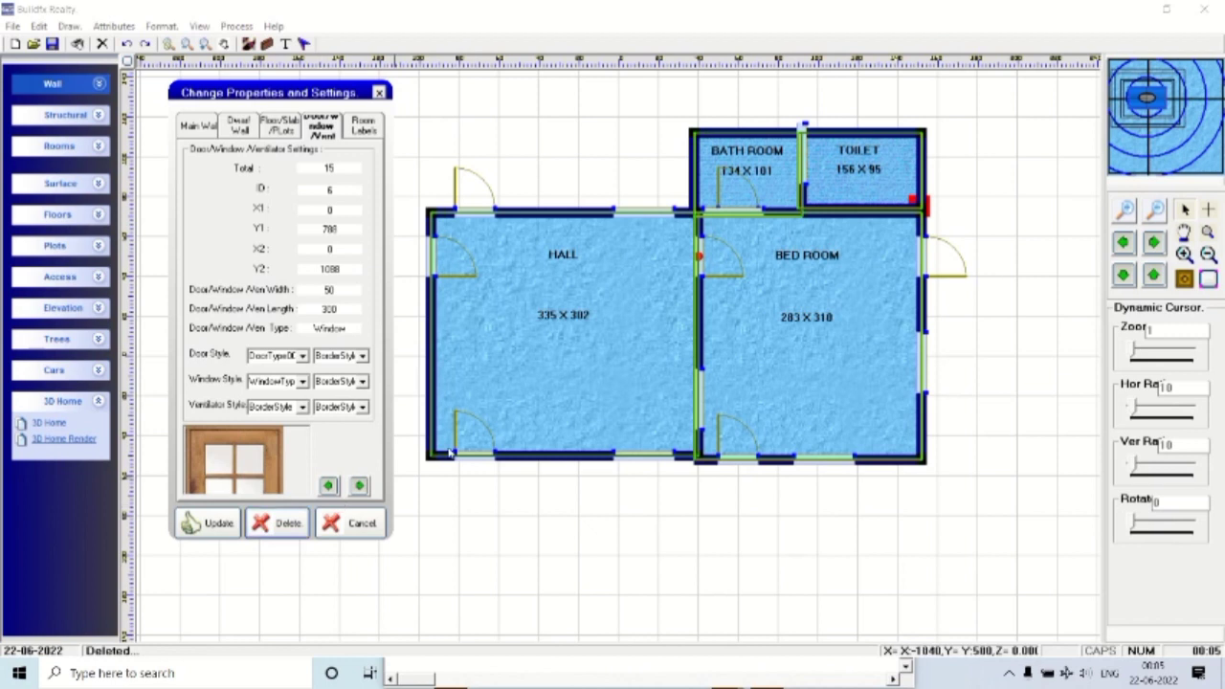
pyautogui.click(379, 93)
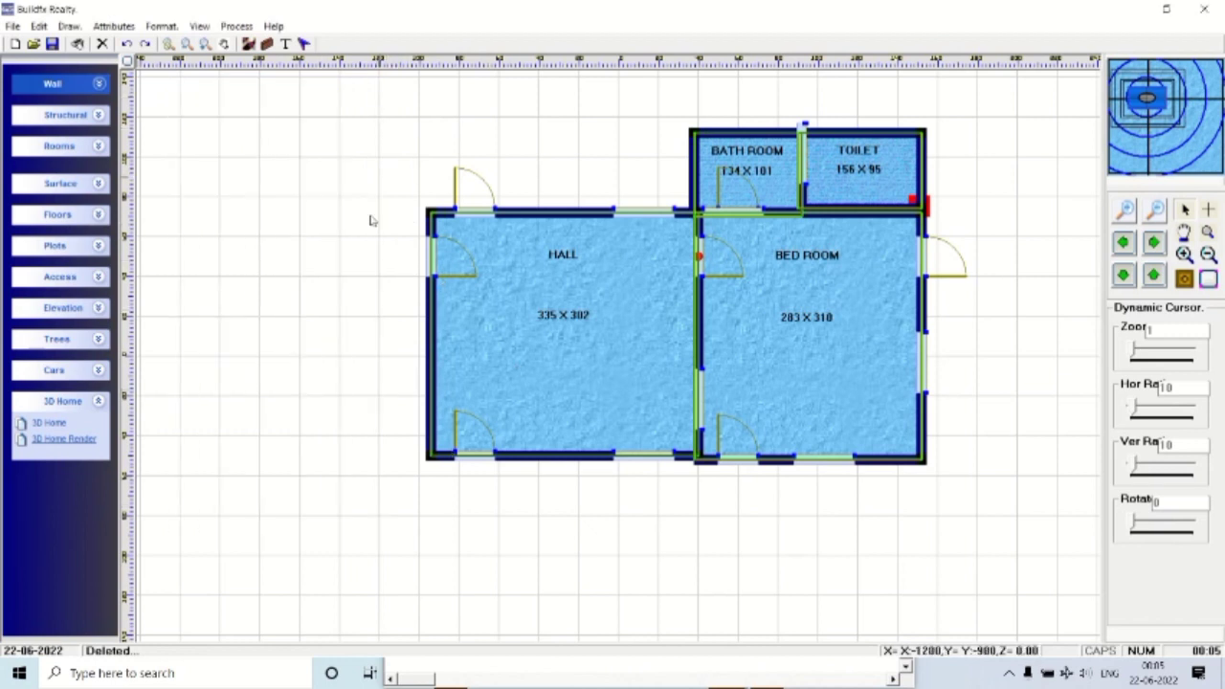
# Place a concrete flooring slab at the plan's upper left.
pyautogui.click(98, 216)
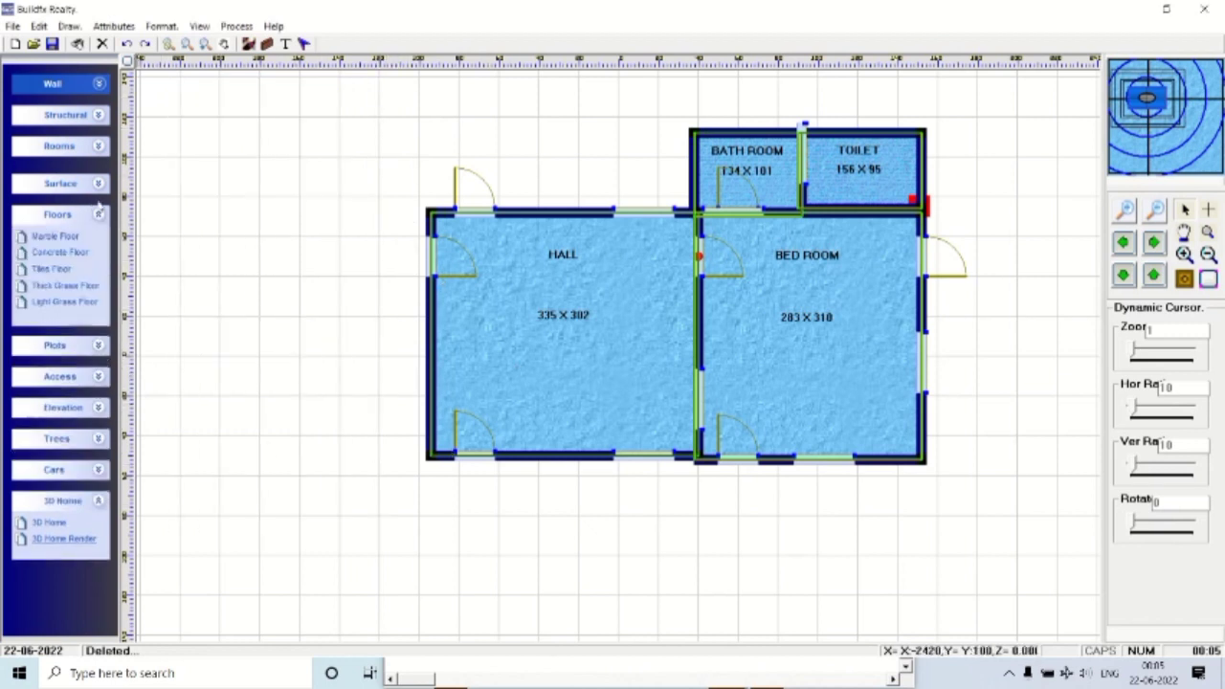
pyautogui.click(96, 185)
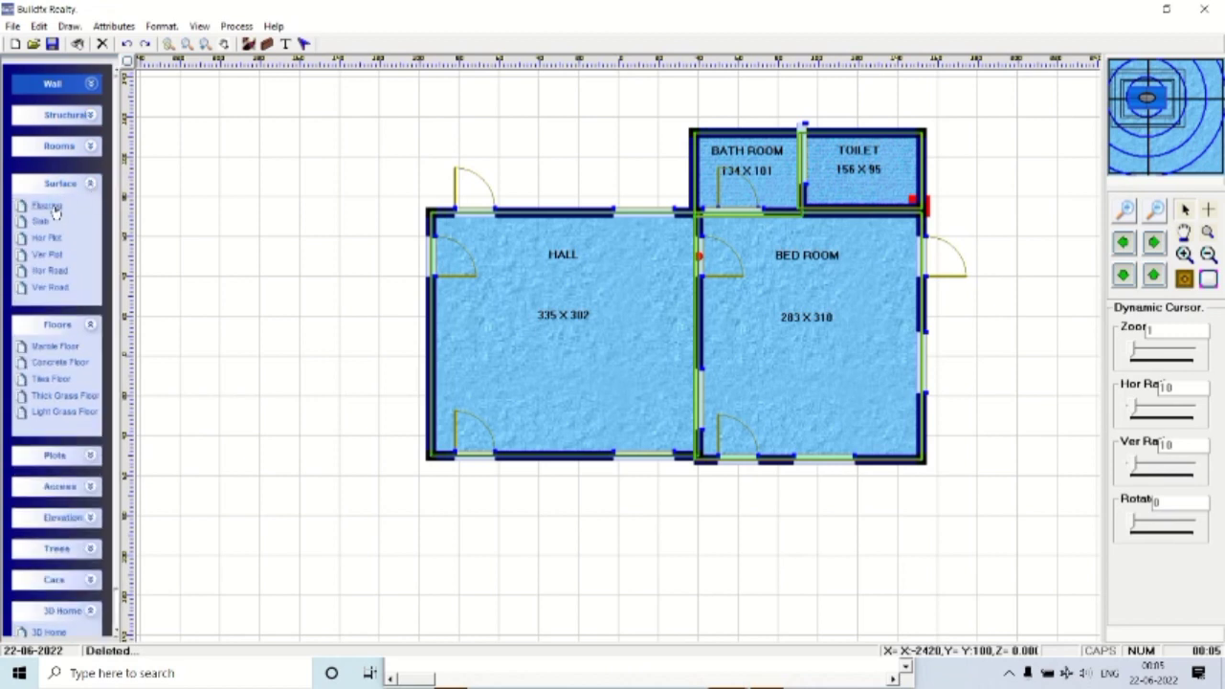
pyautogui.click(54, 213)
pyautogui.moveTo(356, 159); pyautogui.dragTo(355, 137)
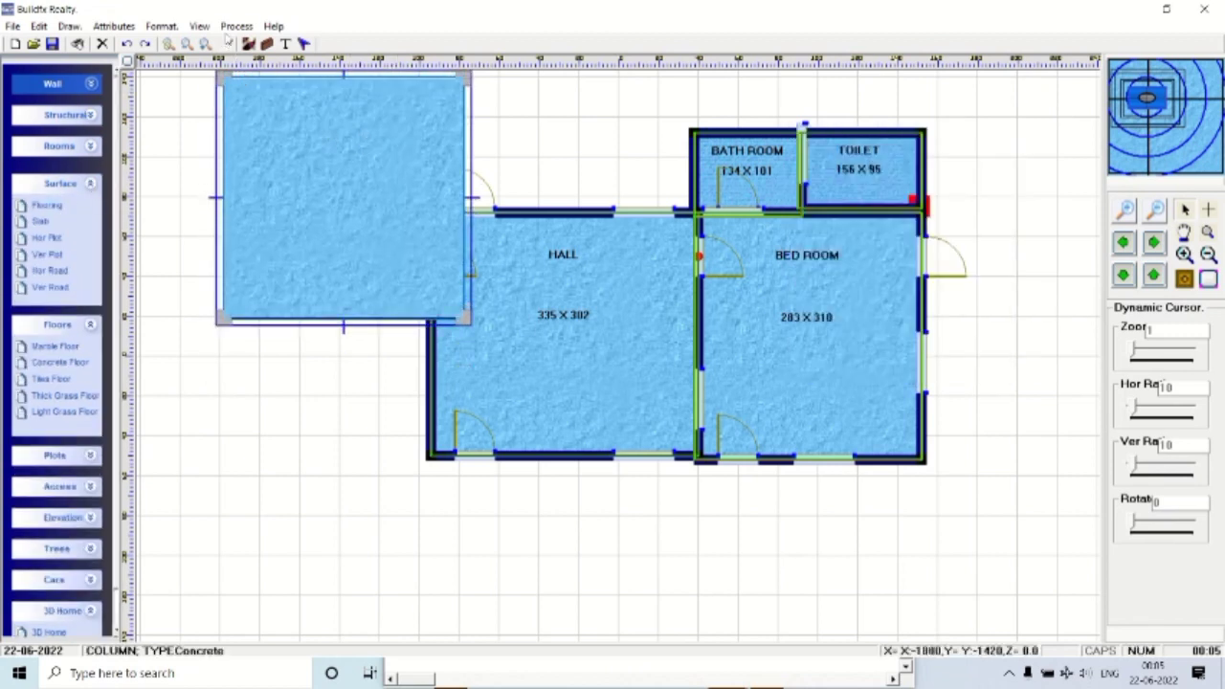
# Set the floor style to TYPE011 blue-and-white tiles in Options and Settings.
pyautogui.click(199, 26)
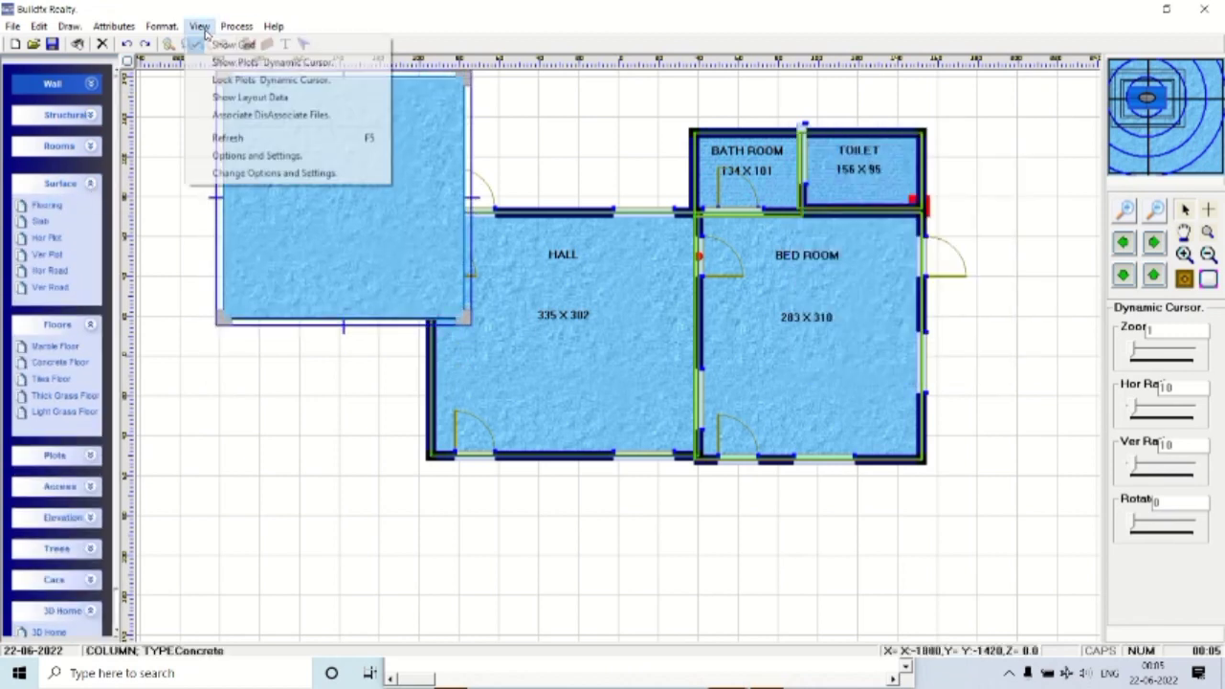
pyautogui.click(250, 158)
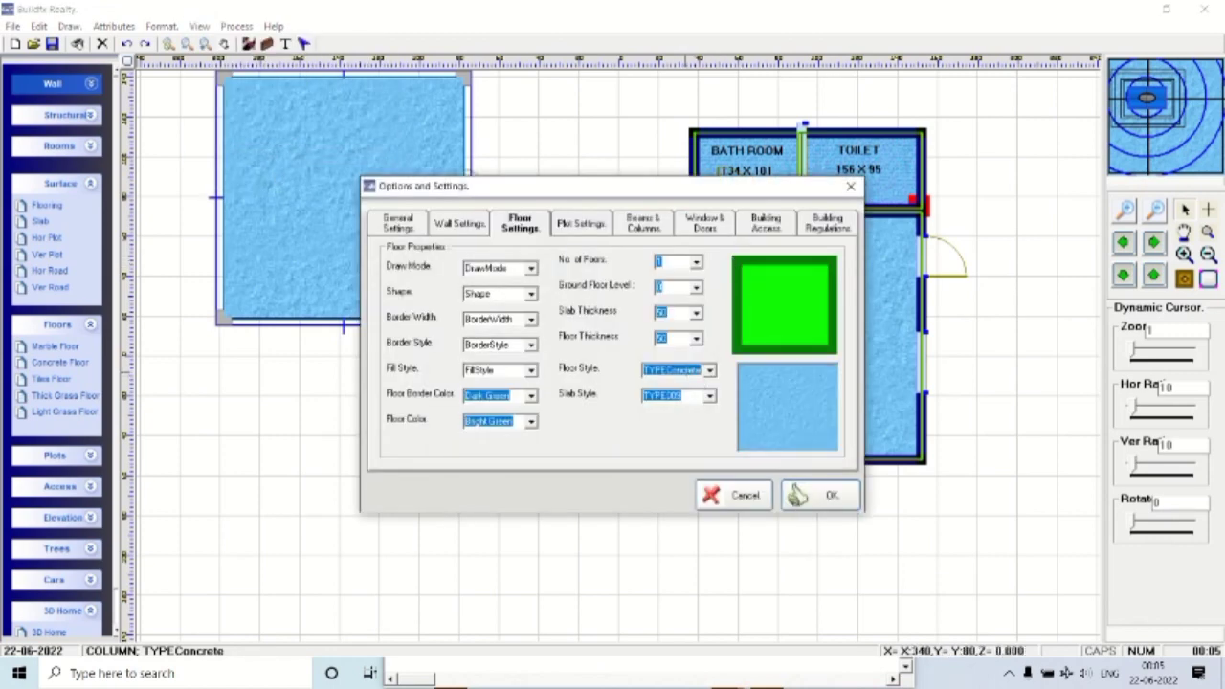
pyautogui.press('Down')
pyautogui.press('Down')
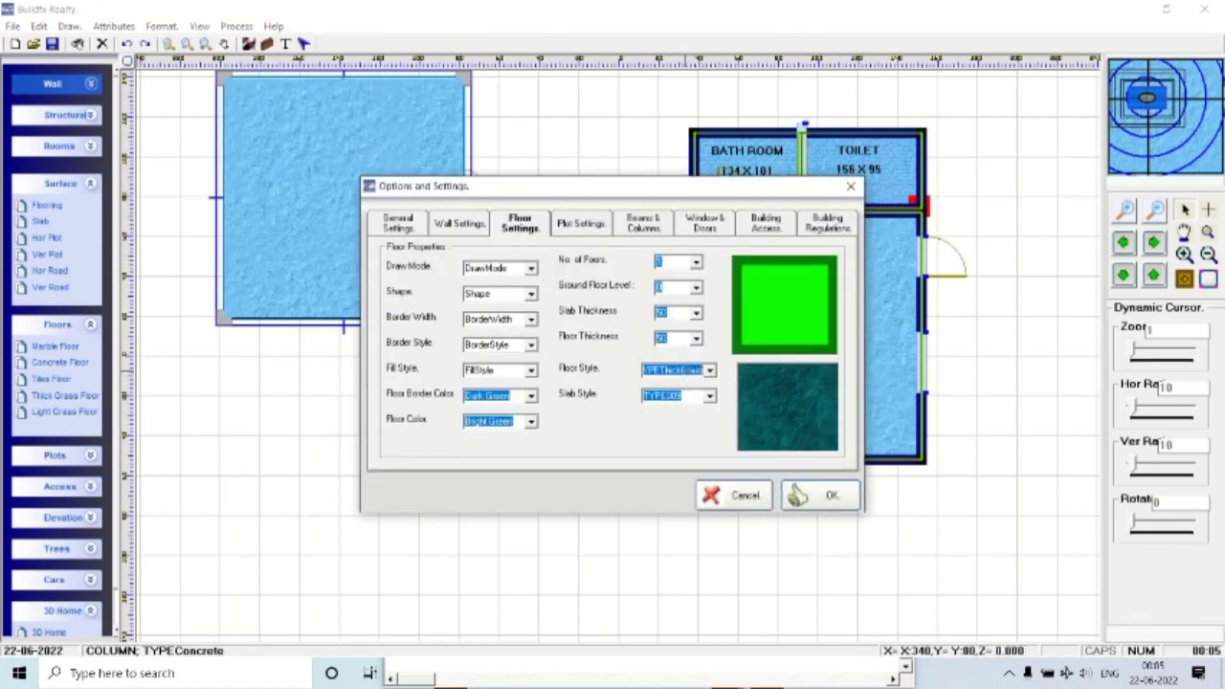
pyautogui.press('Down')
pyautogui.press('Down')
pyautogui.press('Down')
pyautogui.press('Down')
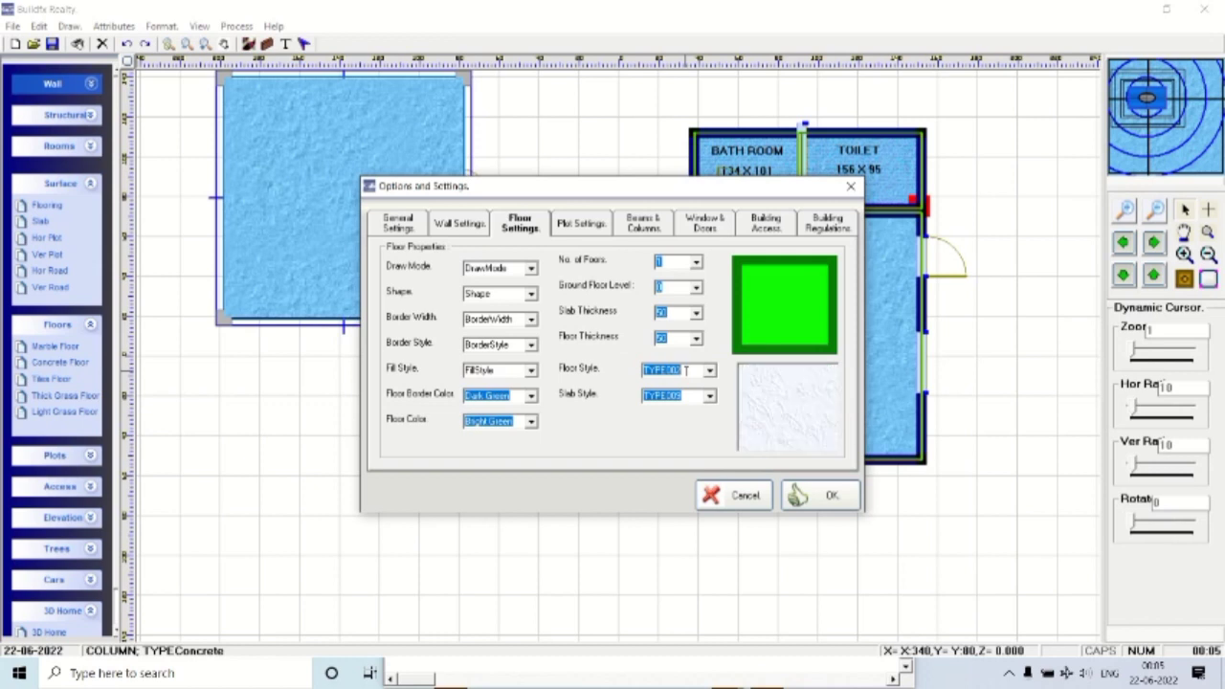
pyautogui.press('Down')
pyautogui.press('Down')
pyautogui.press('Down')
pyautogui.press('Down')
pyautogui.press('Down')
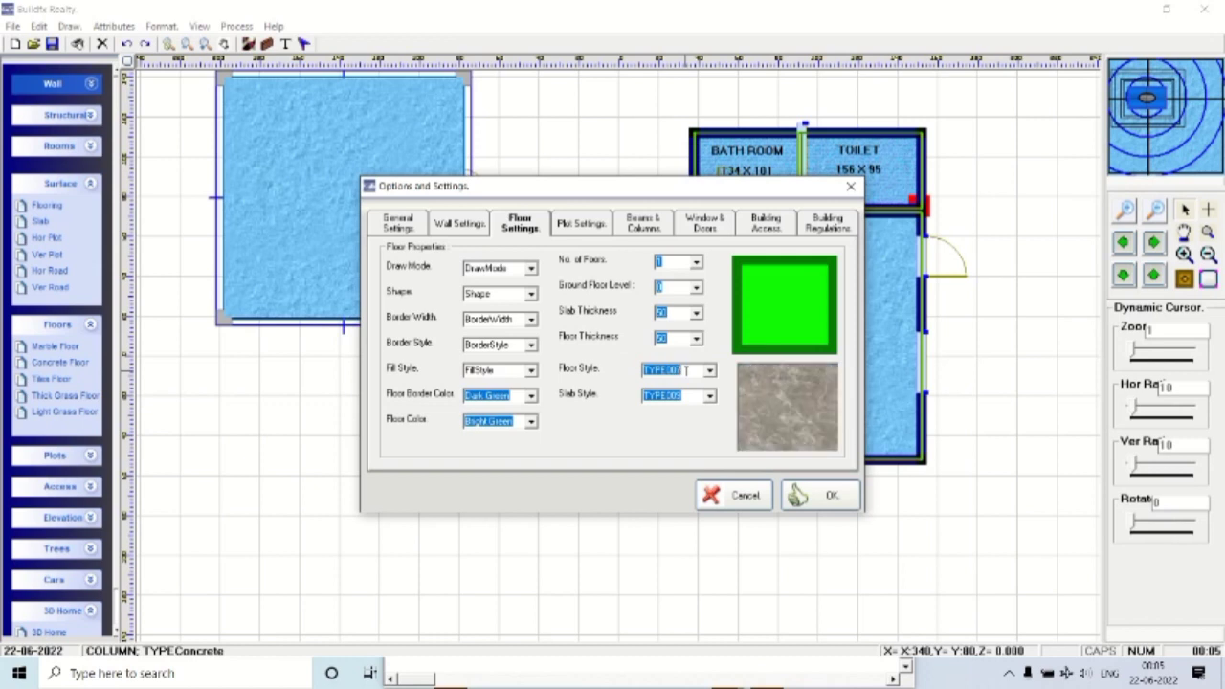
pyautogui.press('Down')
pyautogui.press('Down')
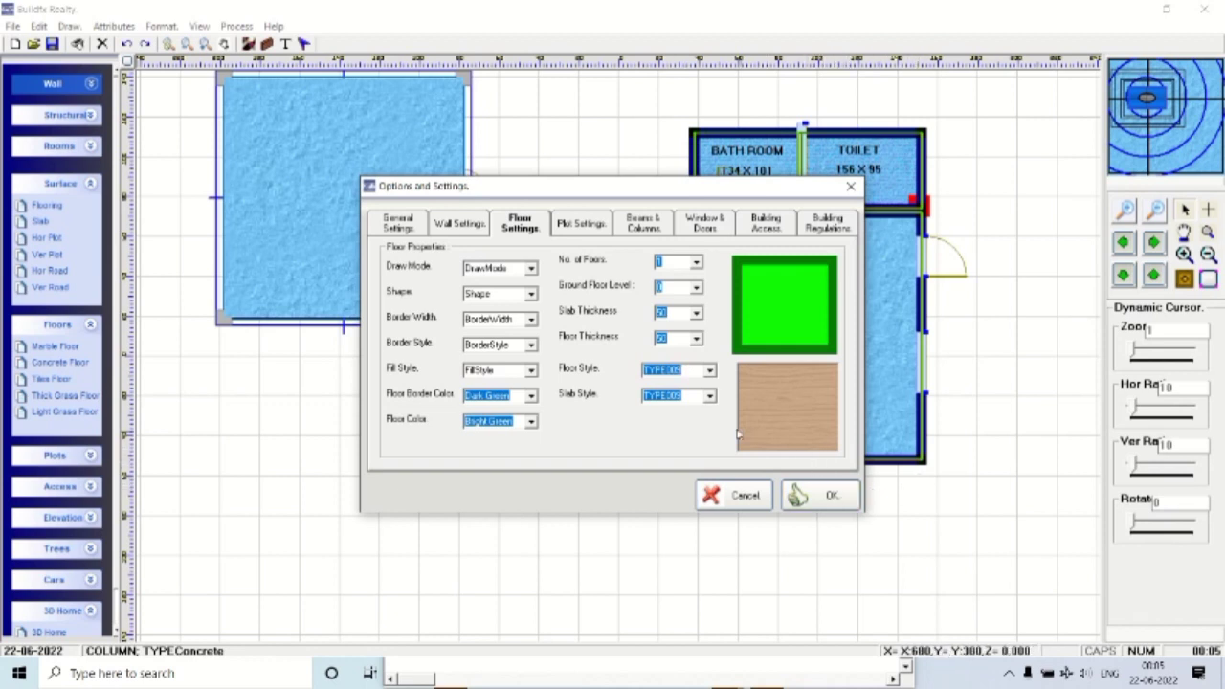
pyautogui.scroll(-1, 688, 374)
pyautogui.scroll(-1, 688, 373)
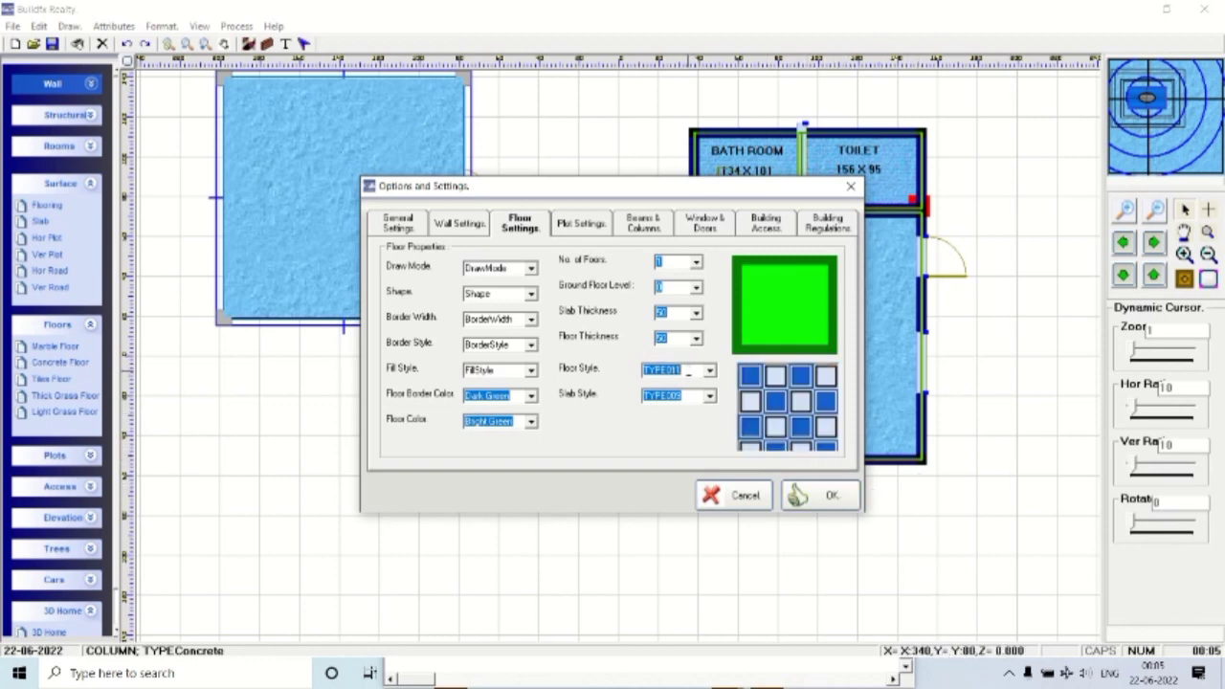
pyautogui.scroll(-1, 687, 374)
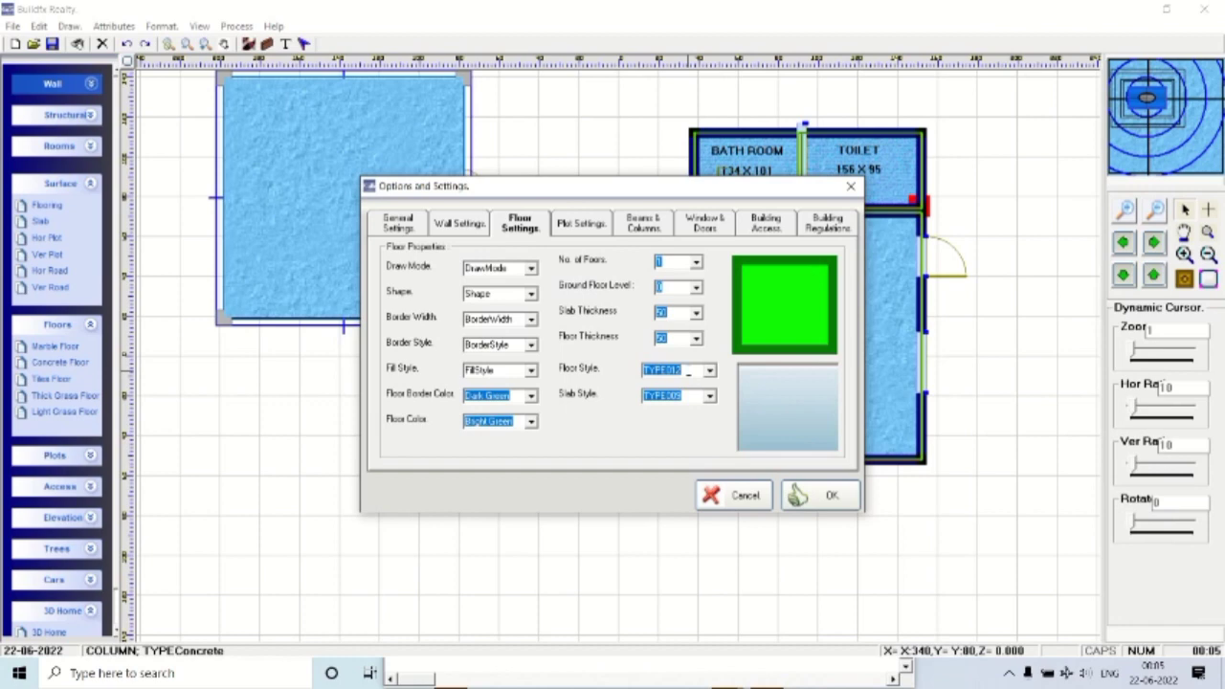
pyautogui.scroll(1, 688, 373)
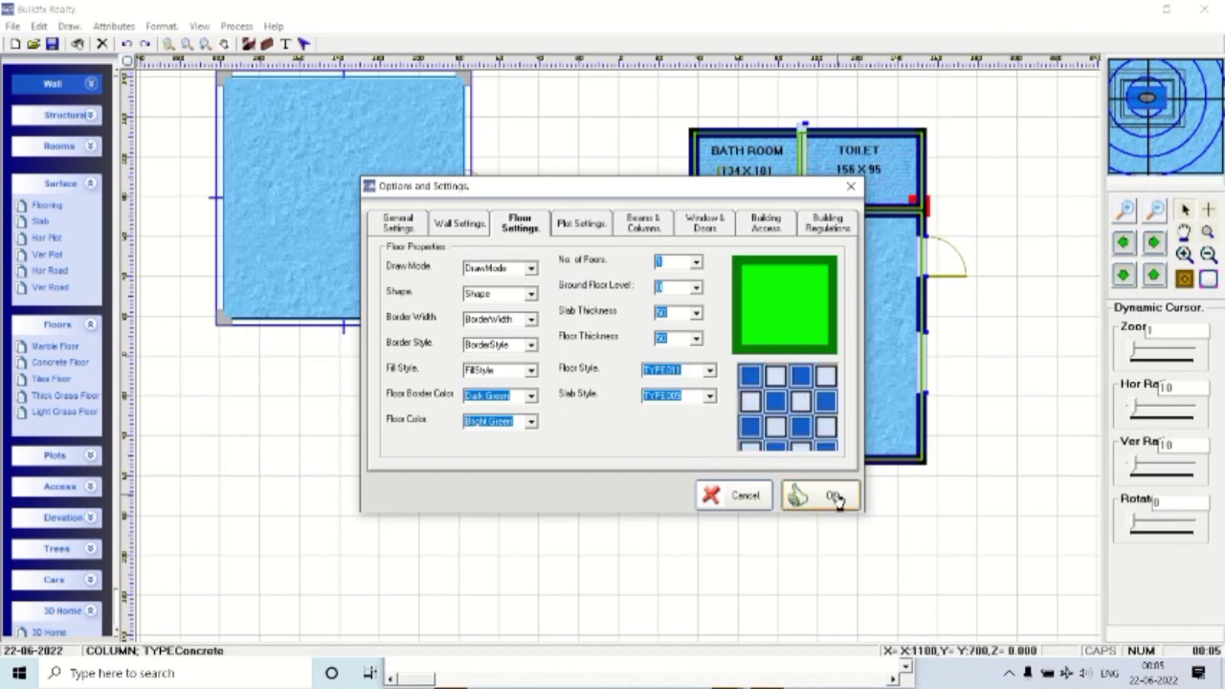
pyautogui.click(802, 495)
# Stretch the blue tiled floor over all four rooms and apply the room template.
pyautogui.moveTo(464, 325); pyautogui.dragTo(532, 275)
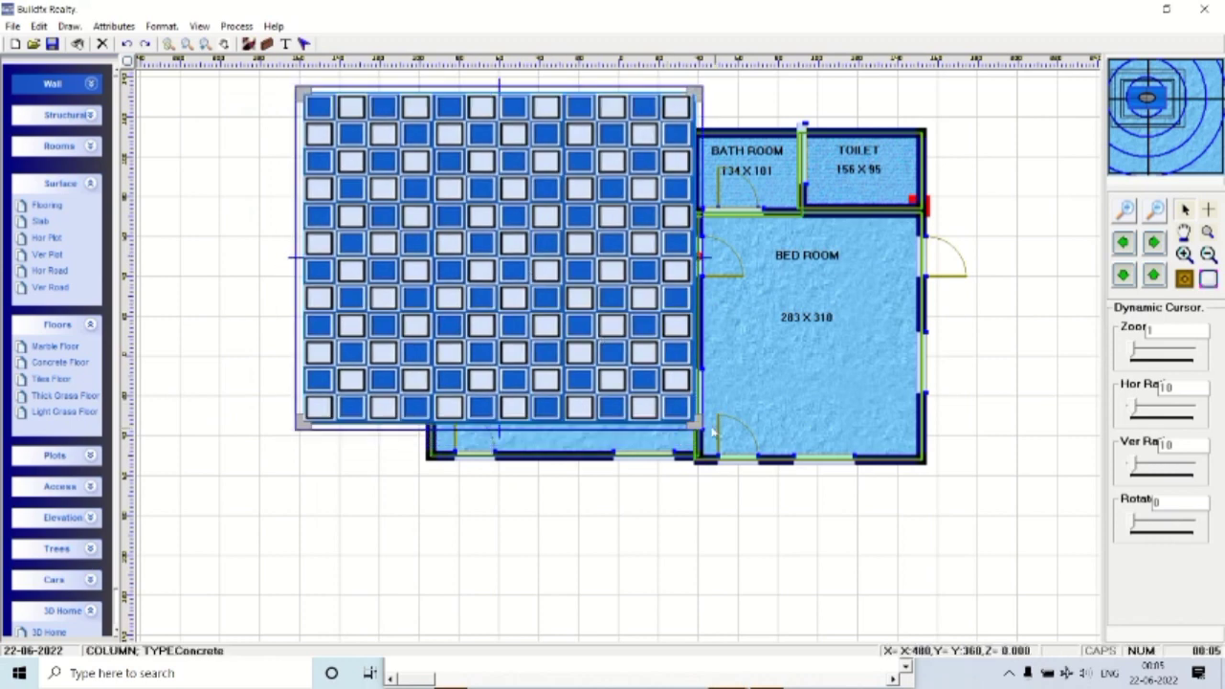
pyautogui.moveTo(698, 428); pyautogui.dragTo(994, 552)
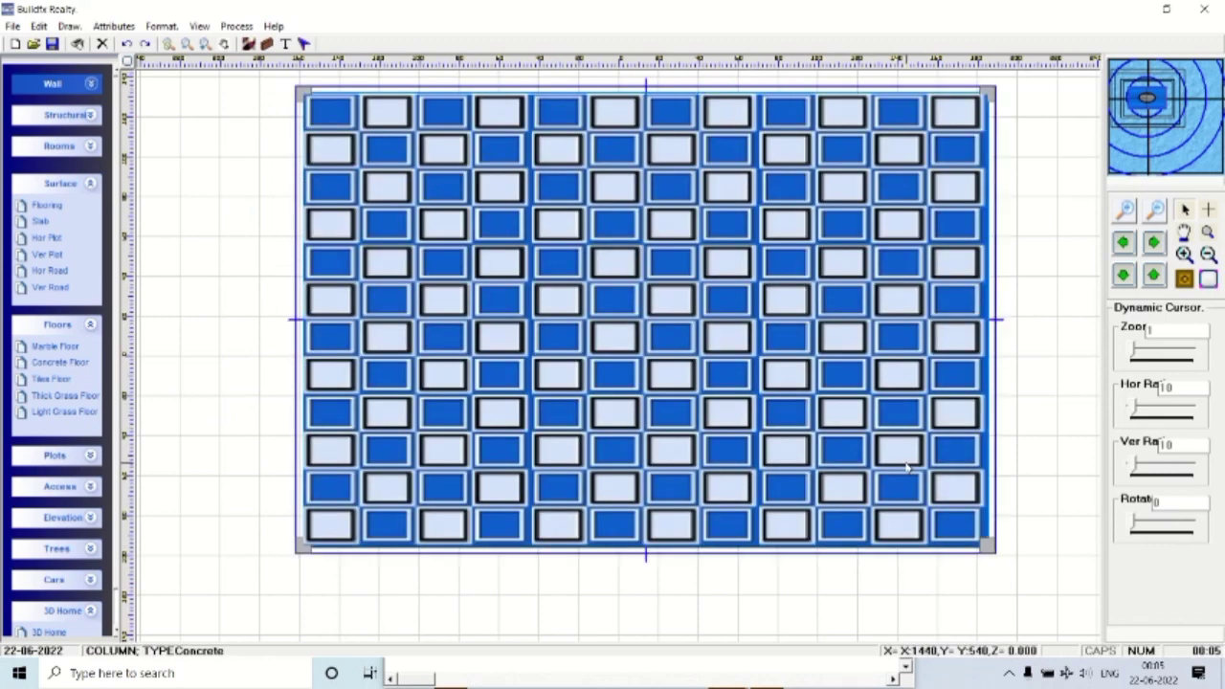
pyautogui.doubleClick(941, 476)
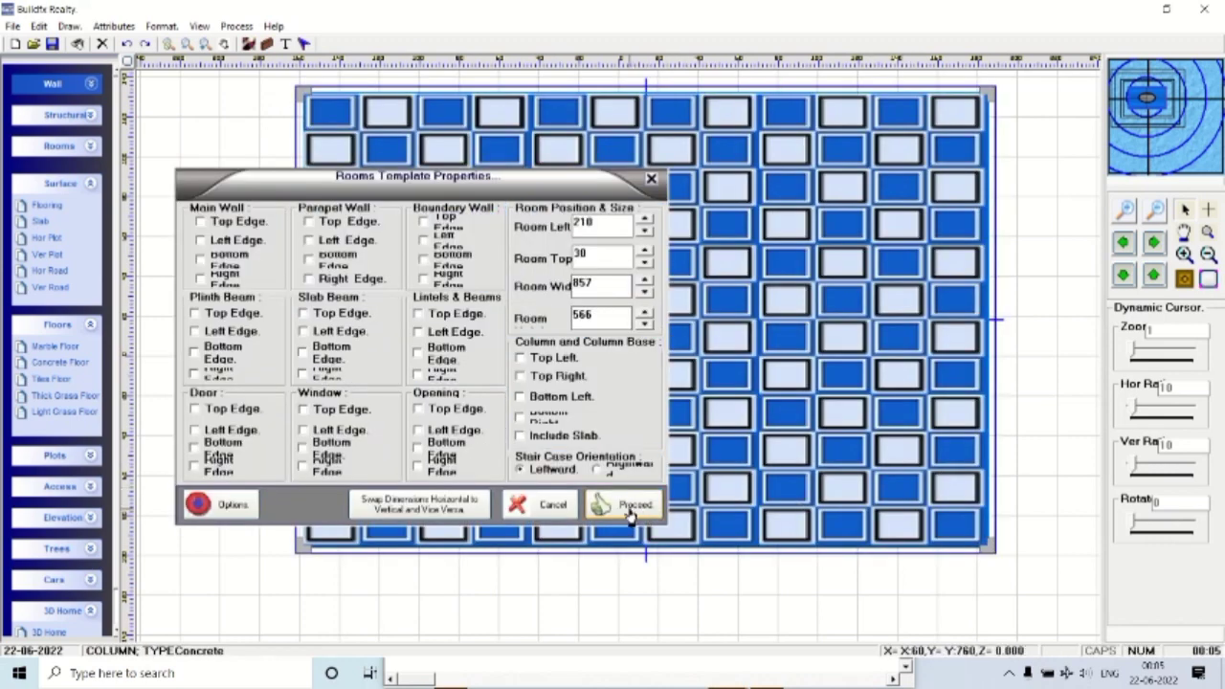
pyautogui.click(629, 512)
pyautogui.click(629, 513)
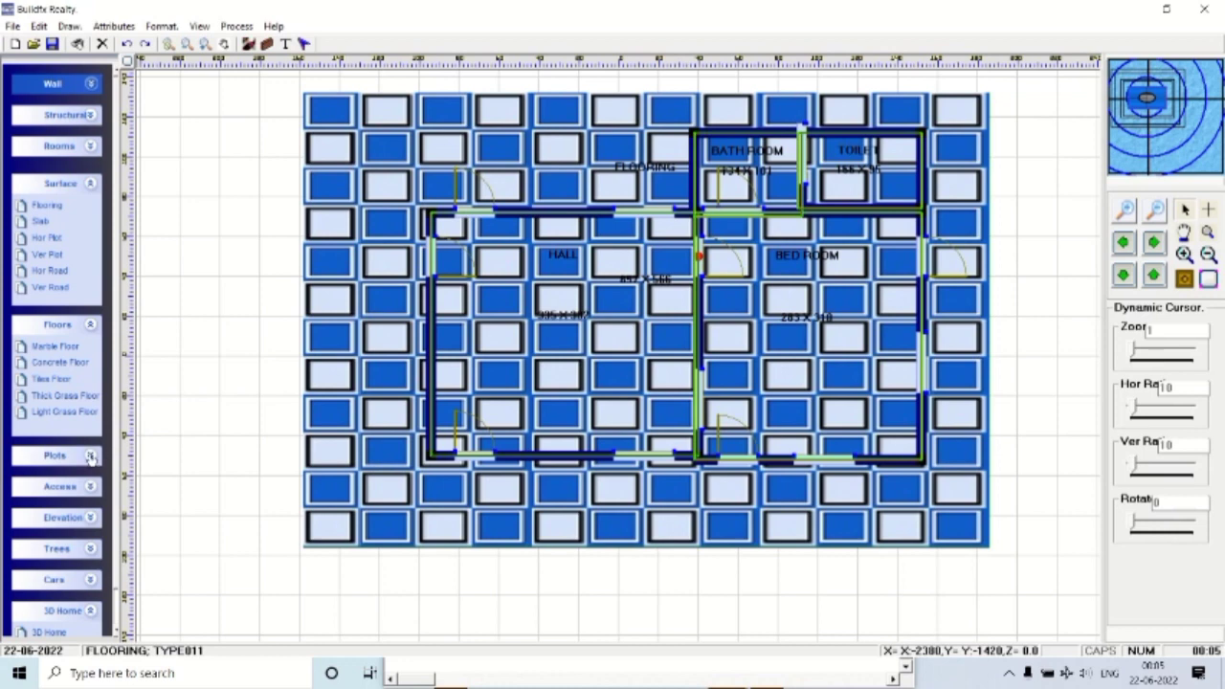
# Collapse the surface tools and launch the 3D Home view of the house.
pyautogui.click(88, 187)
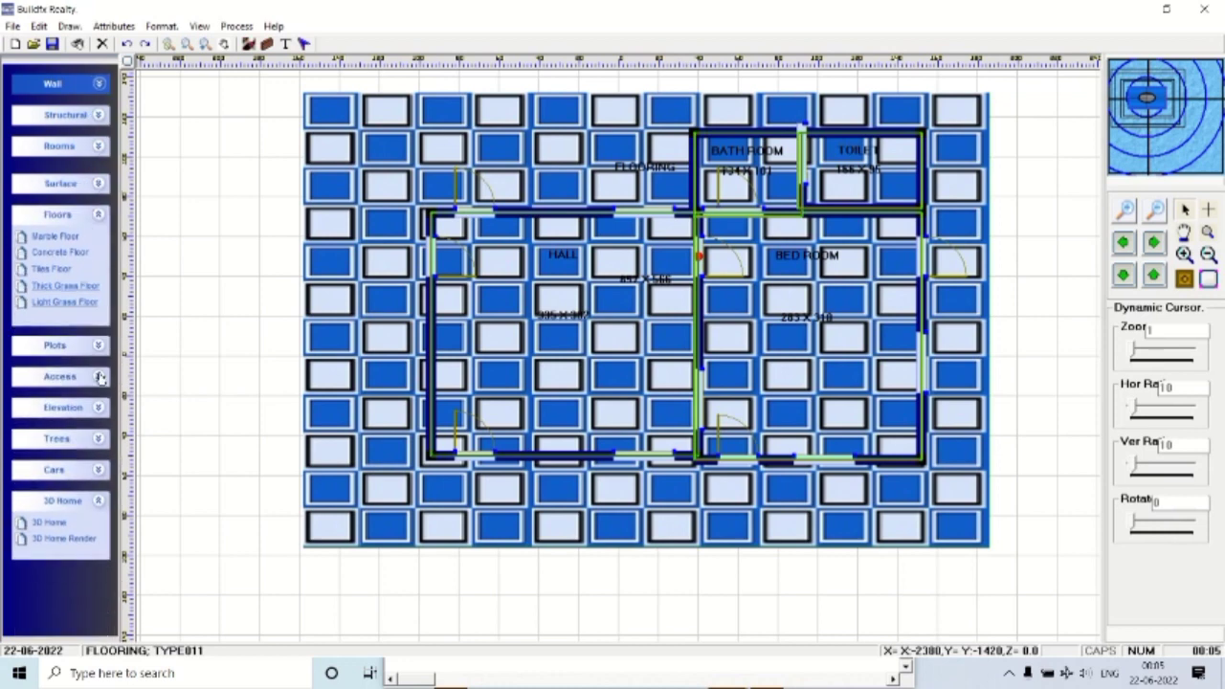
pyautogui.click(100, 503)
pyautogui.click(97, 503)
pyautogui.click(52, 525)
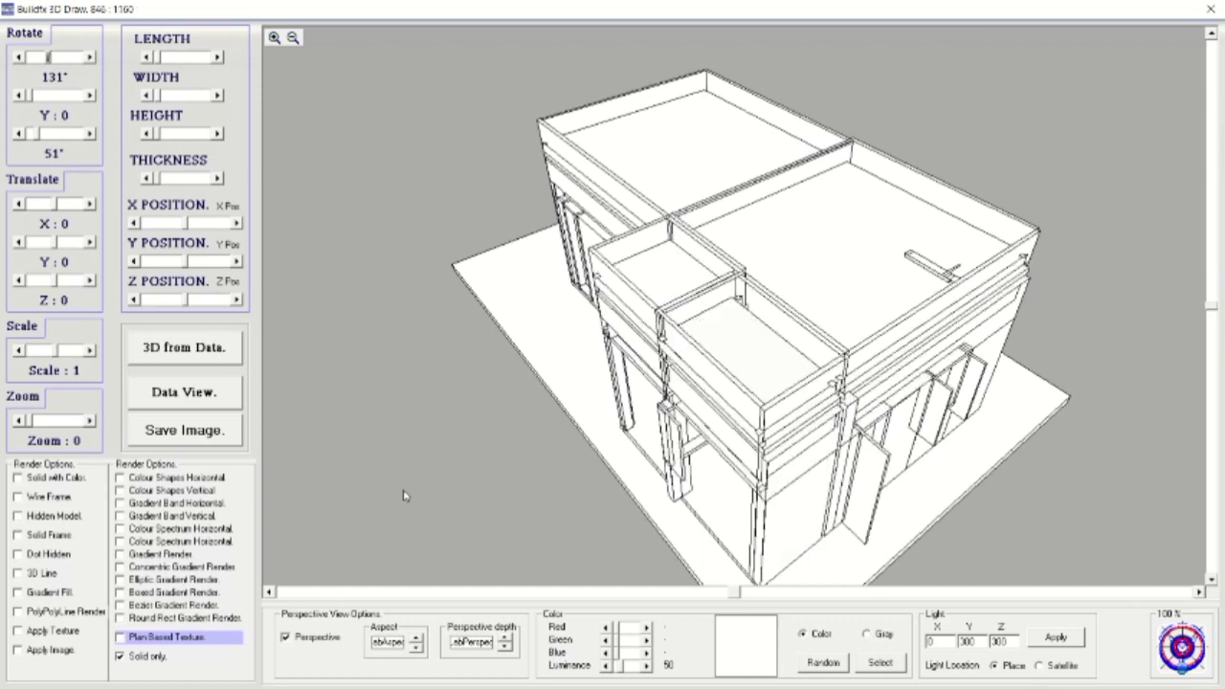
# Render the 3D house with plan-based textures: orange walls, tan slabs and blue plot.
pyautogui.click(137, 640)
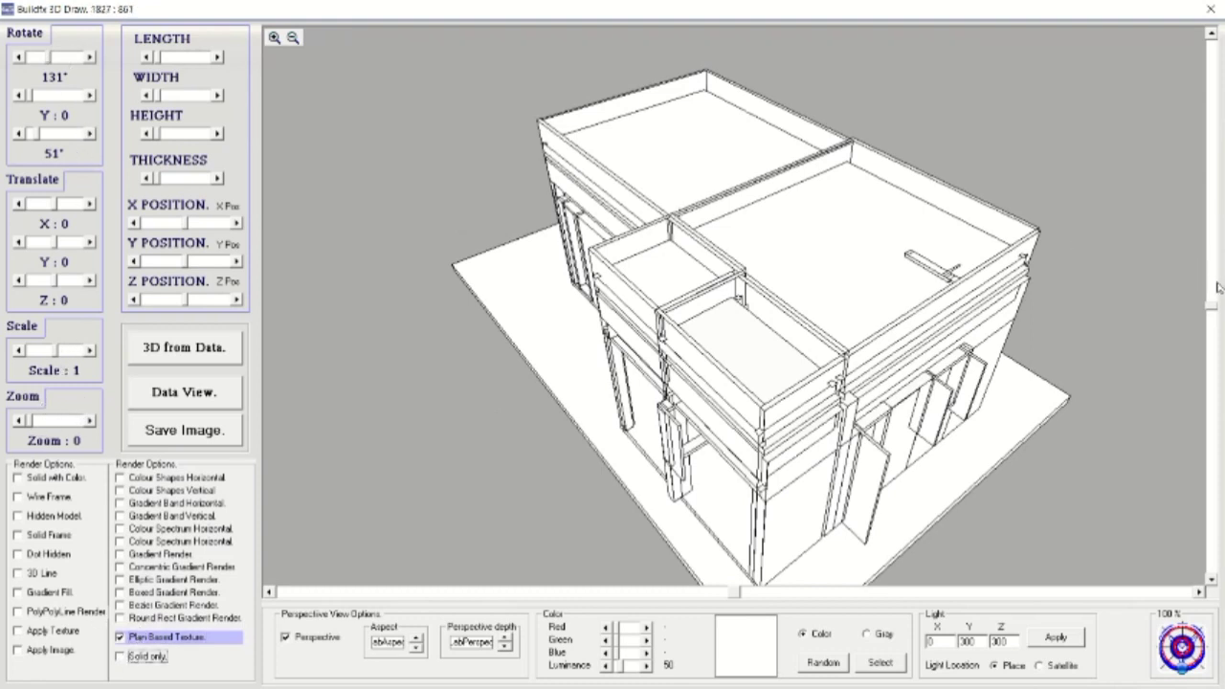
pyautogui.moveTo(1212, 309); pyautogui.dragTo(1187, 340)
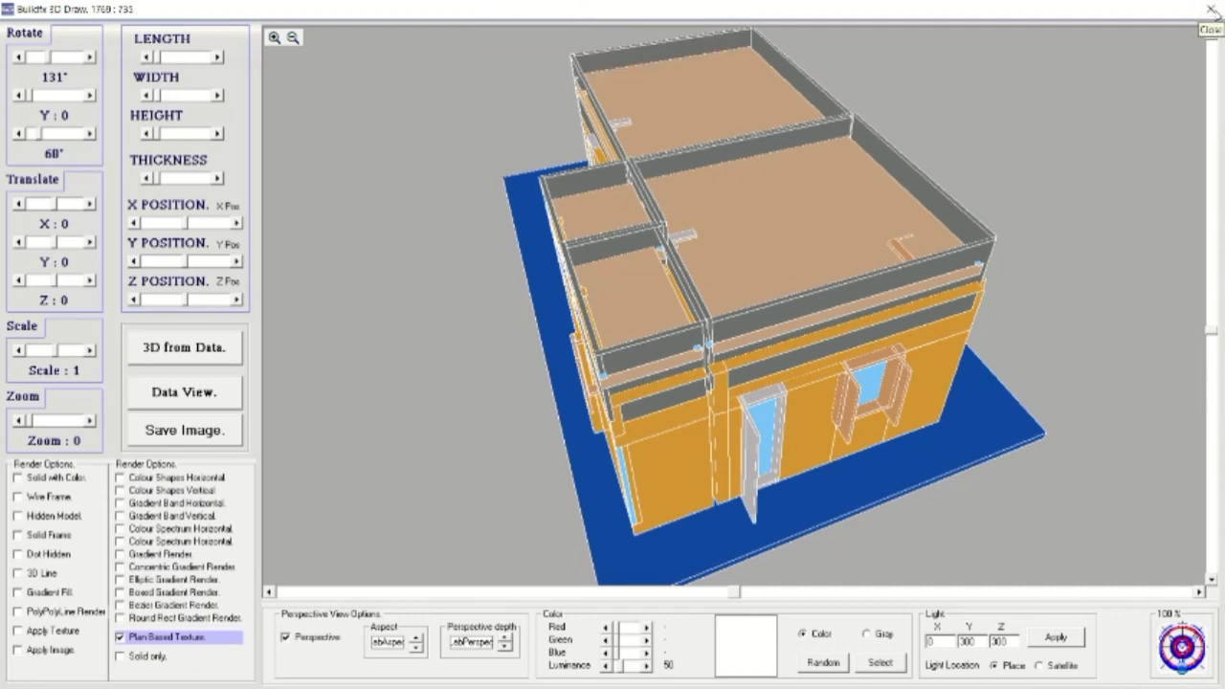
# View the wood-grain 3D Home Render zoomed out, then close it and return to the plan.
pyautogui.click(1212, 10)
pyautogui.click(96, 542)
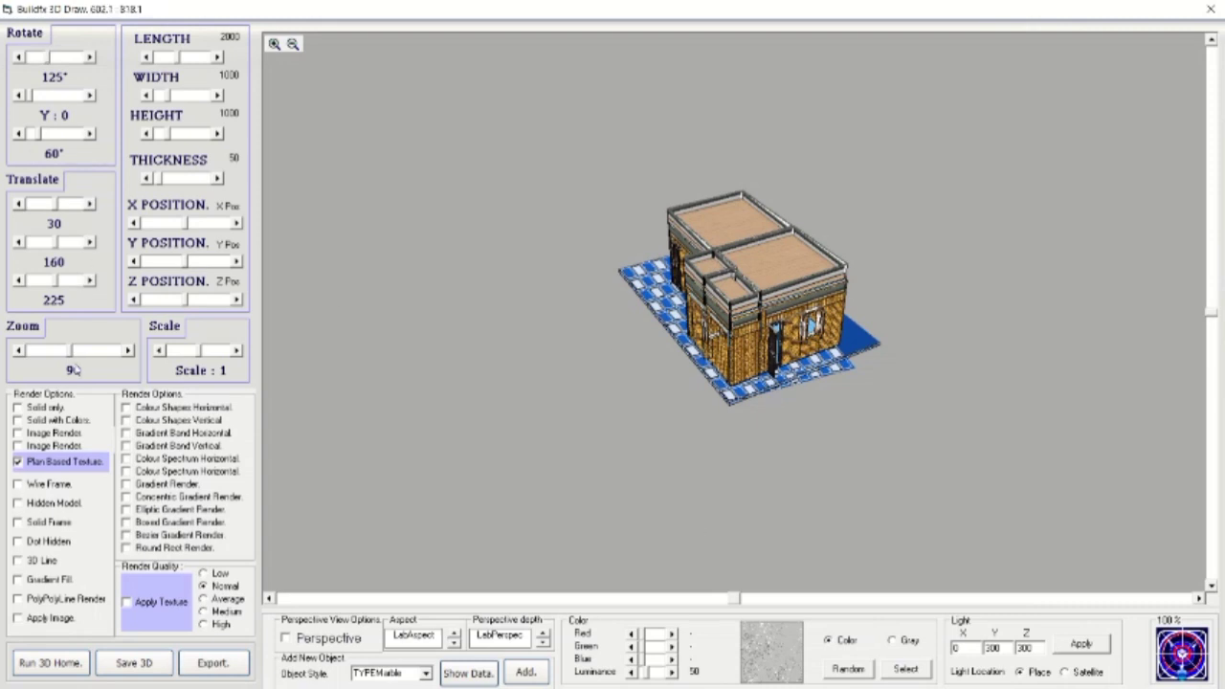
pyautogui.moveTo(68, 351); pyautogui.dragTo(55, 352)
pyautogui.scroll(2, 321, 407)
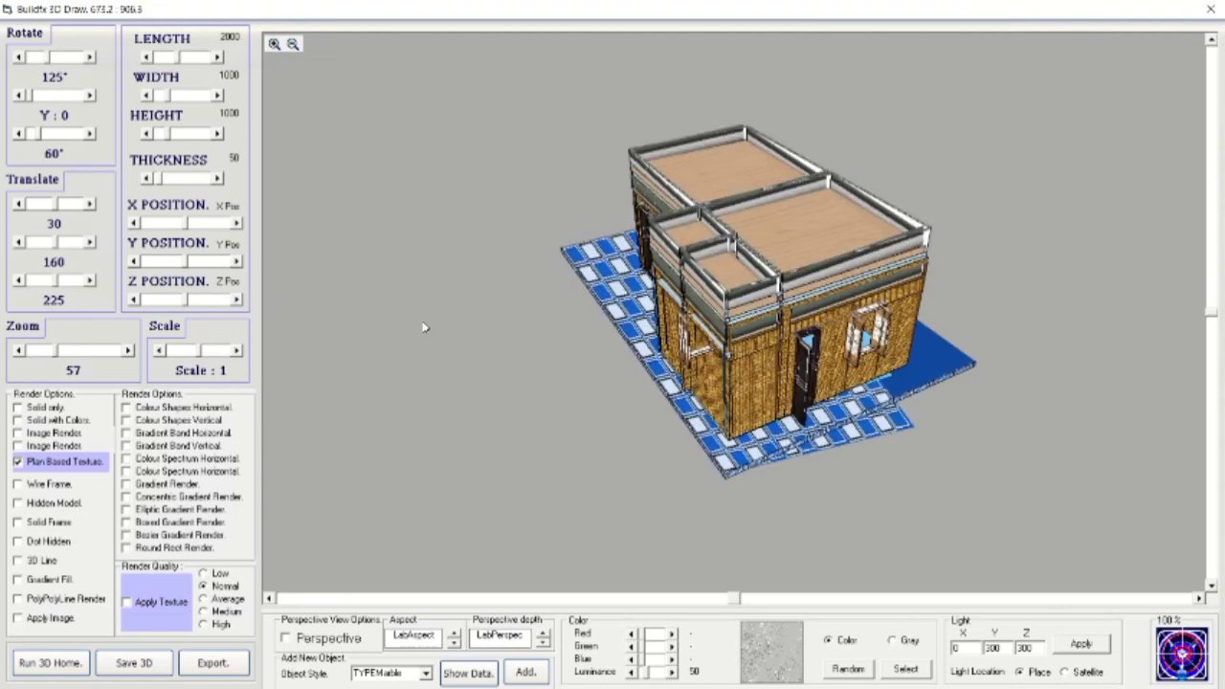
pyautogui.click(1210, 9)
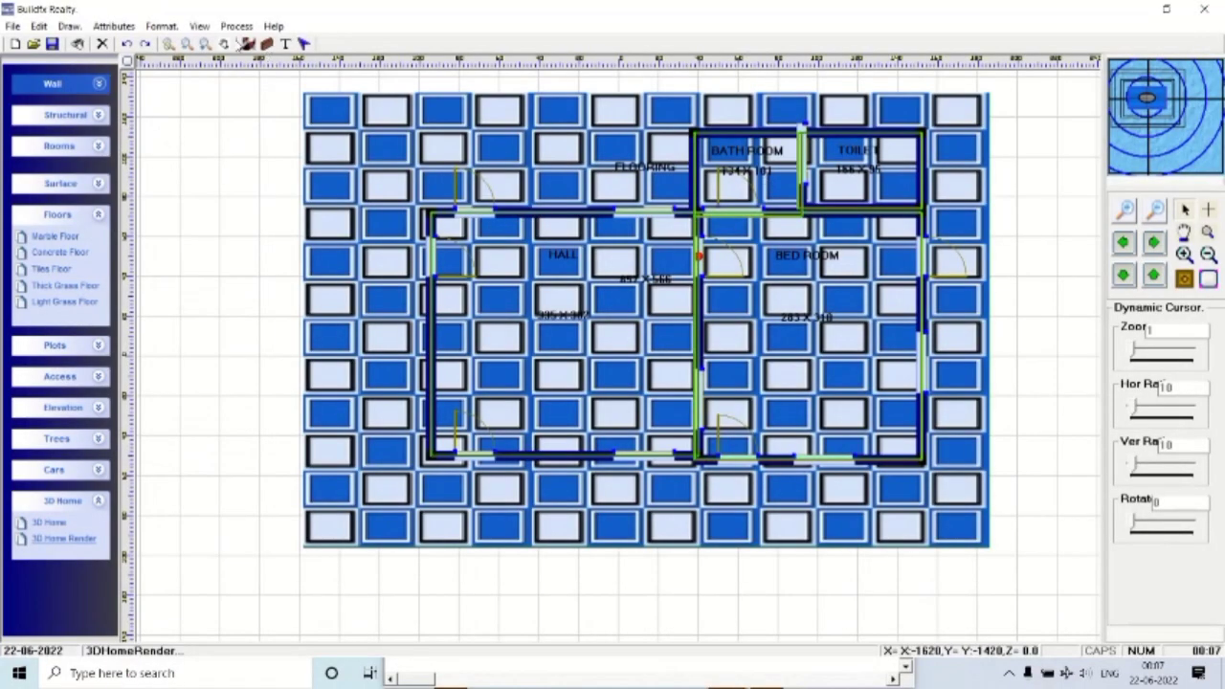
pyautogui.click(199, 26)
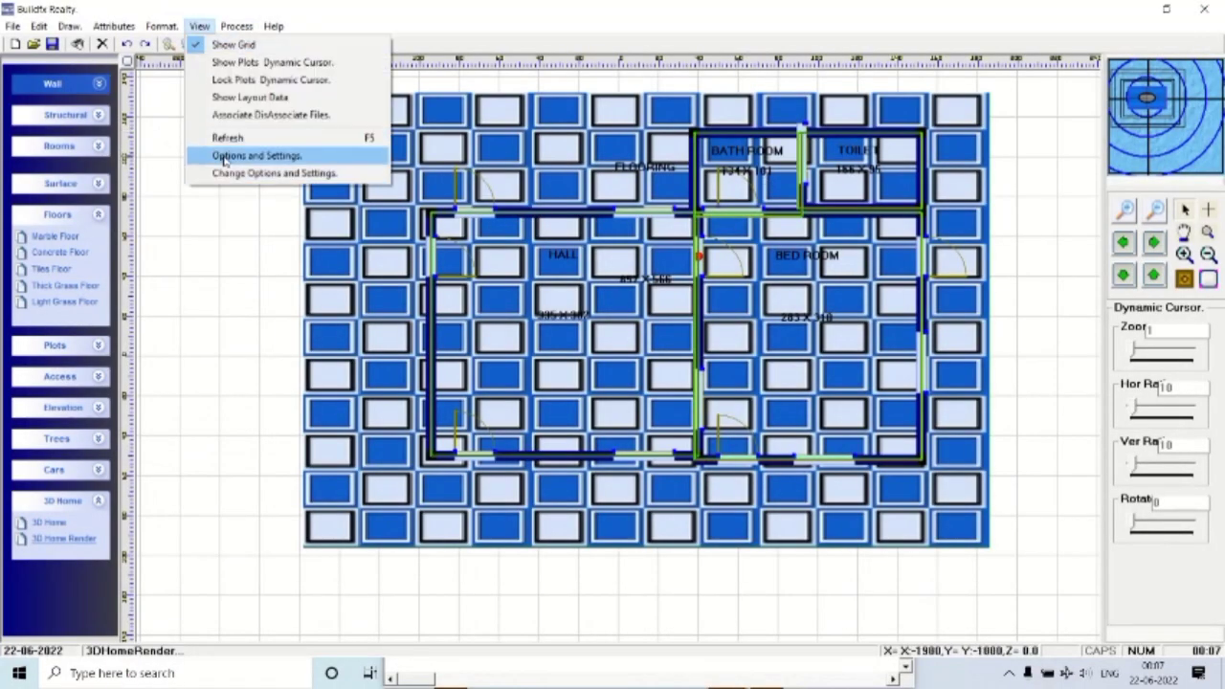
# Raise the house's number of floors in Options and Settings.
pyautogui.click(224, 157)
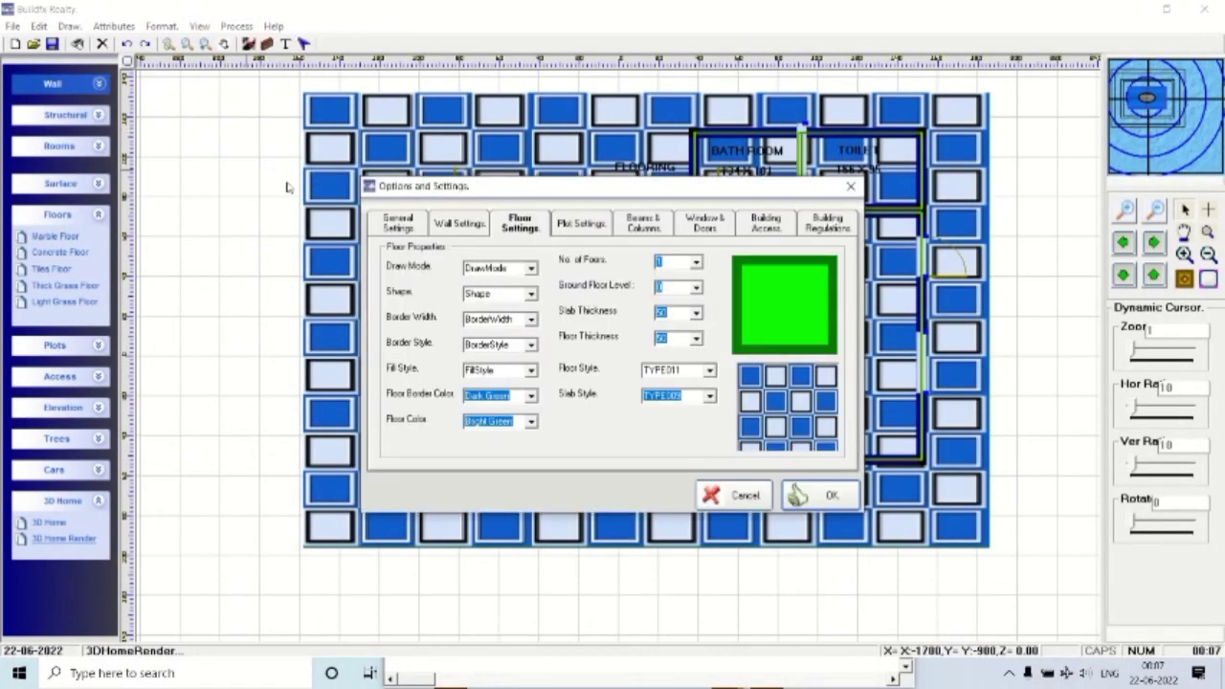
pyautogui.click(696, 264)
pyautogui.click(670, 297)
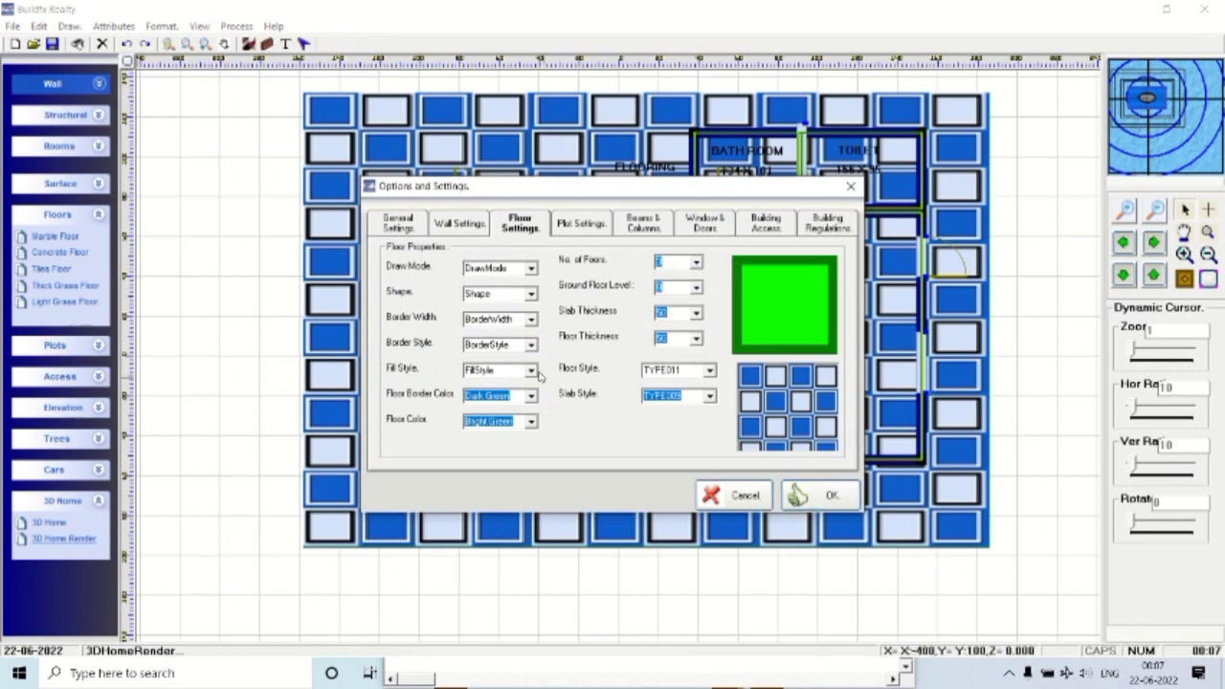
# Set the main wall style to Type026 and the parapet wall style to red-brick Type063.
pyautogui.click(460, 223)
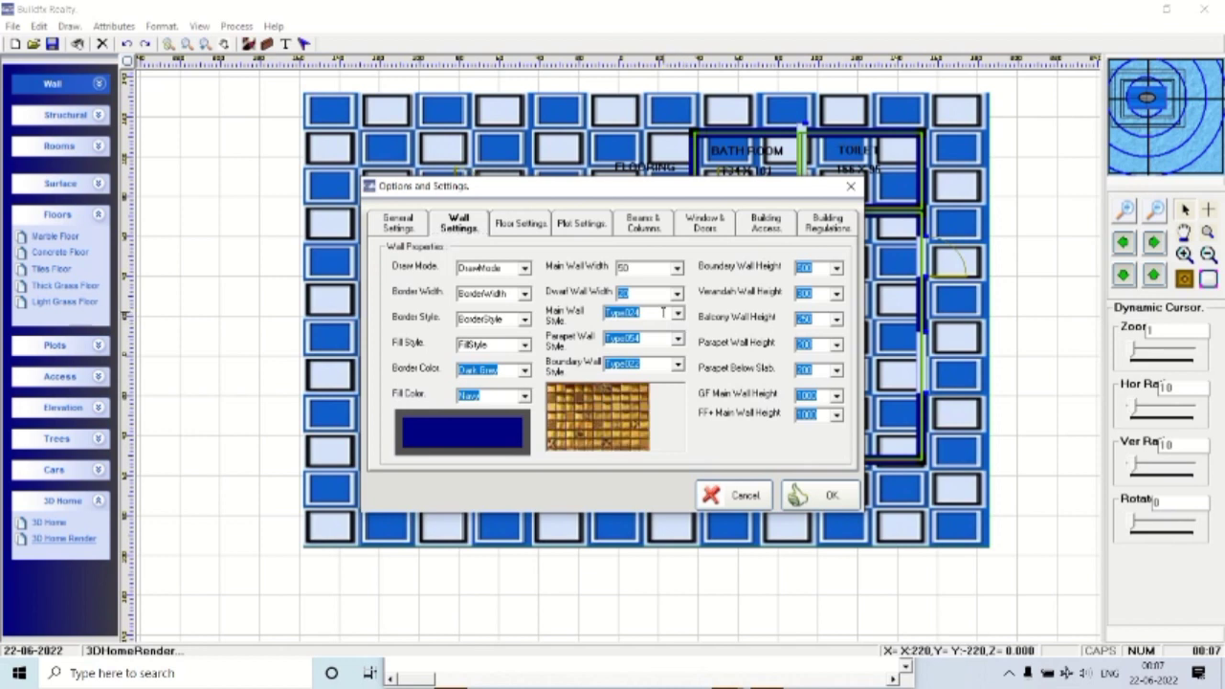
pyautogui.scroll(-1, 663, 312)
pyautogui.scroll(-1, 662, 312)
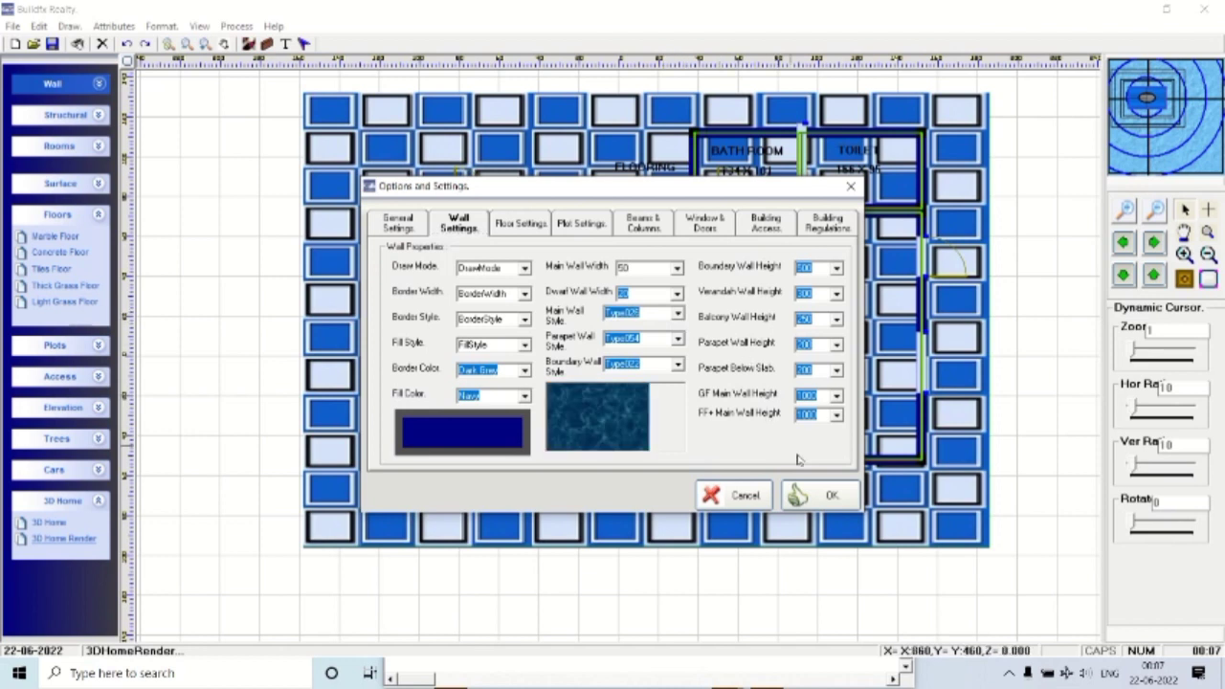
pyautogui.click(645, 340)
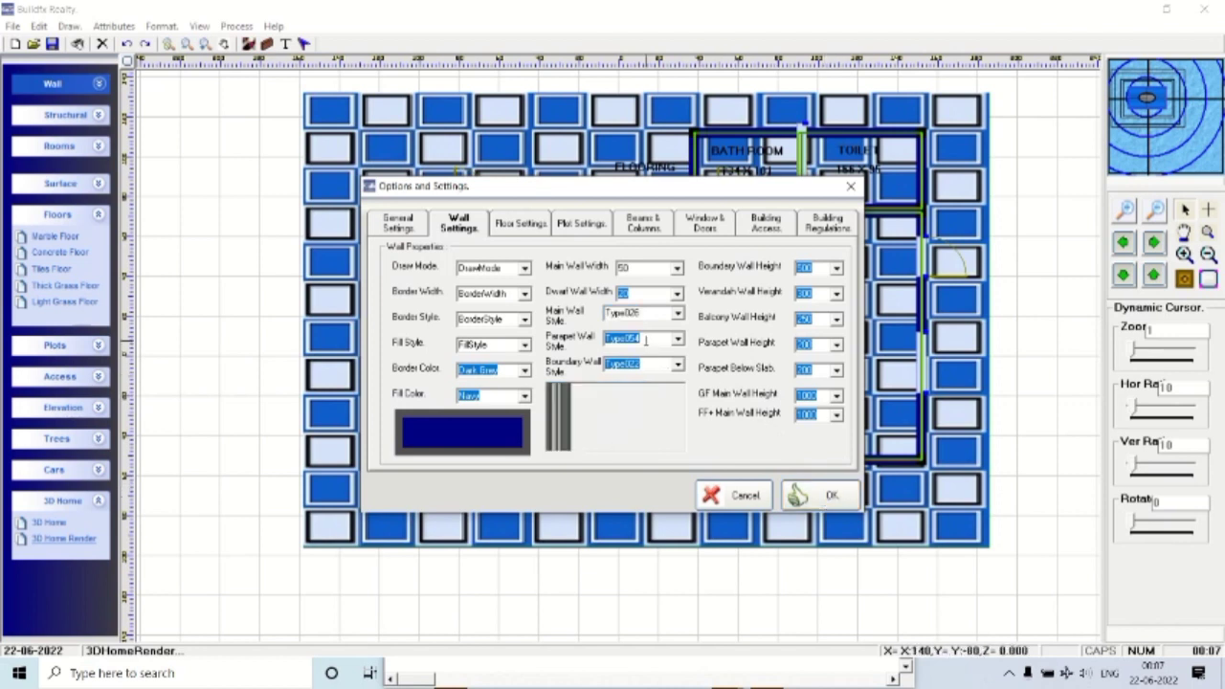
pyautogui.scroll(-2, 645, 340)
pyautogui.scroll(-1, 646, 340)
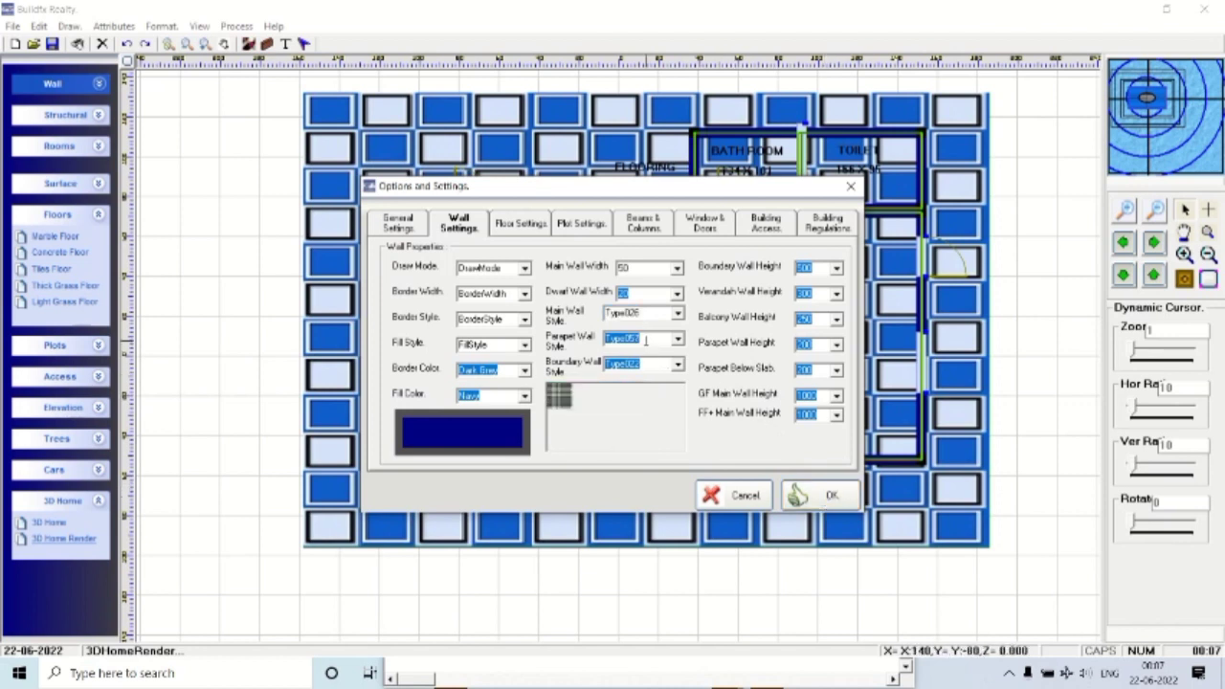
pyautogui.scroll(-1, 645, 340)
pyautogui.scroll(-2, 646, 340)
pyautogui.scroll(-2, 645, 340)
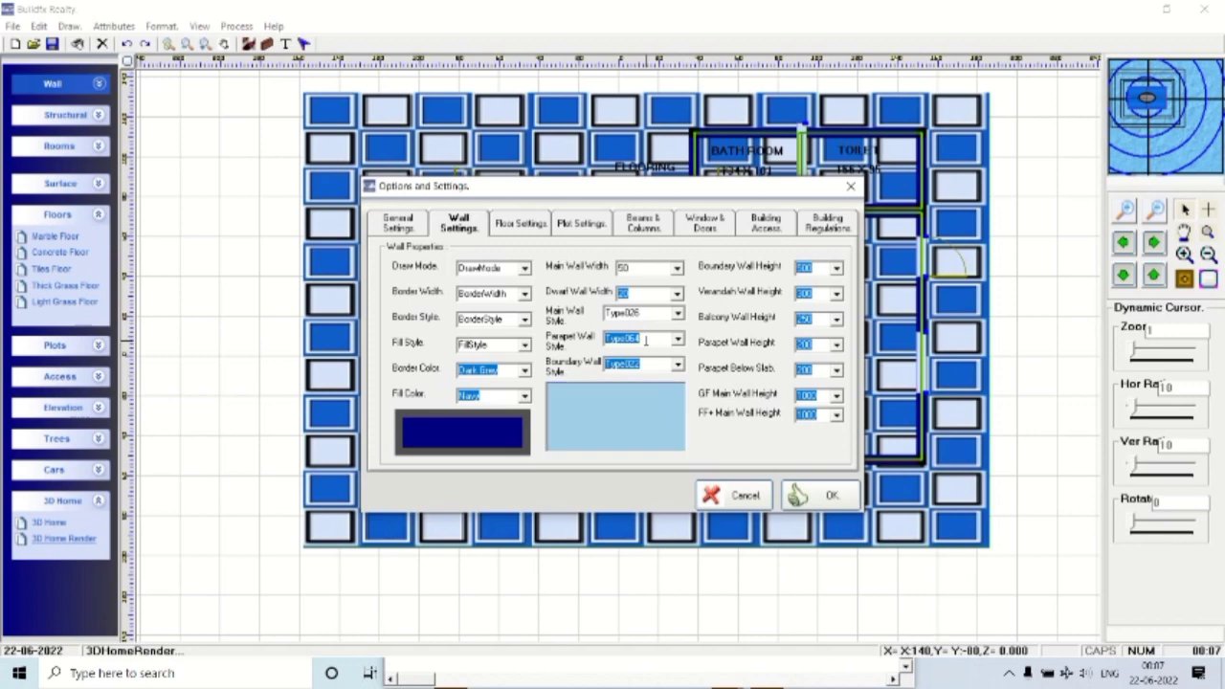
pyautogui.scroll(1, 645, 340)
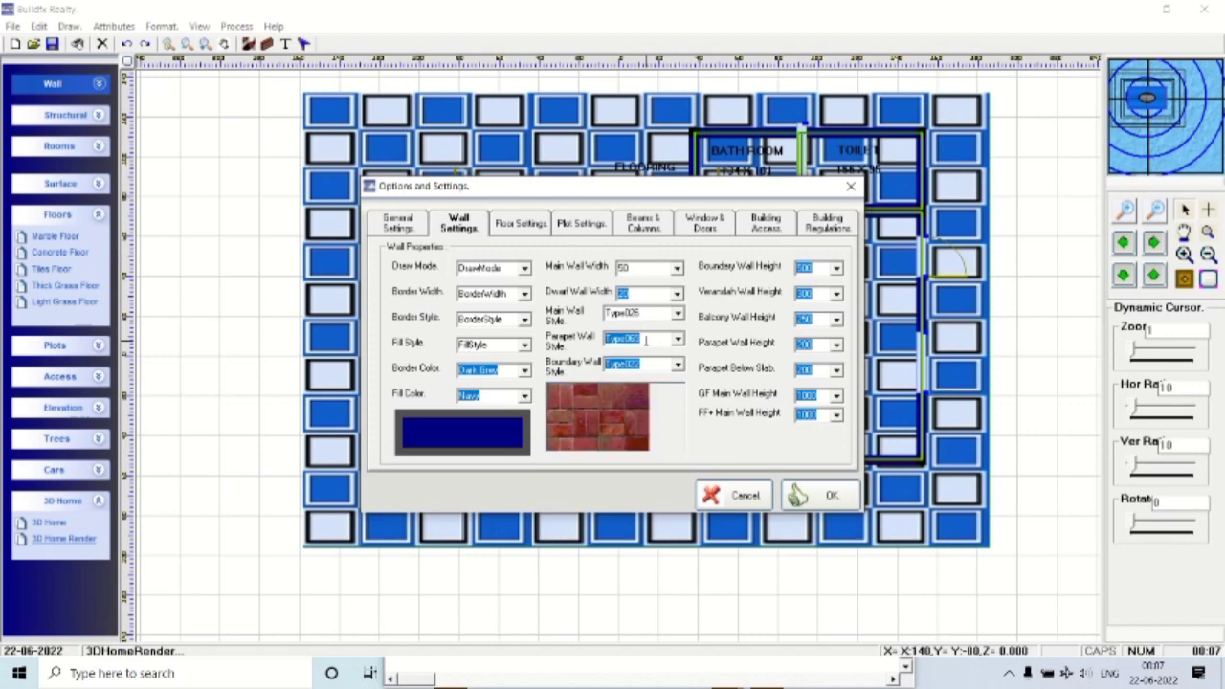
# Apply the new floor and wall settings, then view the three-storey house in 3D.
pyautogui.click(823, 495)
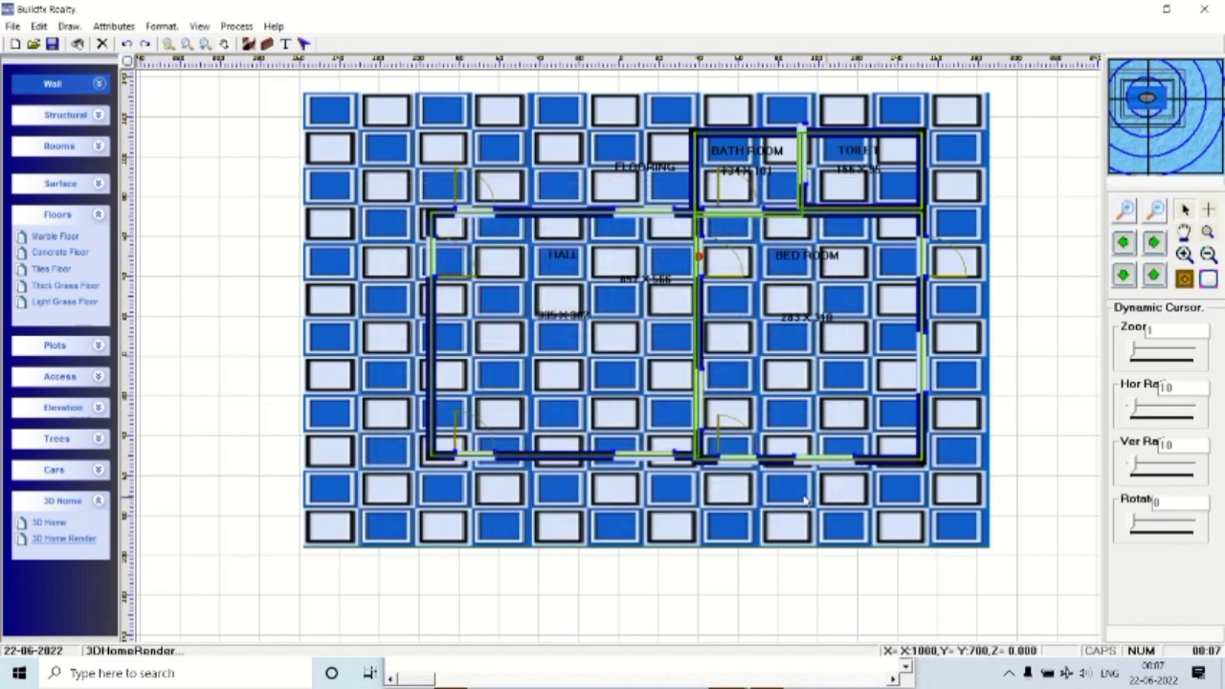
pyautogui.click(75, 541)
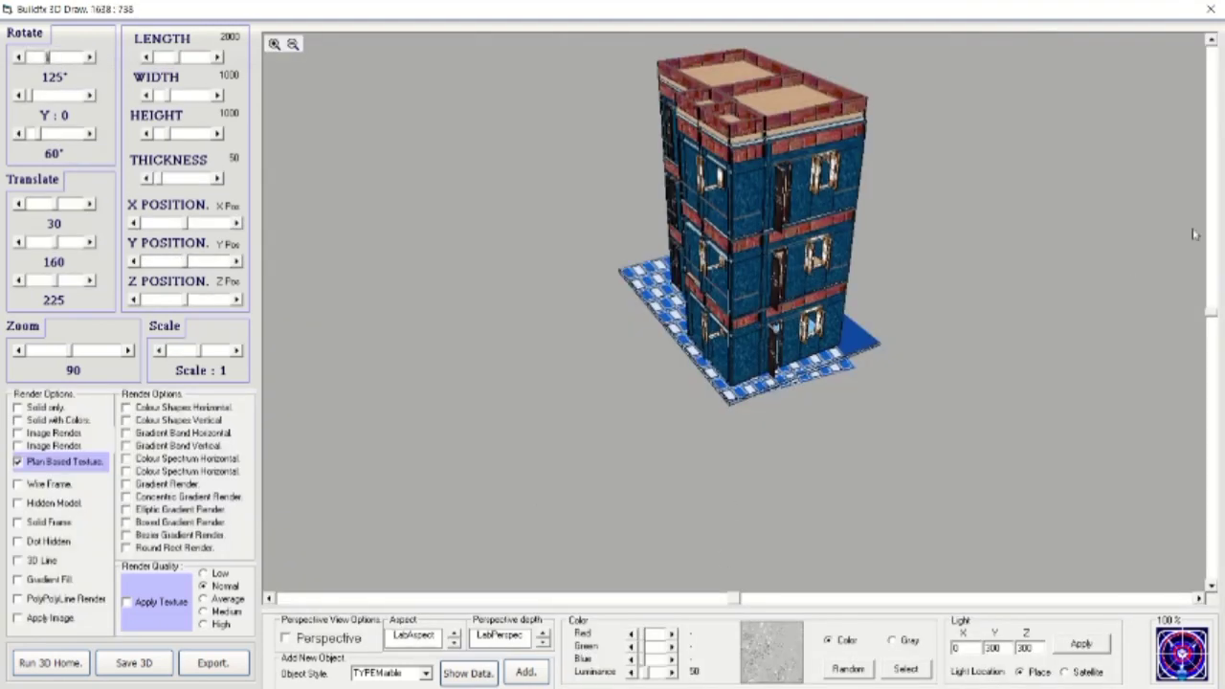
pyautogui.moveTo(1211, 316); pyautogui.dragTo(1211, 270)
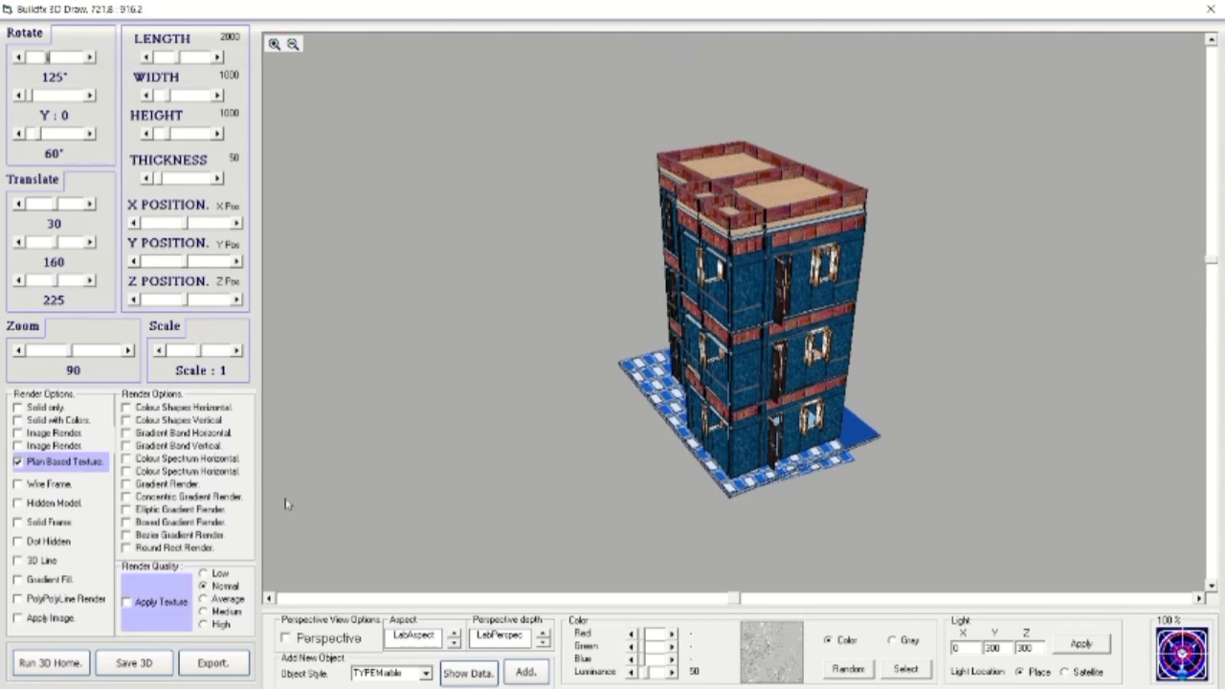
pyautogui.moveTo(72, 351); pyautogui.dragTo(61, 351)
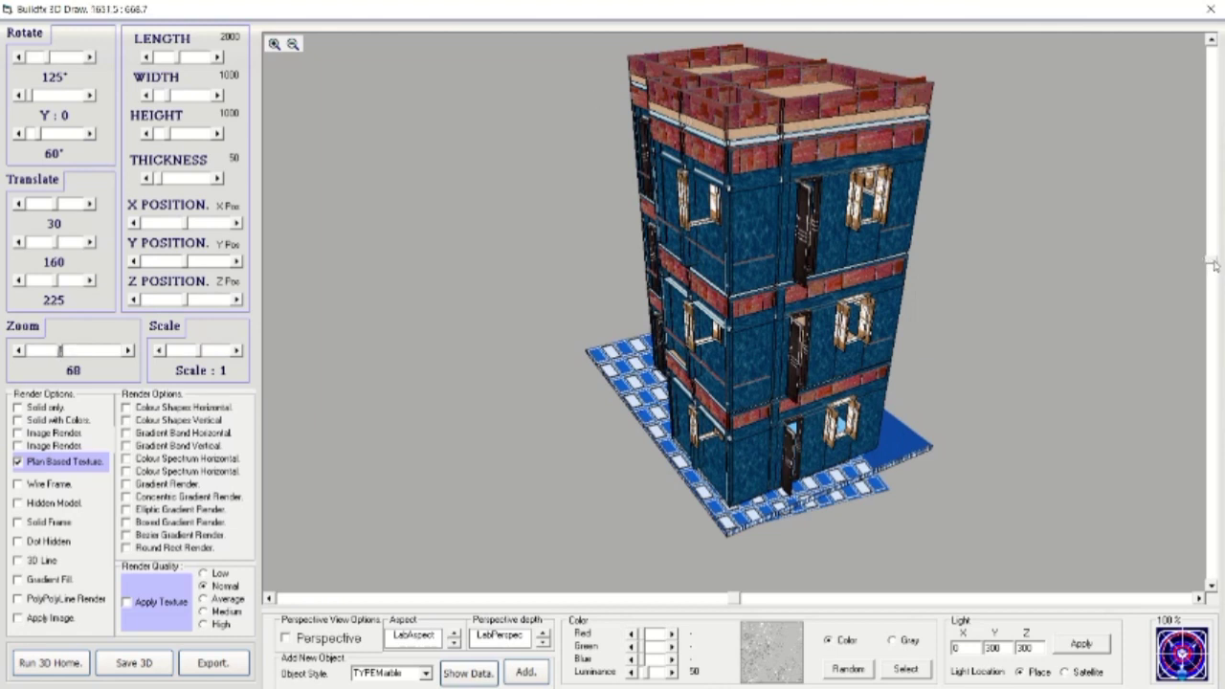
pyautogui.scroll(1, 1214, 256)
pyautogui.scroll(1, 1214, 257)
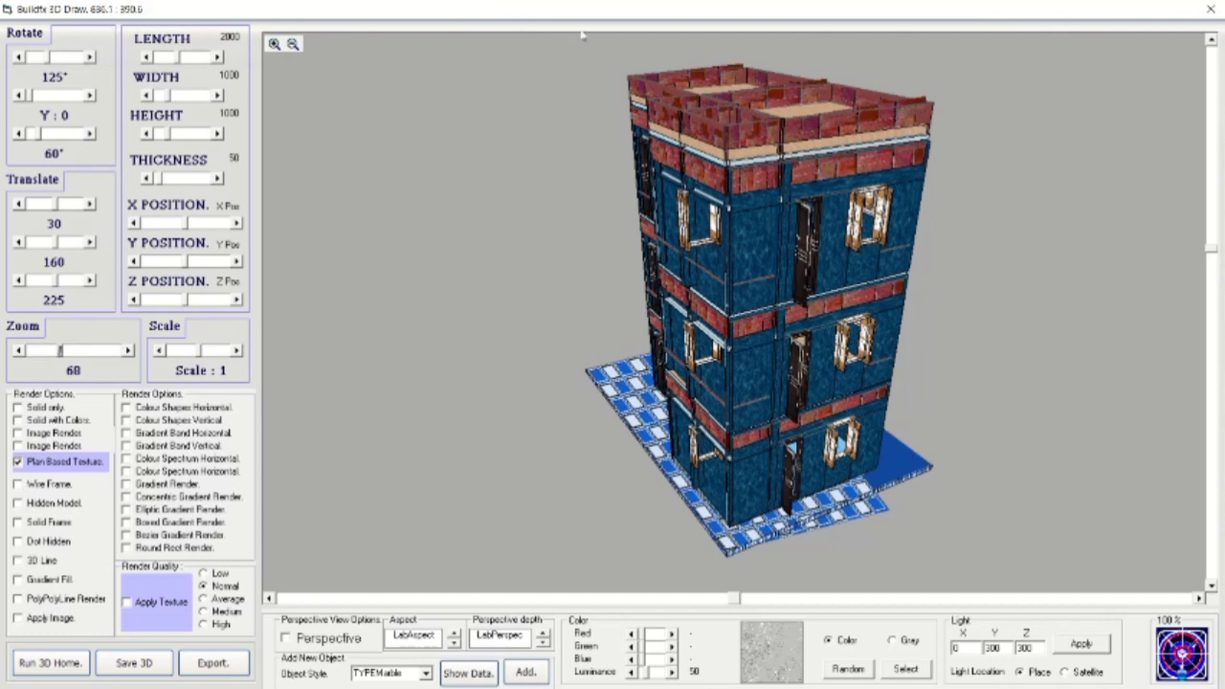
pyautogui.moveTo(605, 12)
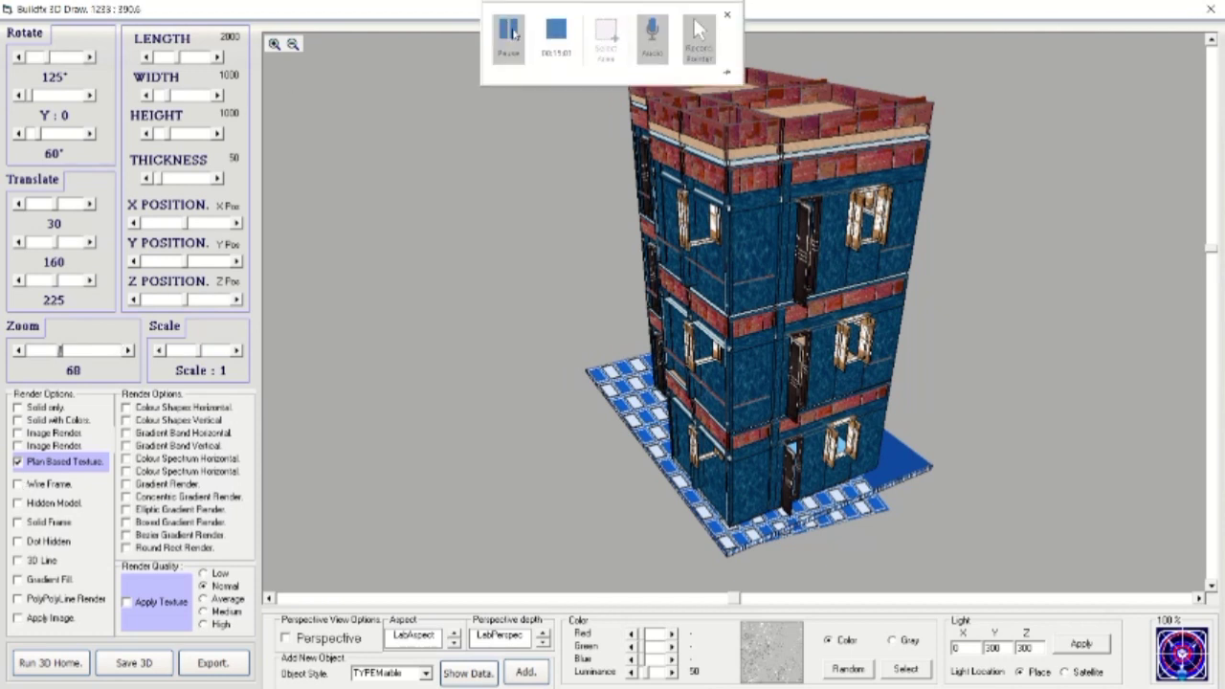
pyautogui.click(514, 32)
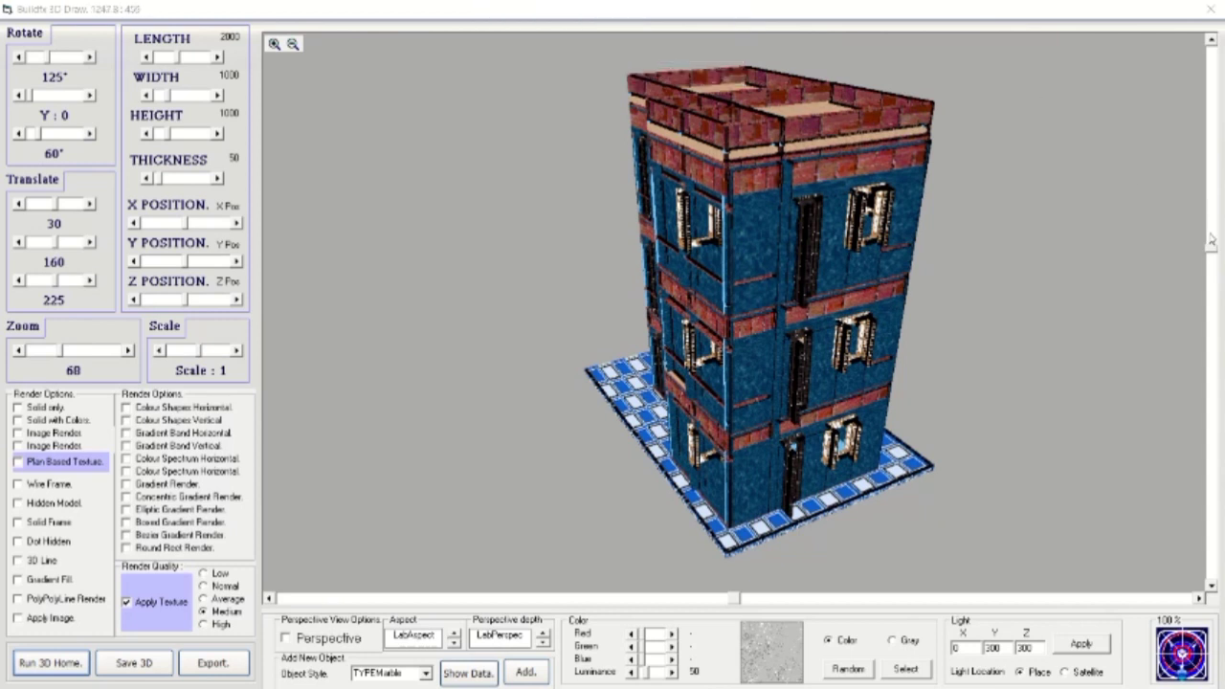
# Pan around the textured 3D model, then close the 3D Draw window.
pyautogui.moveTo(1214, 252); pyautogui.dragTo(1214, 237)
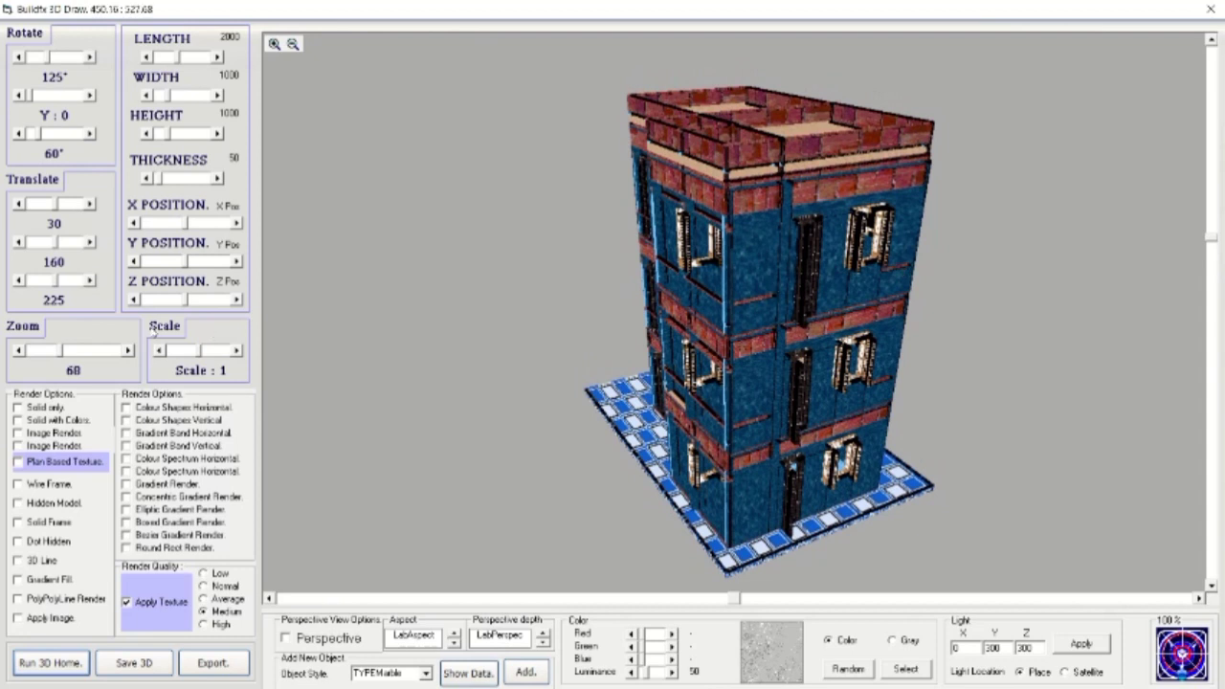
pyautogui.moveTo(734, 601); pyautogui.dragTo(802, 601)
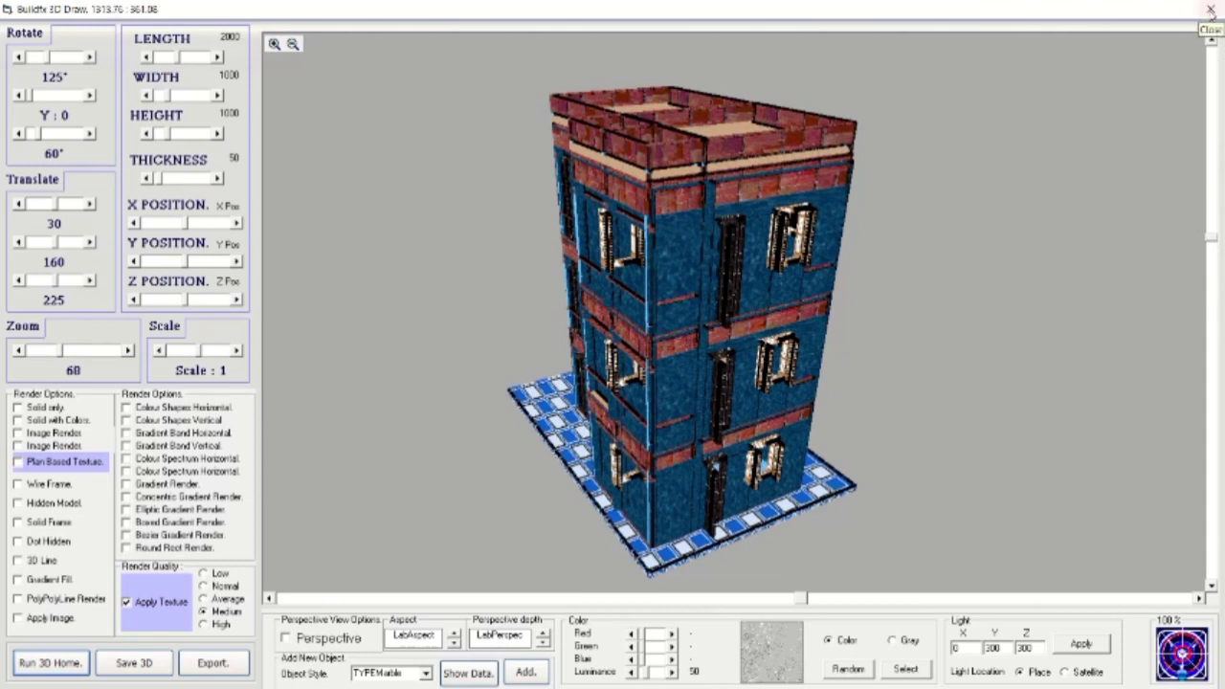
pyautogui.click(1211, 9)
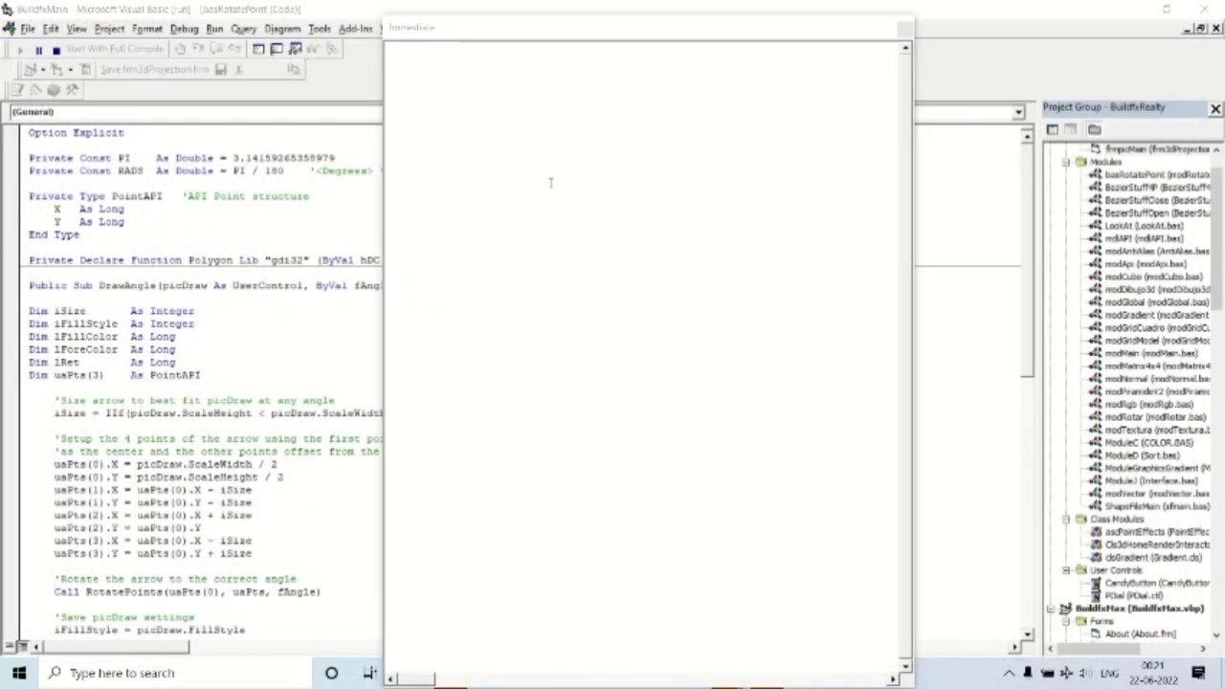
# Minimise the Visual Basic and project folder windows and return to the Buildfx Realty plan.
pyautogui.click(1166, 9)
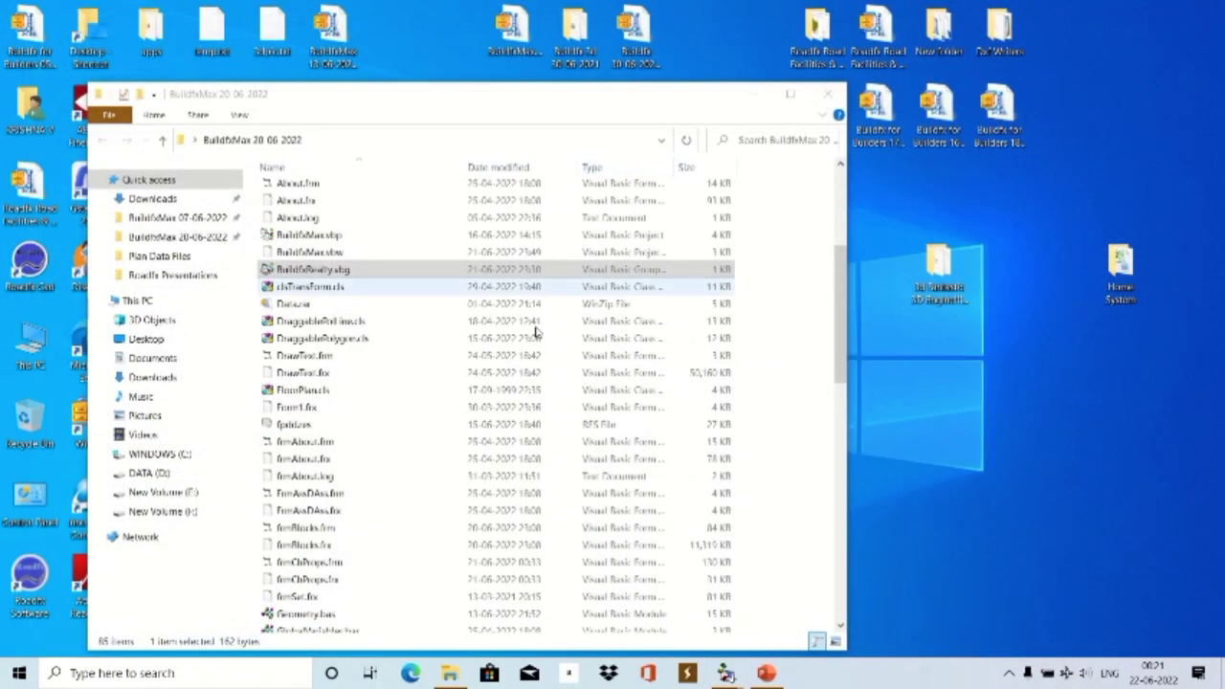
pyautogui.click(753, 94)
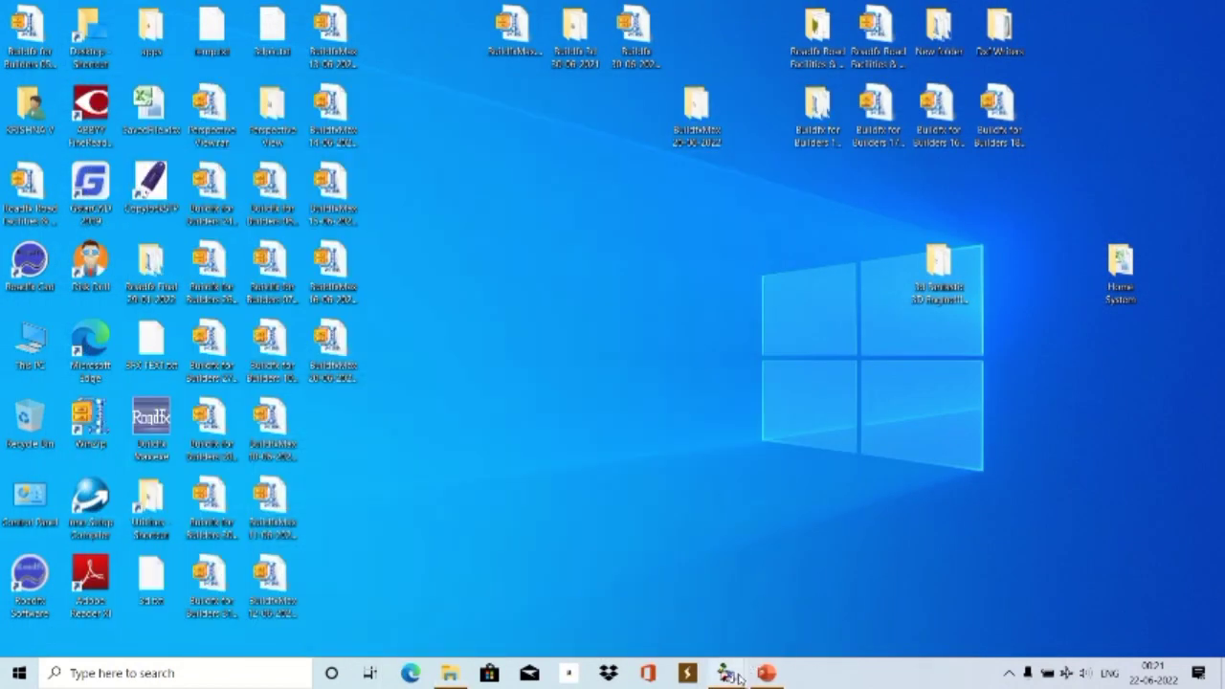
pyautogui.click(764, 675)
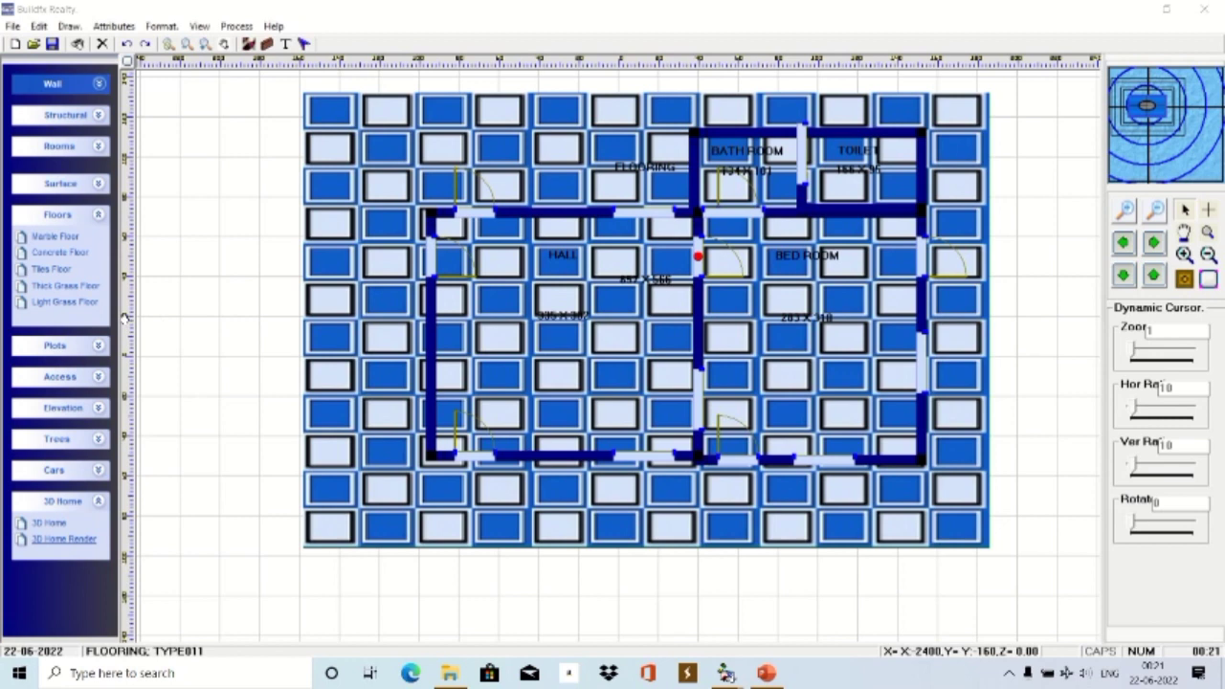
# Delete the blue tiled flooring slab from the plan.
pyautogui.click(123, 354)
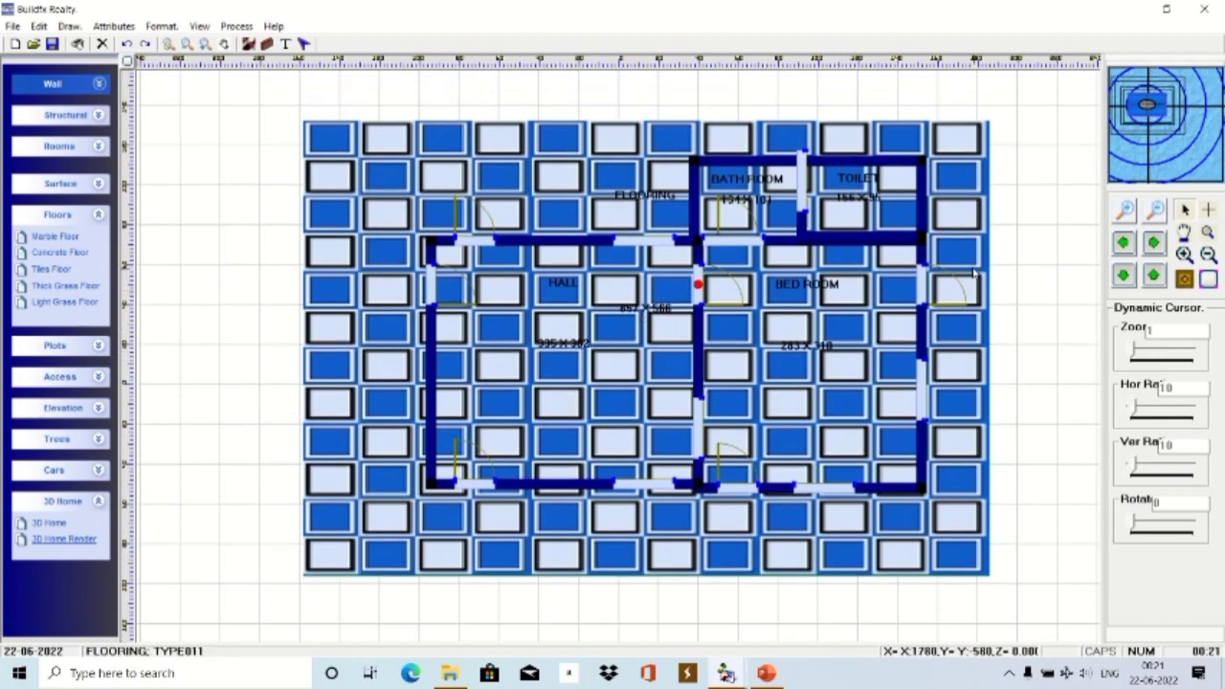
pyautogui.click(975, 274)
pyautogui.rightClick(974, 275)
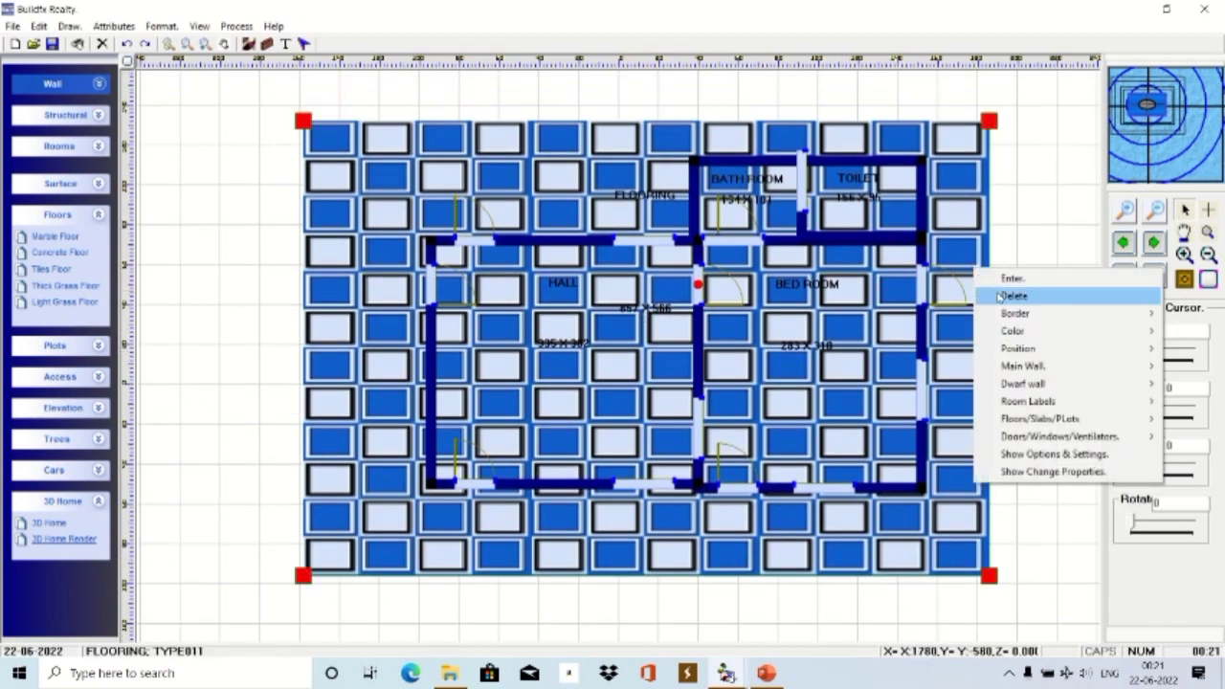
pyautogui.click(1012, 296)
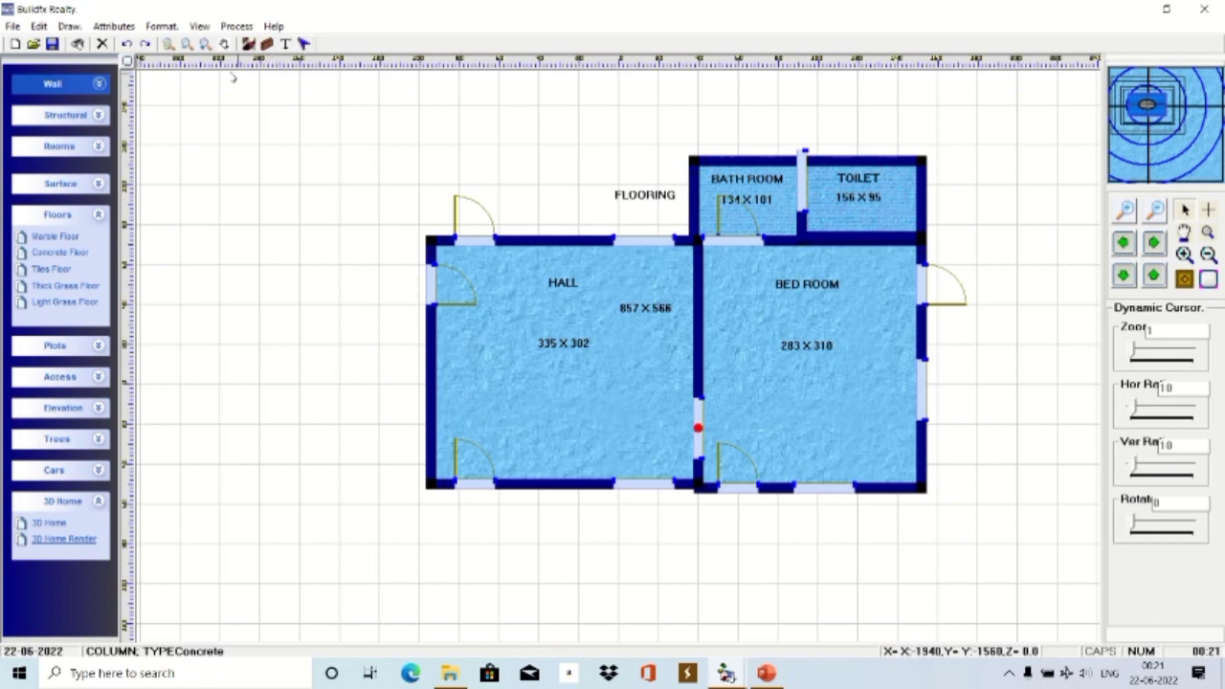
# Draw a main wall above the rooms and trim its right end to line up with the Toilet.
pyautogui.click(98, 84)
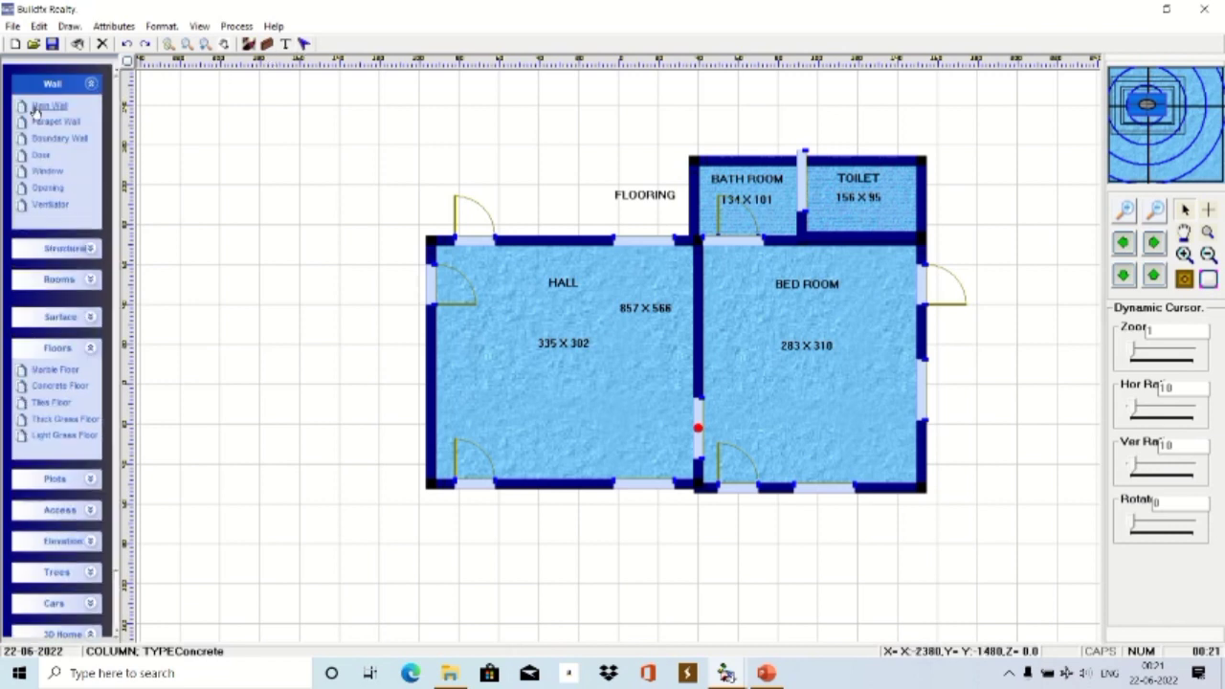
pyautogui.click(46, 106)
pyautogui.click(438, 140)
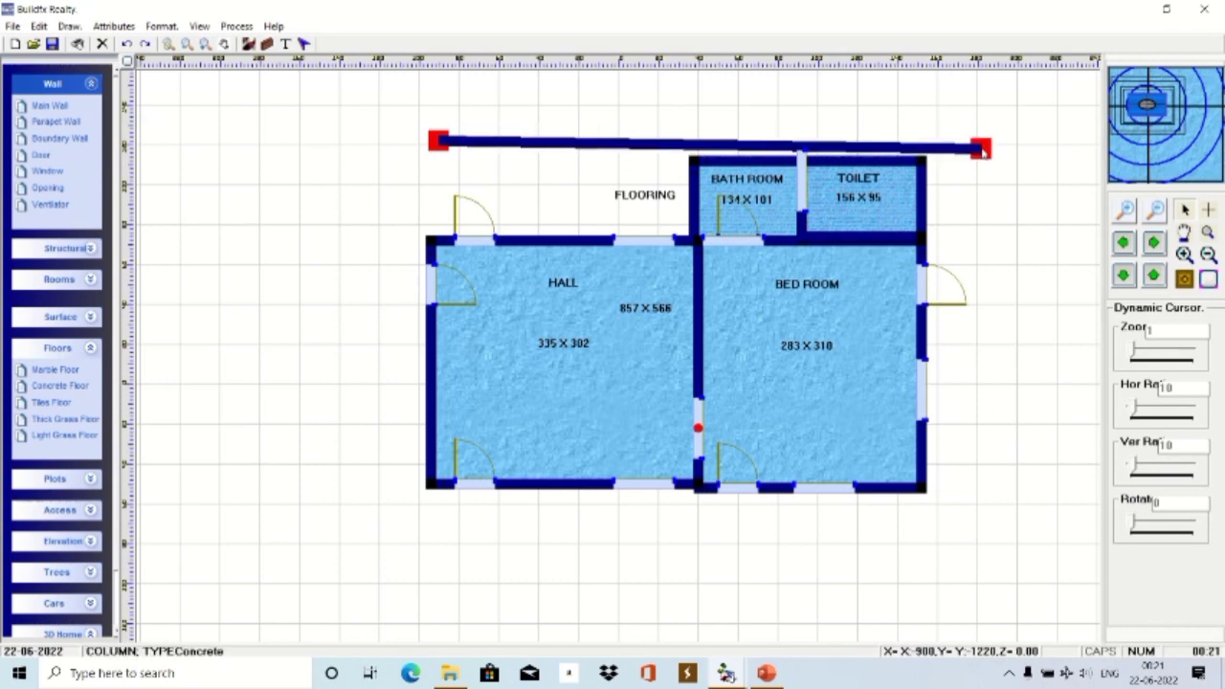
pyautogui.click(983, 144)
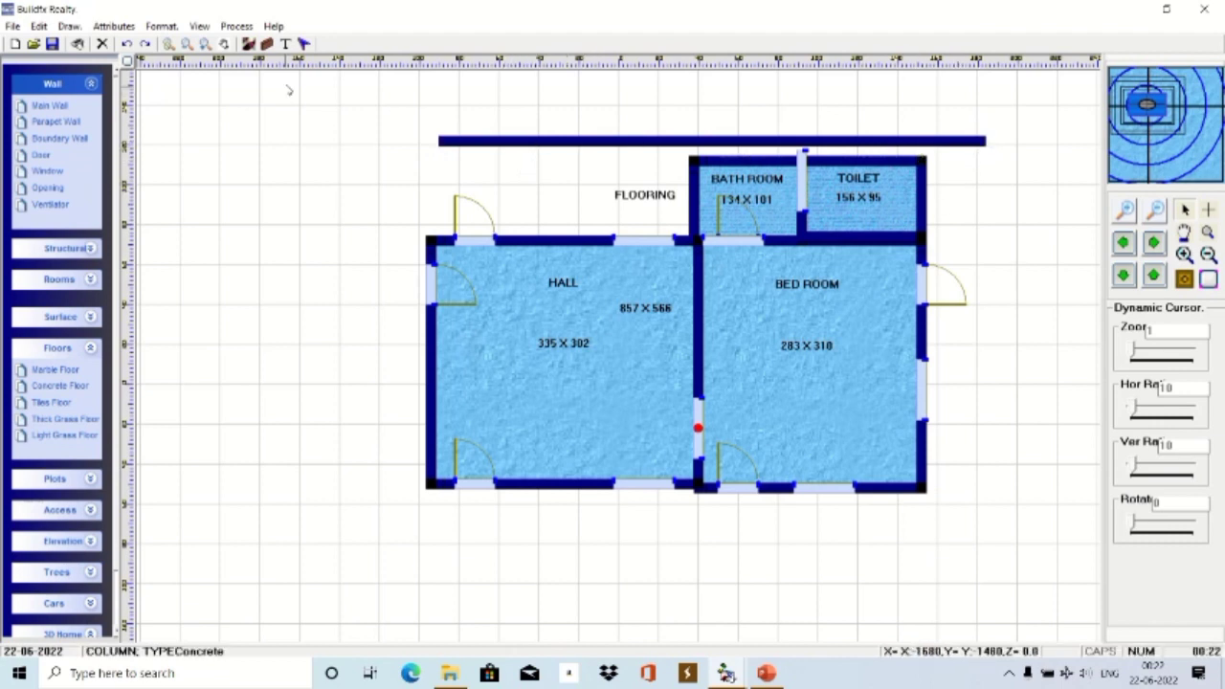
pyautogui.click(512, 140)
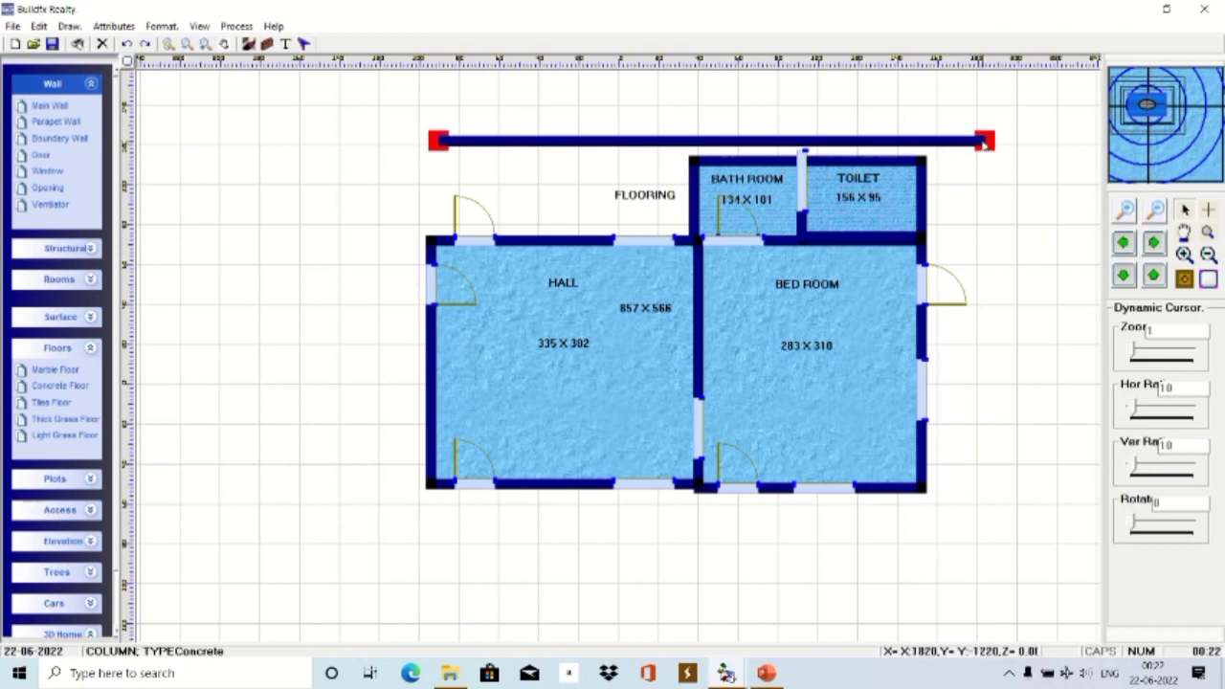
pyautogui.moveTo(985, 141); pyautogui.dragTo(928, 142)
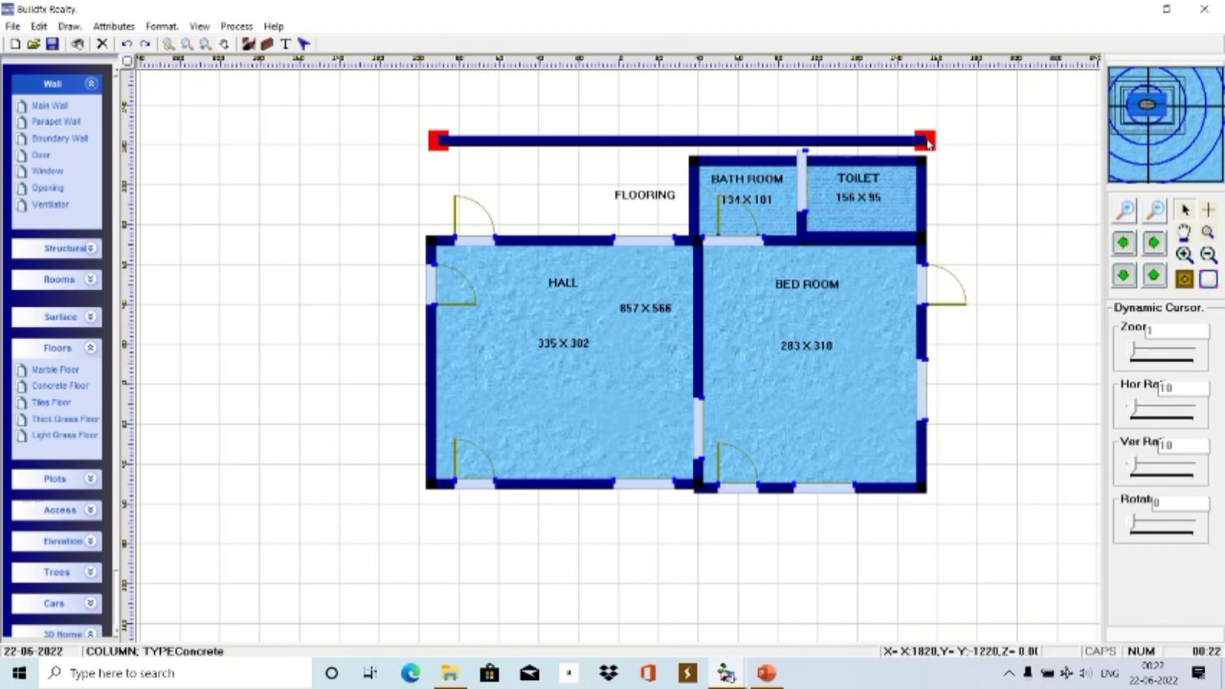
pyautogui.click(1002, 192)
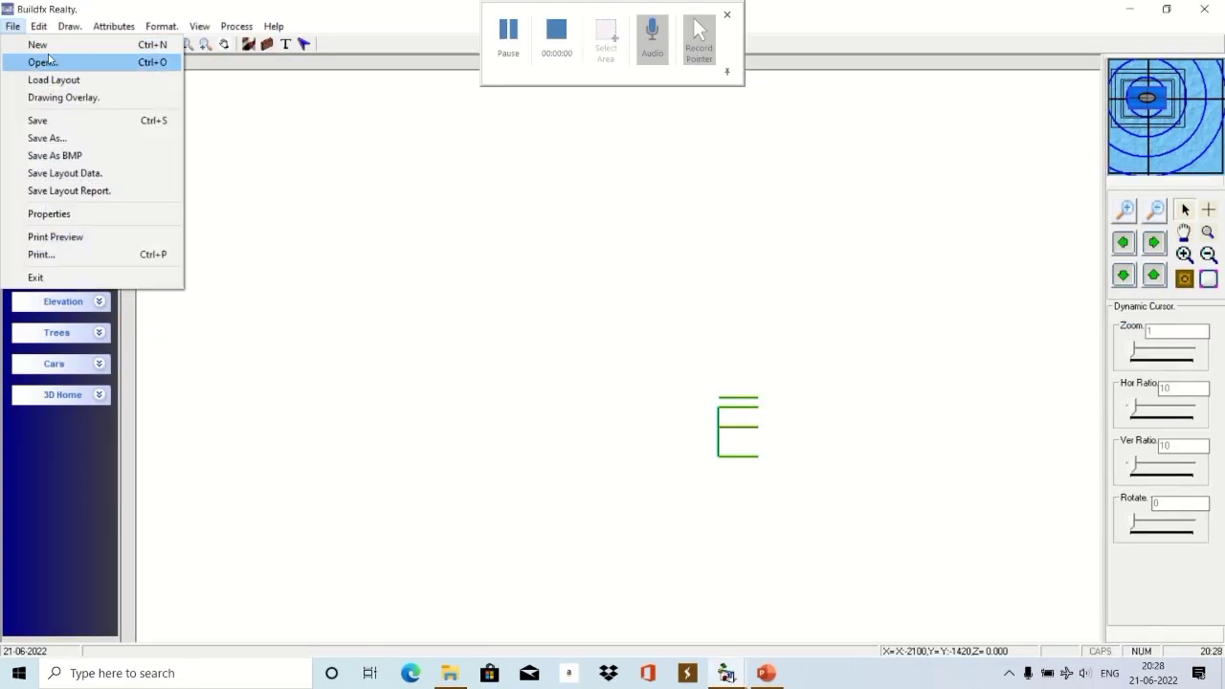
# Open the saved plan PLAN013.BML and zoom out to show the whole house and road.
pyautogui.click(42, 62)
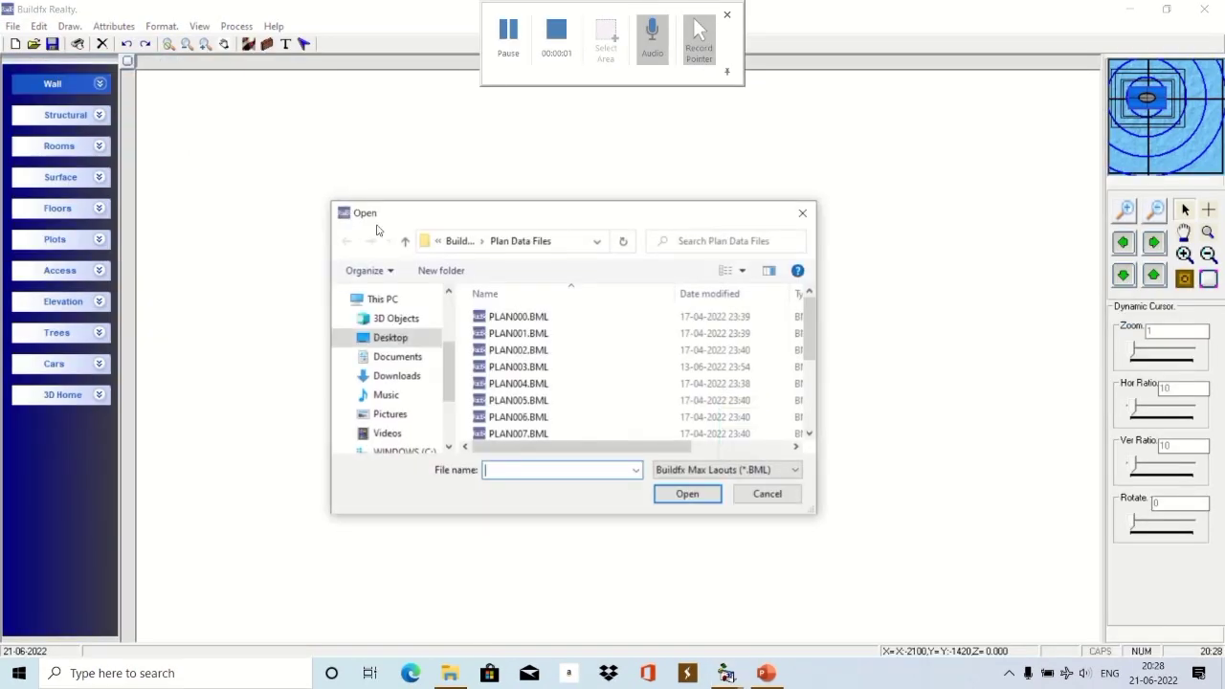
pyautogui.moveTo(811, 347); pyautogui.dragTo(812, 414)
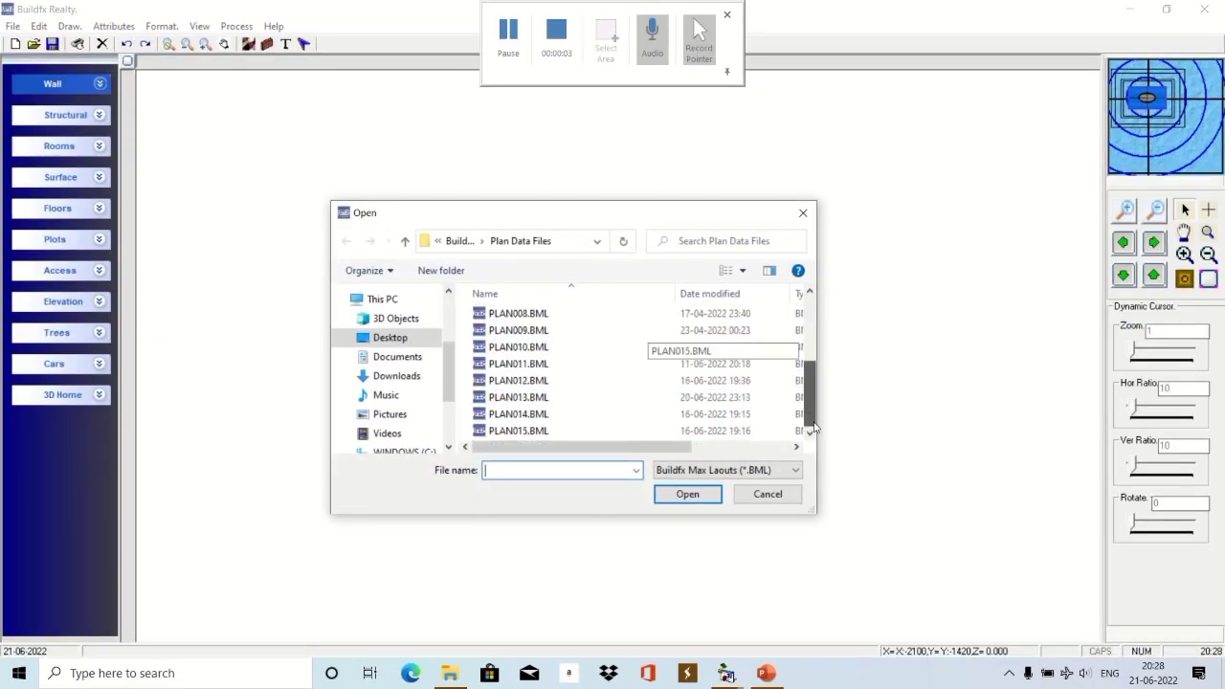
pyautogui.click(528, 403)
pyautogui.doubleClick(528, 403)
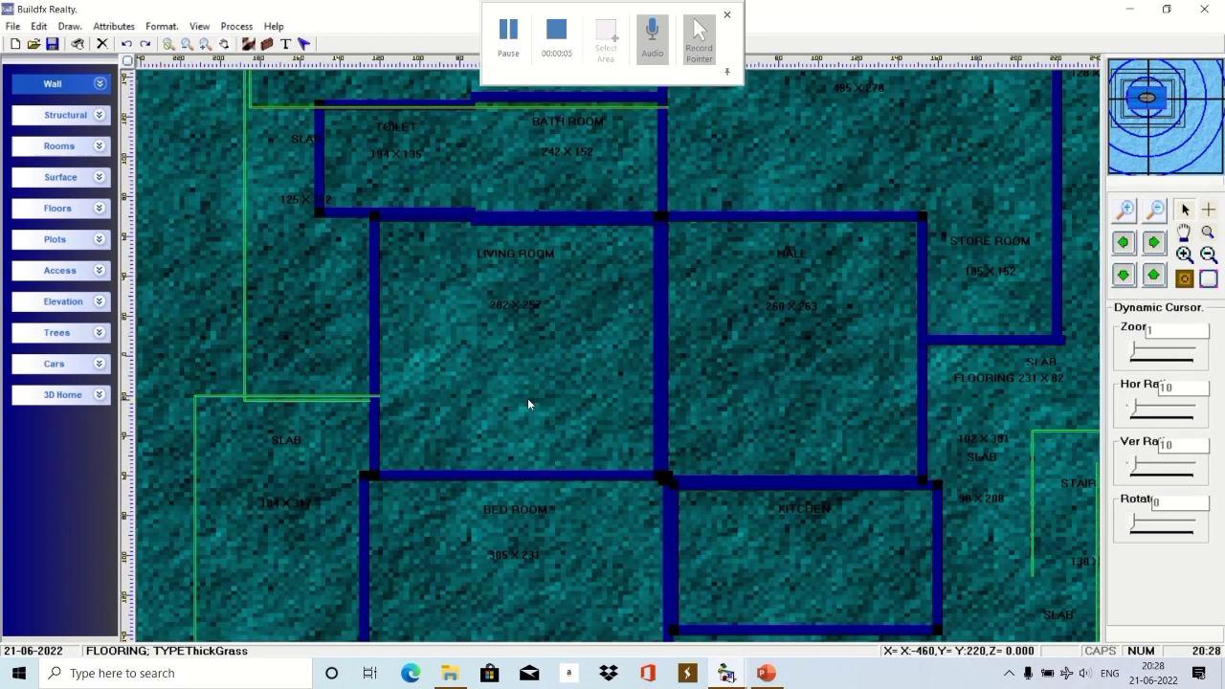
pyautogui.click(565, 366)
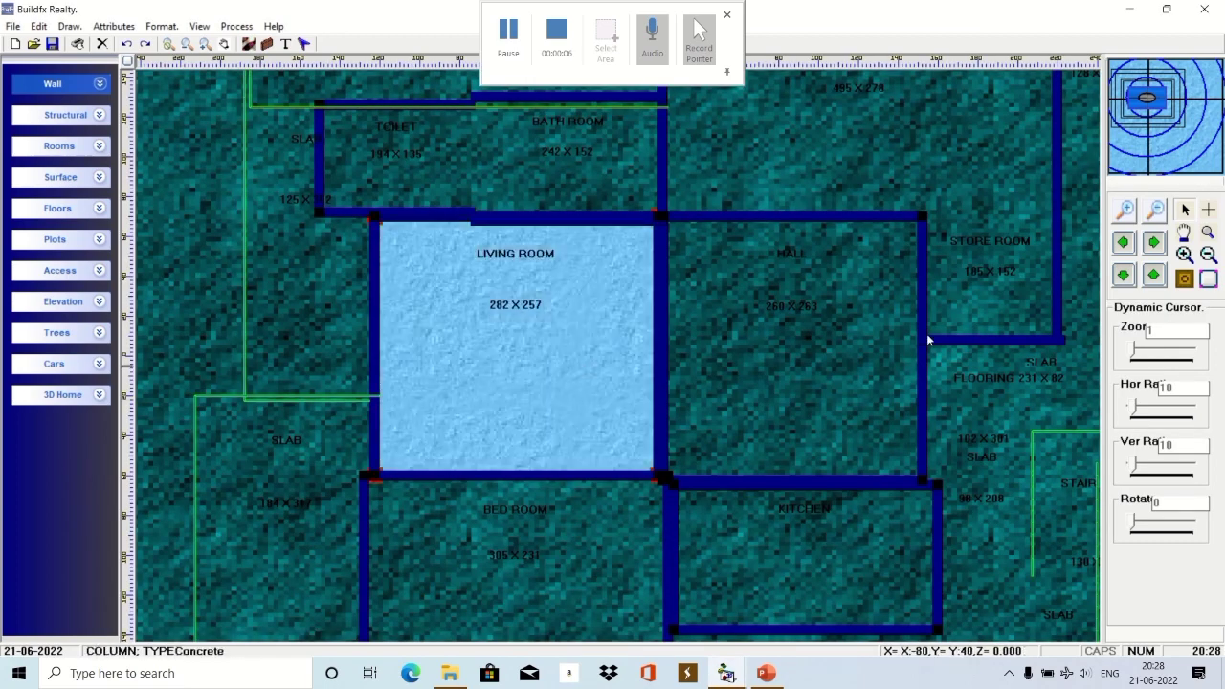
pyautogui.click(1125, 212)
pyautogui.click(1125, 213)
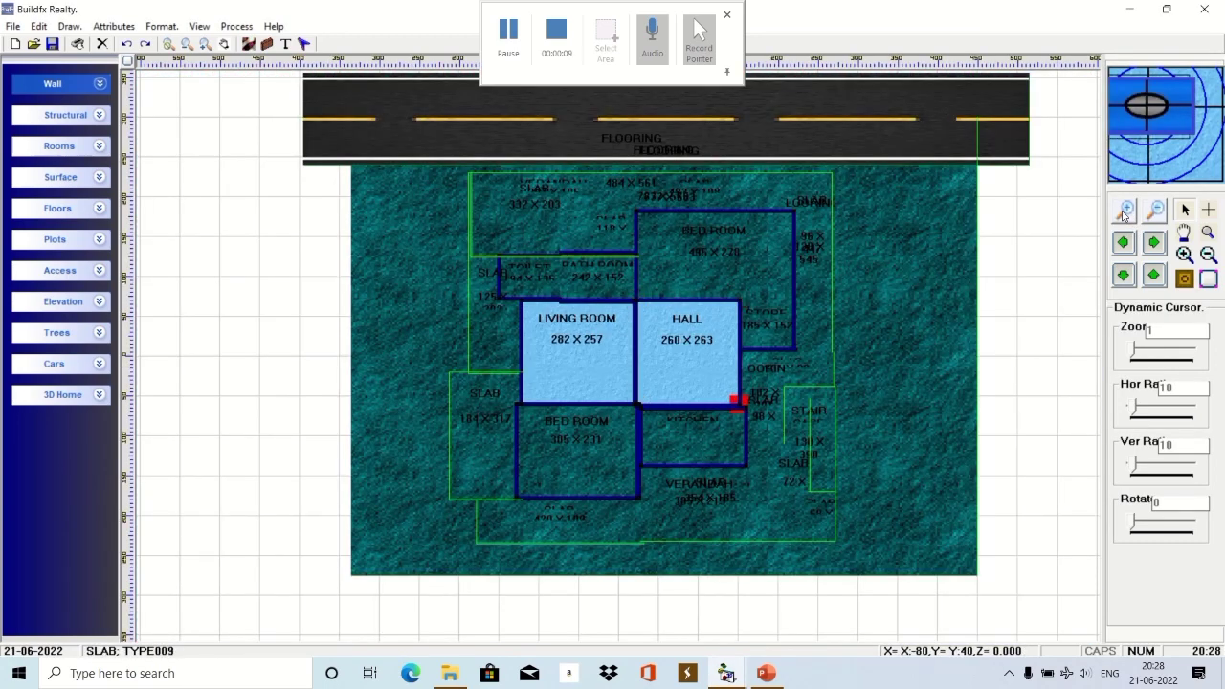
# Step the selection through the plan's objects, from the Kitchen through the bed room, toilet and lobby slabs.
pyautogui.press('Tab')
pyautogui.press('Tab')
pyautogui.press('Tab')
pyautogui.press('Tab')
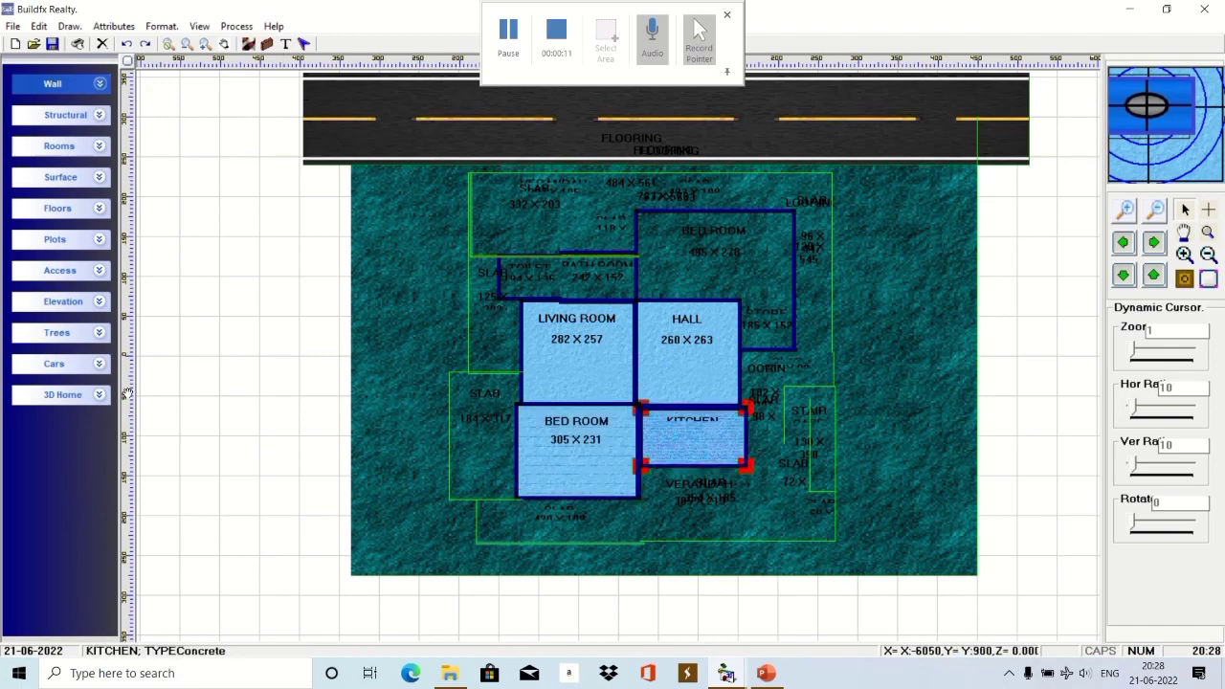
pyautogui.press('Tab')
pyautogui.press('Tab')
pyautogui.press('Tab')
pyautogui.press('Tab')
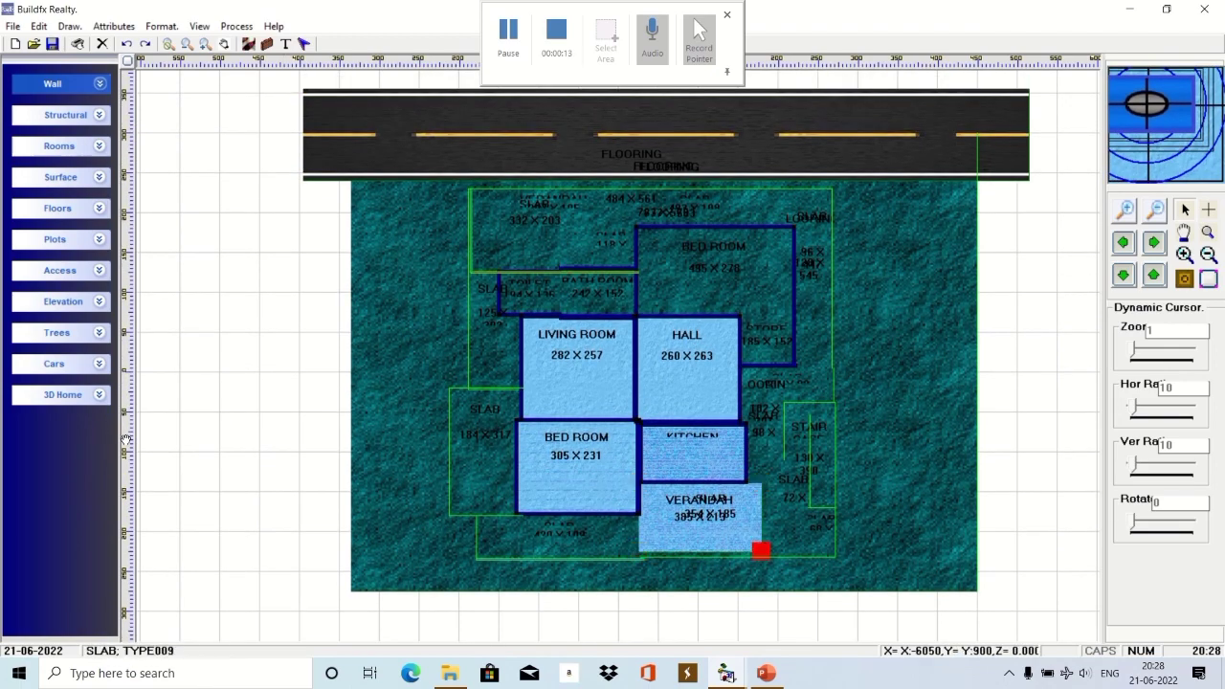
pyautogui.press('Tab')
pyautogui.press('Tab')
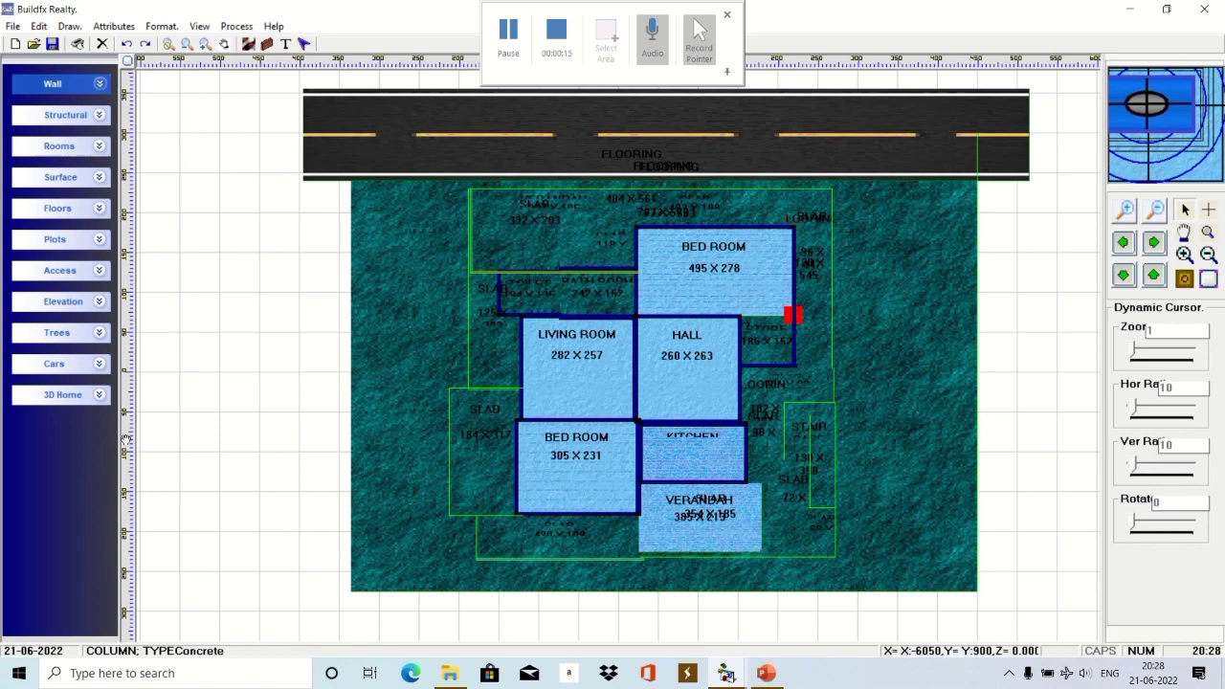
pyautogui.press('Tab')
pyautogui.press('Tab')
pyautogui.press('Tab')
pyautogui.press('Tab')
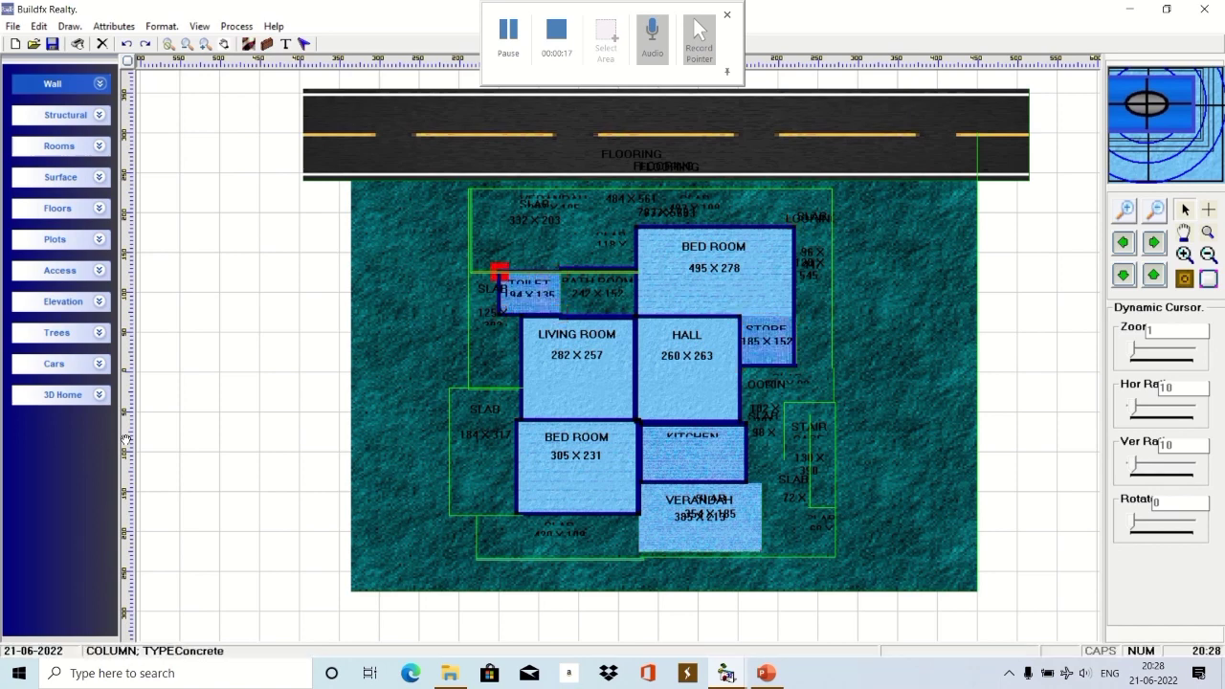
pyautogui.press('Tab')
pyautogui.press('Tab')
pyautogui.press('Tab')
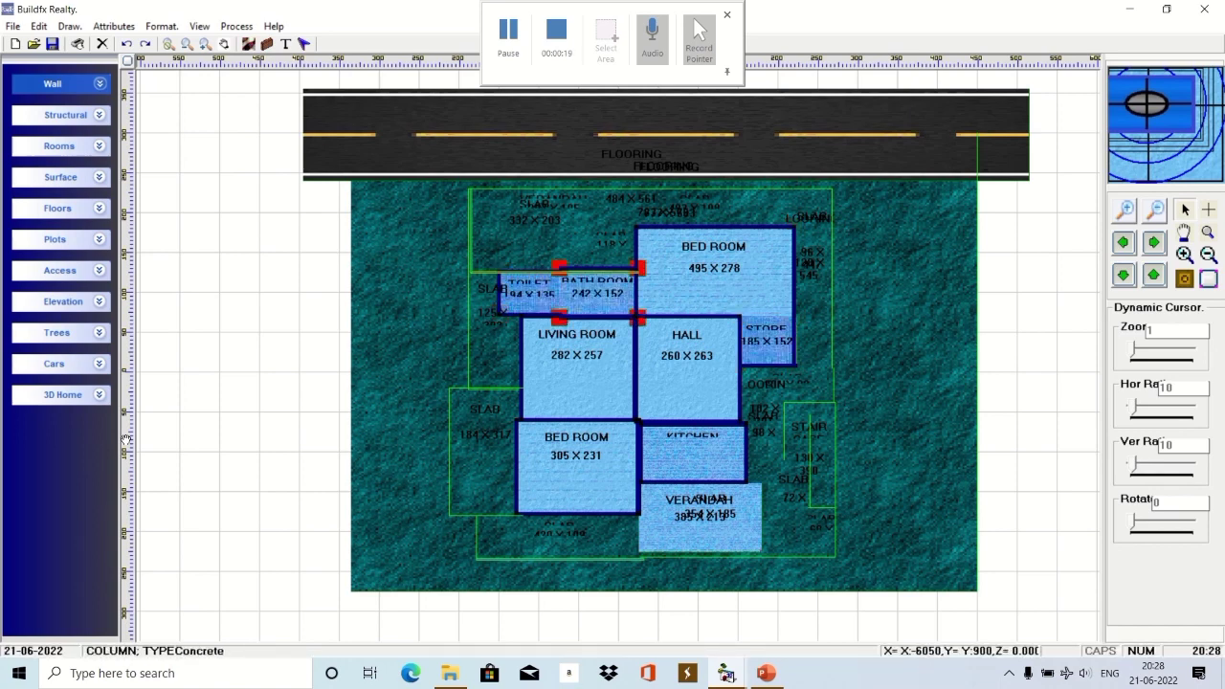
pyautogui.press('Tab')
pyautogui.press('Tab')
pyautogui.press('Tab')
pyautogui.press('Tab')
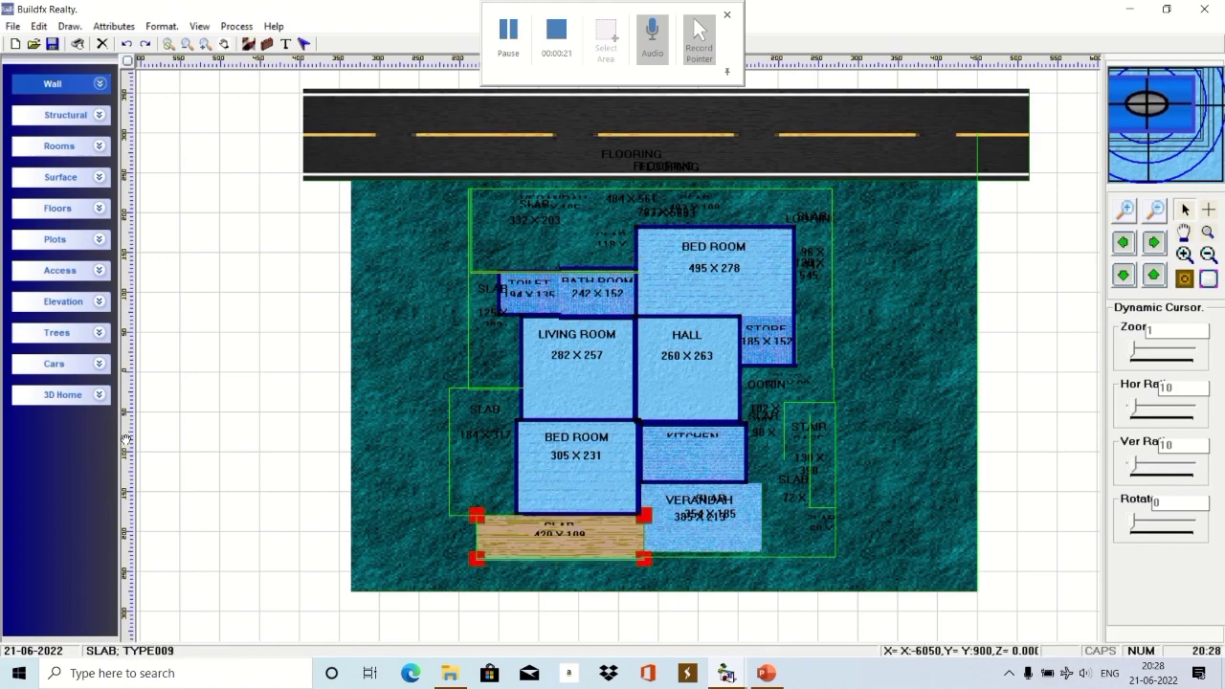
pyautogui.press('Tab')
pyautogui.press('Tab')
pyautogui.press('Tab')
pyautogui.press('Tab')
pyautogui.press('Tab')
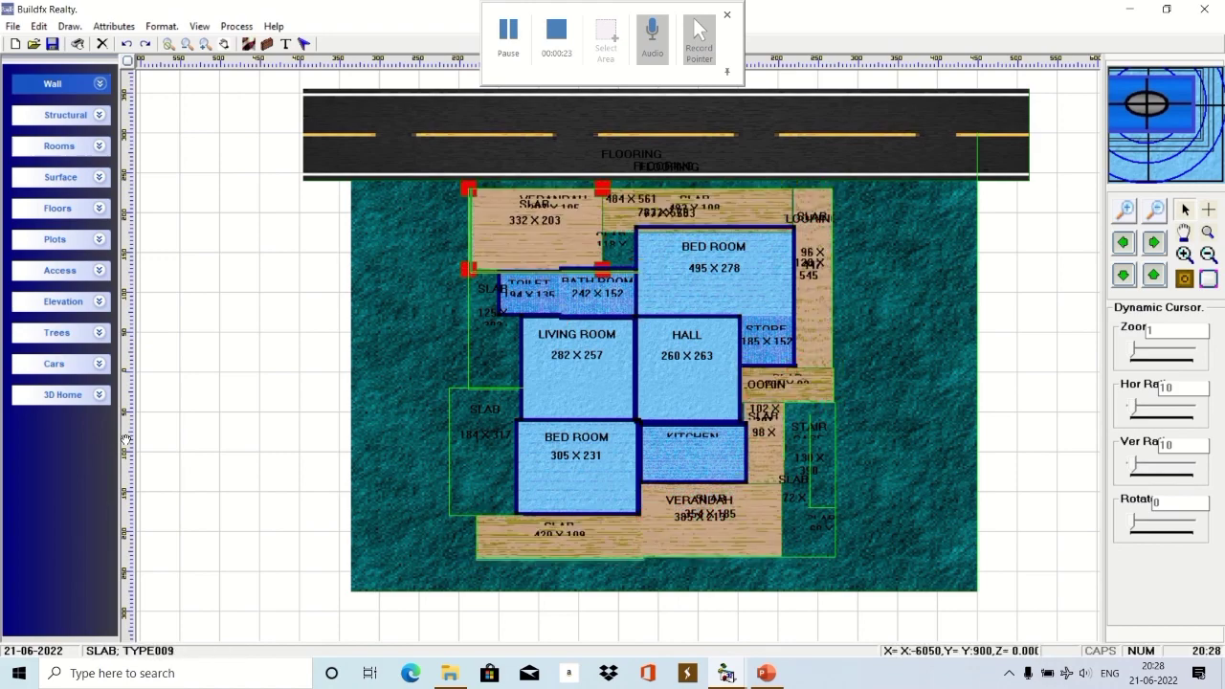
pyautogui.press('Tab')
pyautogui.press('Tab')
pyautogui.press('Tab')
pyautogui.press('Tab')
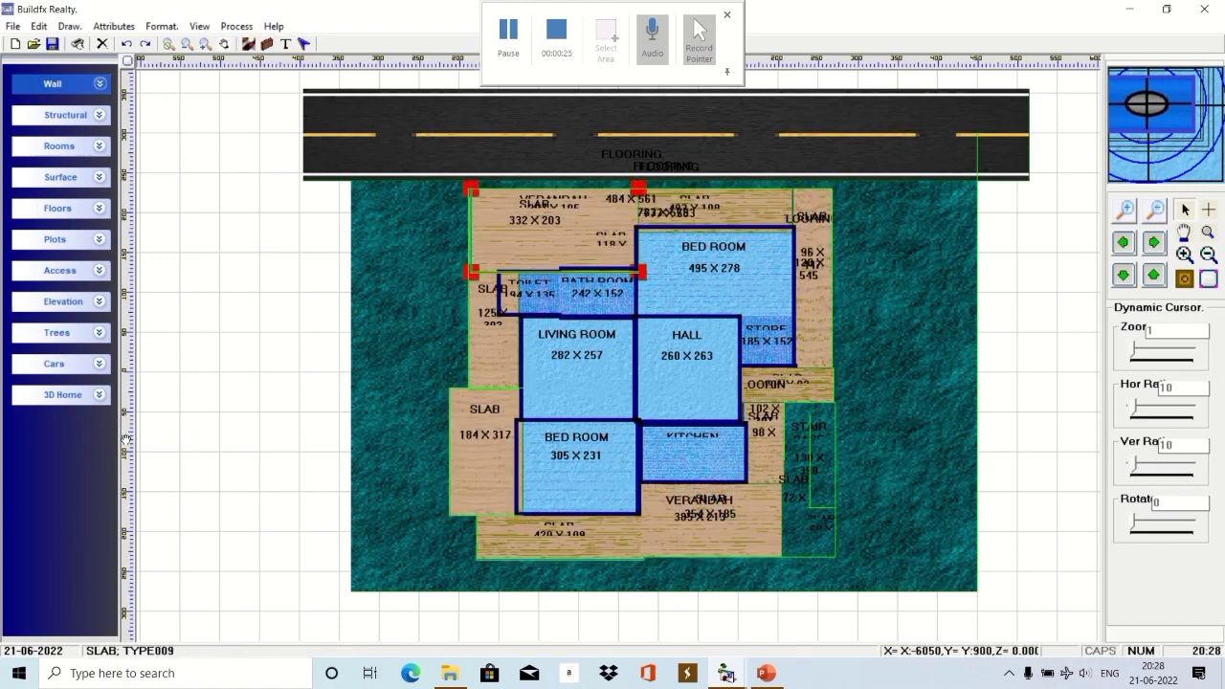
pyautogui.press('Tab')
# Step the selection on through the remaining columns, the stair treads and the slab pieces.
pyautogui.press('Tab')
pyautogui.press('Tab')
pyautogui.press('Tab')
pyautogui.press('Tab')
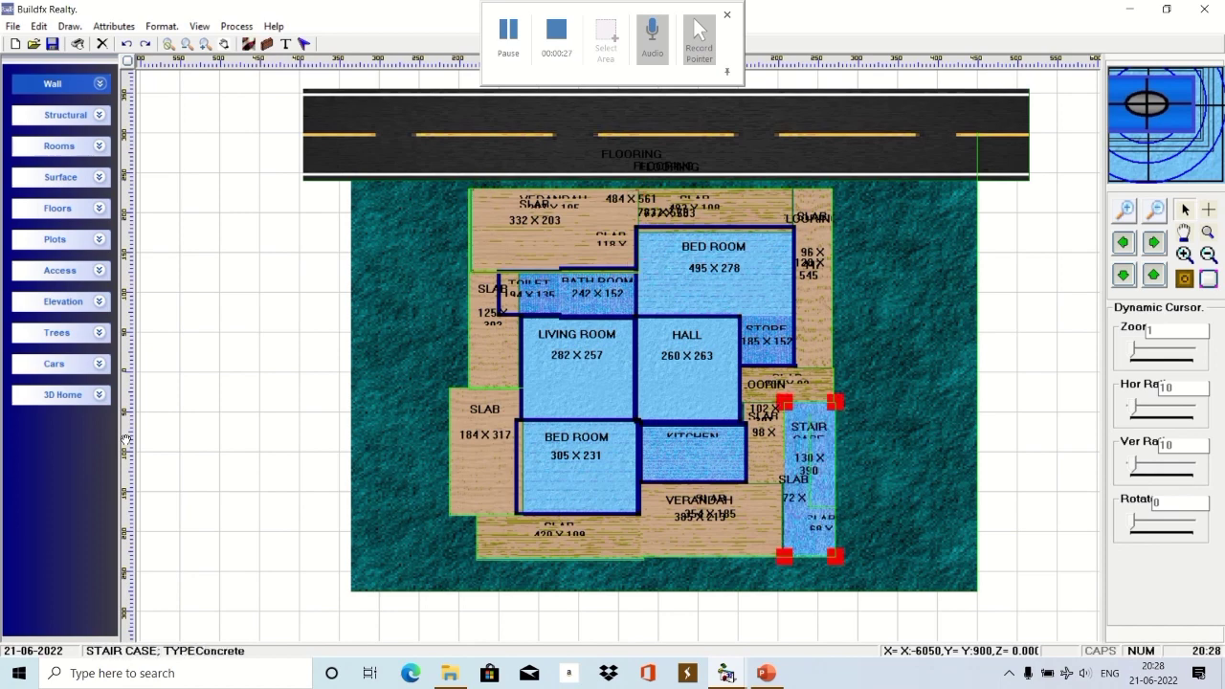
pyautogui.press('Tab')
pyautogui.press('Tab')
pyautogui.press('Tab')
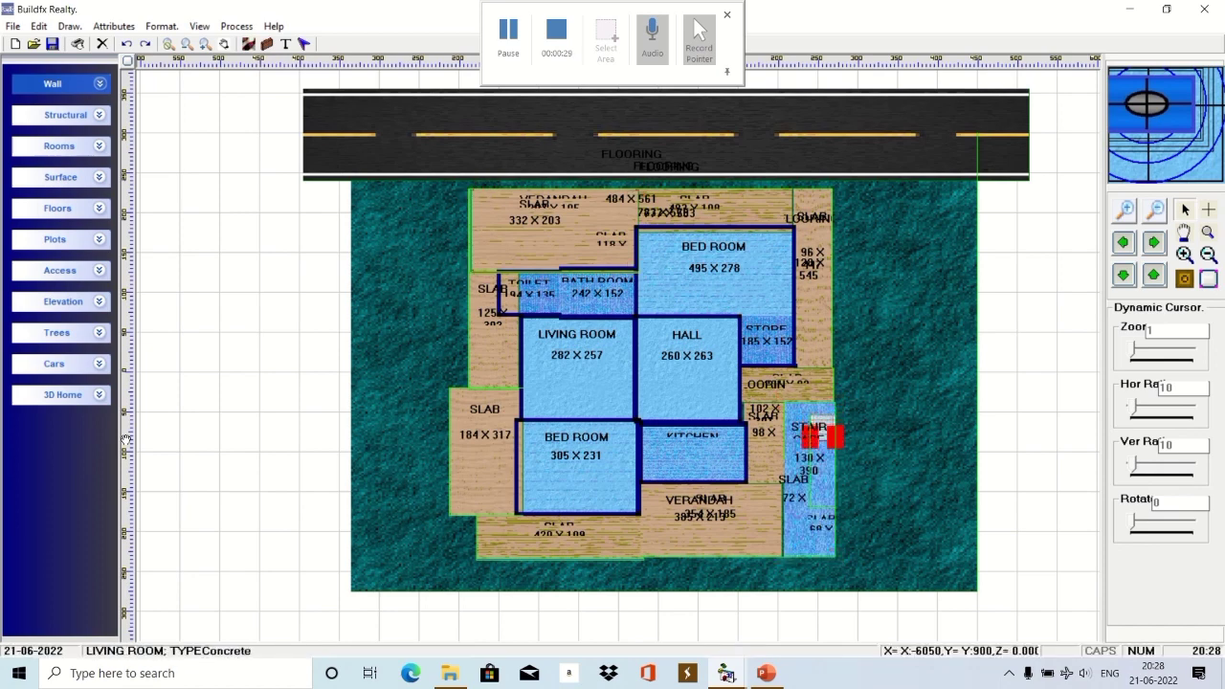
pyautogui.press('Tab')
pyautogui.press('Tab')
pyautogui.press('Tab')
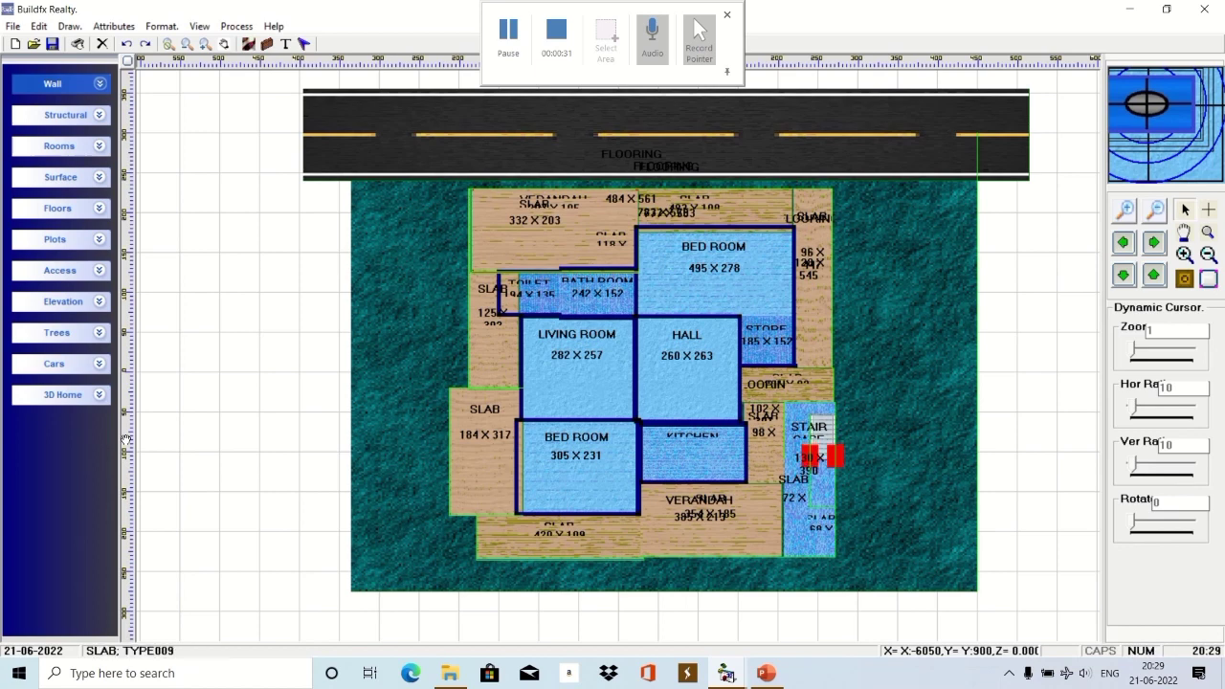
pyautogui.press('Tab')
pyautogui.press('Tab')
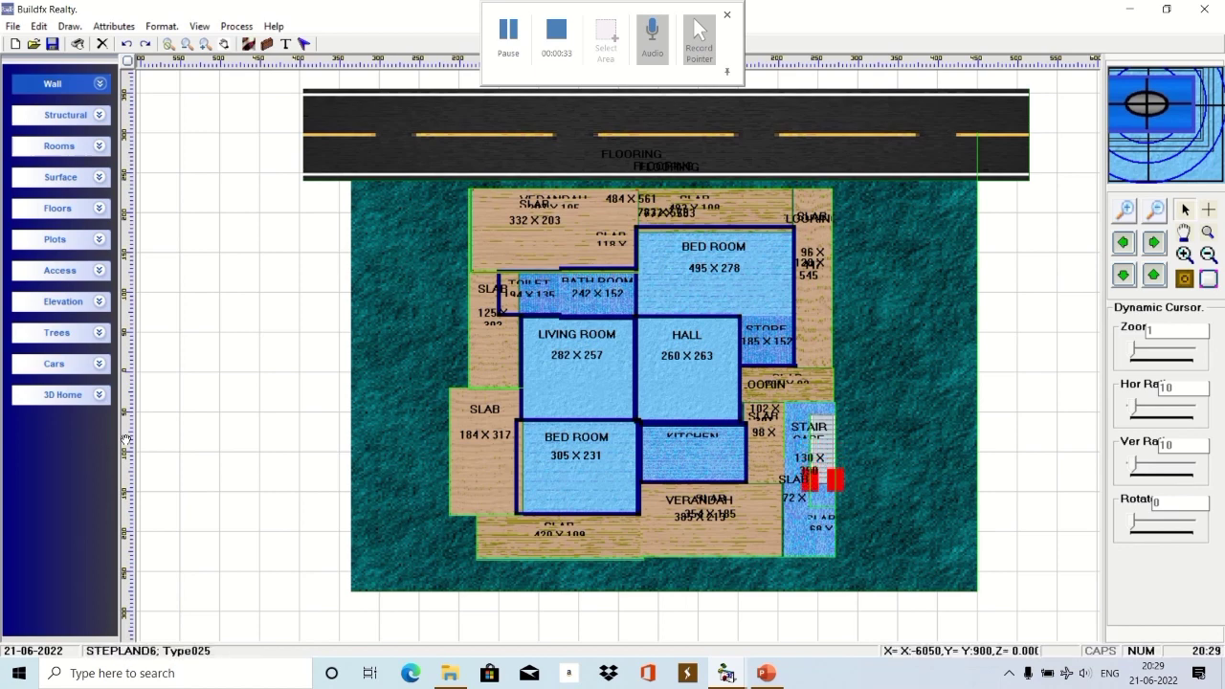
pyautogui.press('Tab')
pyautogui.press('Tab')
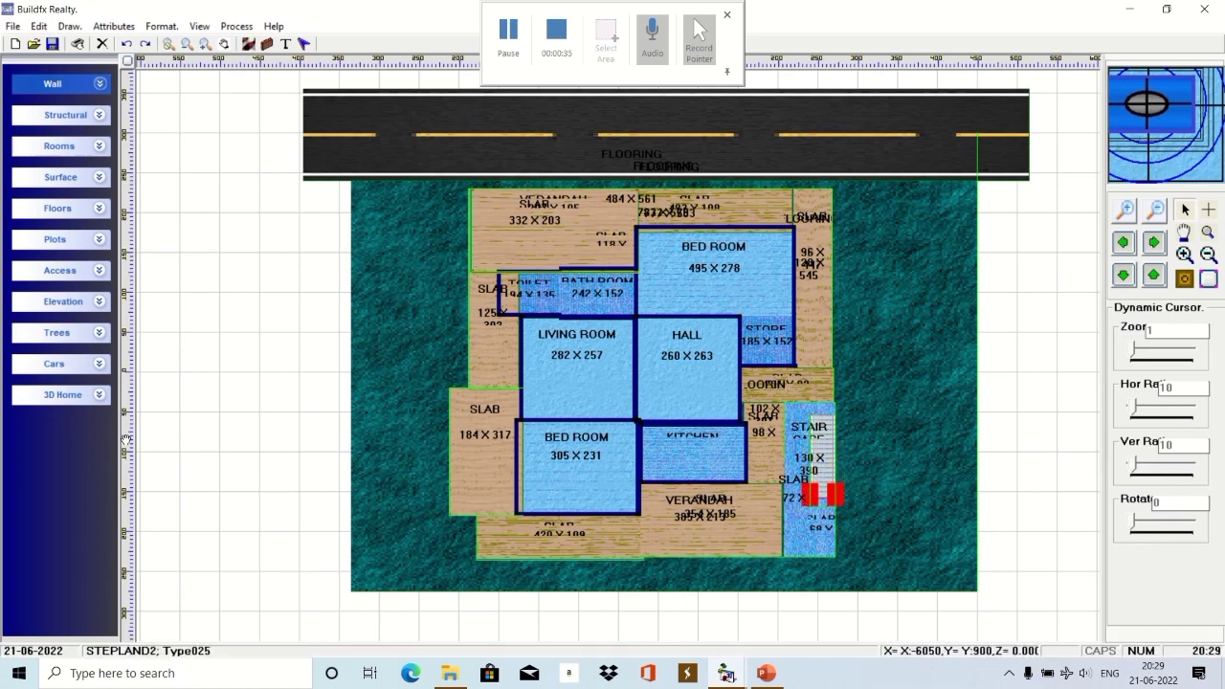
pyautogui.press('Tab')
pyautogui.press('Tab')
pyautogui.press('Tab')
pyautogui.press('Tab')
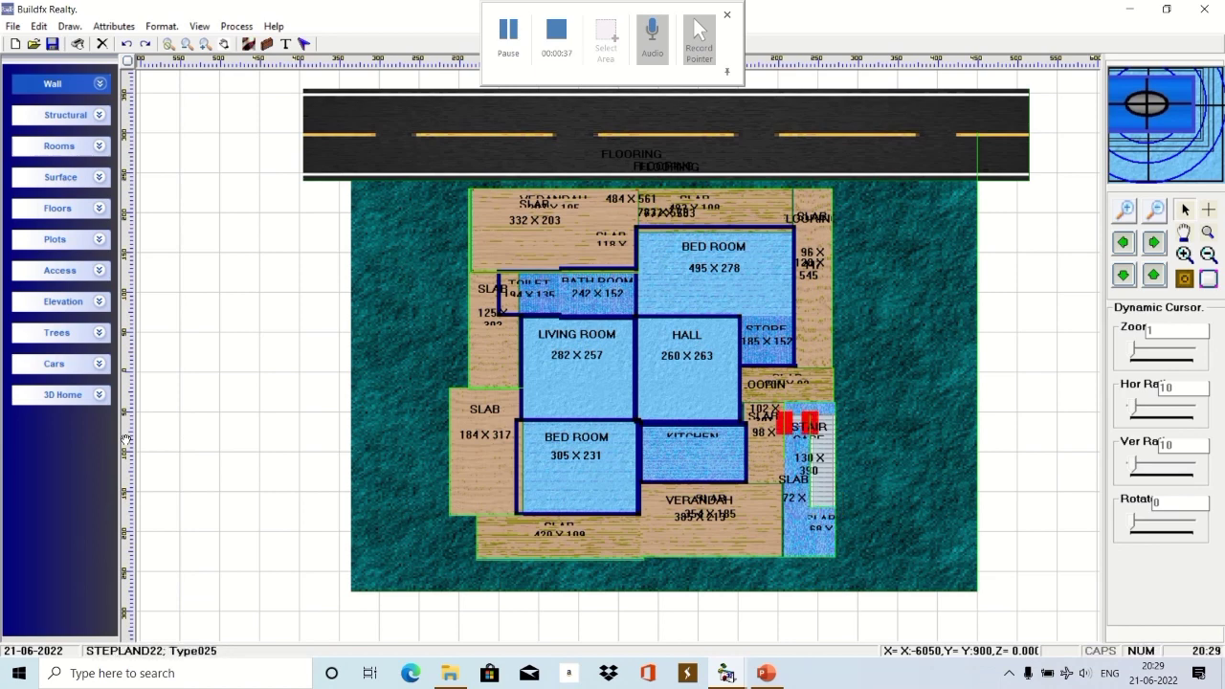
pyautogui.press('Tab')
pyautogui.press('Tab')
pyautogui.press('Tab')
pyautogui.press('Tab')
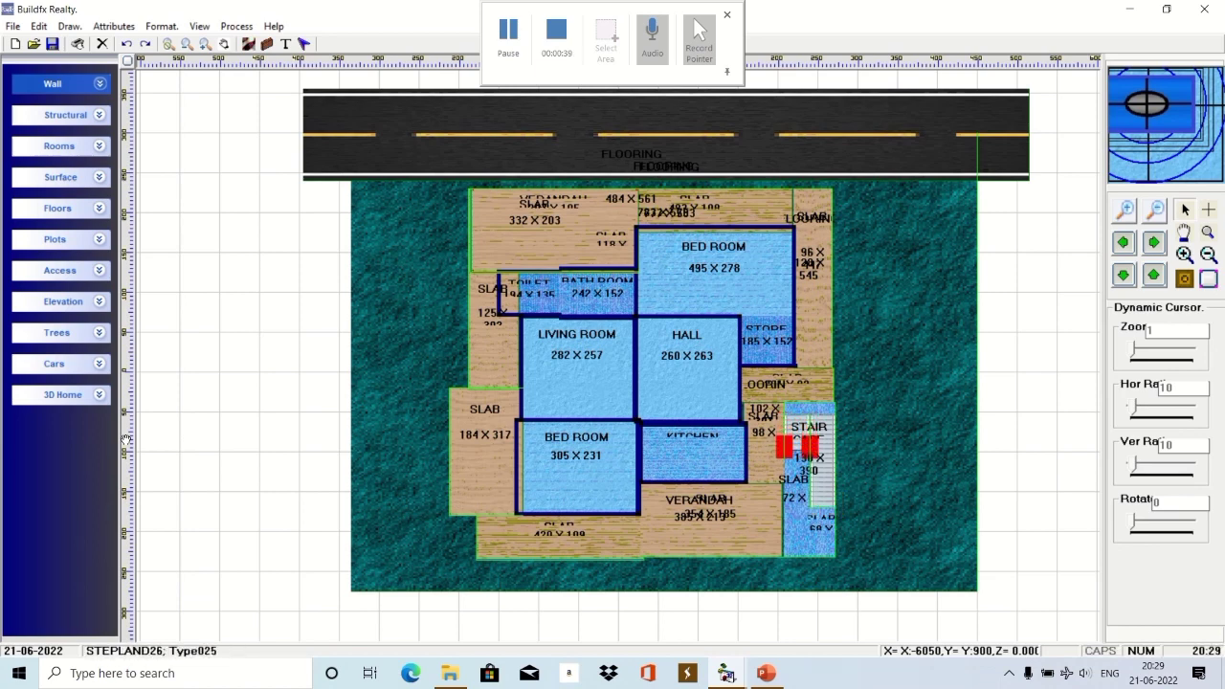
pyautogui.press('Tab')
pyautogui.press('Tab')
pyautogui.press('Tab')
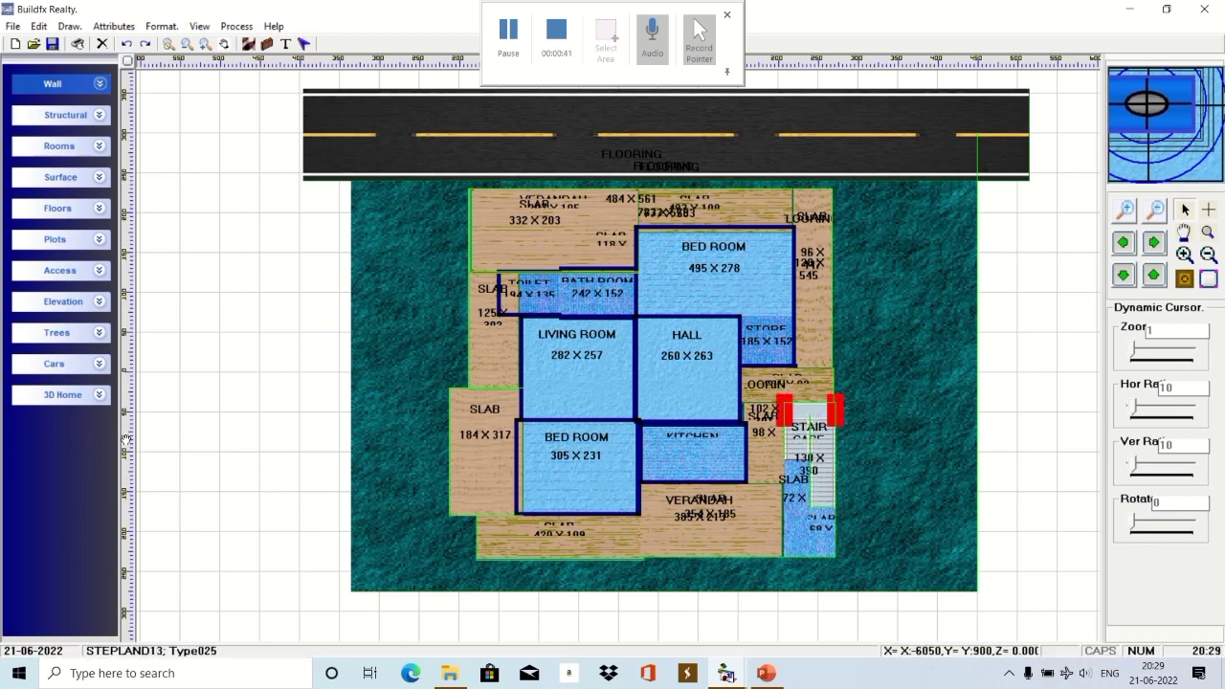
pyautogui.press('Tab')
pyautogui.press('Tab')
pyautogui.press('Tab')
pyautogui.press('Tab')
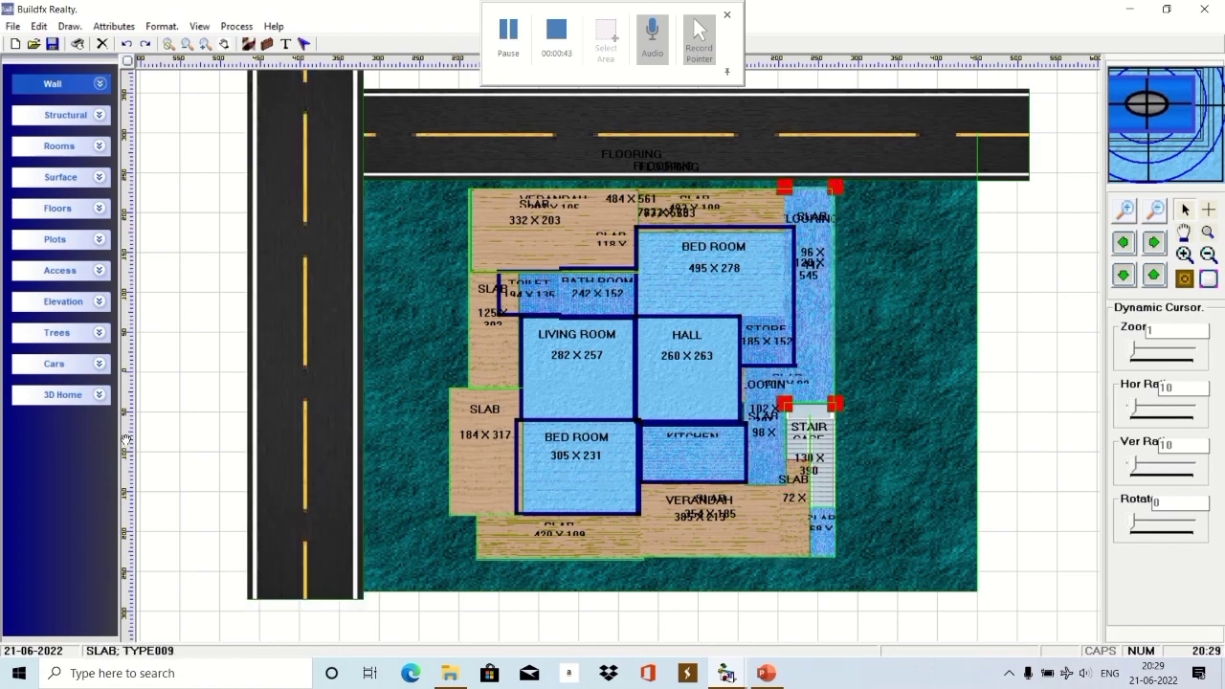
pyautogui.press('Tab')
pyautogui.press('Tab')
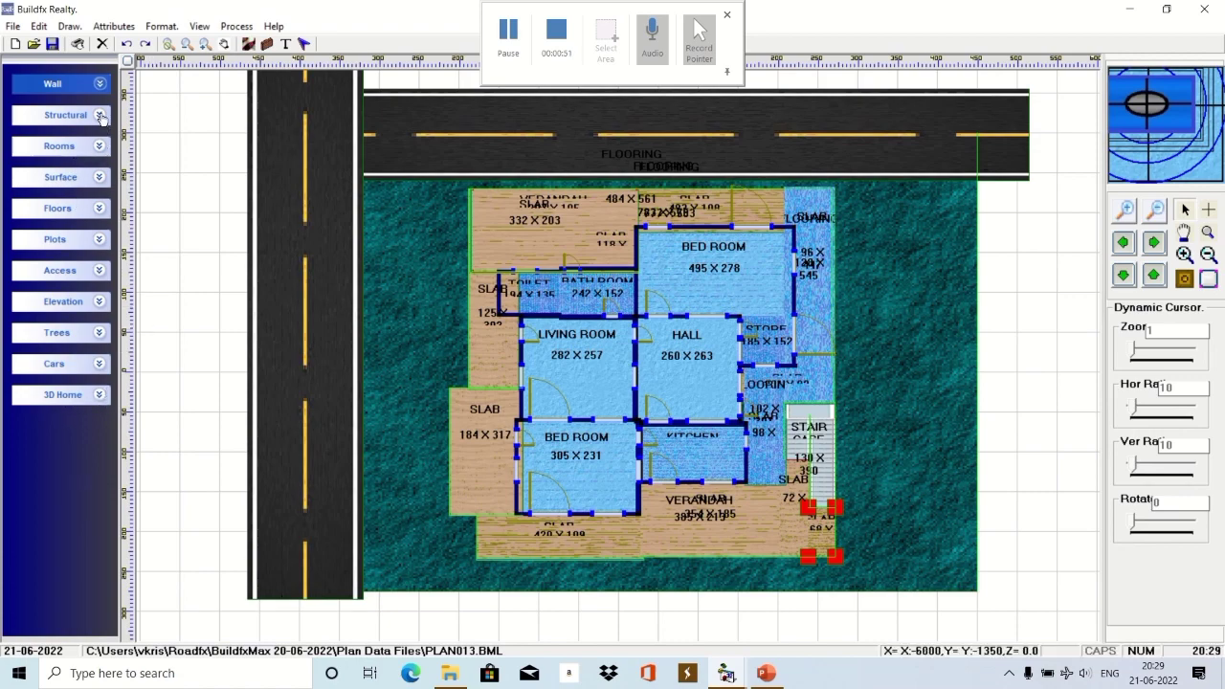
# Add a Hall room right of the house, shortening it from the bottom.
pyautogui.click(99, 148)
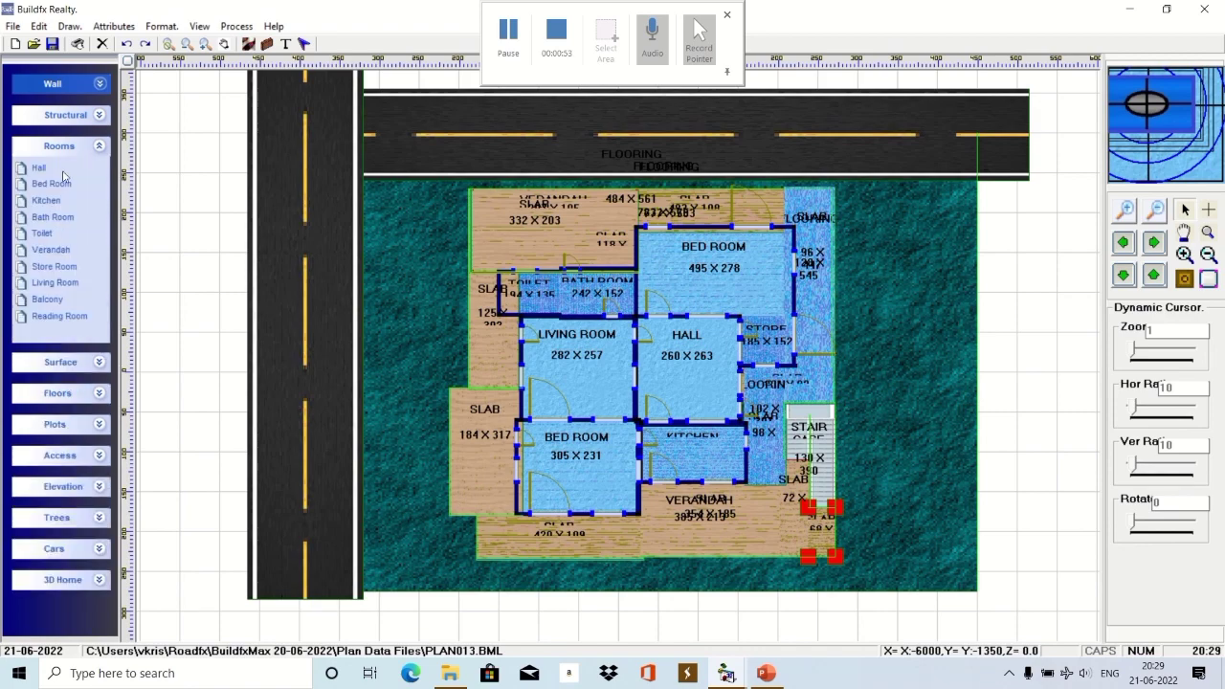
pyautogui.click(39, 168)
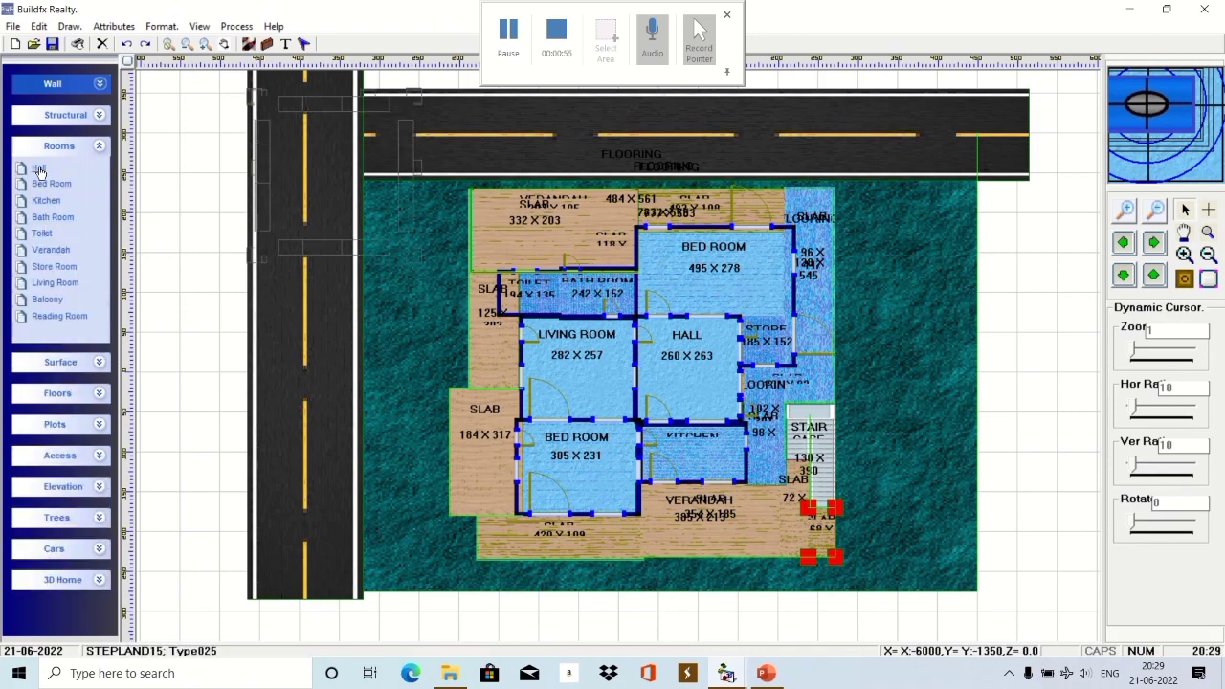
pyautogui.click(350, 191)
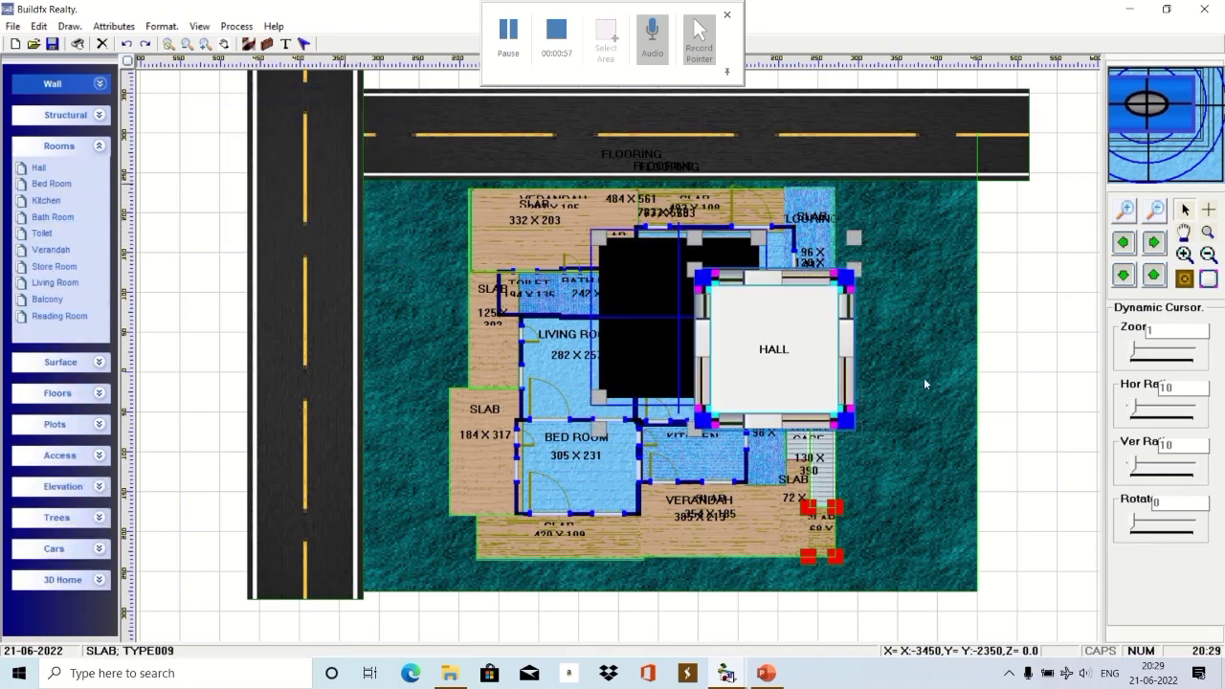
pyautogui.click(963, 337)
pyautogui.moveTo(1035, 426)
pyautogui.mouseDown()
pyautogui.moveTo(1034, 410)
pyautogui.moveTo(1074, 454)
pyautogui.mouseUp()
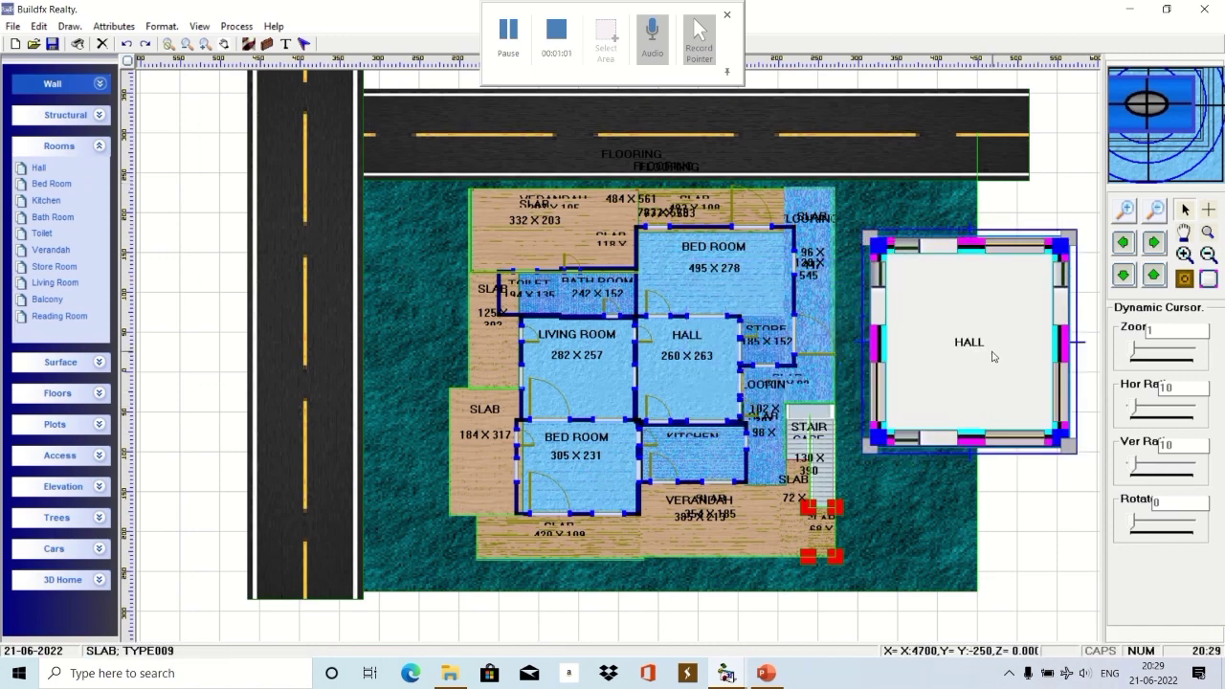
pyautogui.moveTo(992, 356); pyautogui.dragTo(933, 363)
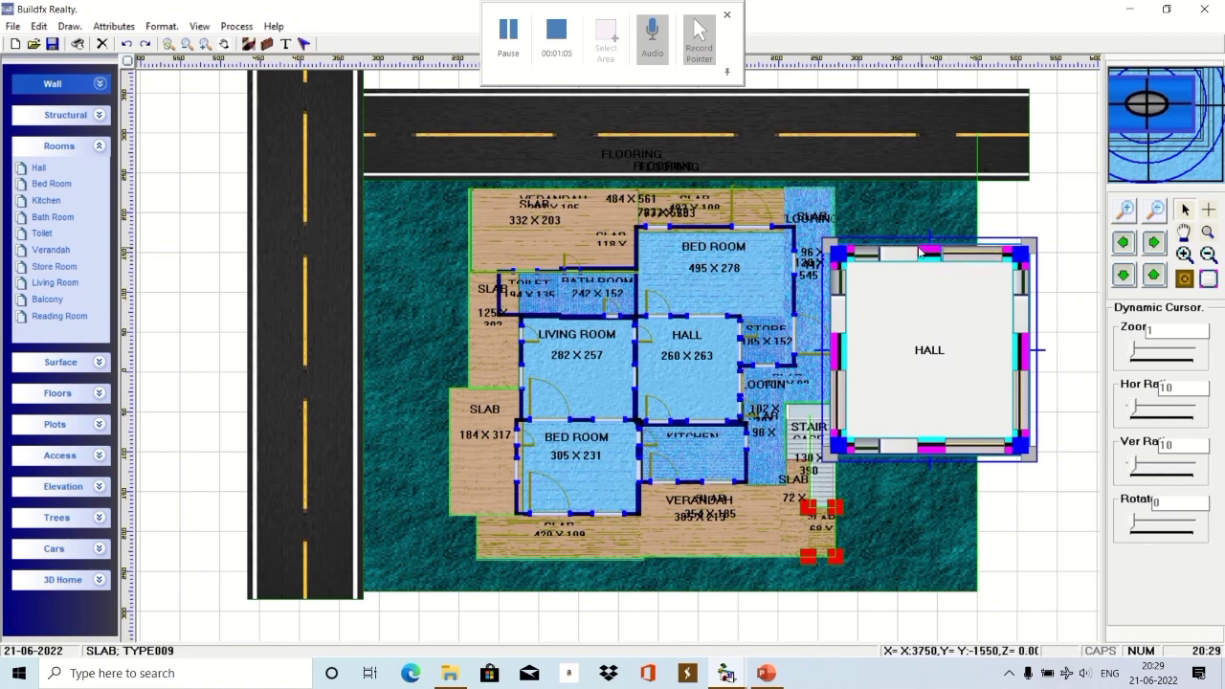
# Reposition the Hall's windows onto its right, bottom and left walls.
pyautogui.moveTo(912, 255)
pyautogui.mouseDown()
pyautogui.moveTo(909, 284)
pyautogui.moveTo(872, 322)
pyautogui.moveTo(875, 342)
pyautogui.mouseUp()
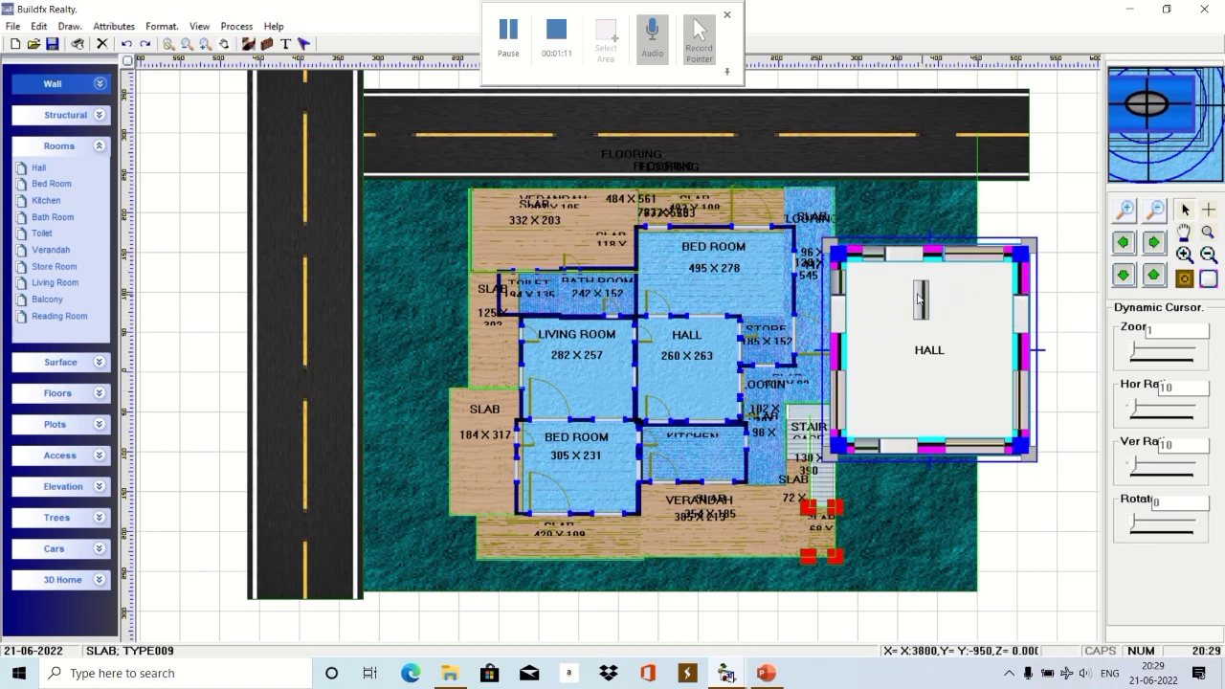
pyautogui.moveTo(1020, 287)
pyautogui.mouseDown()
pyautogui.moveTo(1020, 304)
pyautogui.moveTo(953, 362)
pyautogui.mouseUp()
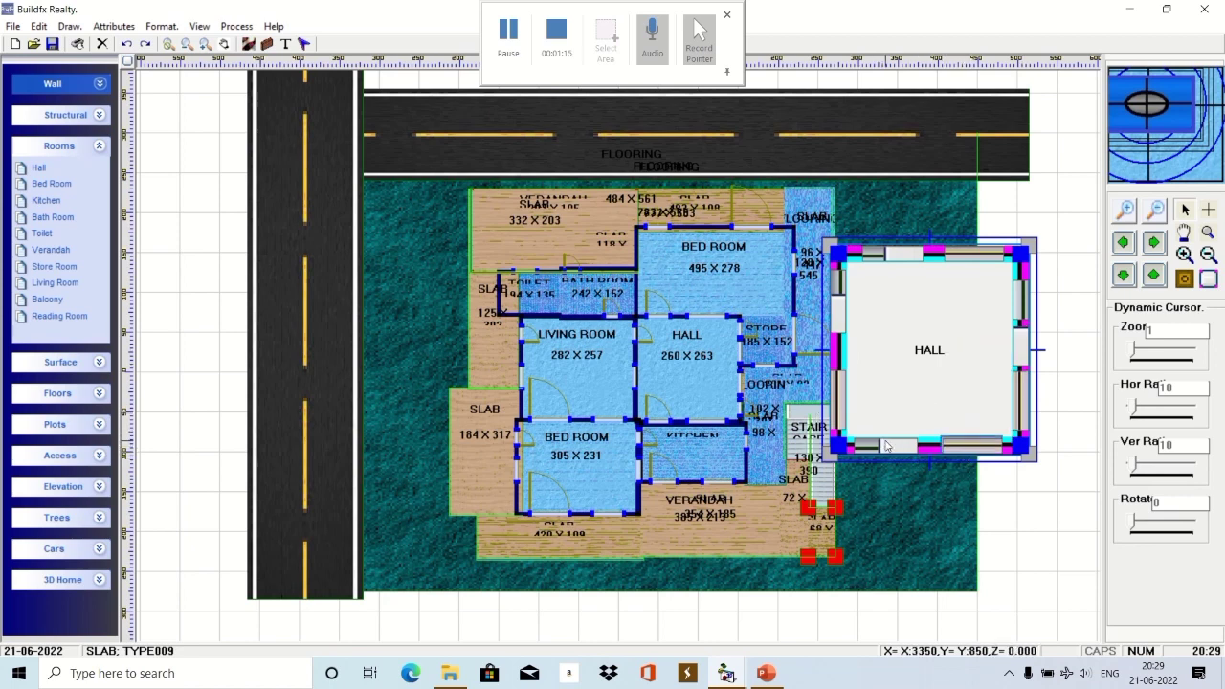
pyautogui.moveTo(891, 446); pyautogui.dragTo(875, 436)
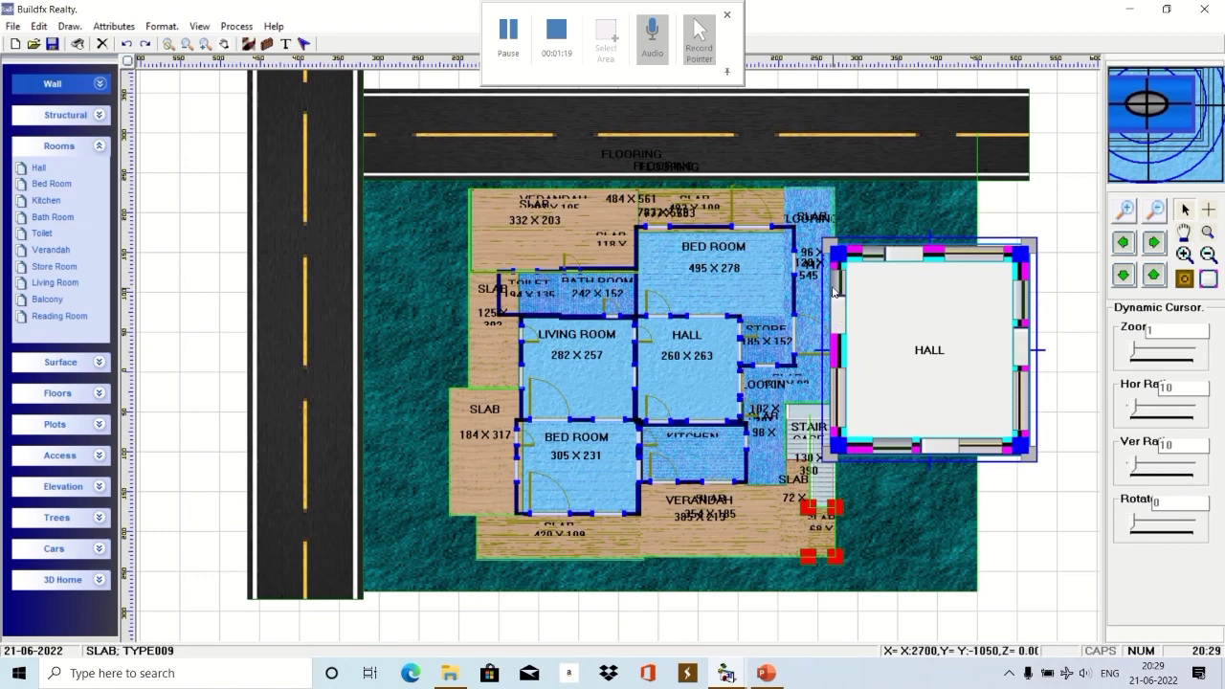
pyautogui.moveTo(838, 293)
pyautogui.mouseDown()
pyautogui.moveTo(834, 350)
pyautogui.moveTo(872, 328)
pyautogui.mouseUp()
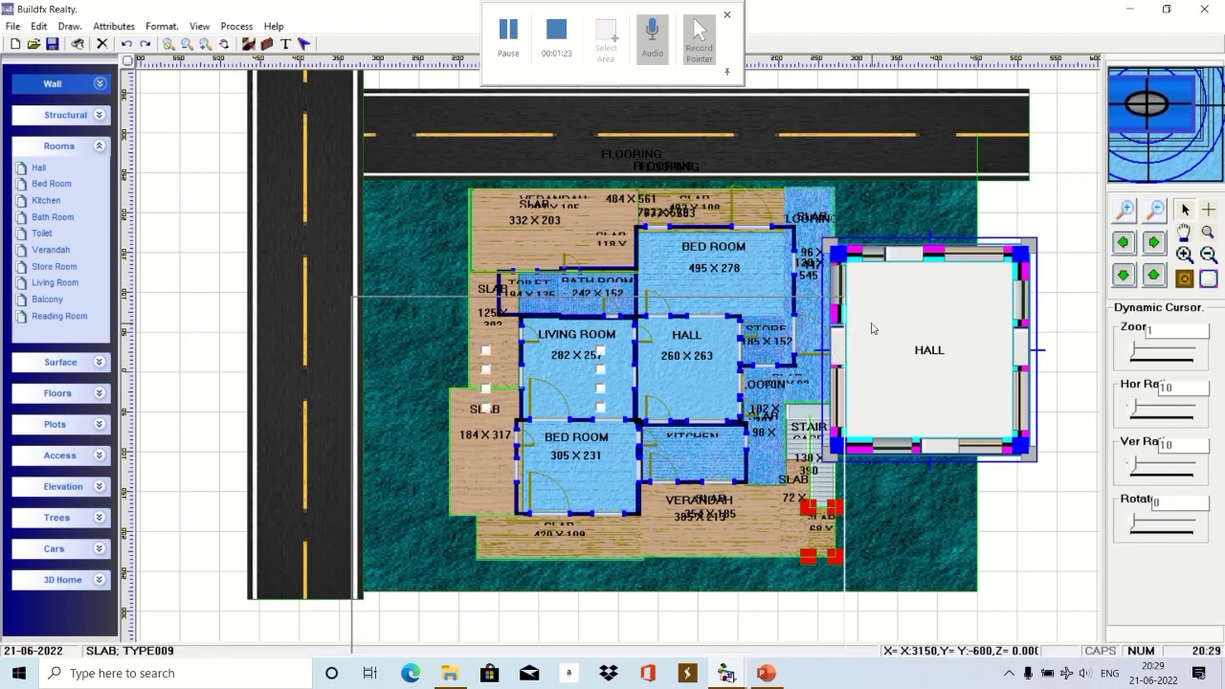
# Open the Hall's template properties and remove all four corner columns.
pyautogui.doubleClick(873, 329)
pyautogui.moveTo(741, 318); pyautogui.dragTo(533, 180)
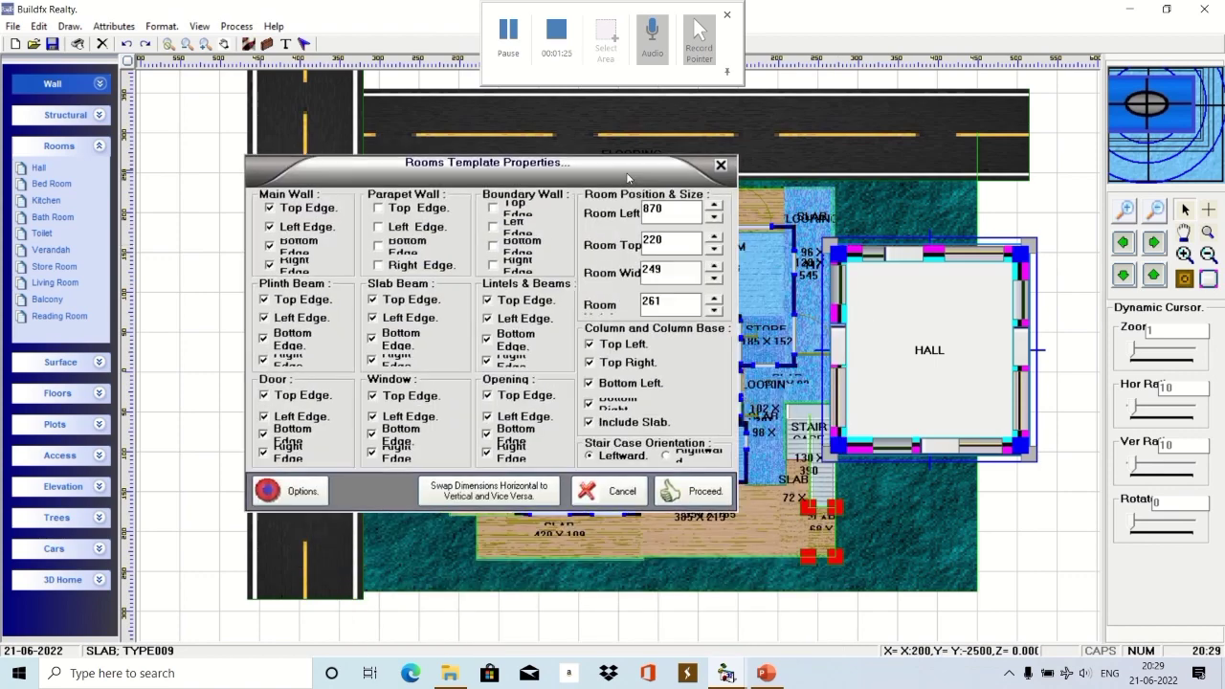
pyautogui.click(521, 349)
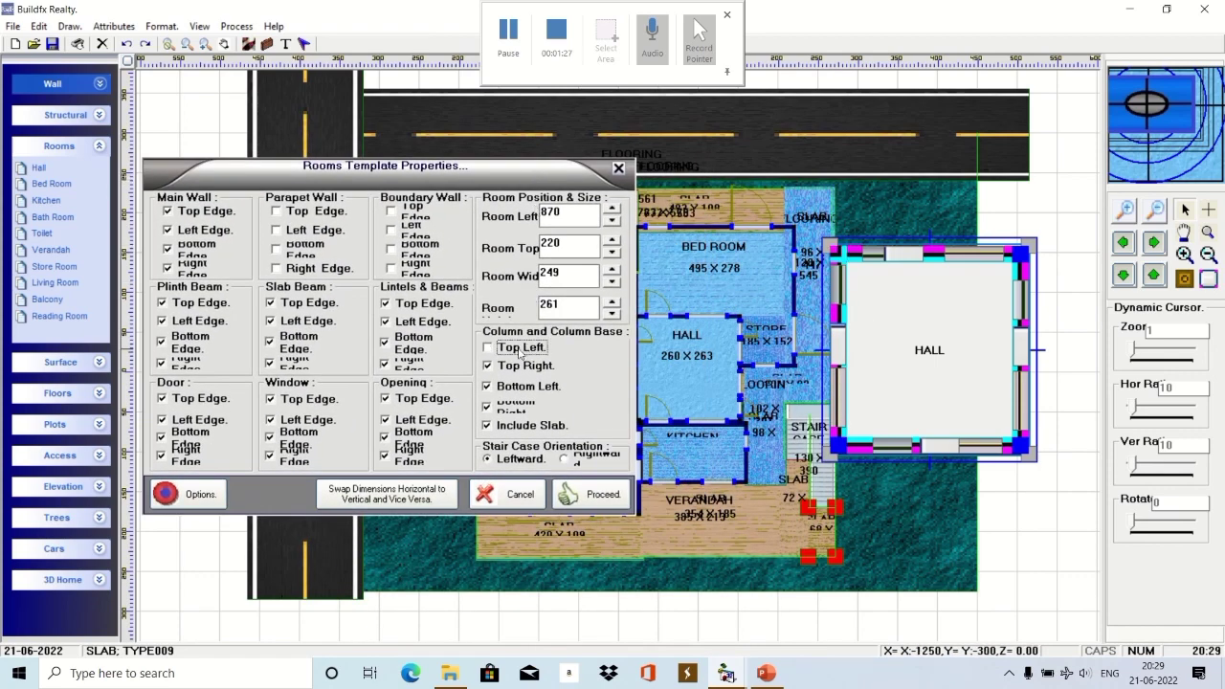
pyautogui.click(521, 366)
pyautogui.click(517, 385)
pyautogui.click(506, 408)
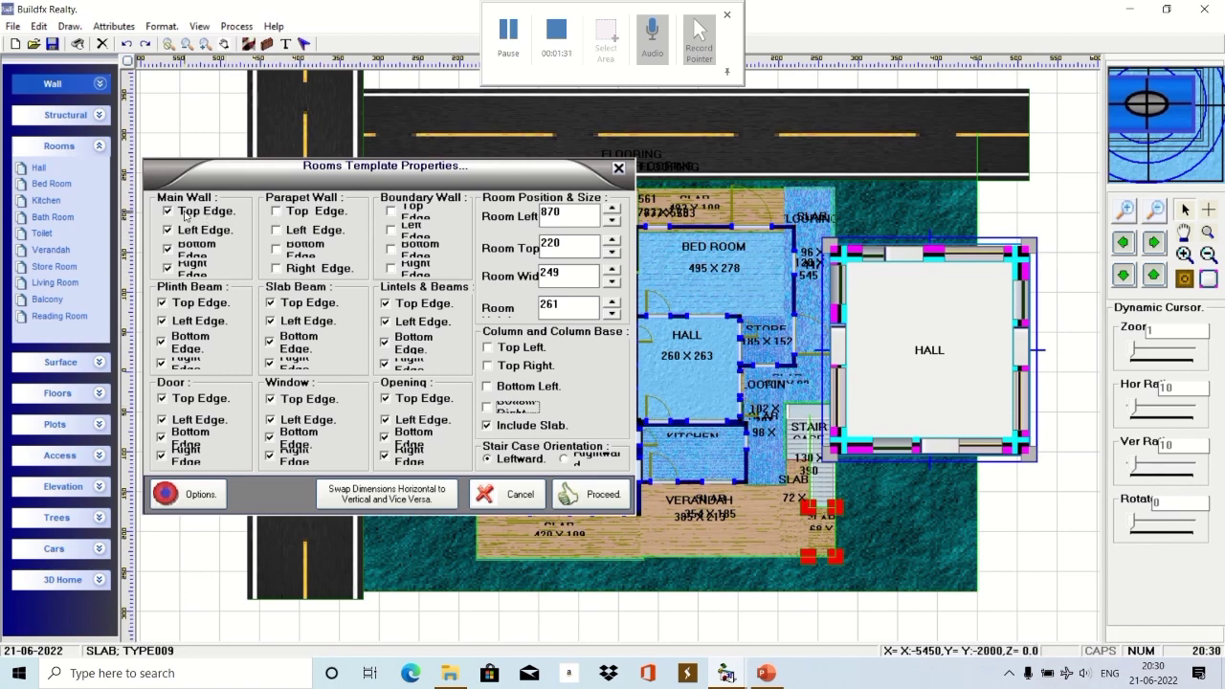
# Clear the plinth beam, slab beam and lintel on all four Hall edges.
pyautogui.click(201, 303)
pyautogui.click(198, 321)
pyautogui.click(190, 342)
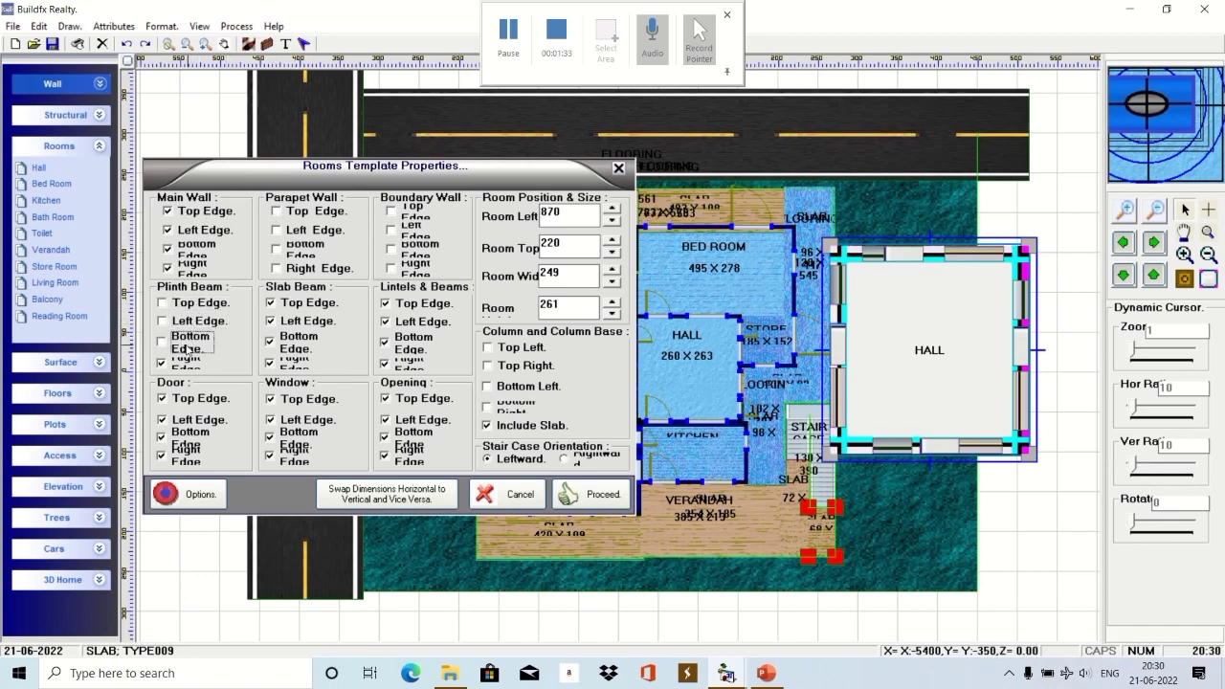
pyautogui.click(192, 362)
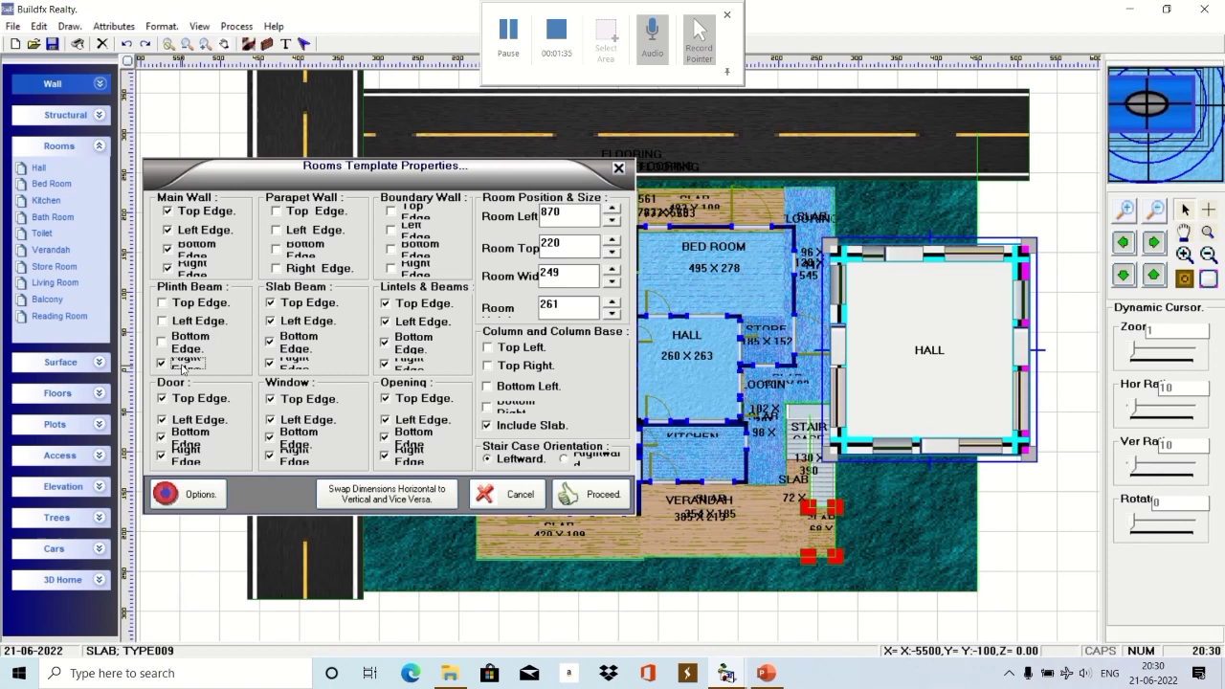
pyautogui.click(302, 302)
pyautogui.click(302, 321)
pyautogui.click(297, 343)
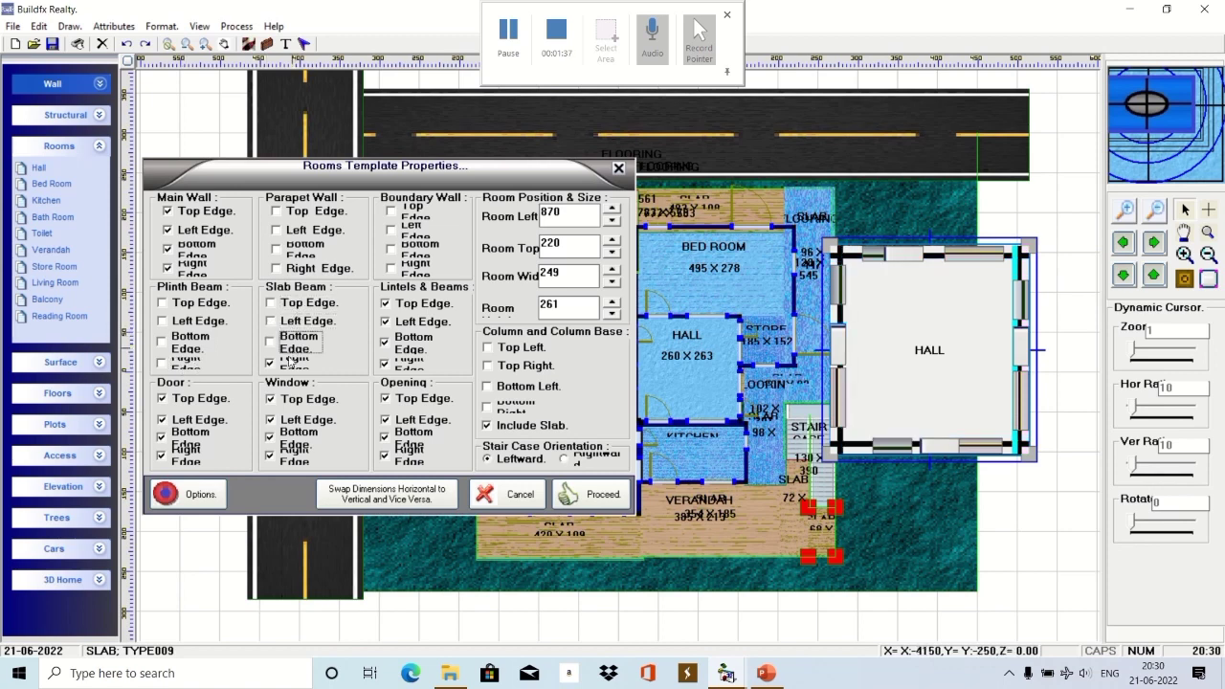
pyautogui.click(297, 364)
pyautogui.click(398, 305)
pyautogui.click(398, 322)
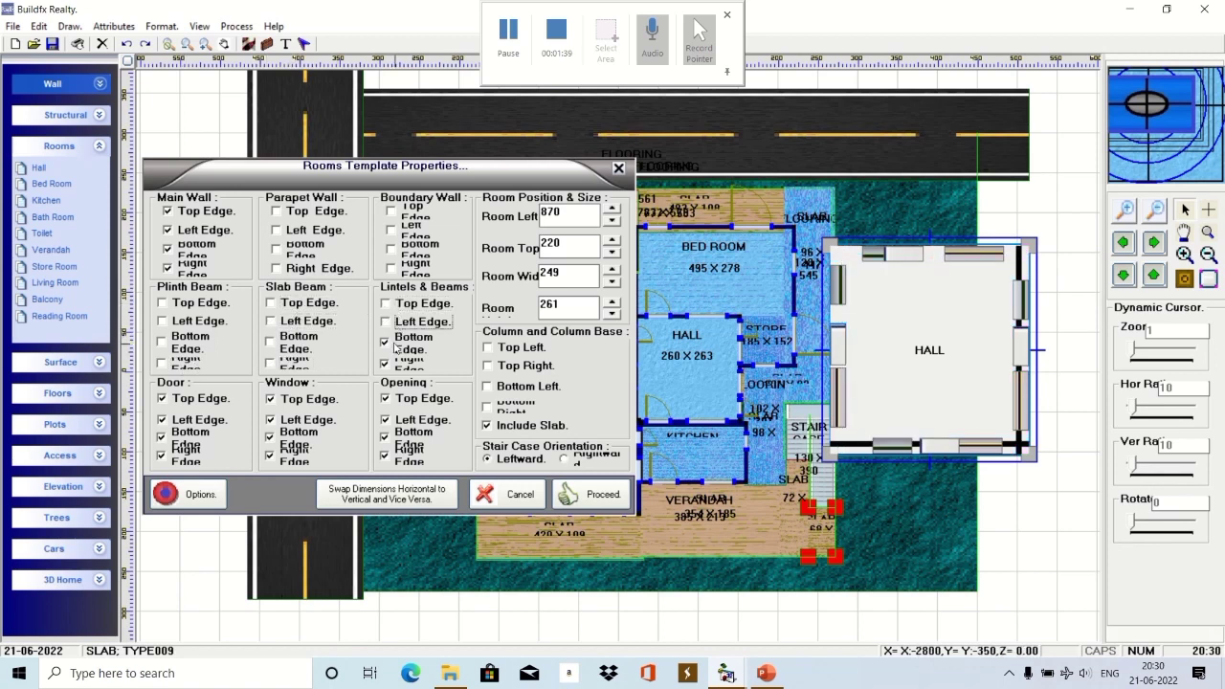
pyautogui.click(399, 342)
pyautogui.click(402, 368)
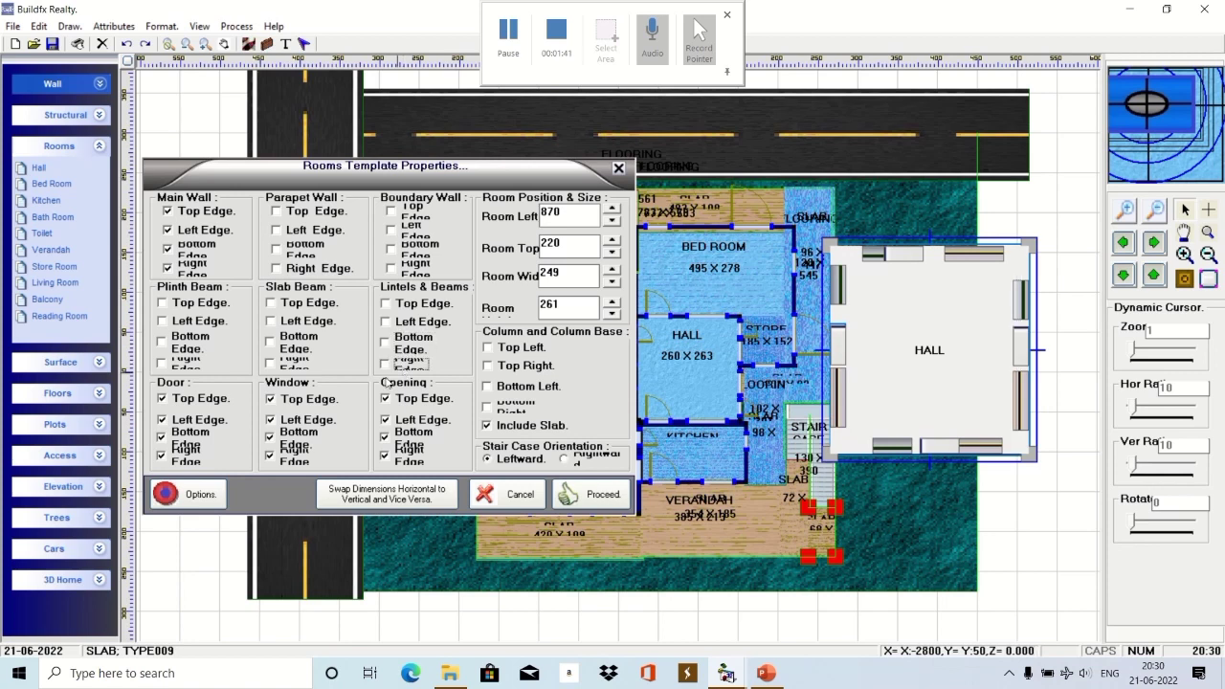
# Remove the doors, windows and openings from every edge of the Hall.
pyautogui.click(185, 400)
pyautogui.click(200, 421)
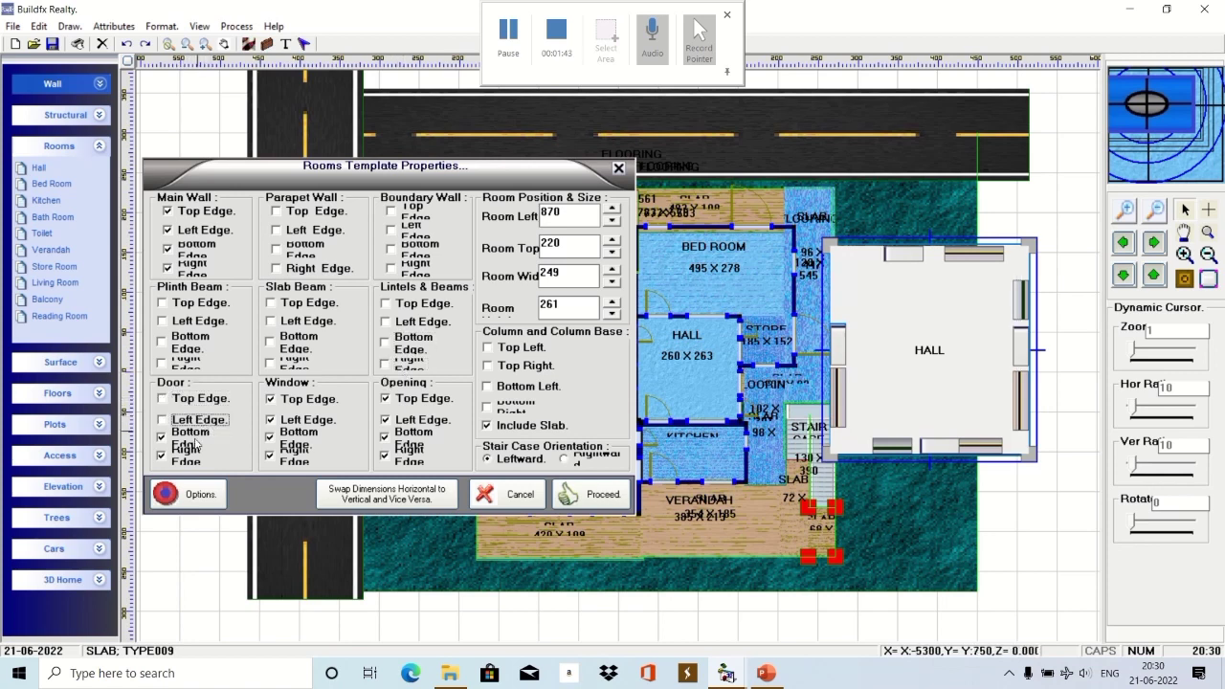
pyautogui.click(187, 438)
pyautogui.click(189, 458)
pyautogui.click(310, 401)
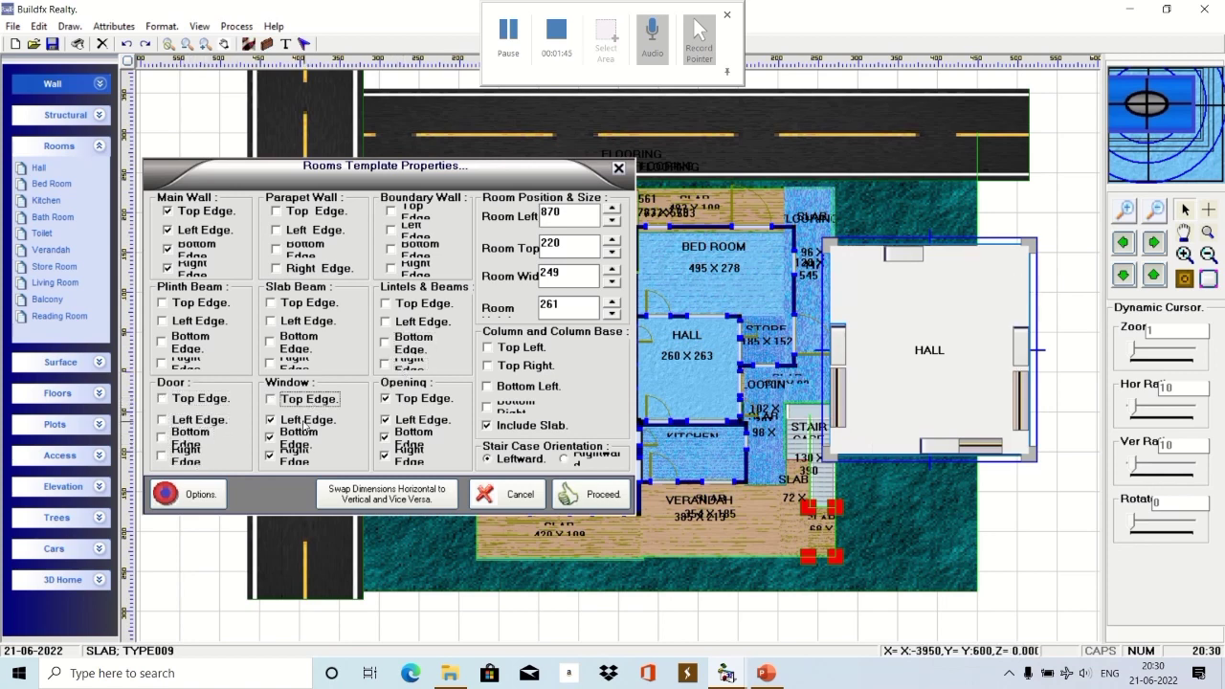
pyautogui.click(304, 421)
pyautogui.click(296, 438)
pyautogui.click(294, 455)
pyautogui.click(420, 399)
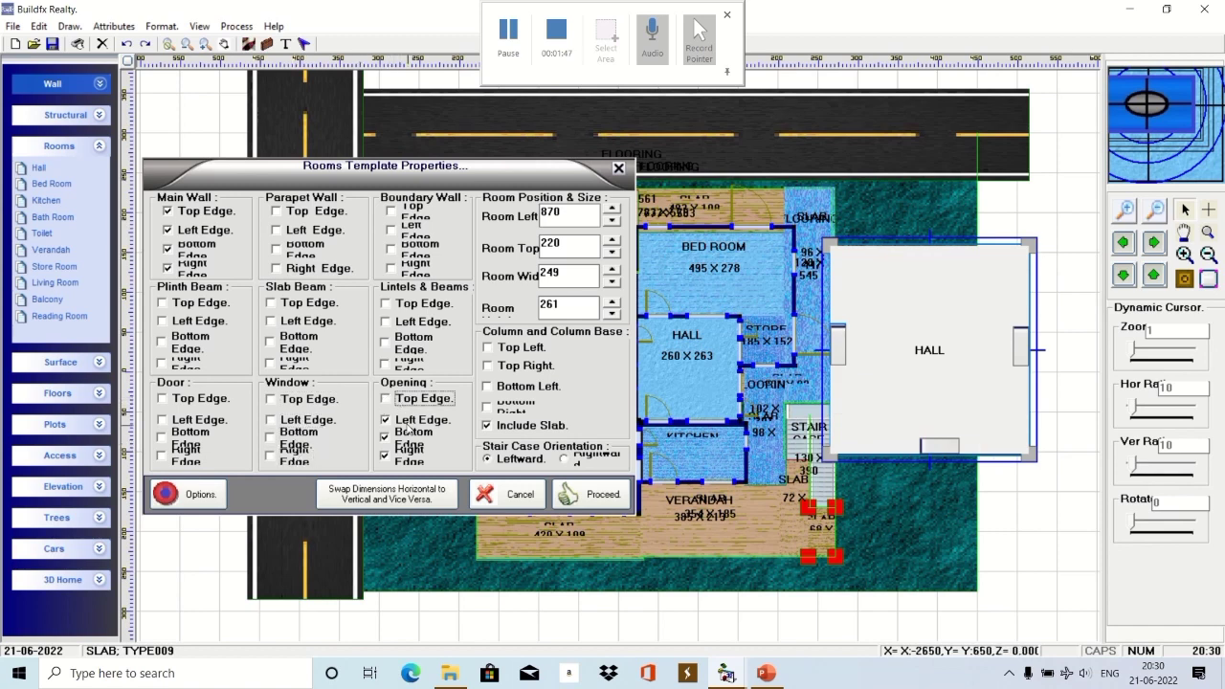
pyautogui.click(421, 419)
pyautogui.click(407, 437)
pyautogui.click(407, 457)
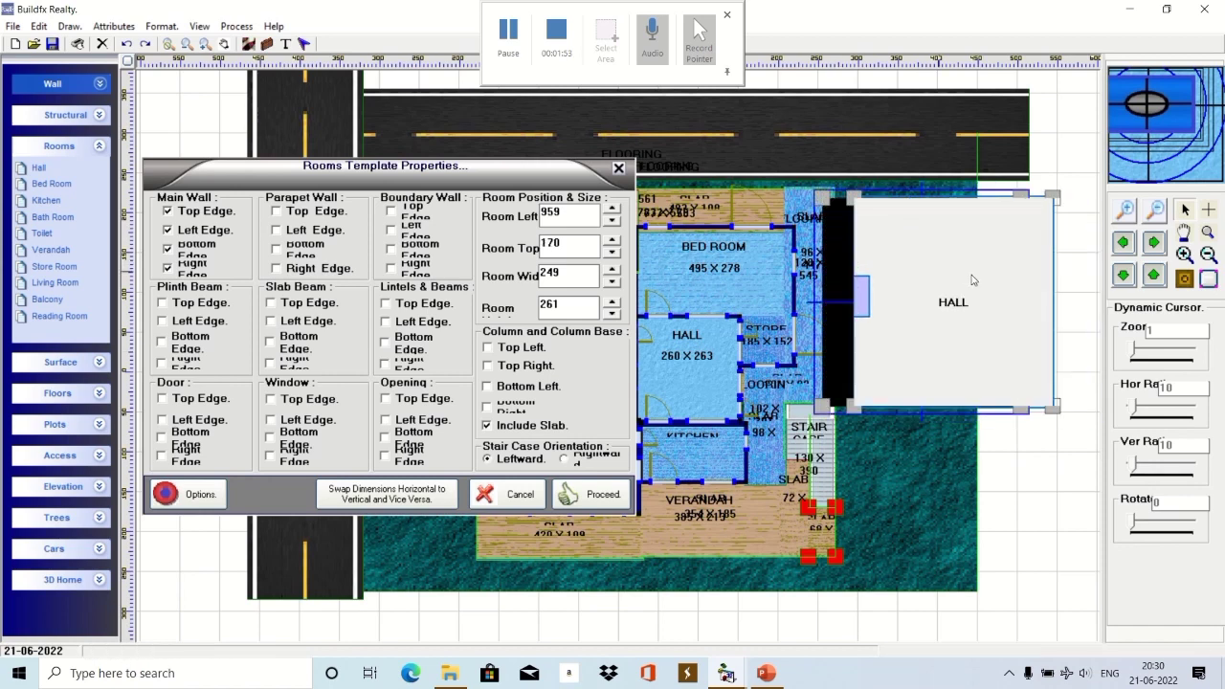
# Switch the hall's four main walls to walls with a door and window.
pyautogui.click(216, 214)
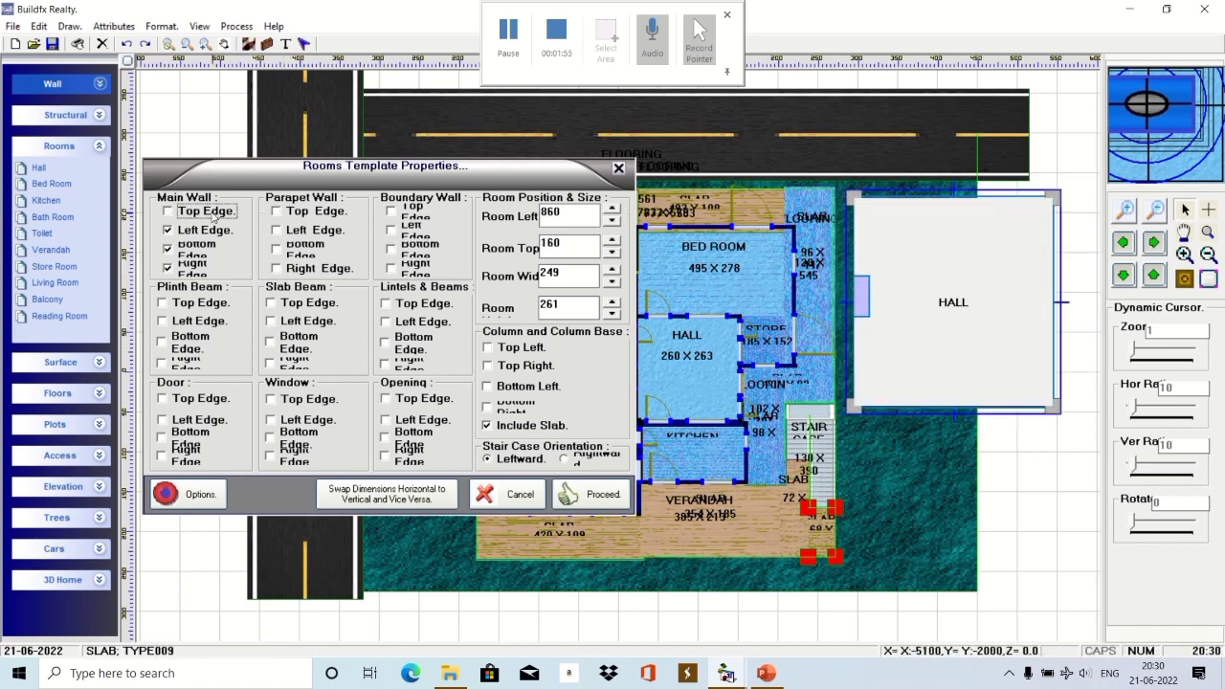
pyautogui.click(207, 231)
pyautogui.click(203, 248)
pyautogui.click(200, 261)
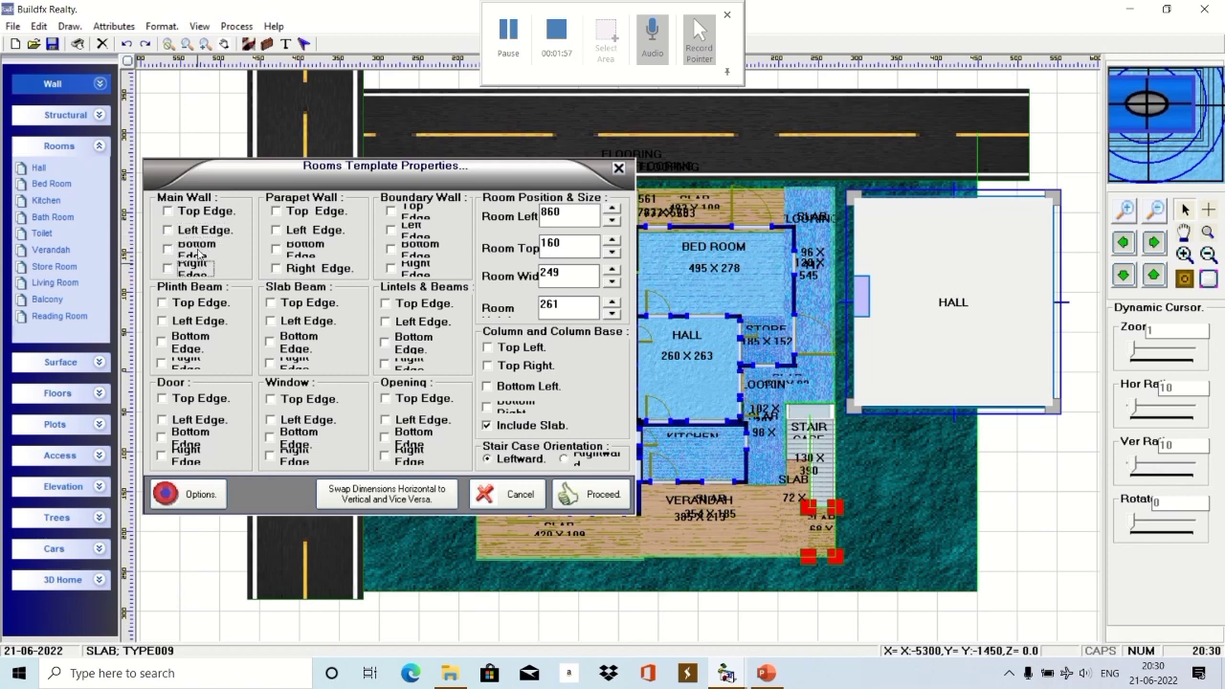
pyautogui.click(198, 213)
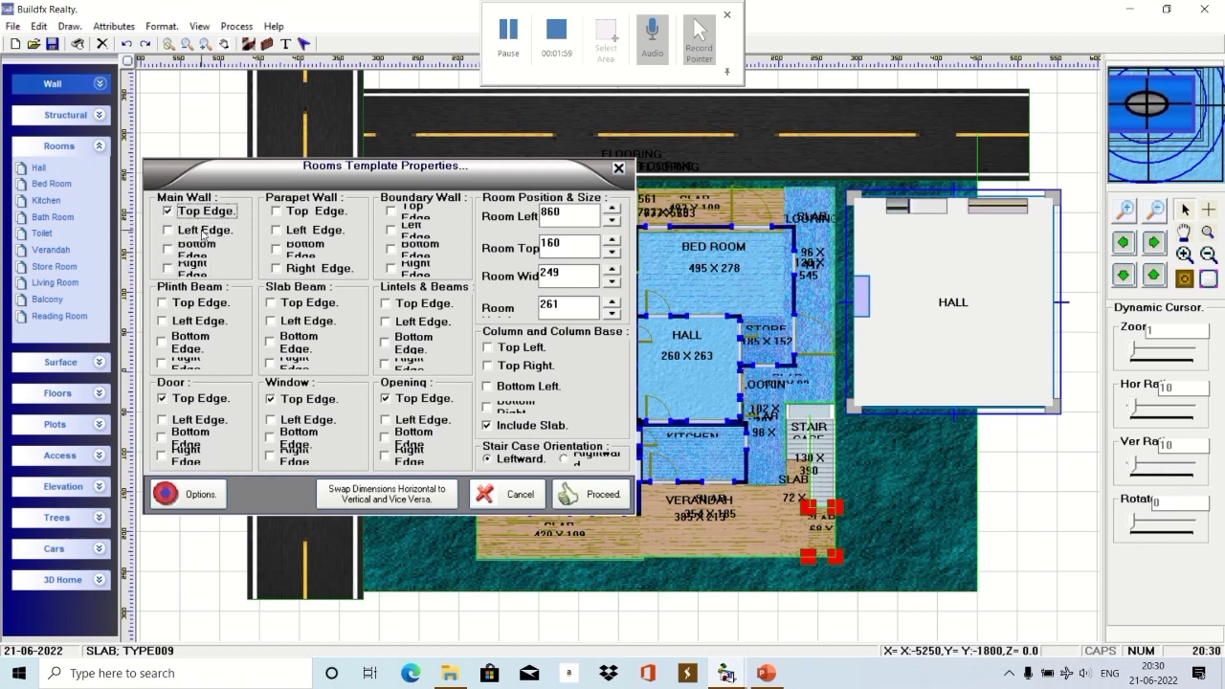
pyautogui.click(203, 232)
pyautogui.click(196, 248)
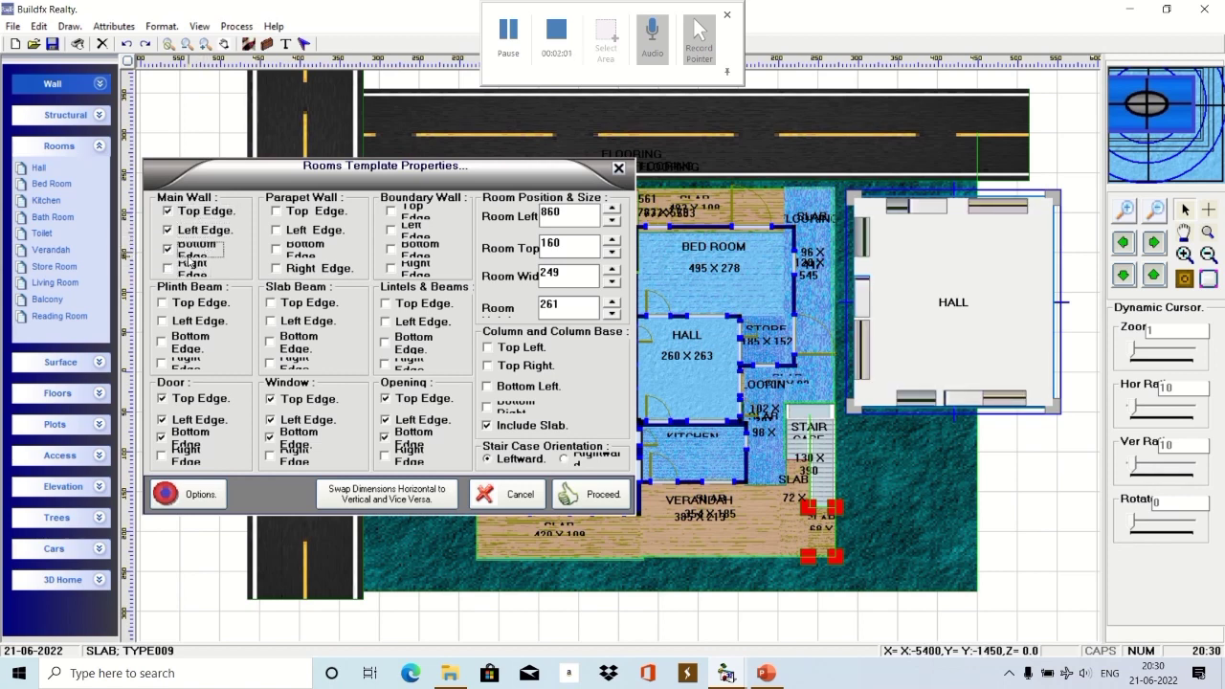
pyautogui.click(194, 271)
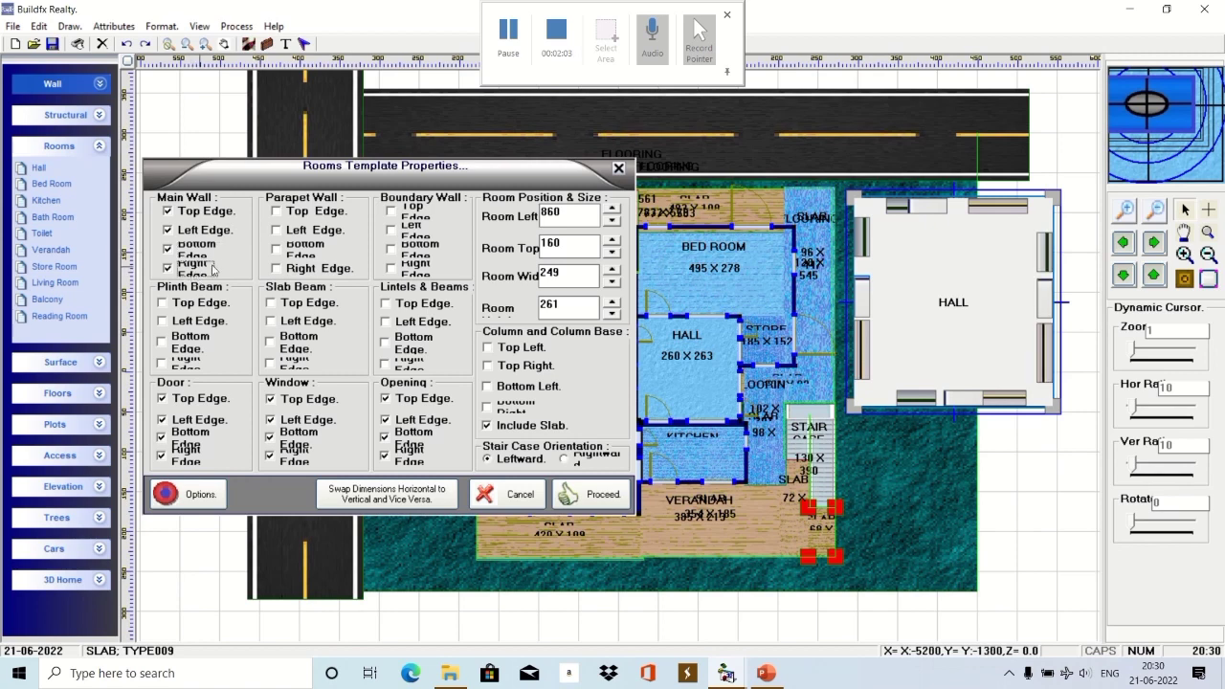
# Add parapet walls on all four hall edges and boundary walls on top, left and bottom.
pyautogui.click(308, 213)
pyautogui.click(309, 231)
pyautogui.click(301, 250)
pyautogui.click(295, 268)
pyautogui.click(417, 213)
pyautogui.click(412, 230)
pyautogui.click(410, 248)
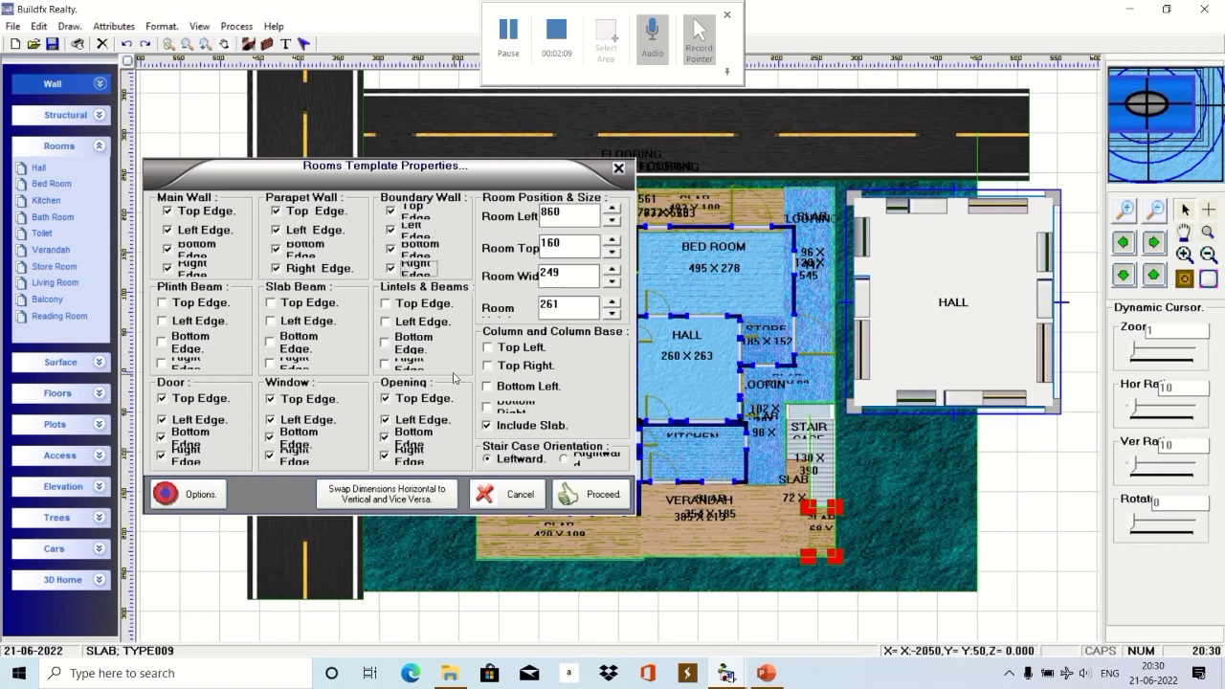
# Add columns at the hall's four corners and plinth beams along all four edges.
pyautogui.click(499, 348)
pyautogui.click(503, 366)
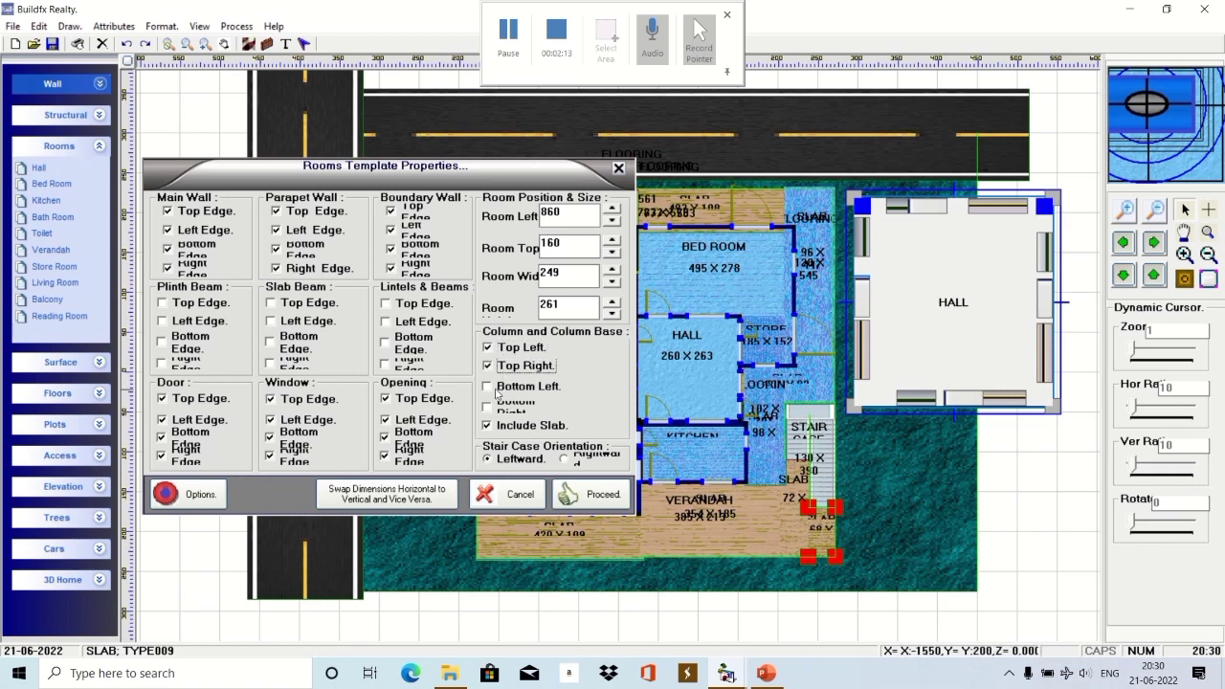
pyautogui.click(498, 389)
pyautogui.click(488, 408)
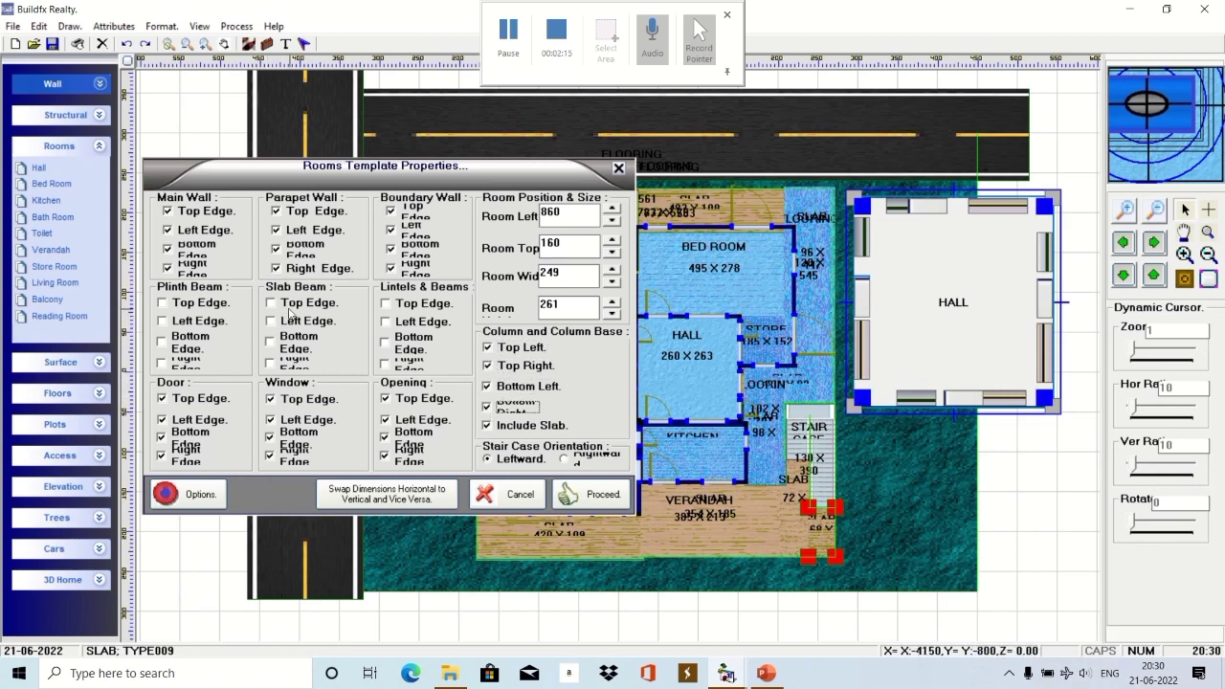
pyautogui.click(201, 306)
pyautogui.click(196, 323)
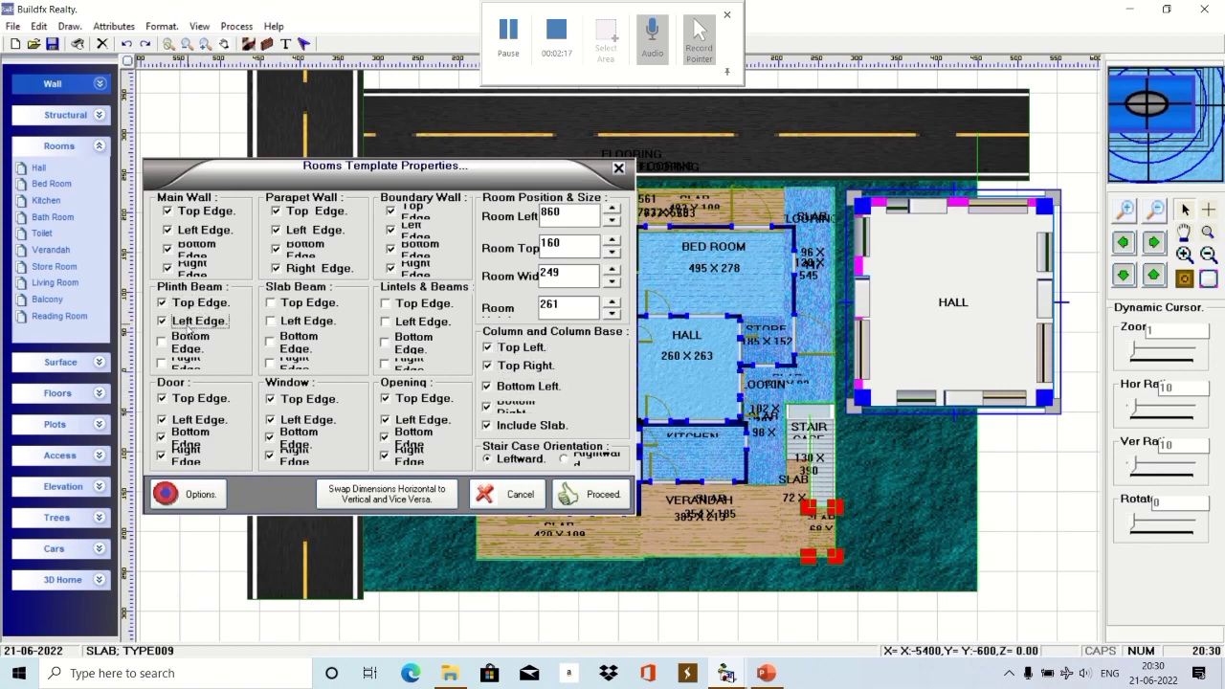
pyautogui.click(188, 345)
pyautogui.click(184, 360)
# Add slab beams and lintels along all four edges of the hall.
pyautogui.click(278, 306)
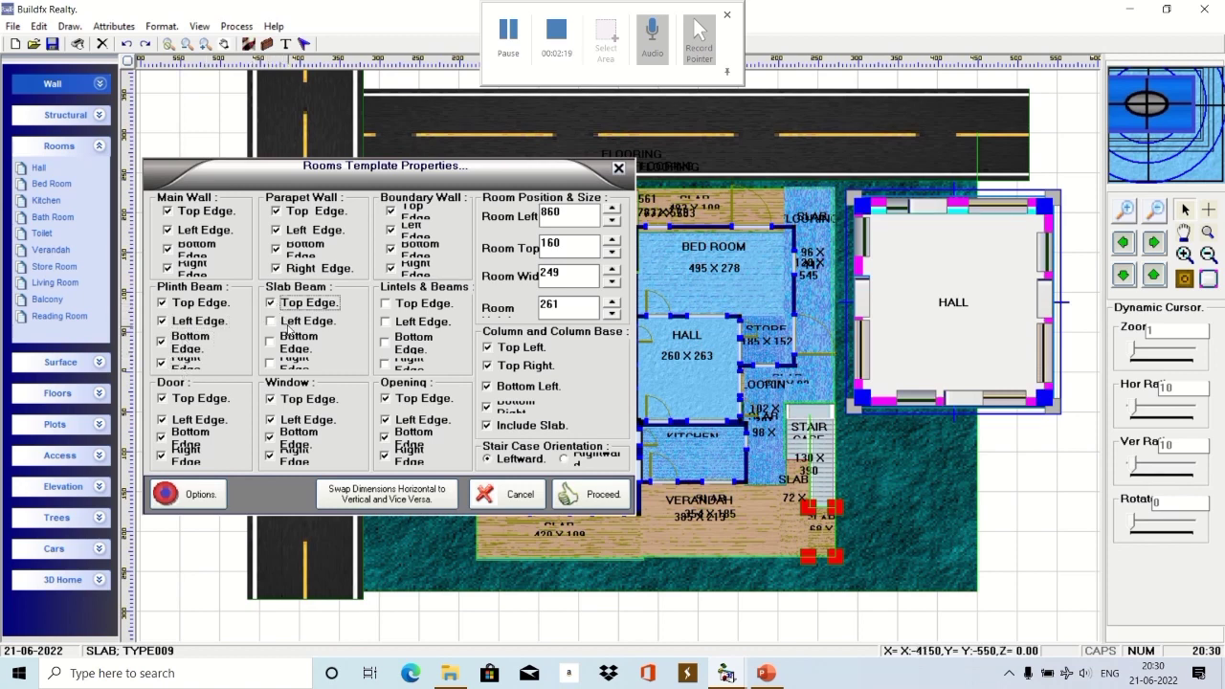
pyautogui.click(287, 325)
pyautogui.click(286, 342)
pyautogui.click(287, 364)
pyautogui.click(385, 306)
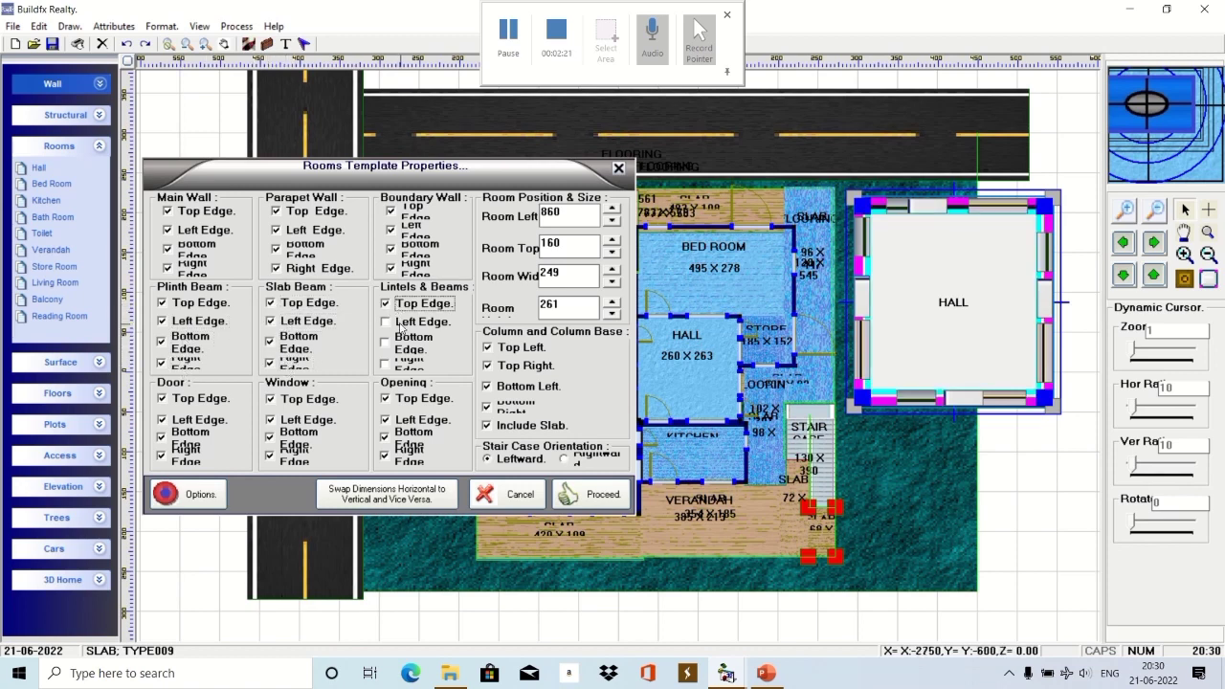
pyautogui.click(397, 324)
pyautogui.click(398, 343)
pyautogui.click(395, 361)
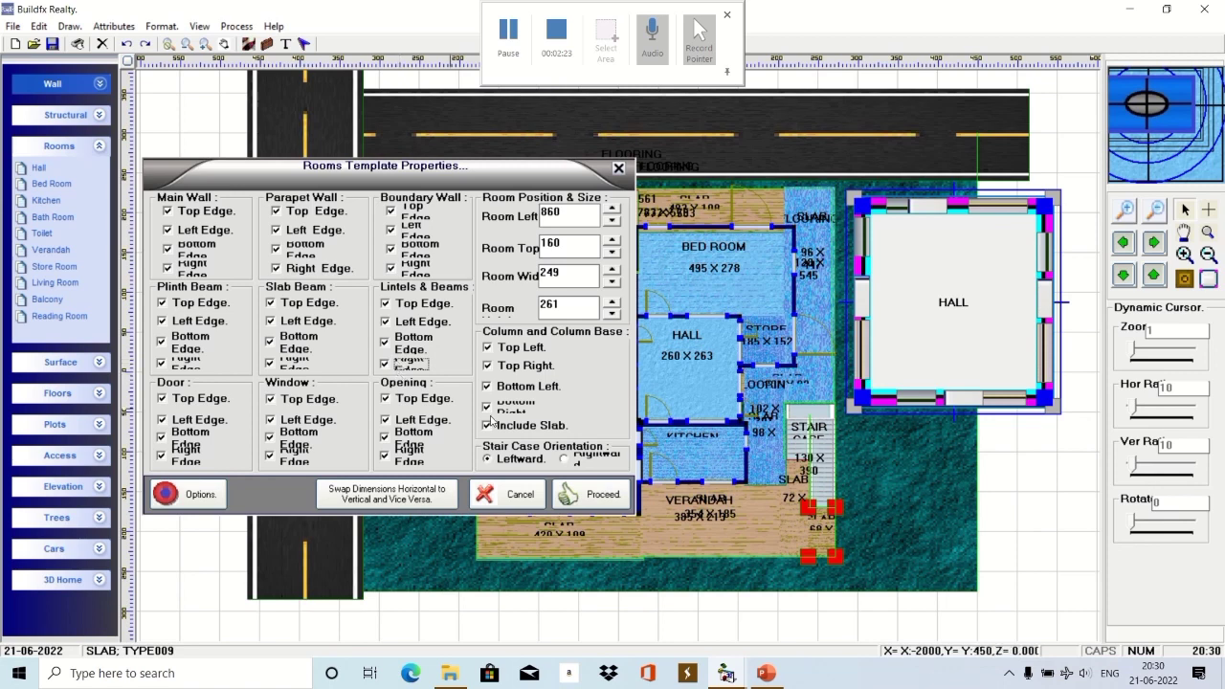
# Move and resize the HALL block to 177 × 159, redraw it, and proceed.
pyautogui.moveTo(959, 319); pyautogui.dragTo(994, 298)
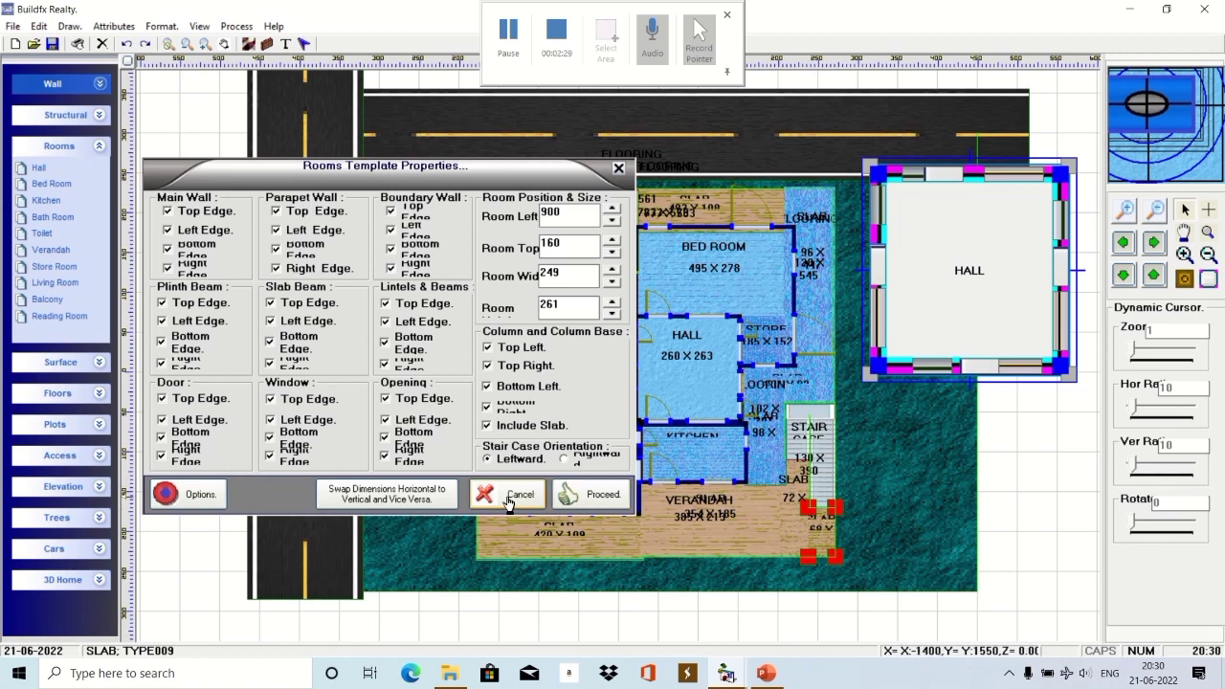
pyautogui.moveTo(1000, 316)
pyautogui.mouseDown()
pyautogui.moveTo(970, 454)
pyautogui.moveTo(926, 328)
pyautogui.mouseUp()
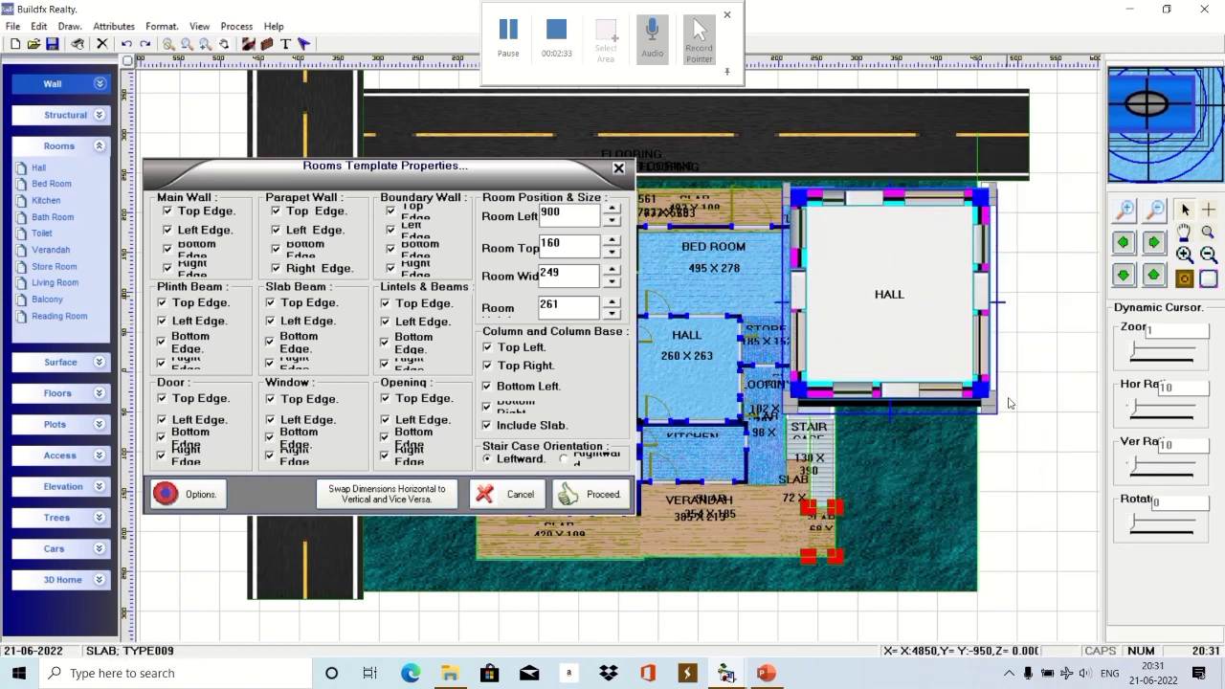
pyautogui.moveTo(1009, 403); pyautogui.dragTo(931, 304)
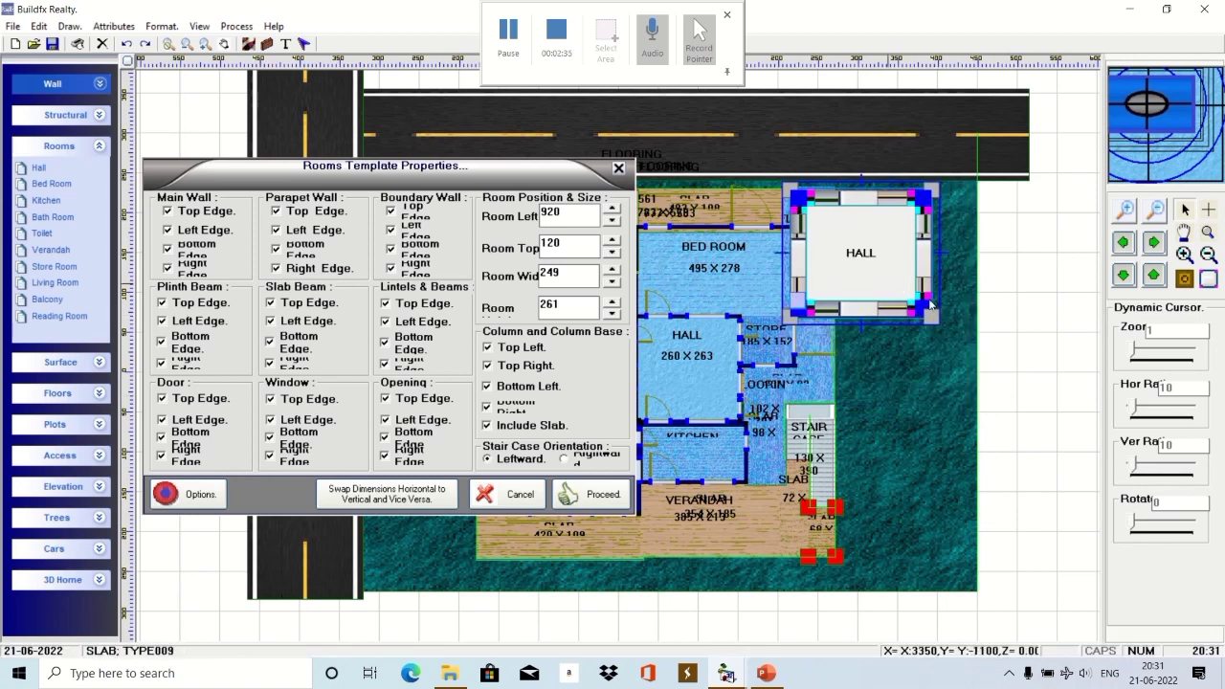
pyautogui.moveTo(860, 252); pyautogui.dragTo(1031, 376)
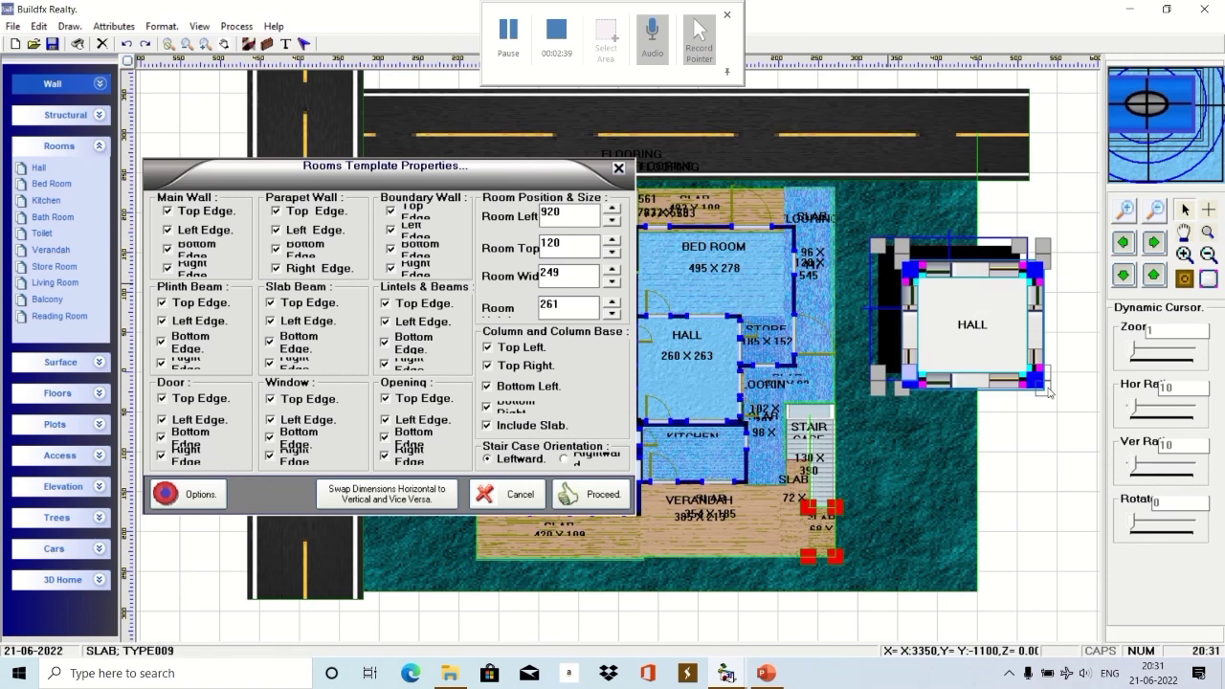
pyautogui.click(1047, 393)
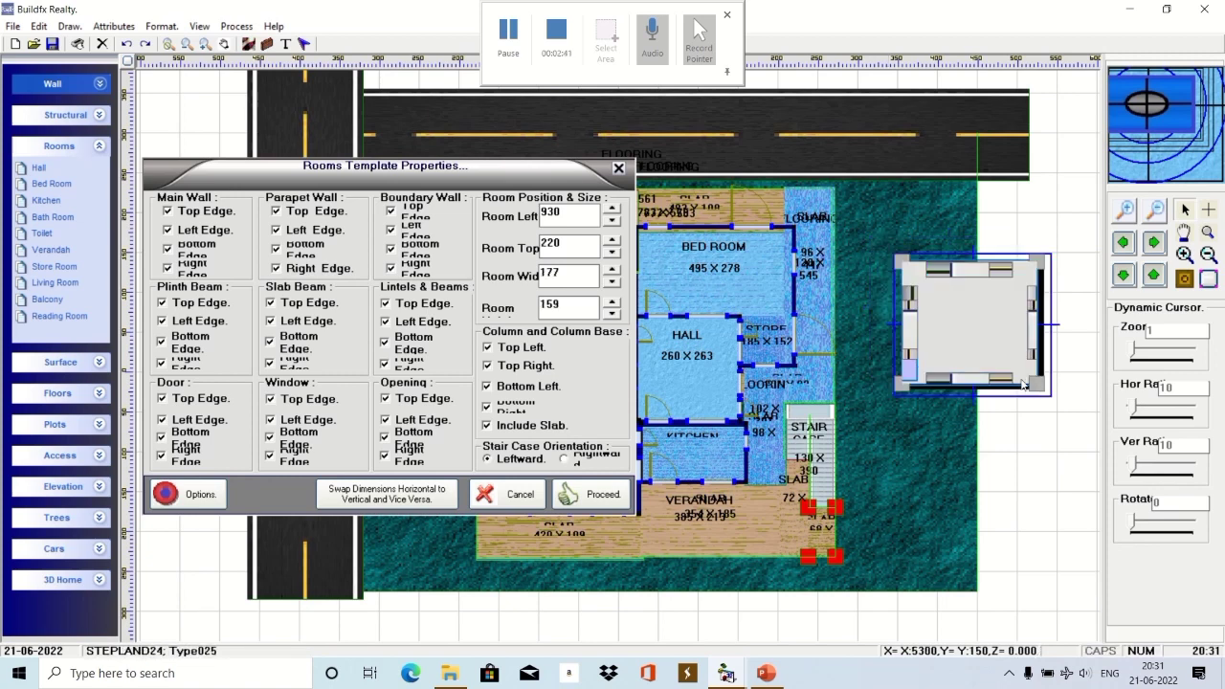
pyautogui.click(585, 495)
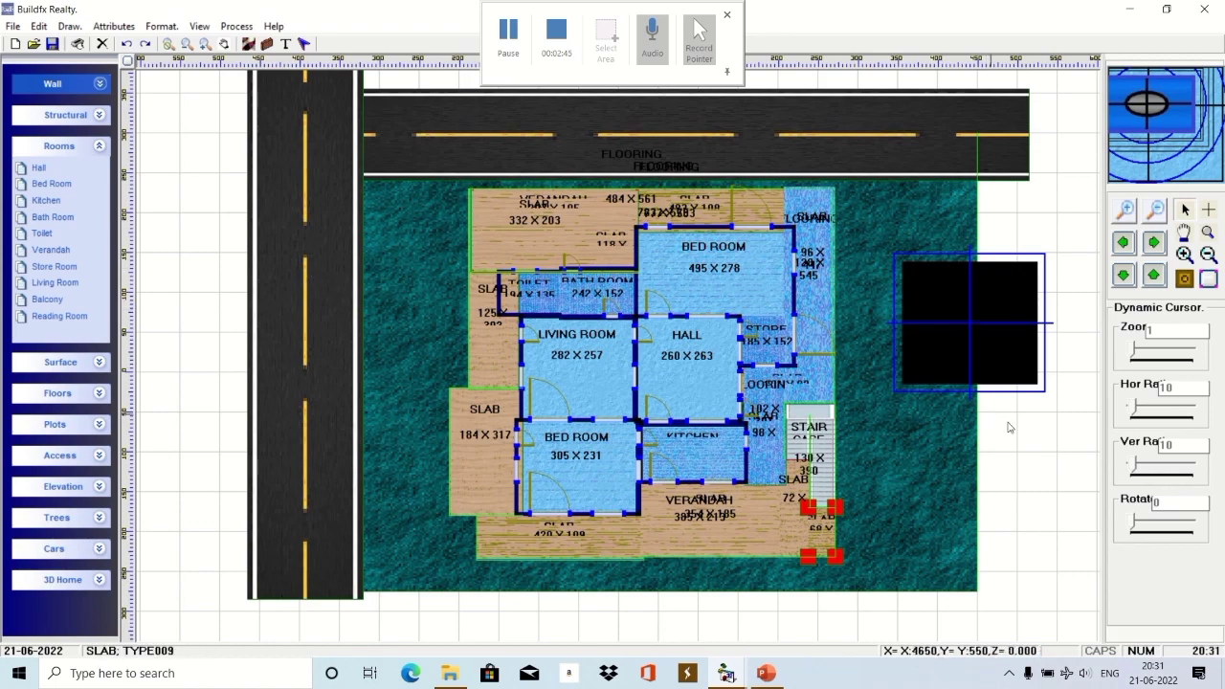
# In Options and Settings, set the main wall style to Type035 and parapet wall style to Type064.
pyautogui.rightClick(201, 338)
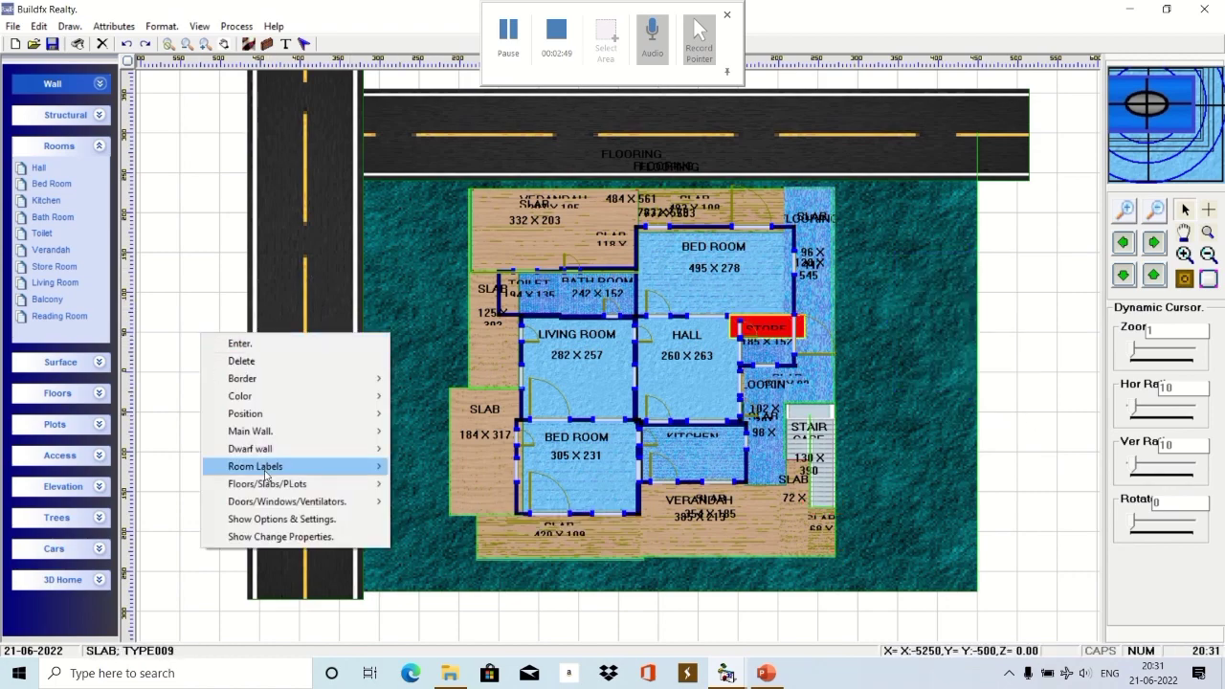
pyautogui.click(282, 518)
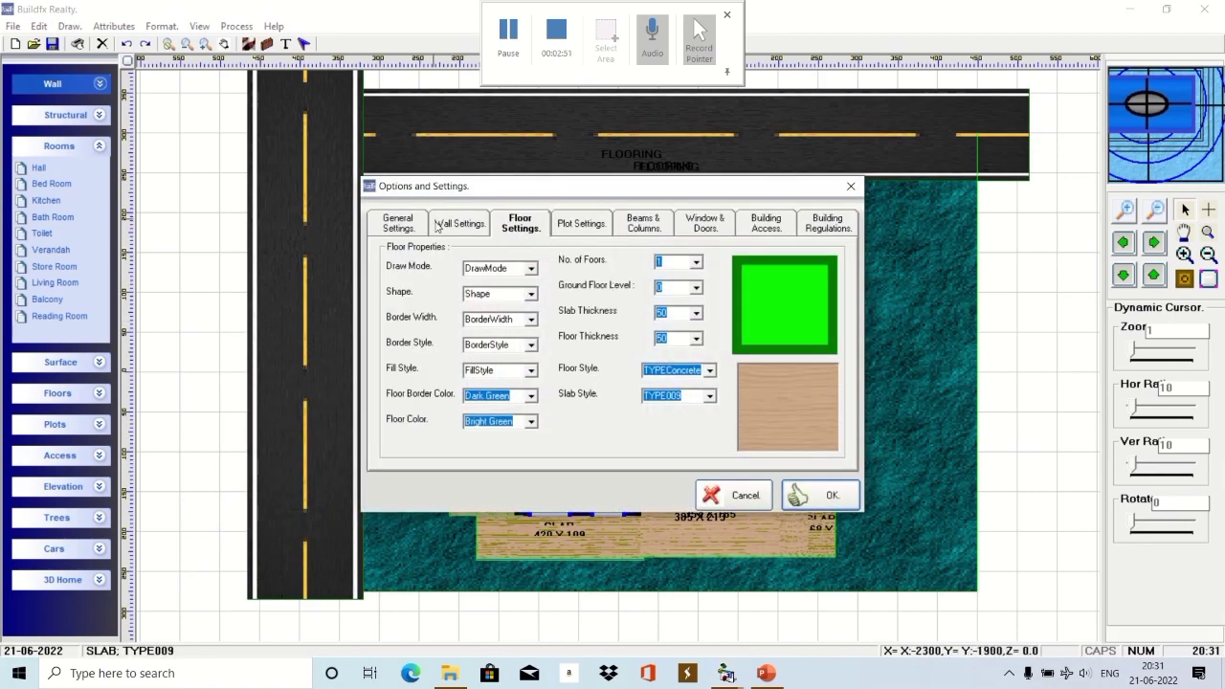
pyautogui.click(460, 230)
pyautogui.click(653, 312)
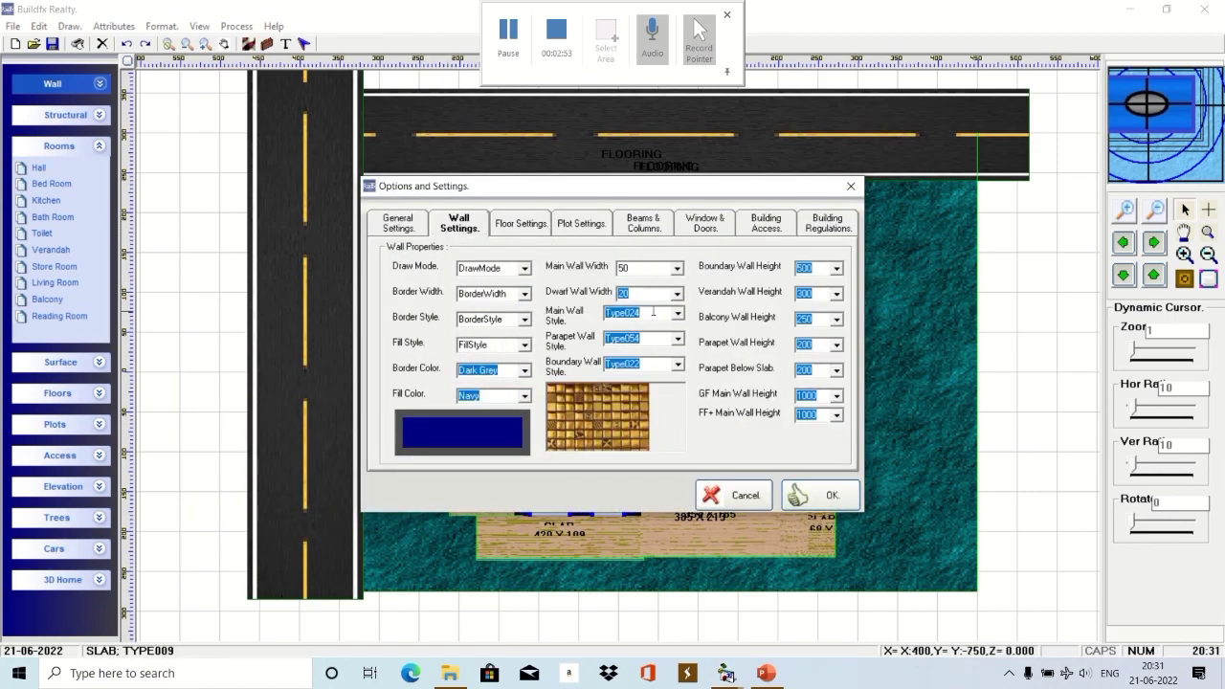
pyautogui.scroll(-5, 653, 312)
pyautogui.scroll(-6, 653, 312)
pyautogui.click(655, 338)
pyautogui.scroll(-1, 655, 339)
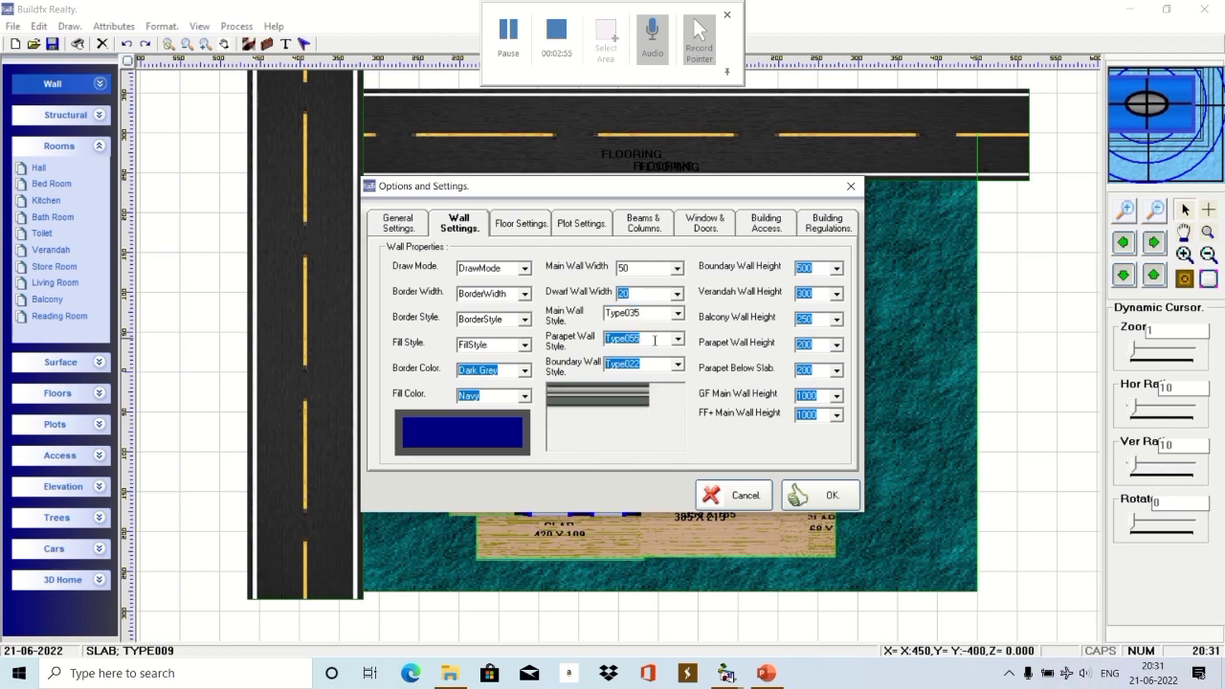
pyautogui.scroll(-2, 658, 365)
pyautogui.scroll(-3, 658, 365)
pyautogui.scroll(-2, 658, 365)
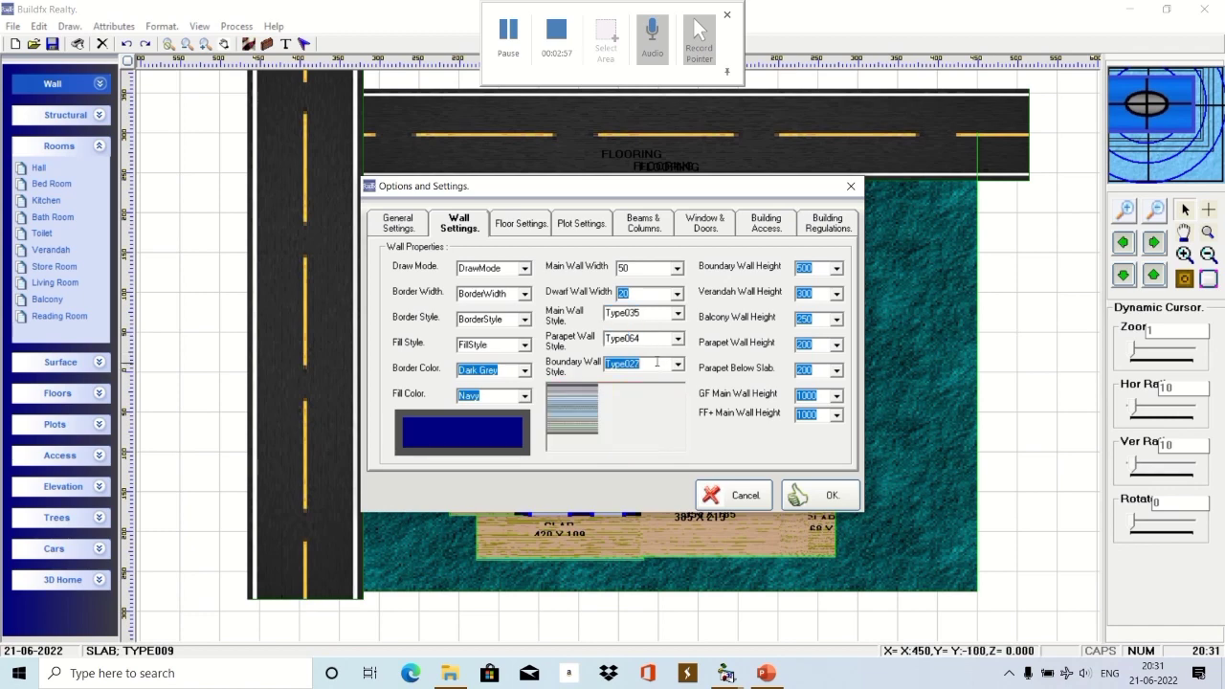
pyautogui.scroll(-2, 658, 365)
# Set the house to 3 floors with TYPE011 blue-tile floor style and confirm.
pyautogui.click(594, 228)
pyautogui.click(546, 225)
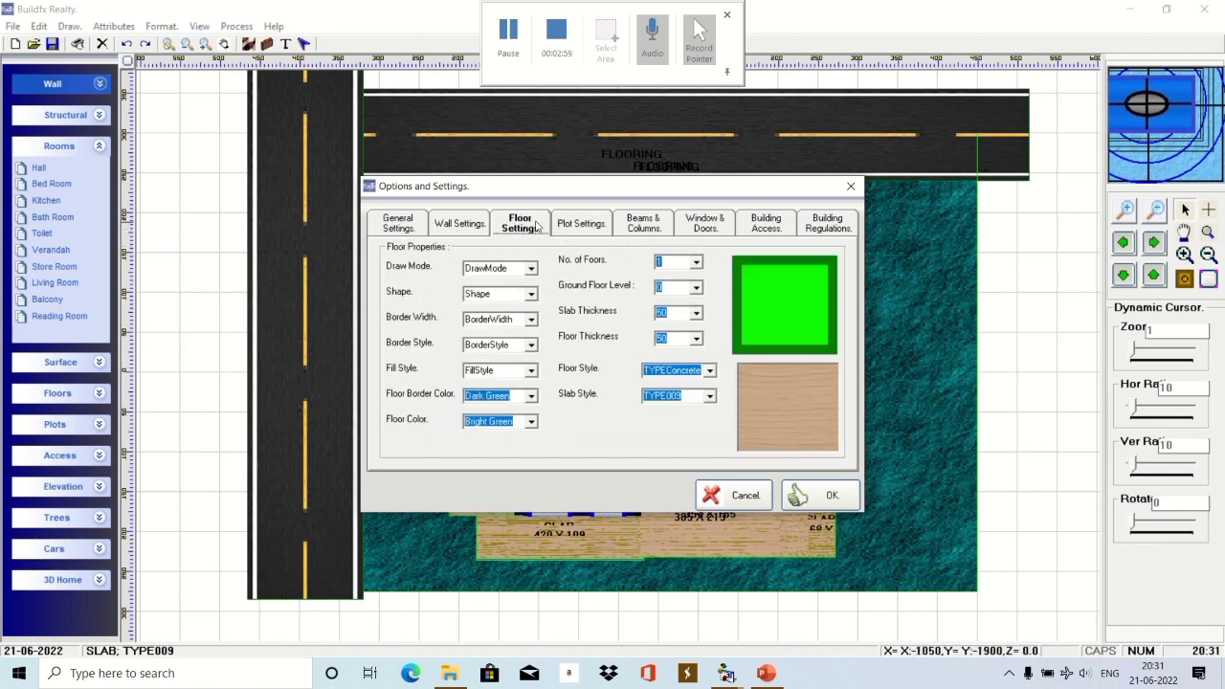
pyautogui.click(696, 262)
pyautogui.click(666, 299)
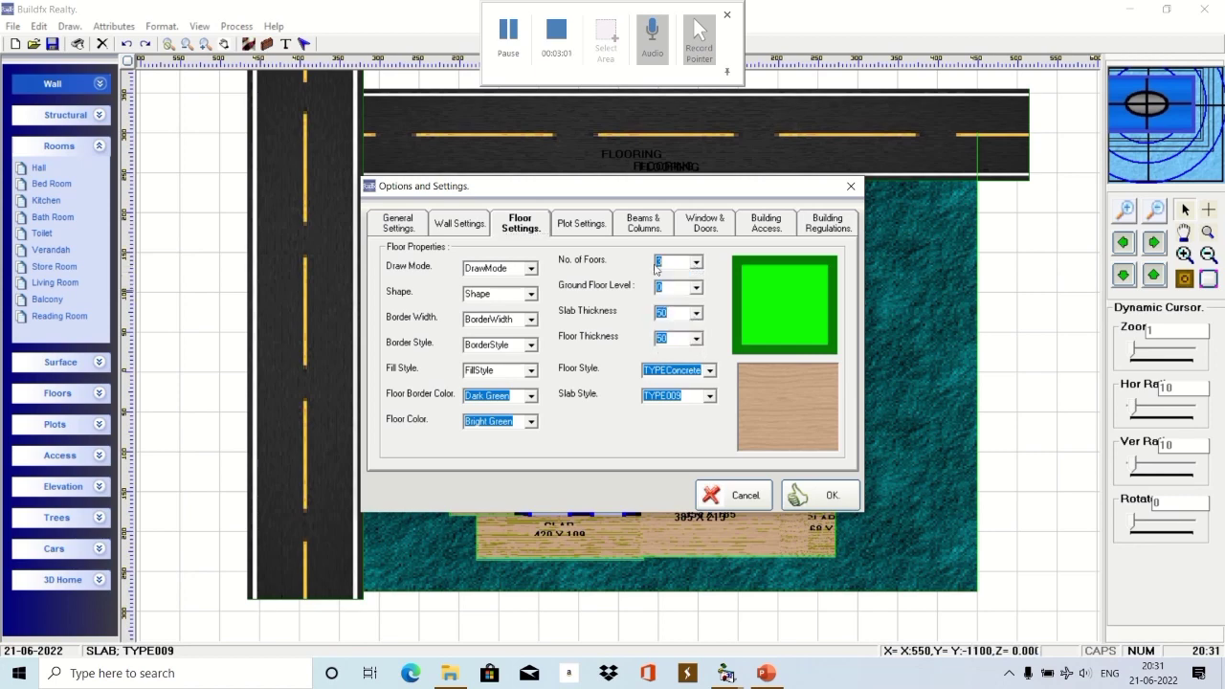
pyautogui.click(586, 230)
pyautogui.click(539, 228)
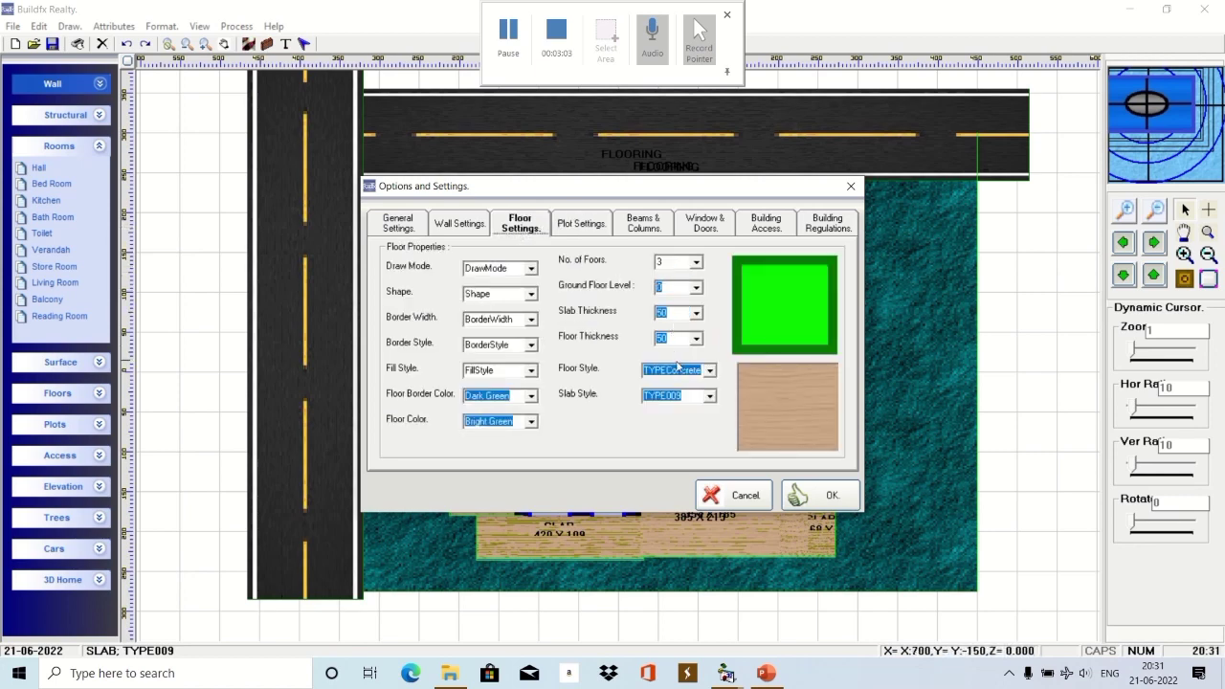
pyautogui.scroll(-1, 688, 372)
pyautogui.scroll(-1, 687, 372)
pyautogui.scroll(-1, 687, 372)
pyautogui.scroll(-1, 688, 373)
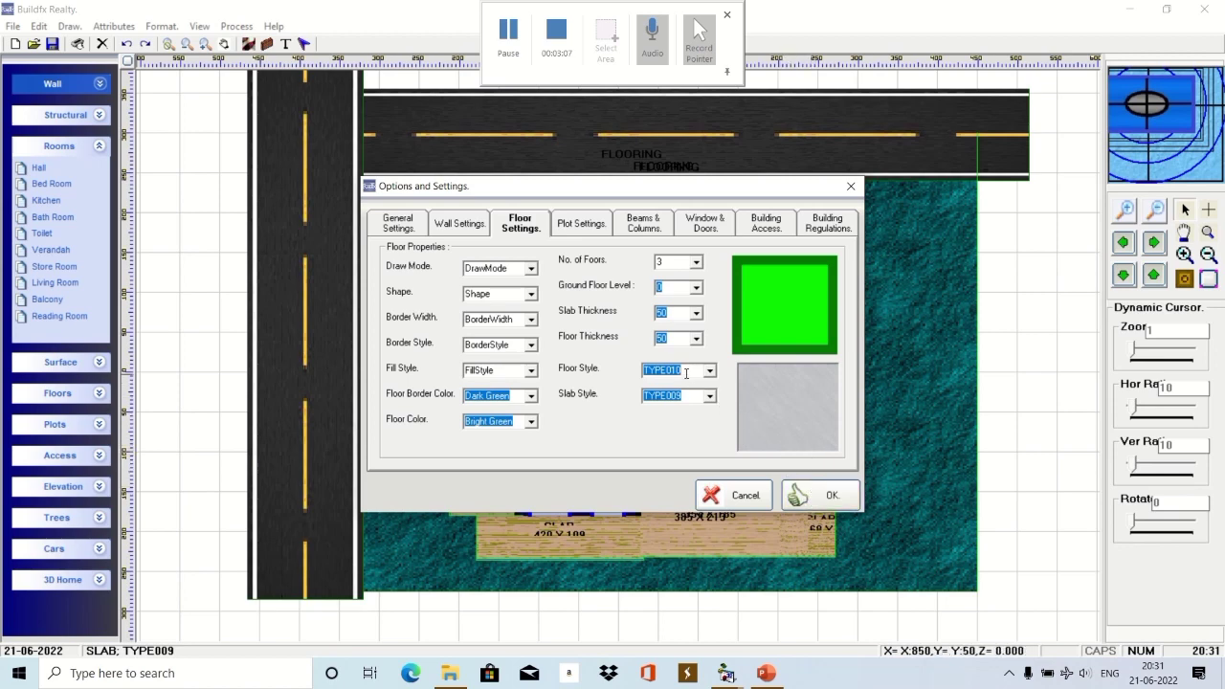
pyautogui.scroll(-1, 687, 372)
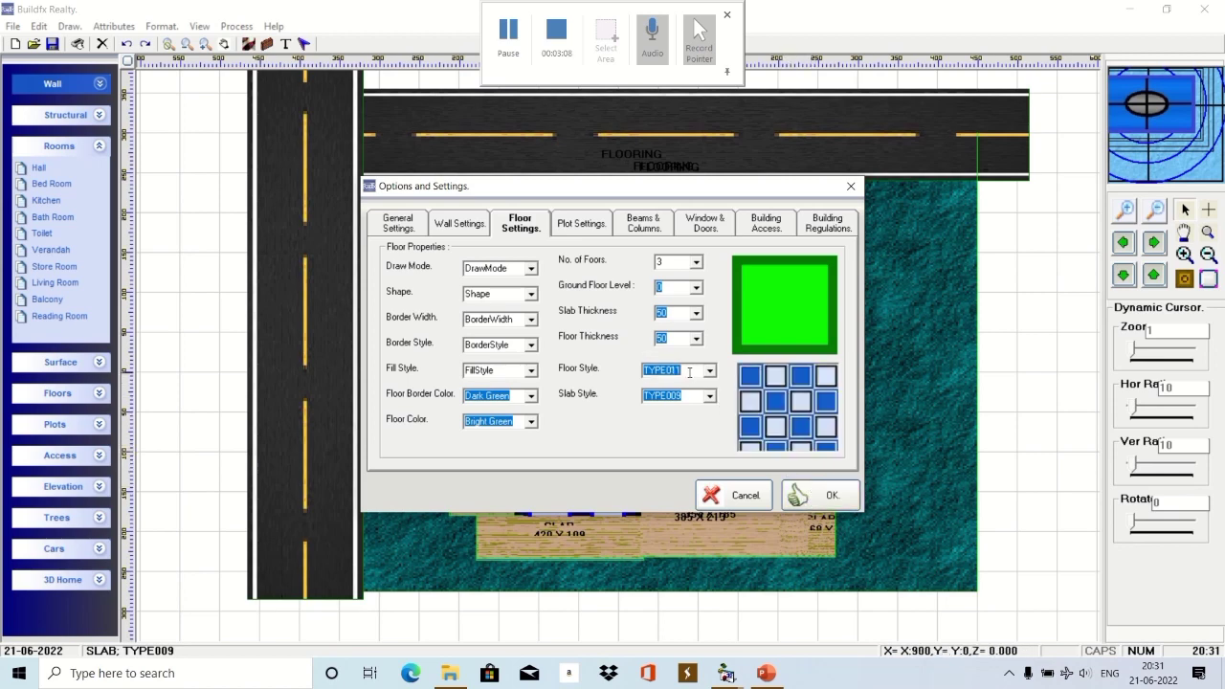
pyautogui.click(816, 495)
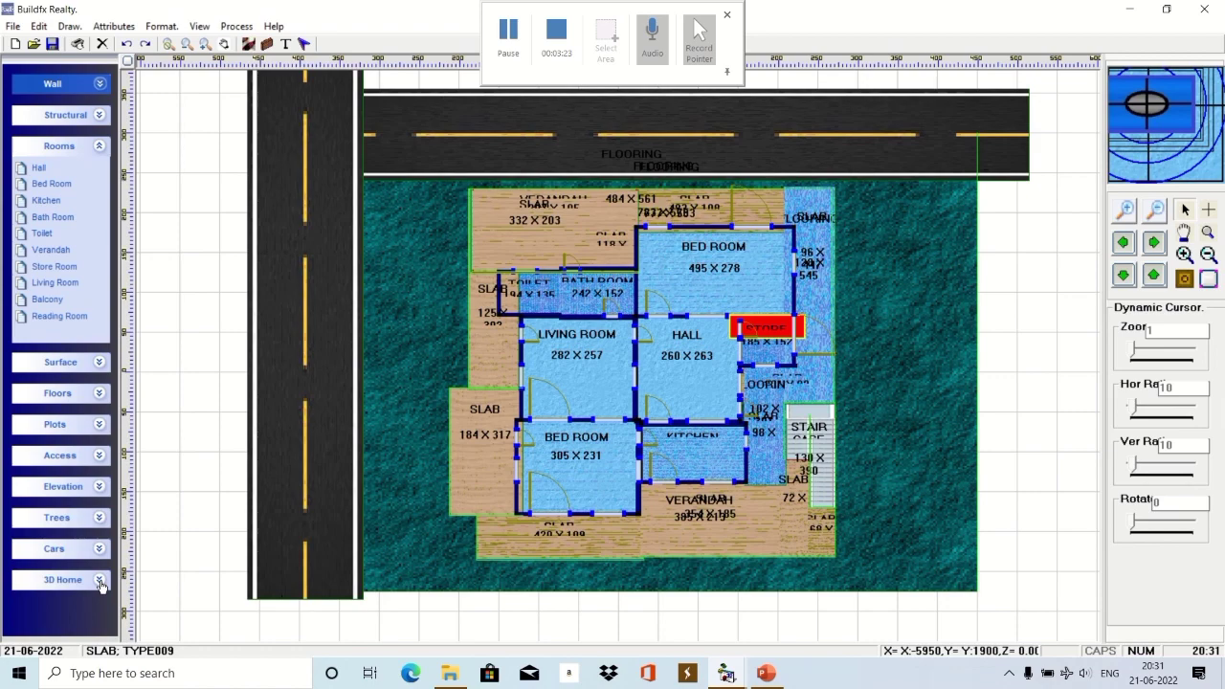
# Expand the 3D Home section and collapse the Rooms list in the left panel.
pyautogui.click(100, 581)
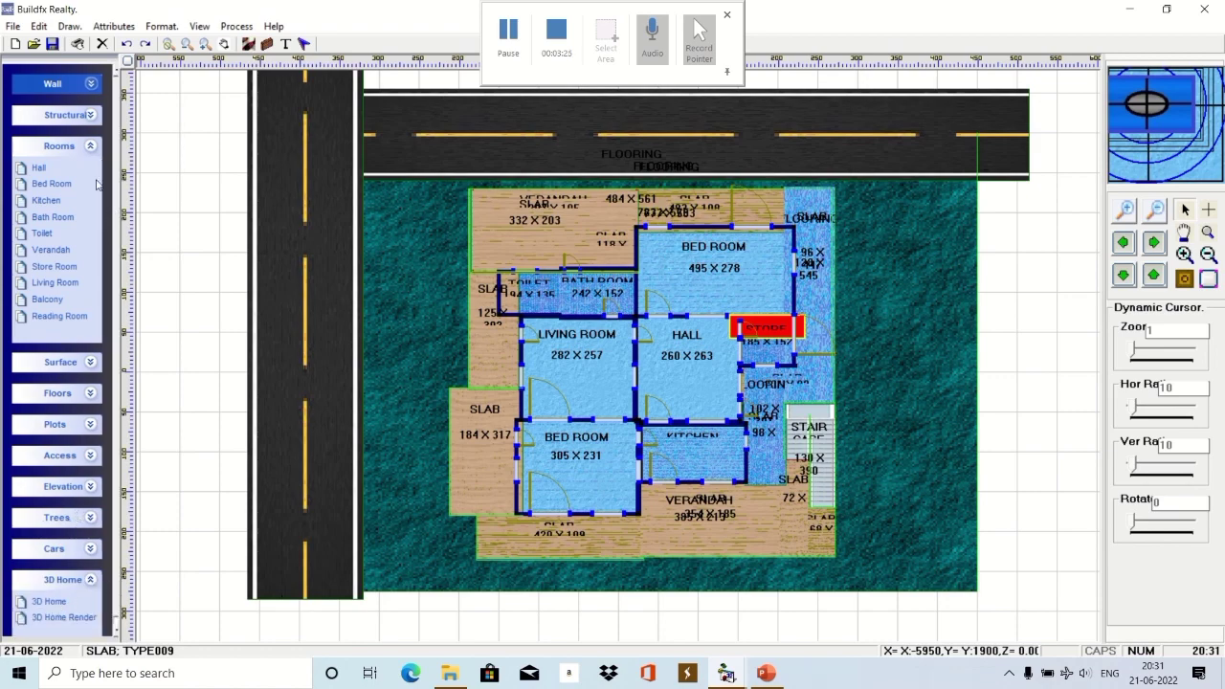
pyautogui.click(90, 148)
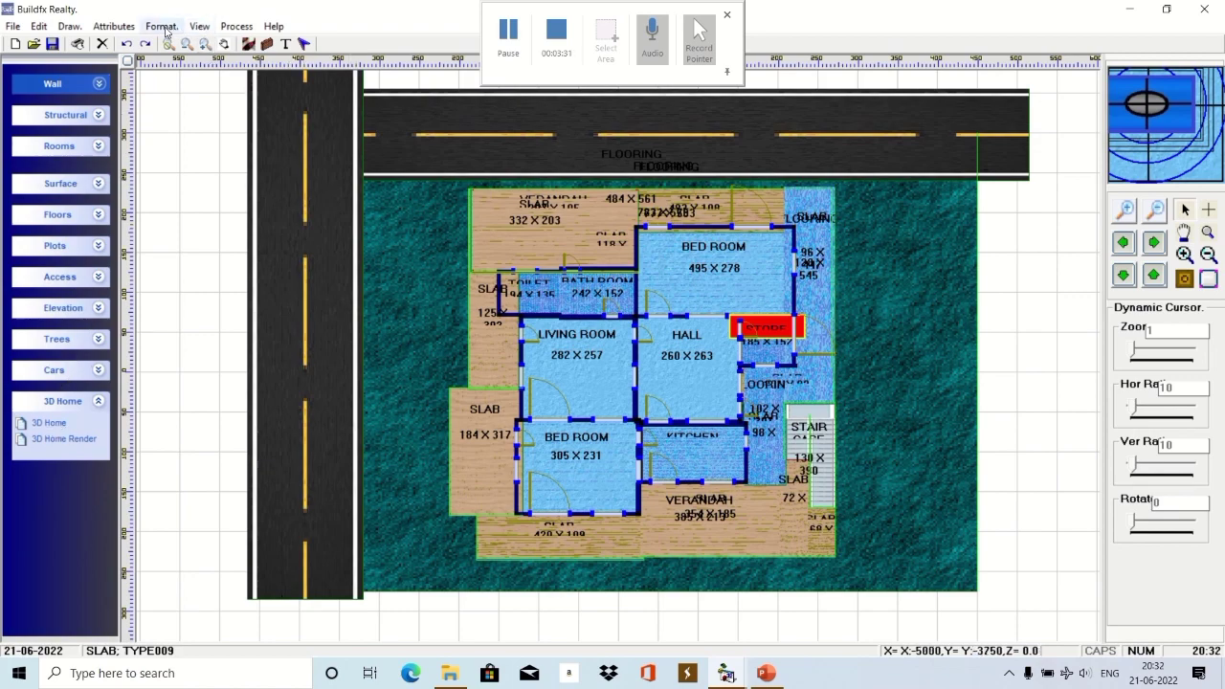
pyautogui.rightClick(172, 307)
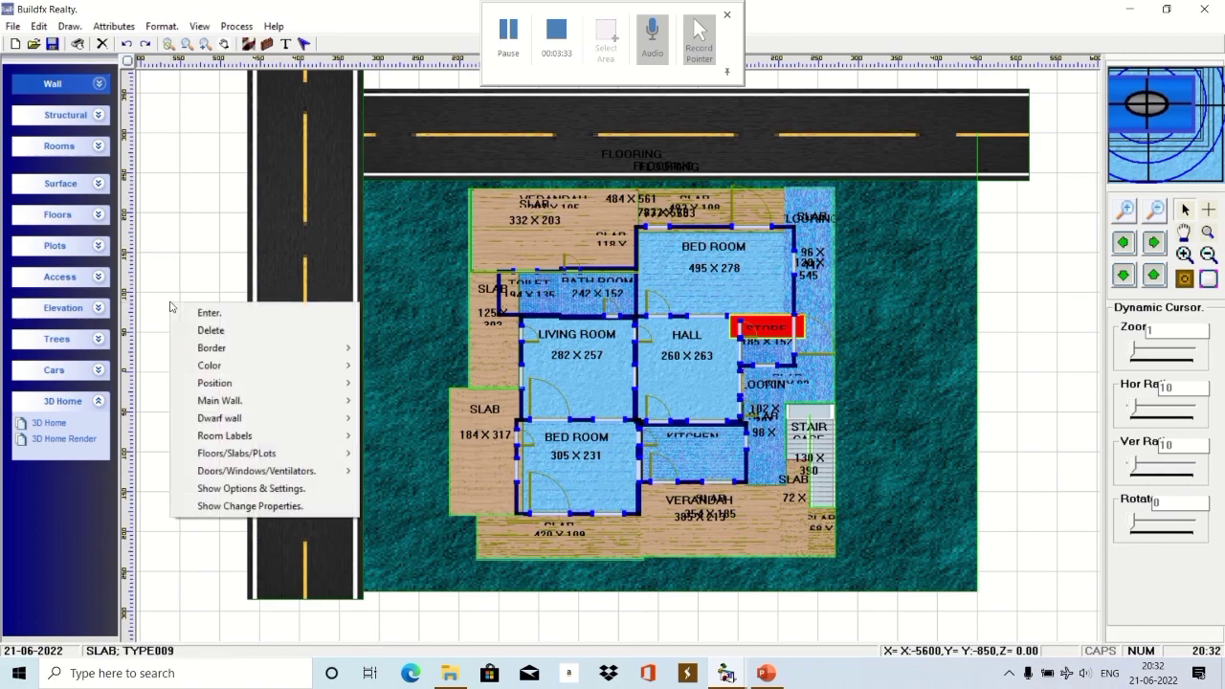
pyautogui.click(236, 506)
pyautogui.moveTo(597, 135); pyautogui.dragTo(254, 131)
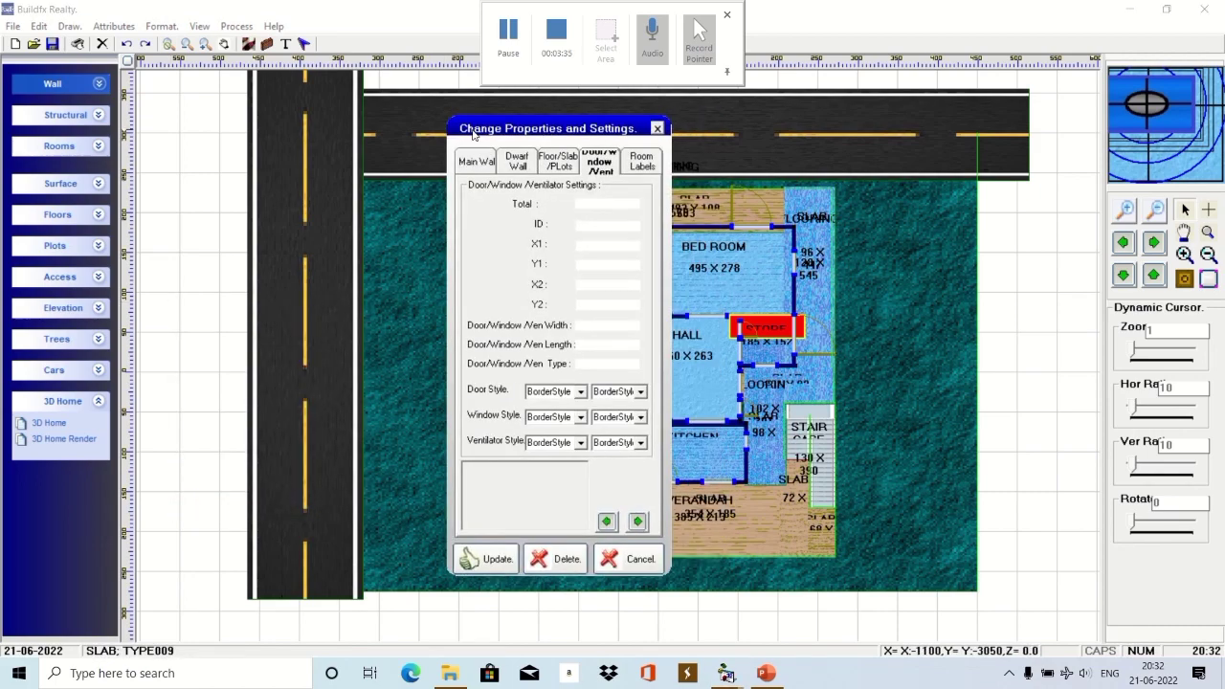
pyautogui.click(347, 519)
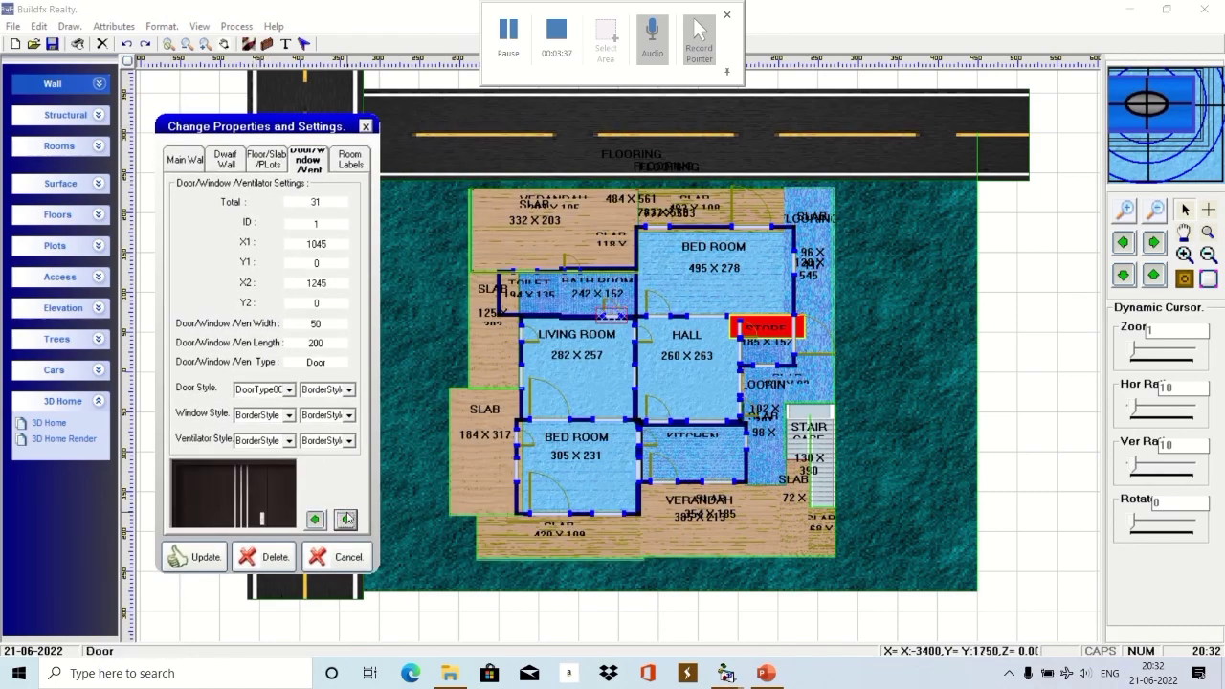
pyautogui.click(347, 519)
pyautogui.click(347, 519)
pyautogui.click(346, 519)
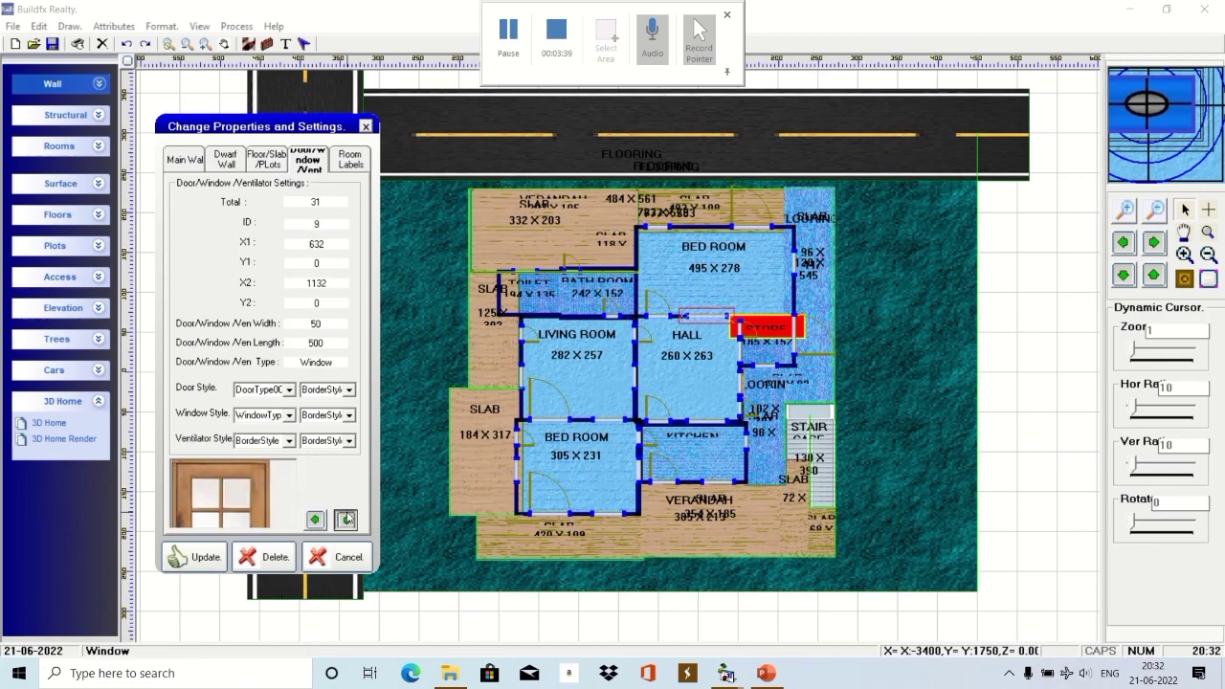
pyautogui.click(346, 519)
pyautogui.click(347, 518)
pyautogui.click(347, 519)
pyautogui.click(347, 519)
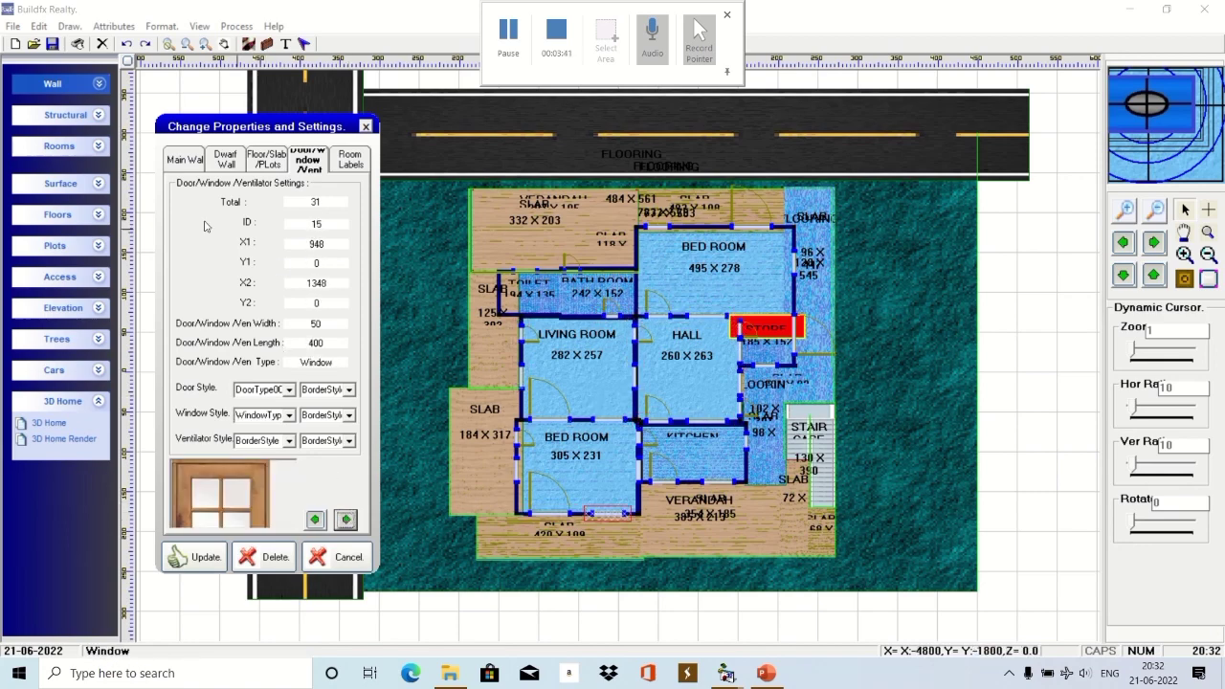
pyautogui.click(237, 157)
pyautogui.click(356, 520)
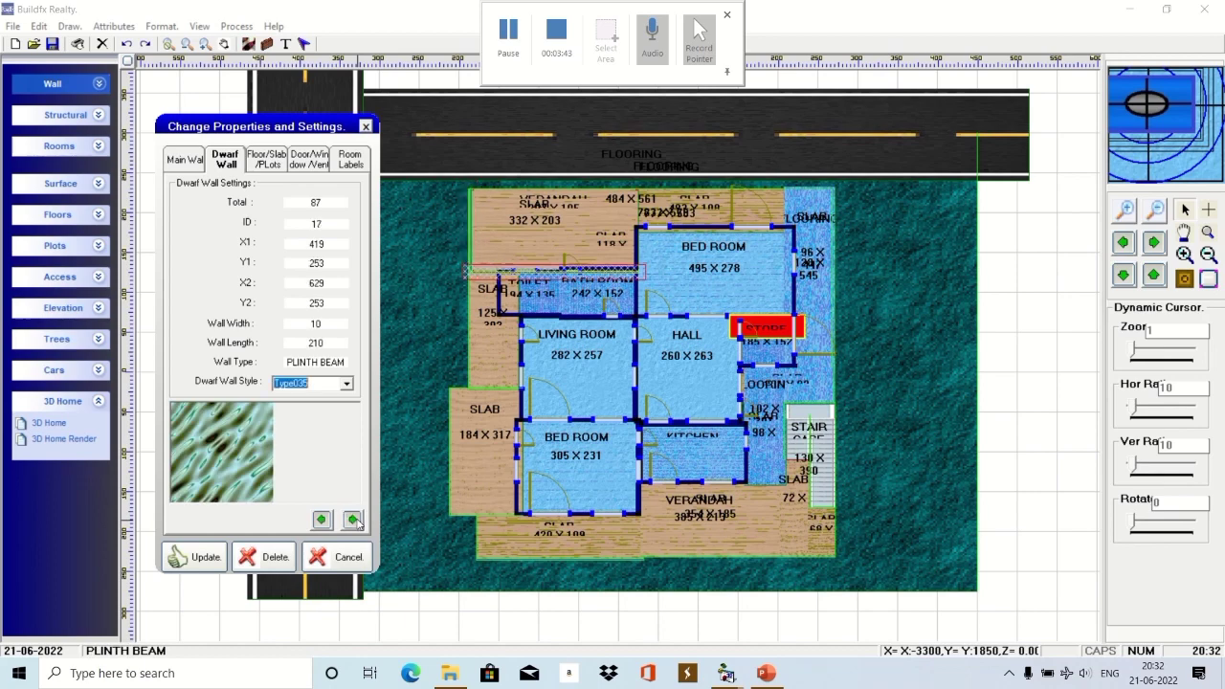
pyautogui.click(355, 519)
pyautogui.click(355, 519)
pyautogui.click(355, 520)
pyautogui.click(355, 520)
pyautogui.click(355, 520)
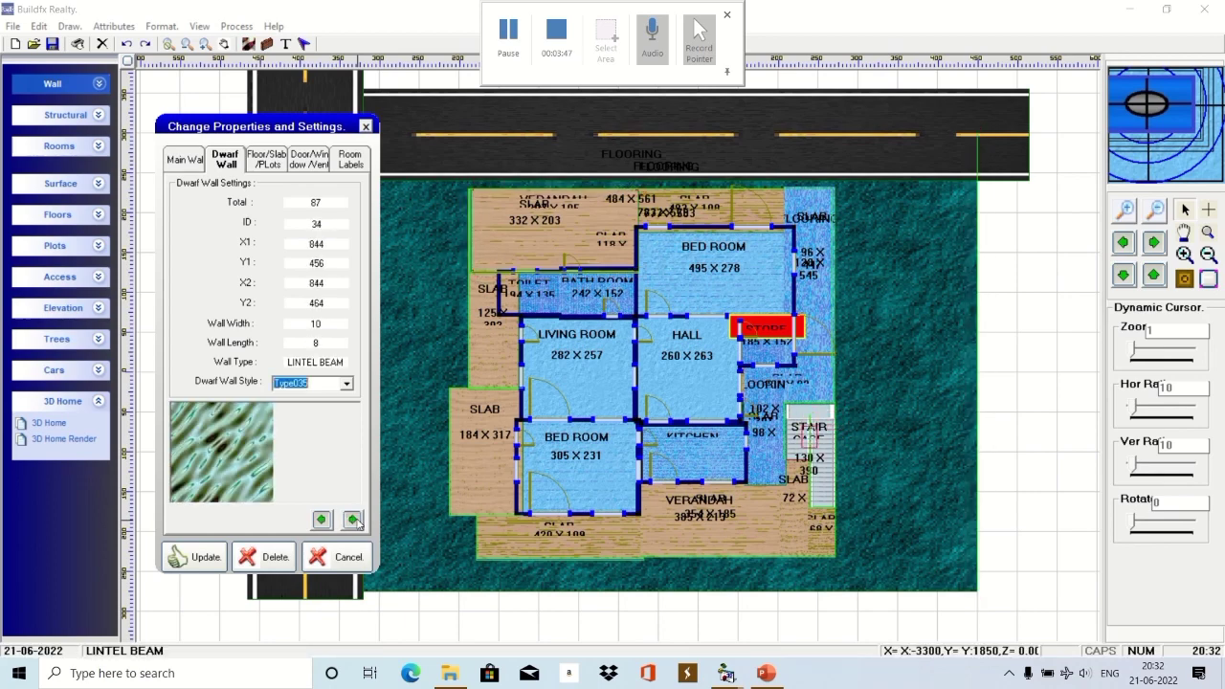
pyautogui.click(267, 163)
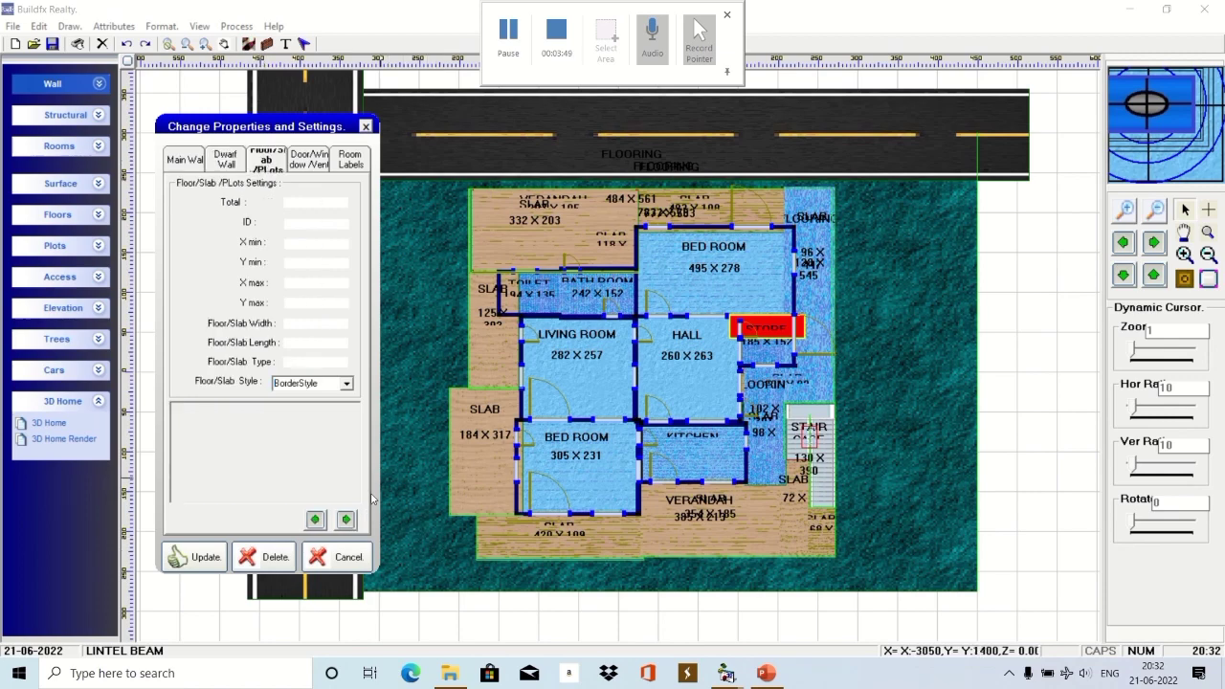
pyautogui.click(347, 519)
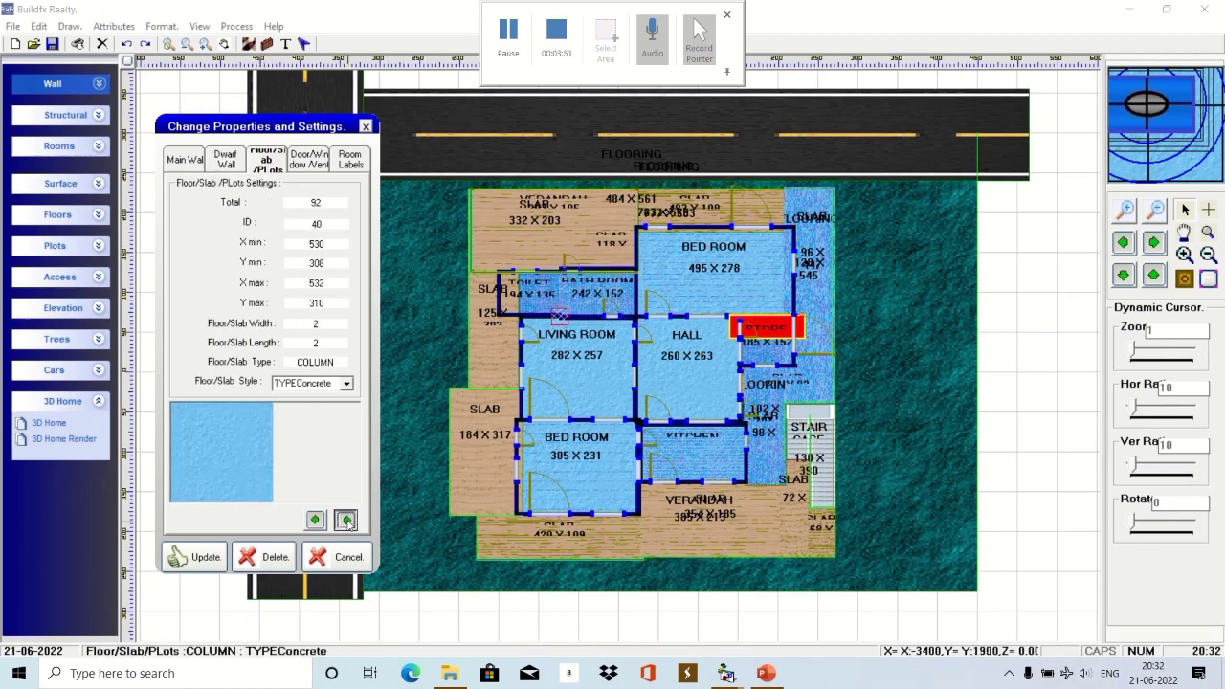
pyautogui.click(346, 520)
pyautogui.click(346, 519)
pyautogui.click(347, 520)
pyautogui.click(347, 520)
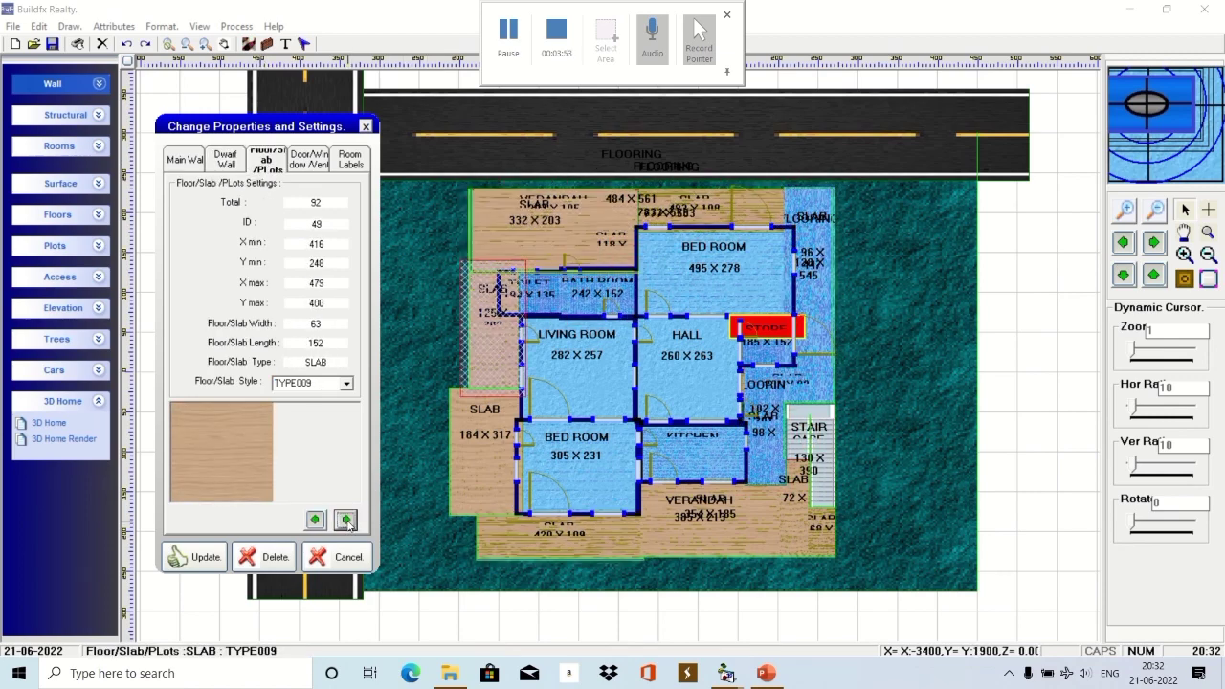
pyautogui.click(346, 520)
pyautogui.click(347, 520)
pyautogui.click(301, 166)
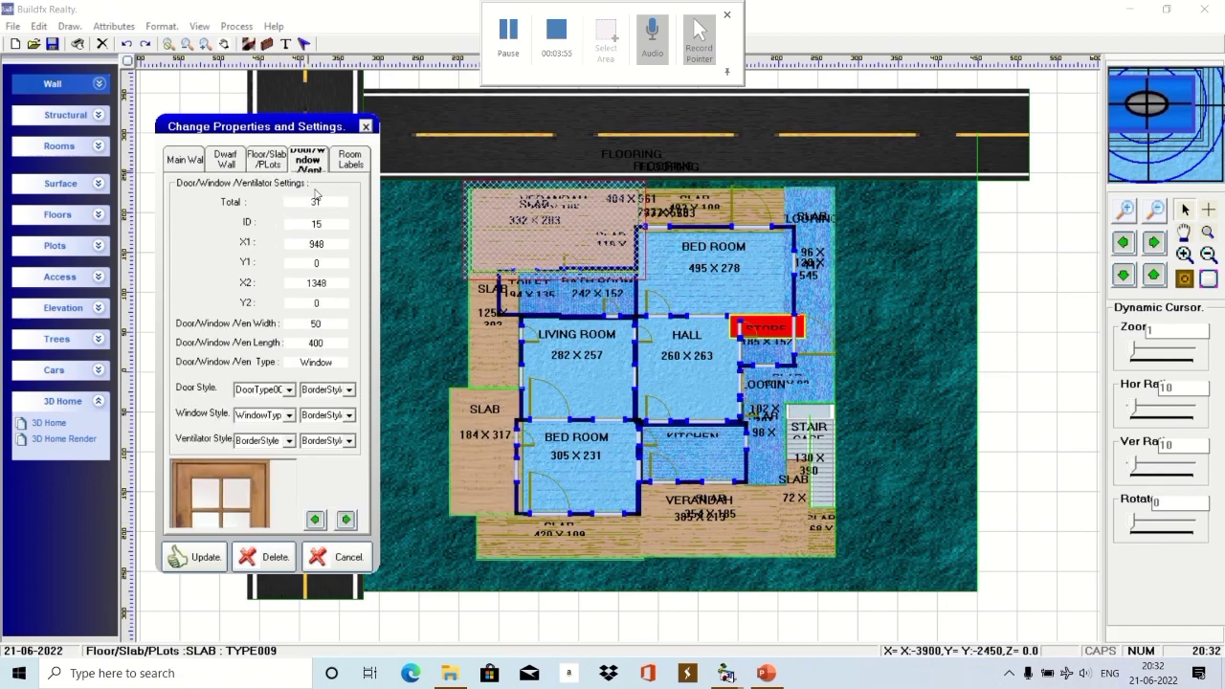
pyautogui.click(346, 520)
pyautogui.click(347, 519)
pyautogui.click(346, 520)
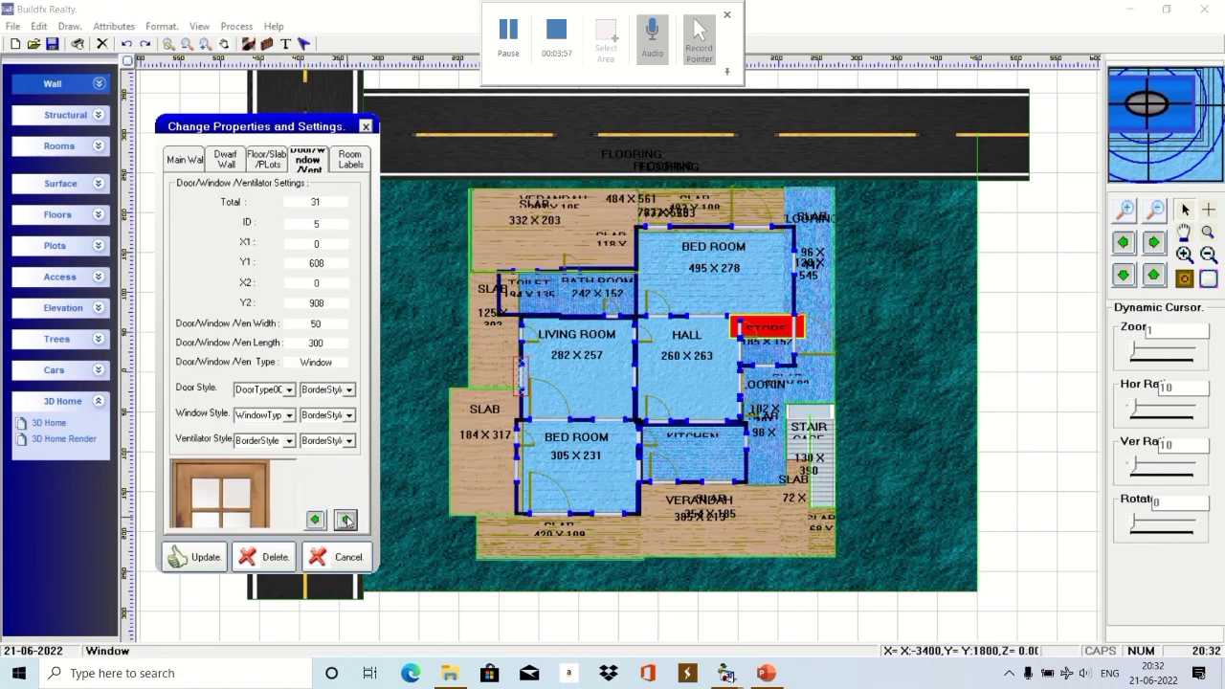
pyautogui.click(346, 520)
pyautogui.click(346, 520)
pyautogui.click(347, 520)
pyautogui.click(346, 520)
pyautogui.click(347, 520)
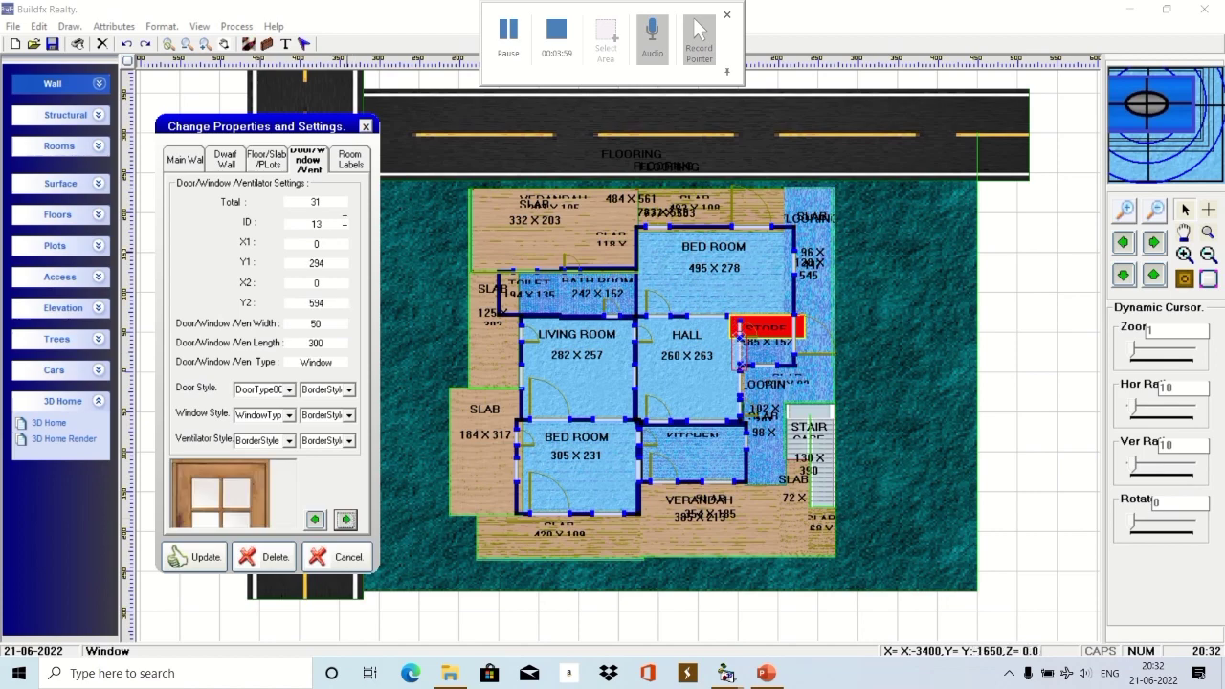
pyautogui.click(344, 169)
pyautogui.click(353, 515)
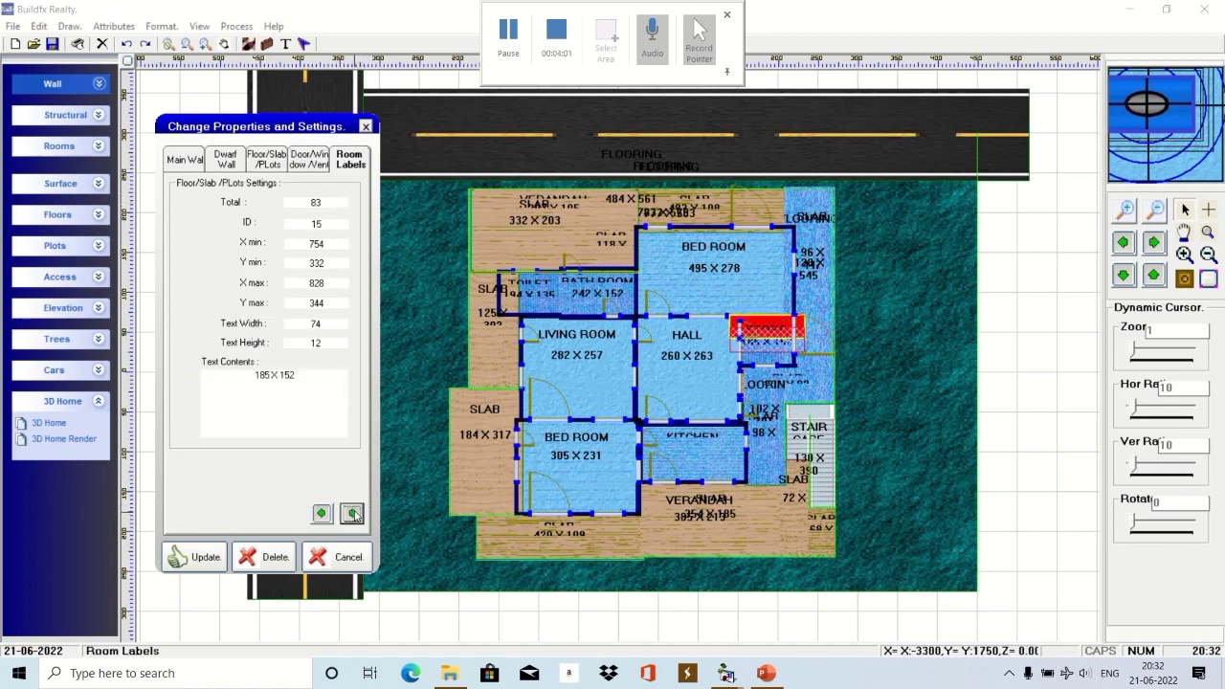
pyautogui.click(353, 514)
pyautogui.click(353, 514)
pyautogui.click(353, 514)
pyautogui.click(354, 514)
pyautogui.click(353, 514)
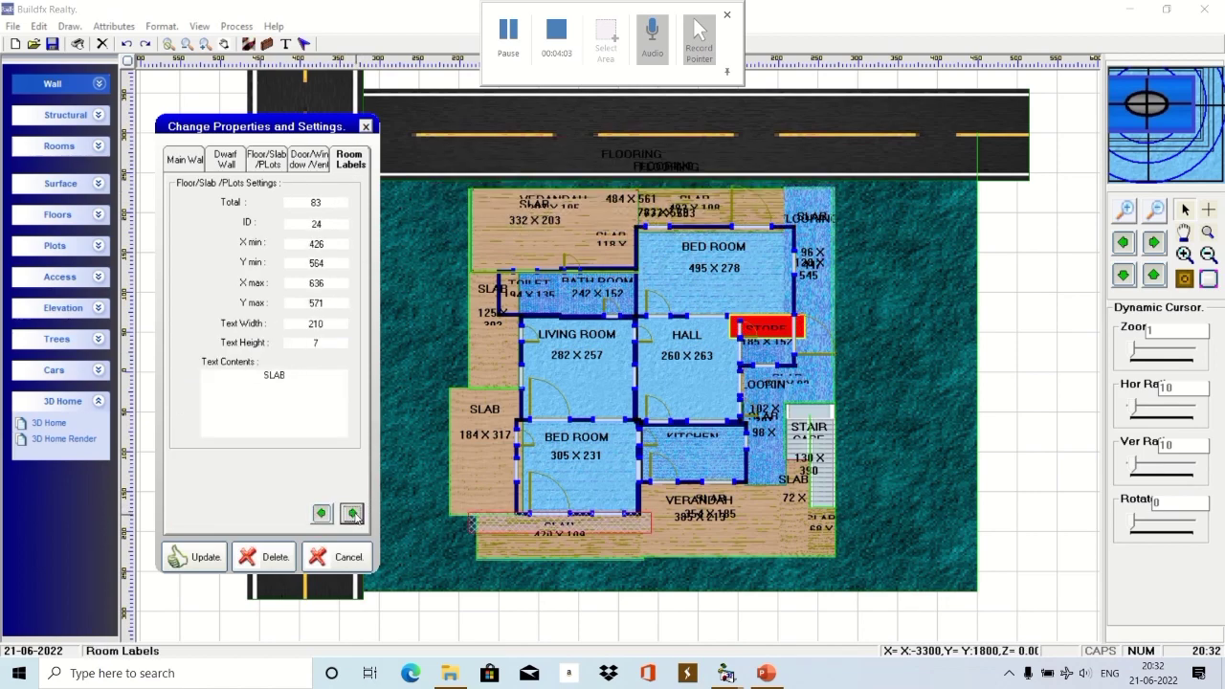
pyautogui.click(353, 514)
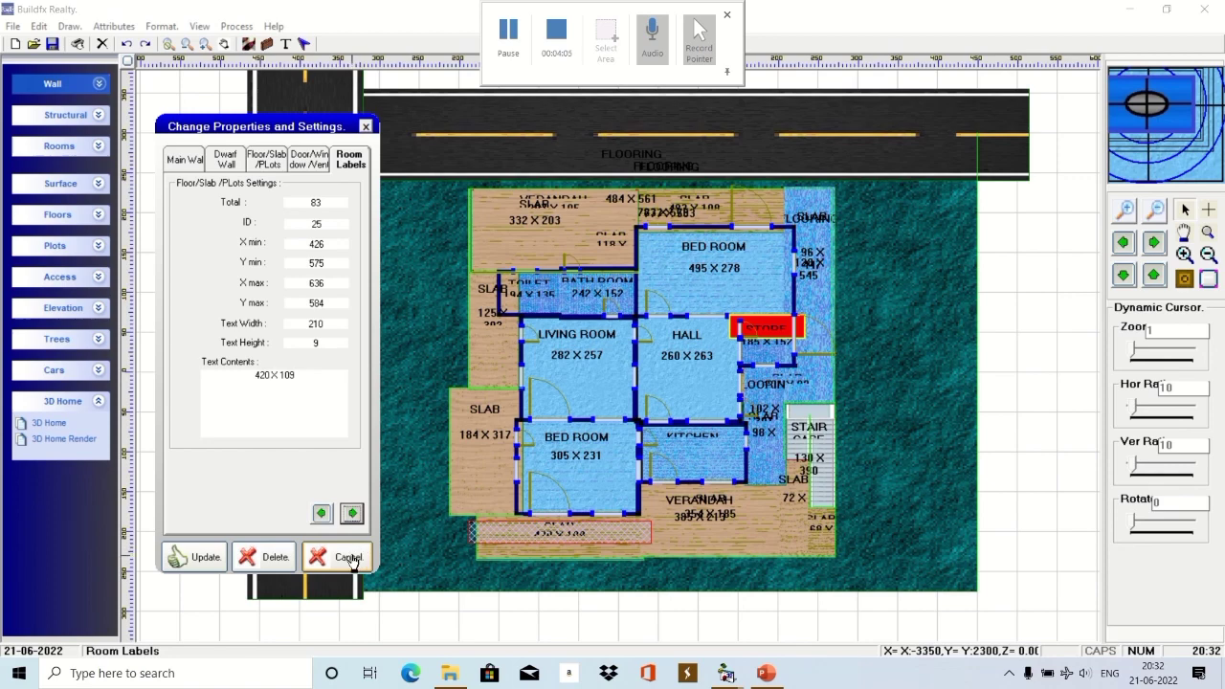
pyautogui.click(351, 559)
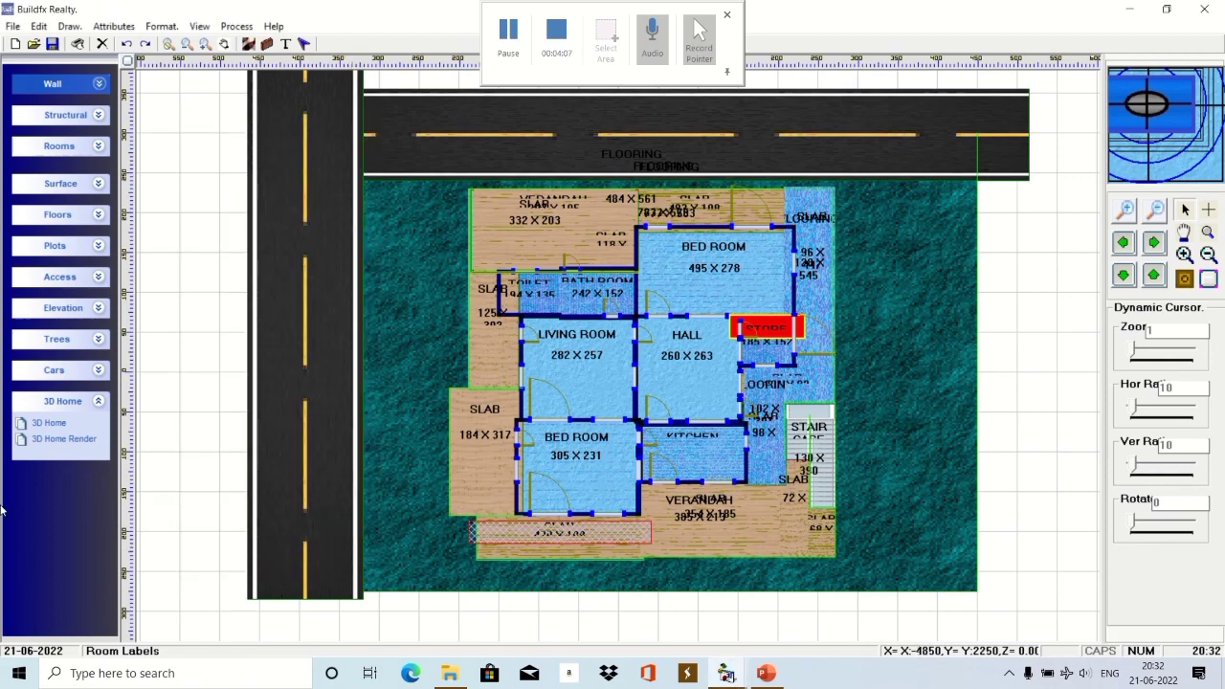
# Open the house in Buildfx 3D Draw and zoom the model to 2.22.
pyautogui.click(58, 426)
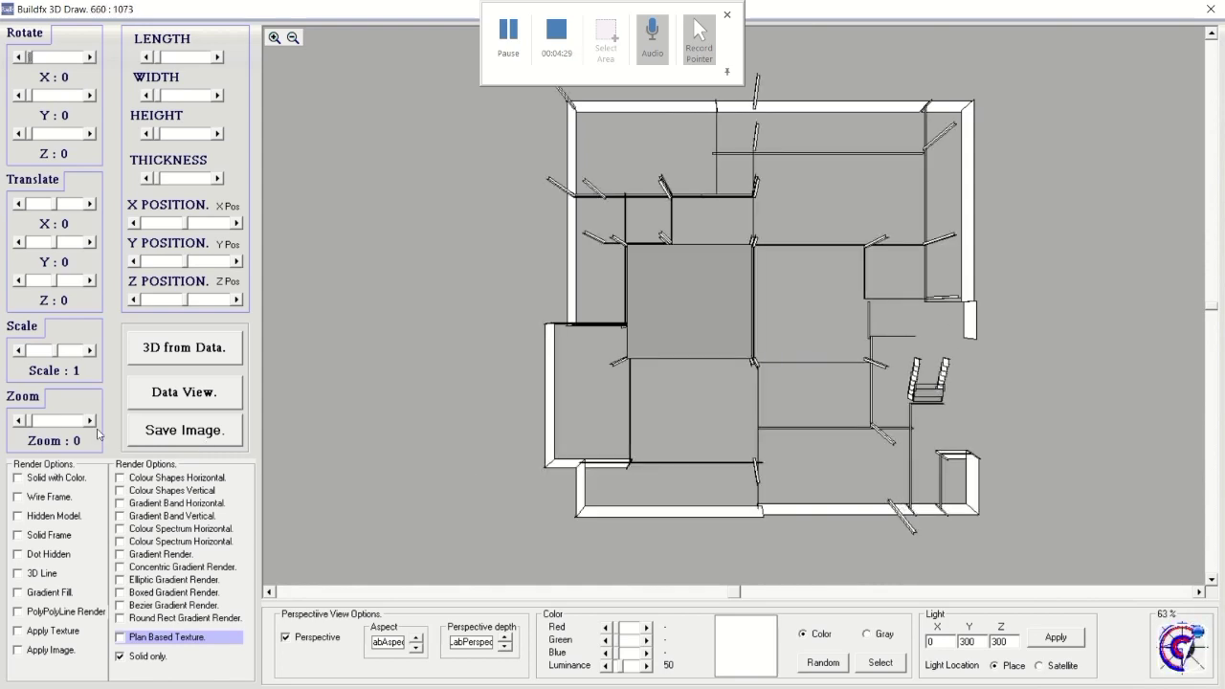
pyautogui.click(33, 423)
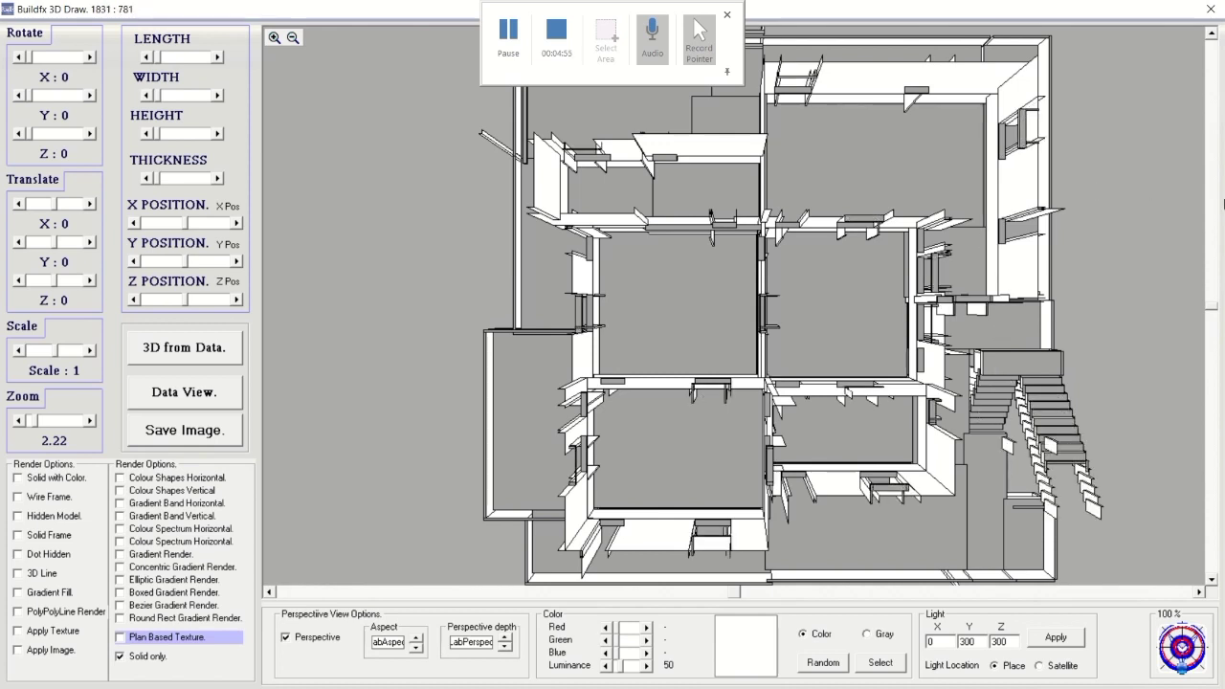
pyautogui.click(726, 75)
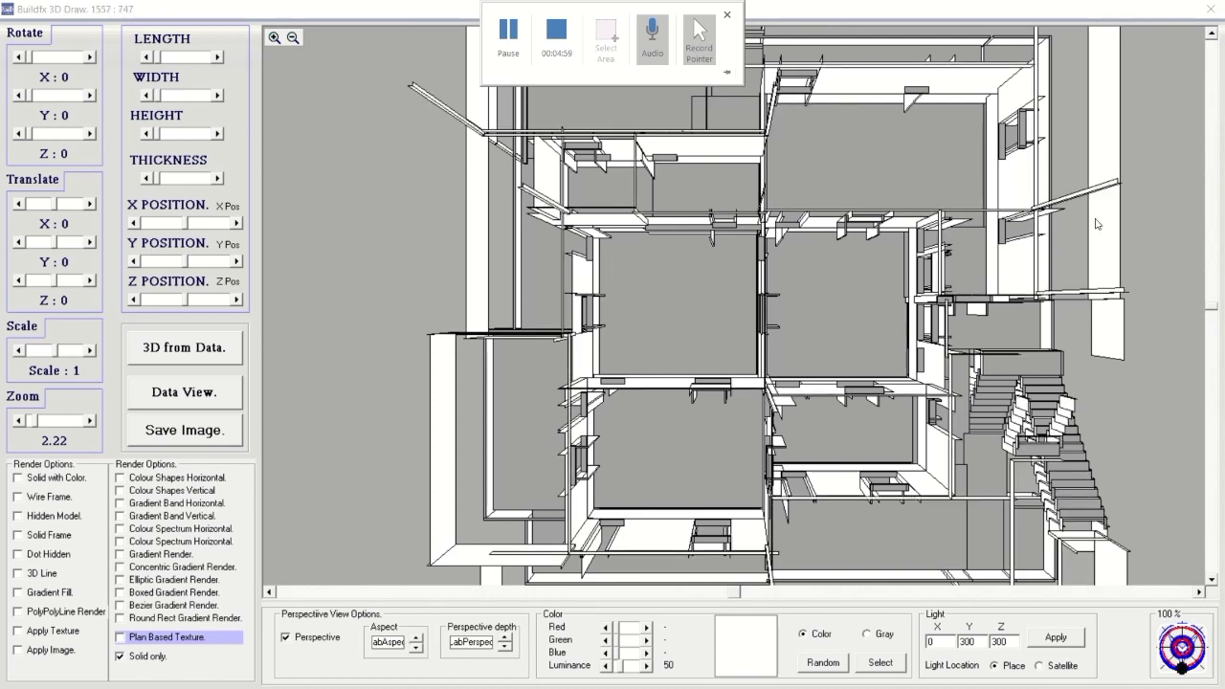
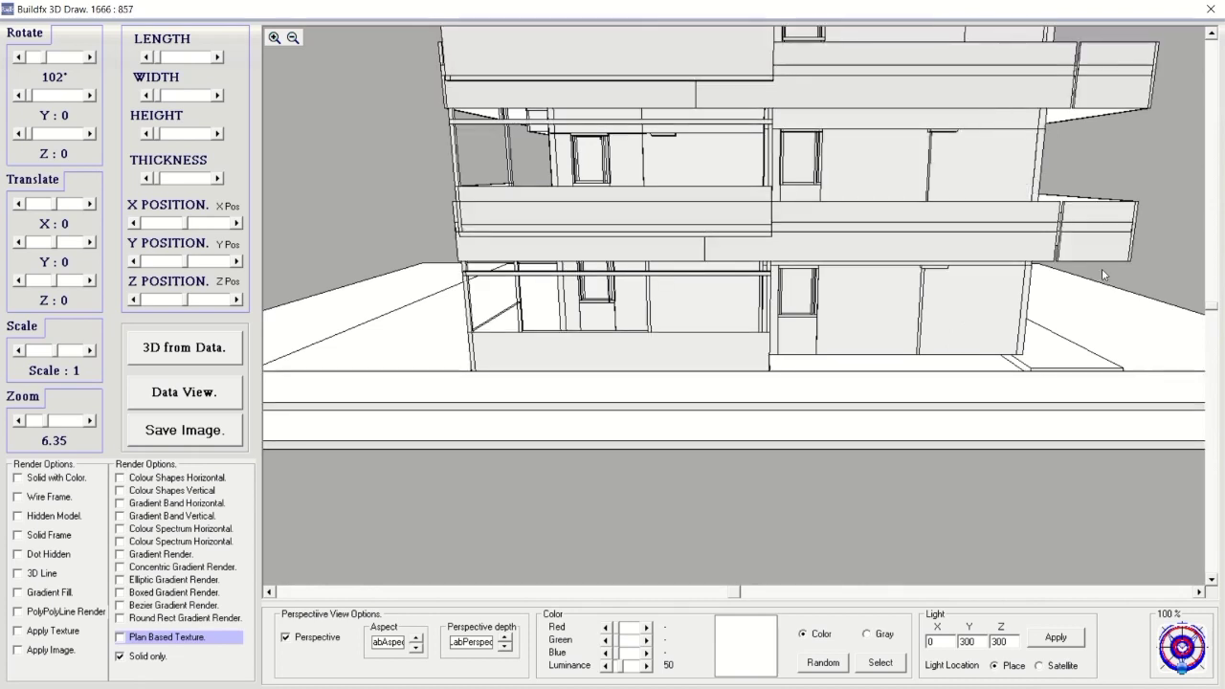
# Set Zoom to 8.255 and Z rotation to 11° so the whole three-storey building shows.
pyautogui.moveTo(1210, 309)
pyautogui.mouseDown()
pyautogui.moveTo(1212, 227)
pyautogui.moveTo(1047, 328)
pyautogui.mouseUp()
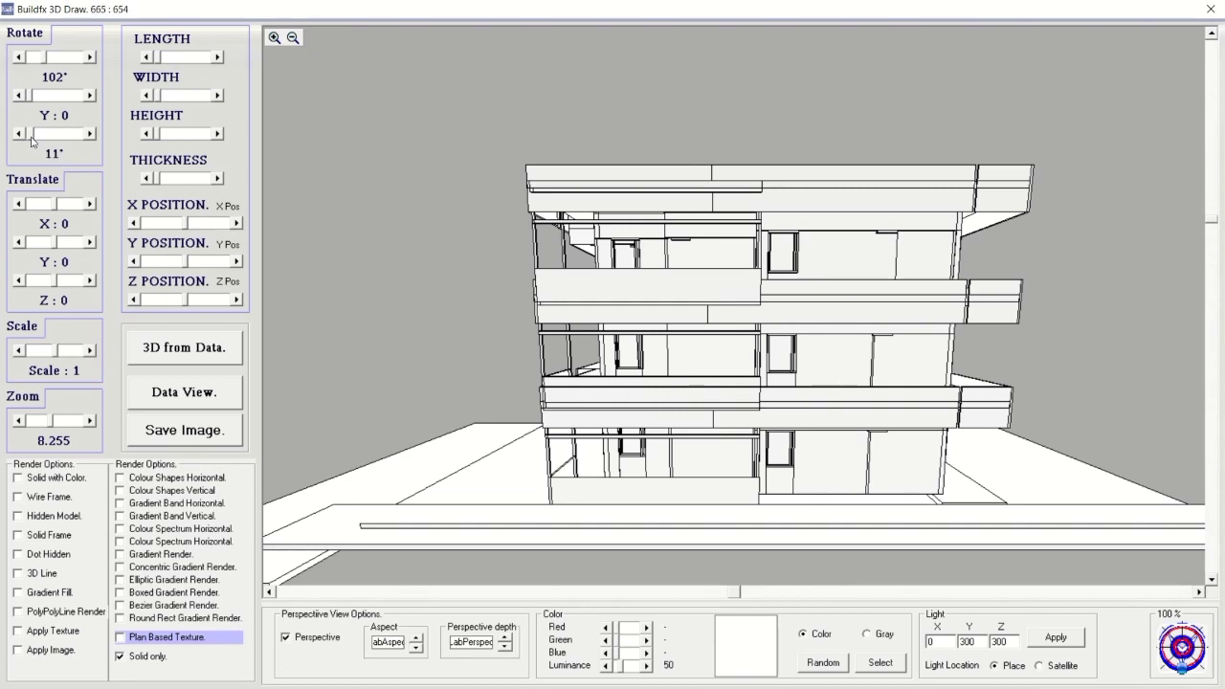
# Rotate the building to 137° to reveal the external staircase beside the balconies.
pyautogui.click(861, 261)
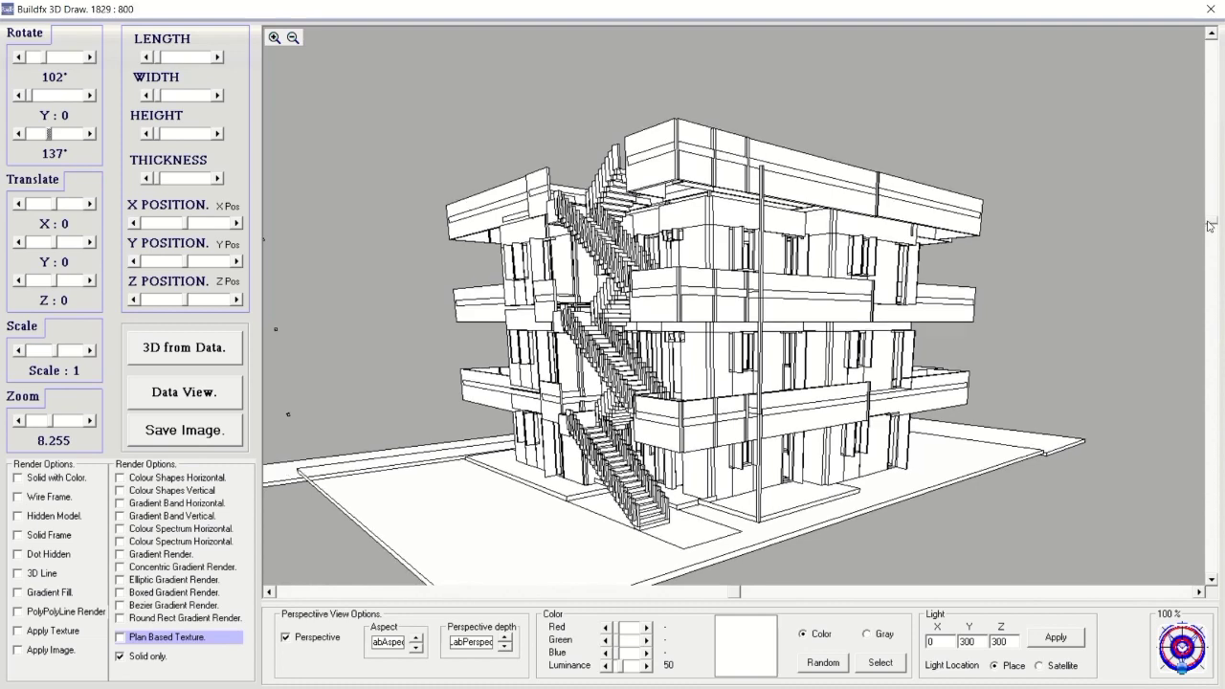
# Switch off solid-only rendering, re-render the house, then close Buildfx 3D Draw.
pyautogui.moveTo(1211, 222); pyautogui.dragTo(1208, 257)
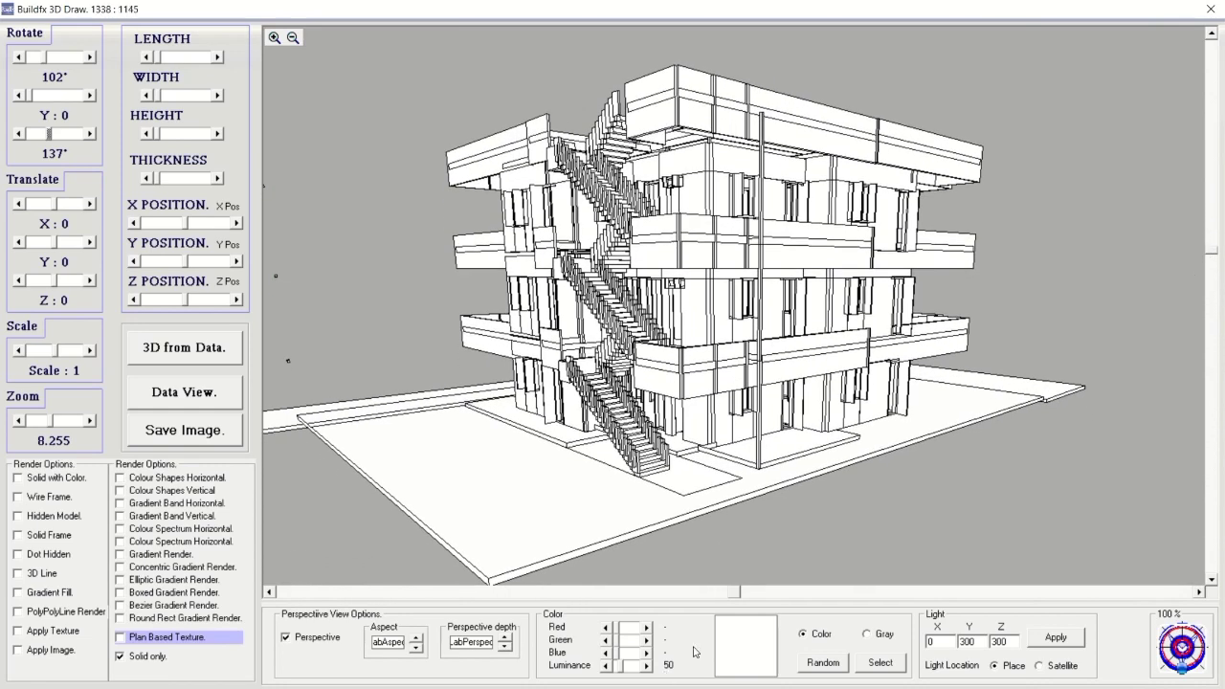
pyautogui.moveTo(742, 593); pyautogui.dragTo(660, 593)
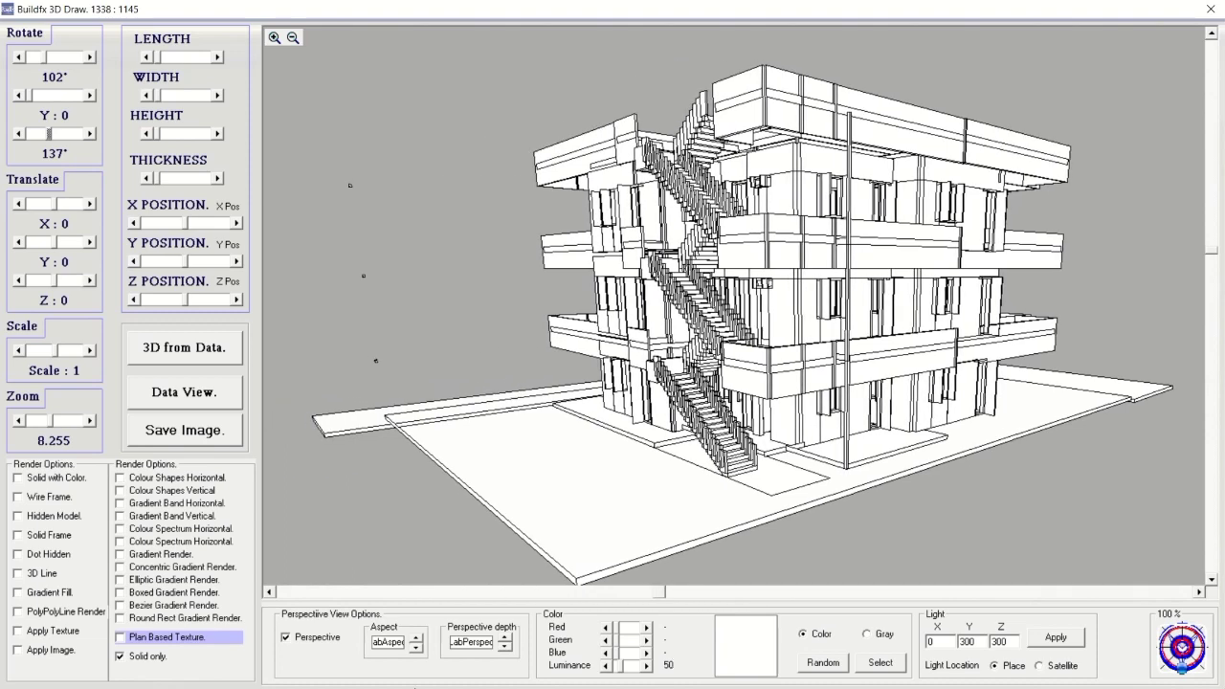
pyautogui.click(146, 660)
pyautogui.click(93, 420)
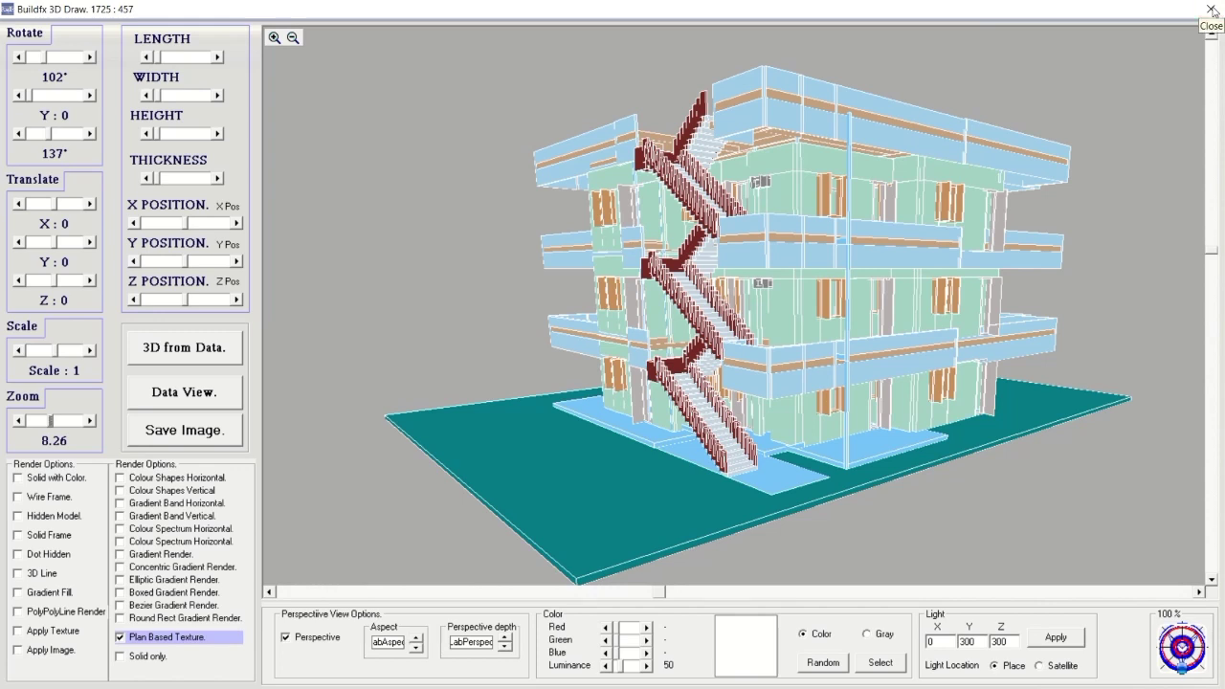
pyautogui.click(1212, 10)
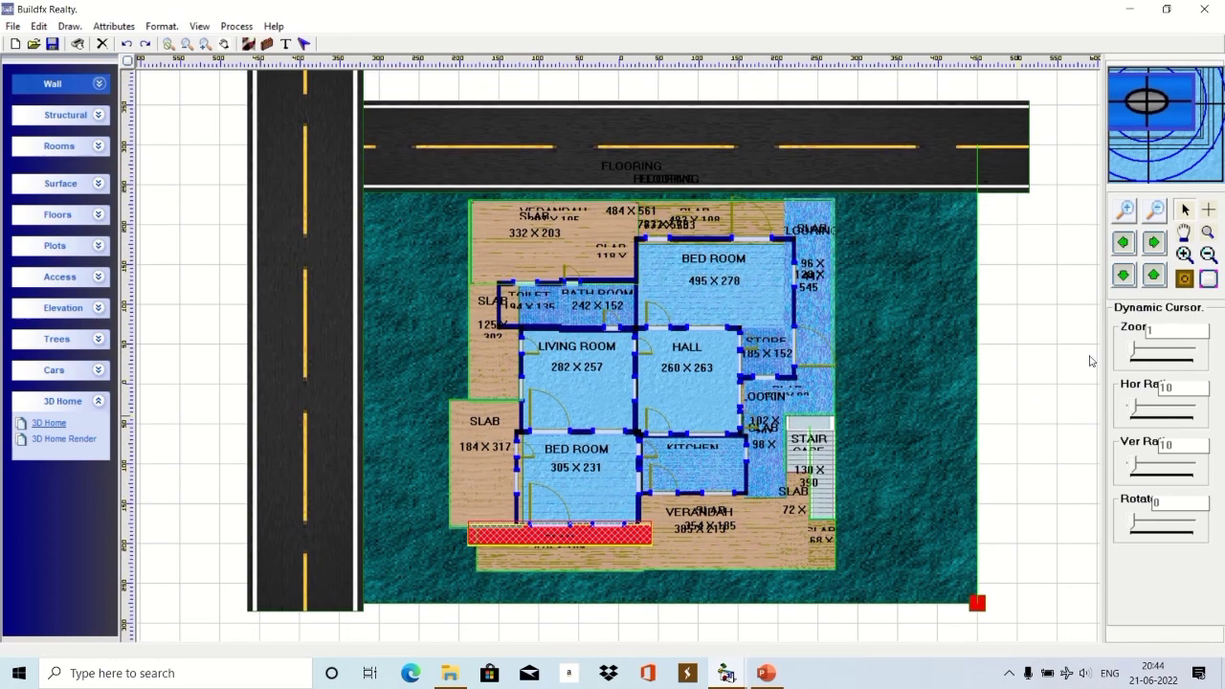
# Pan the floor plan with the navigator and arrow buttons until the roads, plot and house are centred.
pyautogui.click(1179, 120)
pyautogui.moveTo(1180, 121); pyautogui.dragTo(1158, 118)
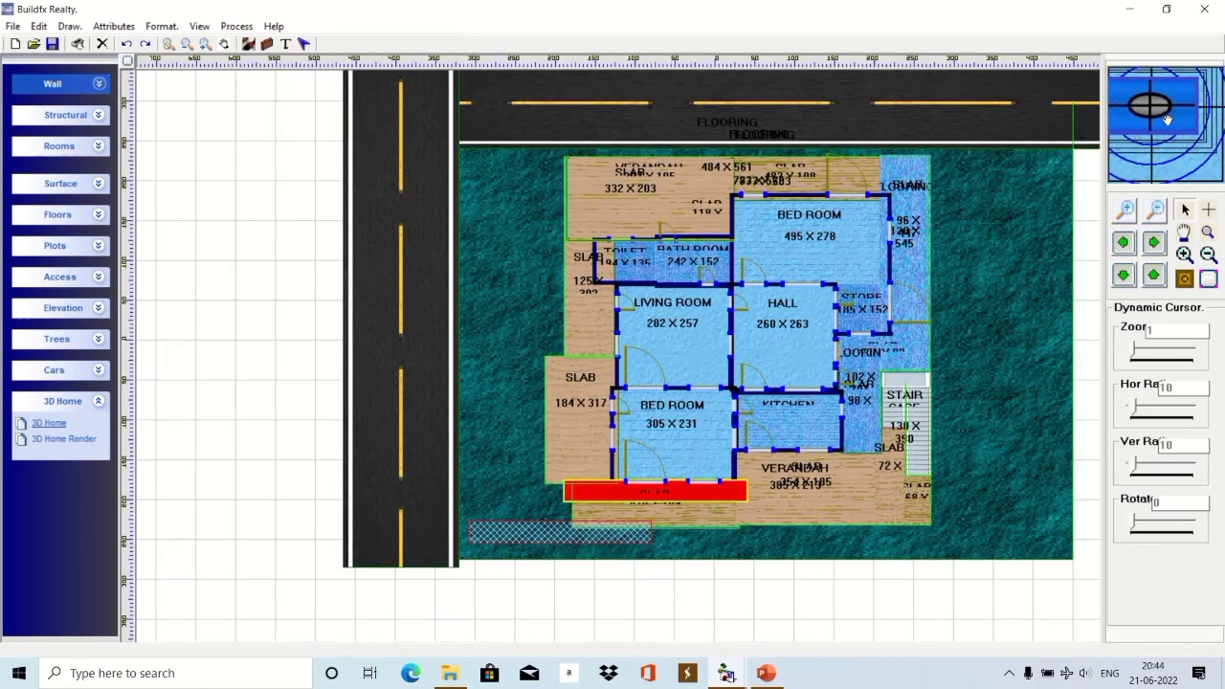
pyautogui.click(1158, 119)
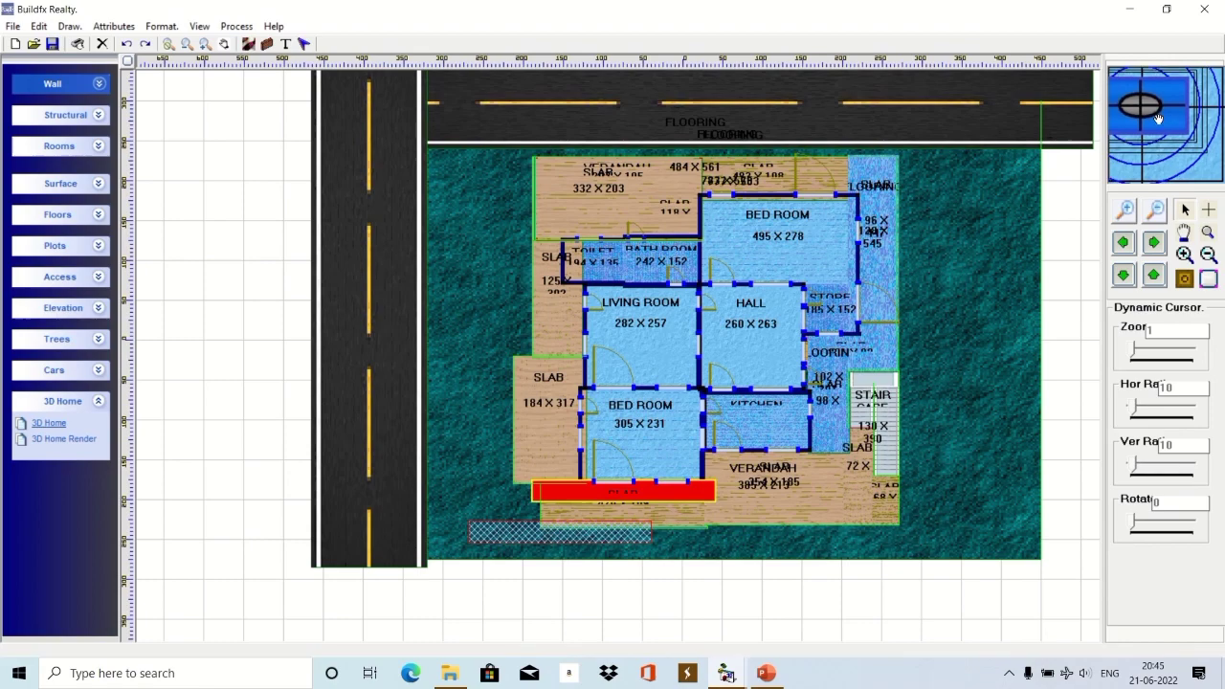
pyautogui.click(1151, 275)
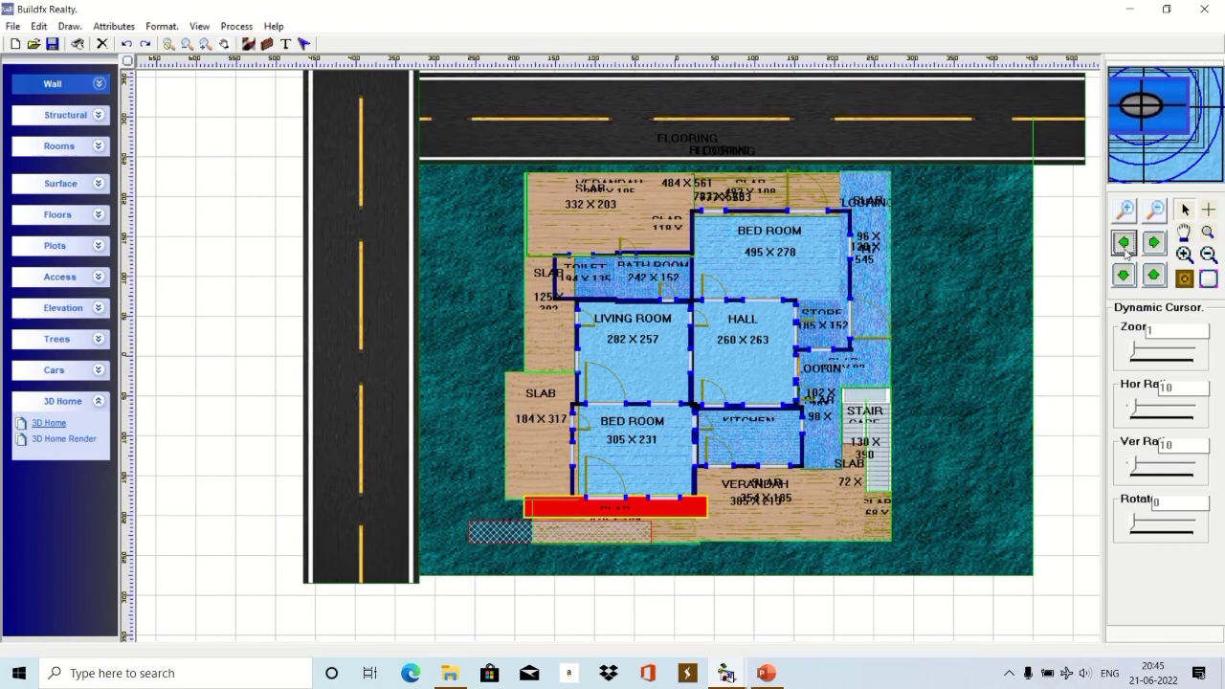
pyautogui.click(1152, 276)
pyautogui.click(1152, 276)
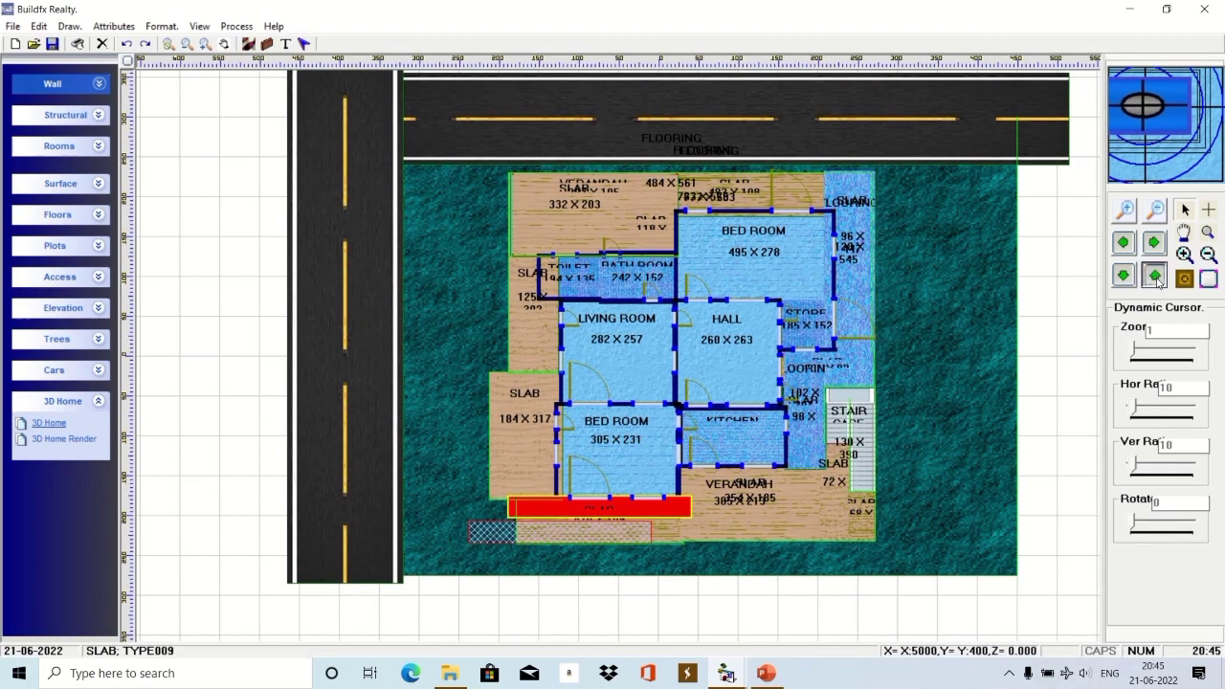
pyautogui.click(1122, 277)
pyautogui.click(1122, 276)
pyautogui.click(1122, 276)
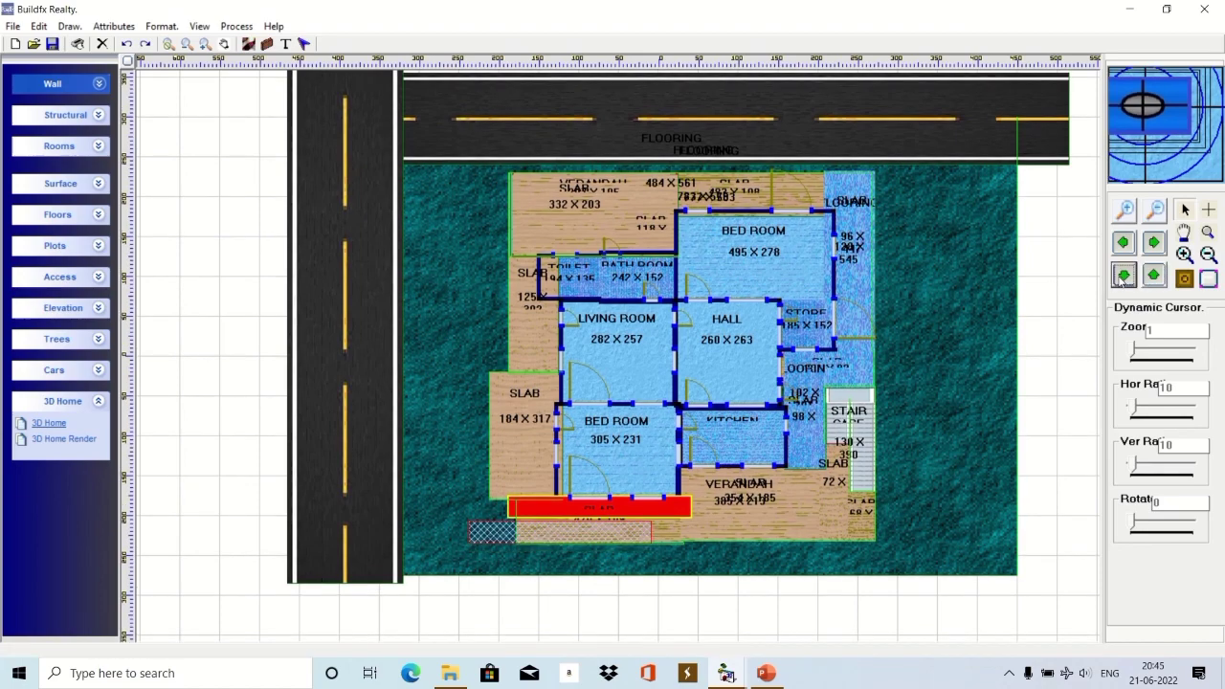
pyautogui.click(1122, 276)
pyautogui.click(1121, 276)
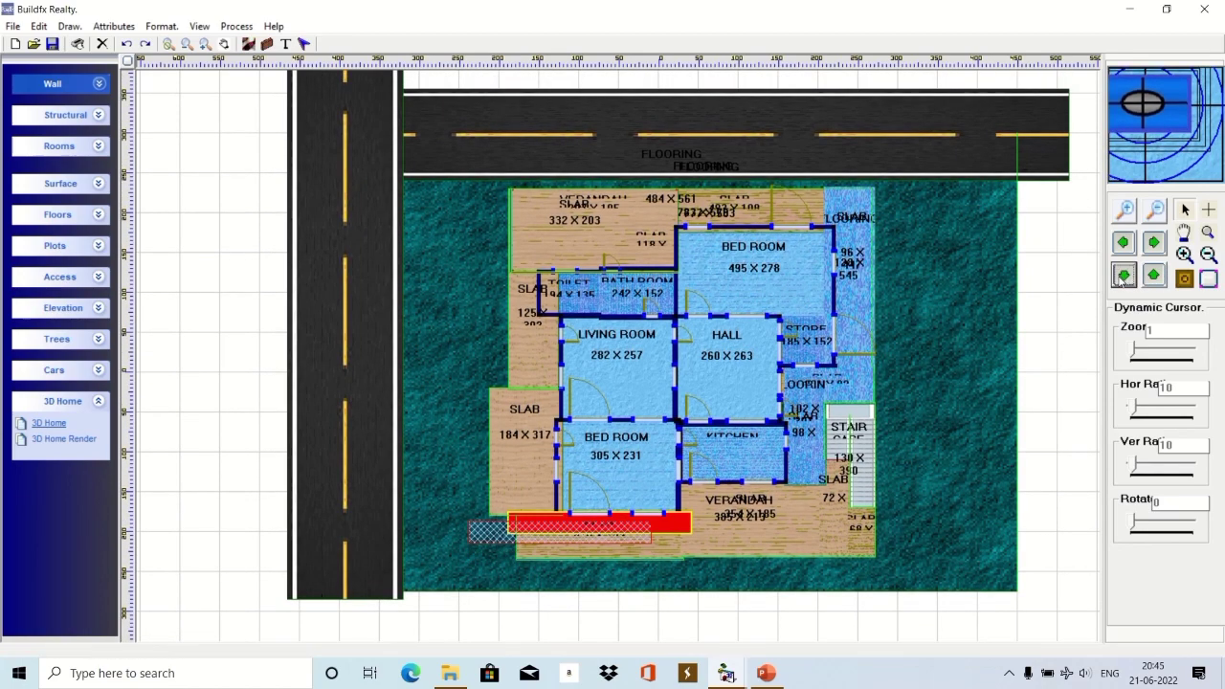
pyautogui.click(1122, 277)
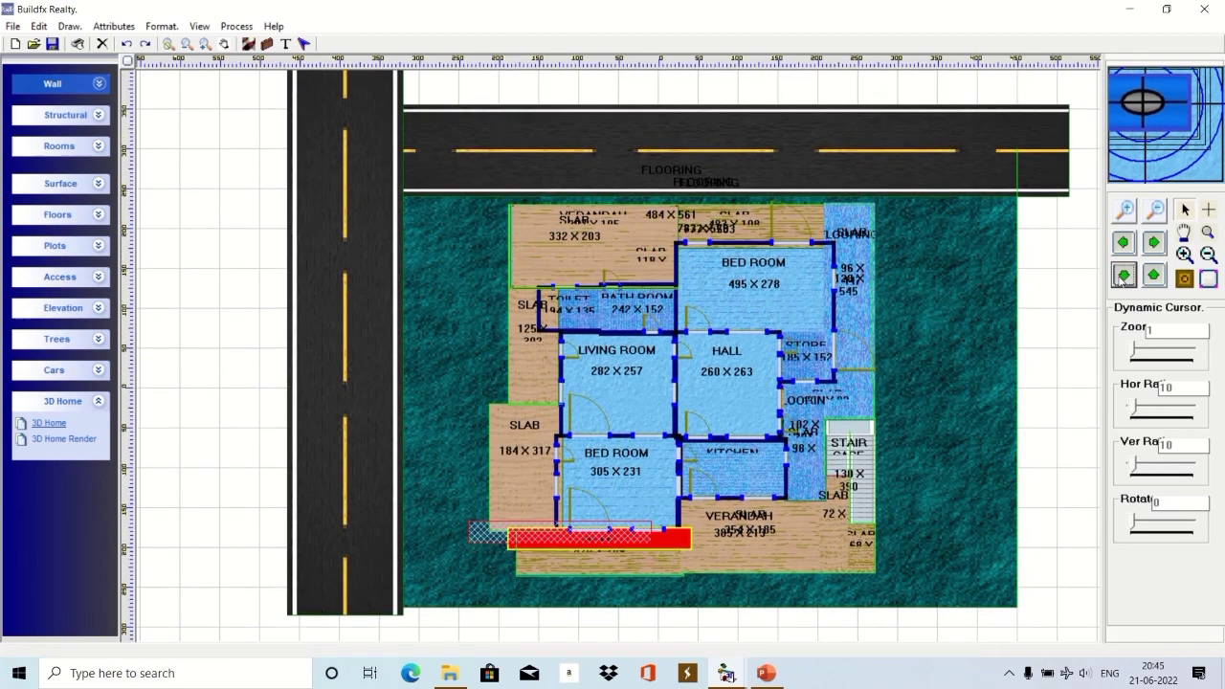
# Open Change Properties for a plan element and show its floor, slab and plot settings.
pyautogui.rightClick(216, 311)
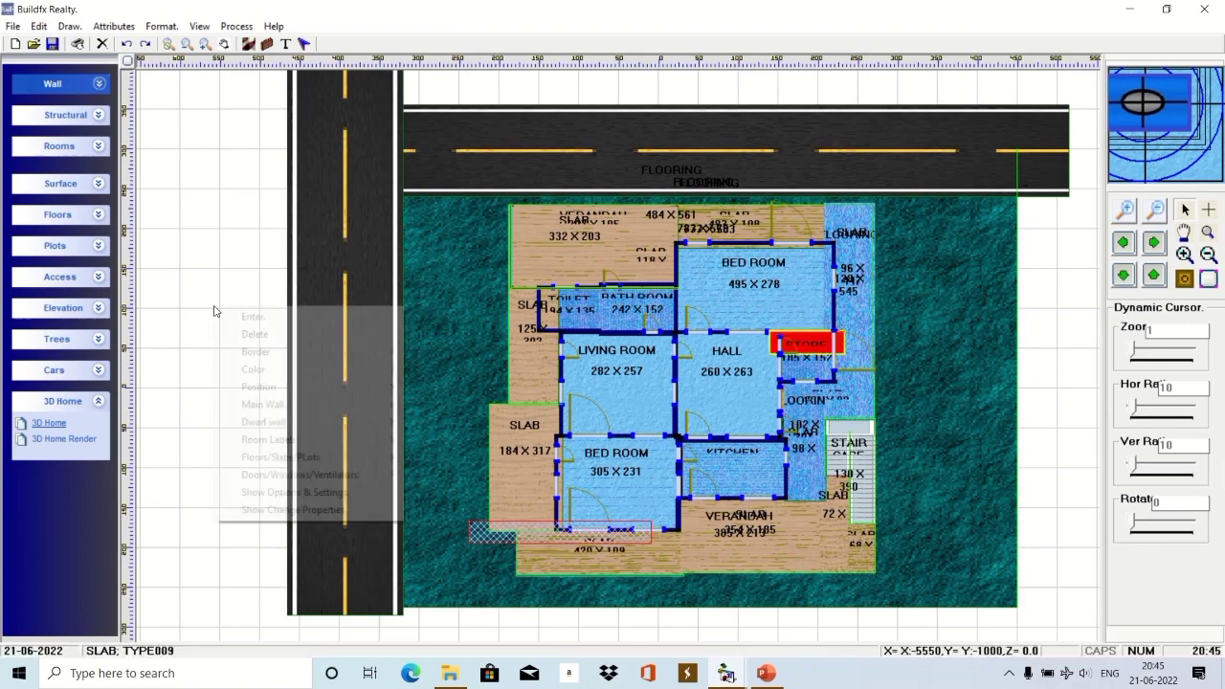
pyautogui.click(257, 510)
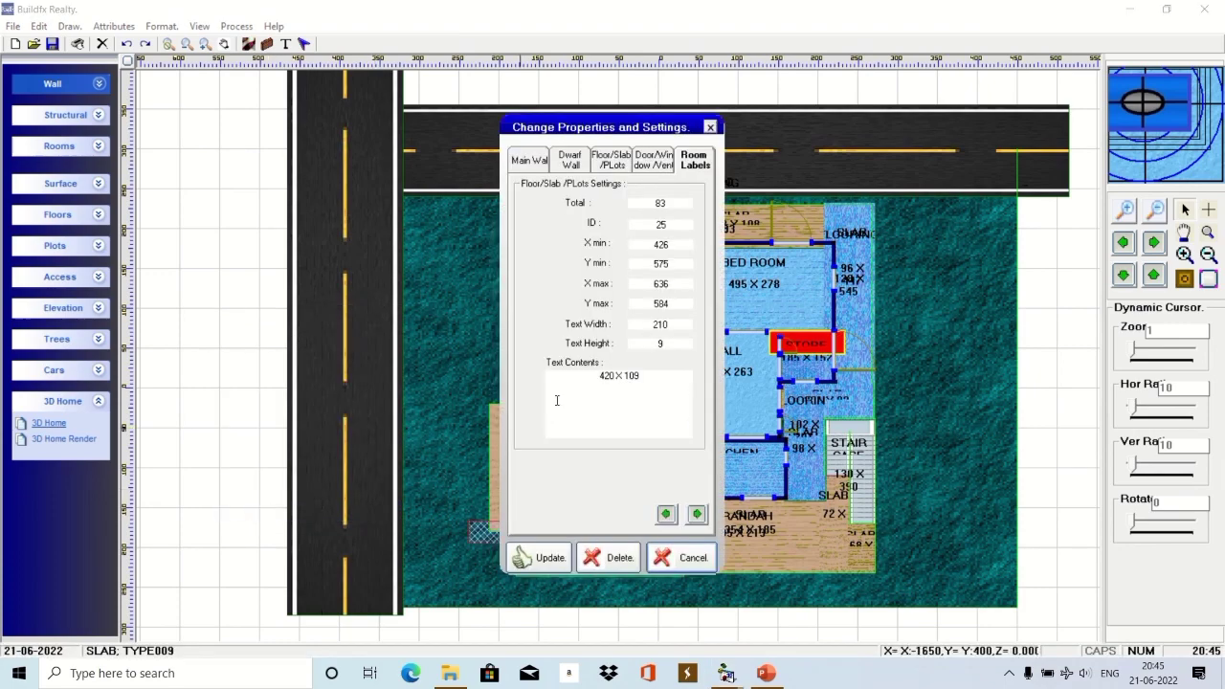
pyautogui.moveTo(614, 130); pyautogui.dragTo(249, 91)
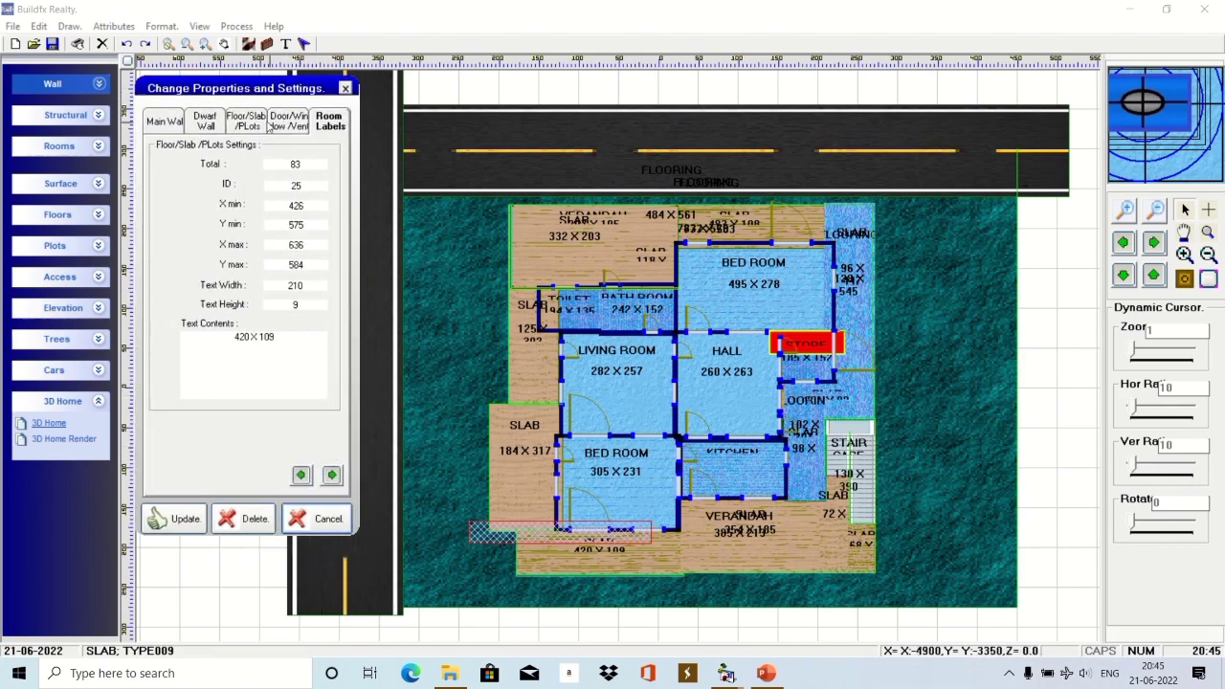
pyautogui.click(251, 124)
# Step through the slab records to STEPLAND18, then cancel the dialog without changes.
pyautogui.click(326, 482)
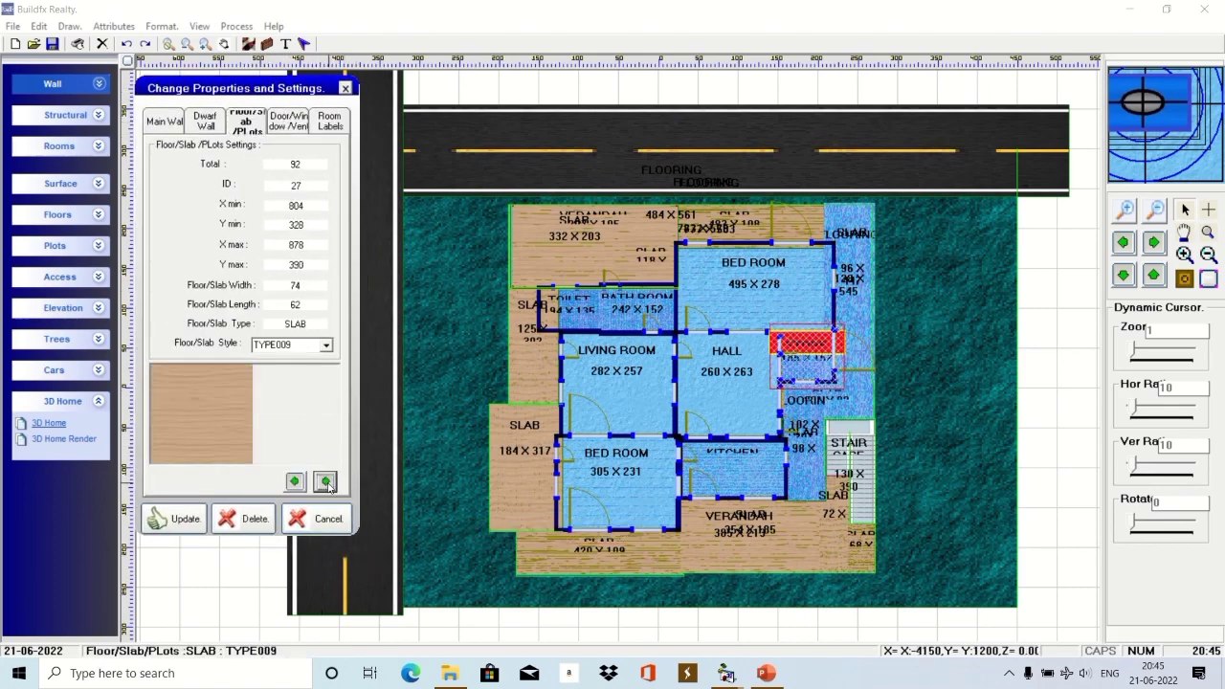
pyautogui.click(326, 482)
pyautogui.click(326, 481)
pyautogui.click(327, 482)
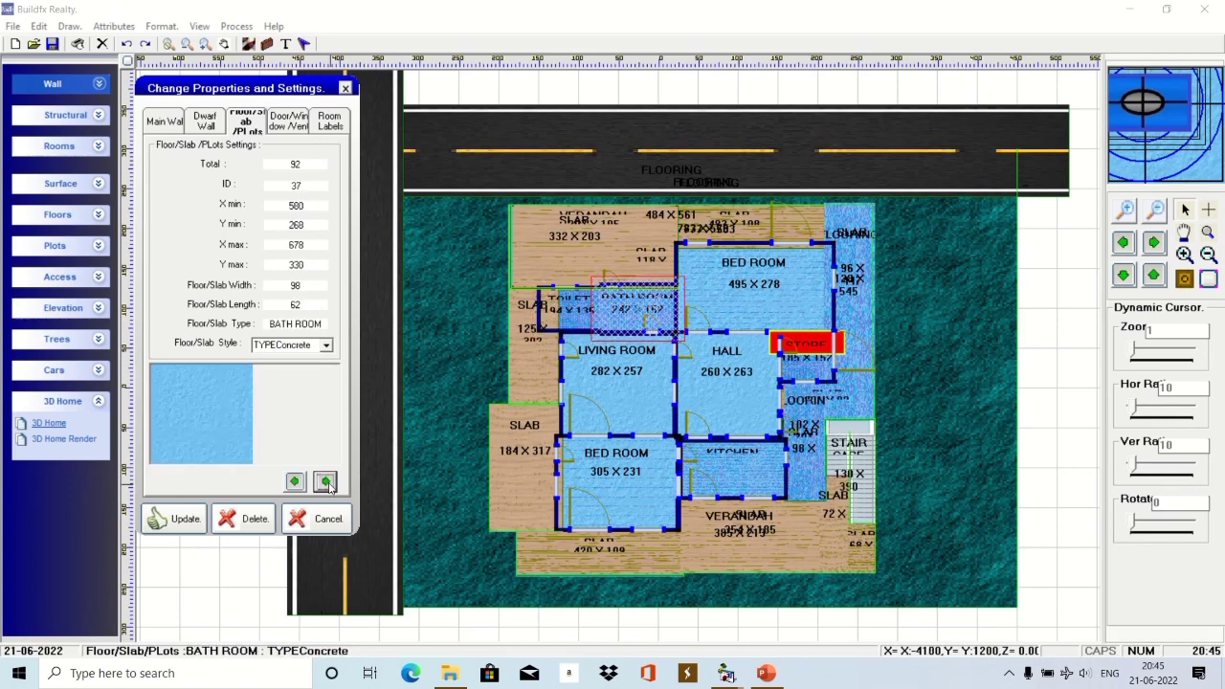
pyautogui.click(327, 481)
pyautogui.click(327, 481)
pyautogui.click(326, 482)
pyautogui.click(326, 481)
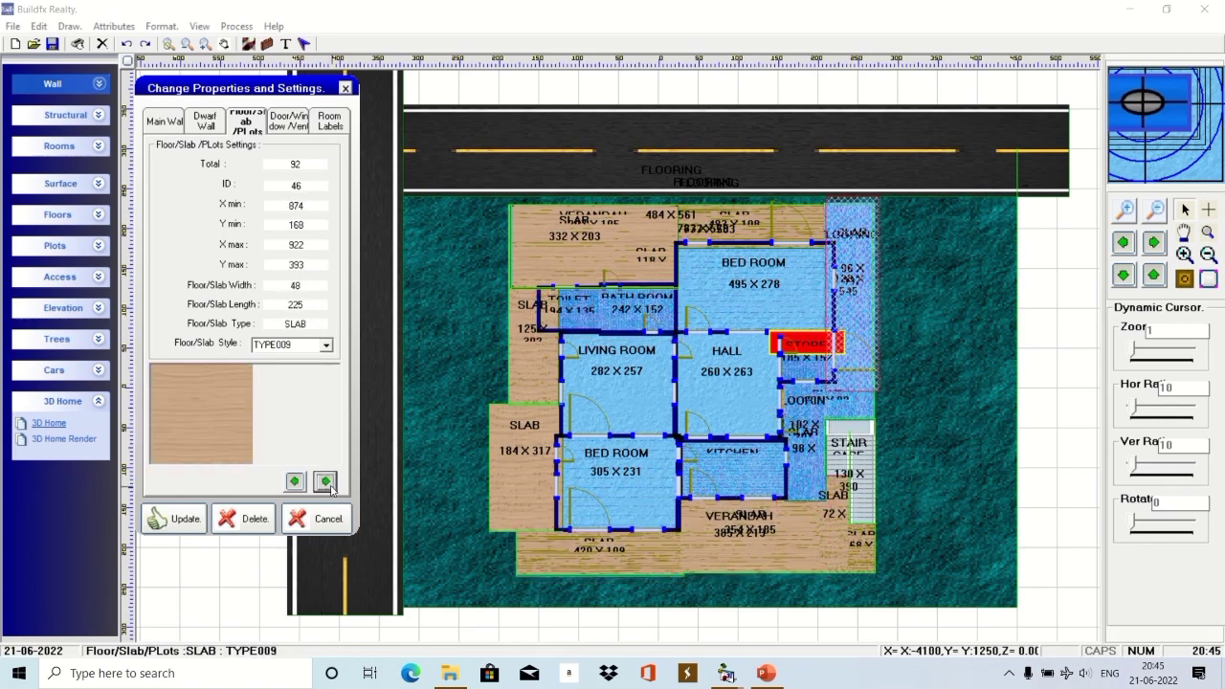
pyautogui.click(326, 482)
pyautogui.click(326, 481)
pyautogui.click(327, 482)
pyautogui.click(326, 482)
pyautogui.click(327, 482)
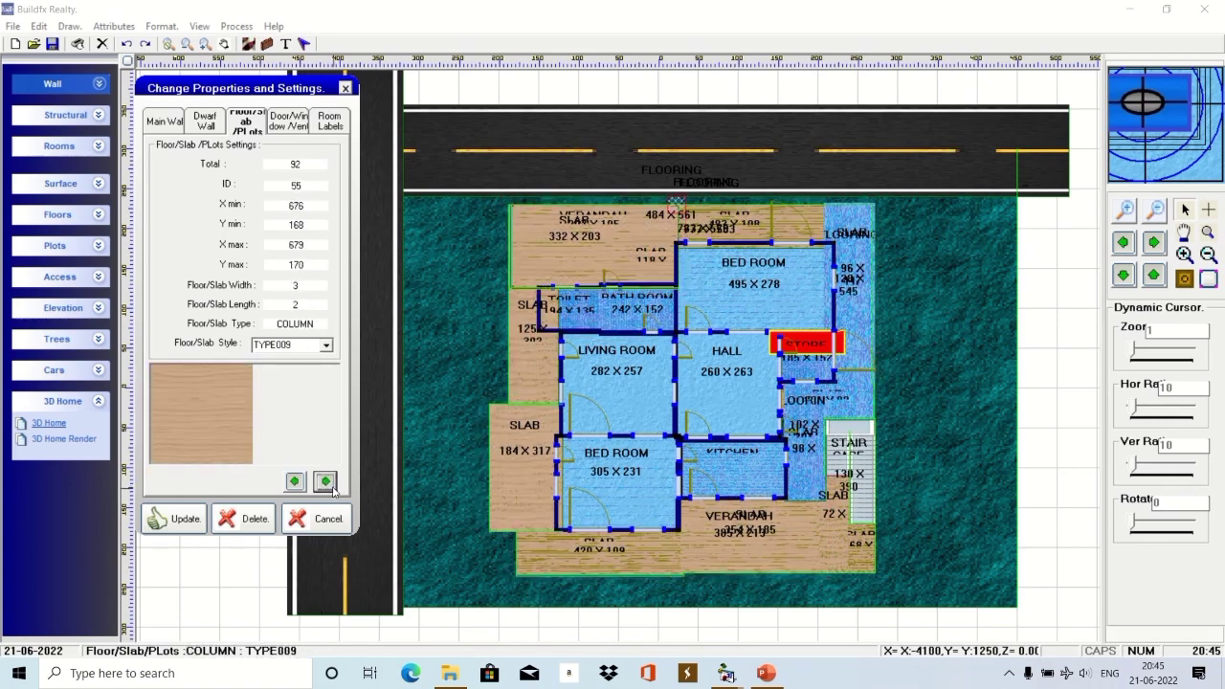
pyautogui.click(326, 481)
pyautogui.click(327, 482)
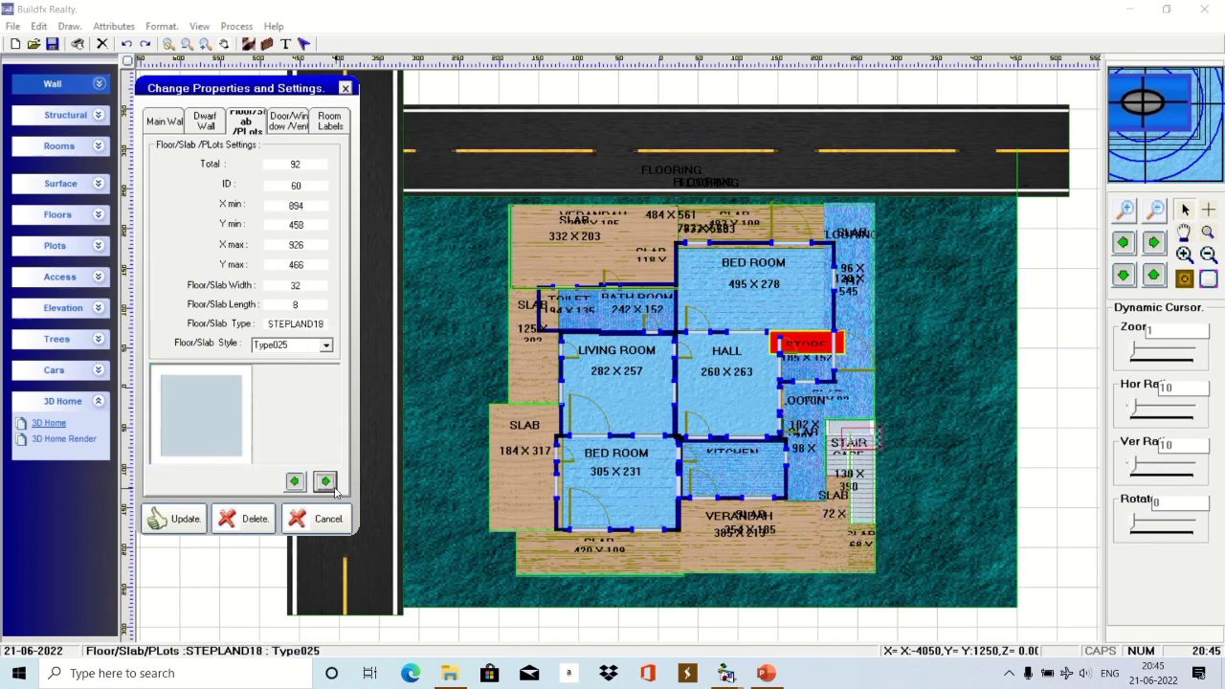
pyautogui.click(329, 516)
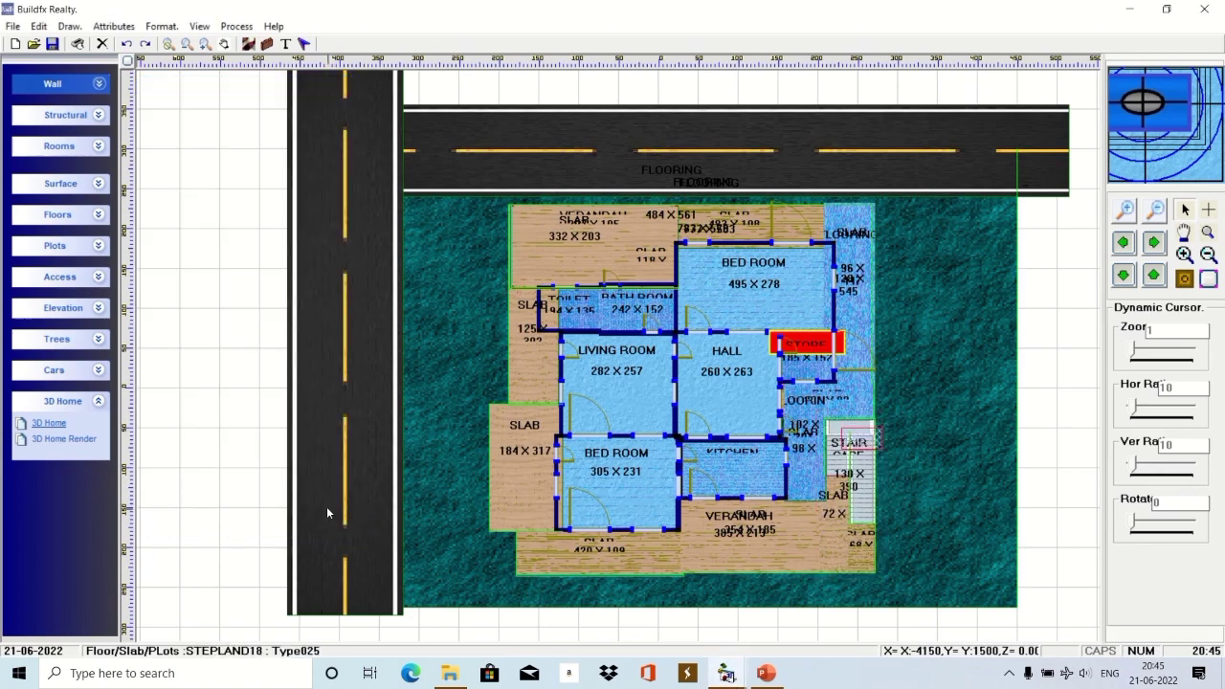
# Render the house as a textured 3D model with 3D Home Render and review it.
pyautogui.click(77, 441)
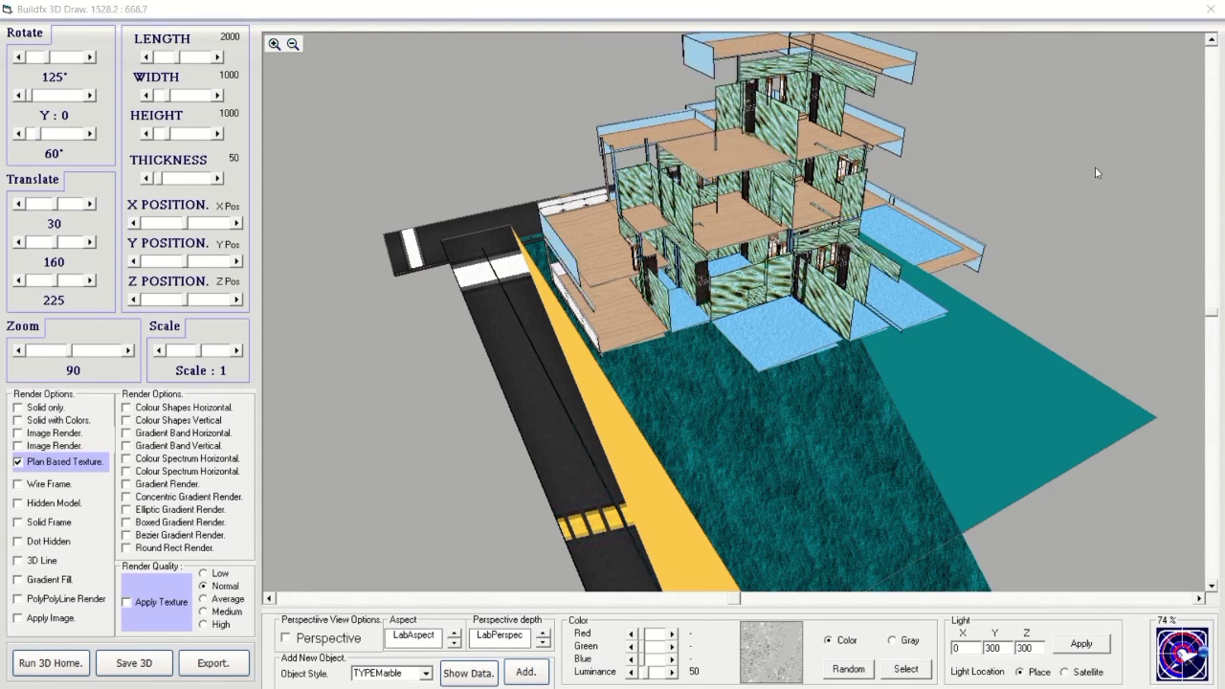
pyautogui.moveTo(1212, 316); pyautogui.dragTo(1212, 283)
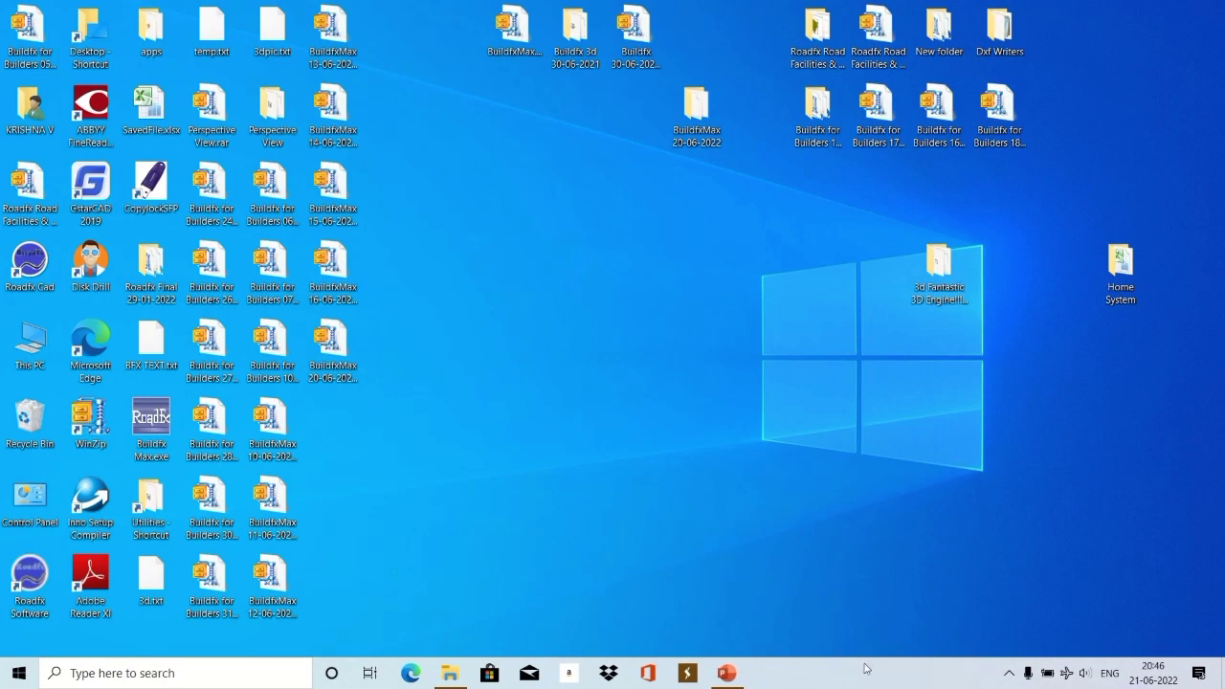
pyautogui.moveTo(765, 673)
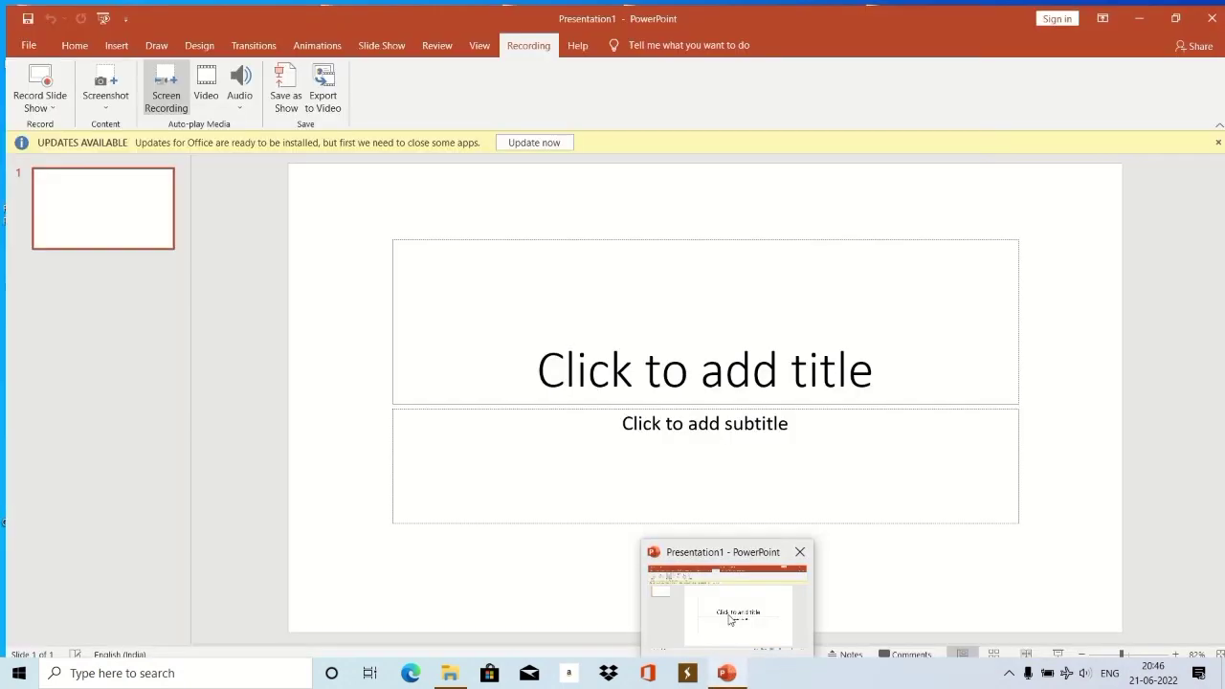
# Bring the blank PowerPoint Presentation1 window to the front.
pyautogui.click(729, 620)
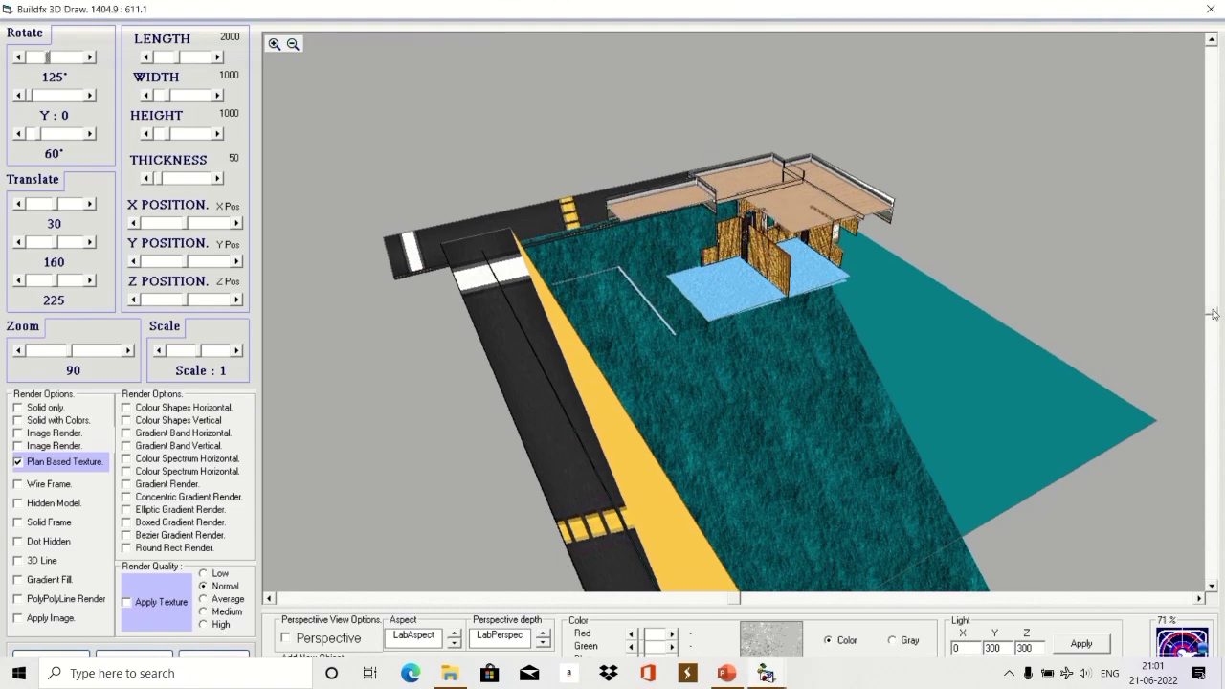
# Scroll the viewport to show the finished three-storey house with brick parapets and stairs.
pyautogui.moveTo(1213, 314); pyautogui.dragTo(1214, 266)
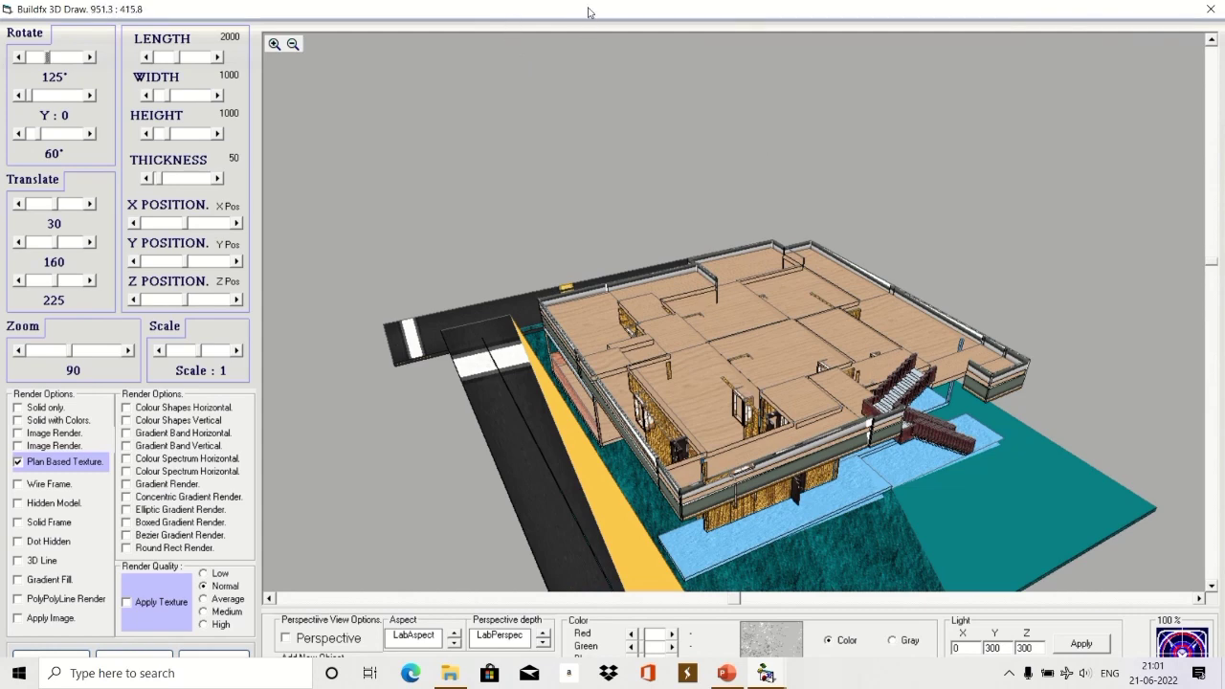
pyautogui.moveTo(509, 38)
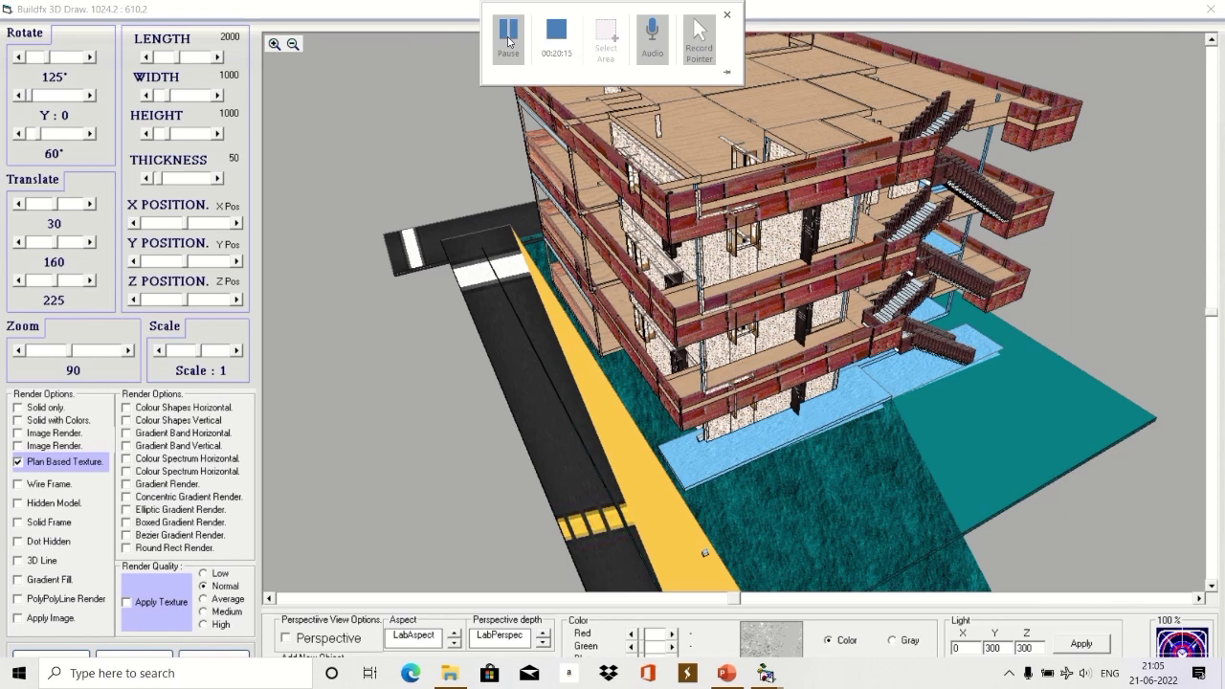
# Set the vertical rotation to 114° so the external staircases face the viewer.
pyautogui.moveTo(1214, 317); pyautogui.dragTo(1216, 282)
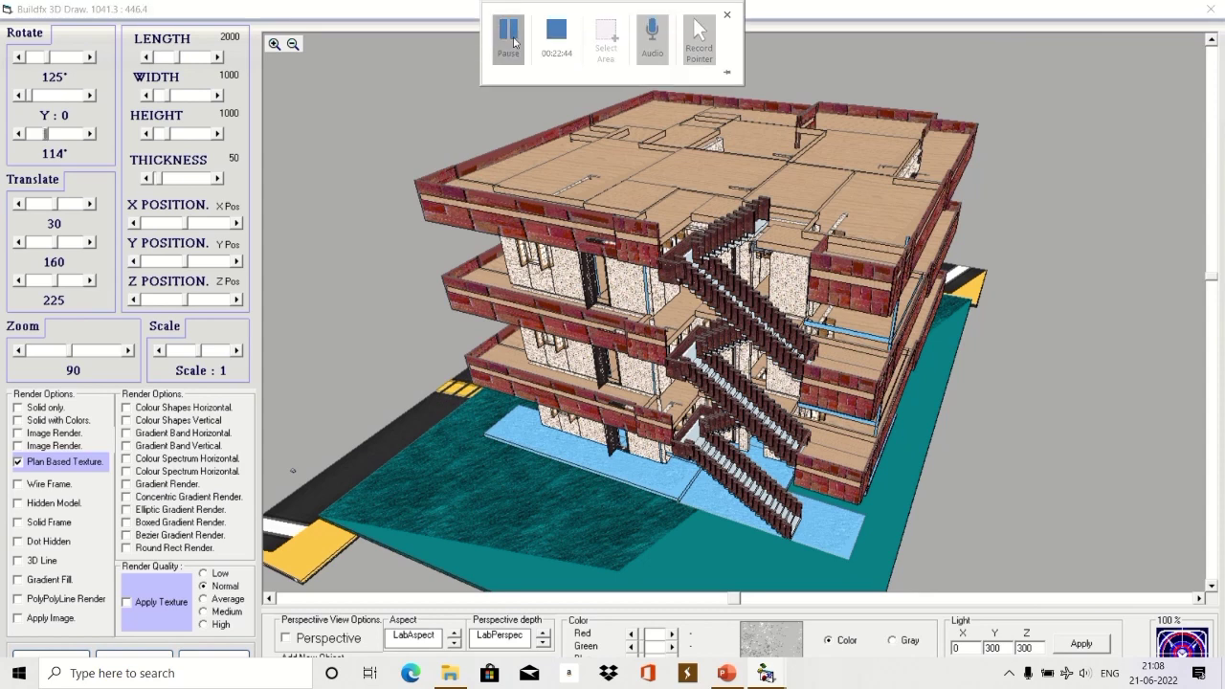
# Enable Apply Texture with Medium render quality.
pyautogui.click(139, 605)
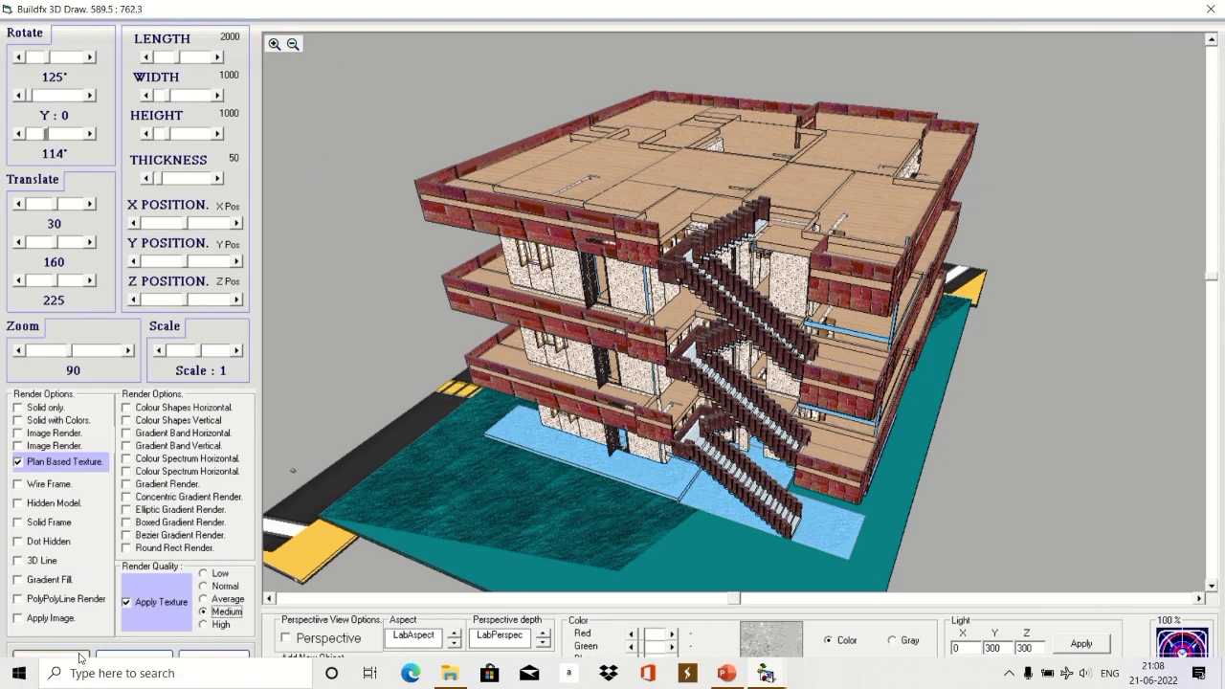
# Auto-hide the Windows taskbar so Buildfx 3D Draw's bottom panel is fully visible.
pyautogui.rightClick(853, 678)
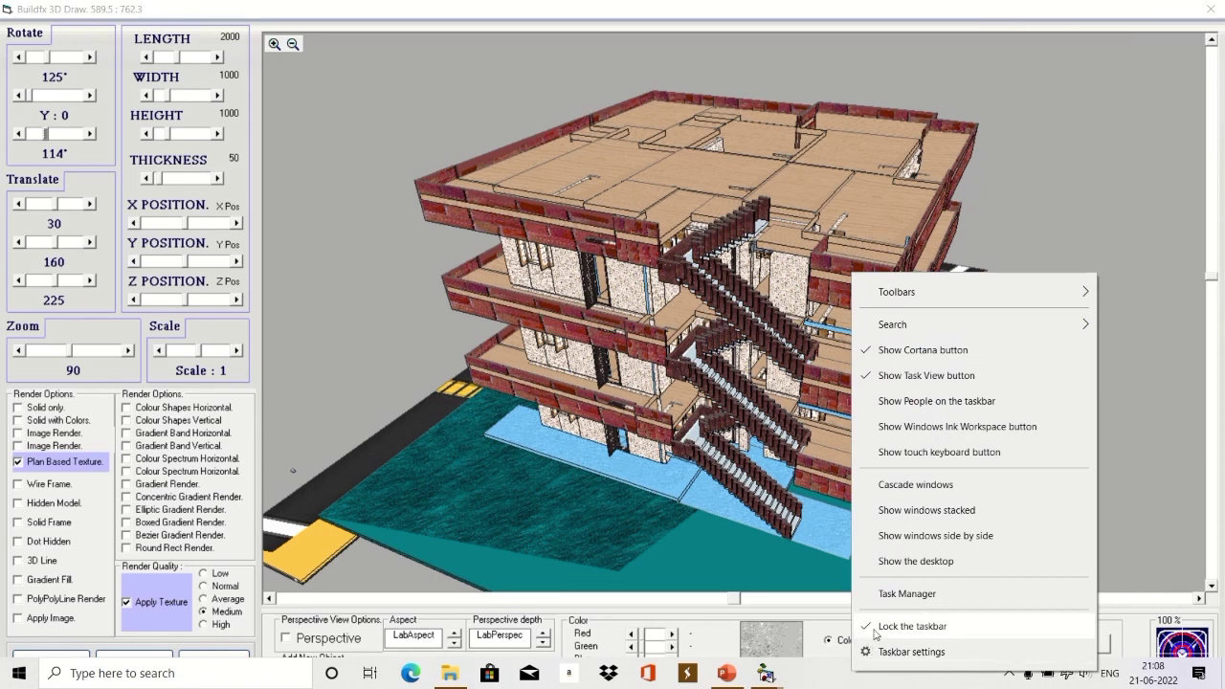
pyautogui.press('Escape')
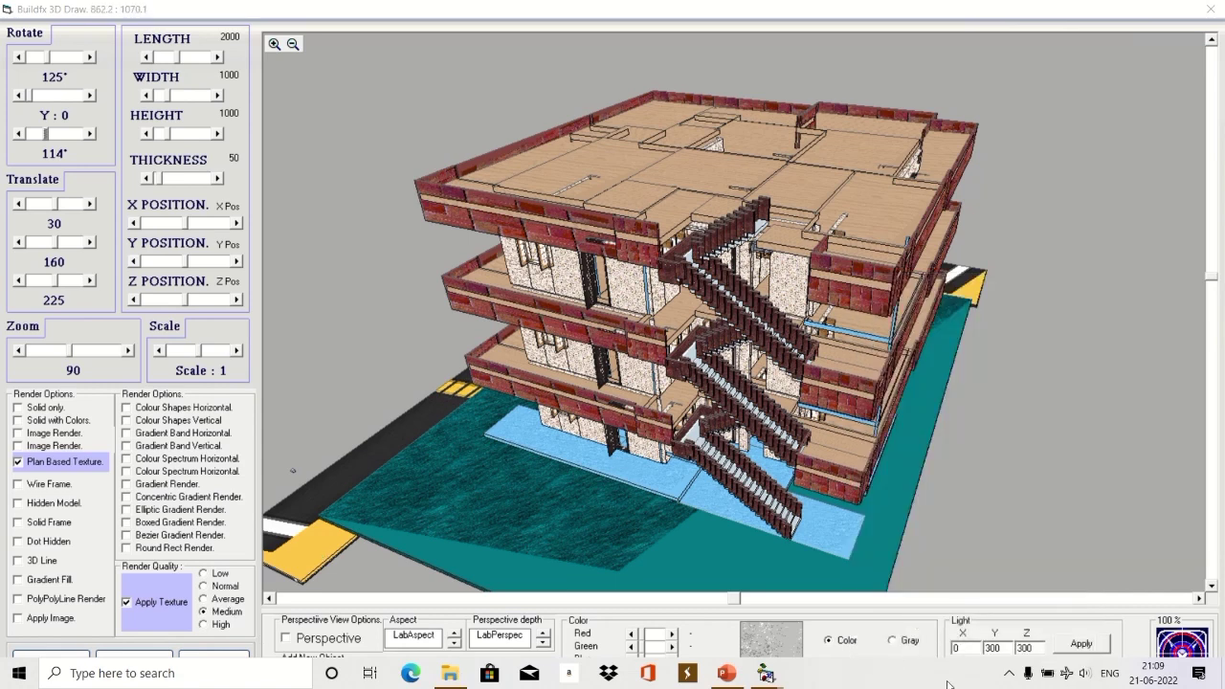
pyautogui.rightClick(933, 684)
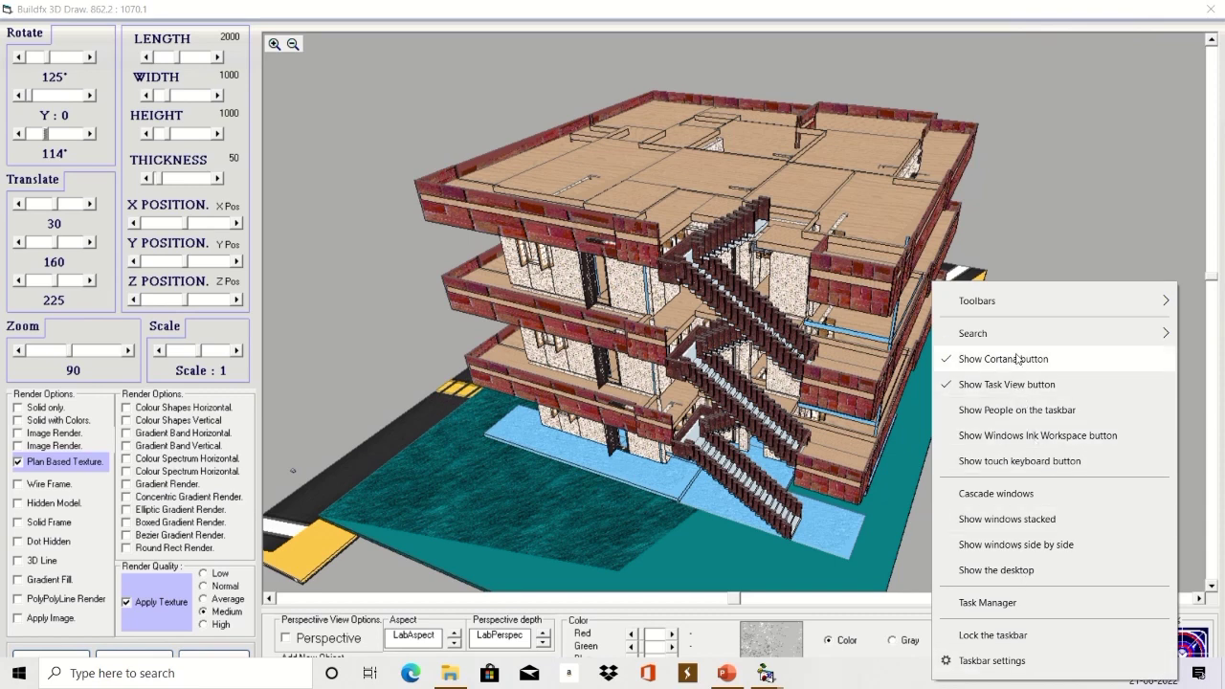
pyautogui.moveTo(1015, 301)
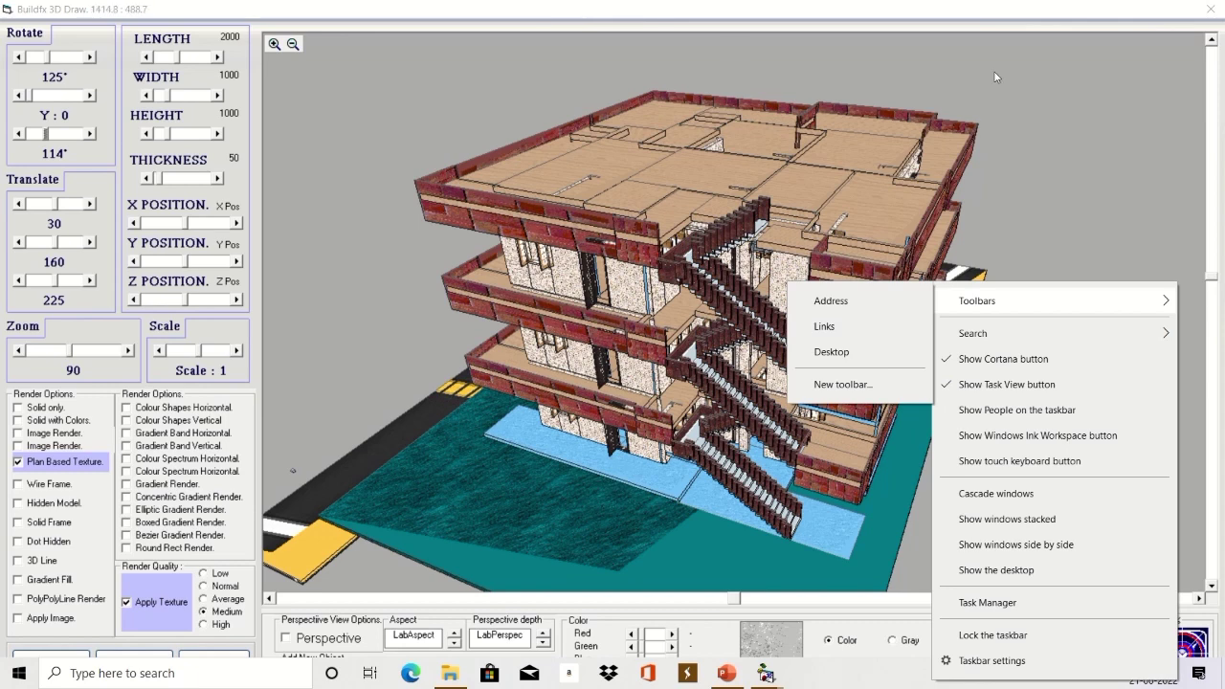
pyautogui.click(1099, 15)
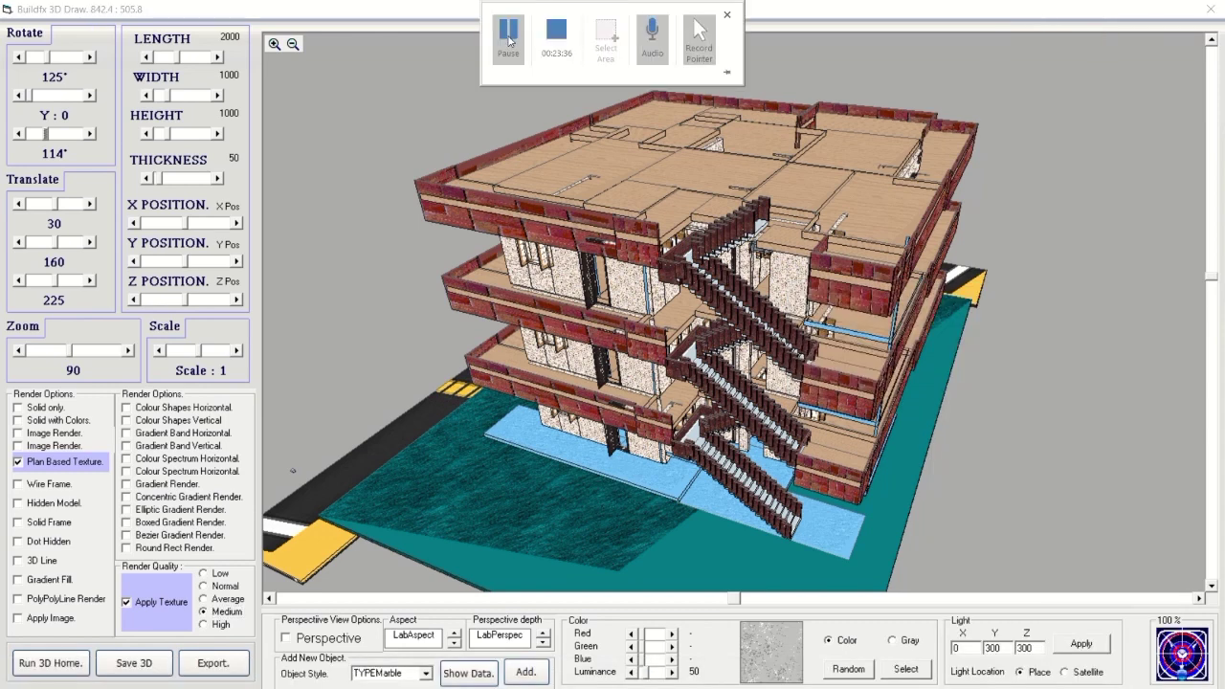
# Run 3D Home to rebuild the textured three-storey house with stairs, plot and road.
pyautogui.click(55, 669)
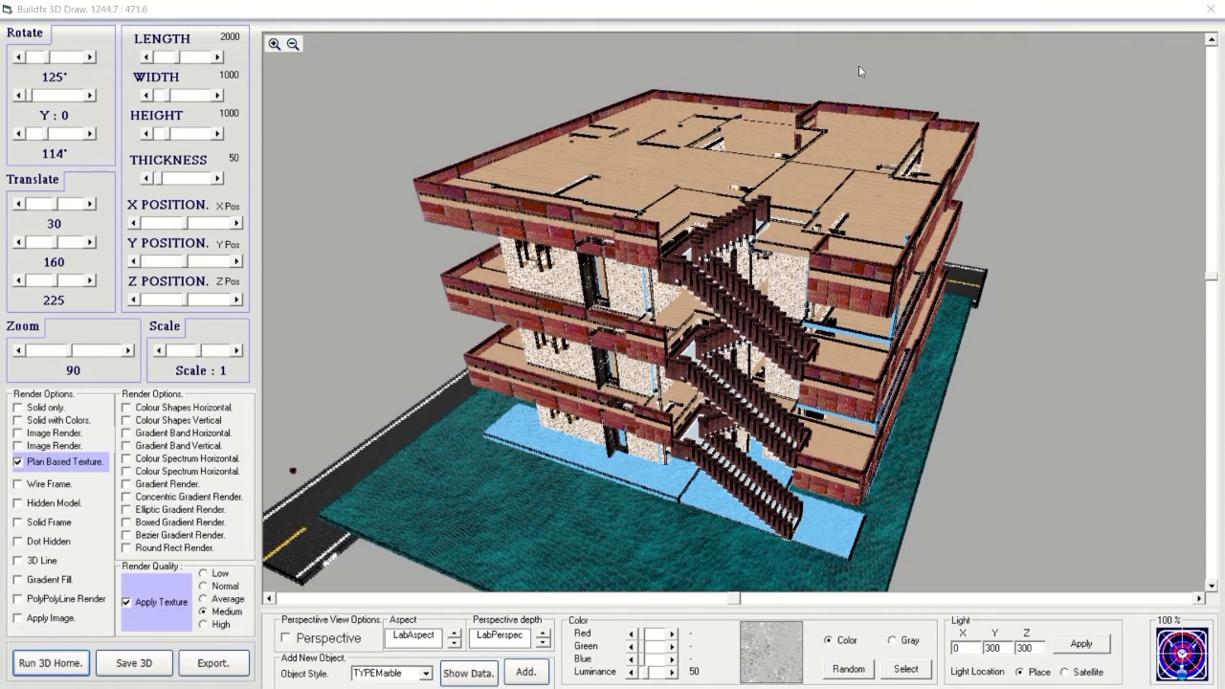
# Adjust the vertical and horizontal scrollbars to centre the whole house, stairs, plot and road.
pyautogui.moveTo(1213, 274); pyautogui.dragTo(1211, 304)
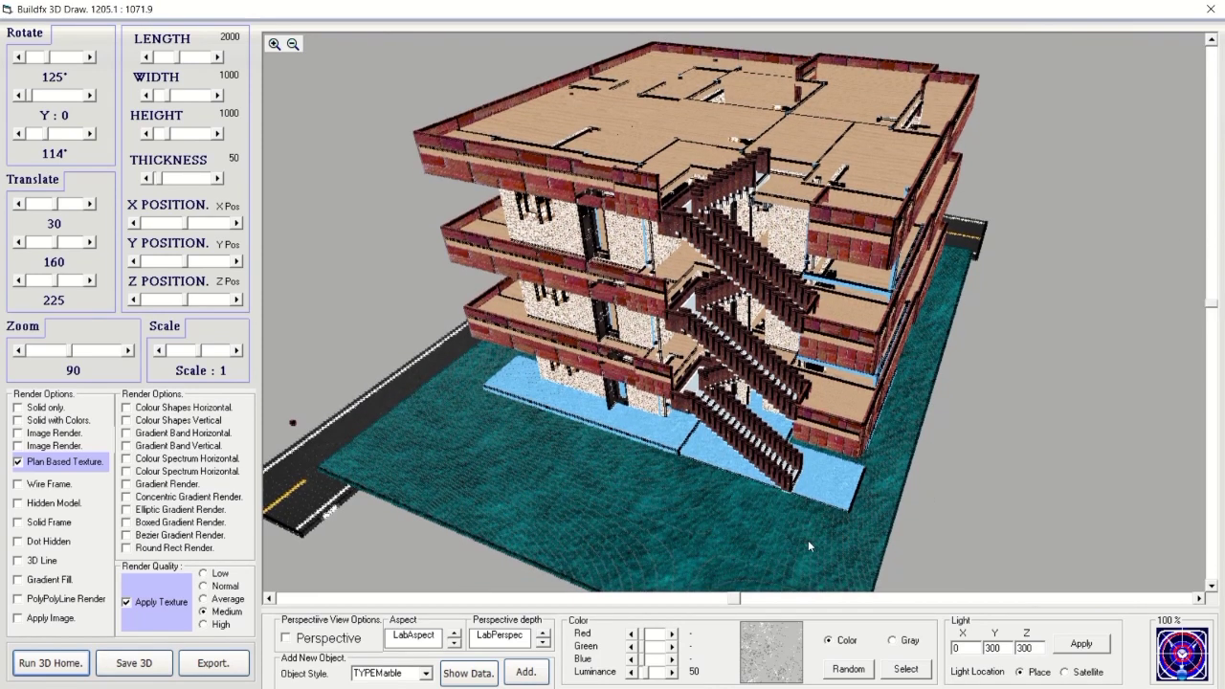
pyautogui.moveTo(739, 601)
pyautogui.mouseDown()
pyautogui.moveTo(770, 603)
pyautogui.moveTo(730, 610)
pyautogui.mouseUp()
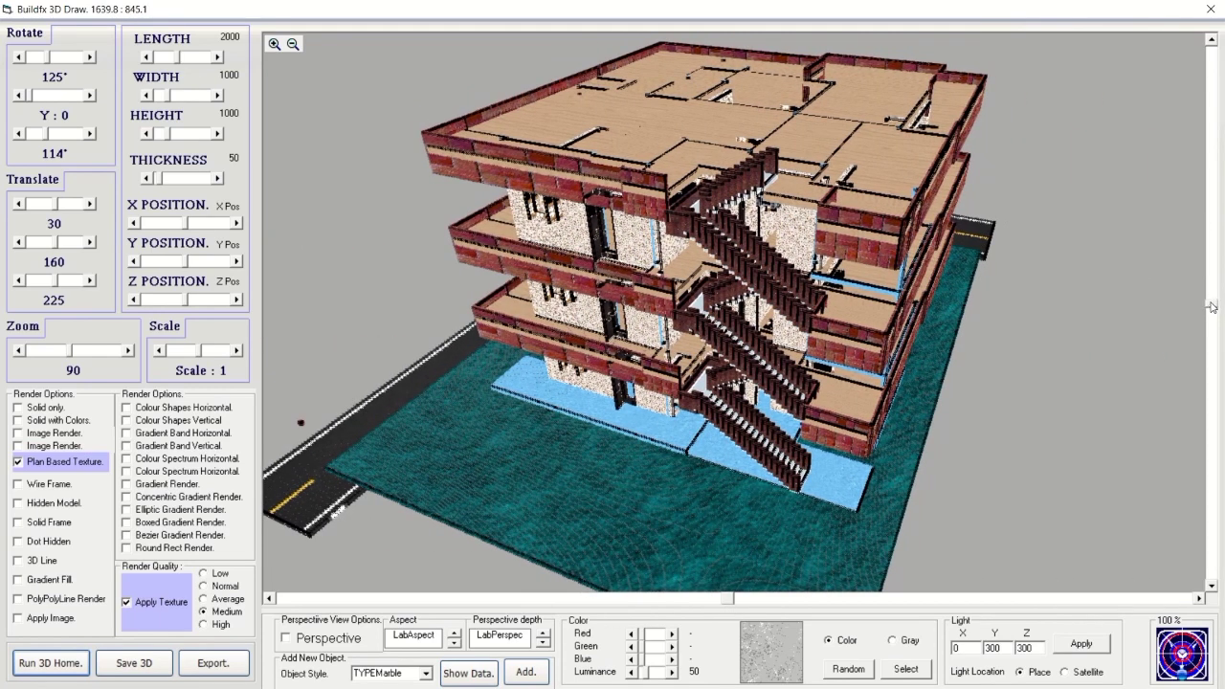
pyautogui.moveTo(1211, 308); pyautogui.dragTo(1212, 309)
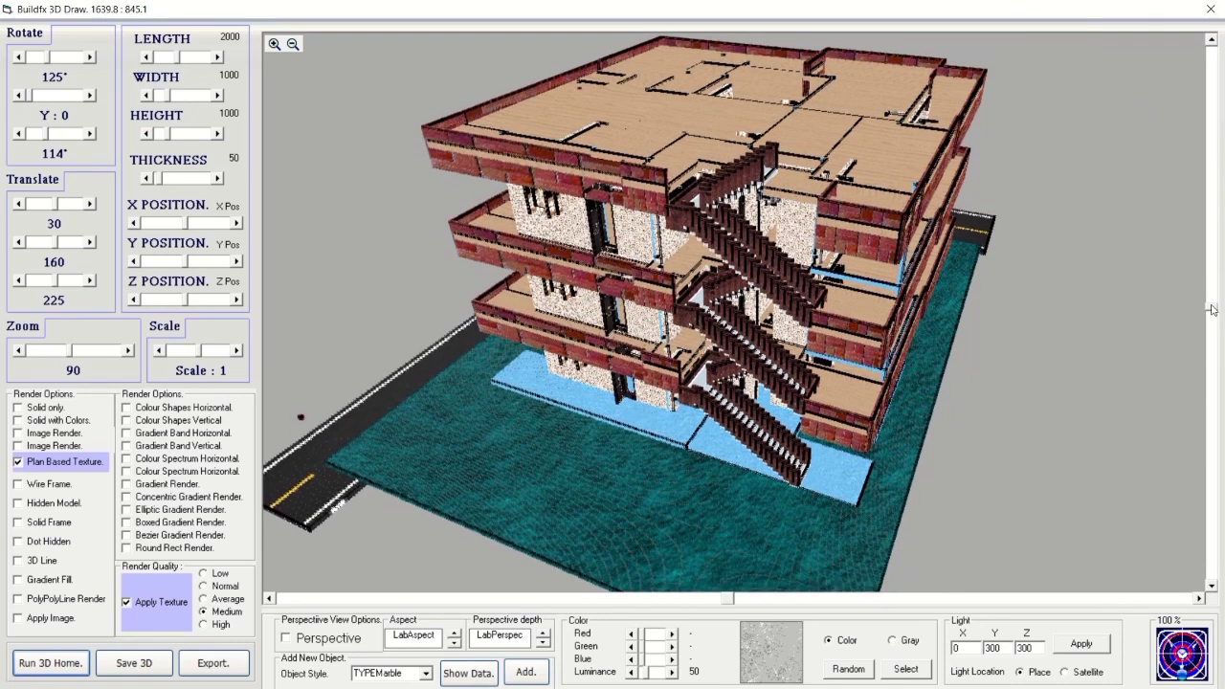
pyautogui.moveTo(1212, 309); pyautogui.dragTo(1213, 304)
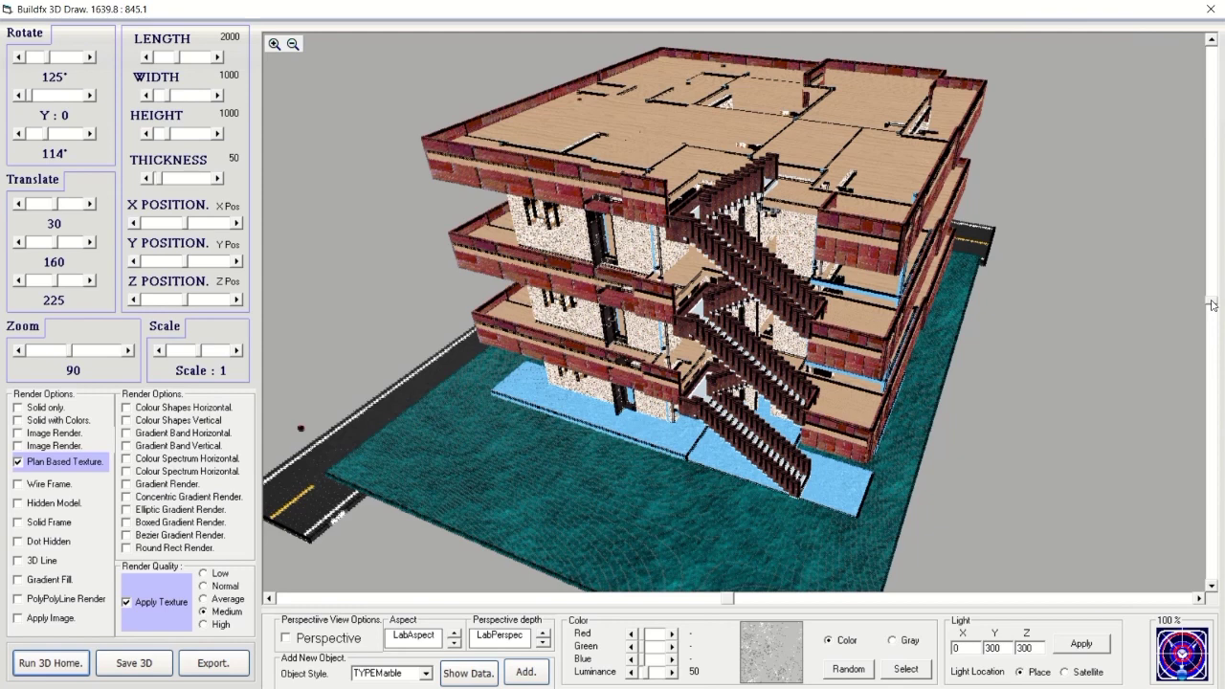
# Cycle through the open windows until the BuildfxMax 20-06-2022 folder is in front.
pyautogui.hotkey('alt', 'Tab')
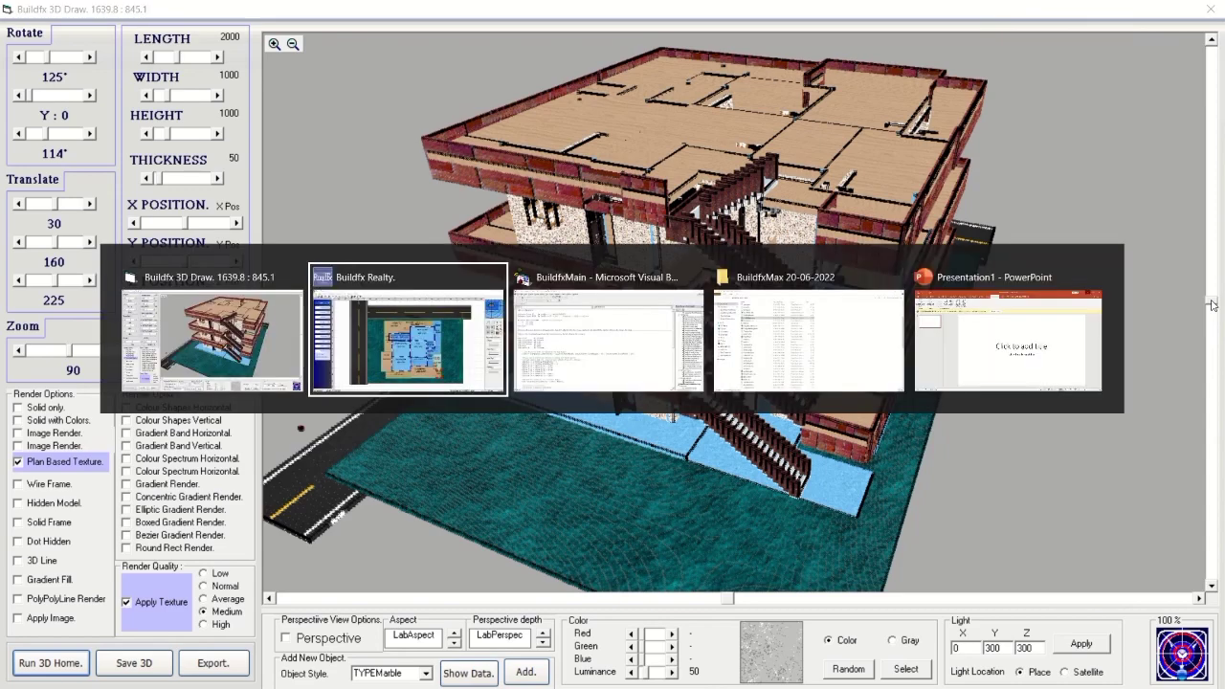
pyautogui.hotkey('alt', 'Tab')
pyautogui.hotkey('alt', 'Tab')
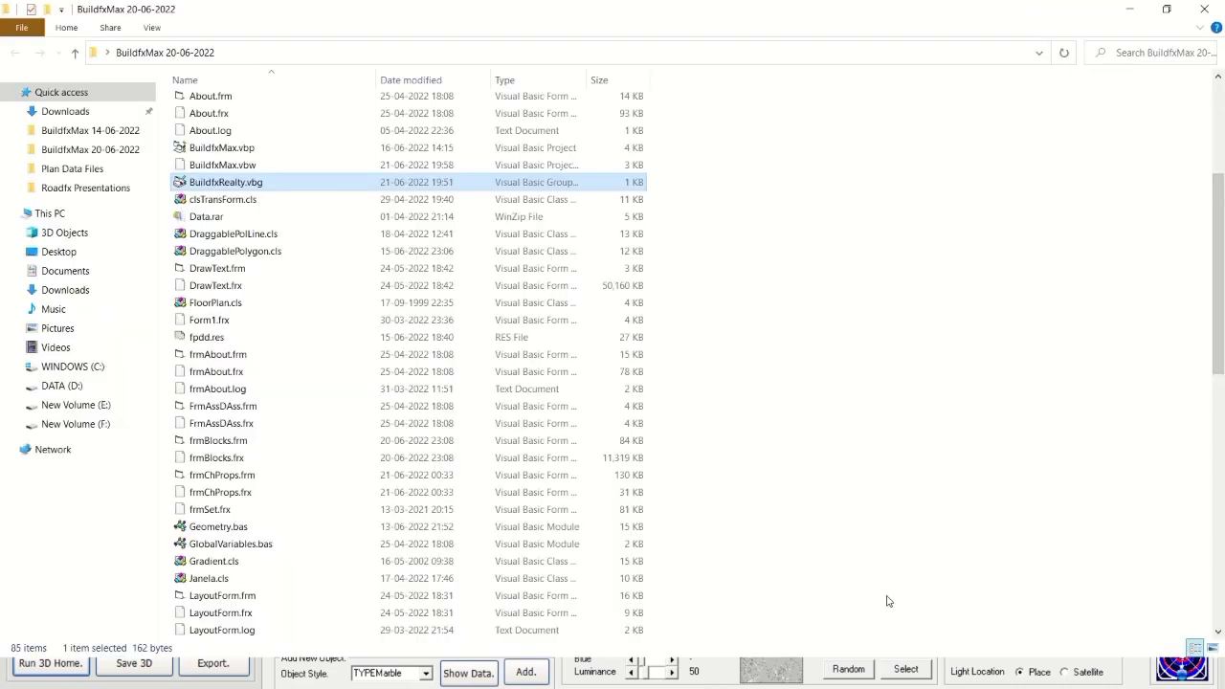
pyautogui.hotkey('alt', 'Tab')
pyautogui.hotkey('alt', 'Tab')
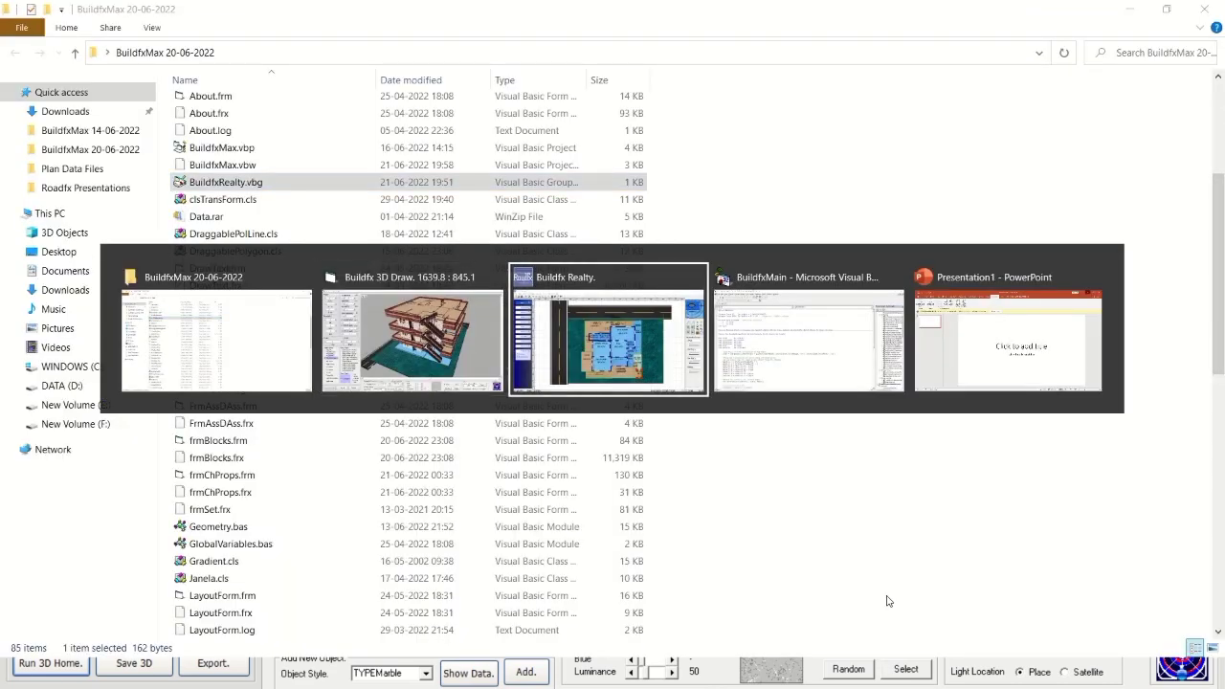
pyautogui.hotkey('alt', 'Tab')
pyautogui.hotkey('alt', 'Tab')
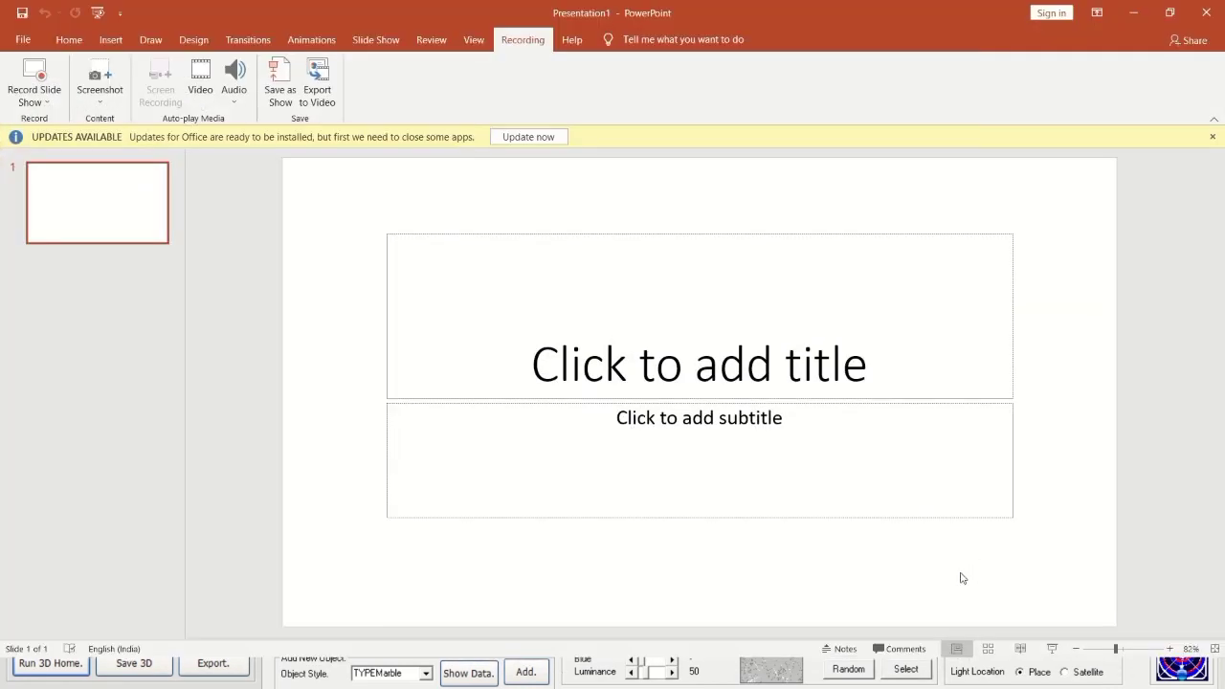
pyautogui.hotkey('alt', 'Tab')
pyautogui.hotkey('alt', 'Tab')
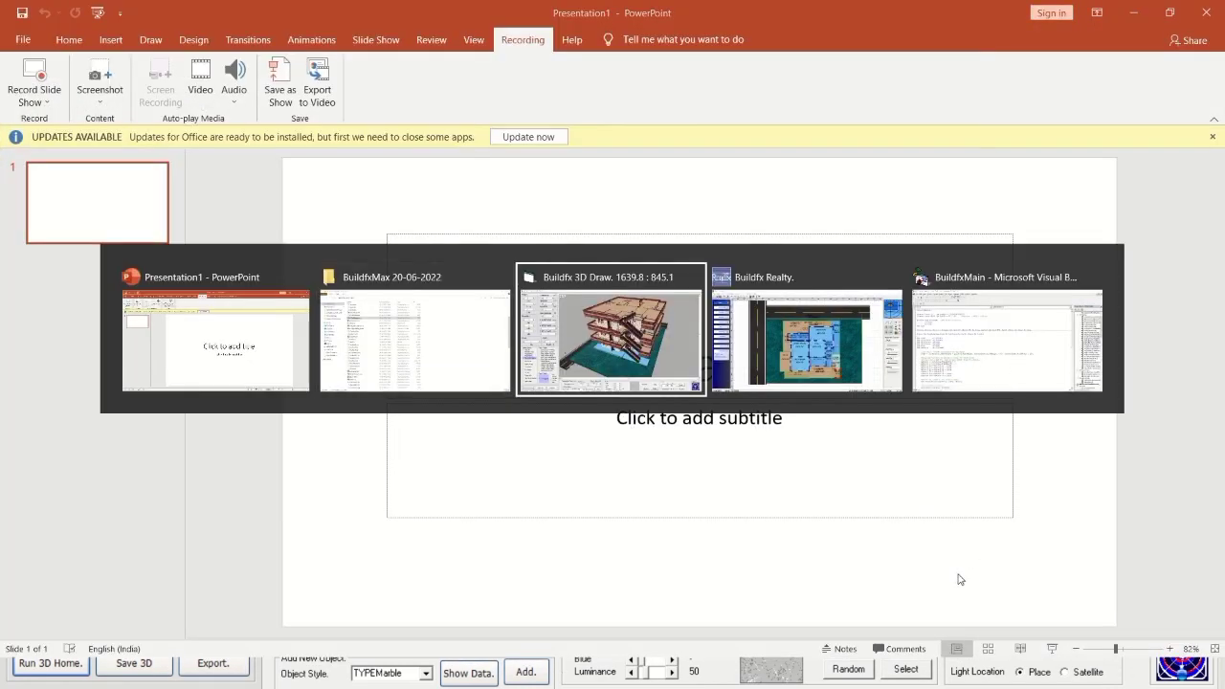
pyautogui.hotkey('alt', 'Tab')
pyautogui.hotkey('alt', 'Tab')
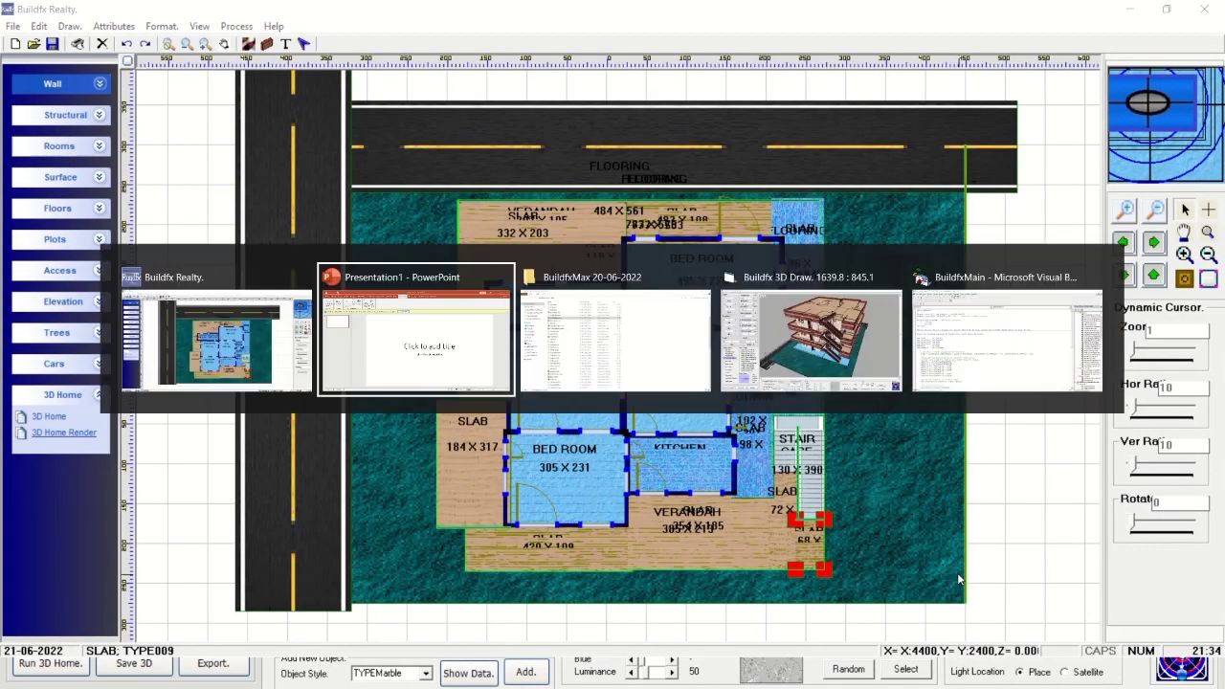
pyautogui.hotkey('alt', 'Tab')
pyautogui.hotkey('alt', 'Tab')
pyautogui.hotkey('alt', 'Tab')
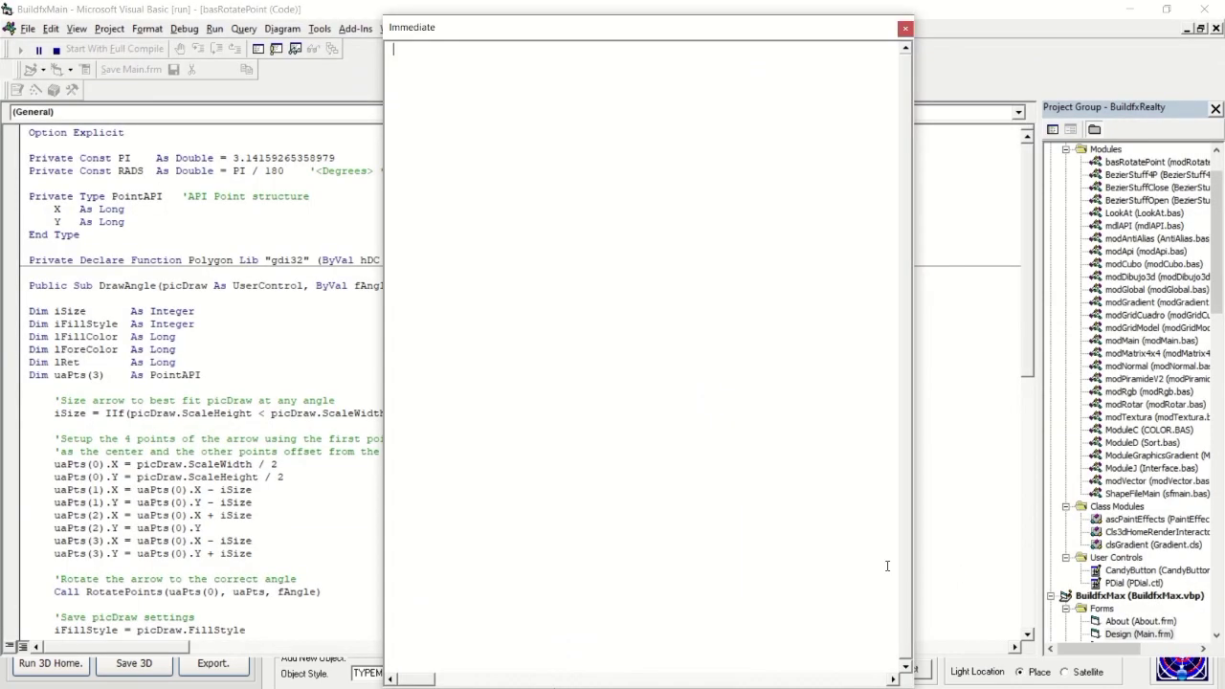
pyautogui.hotkey('alt', 'Tab')
pyautogui.hotkey('alt', 'Tab')
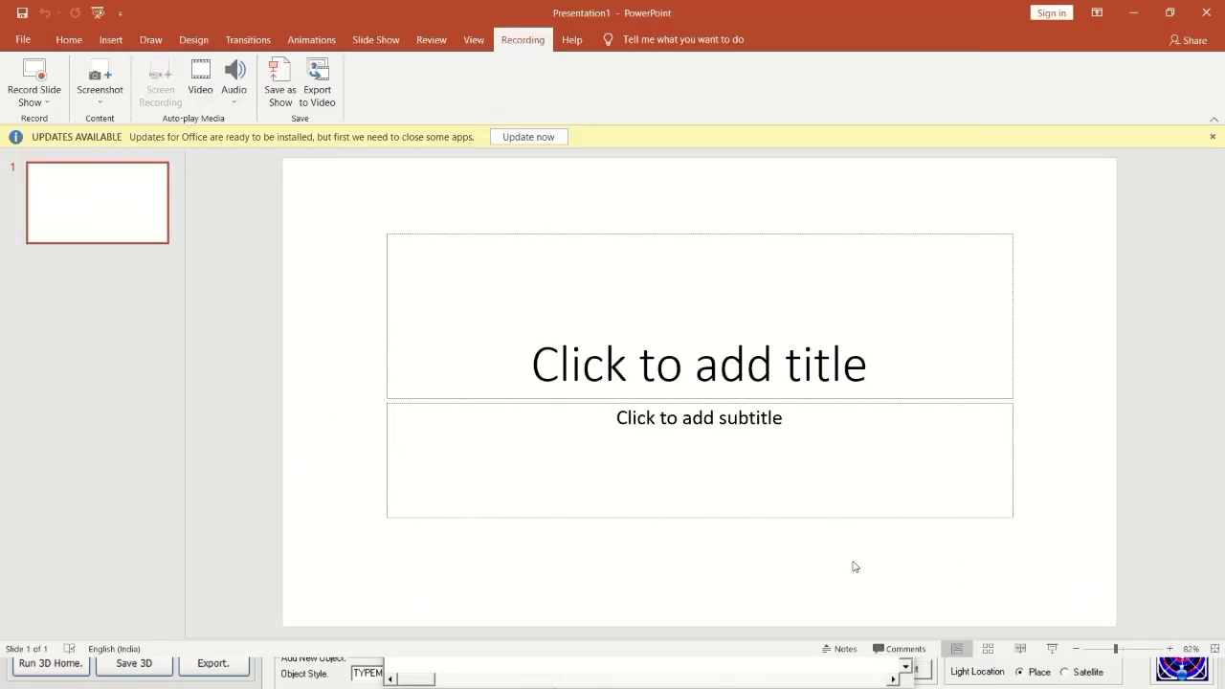
pyautogui.hotkey('alt', 'Tab')
pyautogui.hotkey('alt', 'Tab')
pyautogui.hotkey('alt', 'Tab')
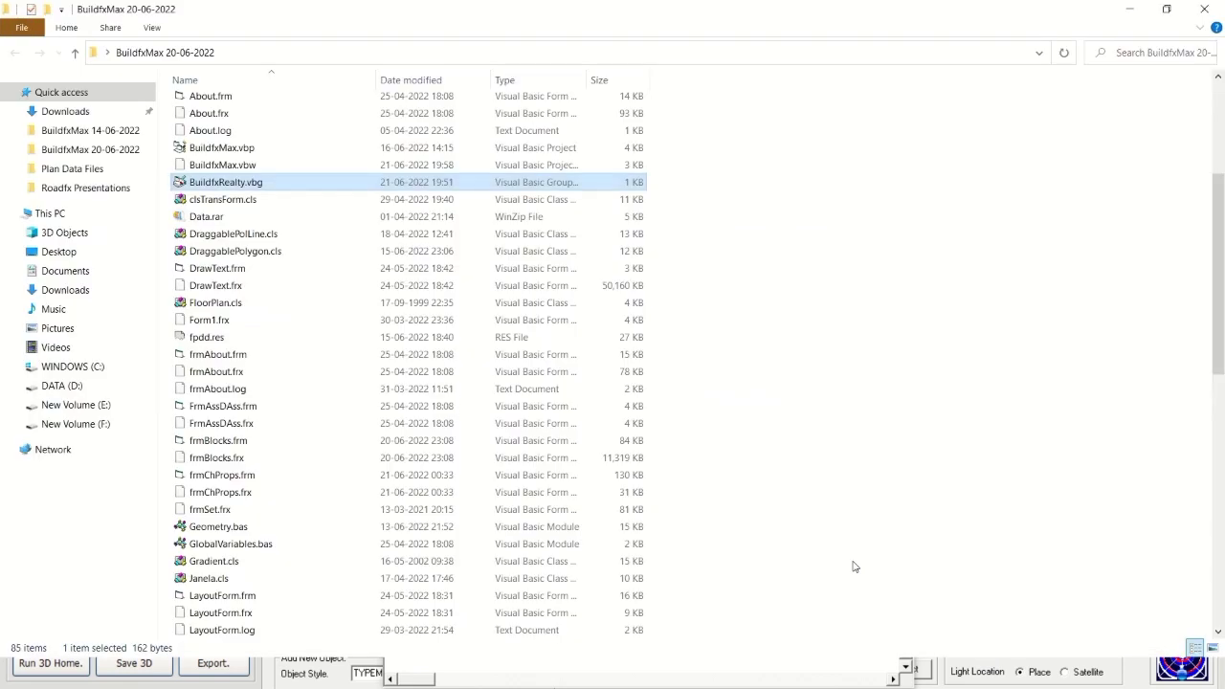
pyautogui.hotkey('alt', 'Tab')
pyautogui.hotkey('alt', 'Tab')
pyautogui.hotkey('alt', 'Tab')
pyautogui.hotkey('alt', 'Tab')
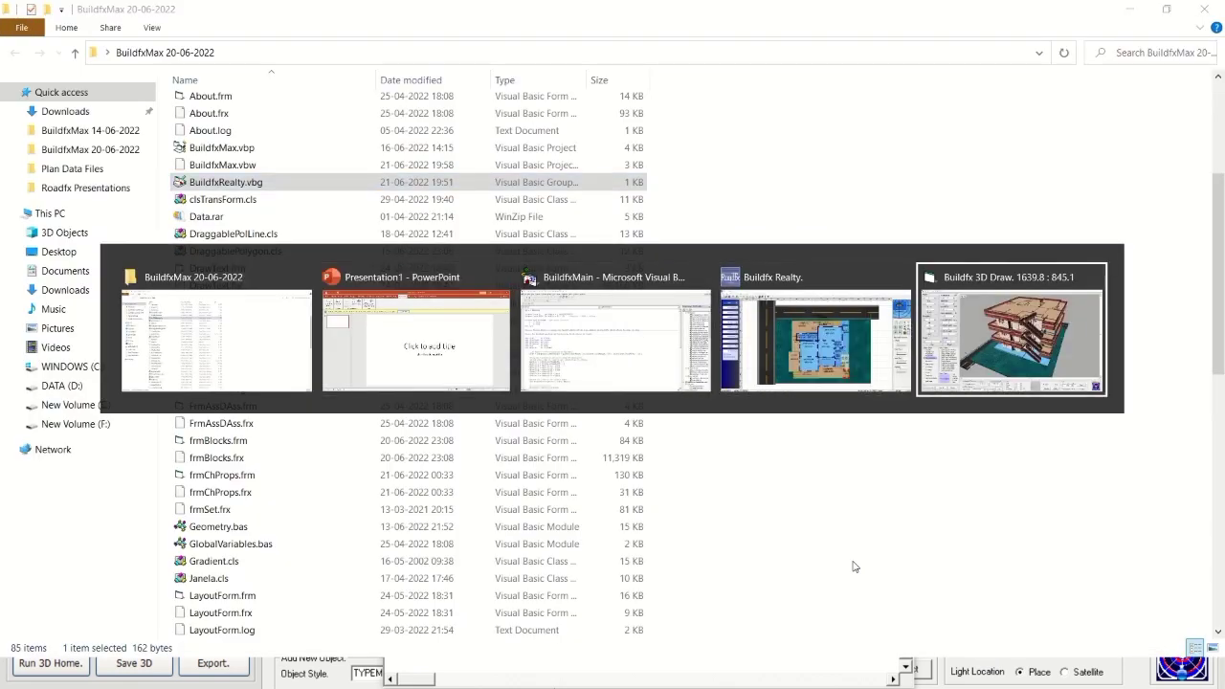
pyautogui.hotkey('alt', 'Tab')
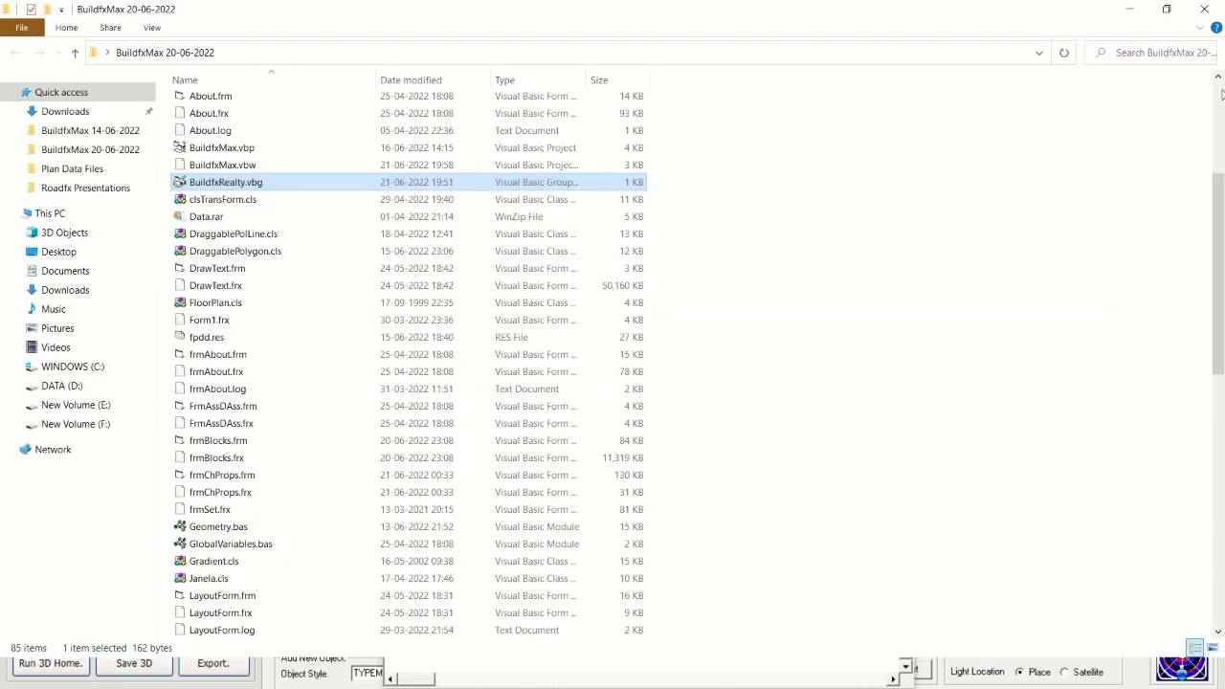
# Minimize Explorer, PowerPoint, the VB editor and Buildfx Realty, leaving Buildfx 3D Draw in front.
pyautogui.click(1129, 9)
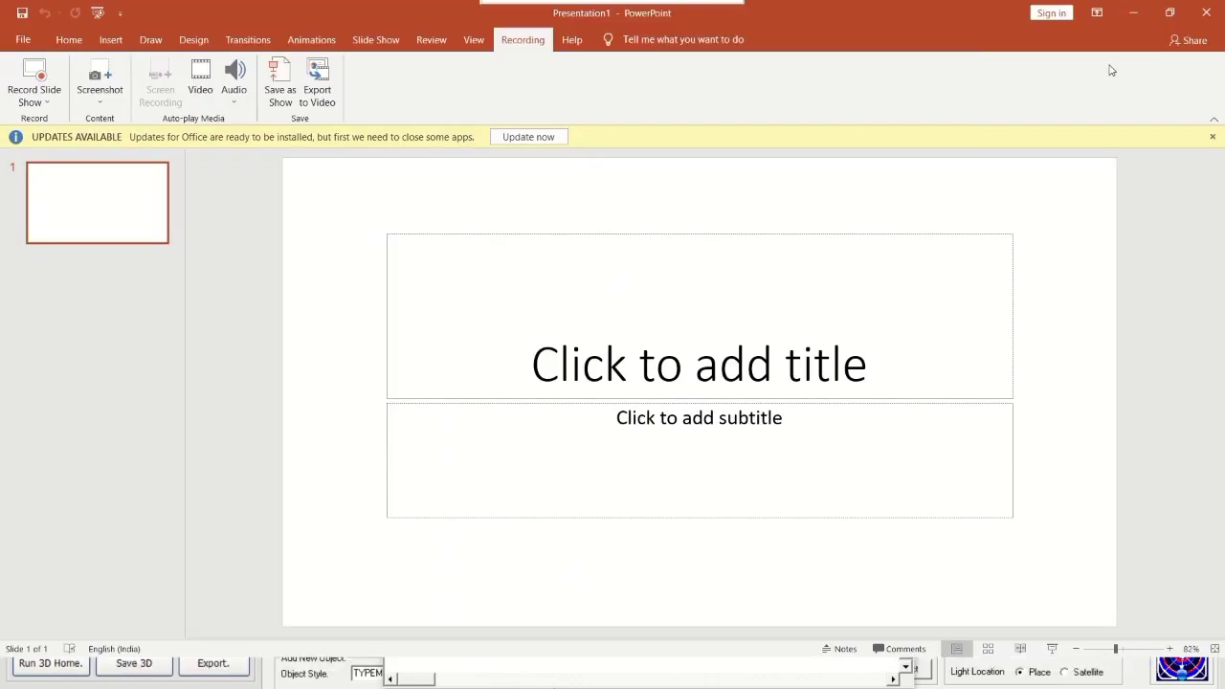
pyautogui.moveTo(613, 5)
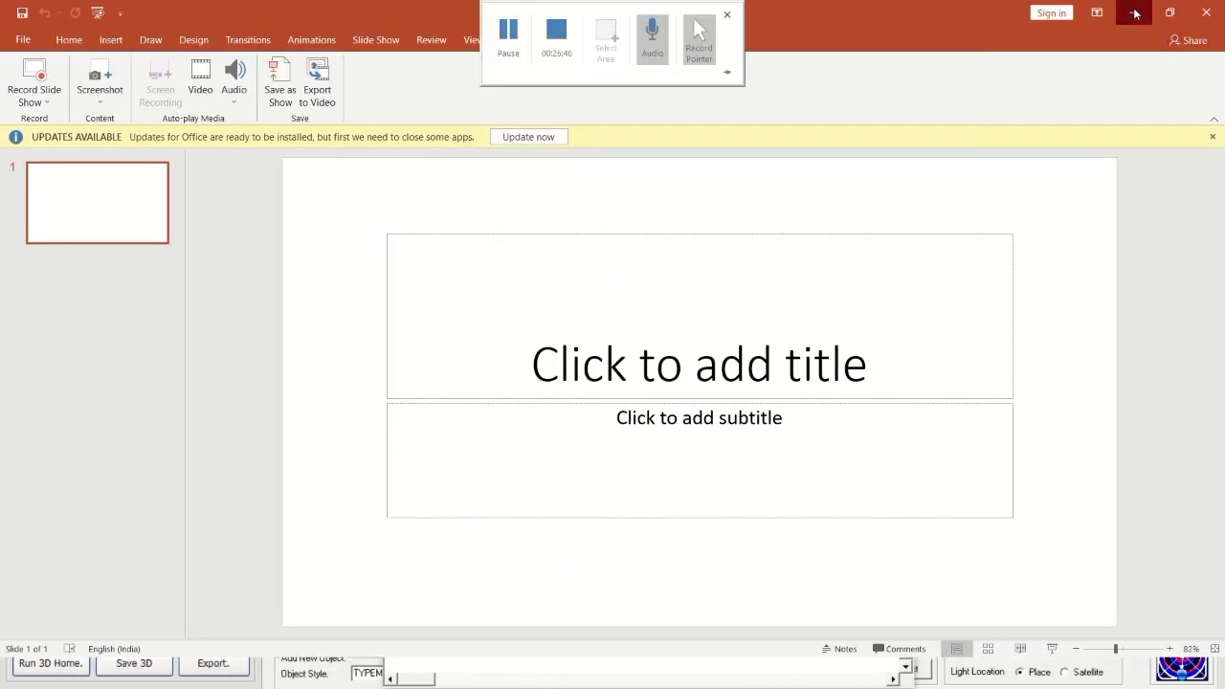
pyautogui.click(1136, 13)
pyautogui.click(1130, 10)
pyautogui.click(1128, 11)
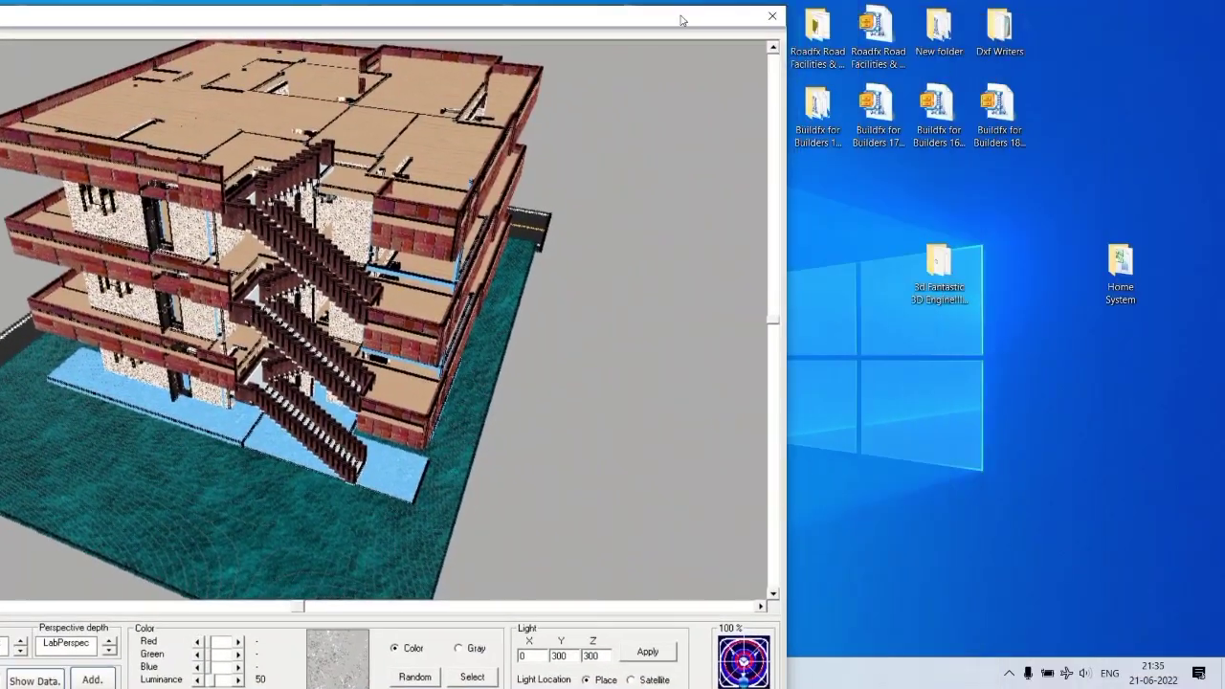
pyautogui.rightClick(940, 669)
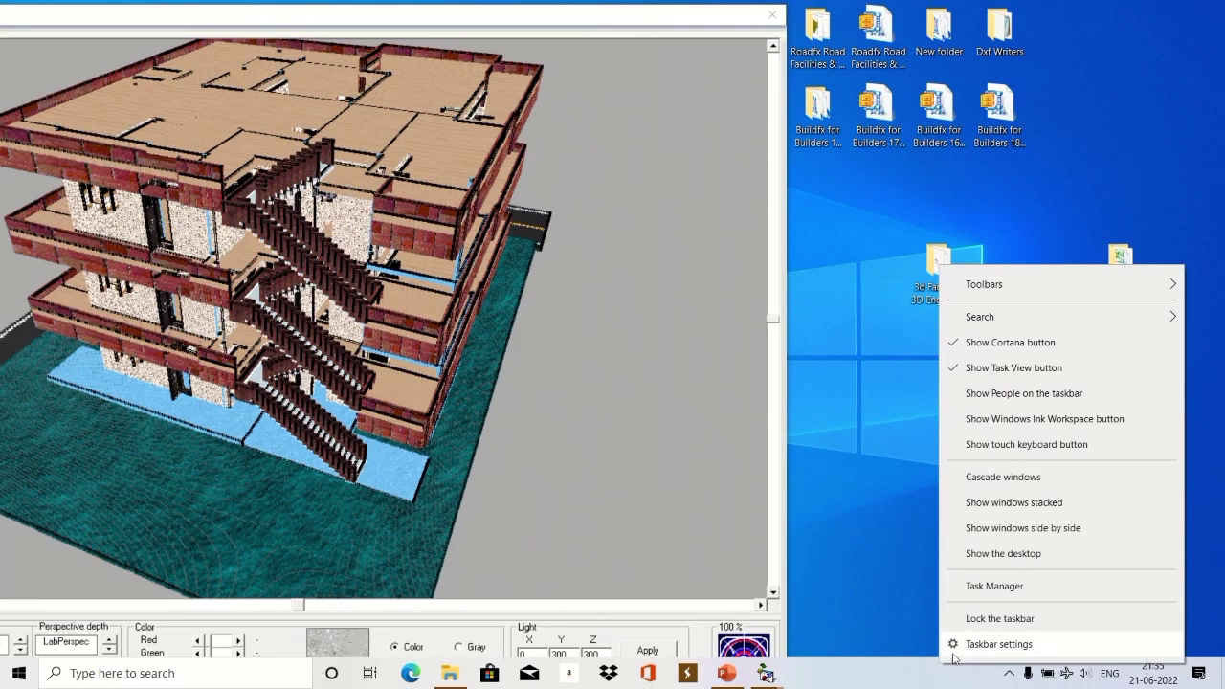
pyautogui.click(974, 620)
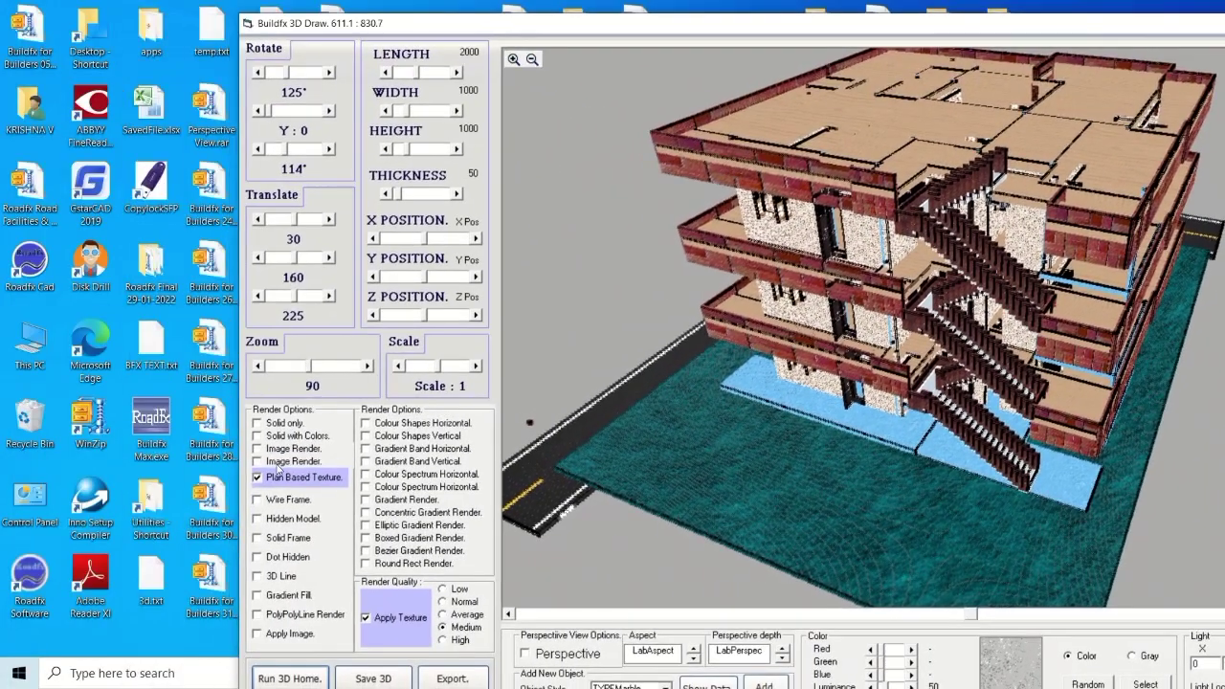
# Launch Paint and paste the 1920×1080 textured-house screenshot into a new image.
pyautogui.click(144, 674)
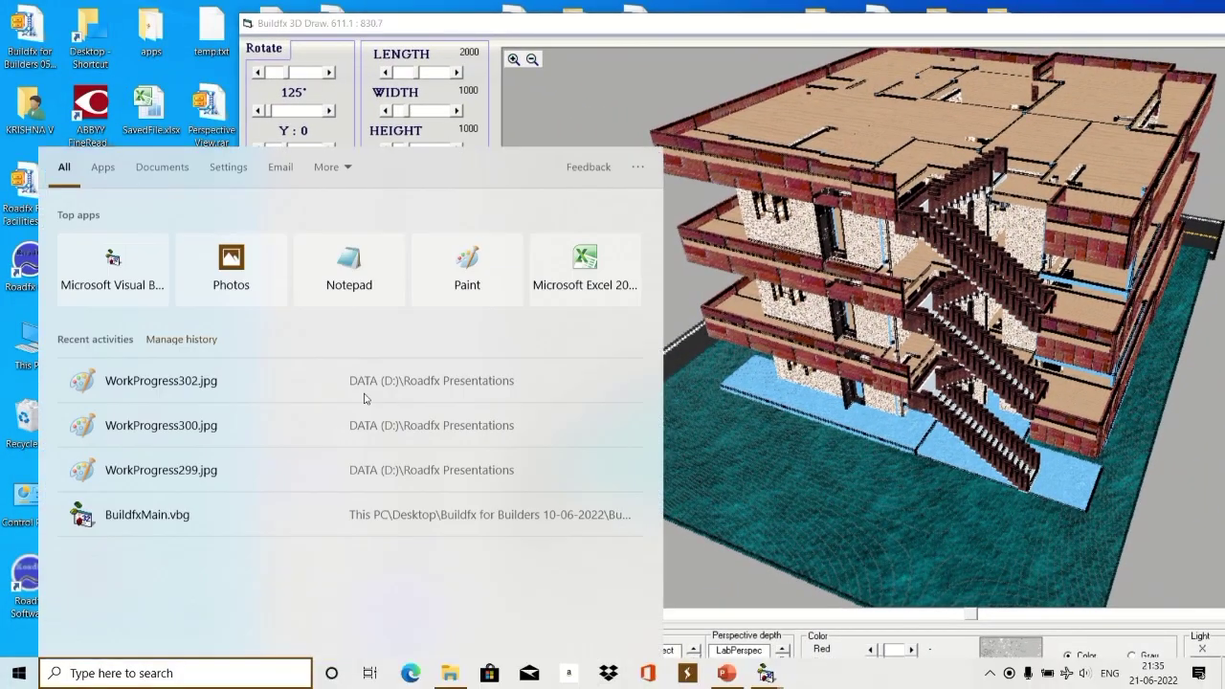
pyautogui.click(468, 268)
pyautogui.hotkey('ctrl', 'v')
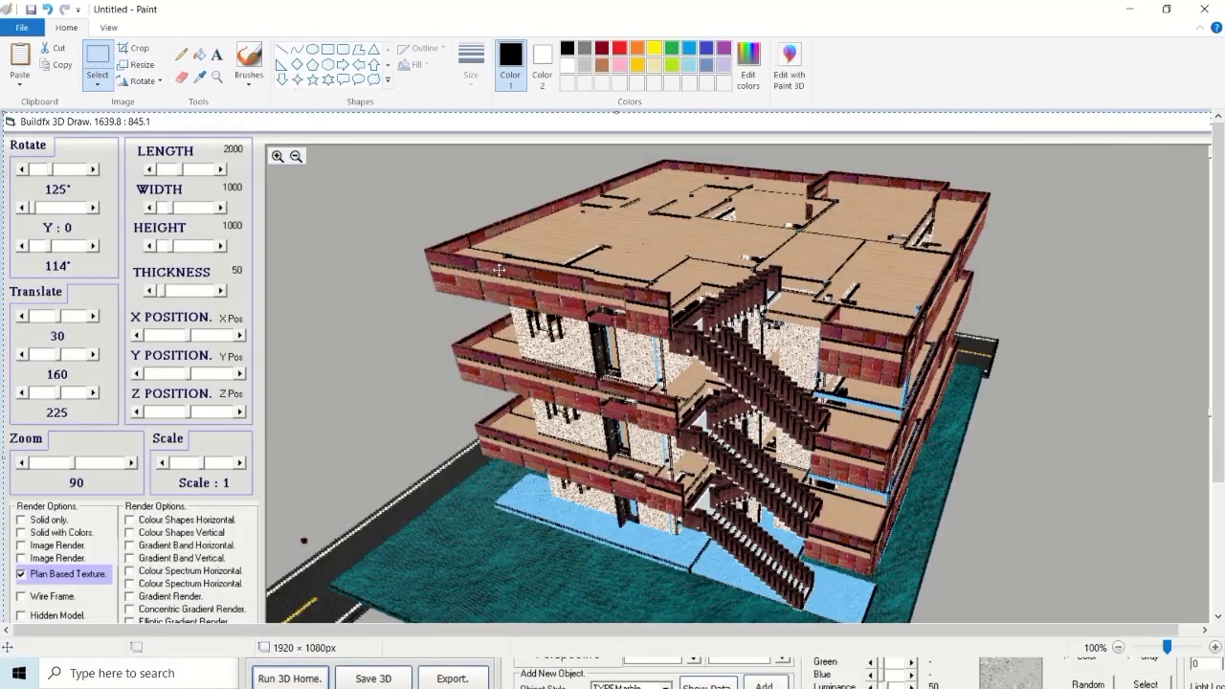
pyautogui.scroll(-3, 648, 360)
pyautogui.scroll(3, 647, 362)
pyautogui.scroll(-3, 647, 362)
pyautogui.scroll(2, 647, 361)
pyautogui.scroll(1, 647, 362)
pyautogui.scroll(-3, 647, 362)
pyautogui.scroll(3, 647, 362)
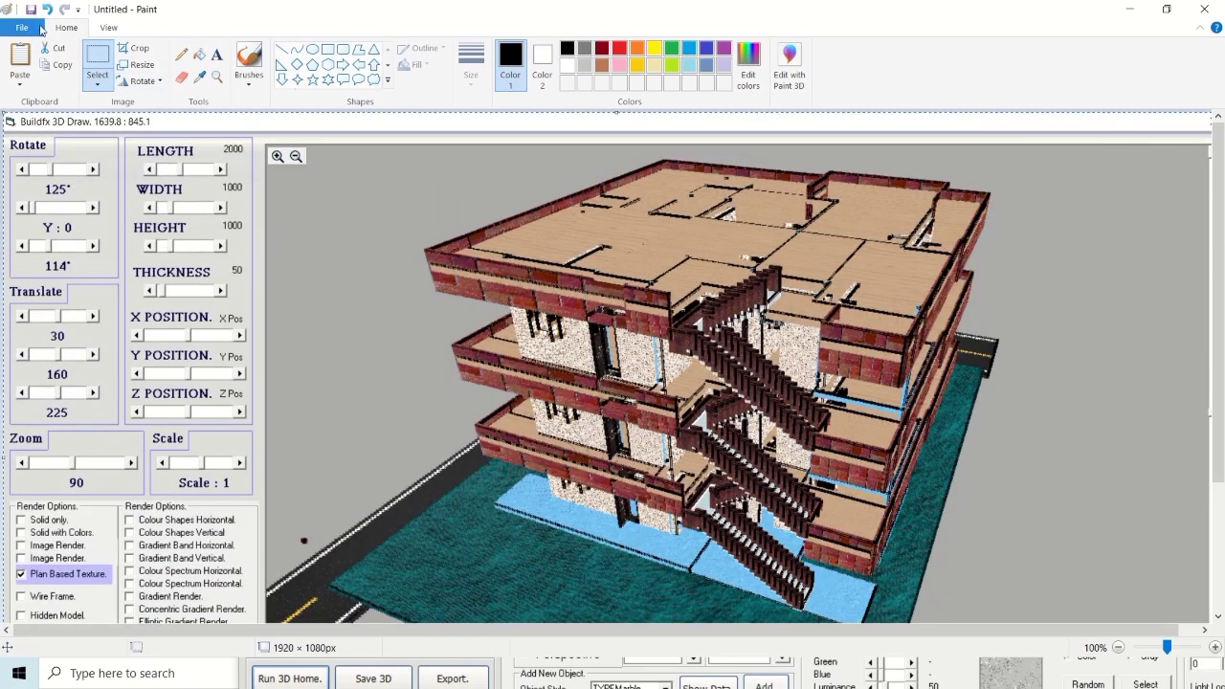
# Save the capture as JPEG WorkProgress303.jpg in Roadfx Presentations, then close Paint.
pyautogui.click(24, 28)
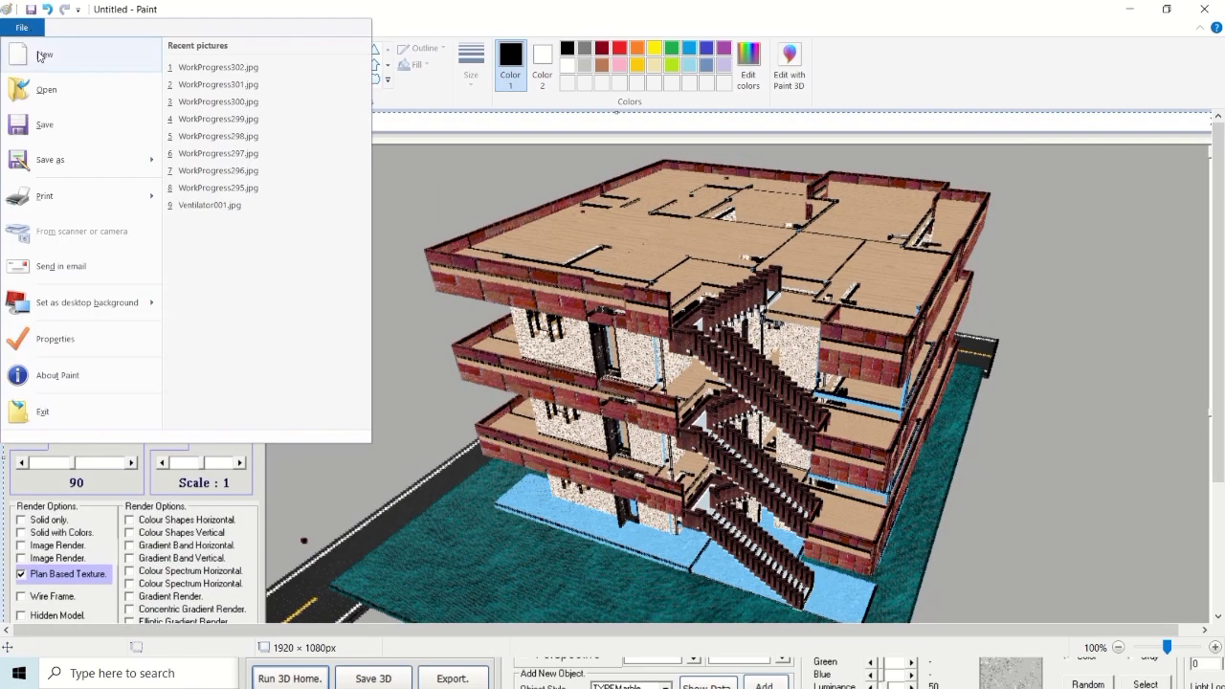
pyautogui.click(48, 170)
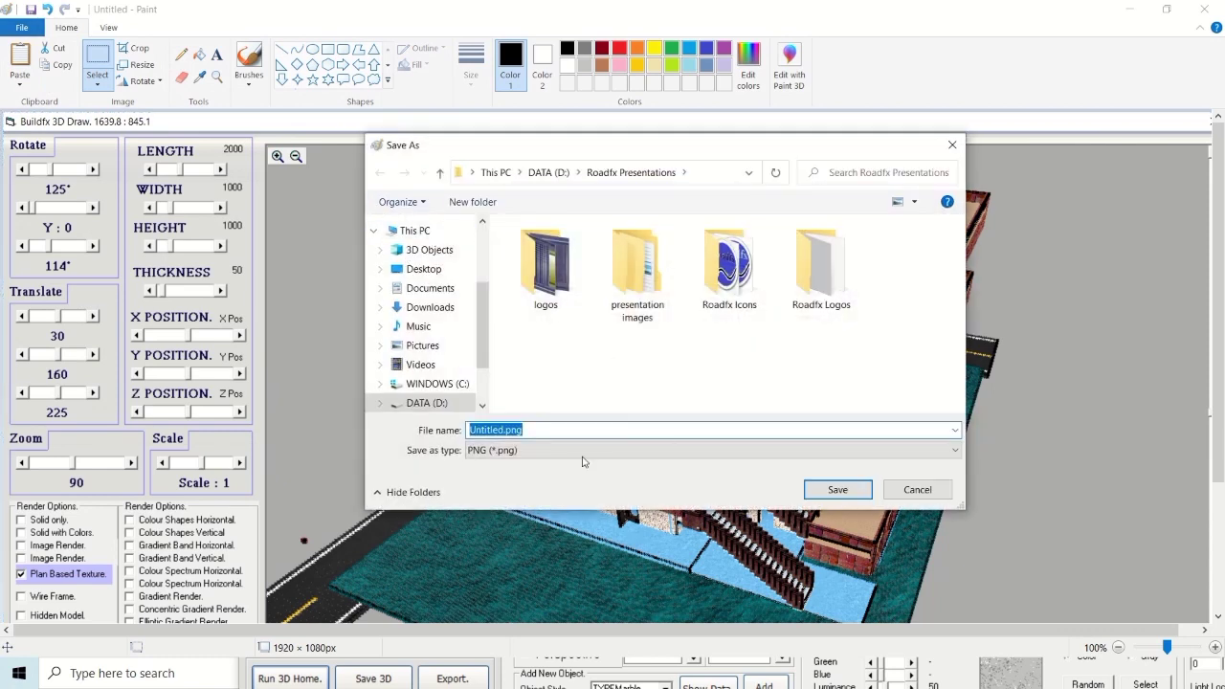
pyautogui.click(549, 451)
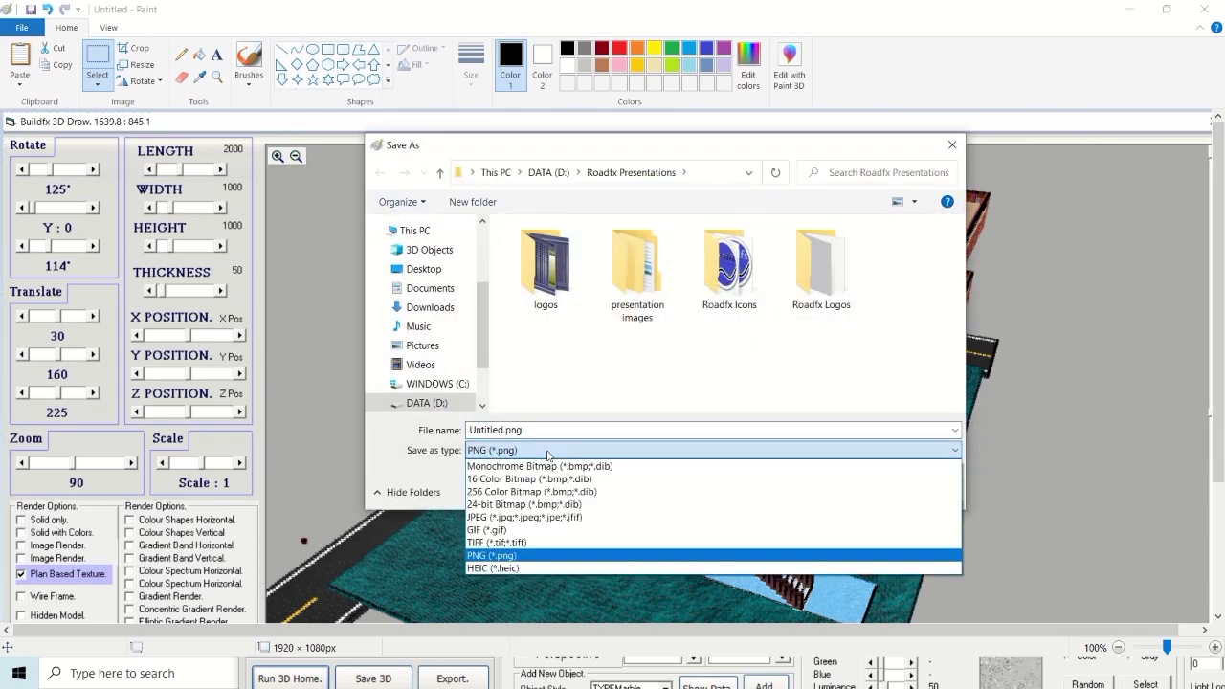
pyautogui.click(476, 518)
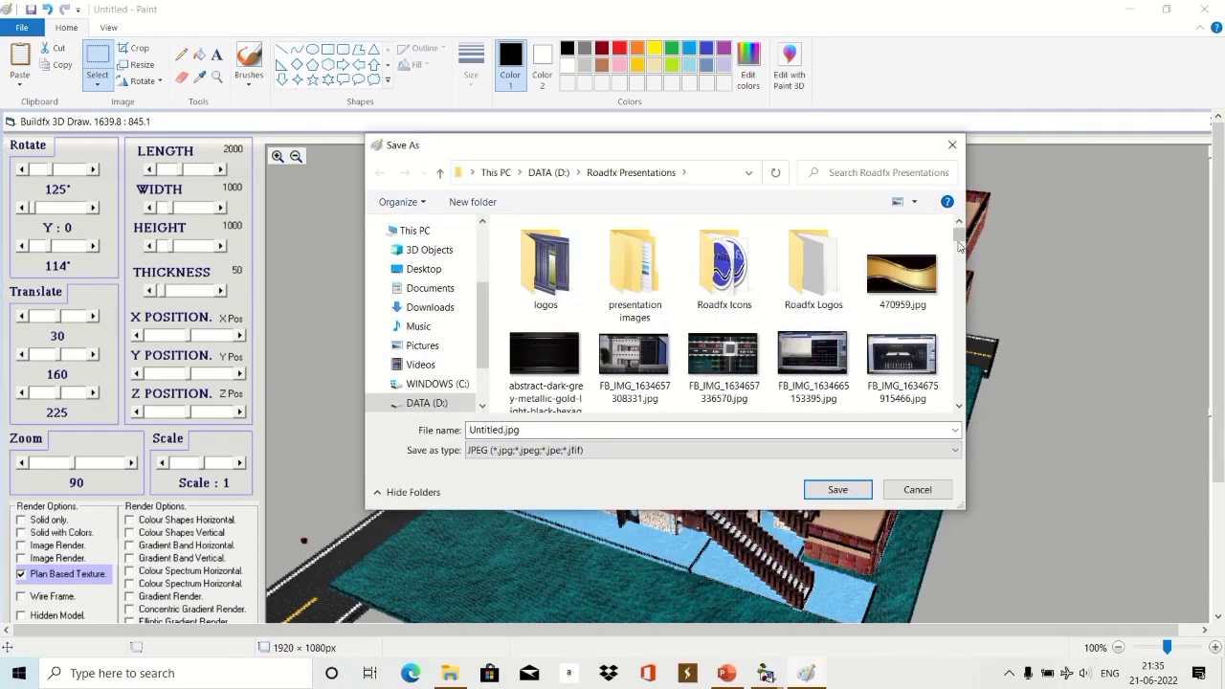
pyautogui.moveTo(959, 246); pyautogui.dragTo(965, 412)
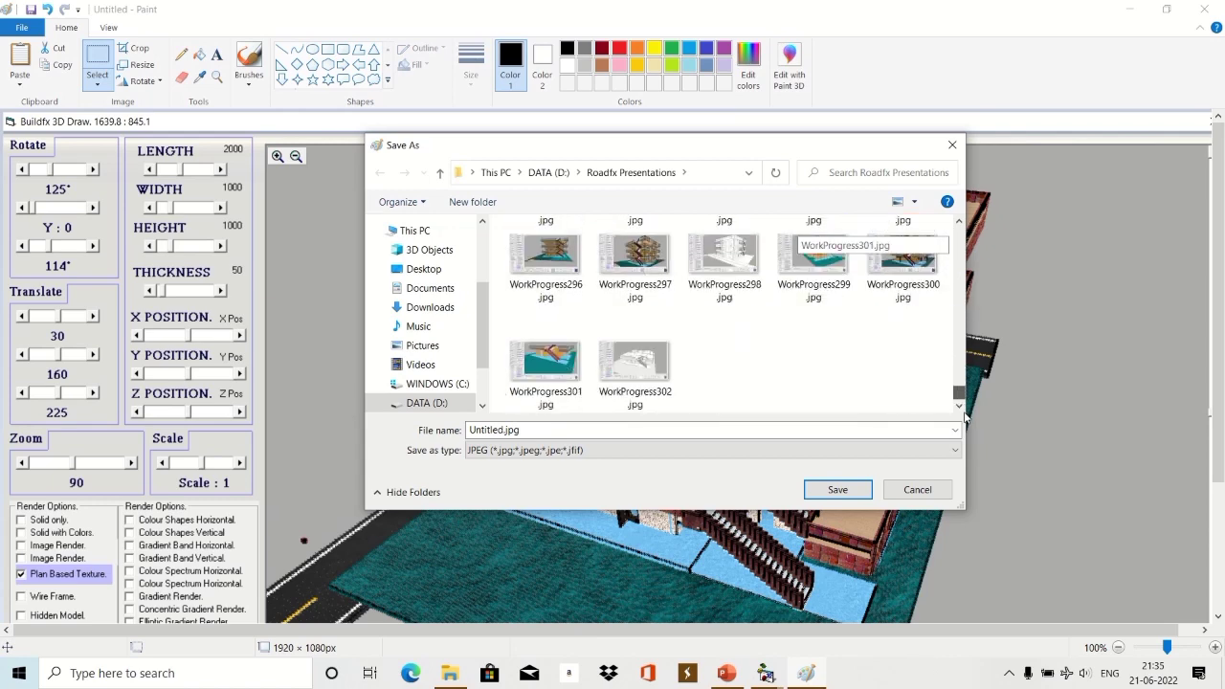
pyautogui.click(635, 362)
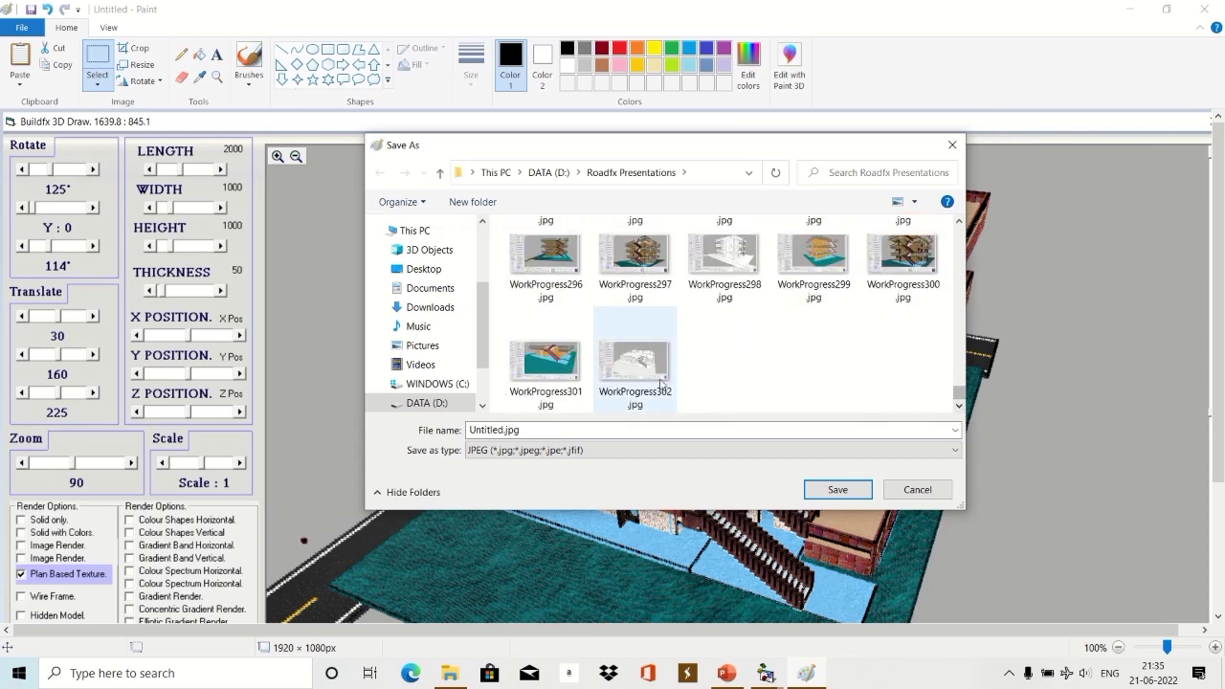
pyautogui.click(540, 430)
pyautogui.click(541, 430)
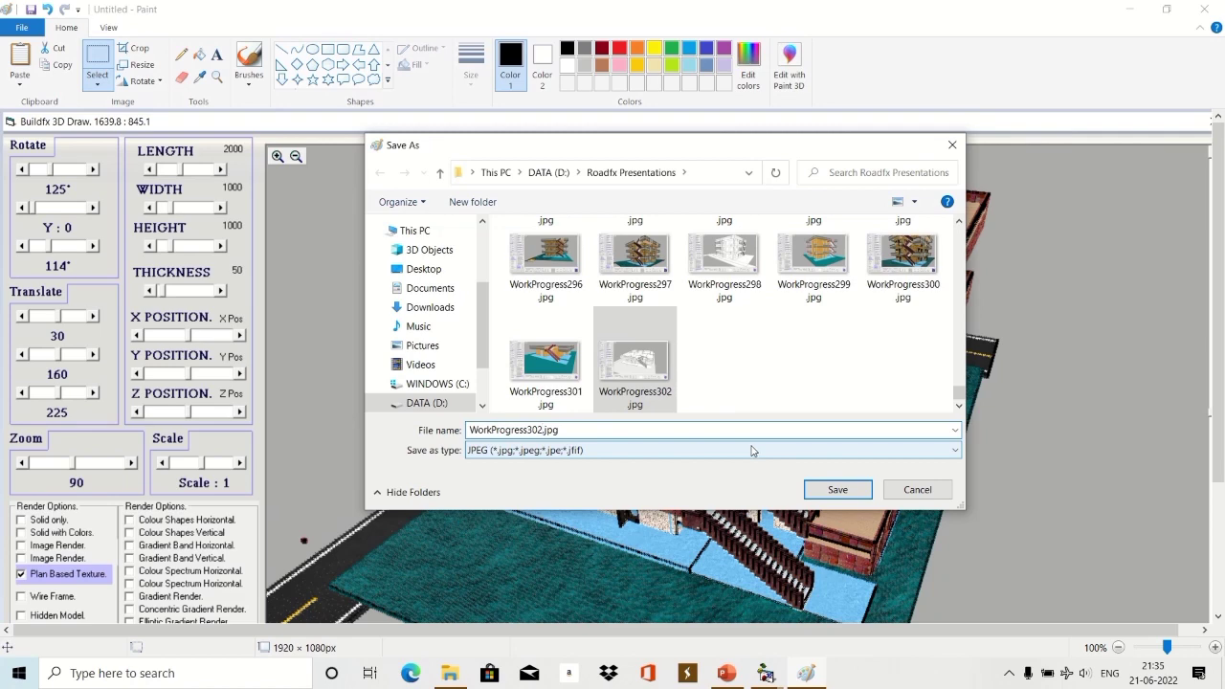
pyautogui.press('BackSpace')
pyautogui.write('3')
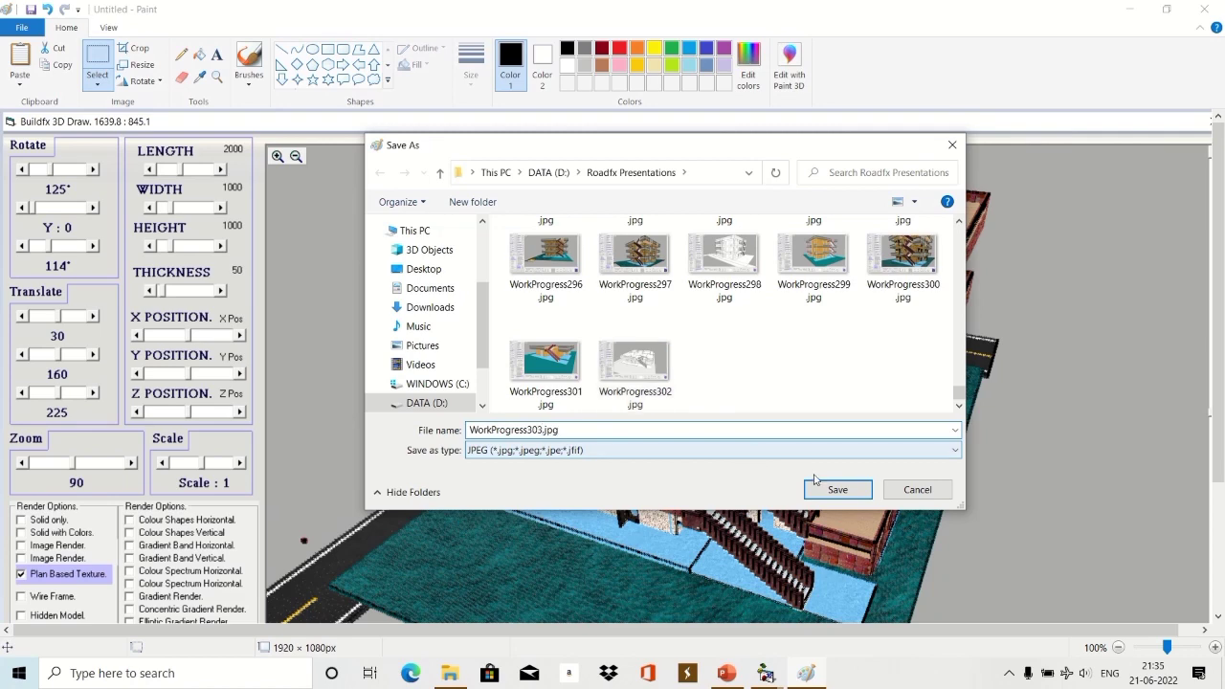
pyautogui.click(831, 492)
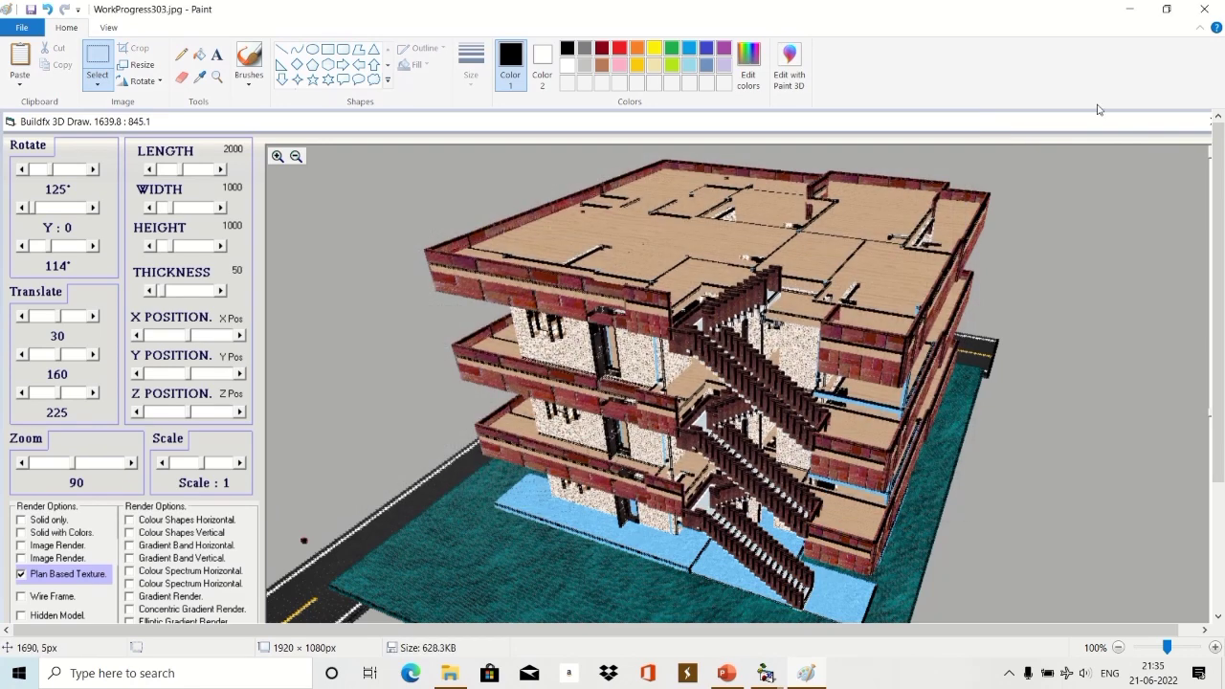
pyautogui.click(1202, 12)
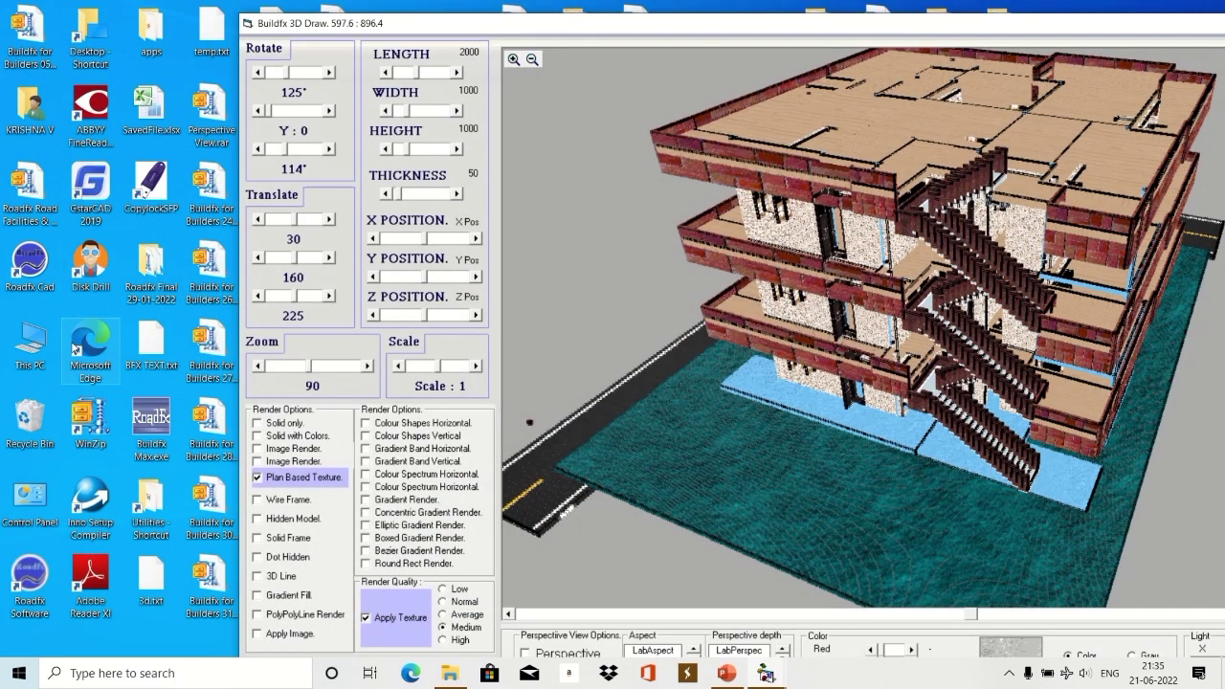
# Open WorkProgress303.jpg from DATA (D:) > Roadfx Presentations in the Photos viewer.
pyautogui.click(29, 354)
pyautogui.doubleClick(29, 354)
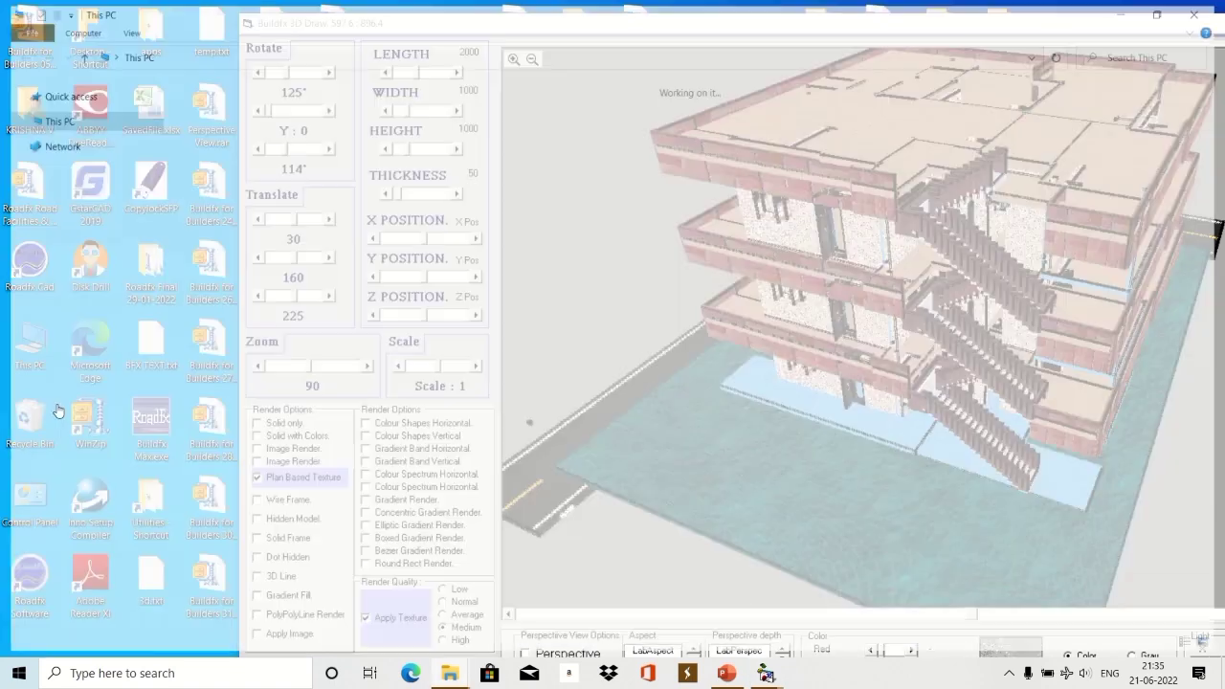
pyautogui.doubleClick(453, 233)
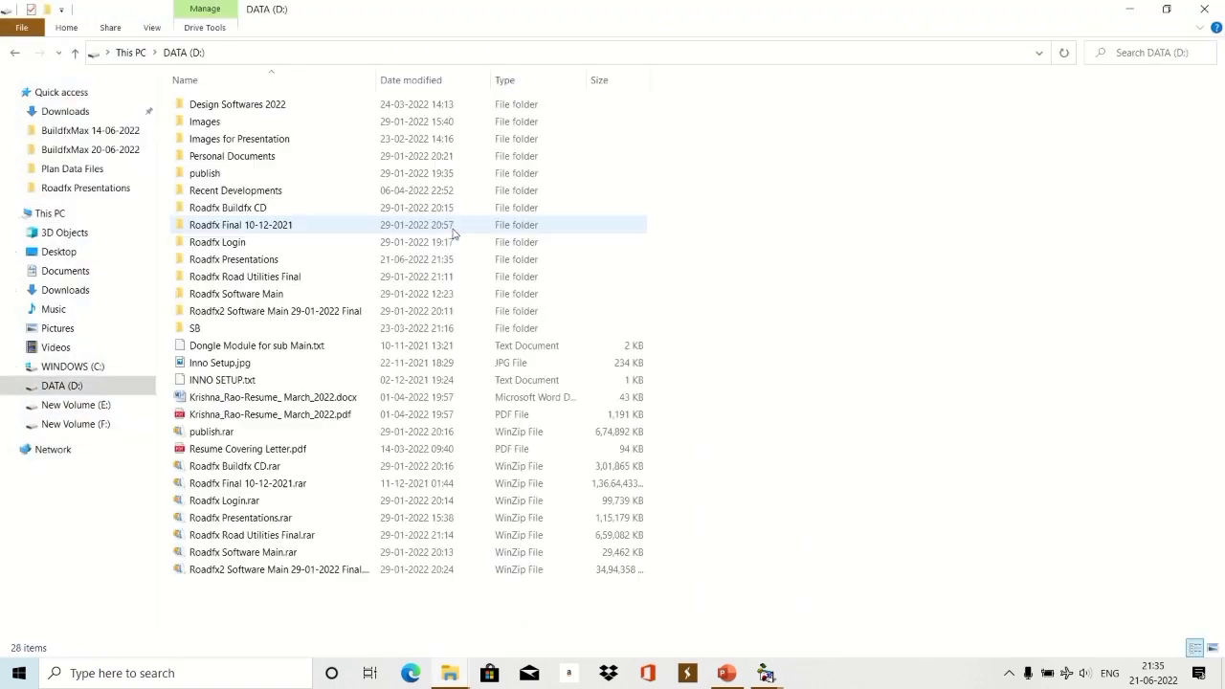
pyautogui.doubleClick(218, 259)
pyautogui.scroll(-3, 733, 469)
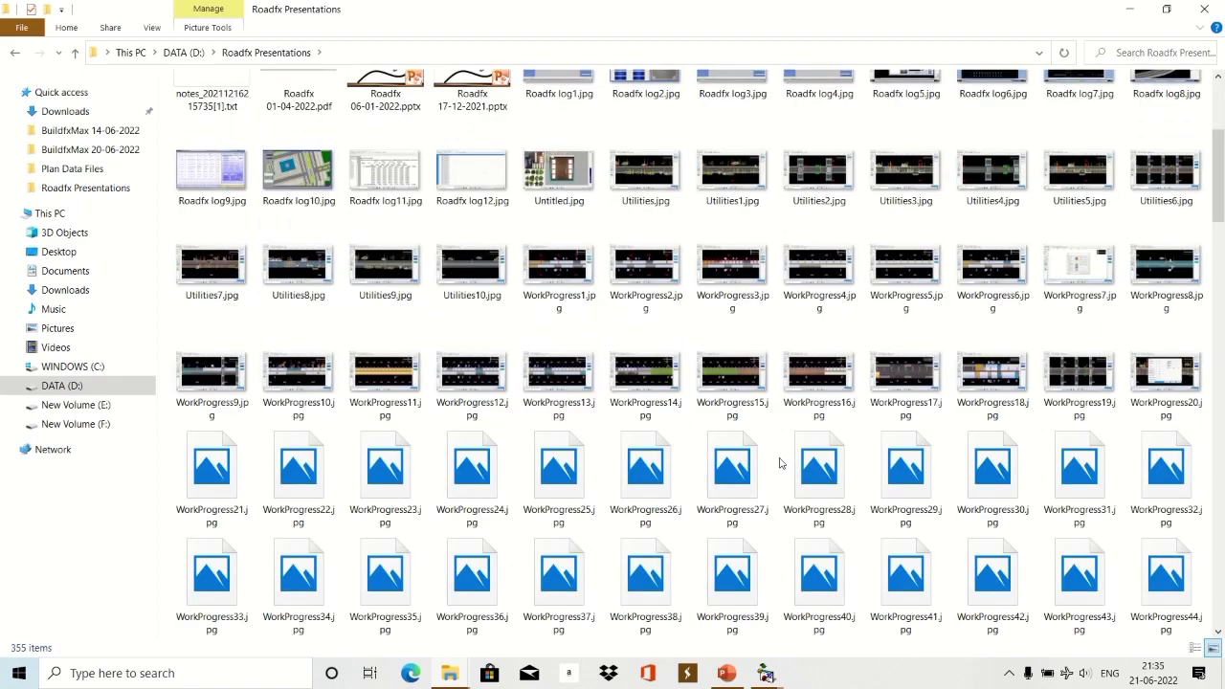
pyautogui.scroll(-8, 820, 479)
pyautogui.scroll(-9, 1200, 629)
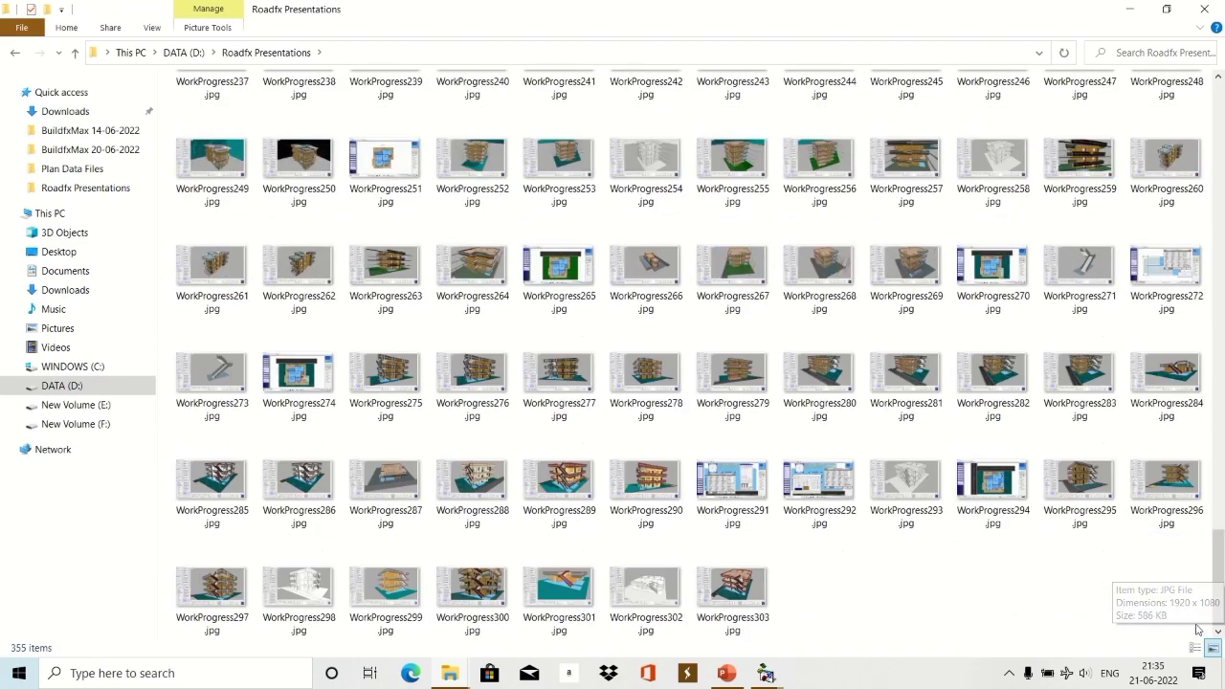
pyautogui.click(756, 603)
pyautogui.doubleClick(756, 603)
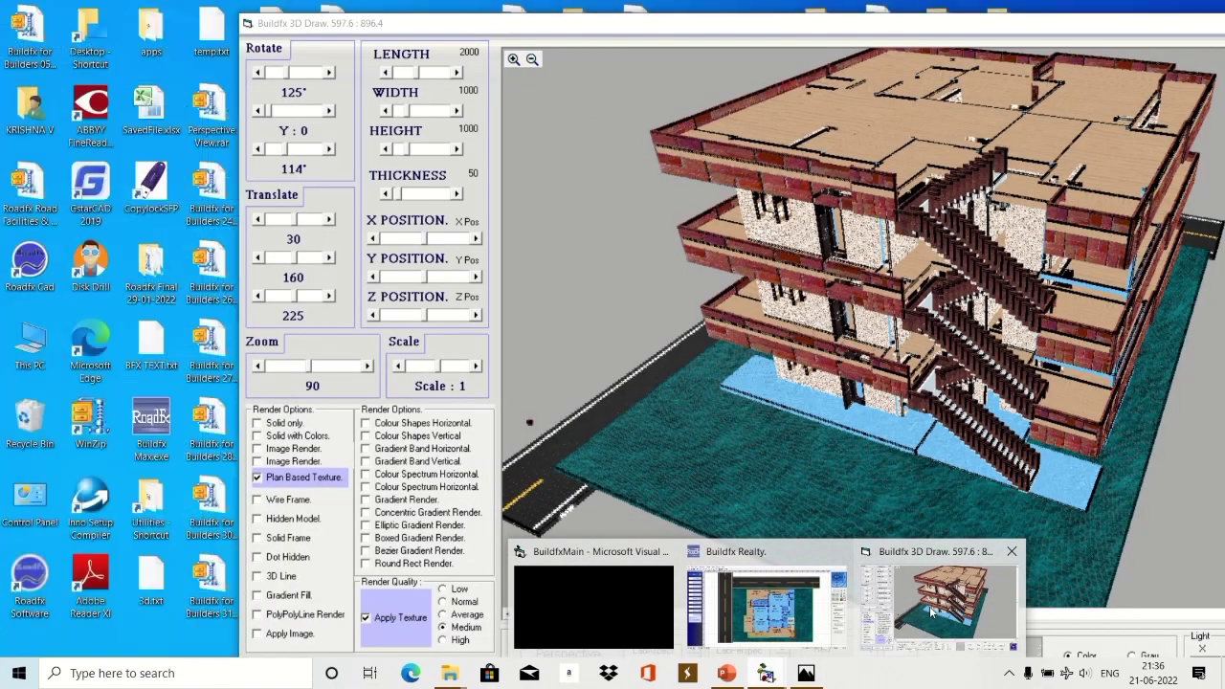
# Rearrange the open windows and close the extra Buildfx 3D Draw window.
pyautogui.moveTo(766, 673)
pyautogui.click(948, 598)
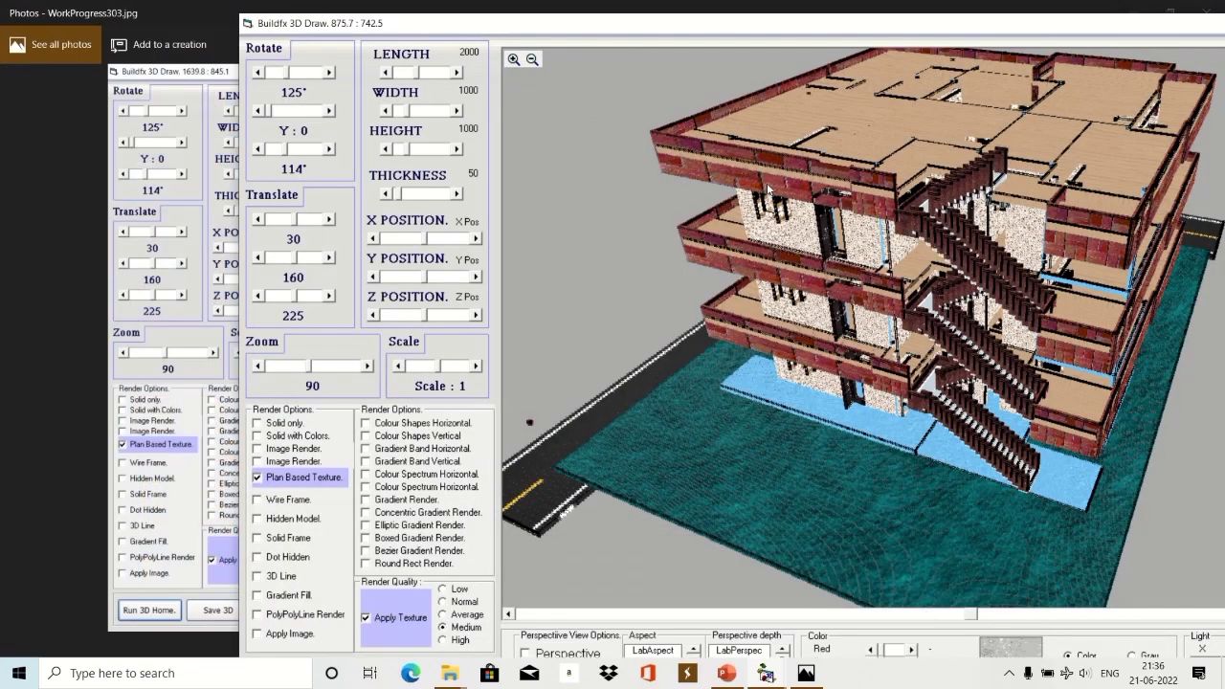
pyautogui.doubleClick(780, 26)
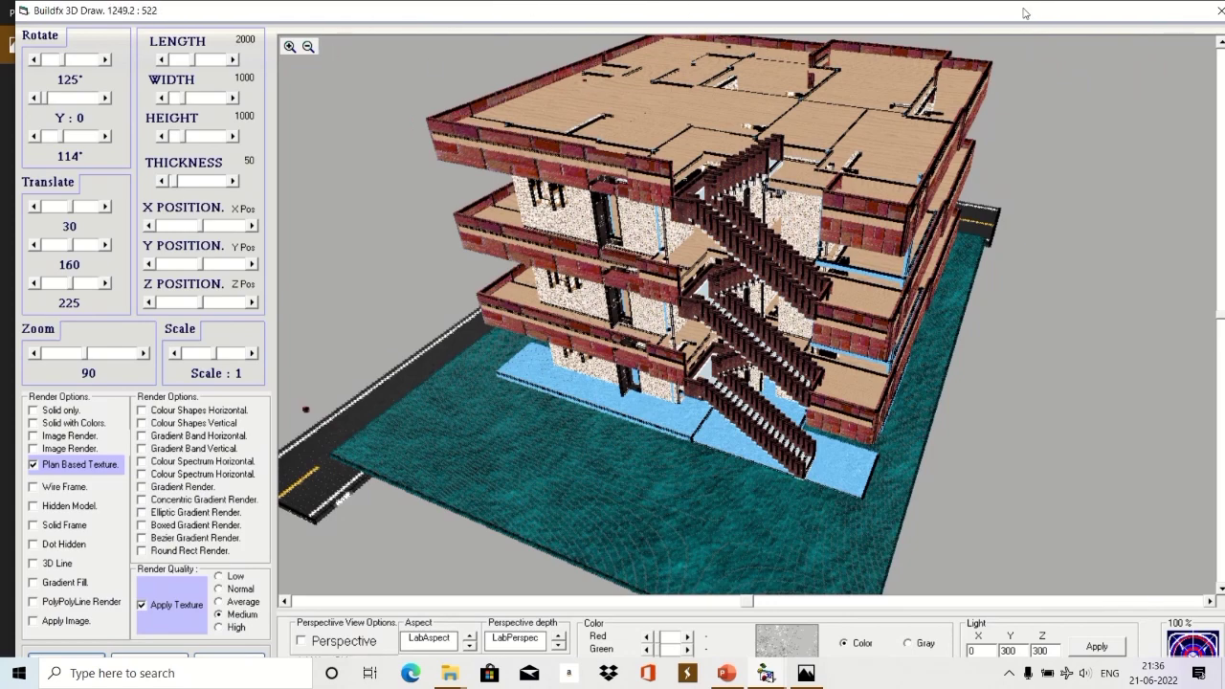
pyautogui.moveTo(1025, 13); pyautogui.dragTo(986, 146)
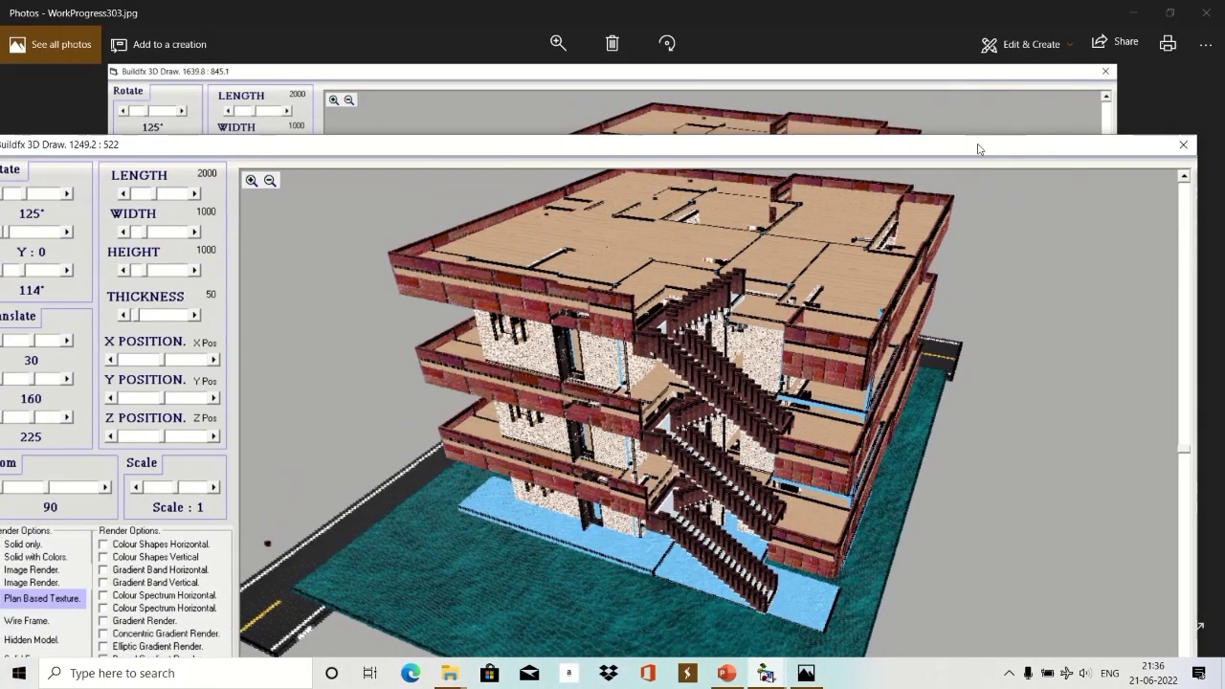
pyautogui.click(780, 68)
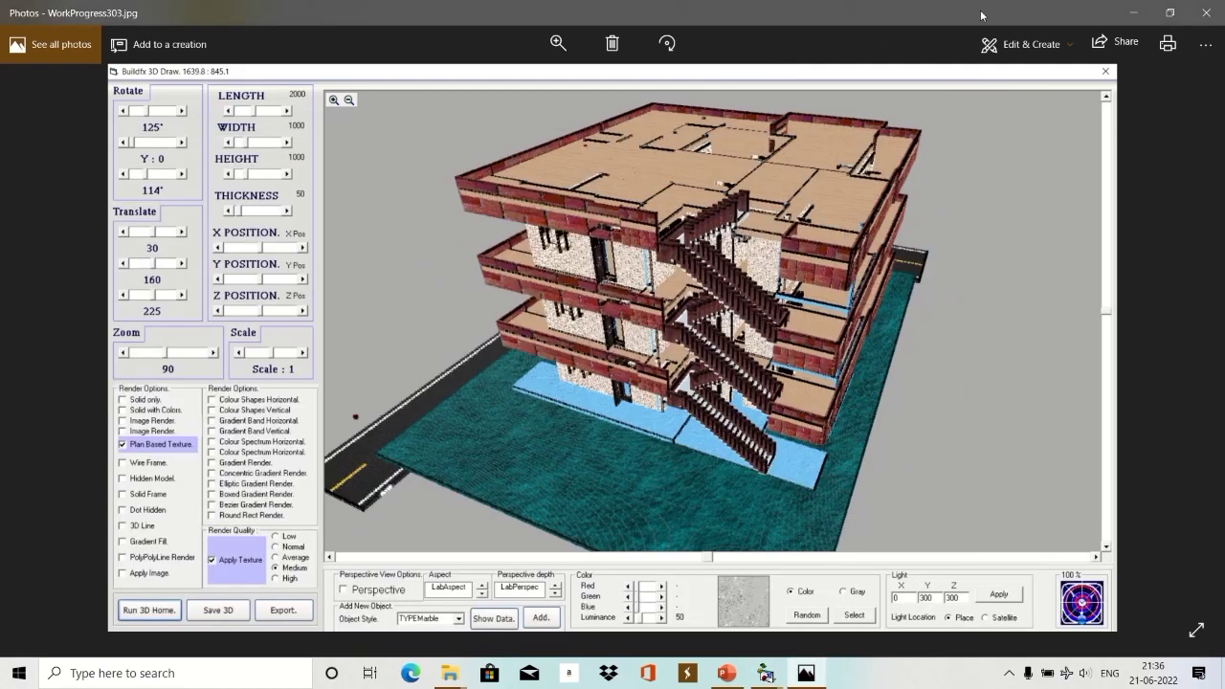
pyautogui.click(1129, 12)
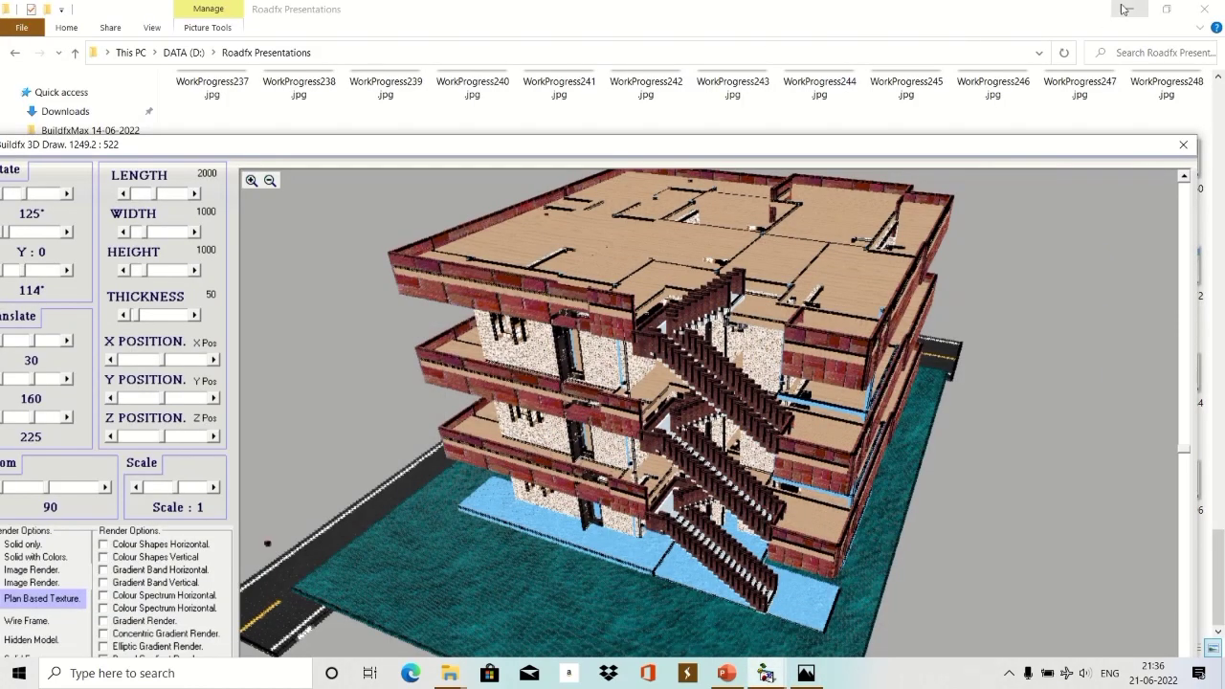
pyautogui.click(1126, 8)
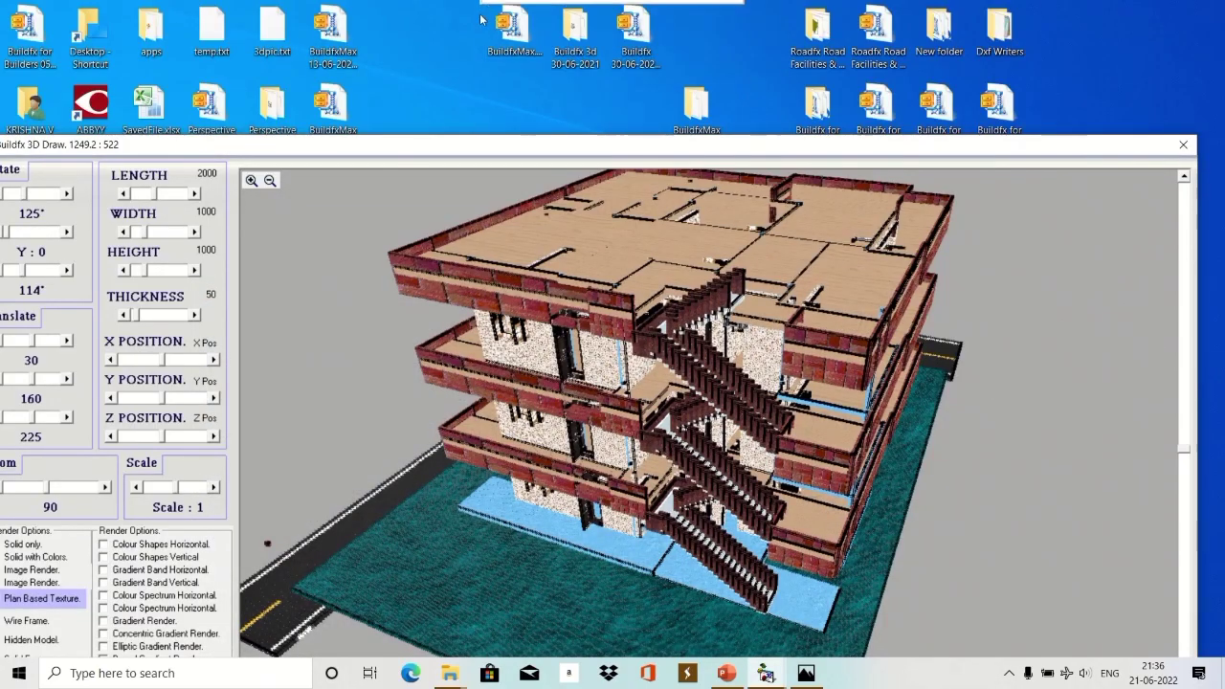
pyautogui.moveTo(546, 45)
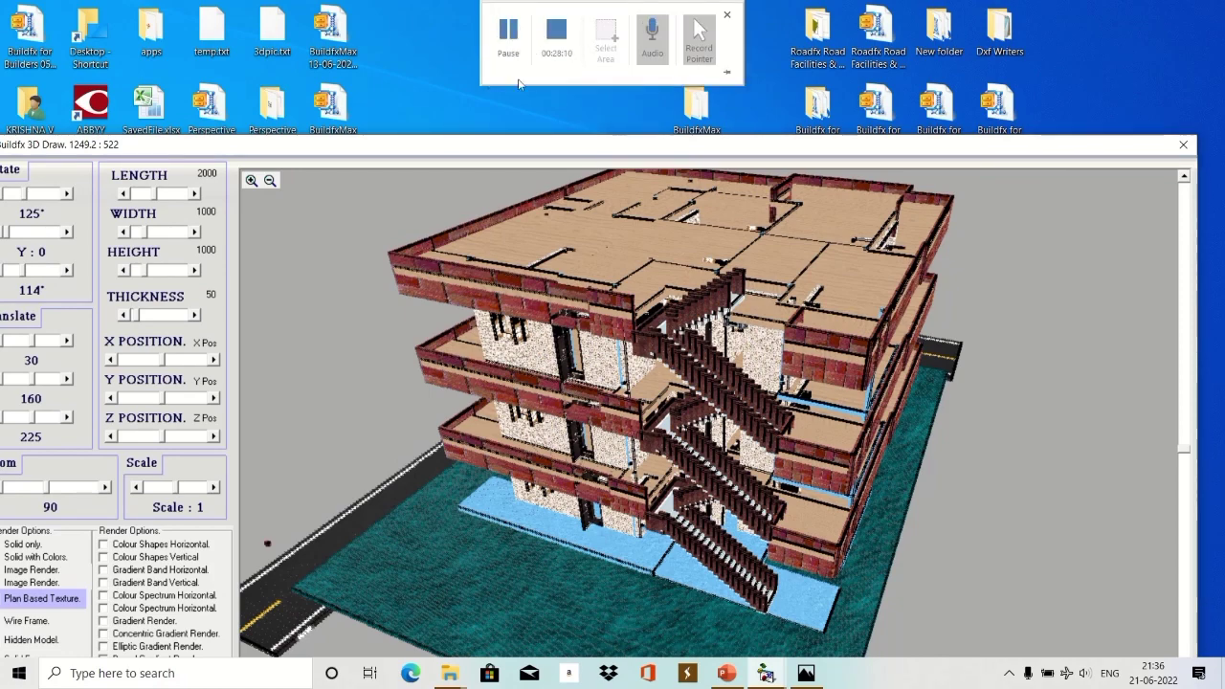
pyautogui.moveTo(780, 151)
pyautogui.mouseDown()
pyautogui.moveTo(810, 9)
pyautogui.moveTo(767, 43)
pyautogui.mouseUp()
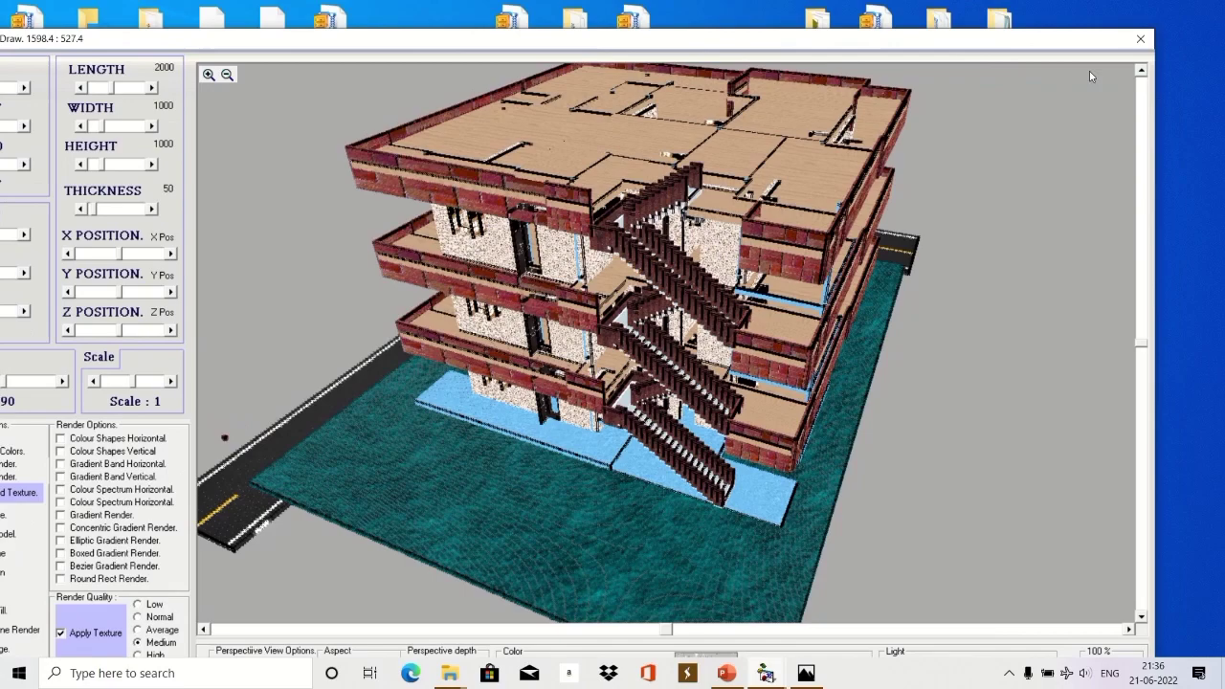
pyautogui.click(1139, 40)
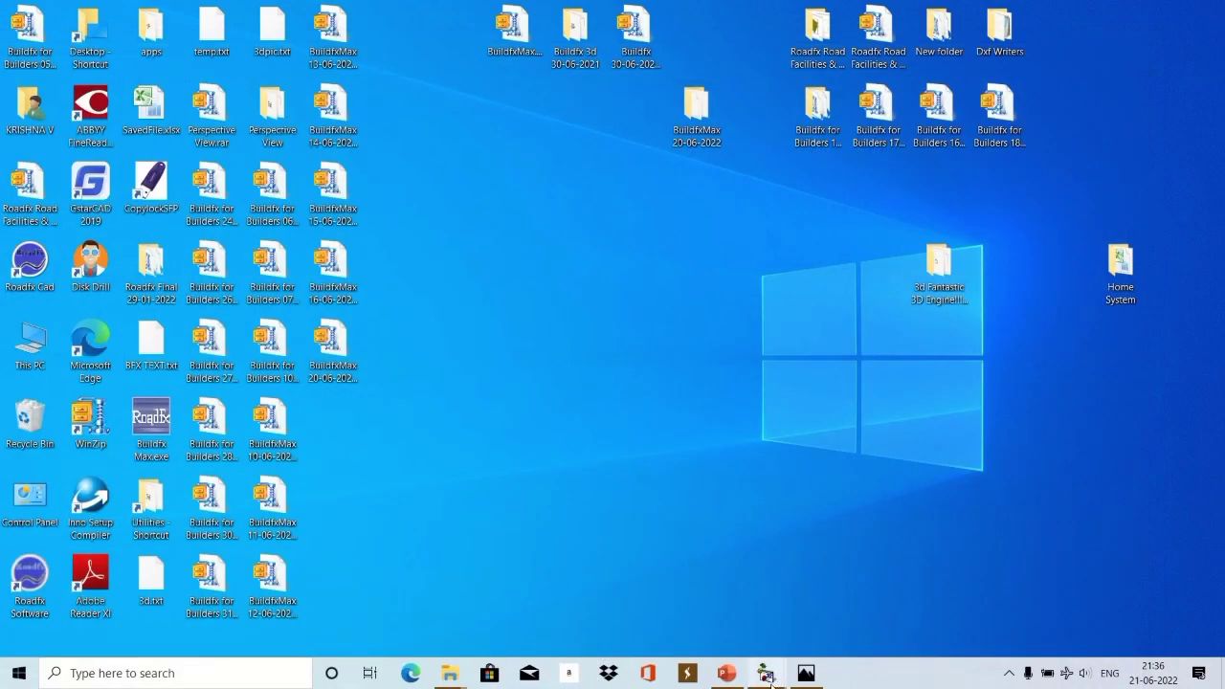
# Bring Photos back and go to the previous screenshot, WorkProgress302.jpg.
pyautogui.click(806, 674)
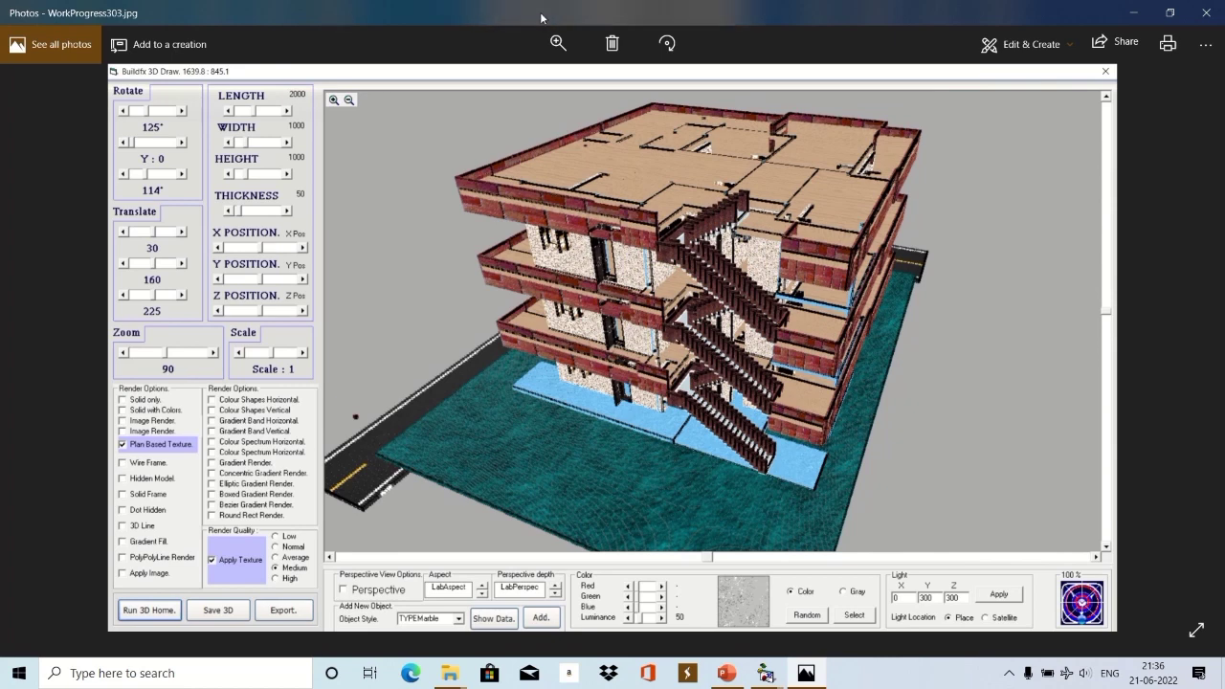
pyautogui.moveTo(690, 19); pyautogui.dragTo(729, 111)
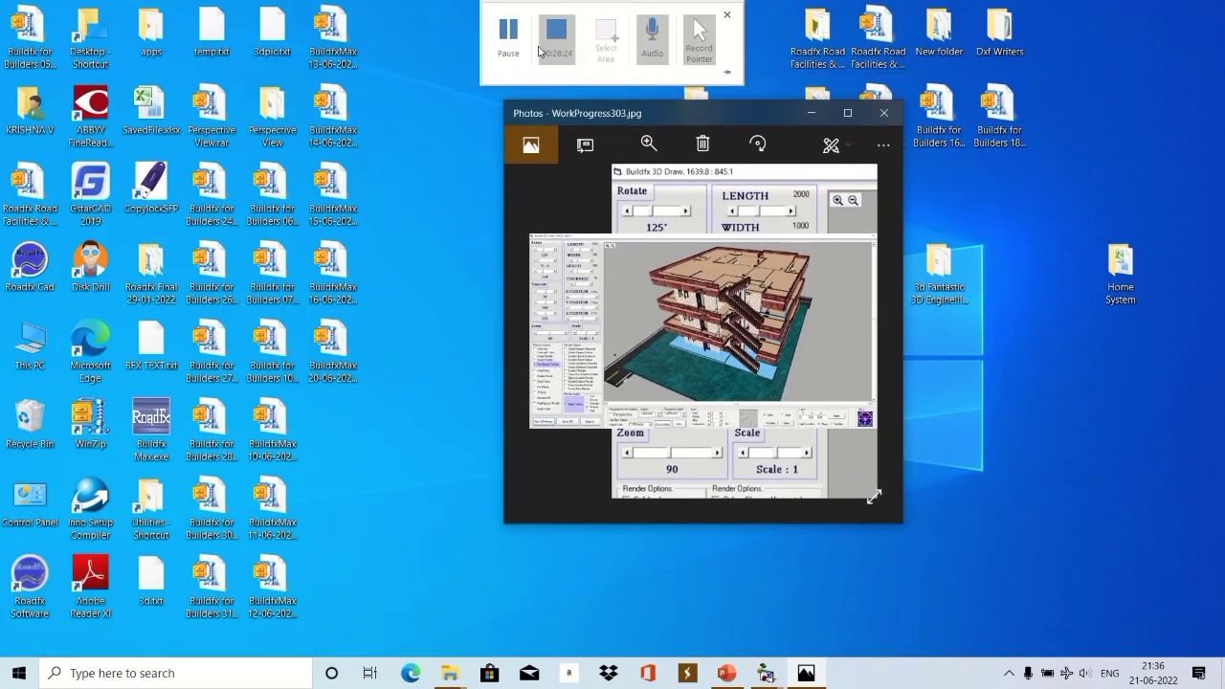
pyautogui.moveTo(508, 33)
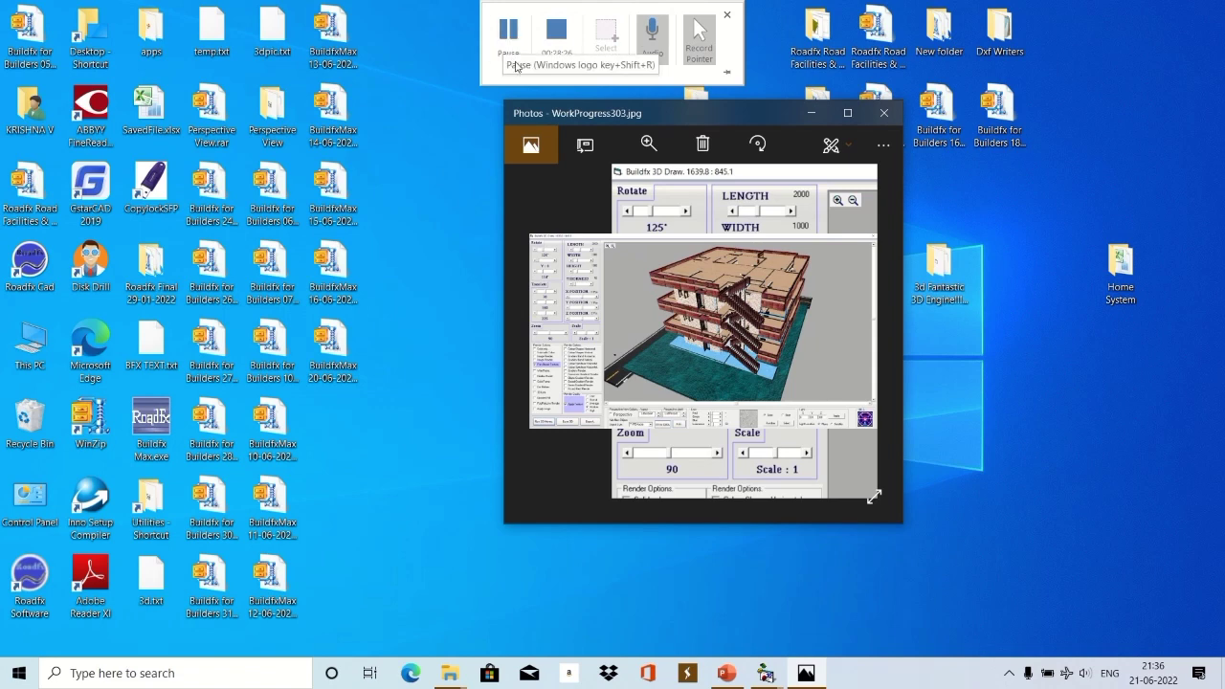
pyautogui.click(845, 115)
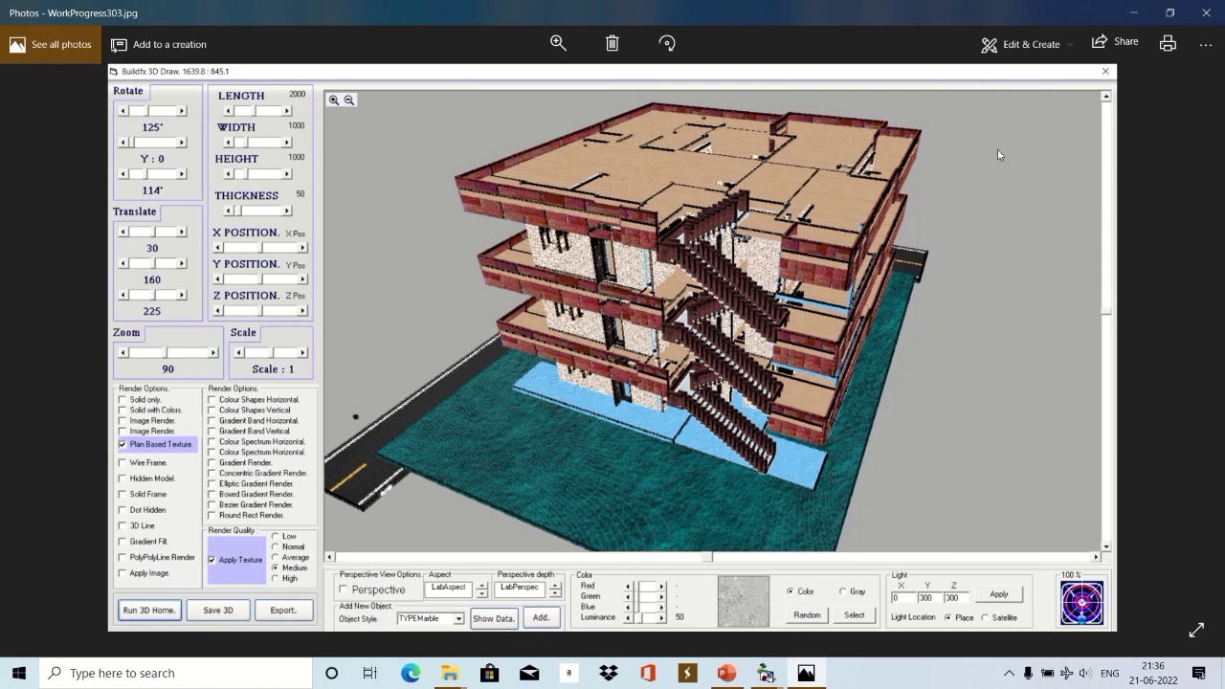
pyautogui.click(1132, 13)
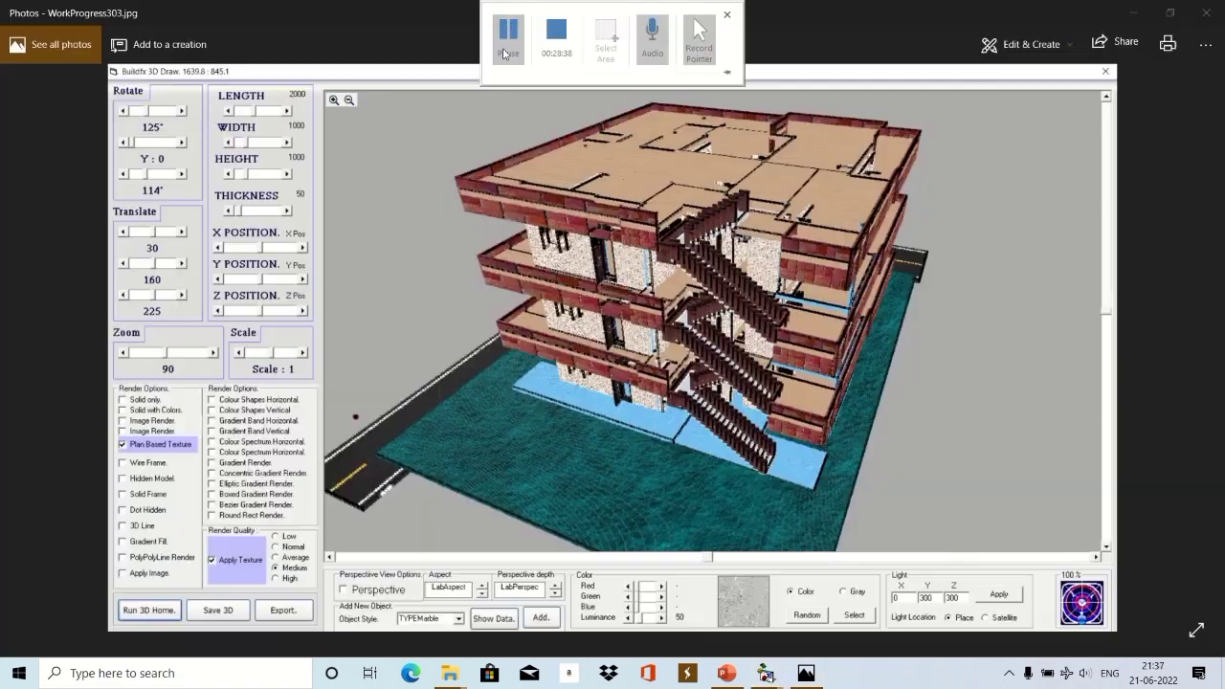
pyautogui.click(38, 347)
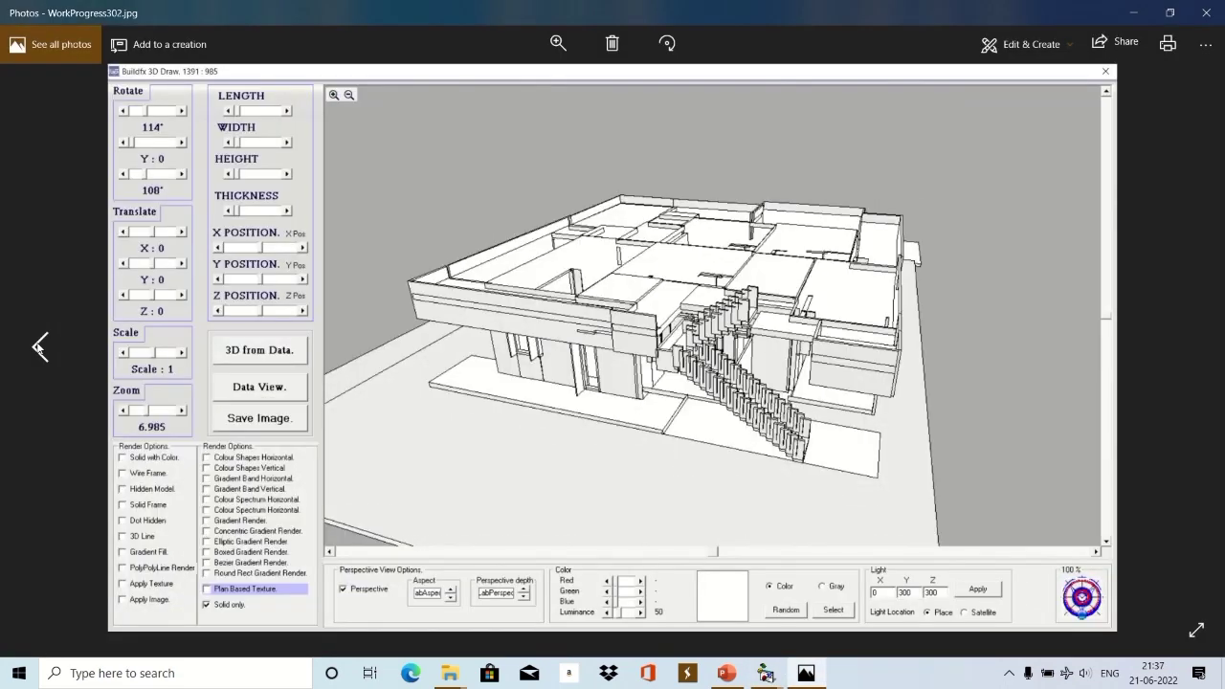
# Step back through the progress screenshots from WorkProgress301.jpg to the WorkProgress251.jpg floor plan.
pyautogui.click(39, 346)
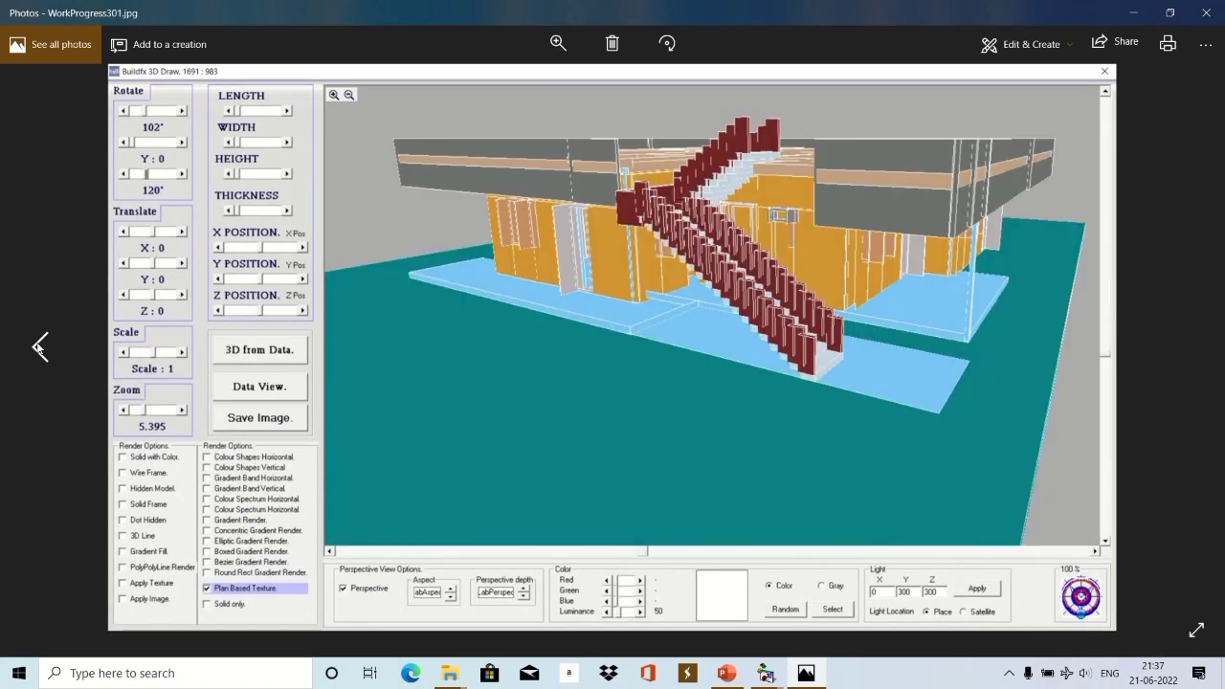
pyautogui.click(39, 346)
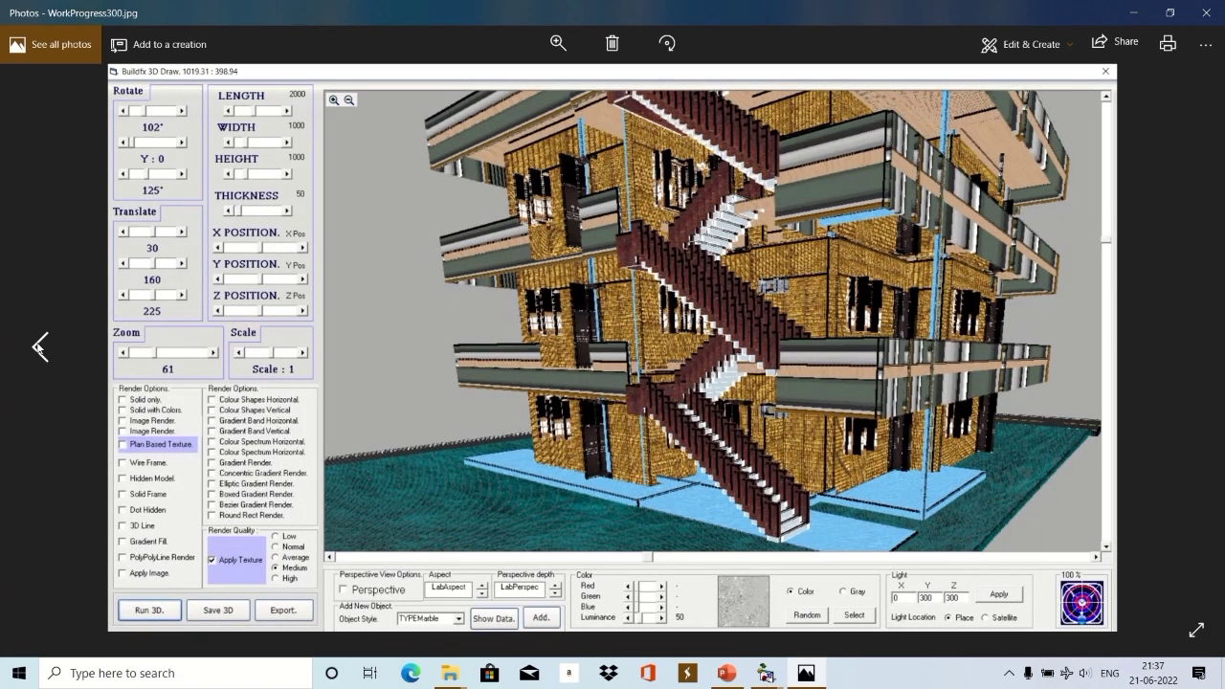
pyautogui.click(38, 347)
pyautogui.click(38, 347)
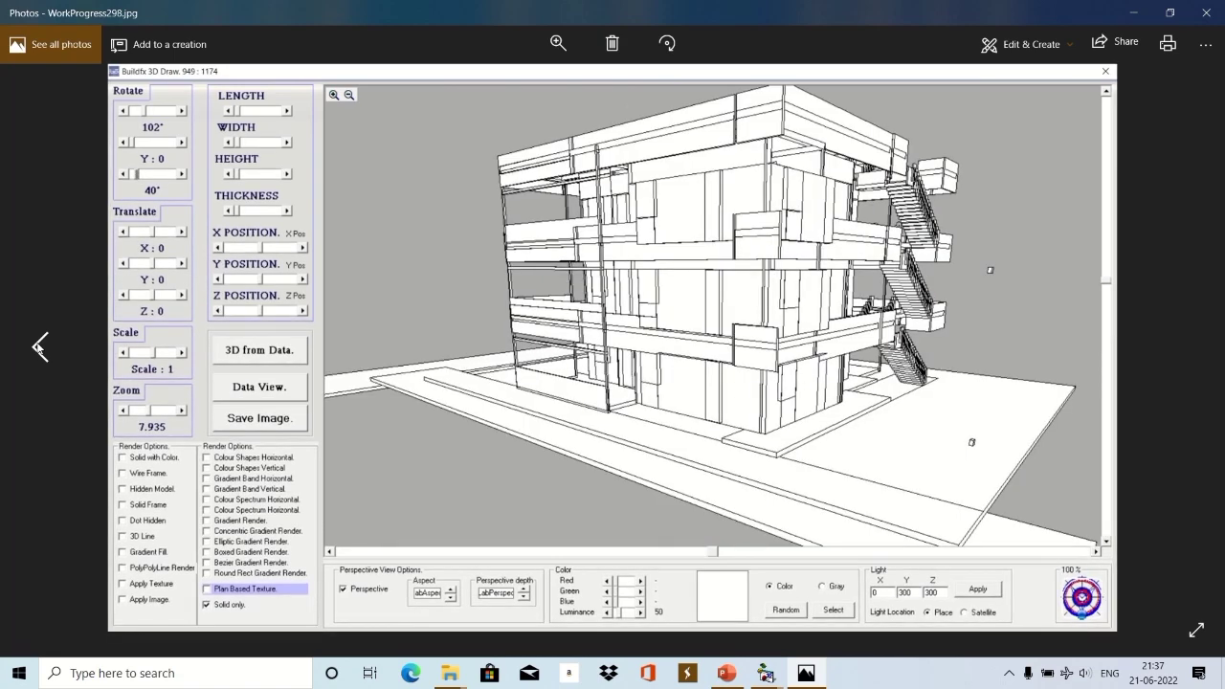
pyautogui.click(38, 346)
pyautogui.click(38, 347)
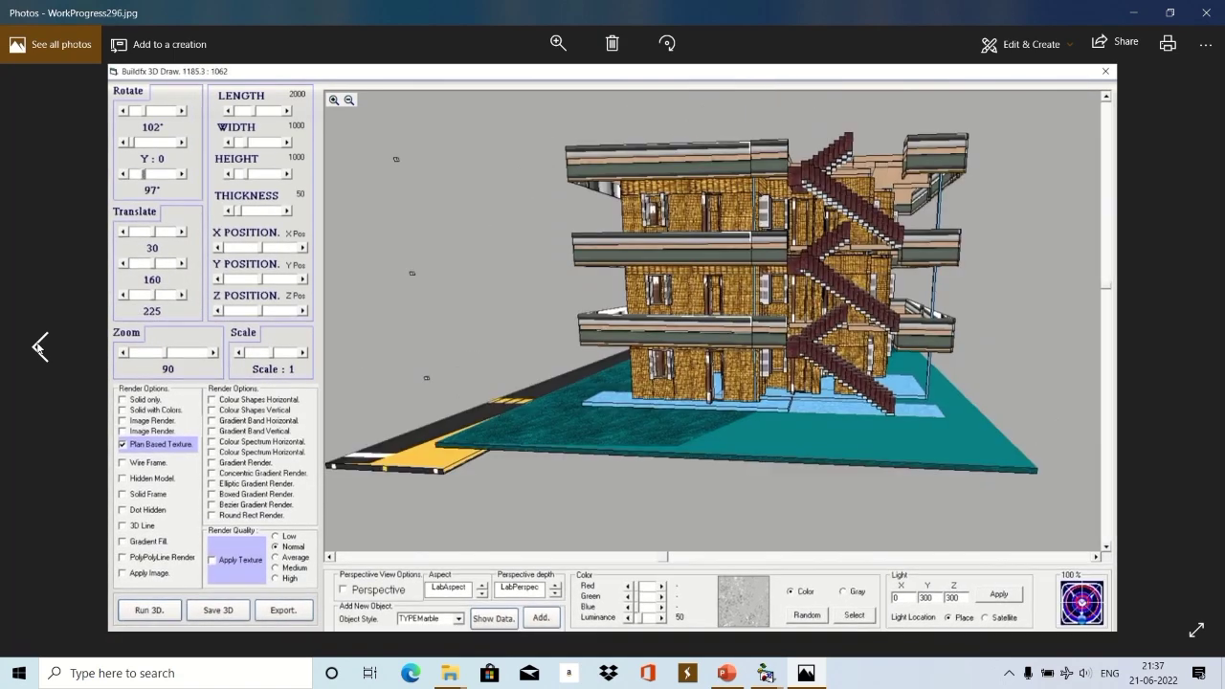
pyautogui.click(39, 346)
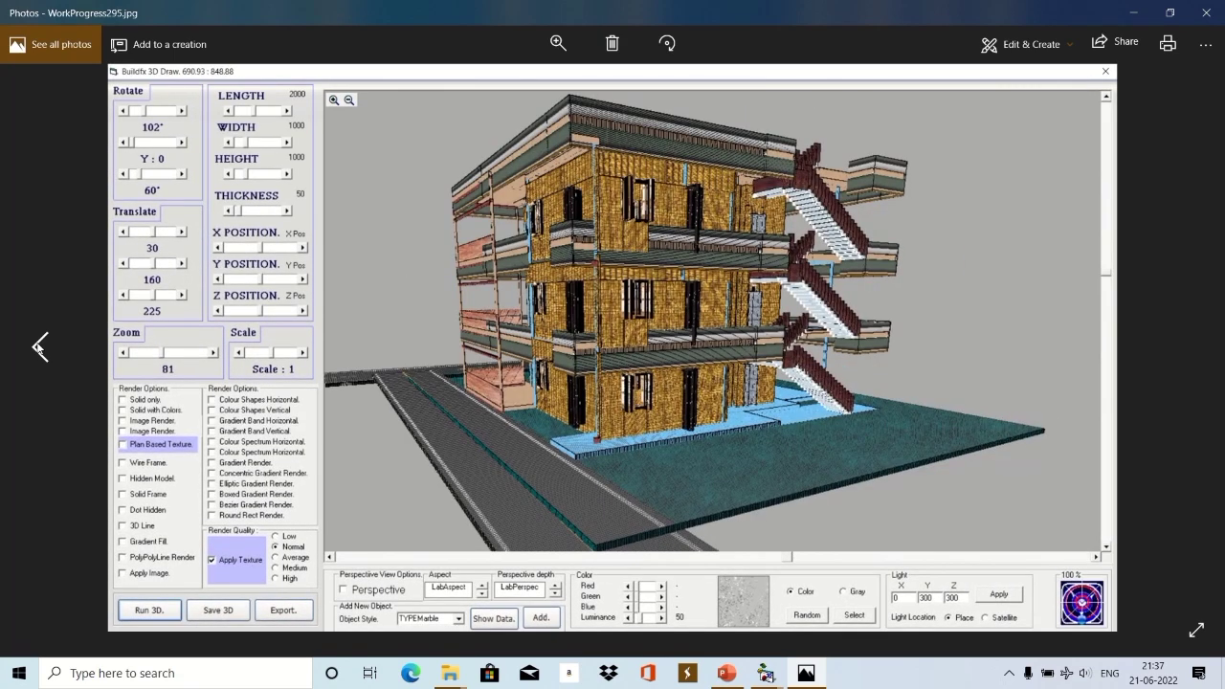
pyautogui.click(39, 346)
pyautogui.click(38, 347)
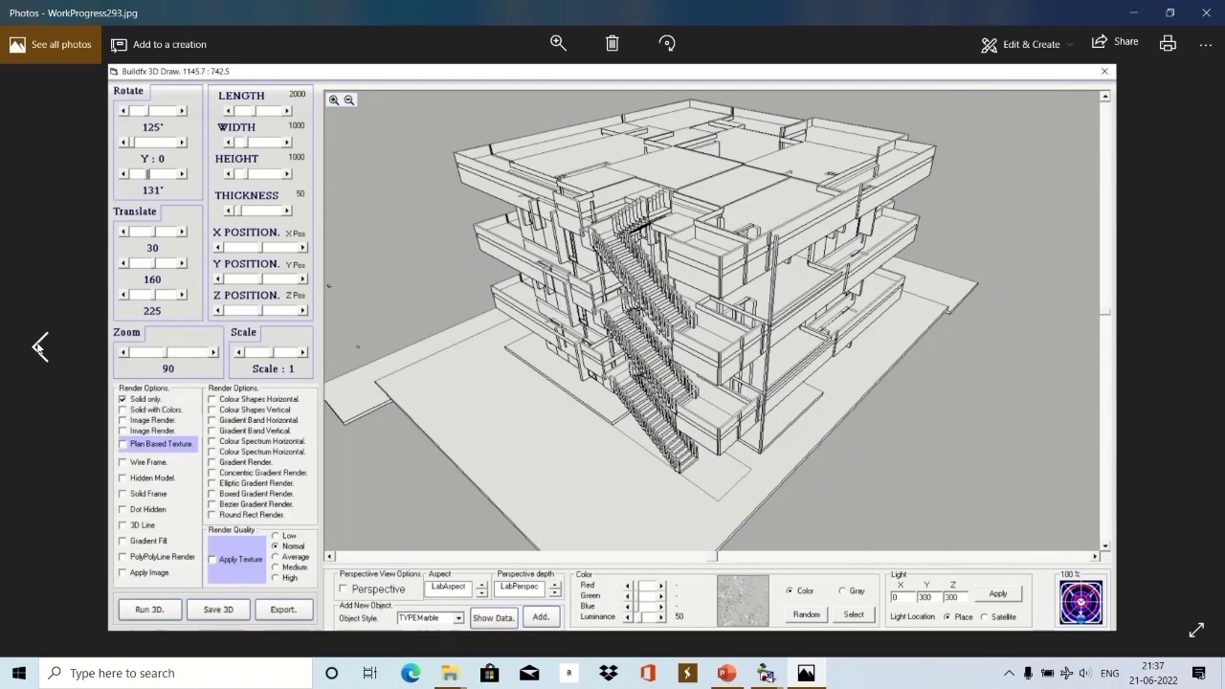
pyautogui.click(38, 347)
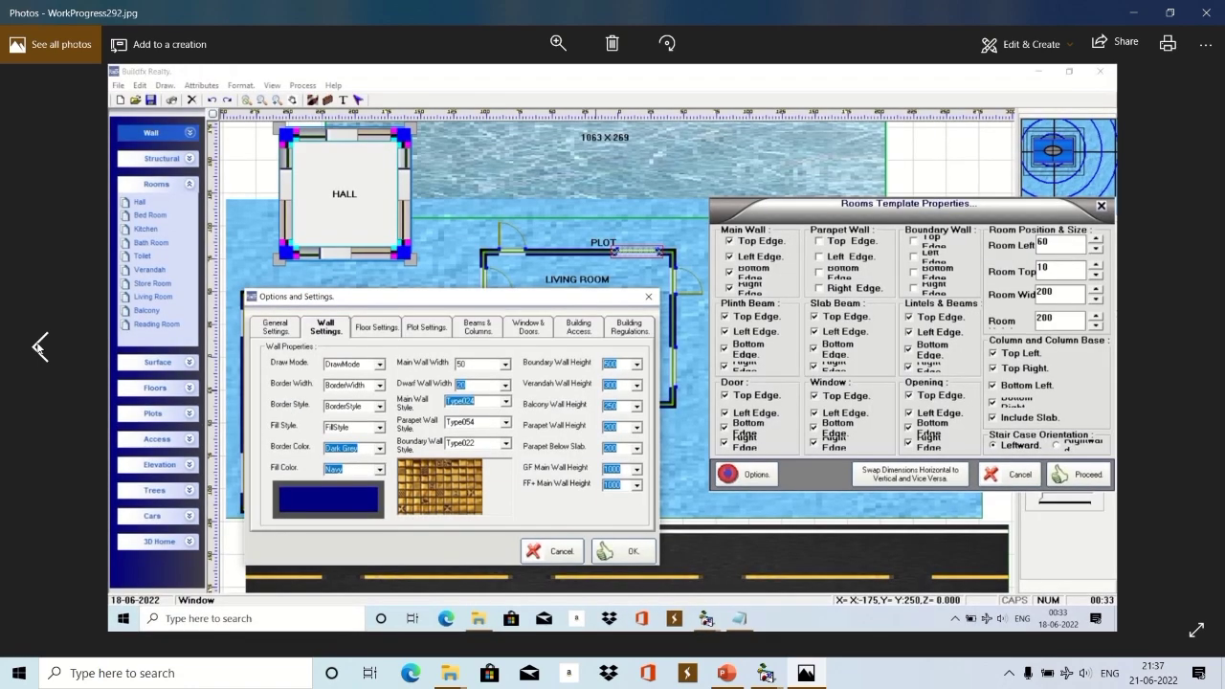
pyautogui.click(38, 347)
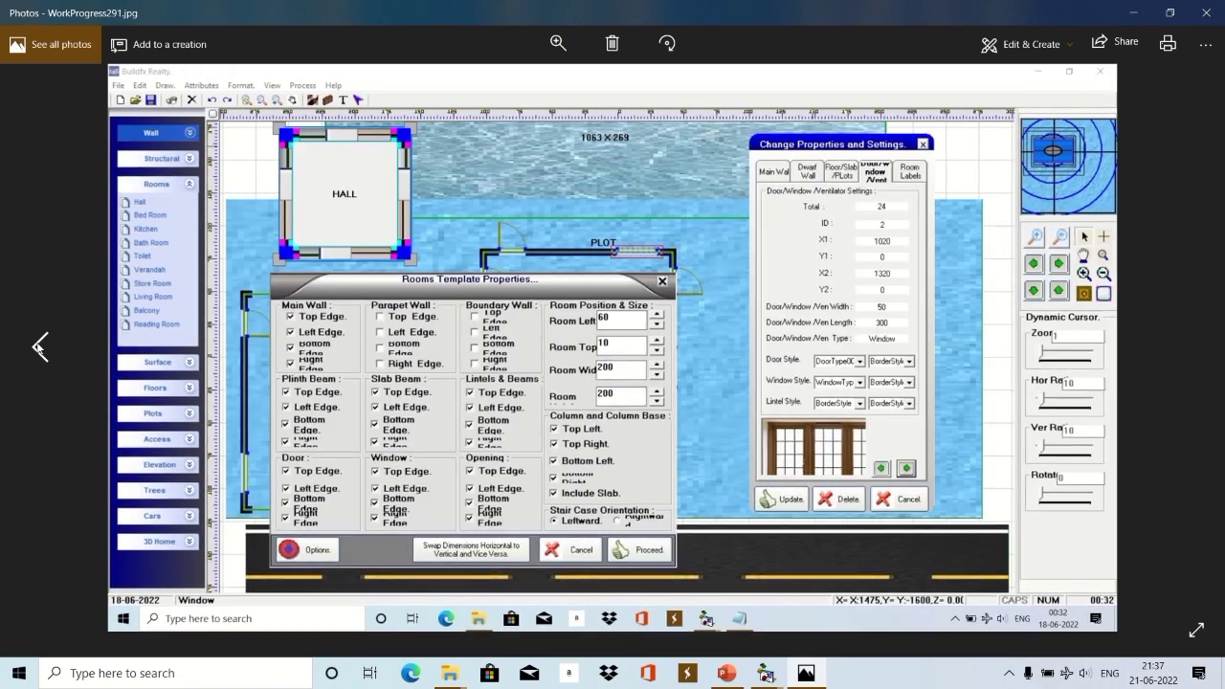
pyautogui.click(38, 346)
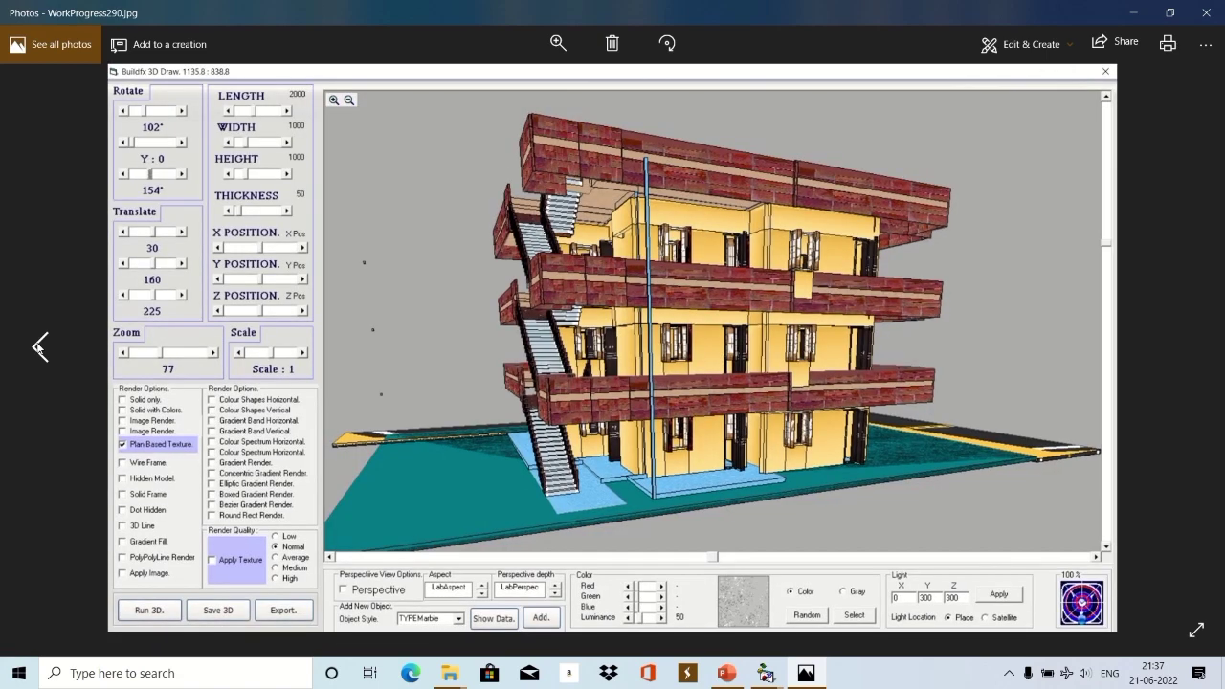
pyautogui.click(39, 347)
pyautogui.click(38, 347)
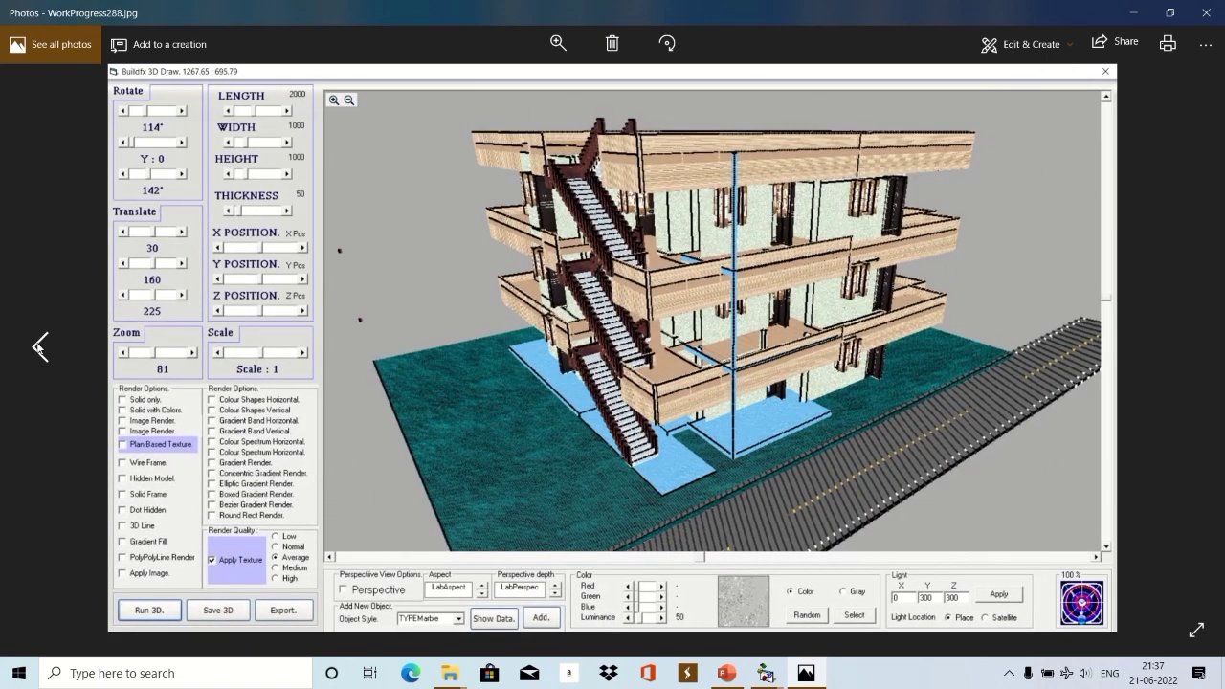
pyautogui.click(38, 346)
pyautogui.click(38, 346)
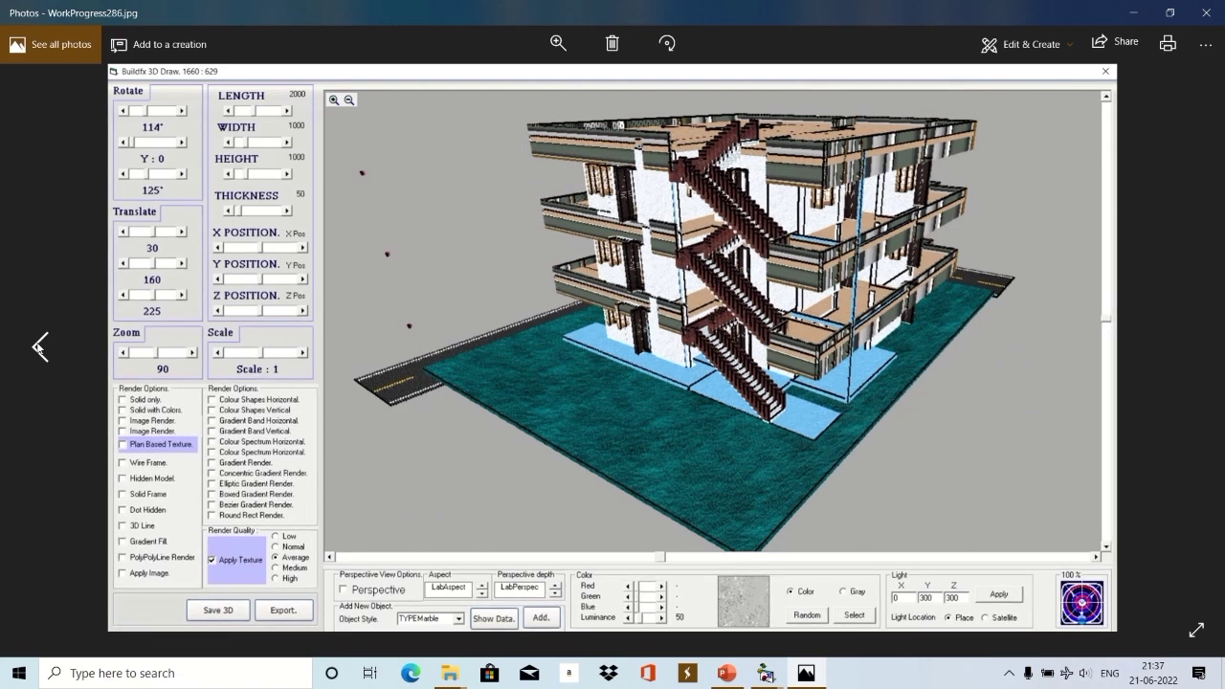
pyautogui.click(38, 346)
pyautogui.click(38, 346)
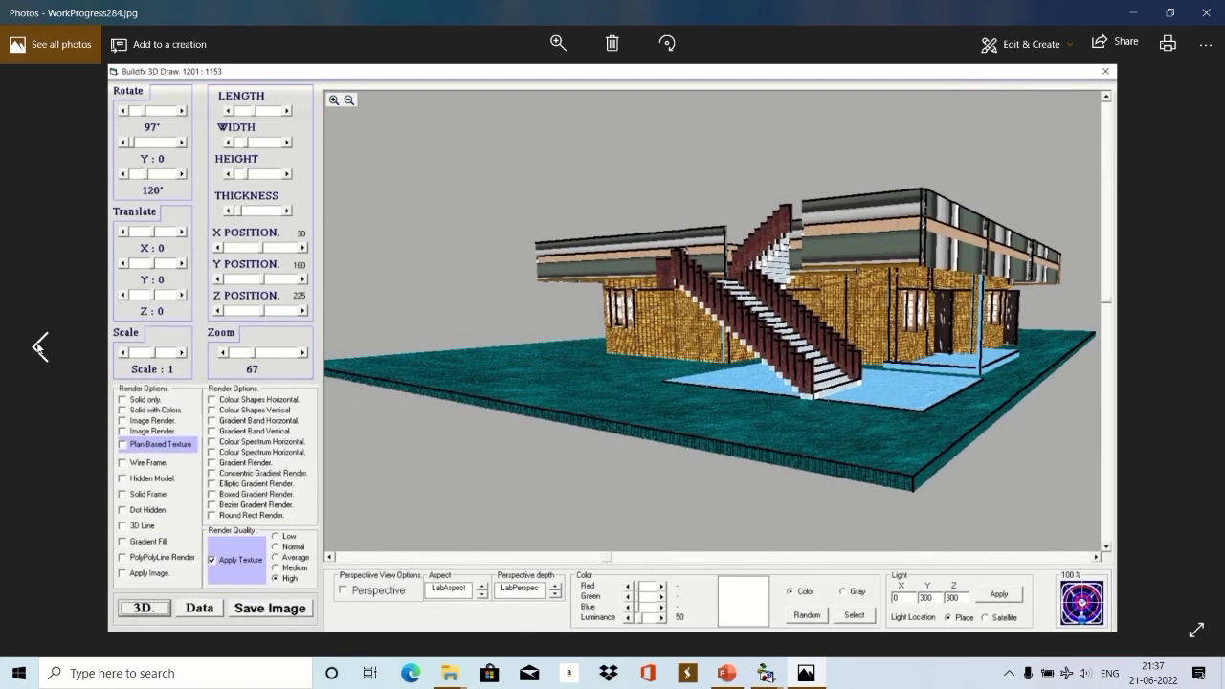
pyautogui.click(38, 346)
pyautogui.click(38, 347)
pyautogui.click(38, 346)
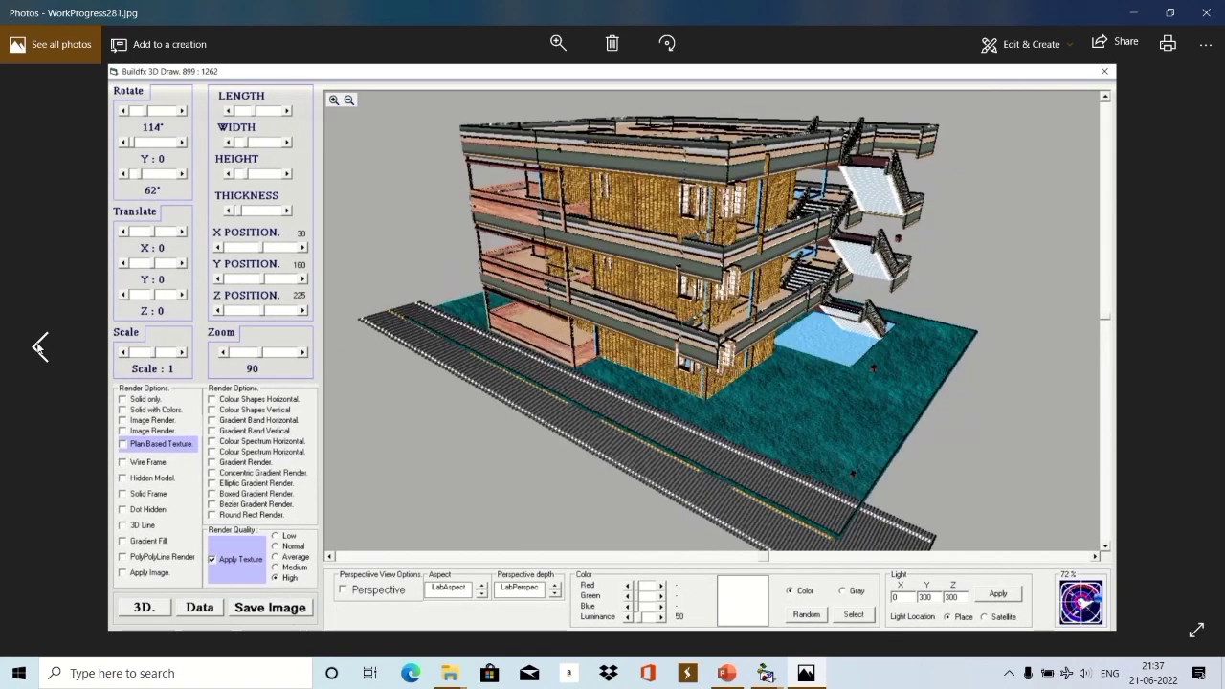
pyautogui.click(39, 347)
pyautogui.click(38, 347)
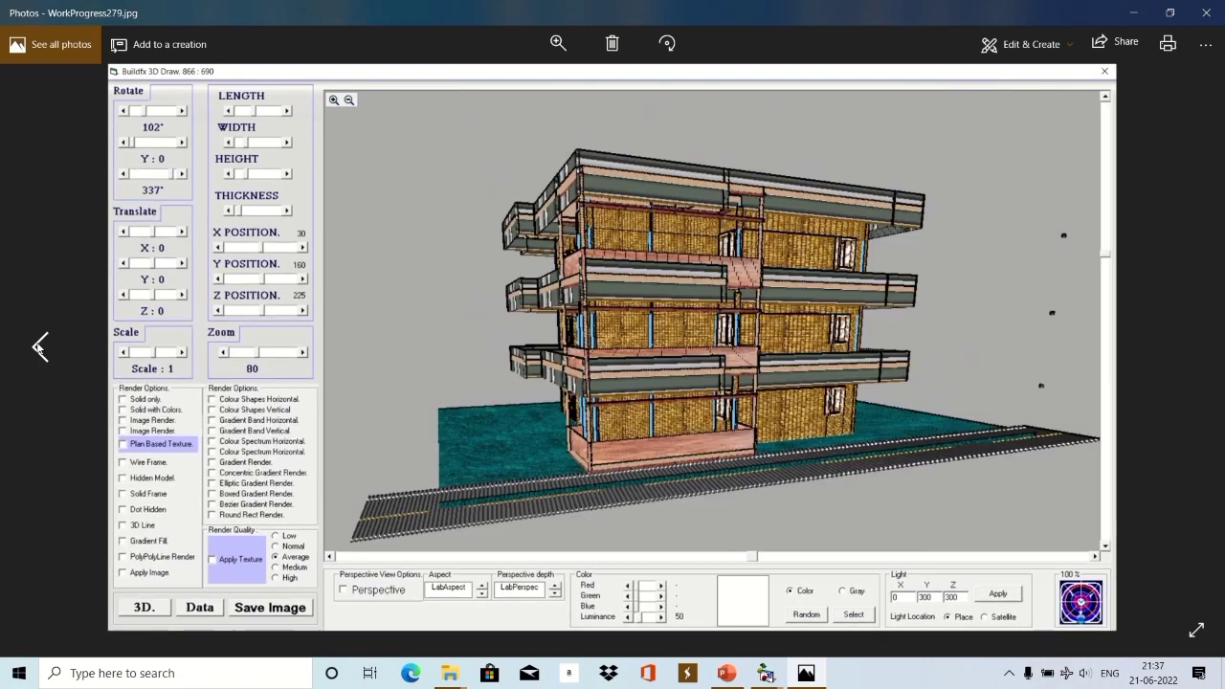
pyautogui.click(39, 346)
pyautogui.click(38, 347)
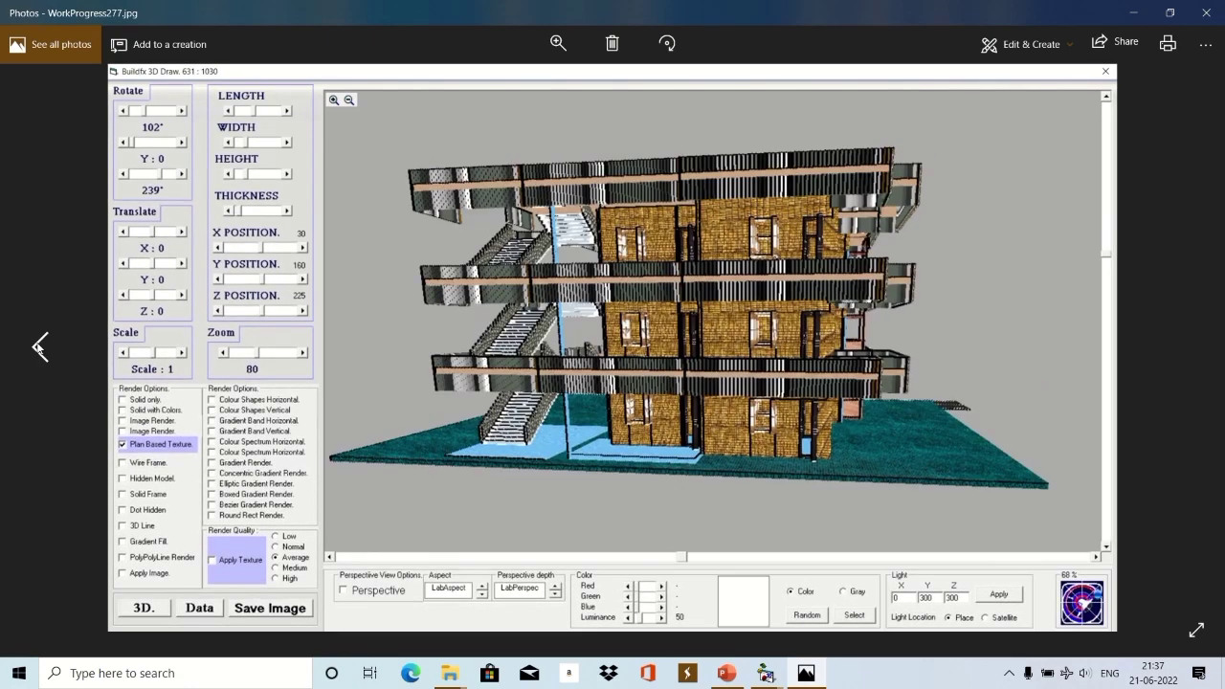
pyautogui.click(39, 347)
pyautogui.click(39, 347)
pyautogui.click(38, 347)
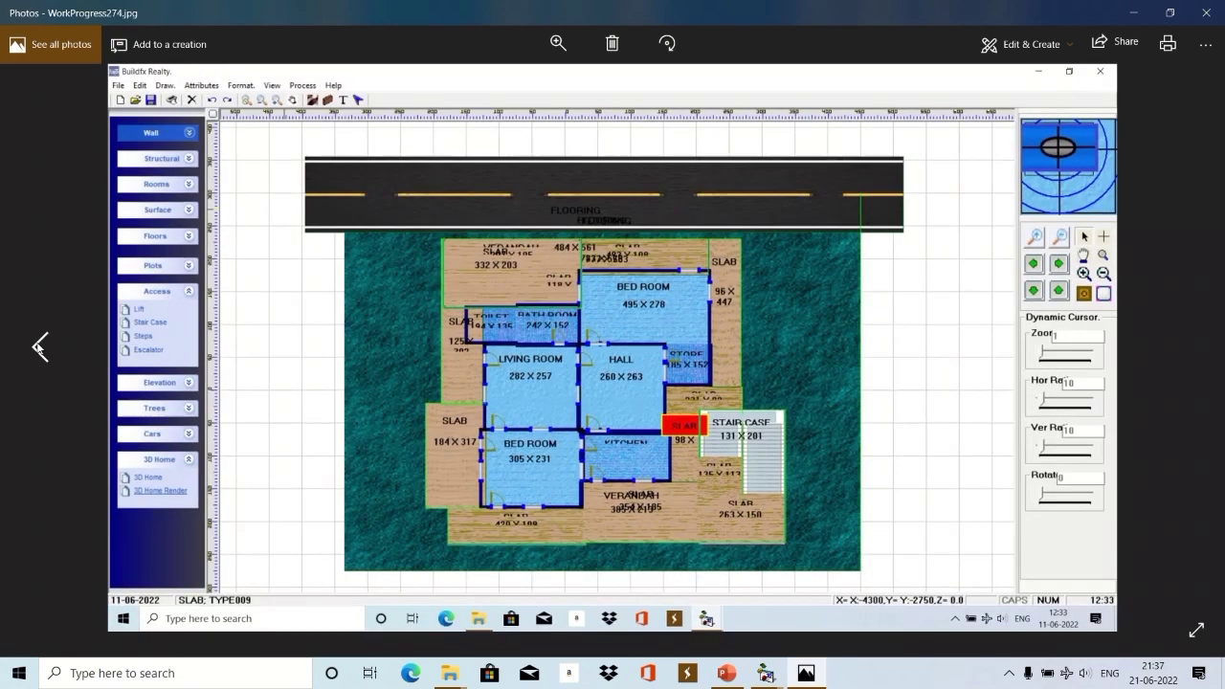
pyautogui.click(38, 347)
pyautogui.click(38, 346)
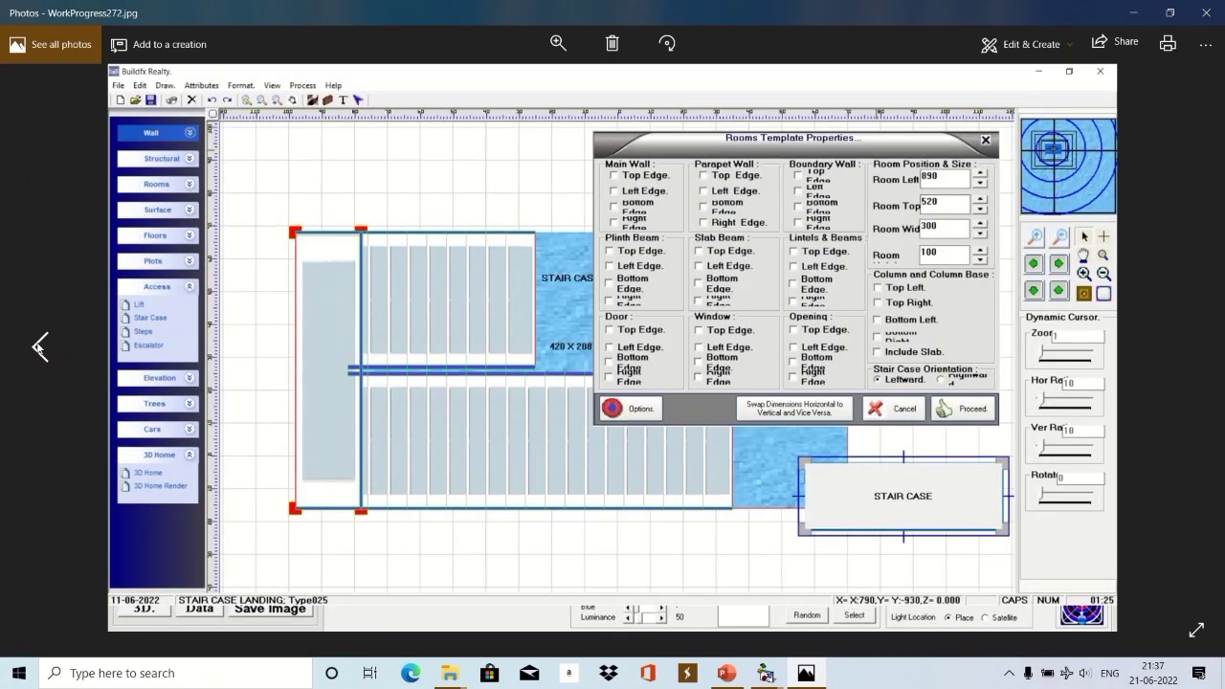
pyautogui.click(38, 346)
pyautogui.click(39, 346)
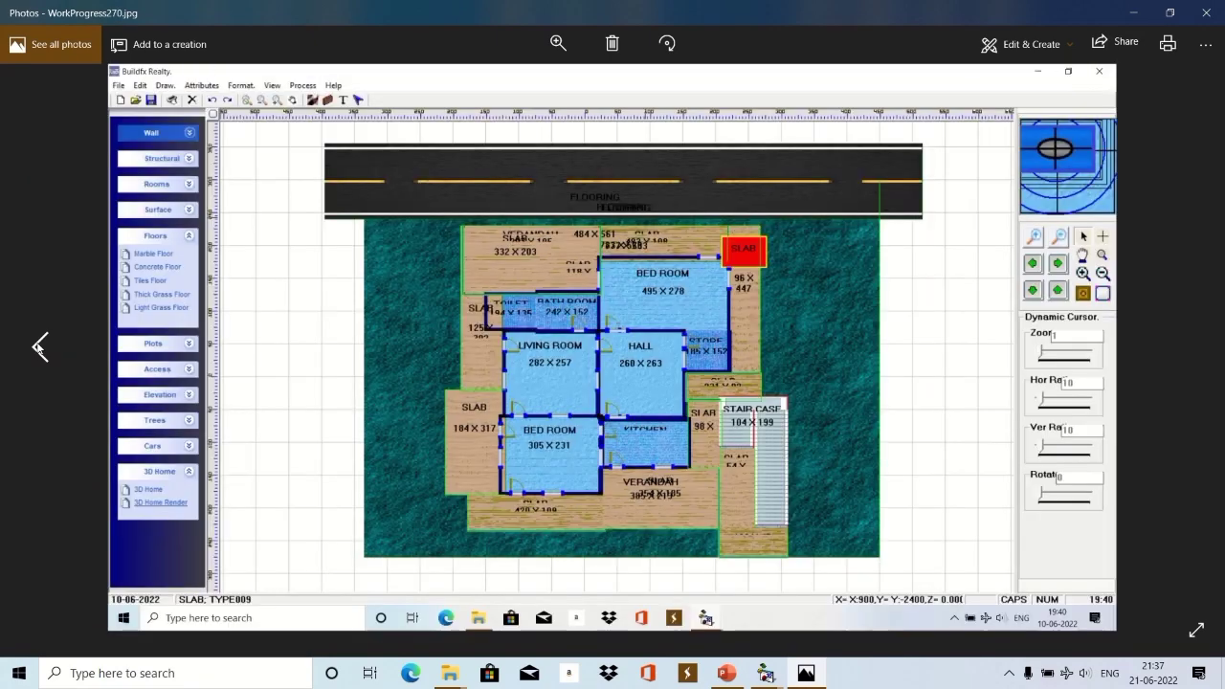
pyautogui.click(38, 347)
pyautogui.click(38, 346)
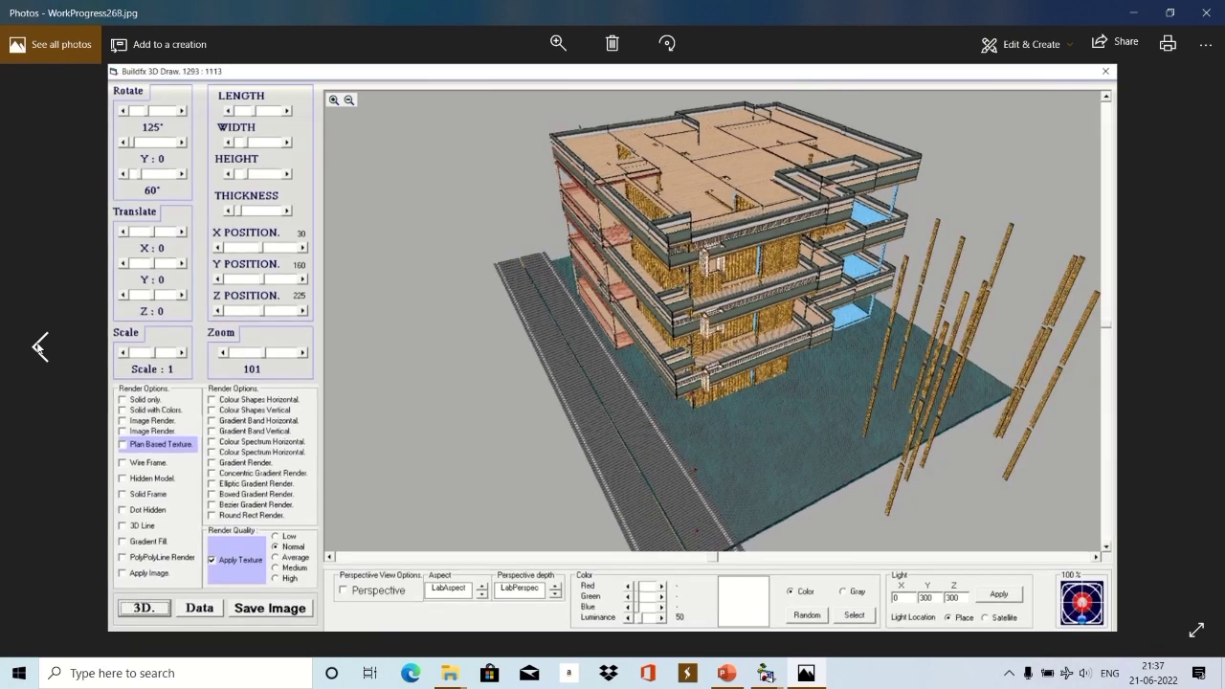
pyautogui.click(38, 346)
pyautogui.click(38, 347)
pyautogui.click(39, 347)
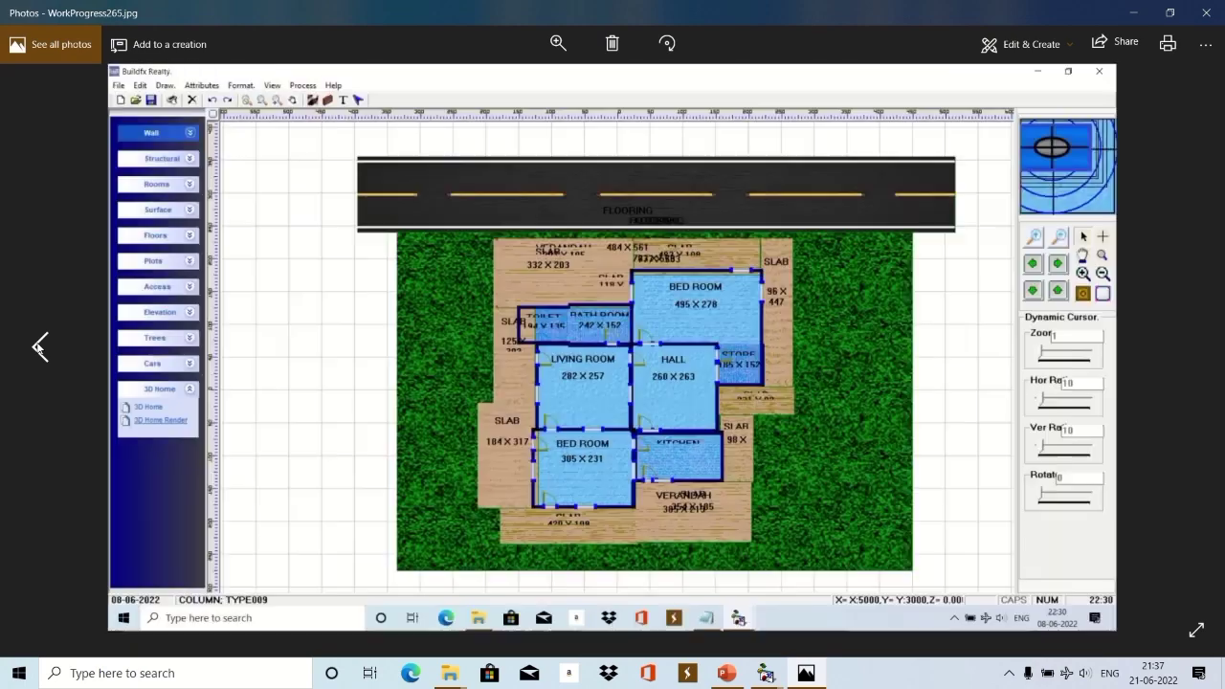
pyautogui.click(39, 347)
pyautogui.click(38, 346)
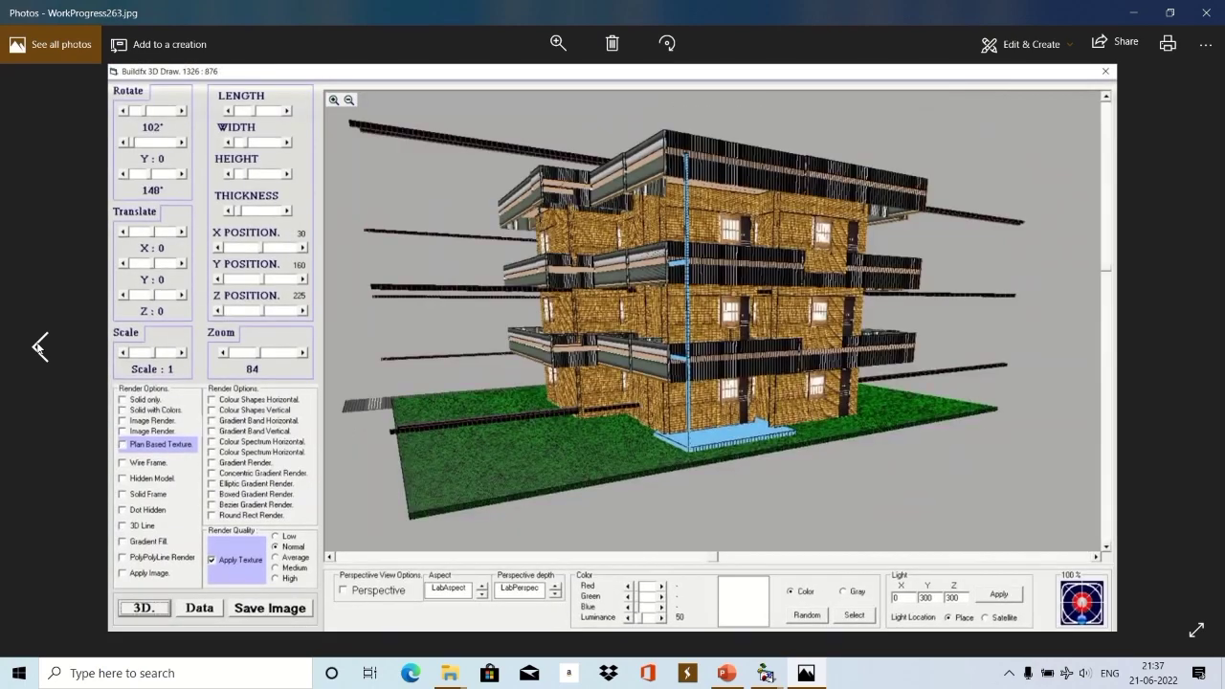
pyautogui.click(38, 346)
pyautogui.click(39, 346)
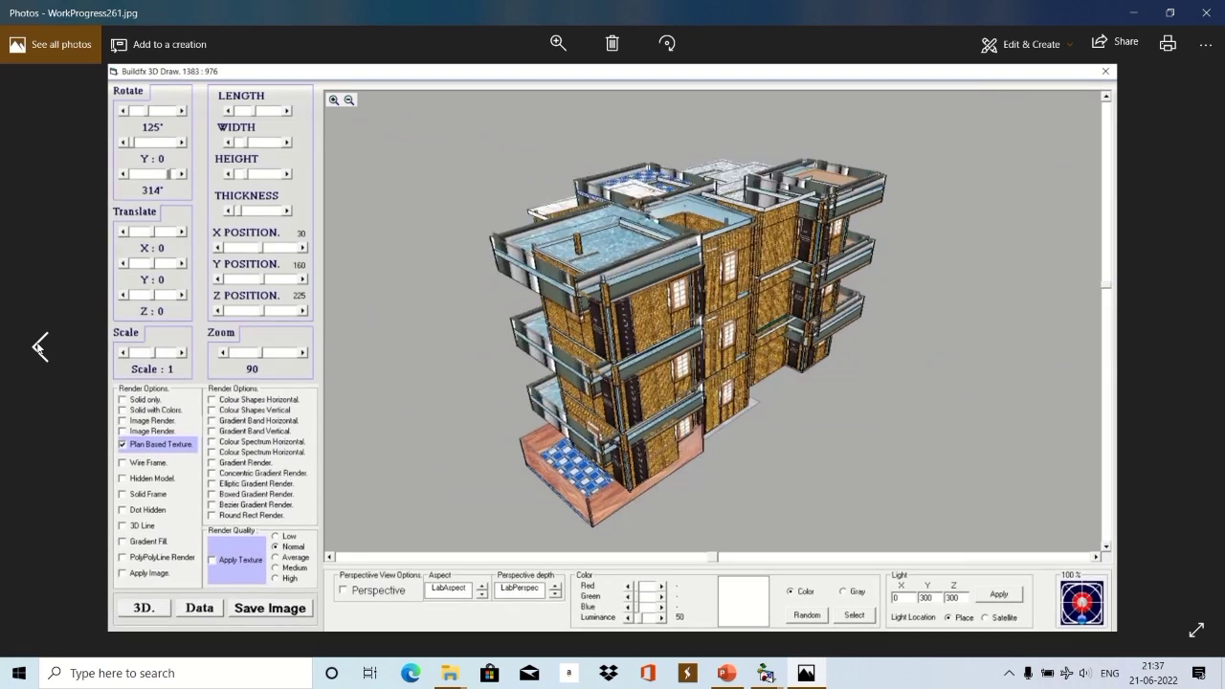
pyautogui.click(38, 347)
pyautogui.click(39, 347)
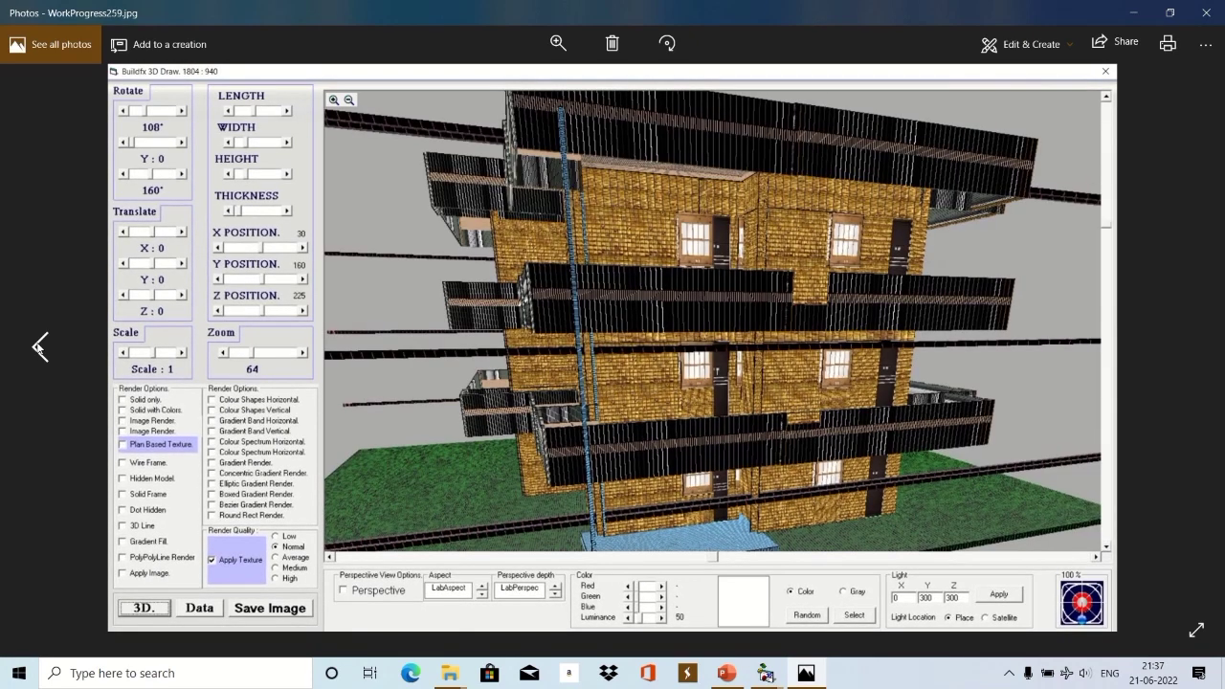
pyautogui.click(38, 346)
pyautogui.click(38, 347)
pyautogui.click(38, 346)
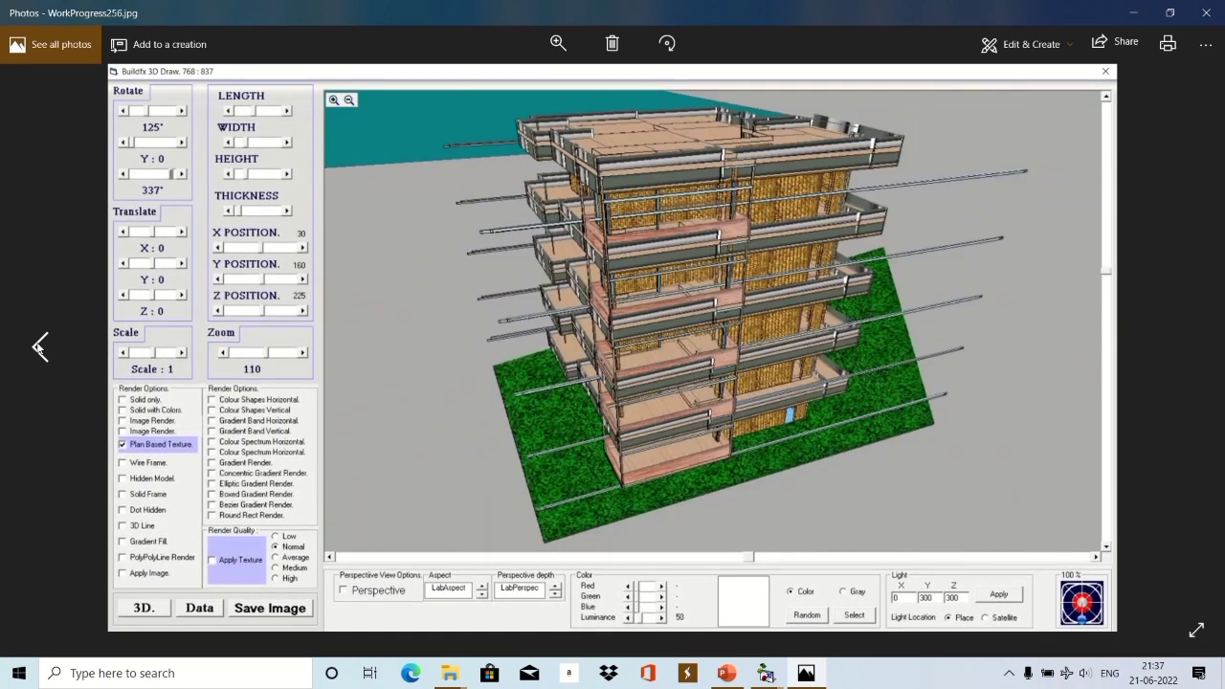
pyautogui.click(39, 347)
pyautogui.click(38, 346)
pyautogui.click(38, 346)
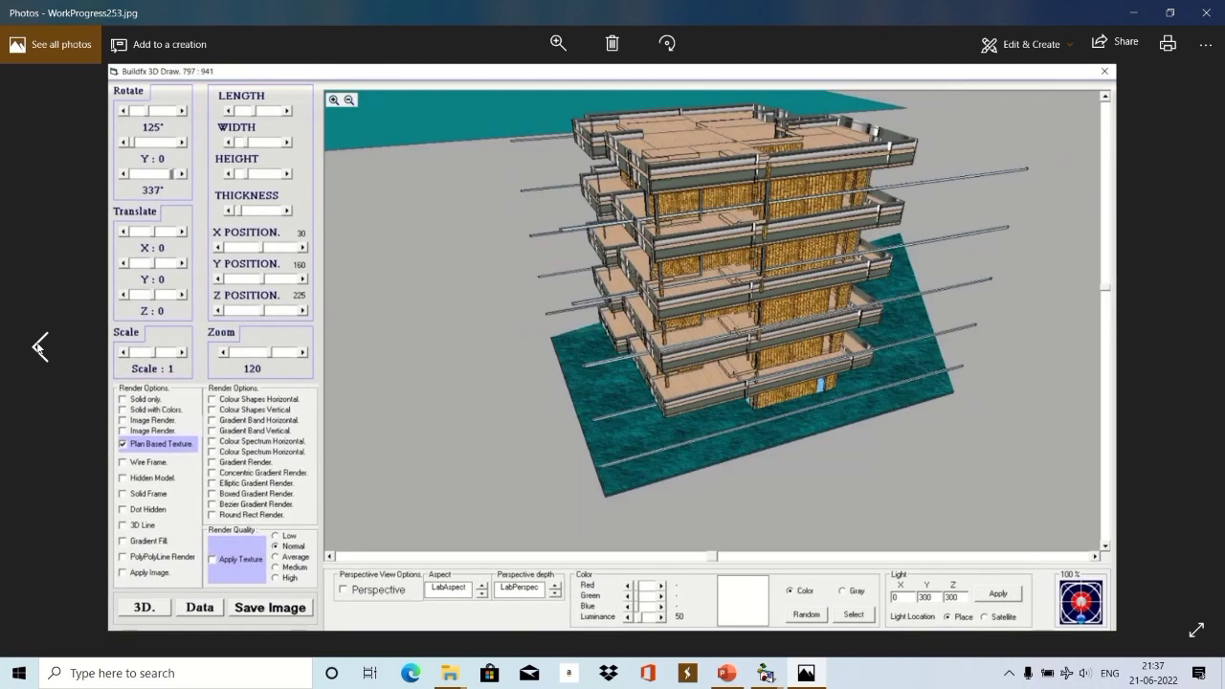
pyautogui.click(38, 347)
pyautogui.click(38, 346)
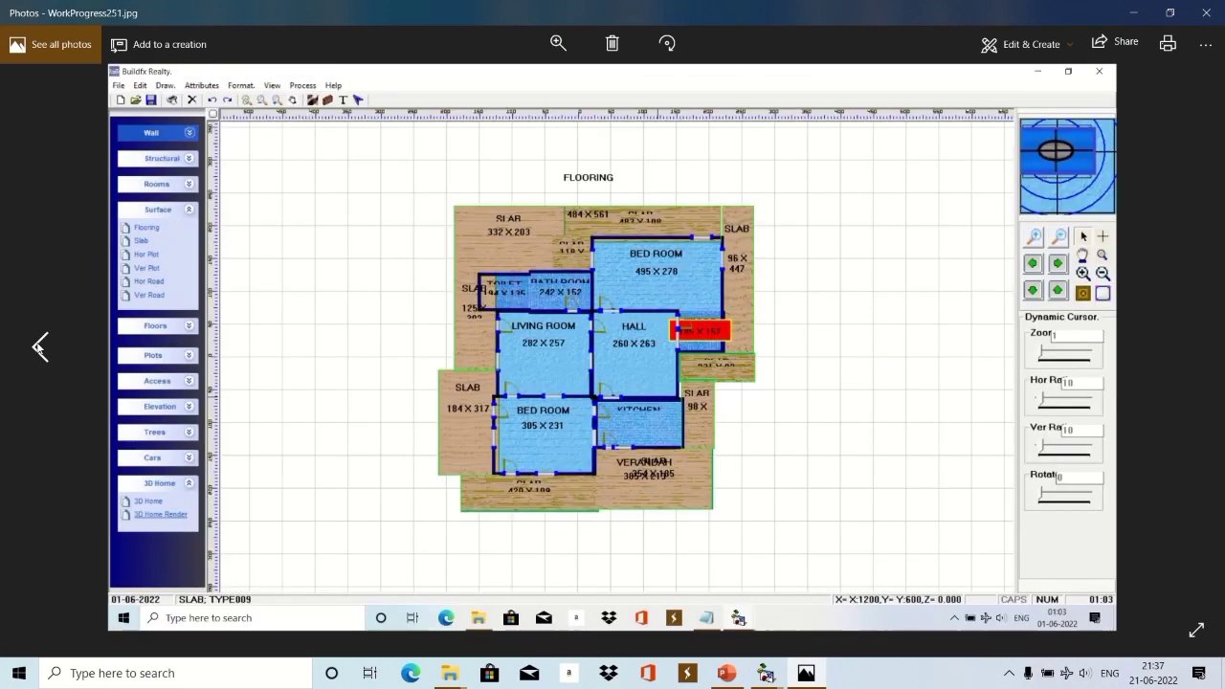
# Browse older renders from WorkProgress250.jpg to the open-frame floor slabs, then return to WorkProgress193.jpg.
pyautogui.press('Right')
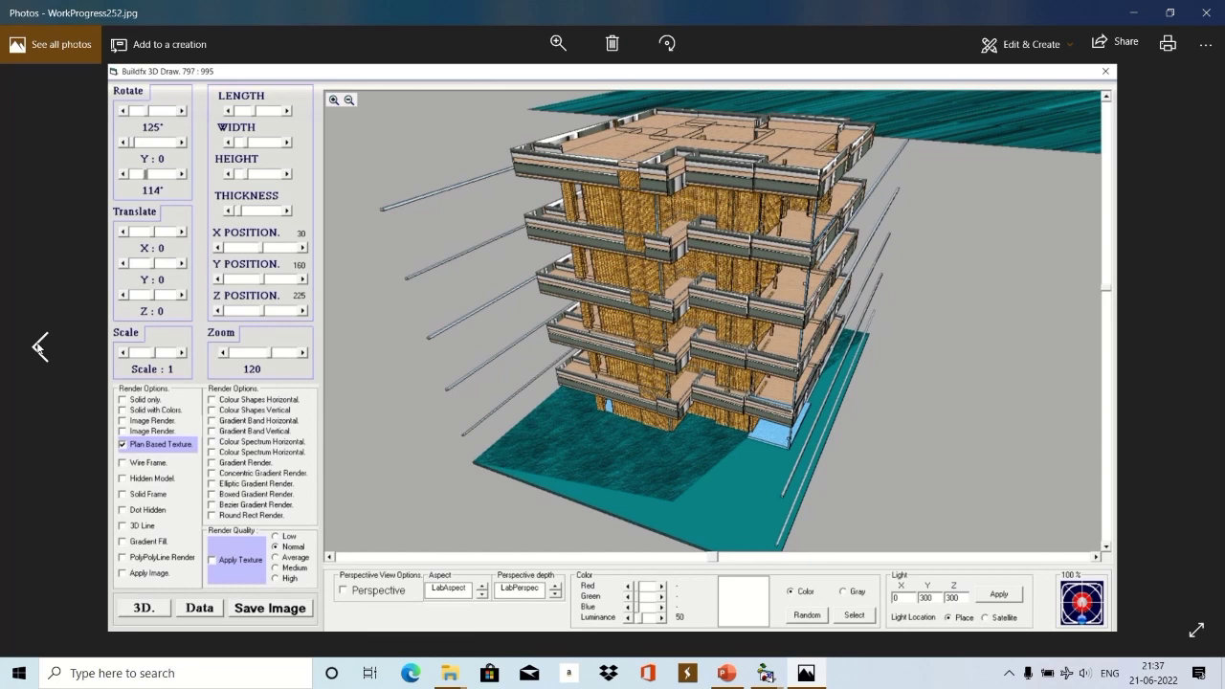
pyautogui.click(38, 347)
pyautogui.click(38, 346)
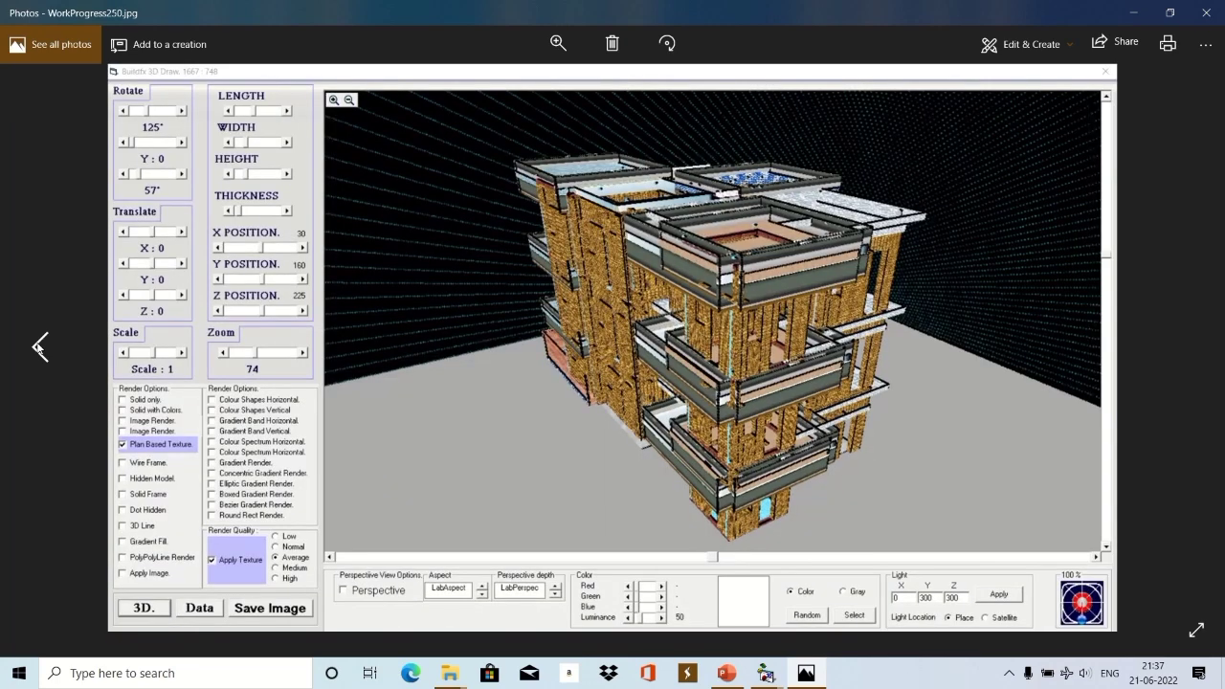
pyautogui.click(38, 347)
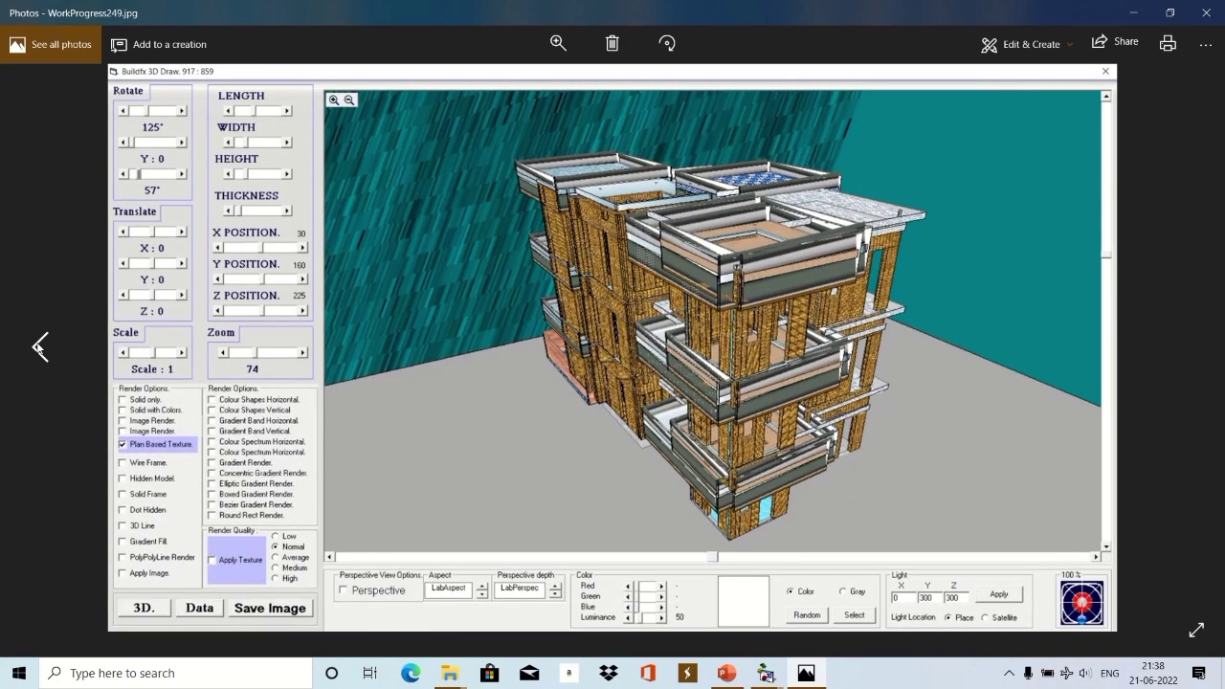
pyautogui.click(38, 346)
pyautogui.click(38, 347)
pyautogui.click(38, 346)
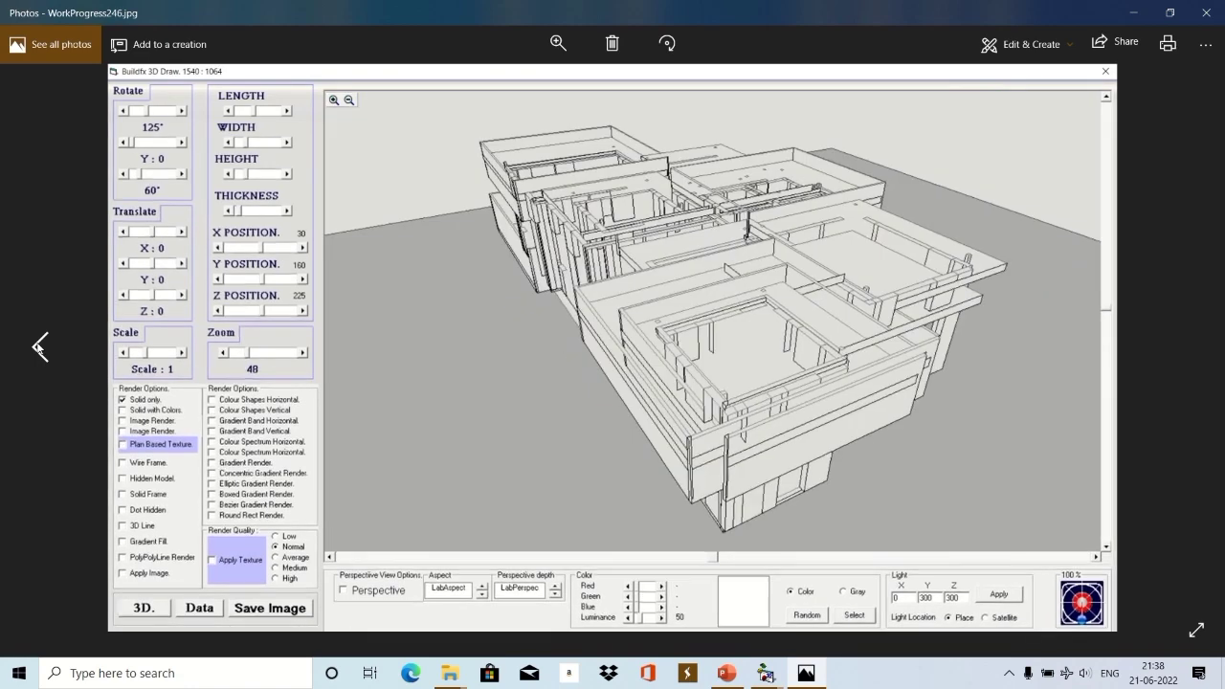
pyautogui.click(39, 346)
pyautogui.click(39, 347)
pyautogui.click(38, 346)
pyautogui.click(39, 346)
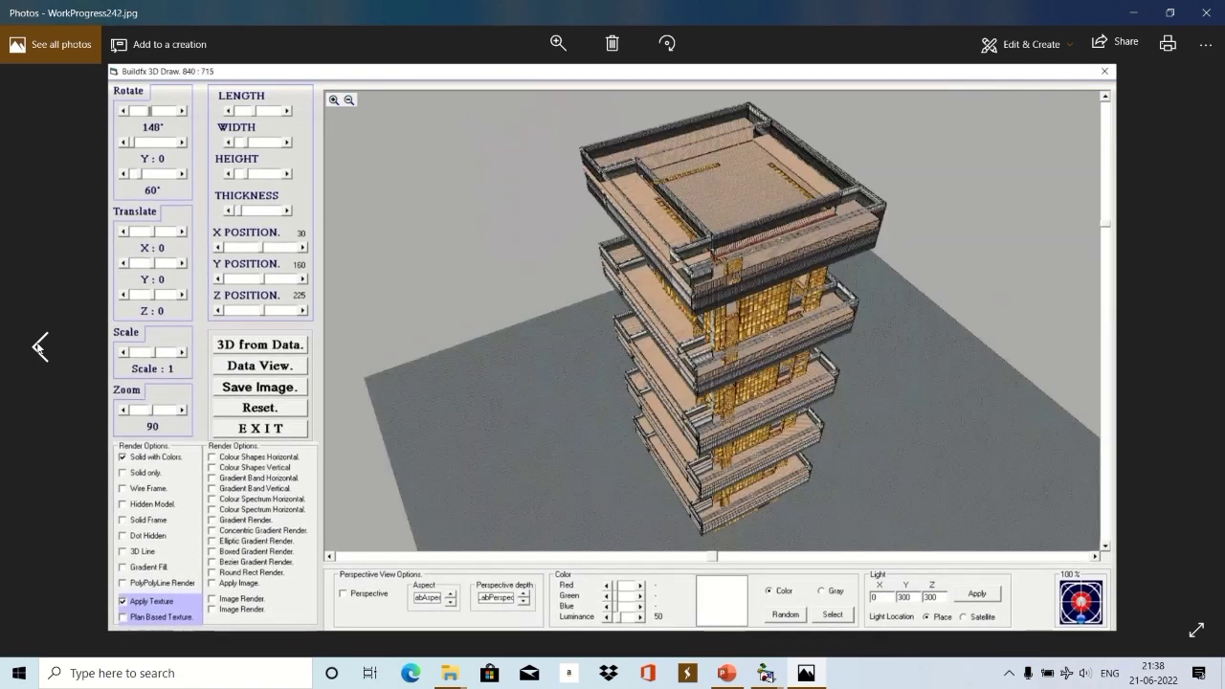
pyautogui.click(38, 346)
pyautogui.click(38, 347)
pyautogui.click(38, 346)
pyautogui.click(39, 347)
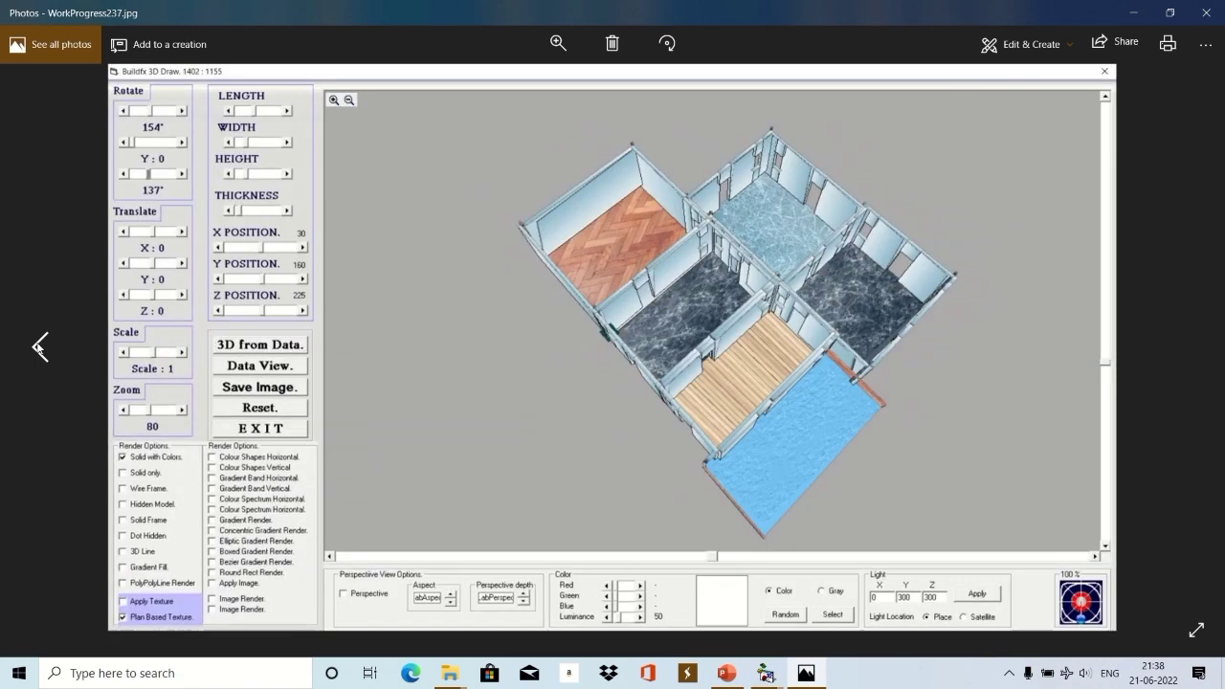
pyautogui.click(39, 346)
pyautogui.click(38, 347)
pyautogui.click(38, 347)
pyautogui.click(38, 347)
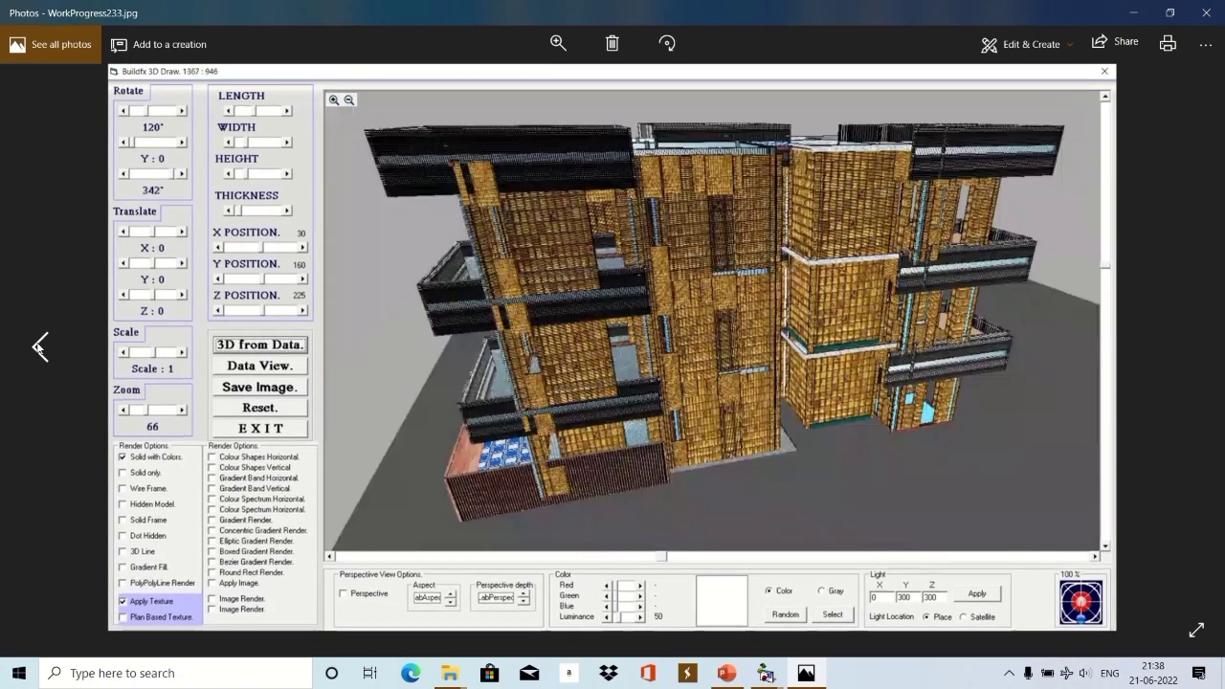
pyautogui.click(38, 347)
pyautogui.click(38, 346)
pyautogui.click(39, 346)
pyautogui.click(38, 347)
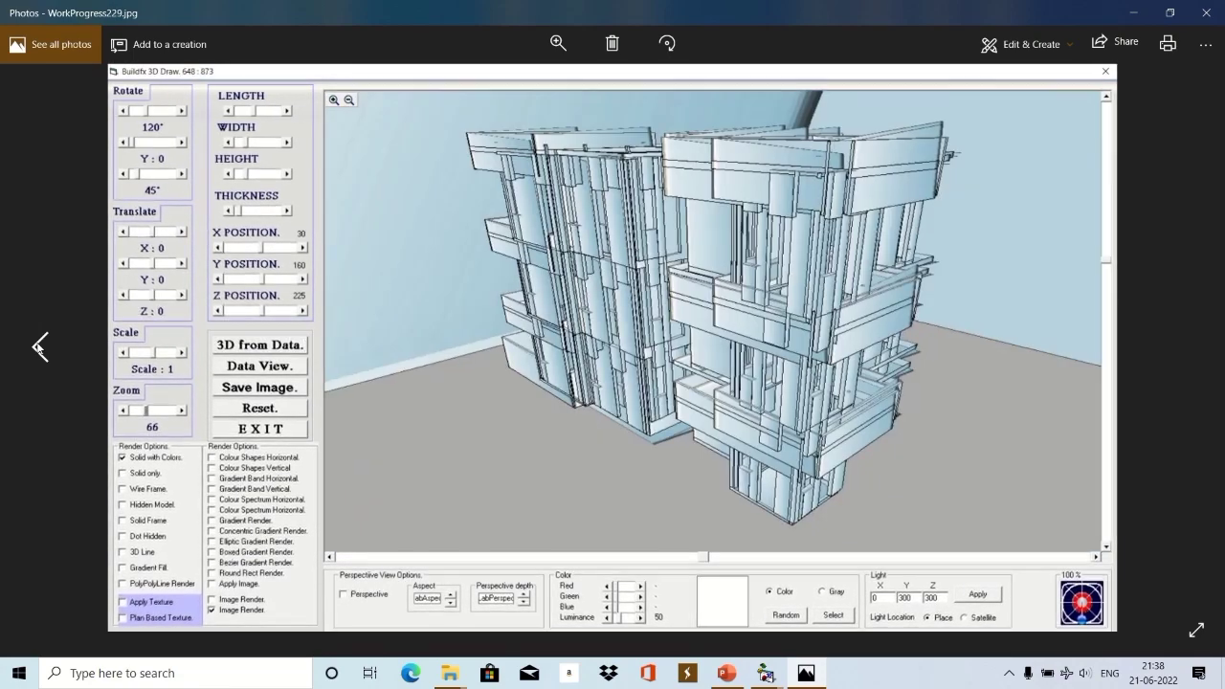
pyautogui.click(39, 347)
pyautogui.click(38, 347)
pyautogui.click(39, 347)
pyautogui.click(38, 348)
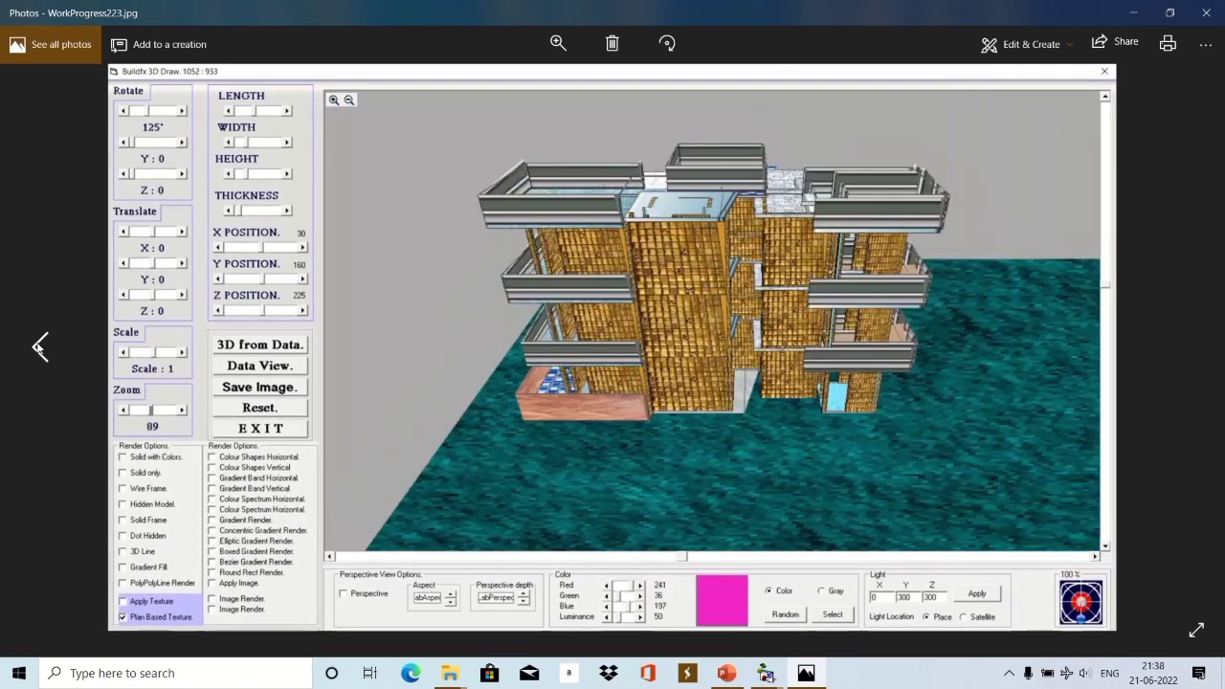
pyautogui.click(38, 348)
pyautogui.click(38, 348)
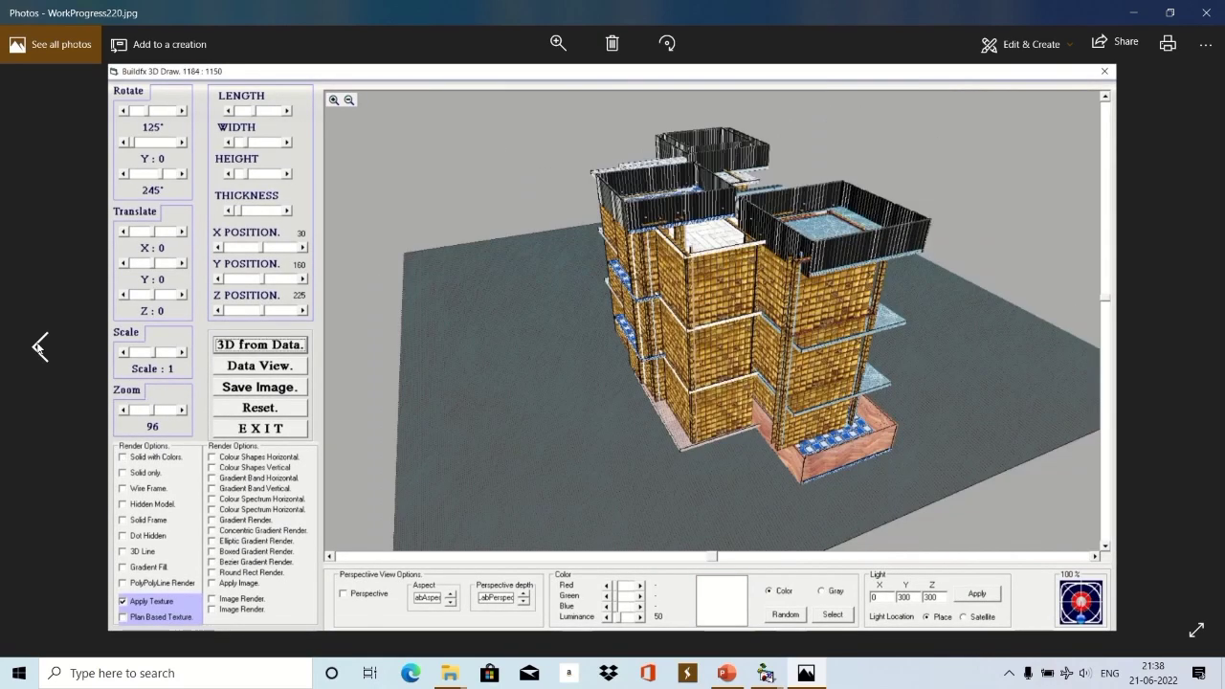
pyautogui.click(38, 348)
pyautogui.click(38, 348)
pyautogui.click(38, 348)
pyautogui.click(38, 347)
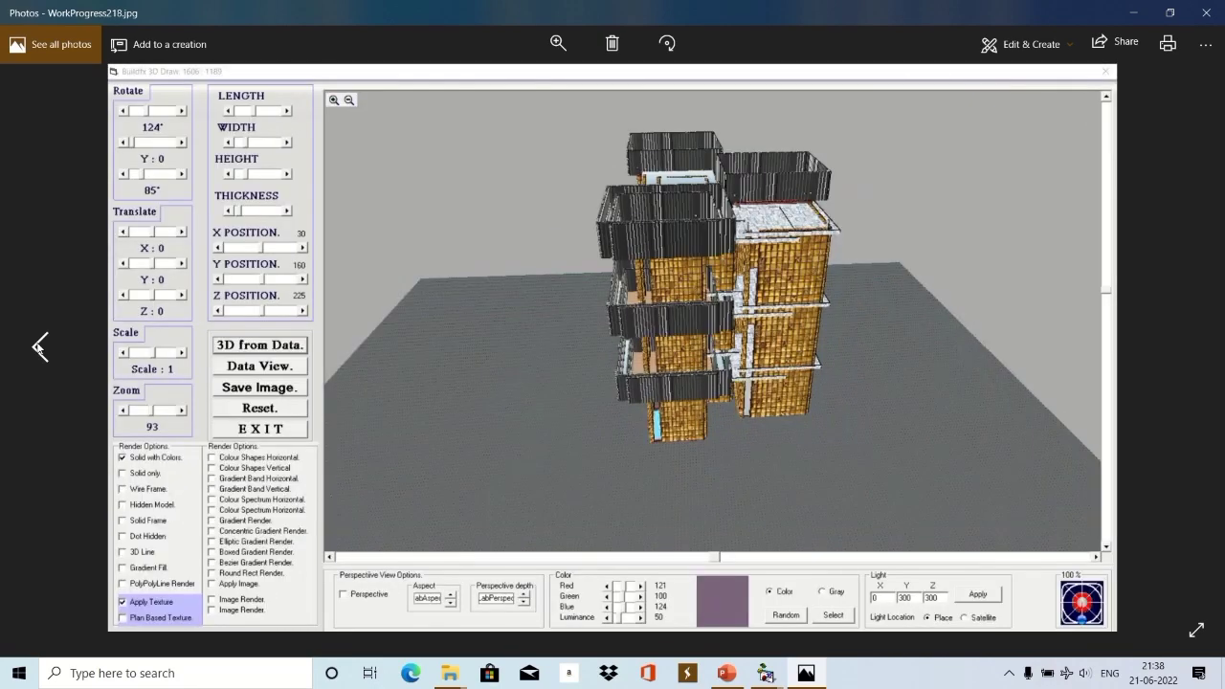
pyautogui.click(39, 347)
pyautogui.click(39, 348)
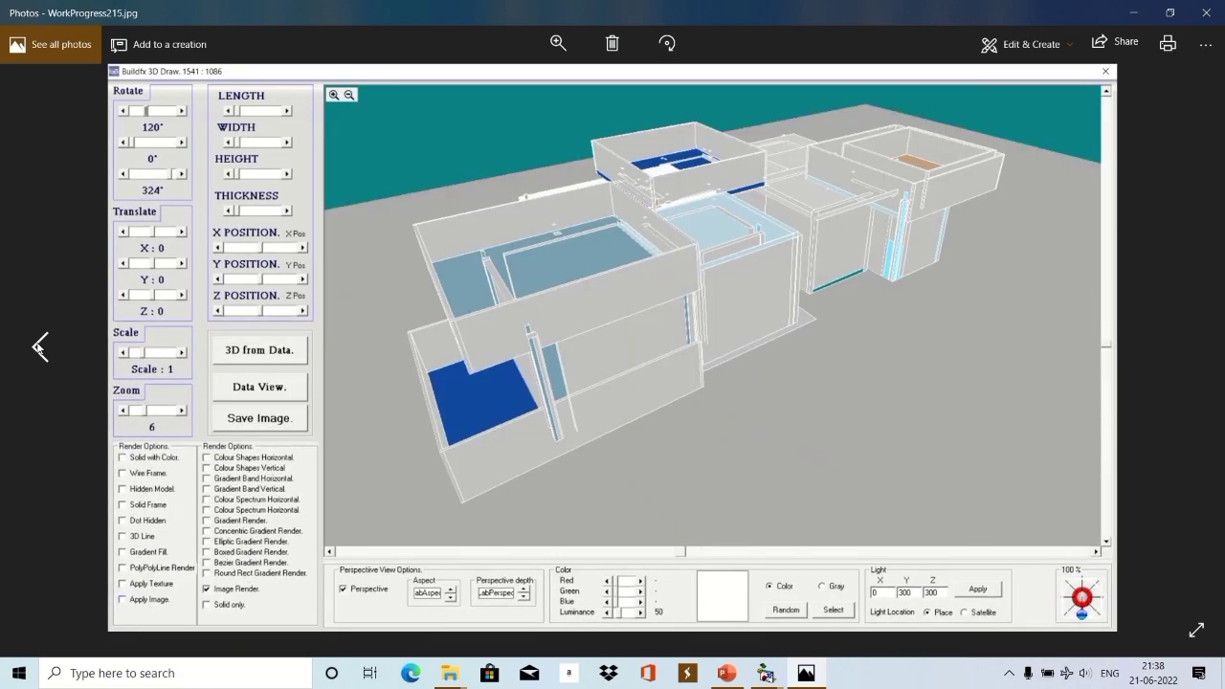
pyautogui.click(38, 348)
pyautogui.click(38, 348)
pyautogui.click(39, 347)
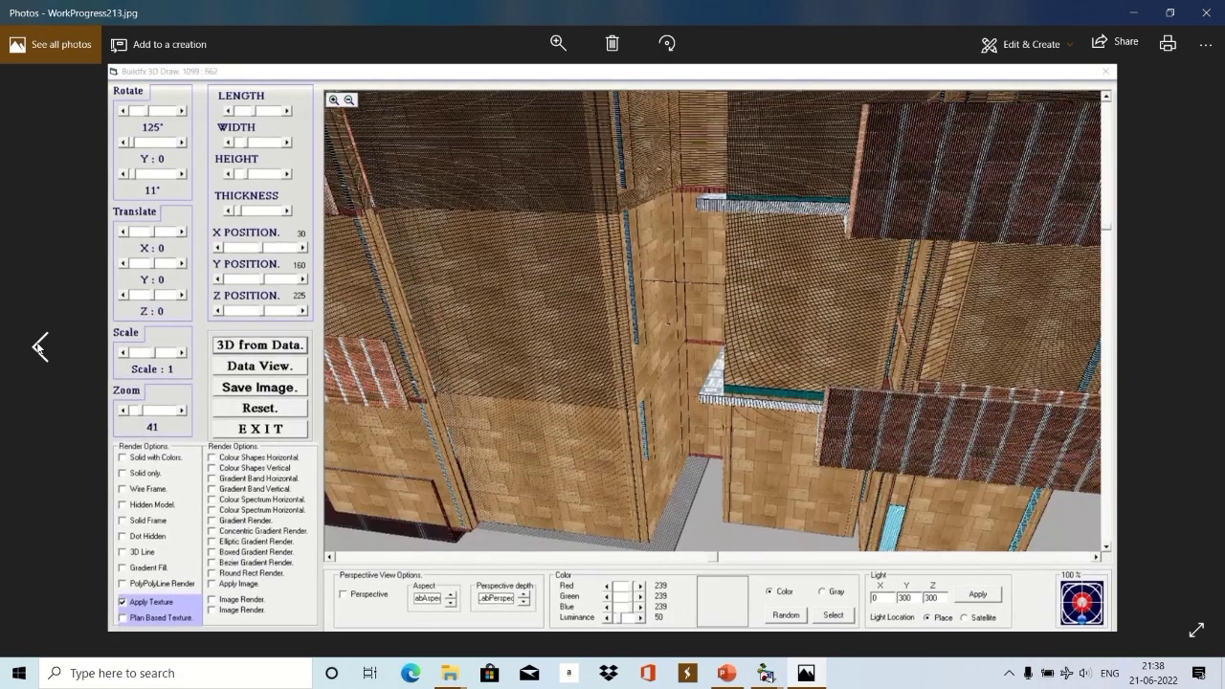
pyautogui.click(38, 348)
pyautogui.click(38, 348)
pyautogui.click(39, 348)
pyautogui.click(38, 348)
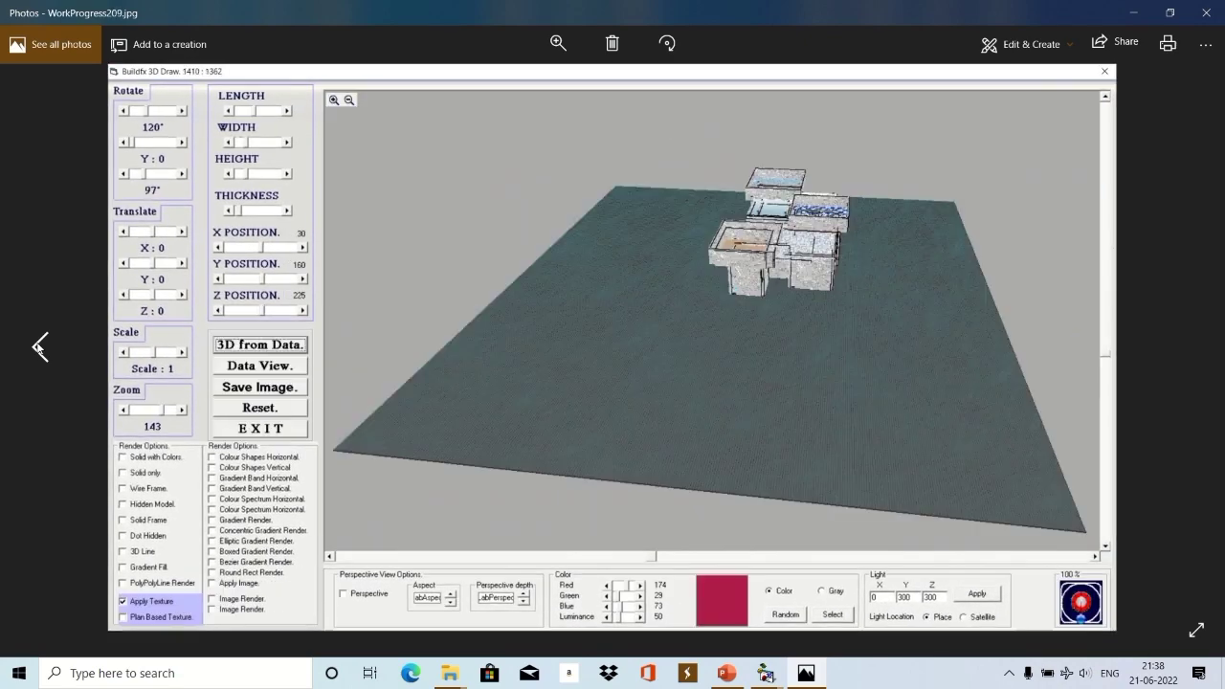
pyautogui.click(38, 348)
pyautogui.click(38, 348)
pyautogui.click(38, 347)
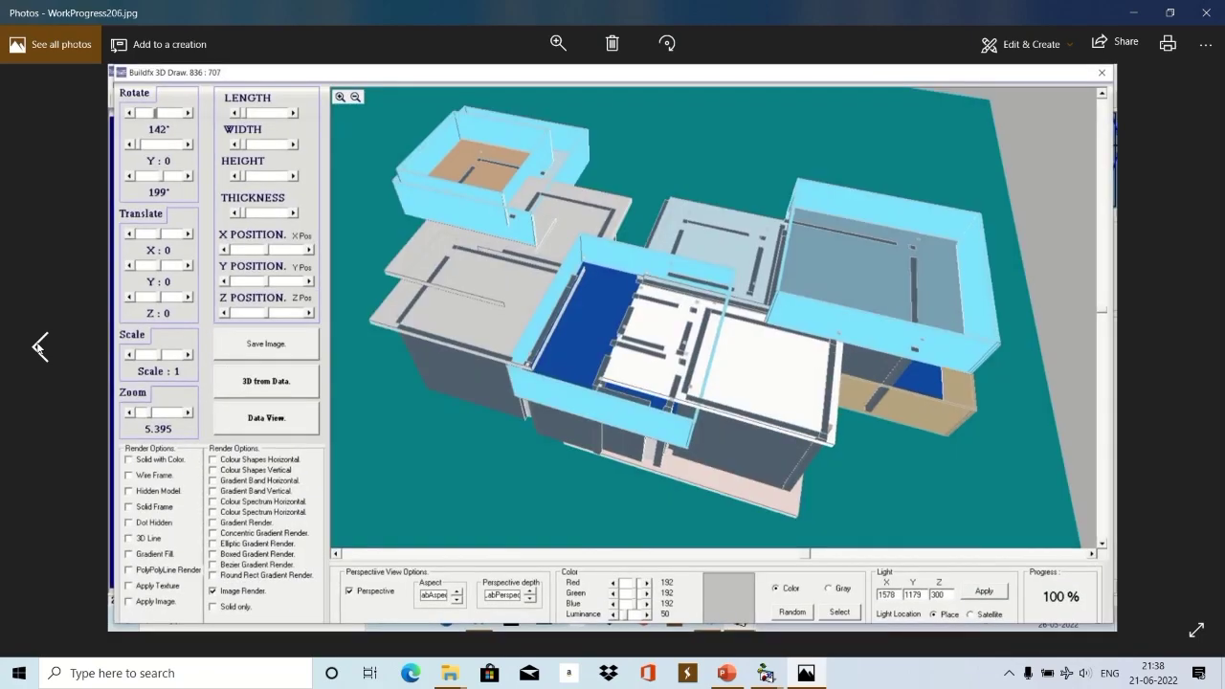
pyautogui.click(39, 348)
pyautogui.click(38, 348)
pyautogui.click(38, 347)
pyautogui.click(38, 348)
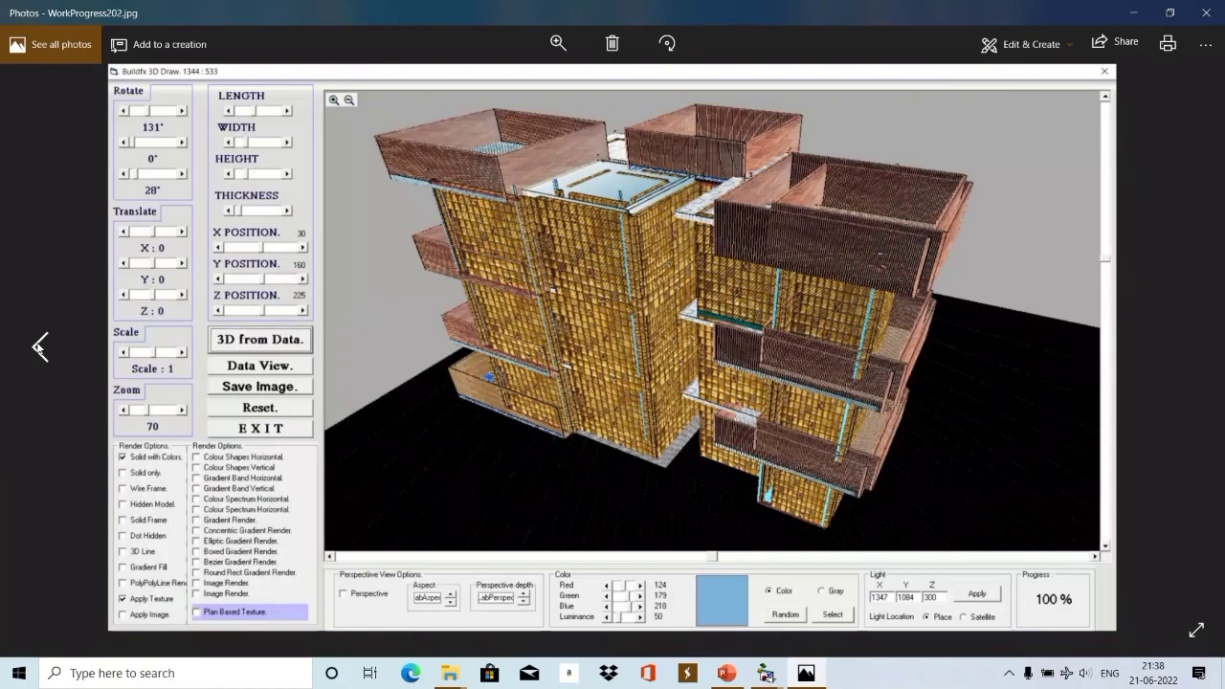
pyautogui.click(38, 348)
pyautogui.click(38, 348)
pyautogui.click(38, 347)
pyautogui.click(38, 347)
pyautogui.click(39, 347)
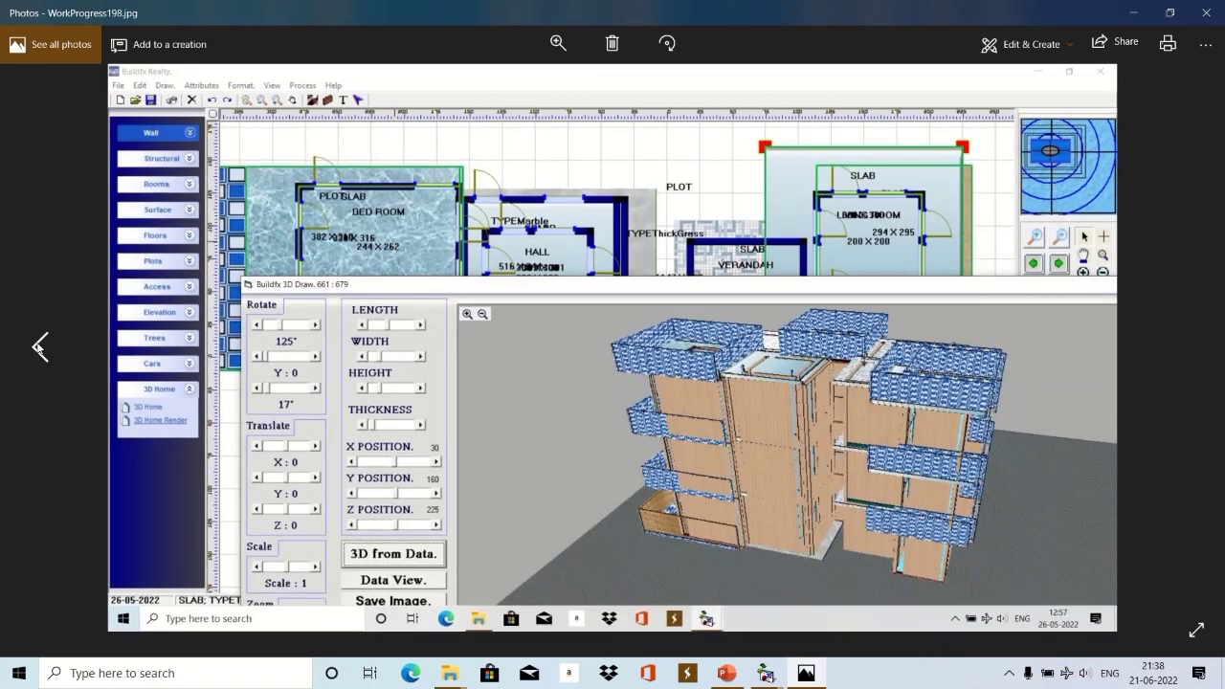
pyautogui.click(38, 348)
pyautogui.click(38, 348)
pyautogui.click(38, 348)
pyautogui.click(38, 348)
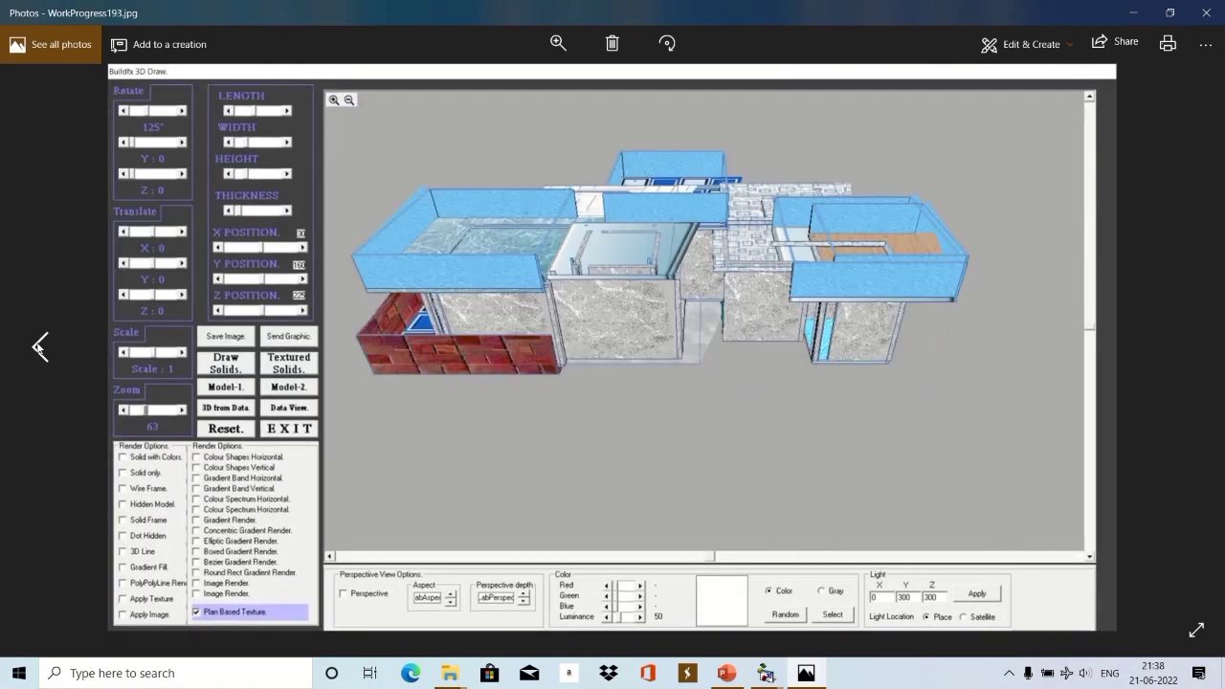
pyautogui.click(38, 347)
pyautogui.click(38, 348)
pyautogui.click(39, 348)
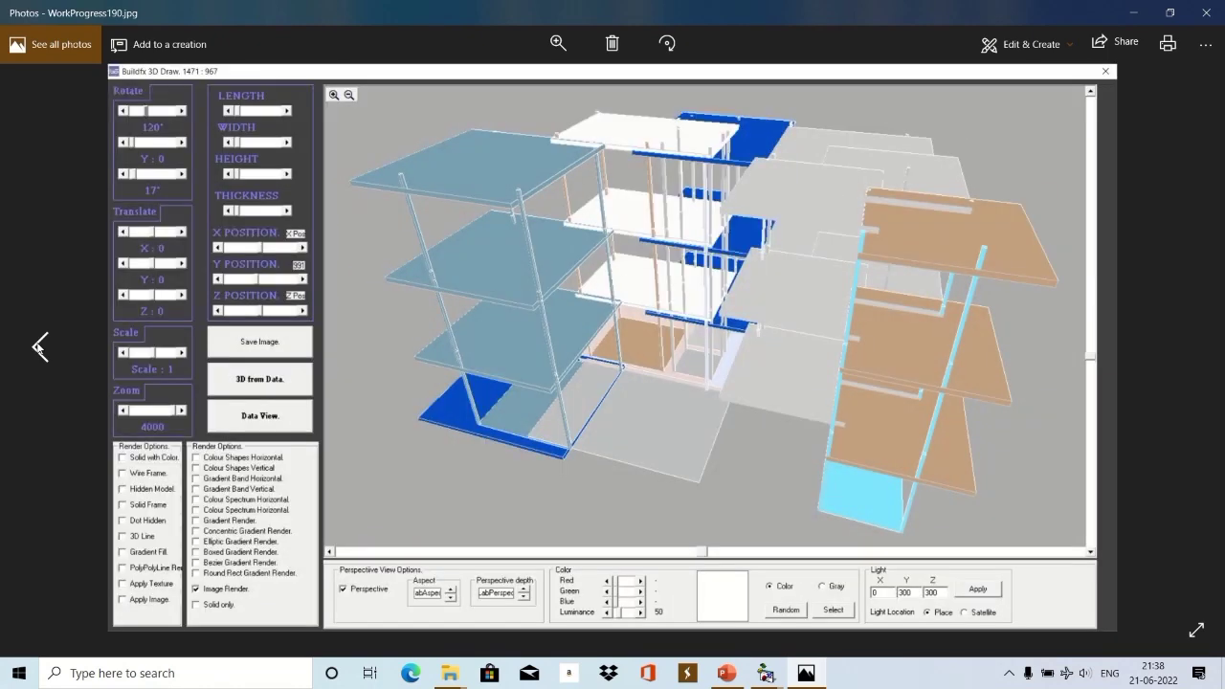
pyautogui.click(38, 347)
pyautogui.click(38, 347)
pyautogui.click(39, 348)
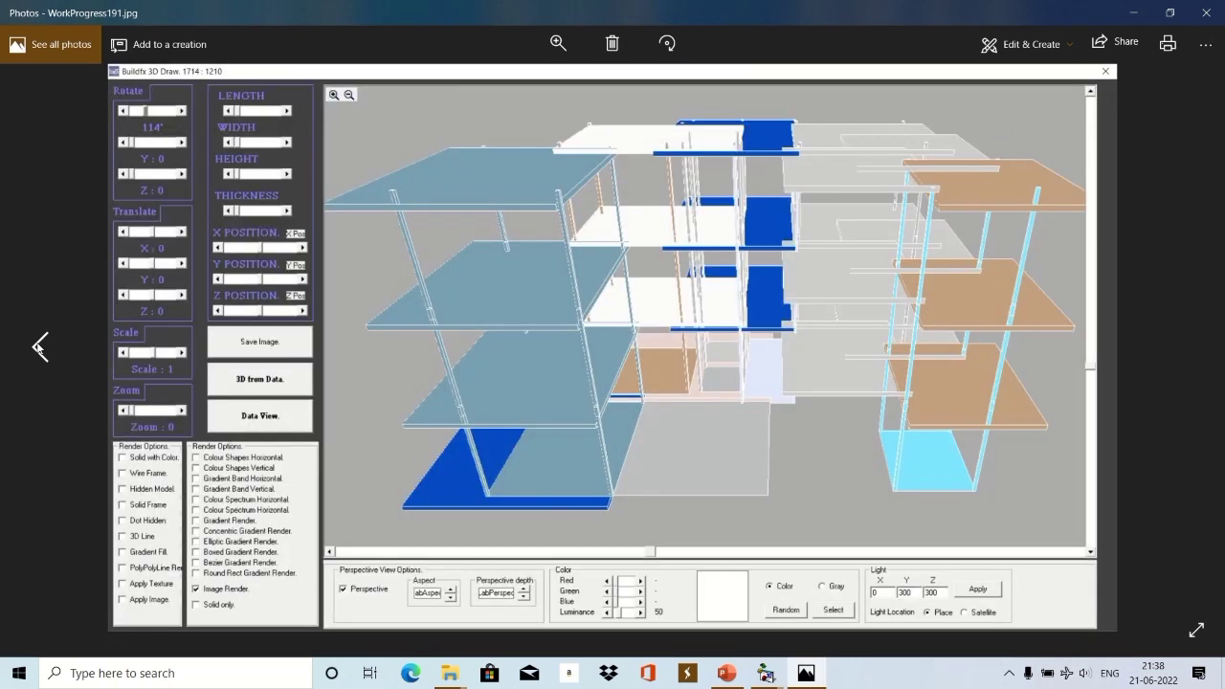
pyautogui.click(39, 347)
pyautogui.click(38, 348)
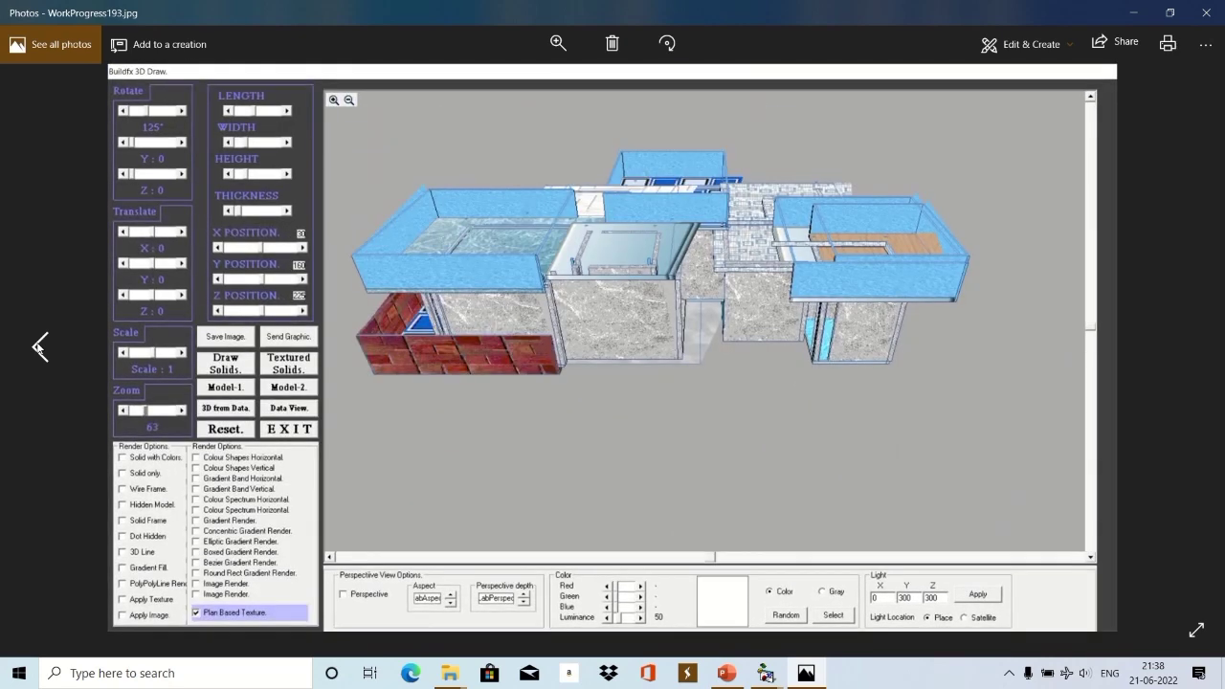
# Go back from WorkProgress190.jpg to the WorkProgress172.jpg floor plan and open the See more menu.
pyautogui.click(39, 347)
pyautogui.click(38, 348)
pyautogui.click(38, 348)
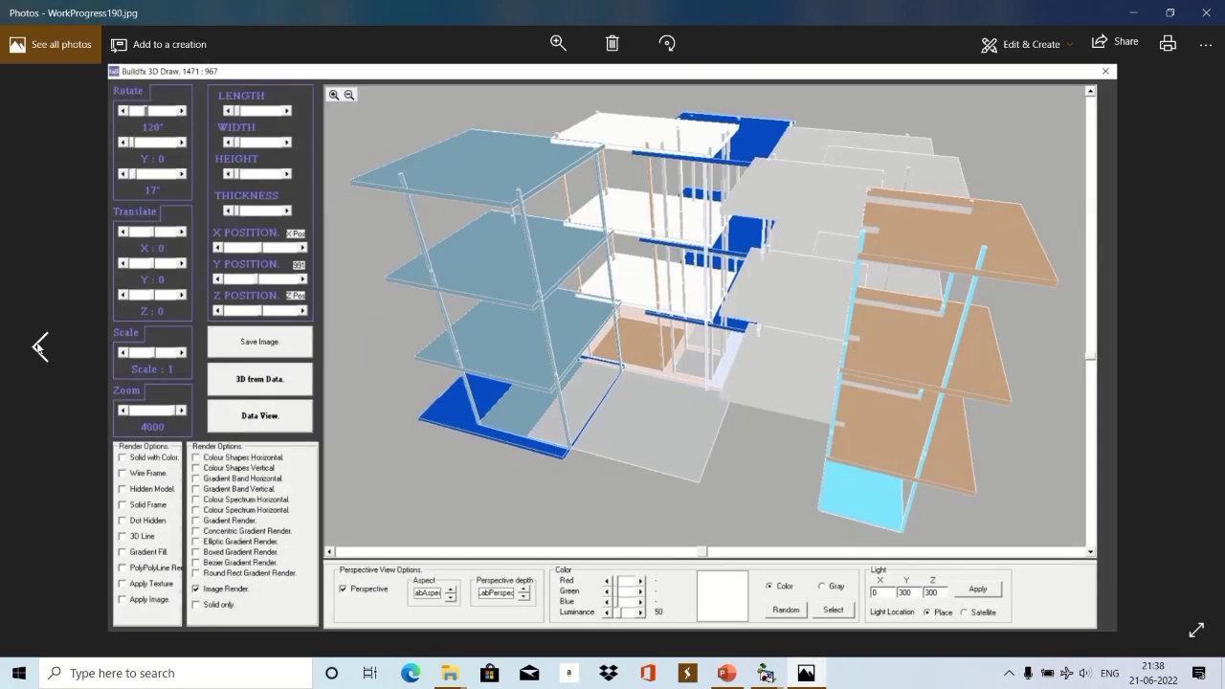
pyautogui.click(39, 348)
pyautogui.click(39, 348)
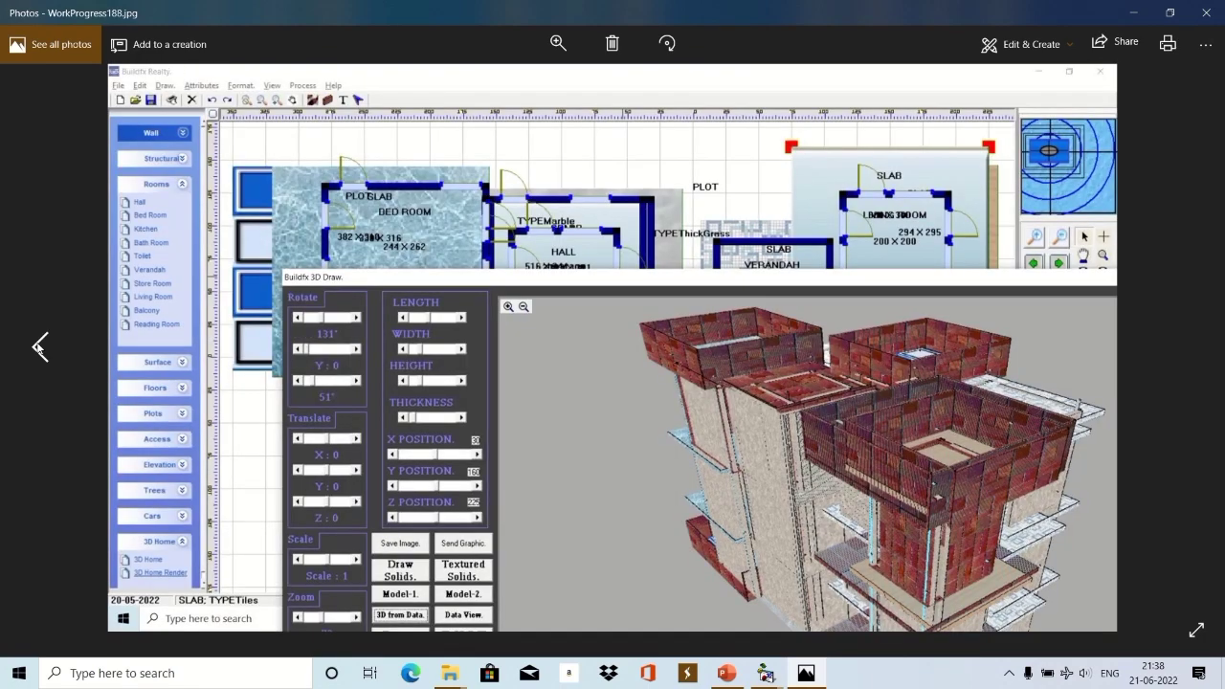
pyautogui.click(38, 347)
pyautogui.click(38, 347)
pyautogui.click(39, 348)
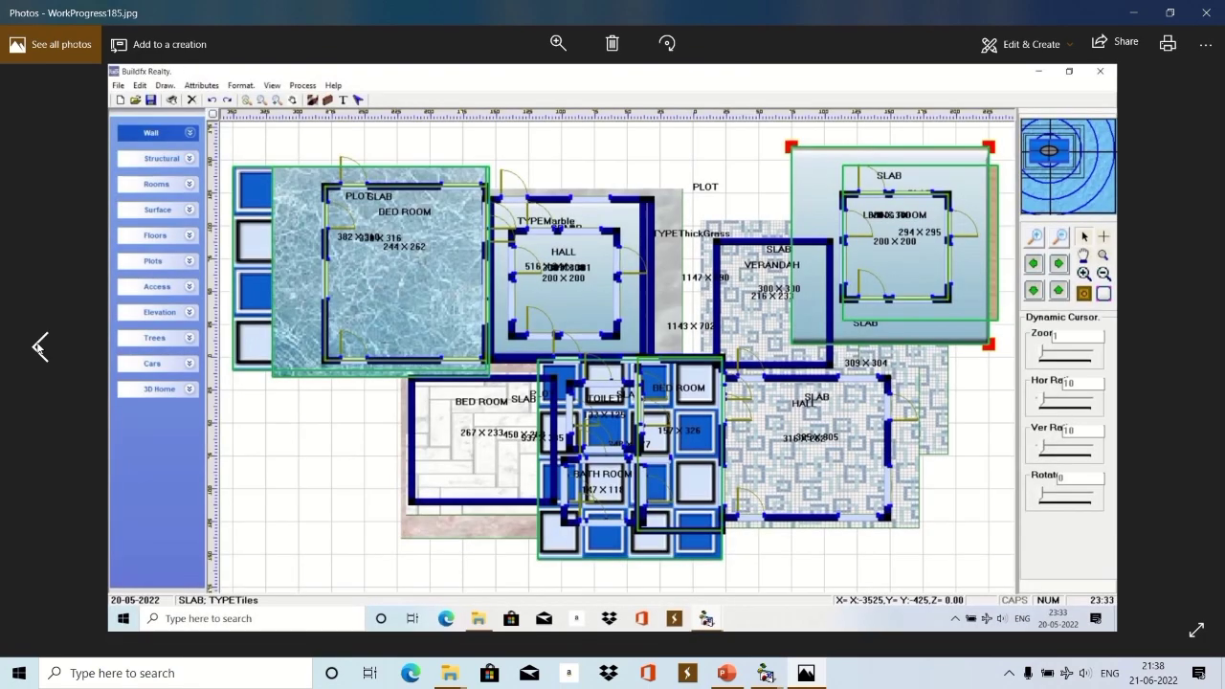
pyautogui.click(38, 348)
pyautogui.click(38, 348)
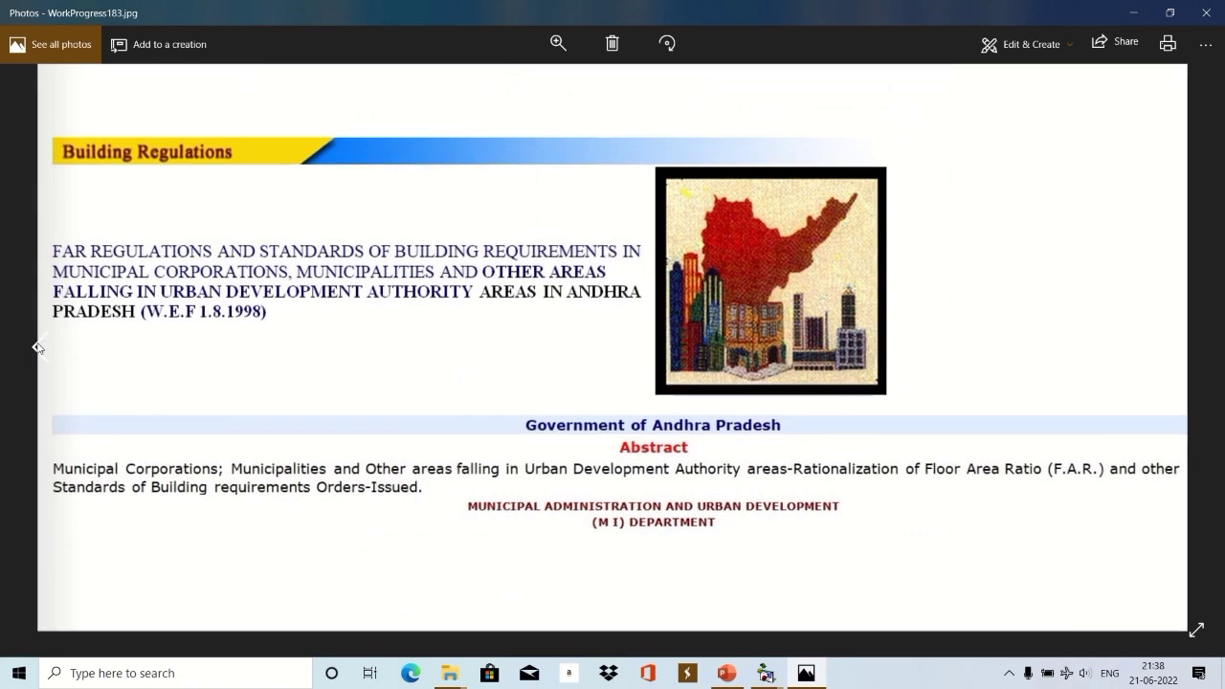
pyautogui.click(38, 348)
pyautogui.click(39, 348)
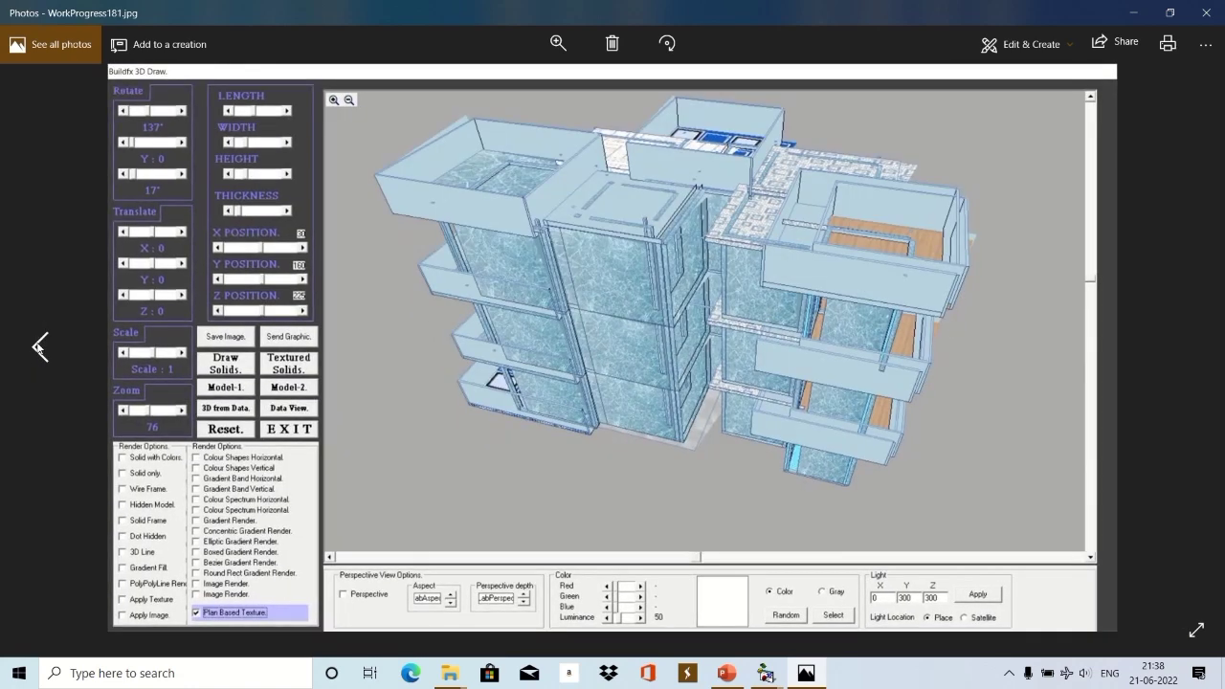
pyautogui.press('Right')
pyautogui.click(38, 347)
pyautogui.click(38, 347)
pyautogui.click(38, 347)
pyautogui.click(39, 348)
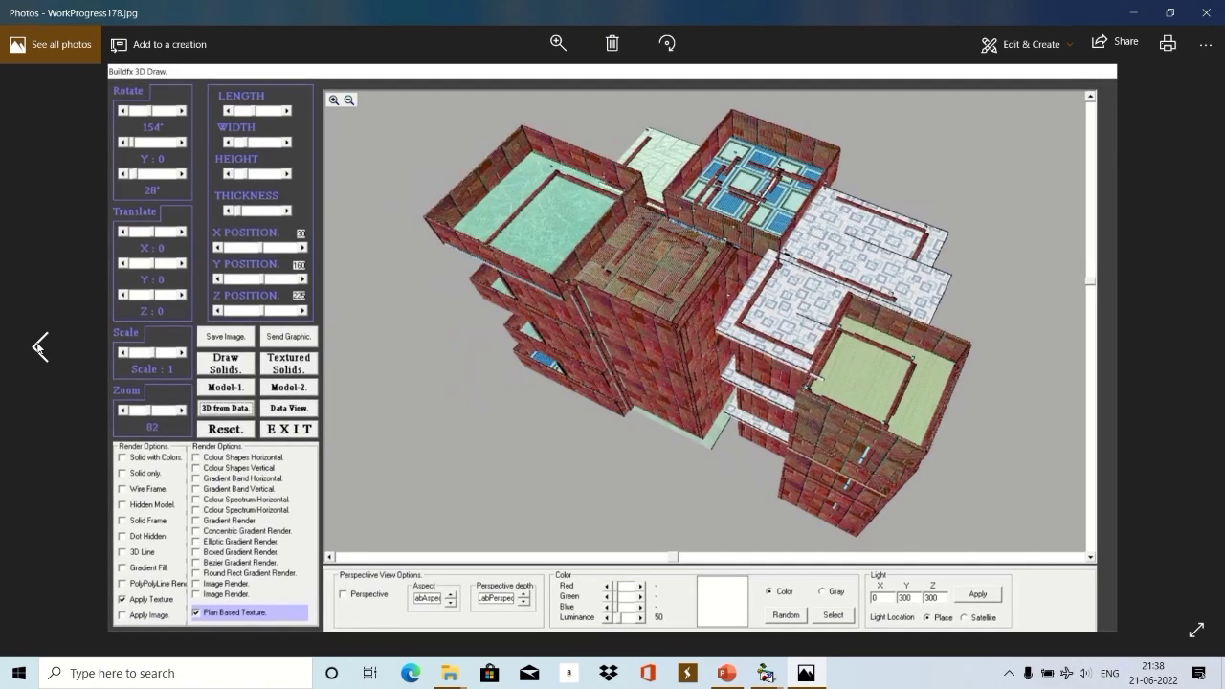
pyautogui.click(38, 347)
pyautogui.click(39, 348)
pyautogui.click(38, 347)
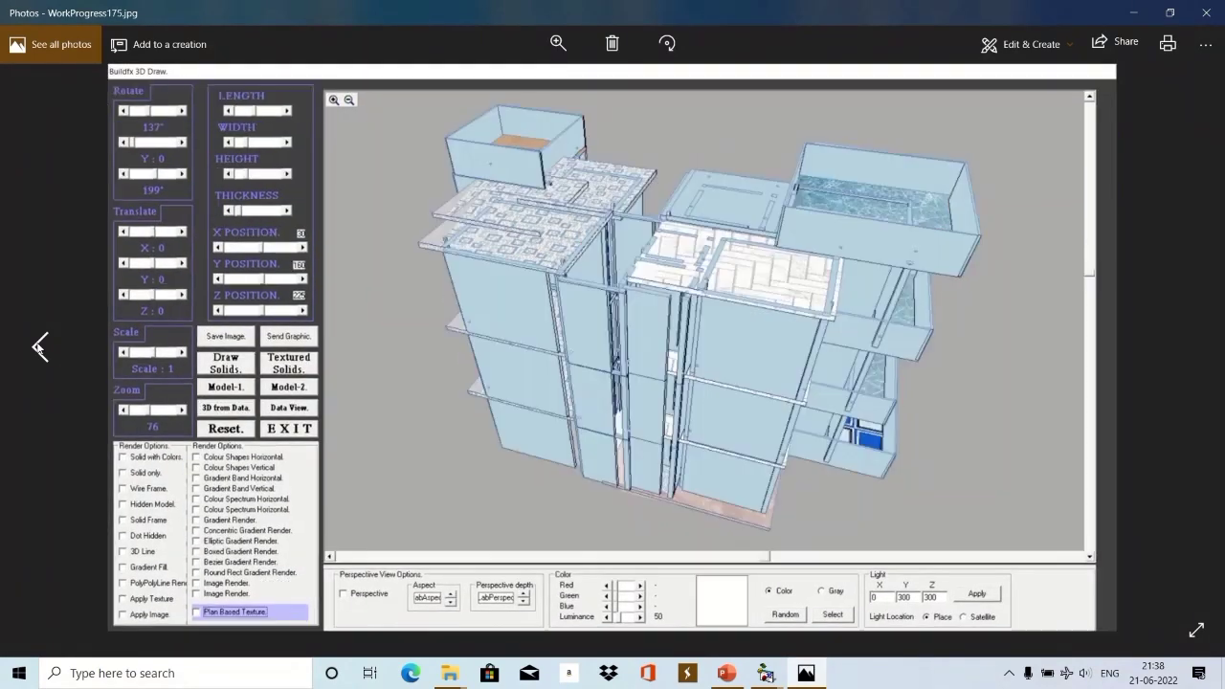
pyautogui.click(39, 347)
pyautogui.click(39, 347)
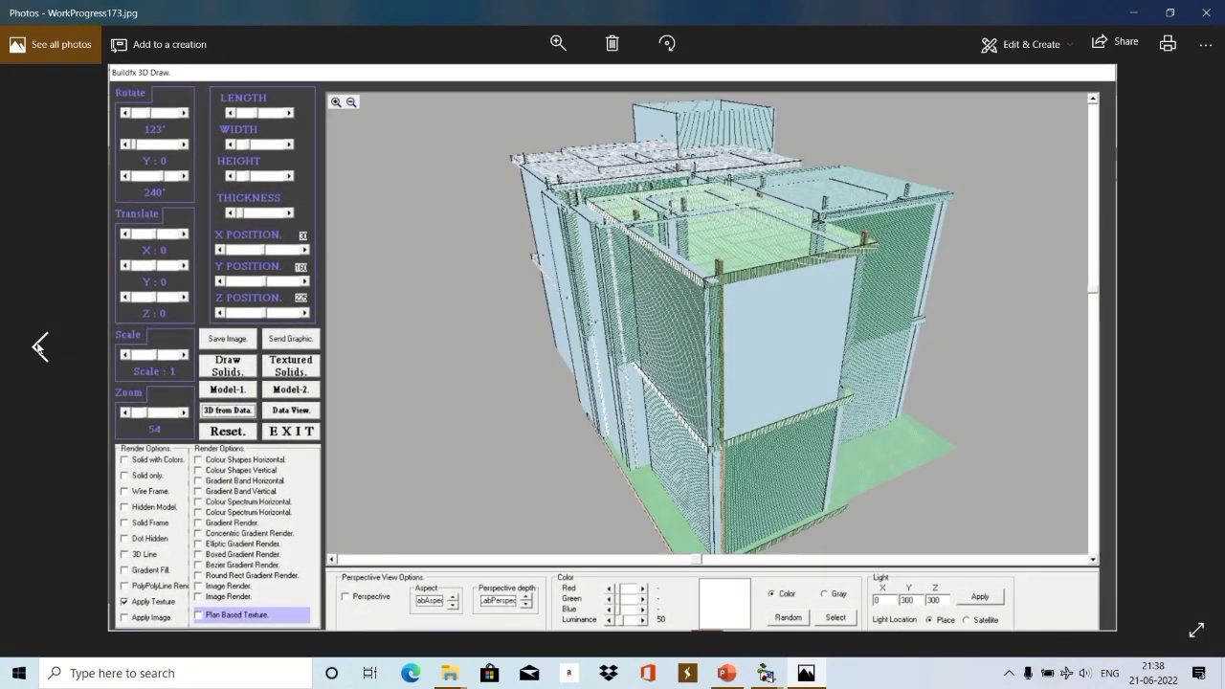
pyautogui.click(38, 348)
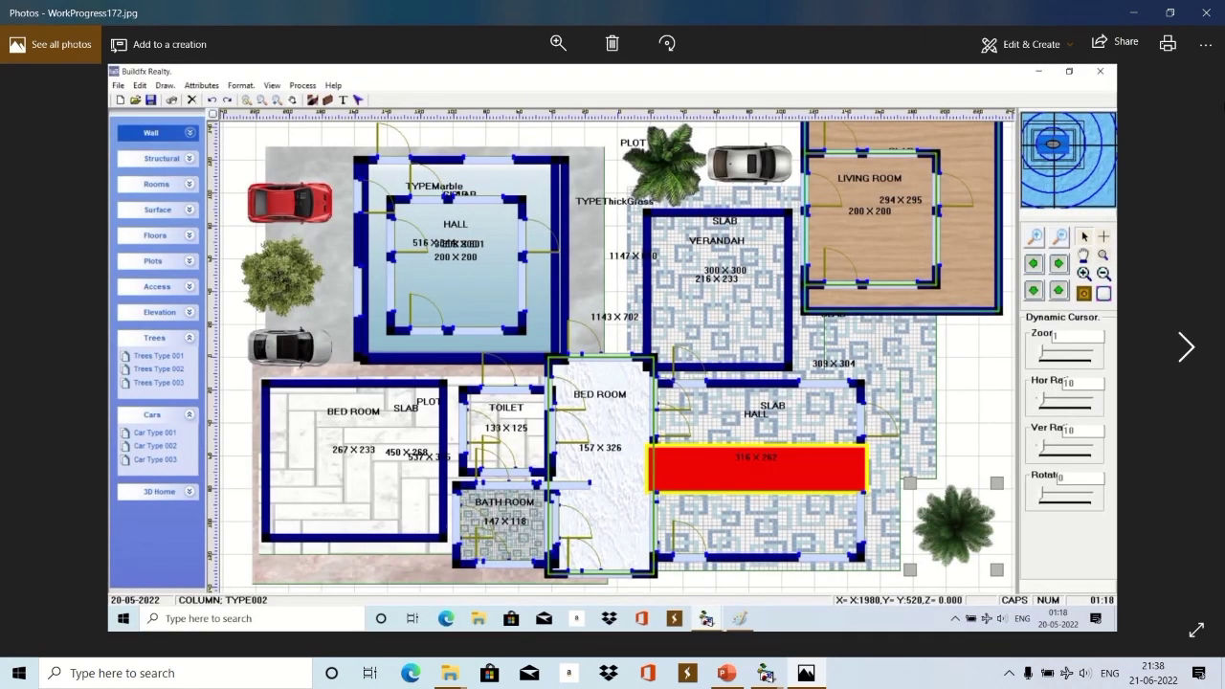
pyautogui.click(1203, 44)
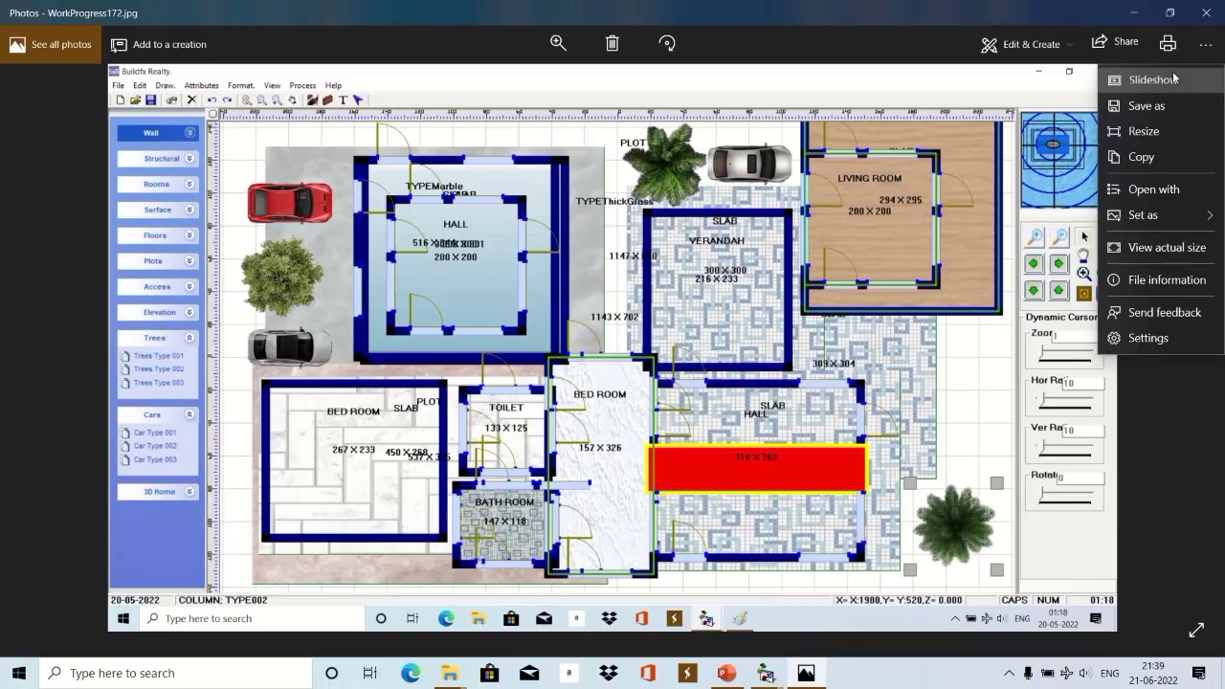
# Start a slideshow of the progress screenshots from the See more menu.
pyautogui.click(1176, 83)
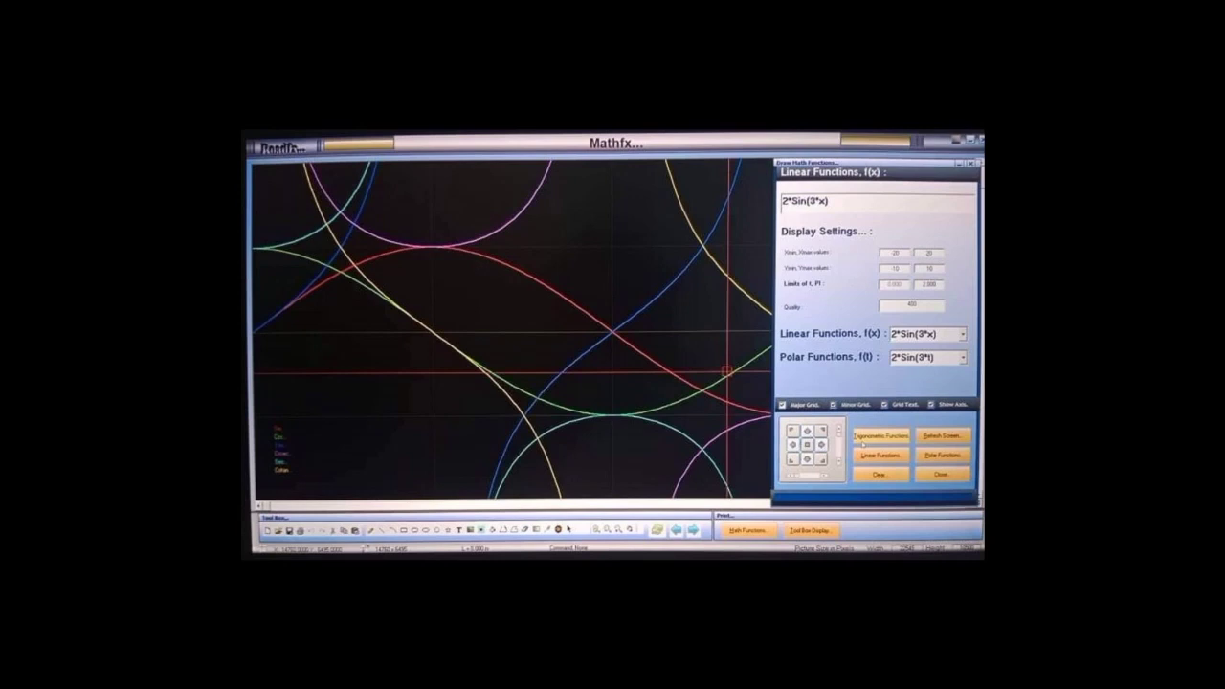
# Leave full screen, zoom in, briefly run a slideshow, then advance to FB_IMG_1634665153395.jpg.
pyautogui.press('Escape')
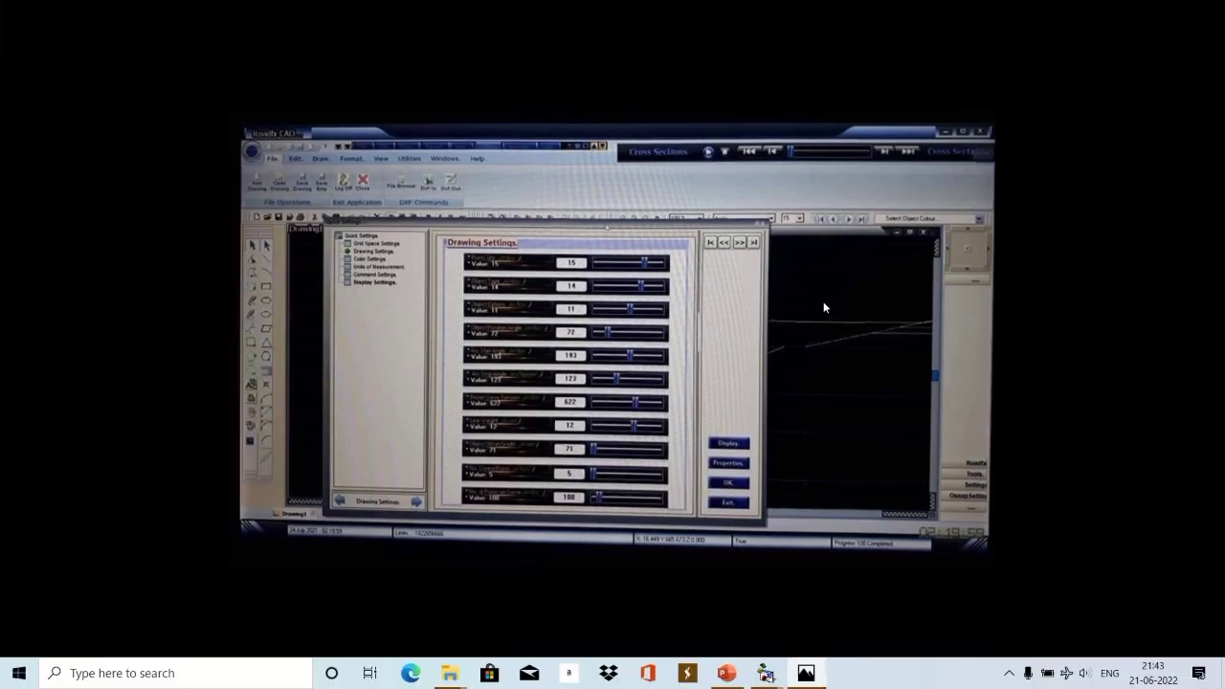
pyautogui.scroll(2, 823, 307)
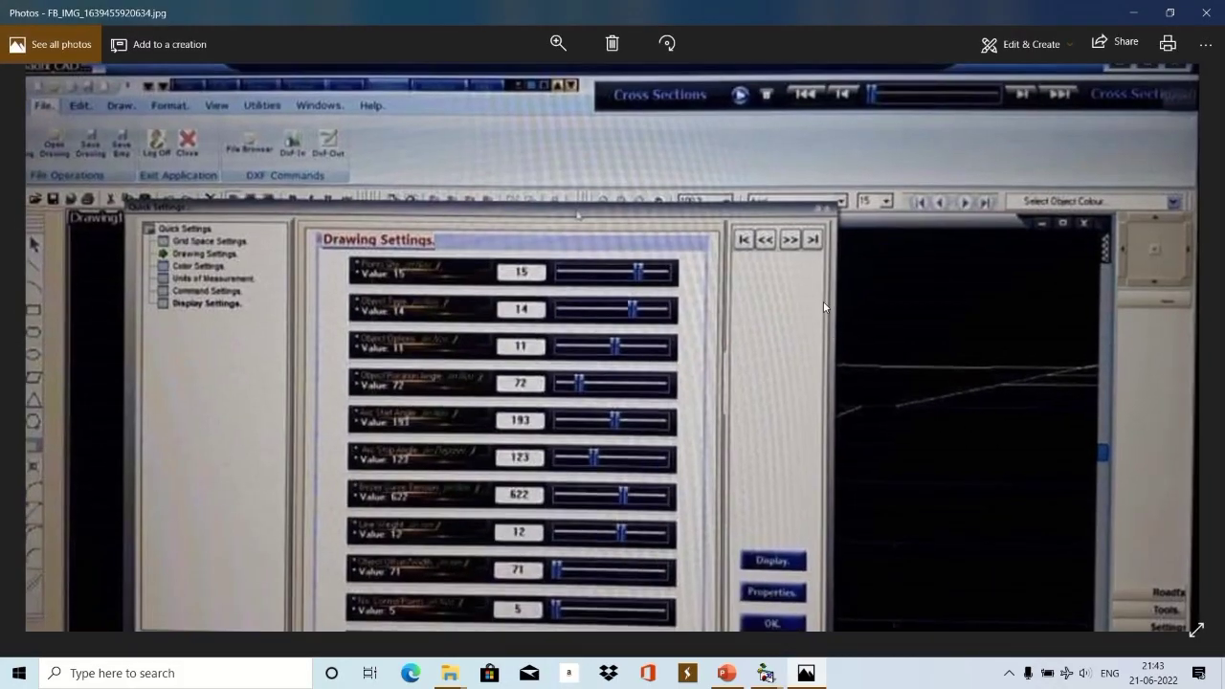
pyautogui.click(1205, 44)
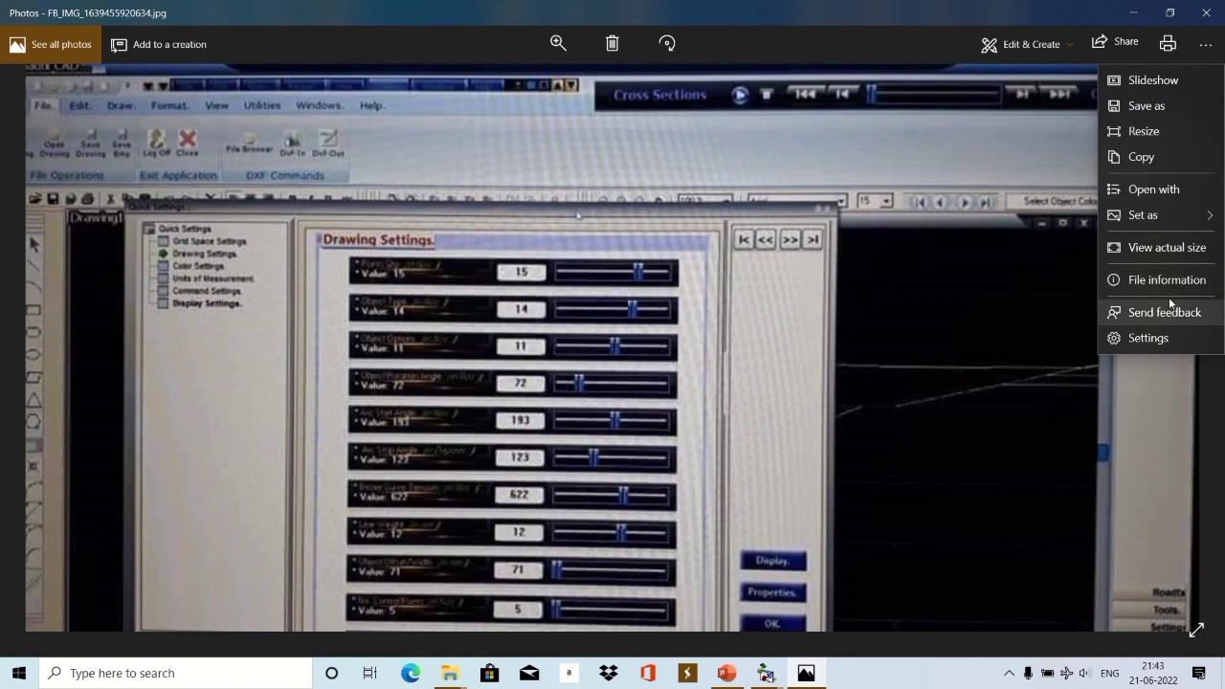
pyautogui.click(1162, 84)
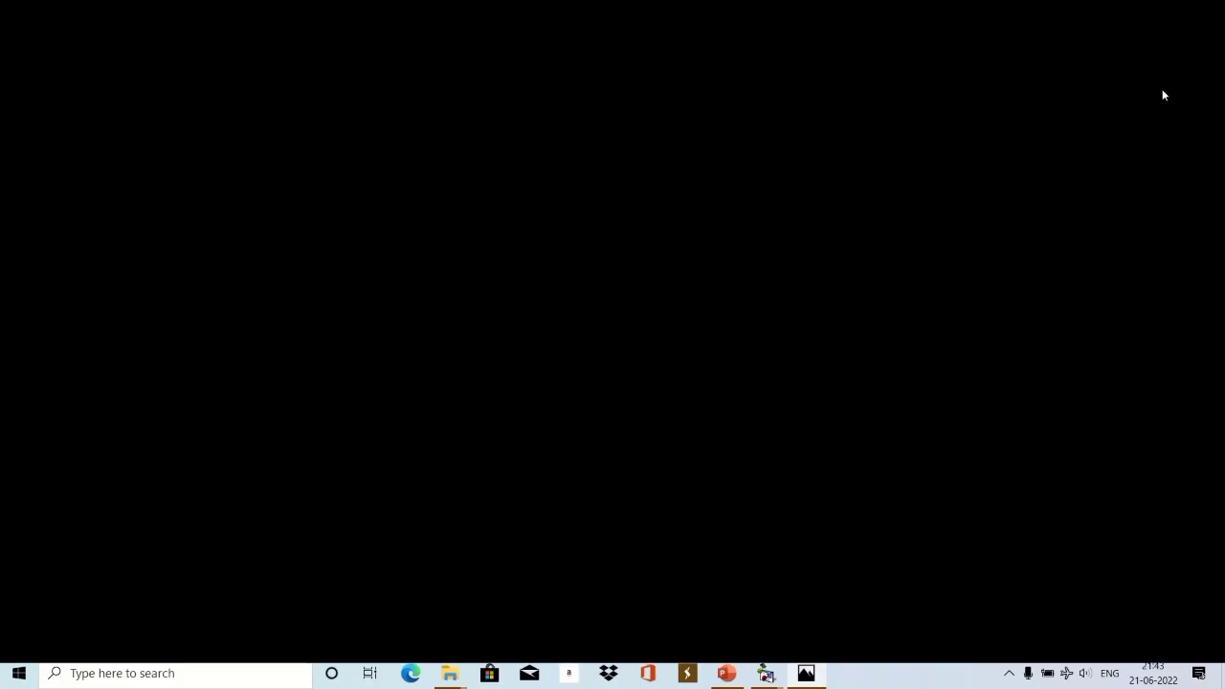
pyautogui.click(1028, 238)
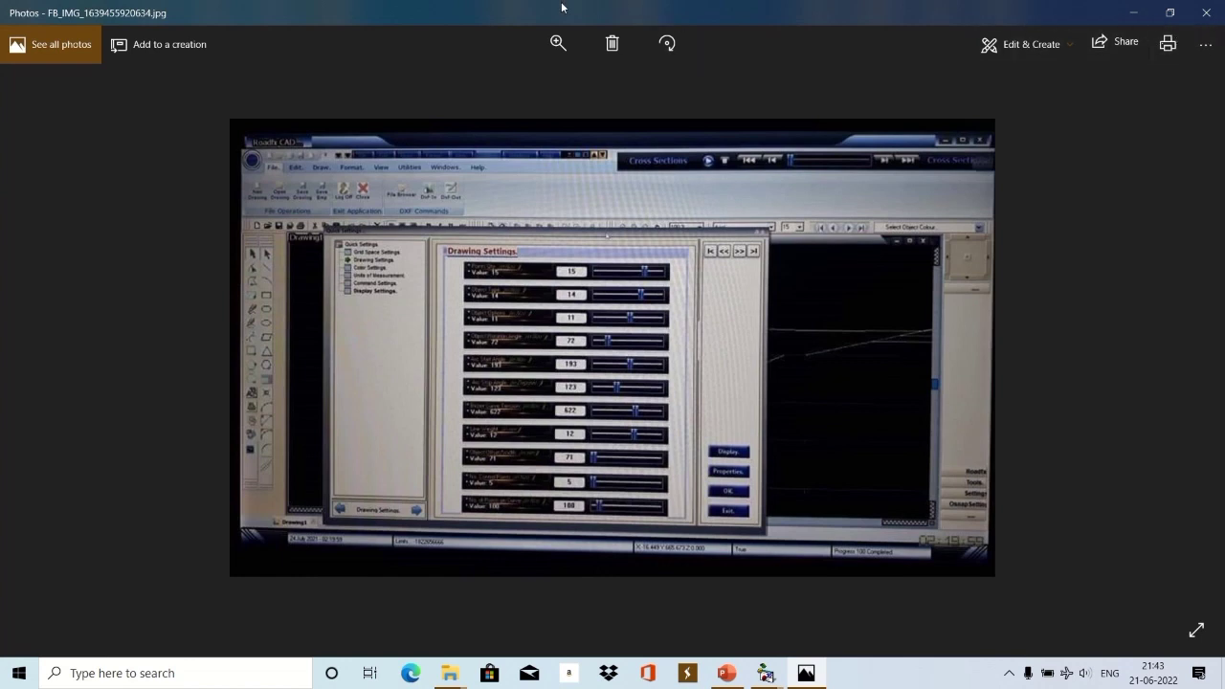
pyautogui.press('Right')
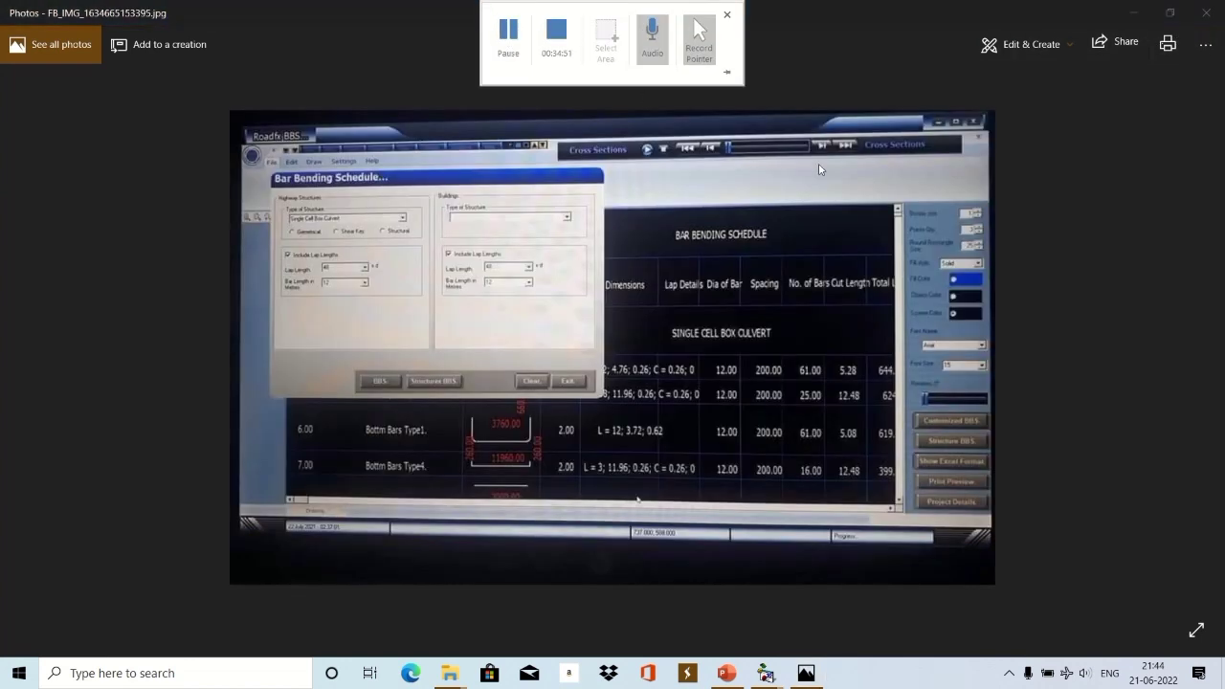
pyautogui.click(1204, 44)
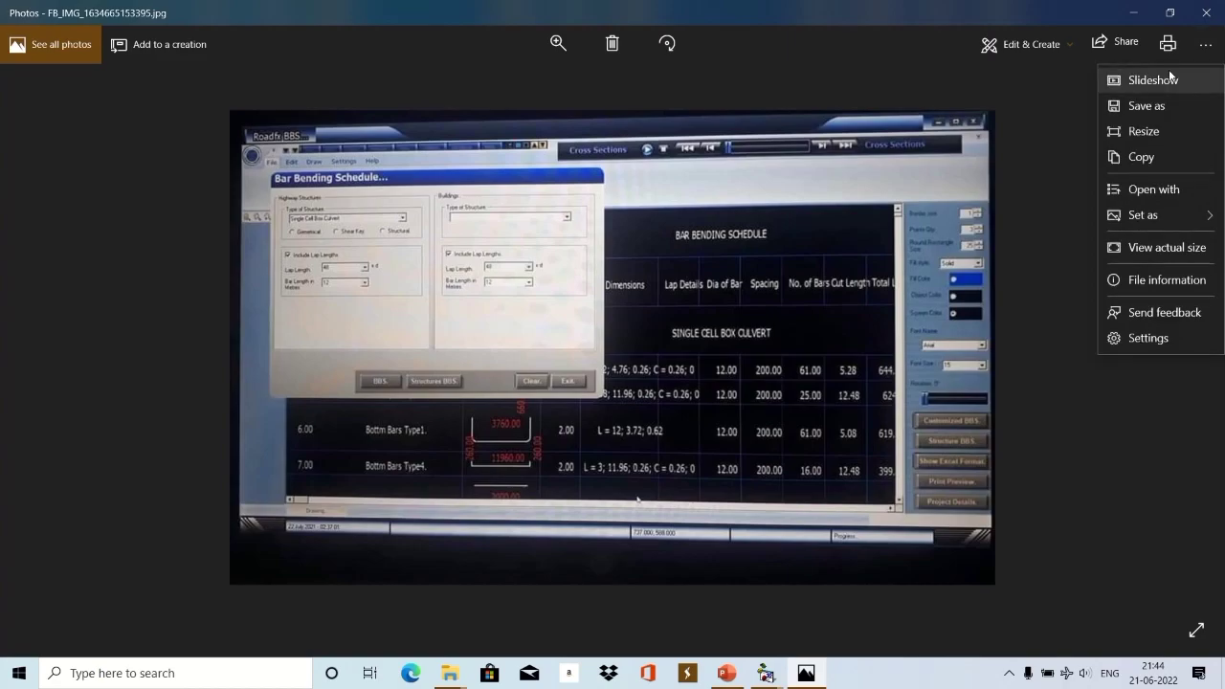
# Run a slideshow from the bar schedule photo until the Roadfx curved road alignment screenshot shows.
pyautogui.click(1166, 79)
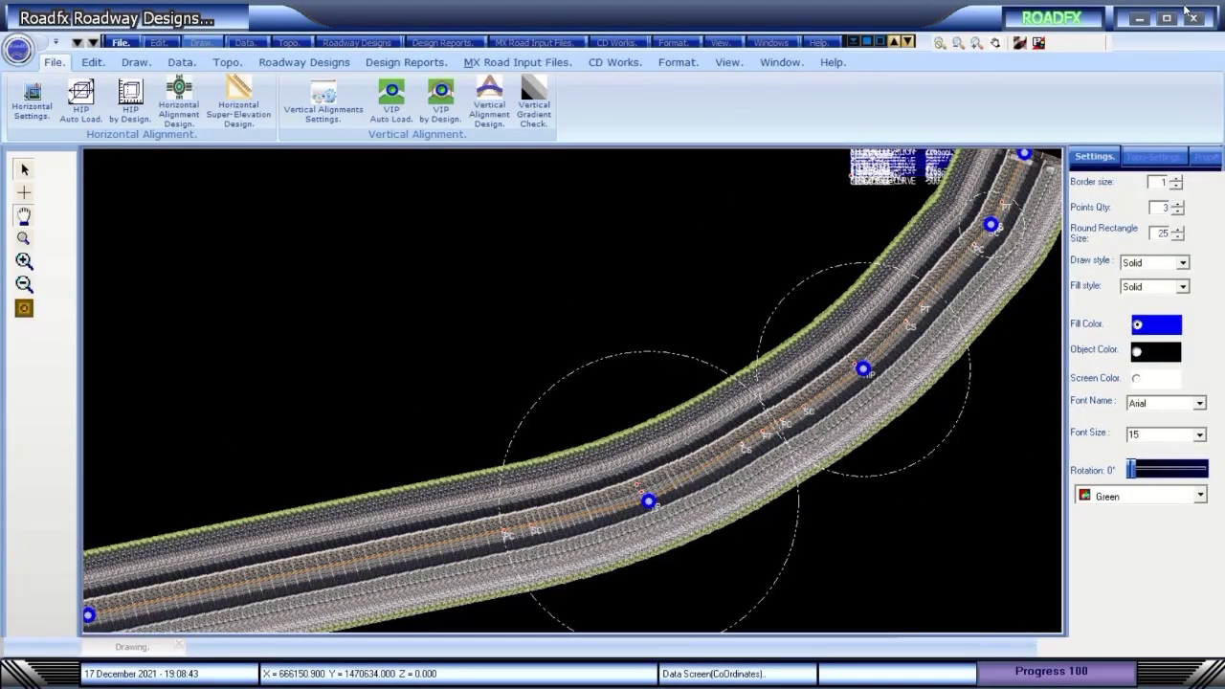
# Exit full screen and restart the slideshow from the Roadfx log8.jpg road alignment image.
pyautogui.press('Escape')
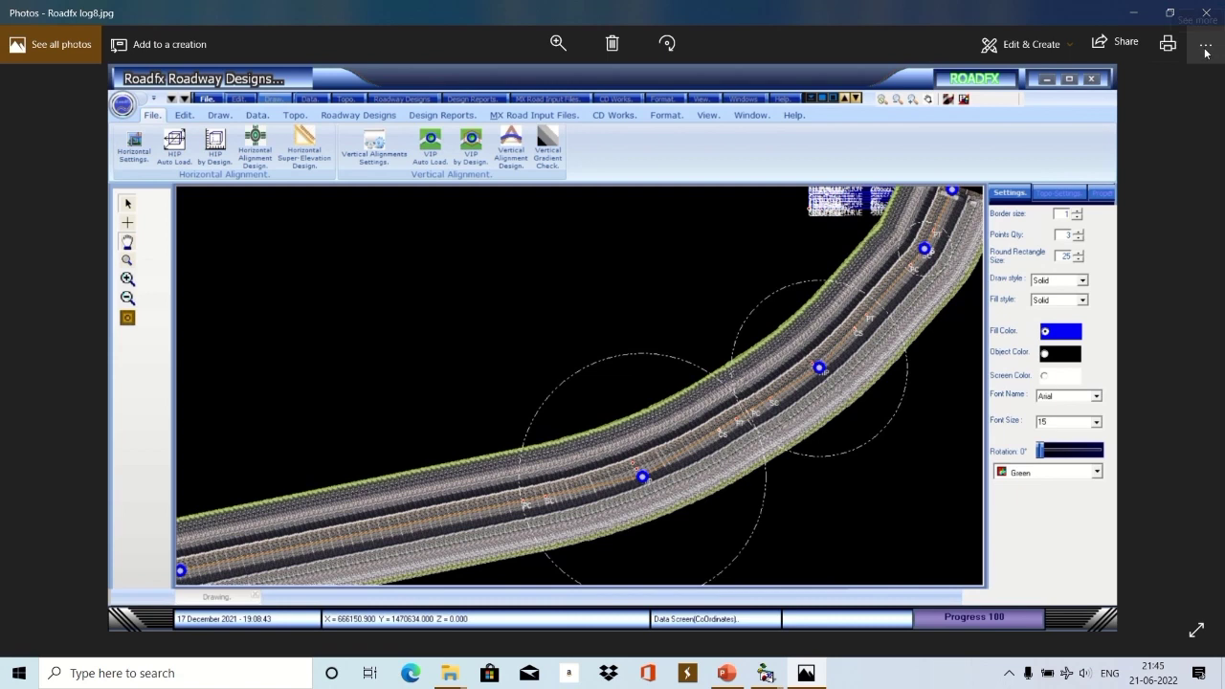
pyautogui.click(1205, 48)
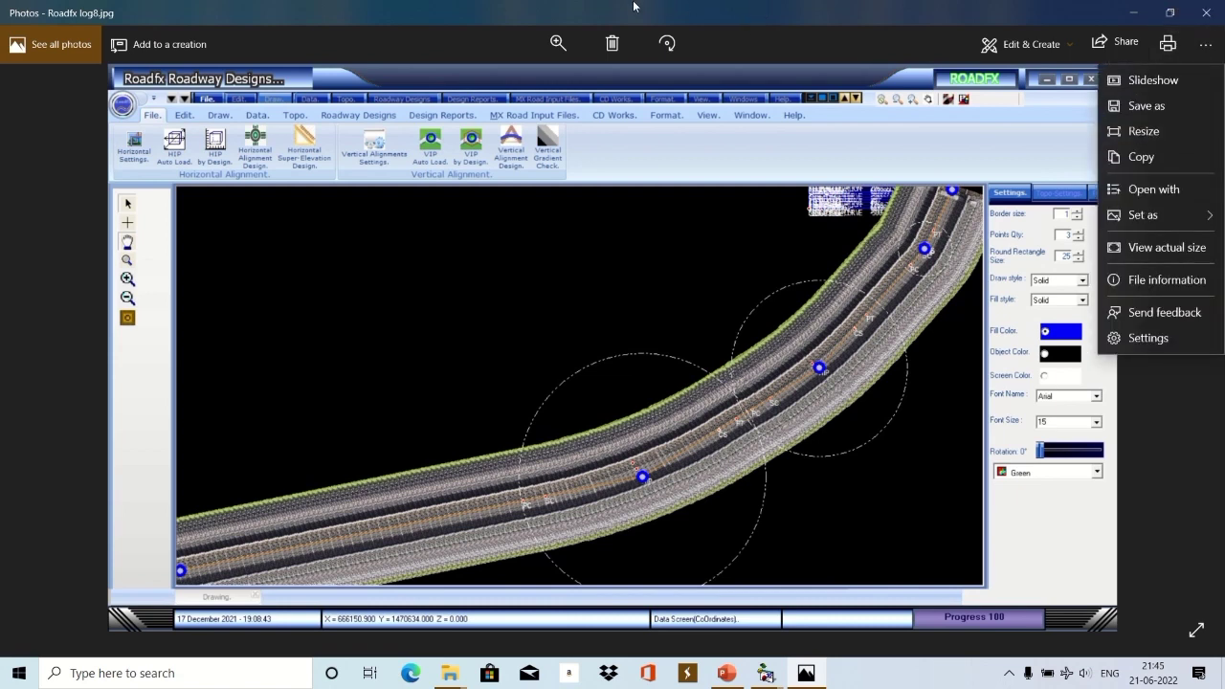
pyautogui.moveTo(507, 7)
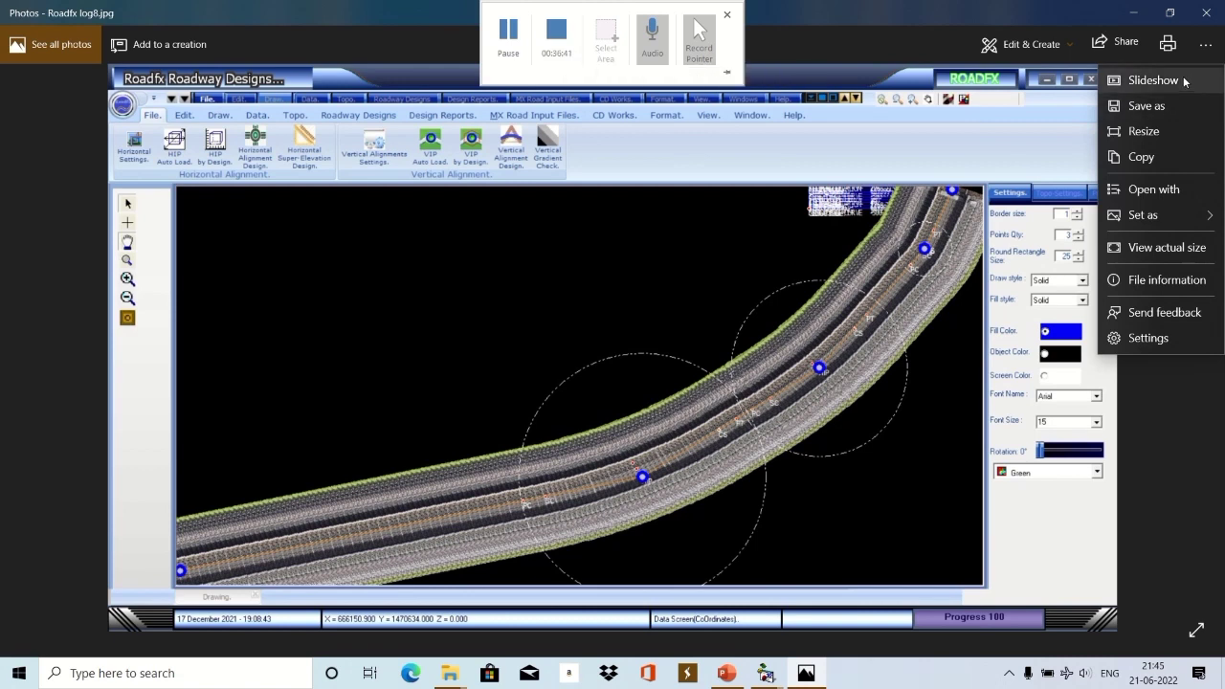
pyautogui.moveTo(611, 24)
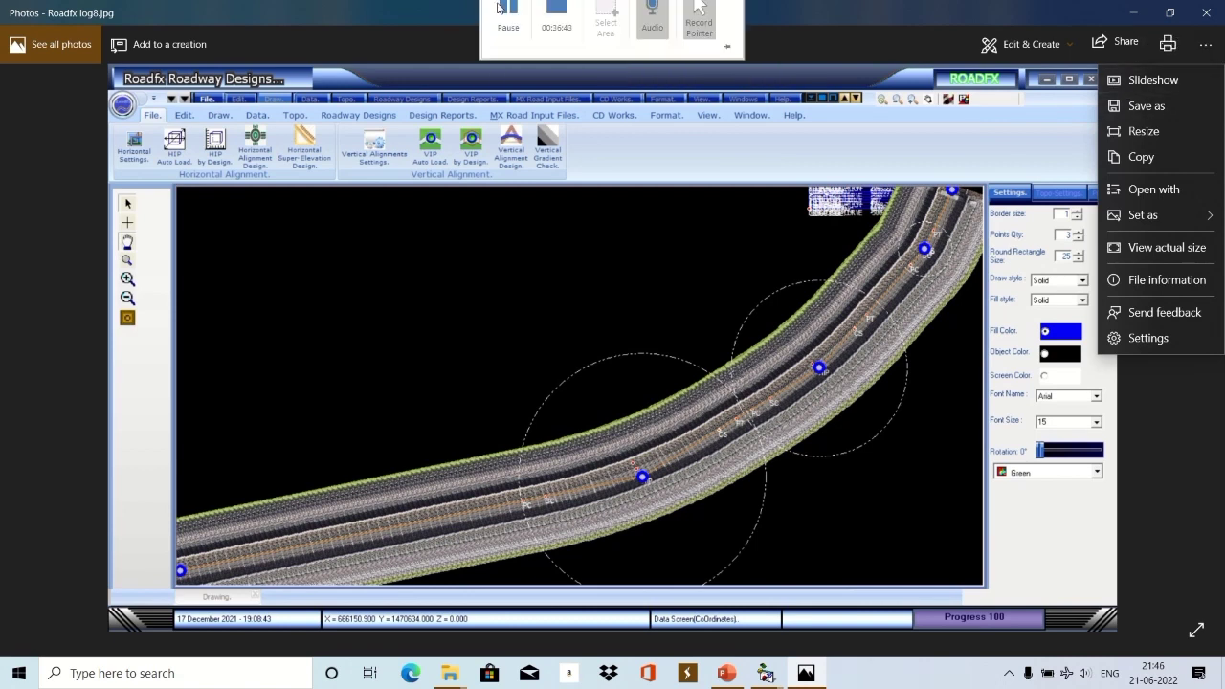
pyautogui.click(1146, 79)
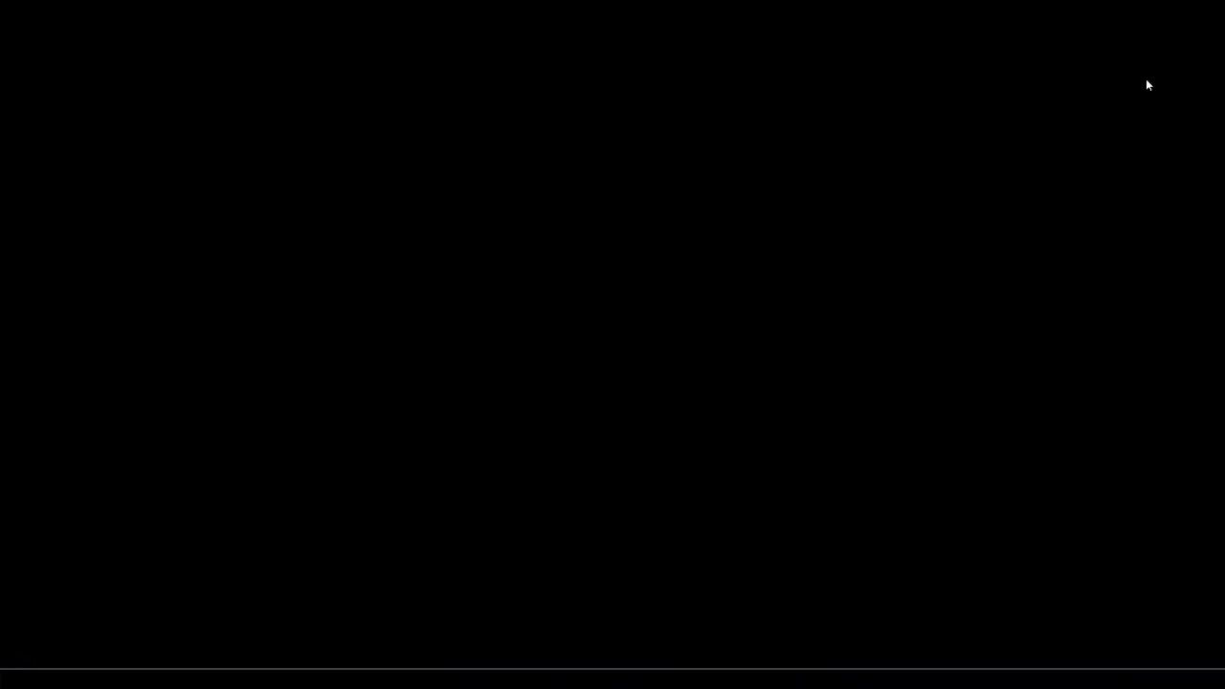